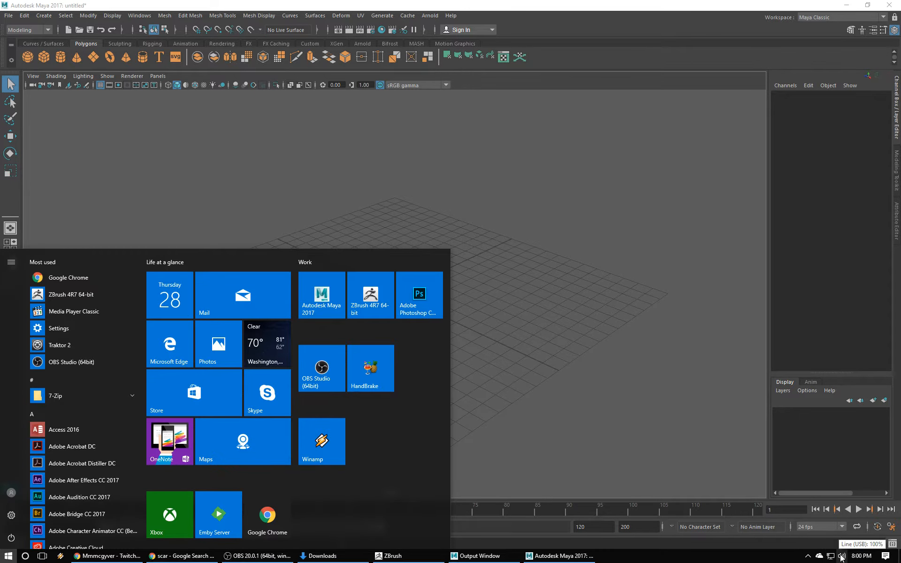
key(super)
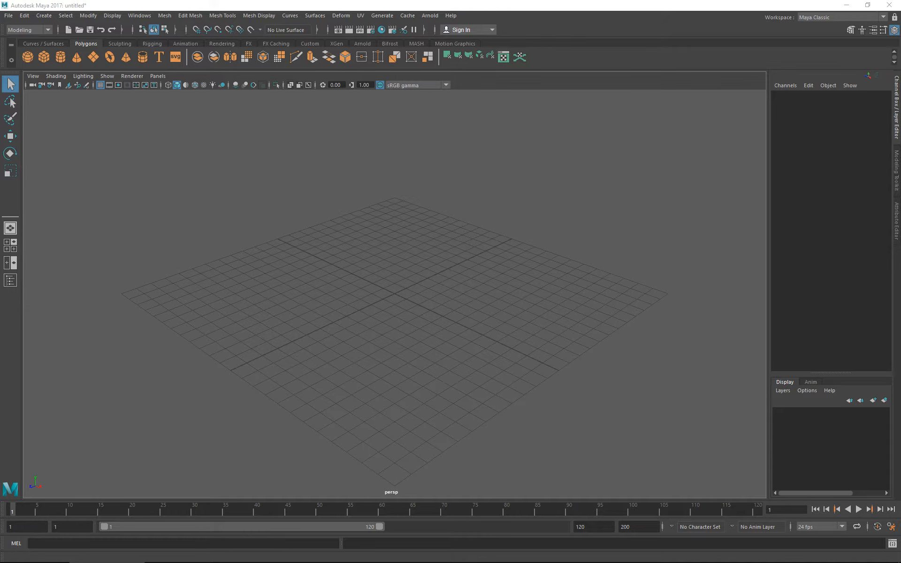
key(super)
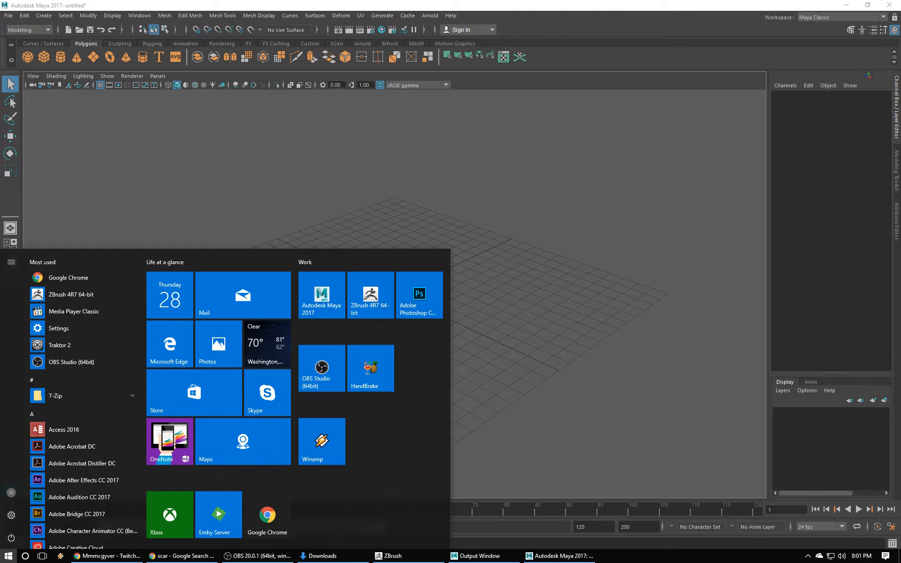
key(super)
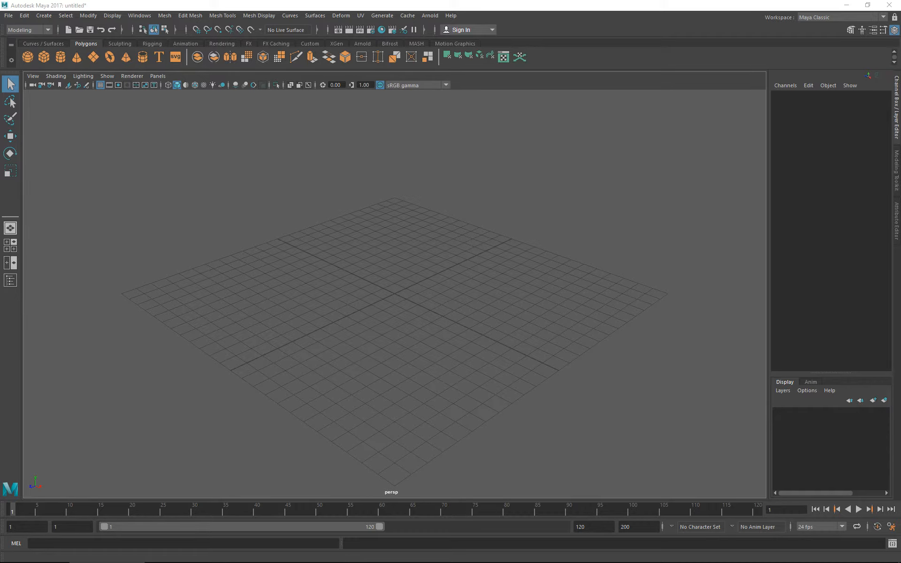
click(529, 247)
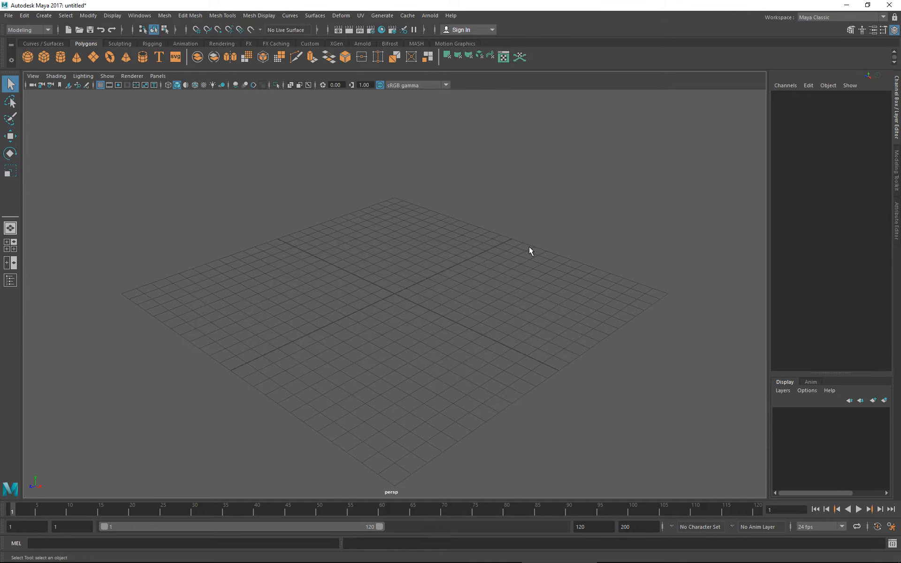
Step: Create a polygon sphere with a radius of about 3.3 at the centre of the grid and frame it
scroll(543, 251, up, 3)
click(28, 57)
scroll(364, 243, up, 2)
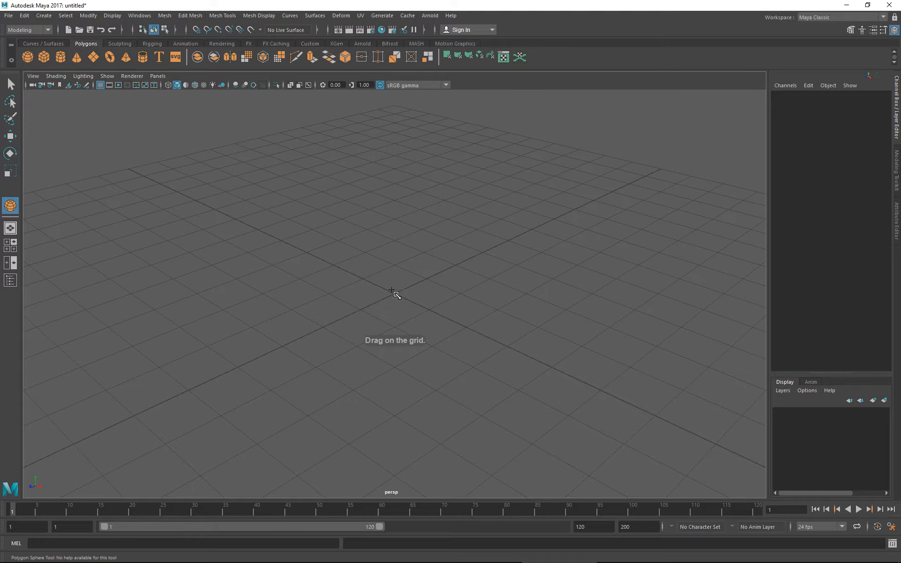
drag(396, 296, 489, 385)
key(f)
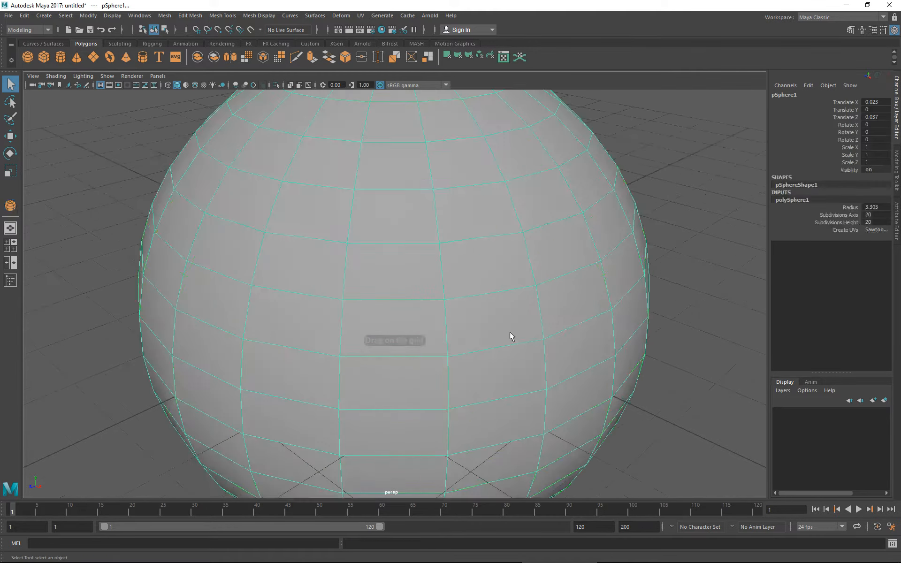
scroll(506, 328, down, 3)
alt+drag(489, 301, 473, 282)
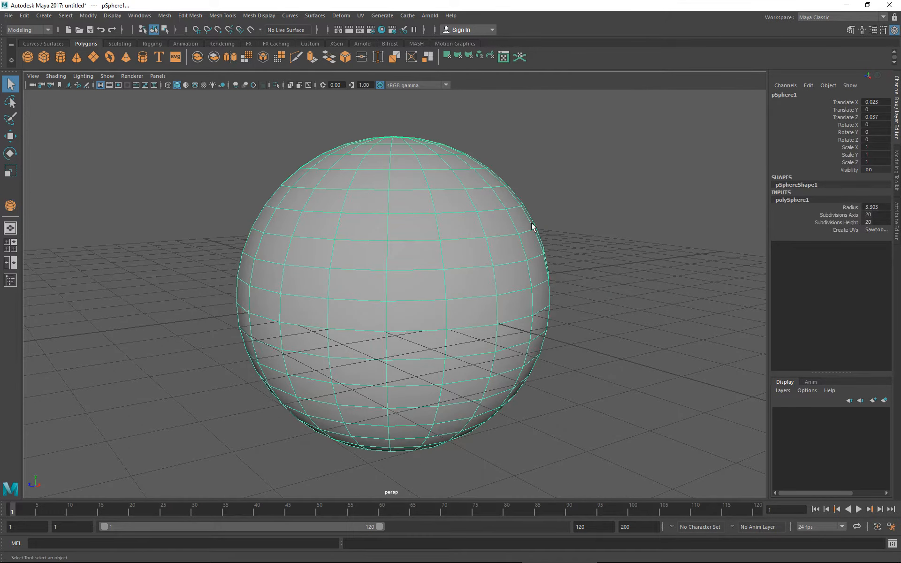
scroll(465, 218, up, 1)
scroll(453, 193, down, 1)
Step: Select two separate horizontal face loops around the sphere, one above and one just below its middle
right_drag(439, 187, 442, 210)
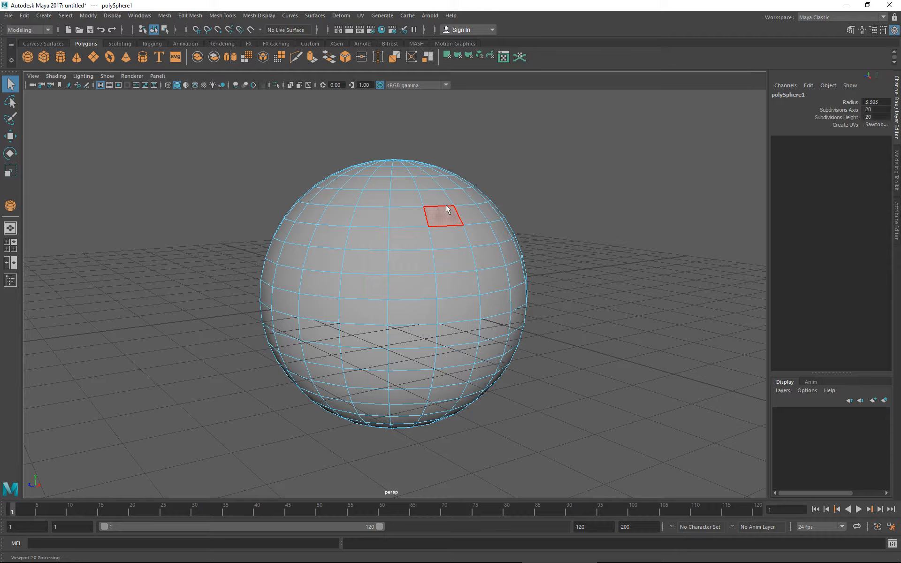
click(451, 261)
shift+double_click(413, 259)
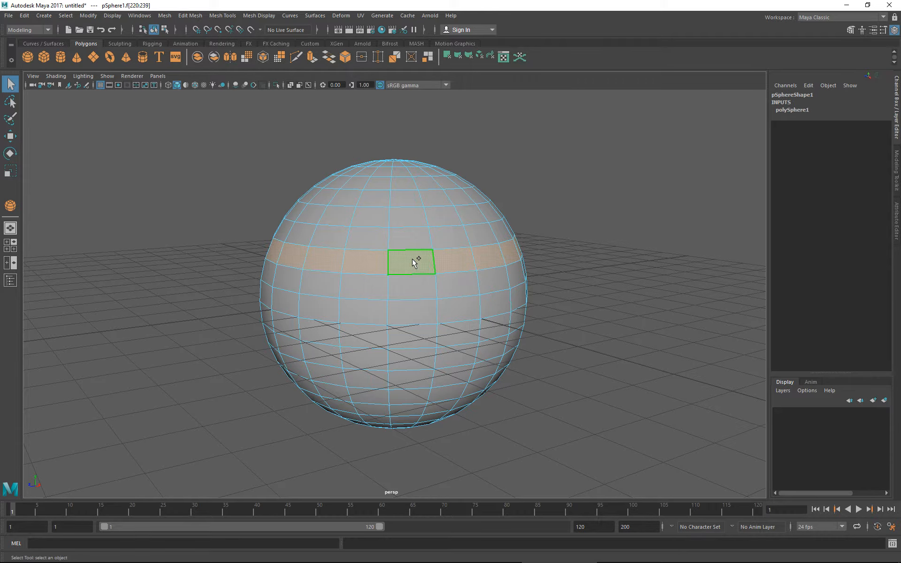
shift+double_click(444, 334)
key(ctrl+z)
shift+double_click(421, 332)
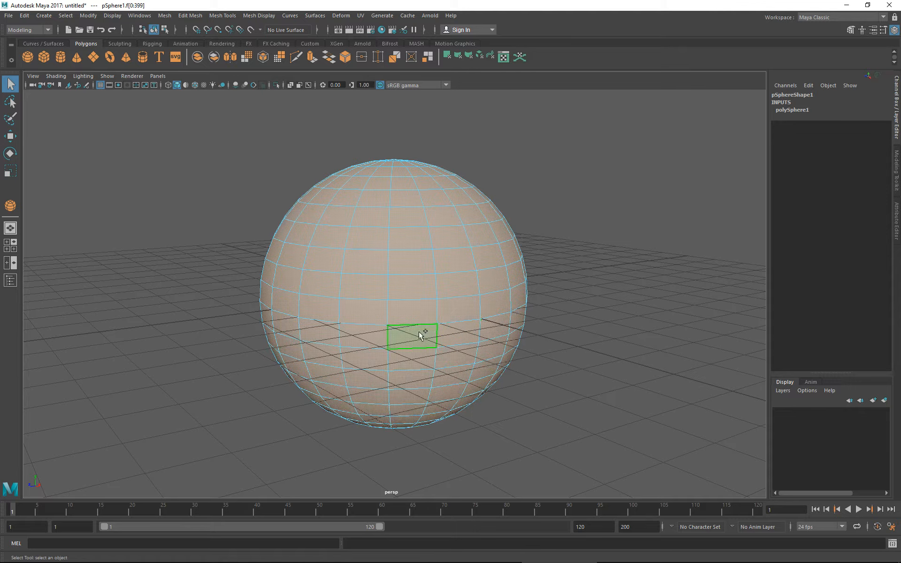
key(ctrl+z)
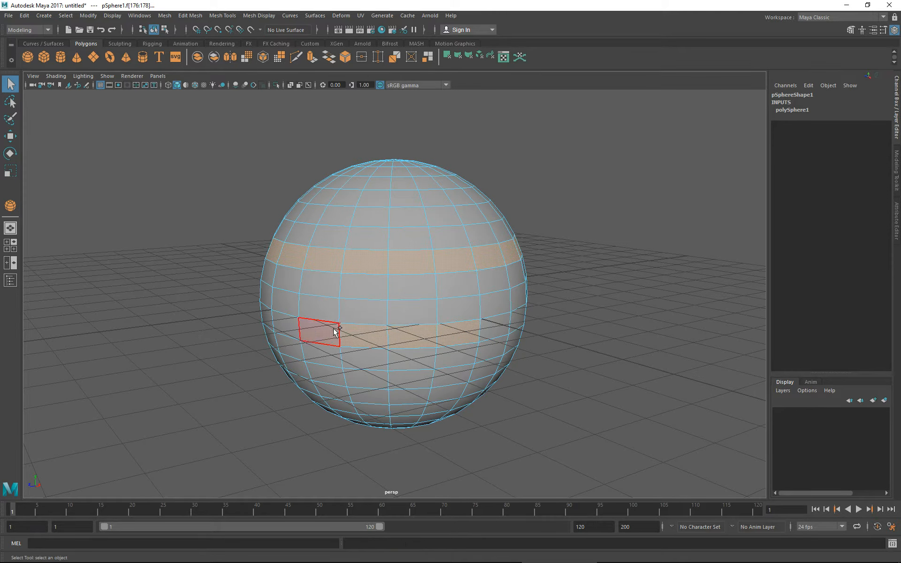
shift+double_click(333, 331)
Step: Extrude the two selected face loops outward with a thickness of 0.9, return to object mode and select the whole sphere
shift+right_drag(333, 331, 328, 354)
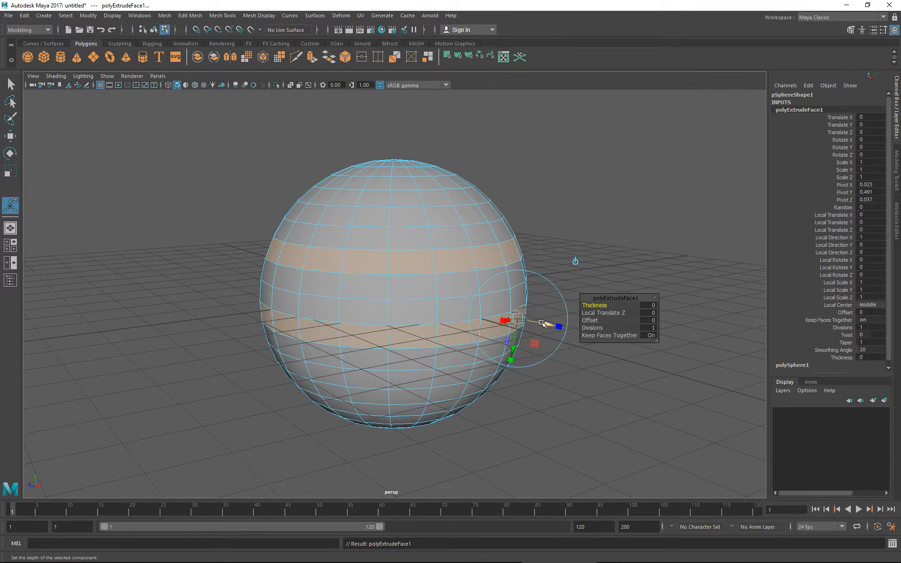
drag(592, 306, 601, 306)
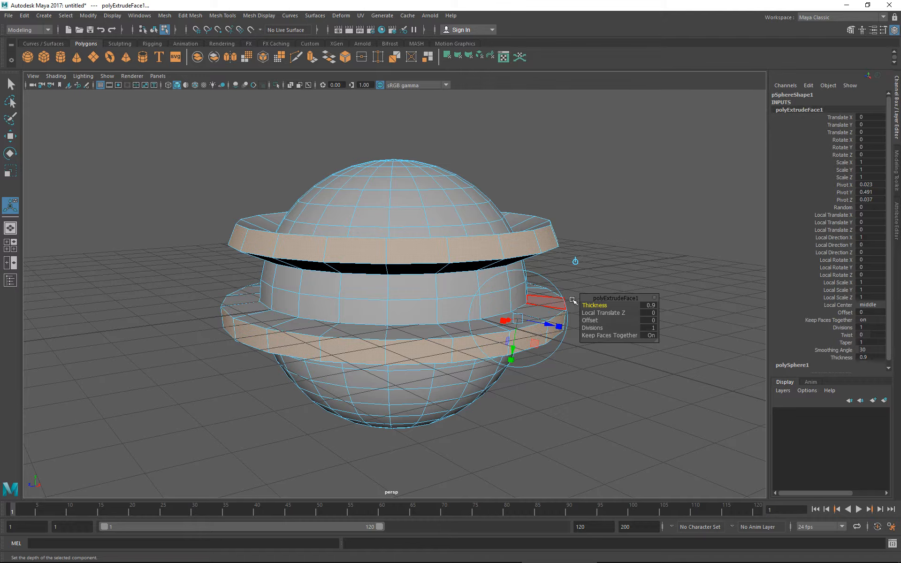
right_drag(502, 254, 547, 238)
click(579, 210)
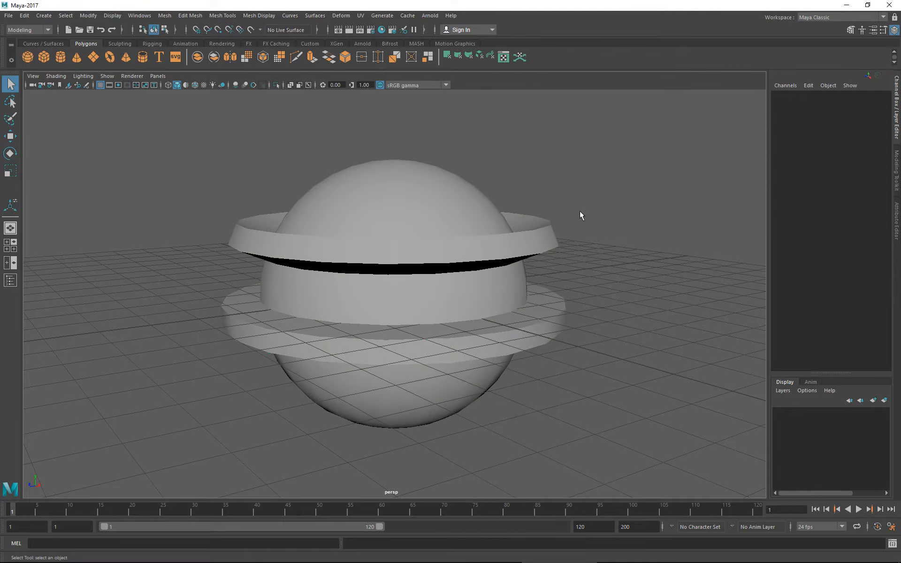
click(466, 233)
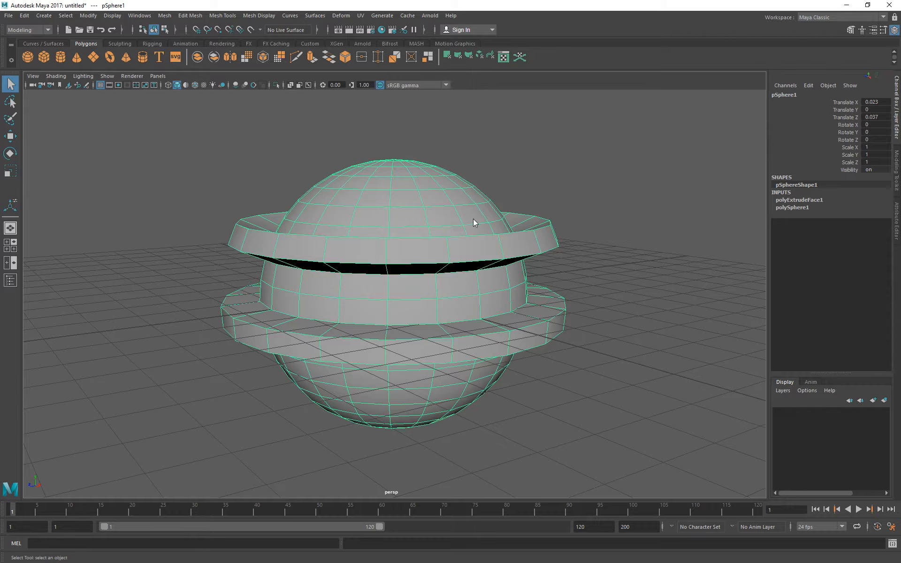
right_drag(473, 219, 505, 210)
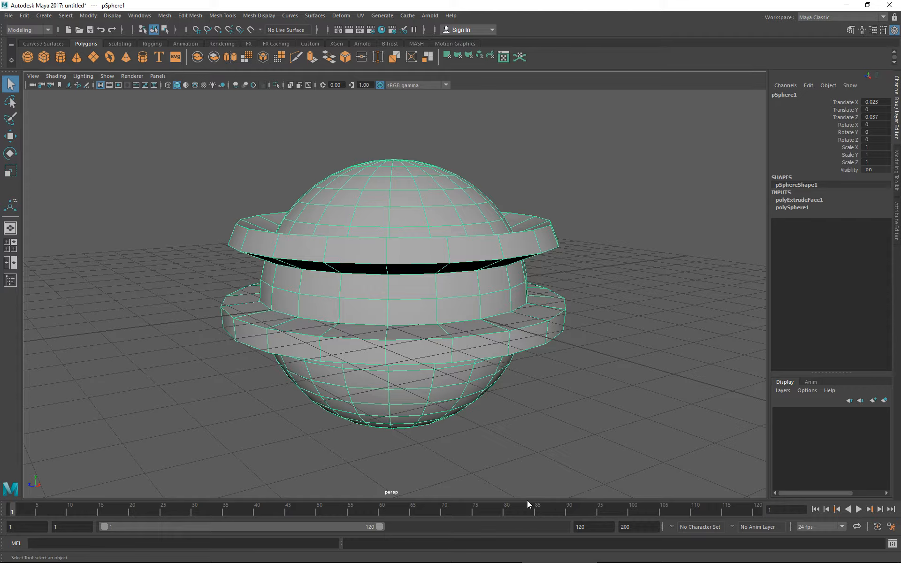
Step: Open the Playblast options and set the format to image with tif encoding
right_click(469, 510)
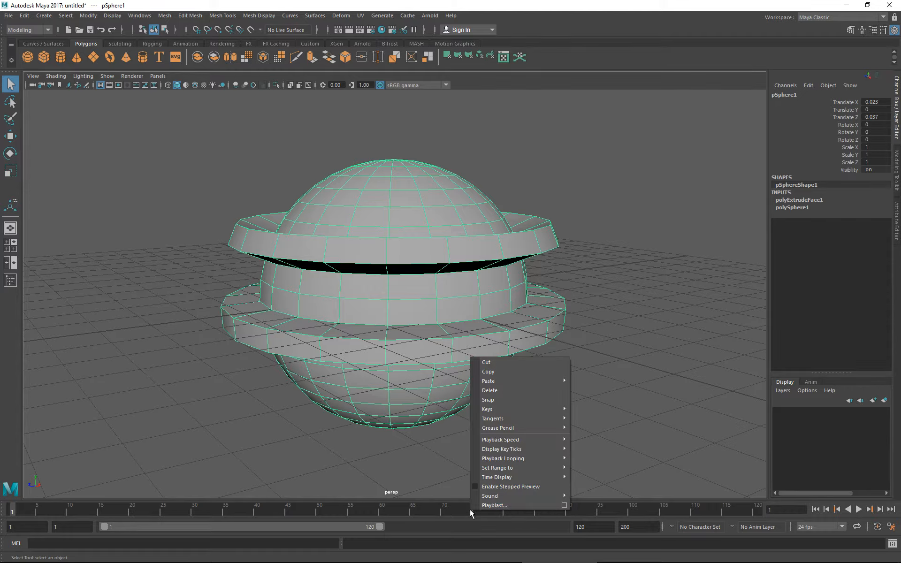
click(564, 505)
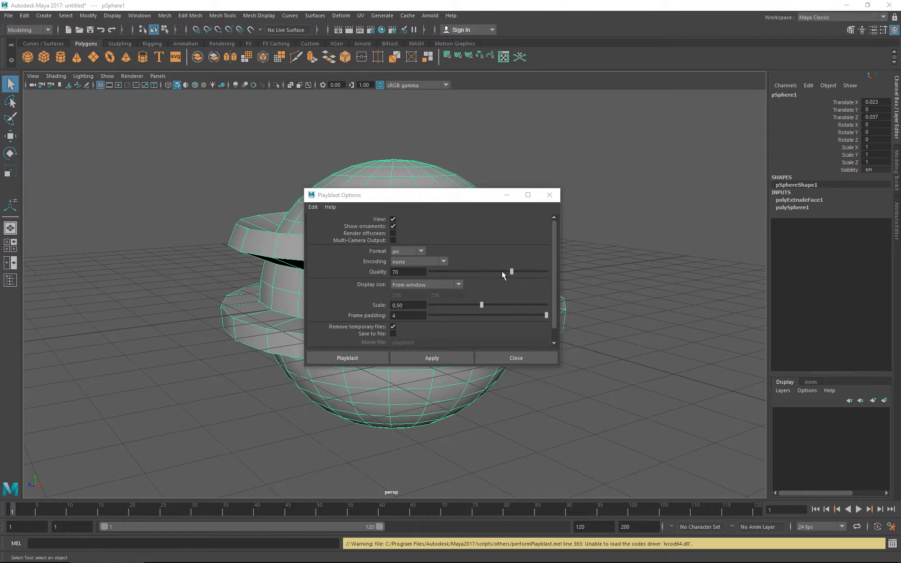
drag(511, 271, 508, 271)
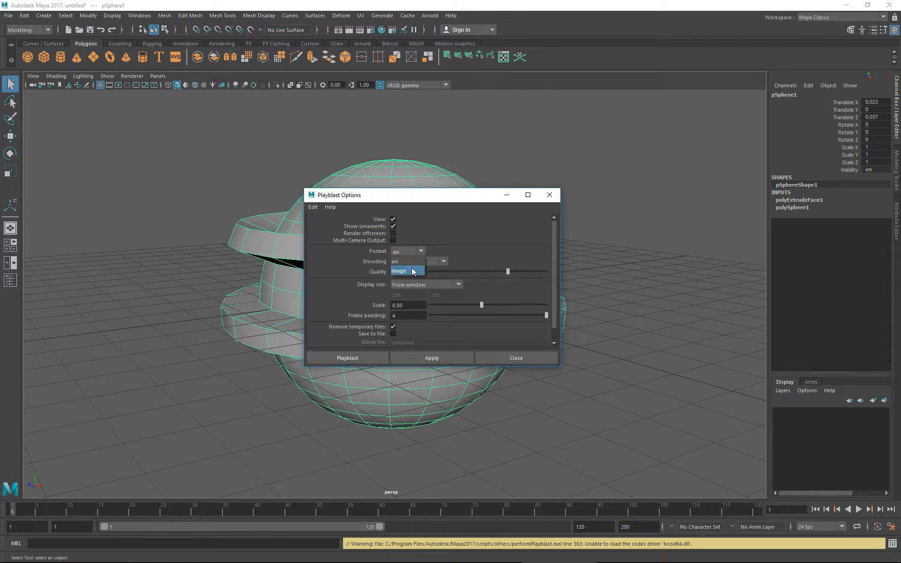
click(411, 270)
click(416, 252)
click(417, 264)
drag(508, 274, 515, 275)
click(420, 252)
click(406, 271)
click(426, 262)
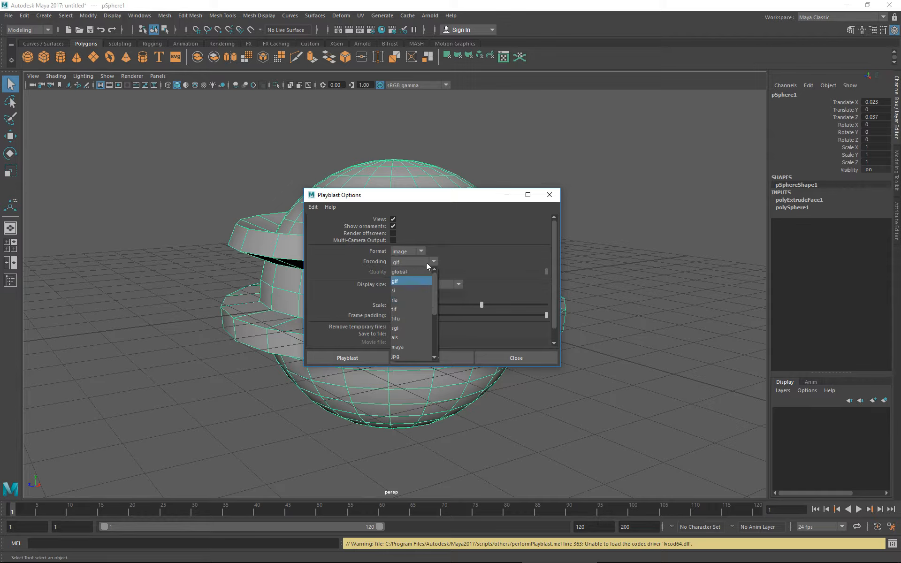
click(415, 310)
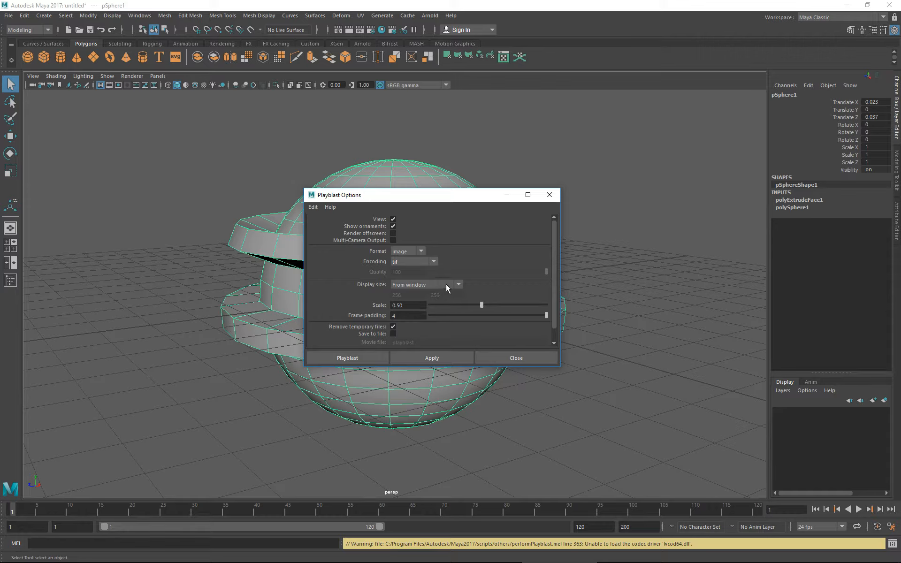
Step: Set the playblast scale to 1.00 and take its display size from the render settings
drag(478, 304, 547, 305)
drag(424, 305, 362, 305)
click(431, 286)
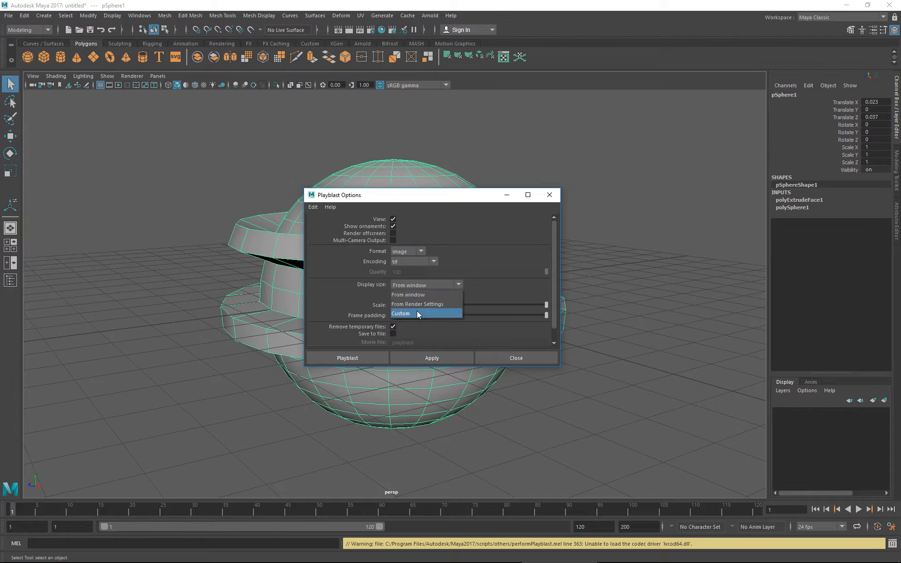
click(423, 304)
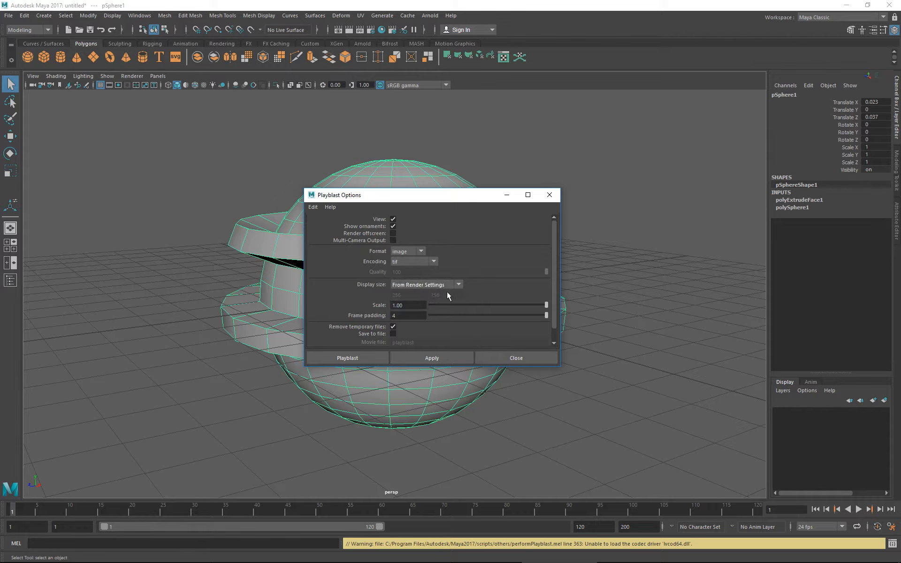
Step: Set the image size in the Render Settings to the HD_1080 preset and close them
click(370, 30)
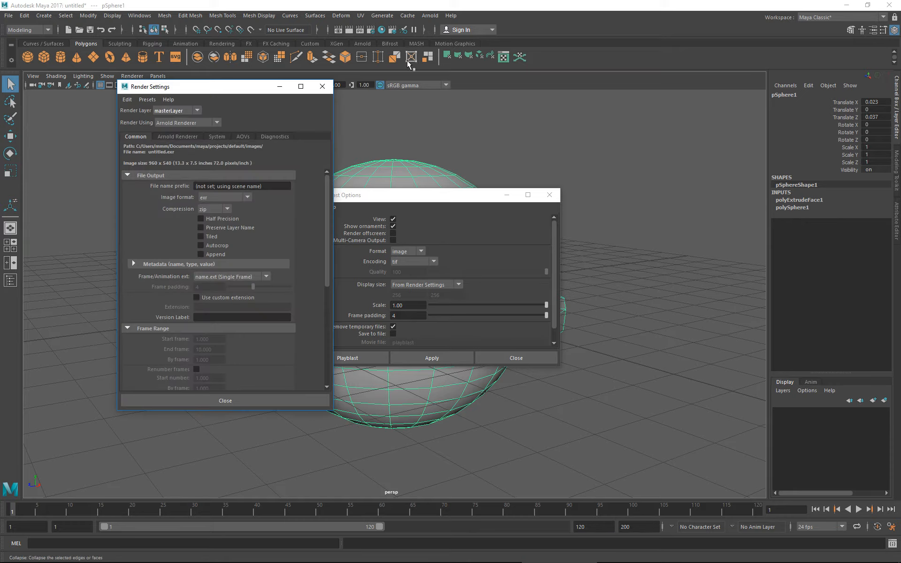
drag(247, 92, 452, 57)
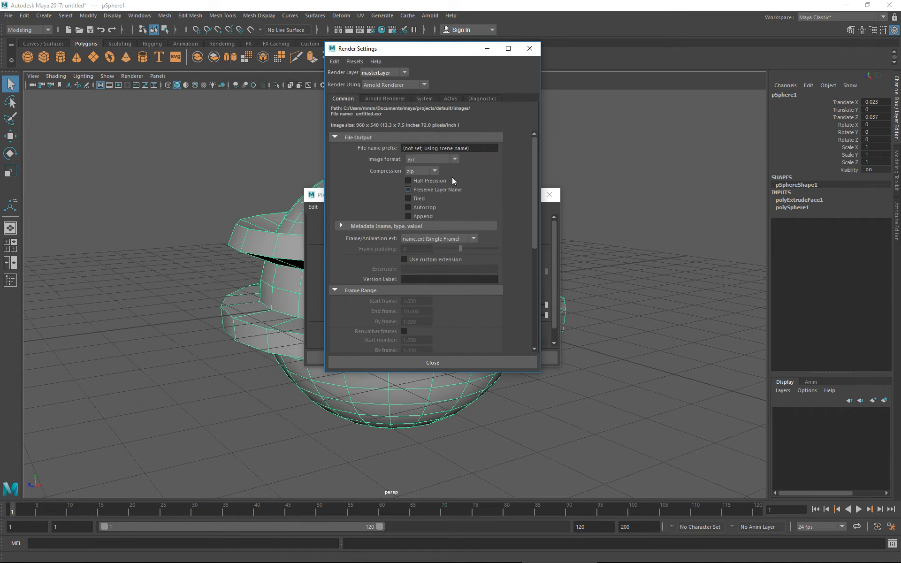
scroll(447, 235, down, 6)
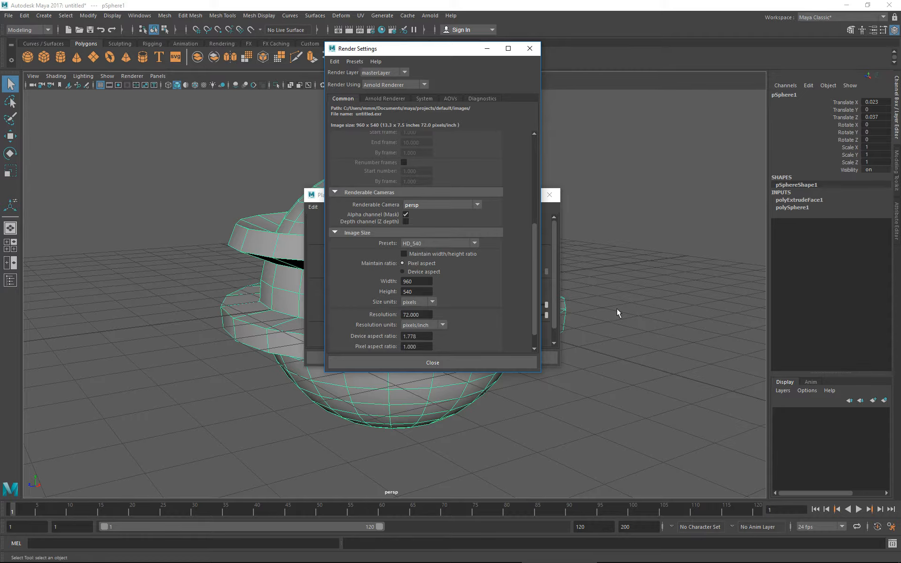
click(442, 244)
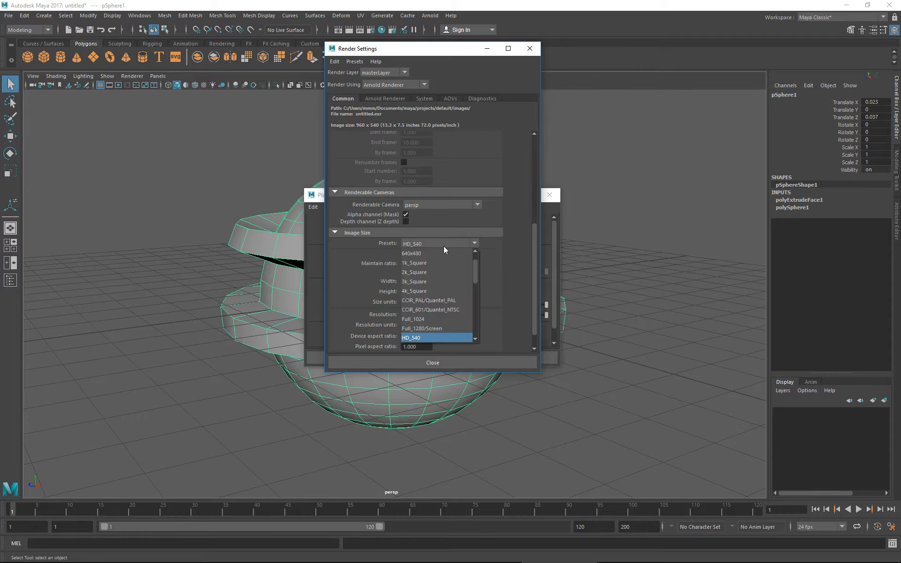
scroll(445, 311, down, 2)
click(433, 299)
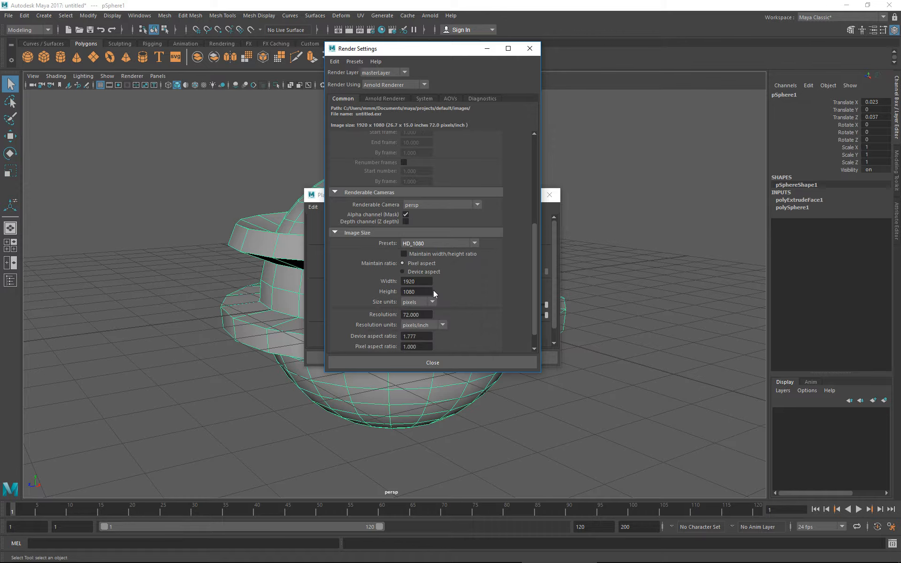
click(435, 363)
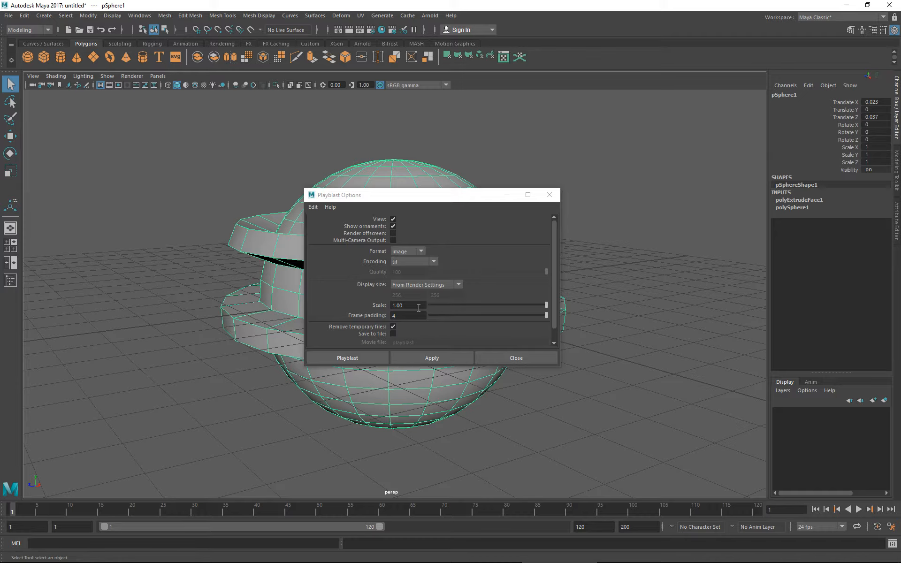
Step: Give the playblast a custom display size of 1920 by 1080 and close its options
click(434, 284)
click(426, 312)
double_click(403, 296)
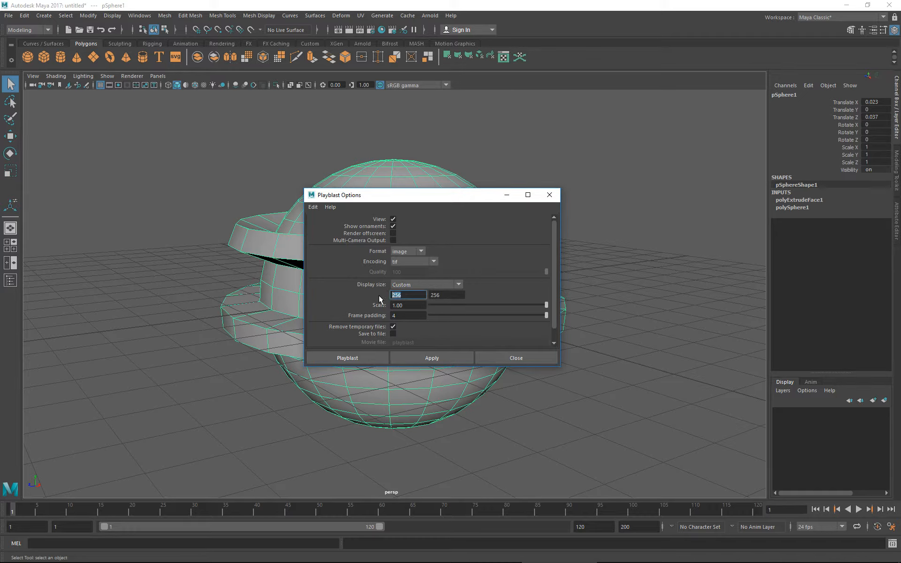
text(15)
text(20)
key(Tab)
text(1080)
scroll(426, 302, down, 1)
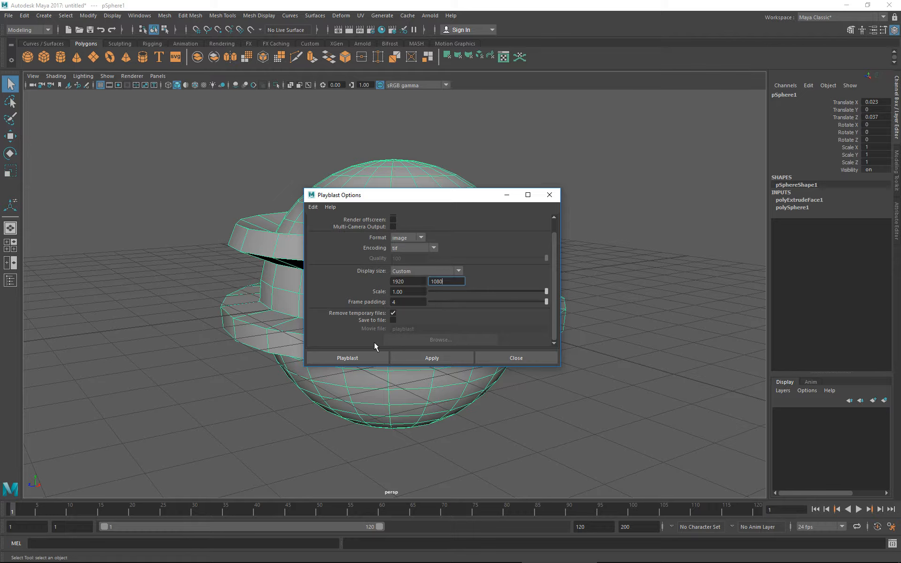
click(497, 356)
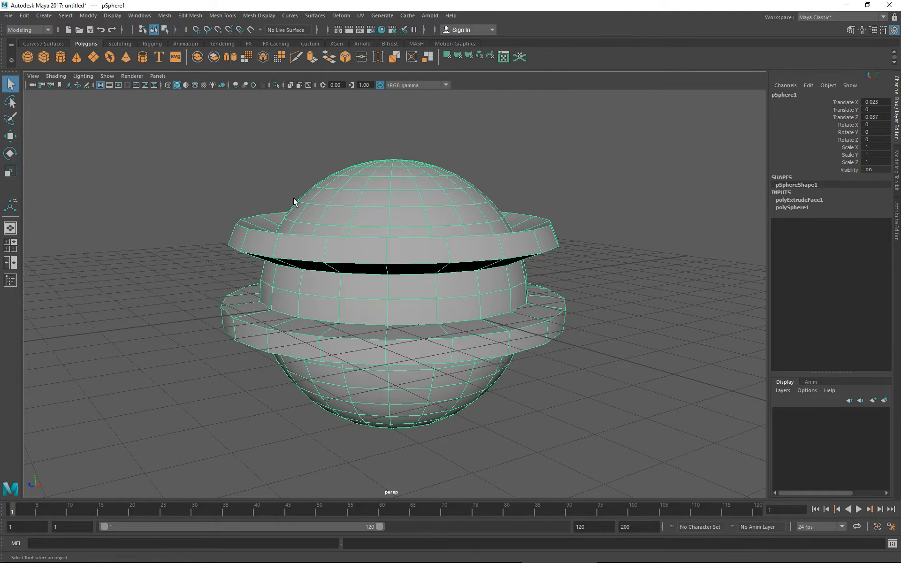
Step: In the Viewport 2.0 settings, enable Smooth Wireframe and Multisampling Anti-aliasing with a sample count of 16
click(133, 76)
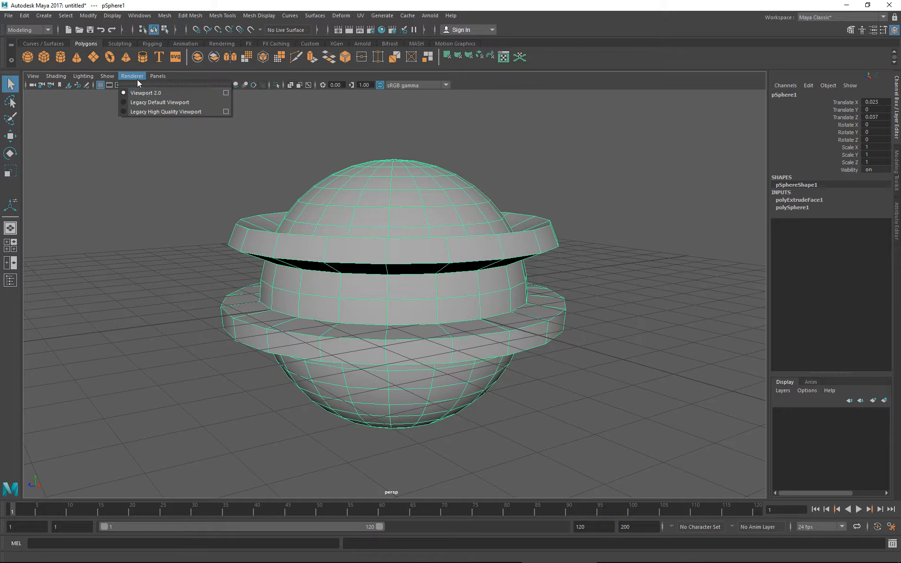
click(227, 93)
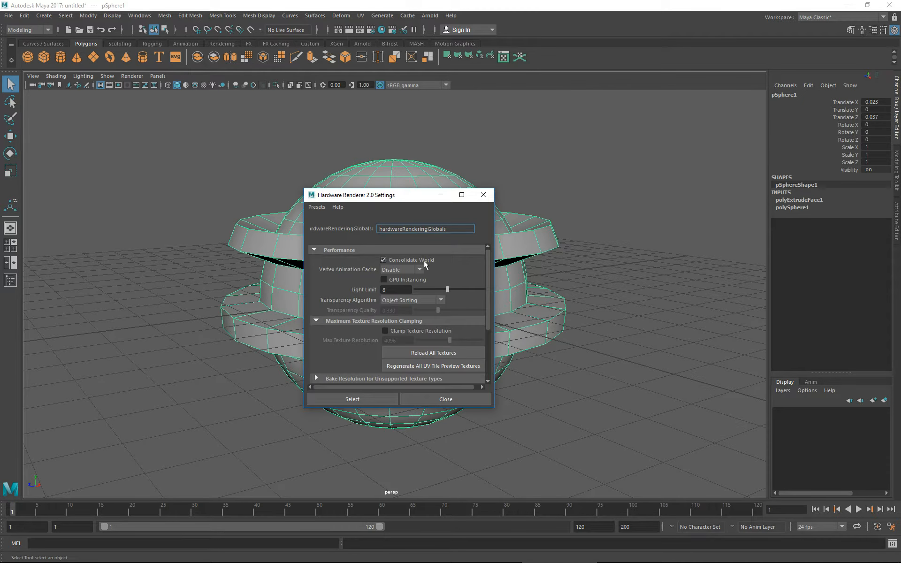
scroll(436, 261, down, 2)
scroll(436, 284, down, 2)
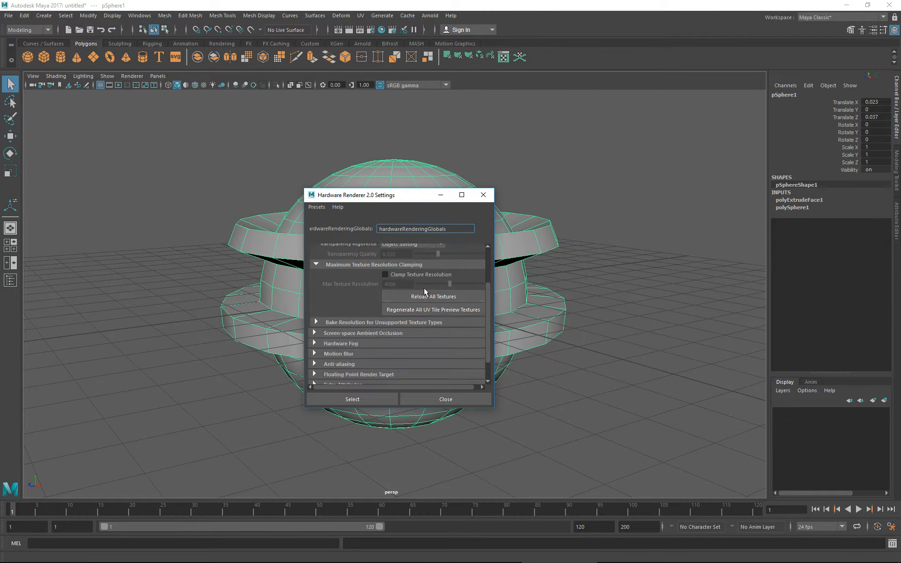
scroll(381, 322, down, 2)
click(339, 337)
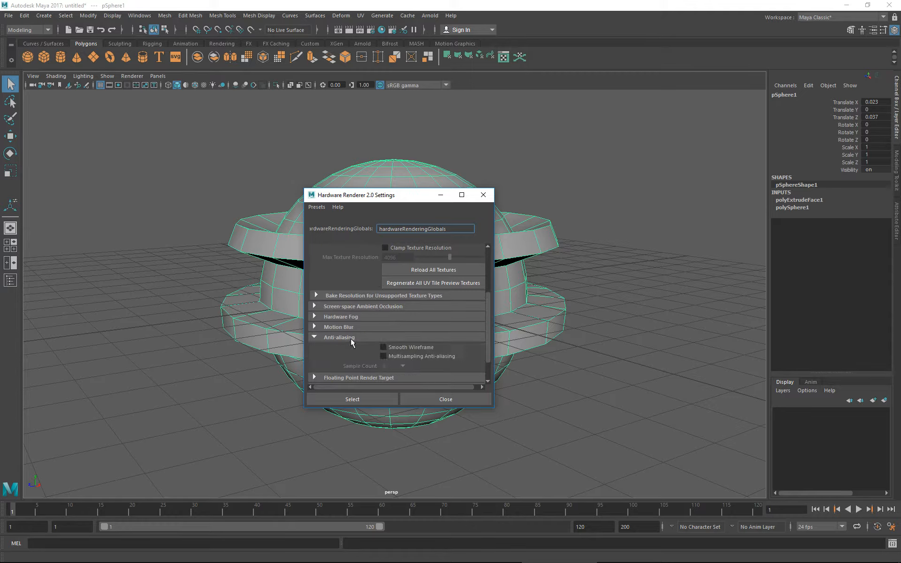
click(401, 357)
click(398, 366)
click(395, 409)
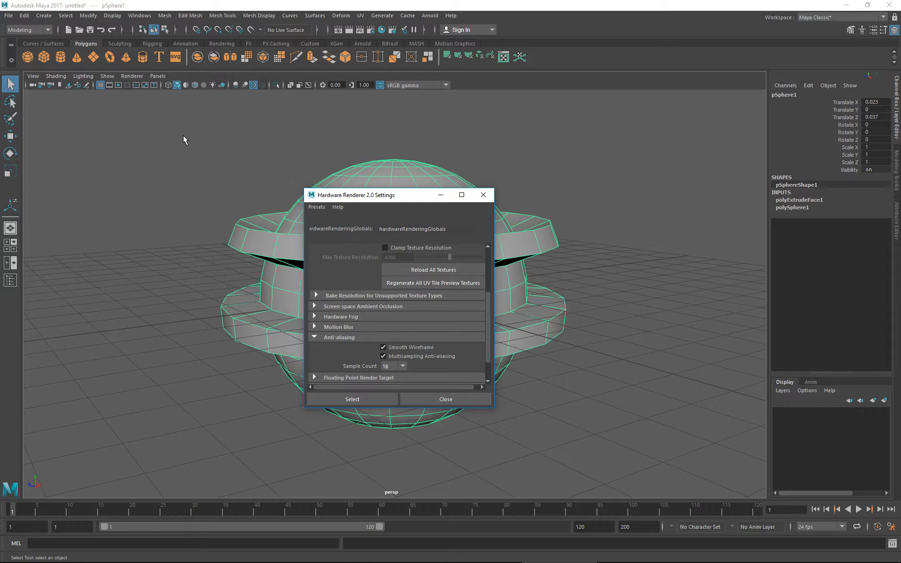
Step: Hide the viewport grid and examine the anti-aliased edges of the banded sphere up close
scroll(241, 215, up, 5)
scroll(239, 215, down, 2)
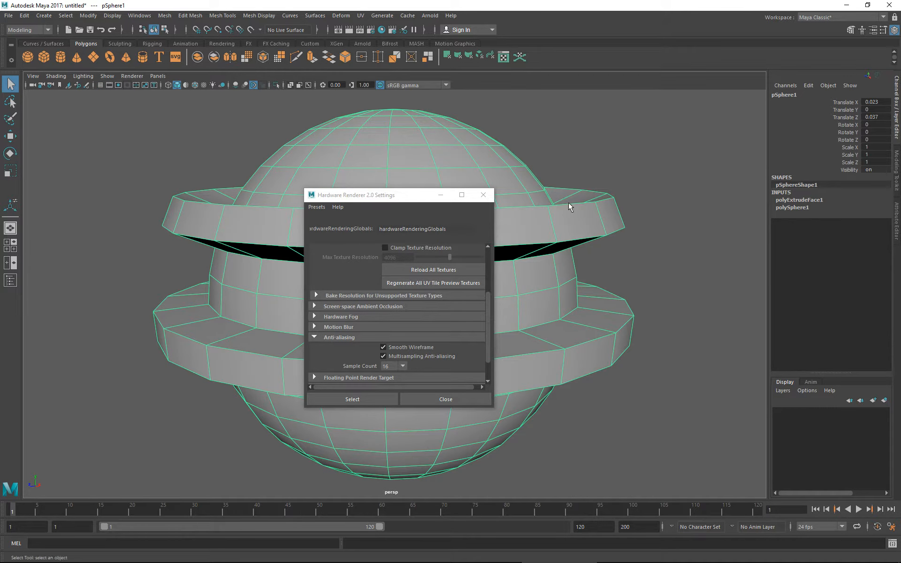
click(633, 168)
click(559, 220)
alt+drag(612, 297, 589, 301)
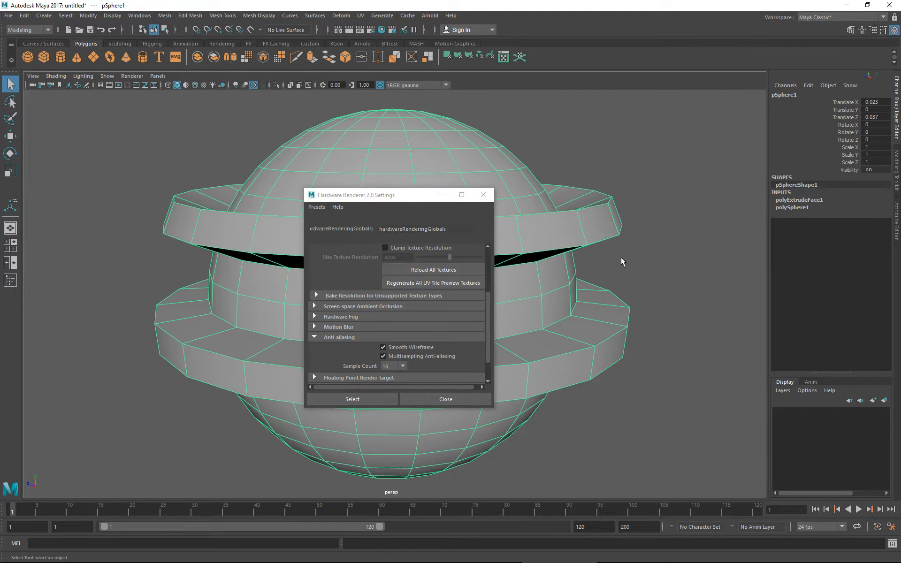
alt+drag(621, 261, 452, 313)
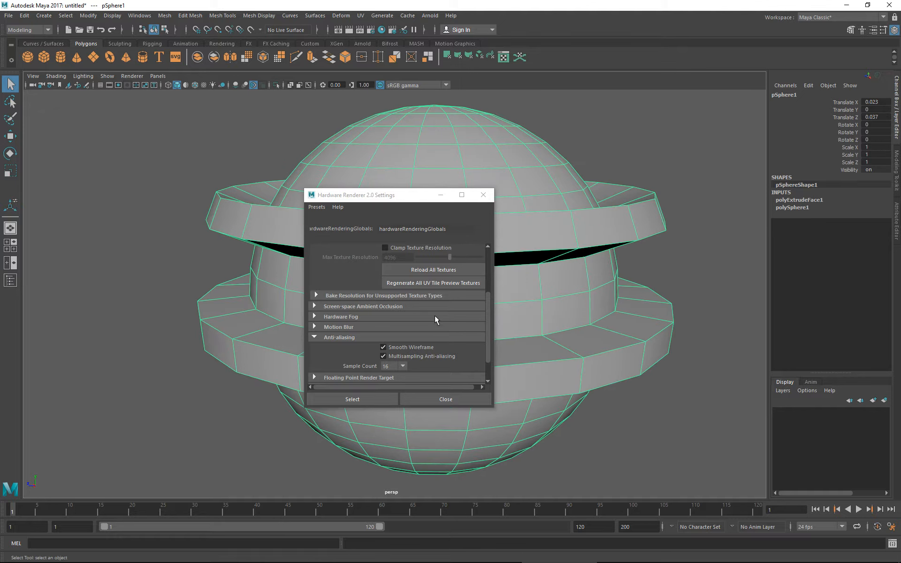
Step: Enable Screen-space Ambient Occlusion with 32 samples and close the renderer settings
click(377, 306)
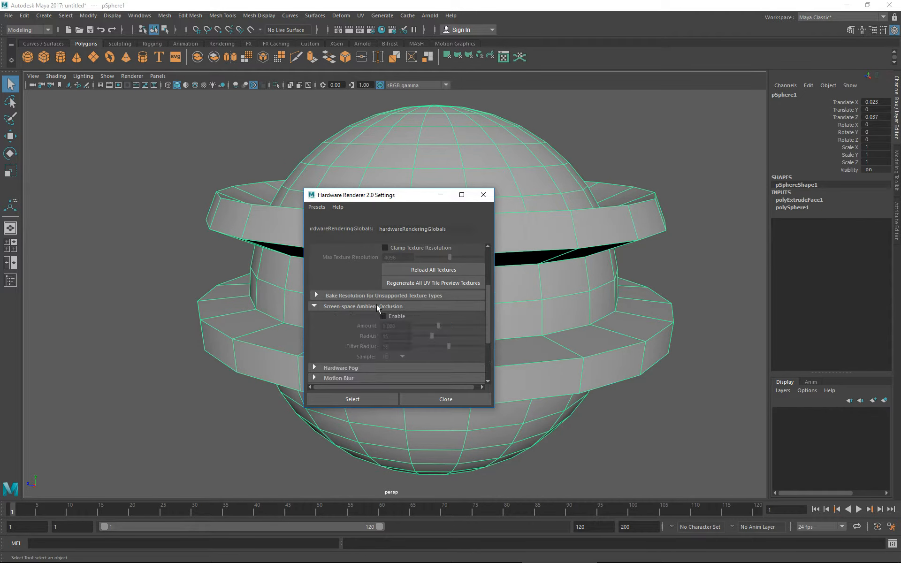
click(398, 316)
click(402, 357)
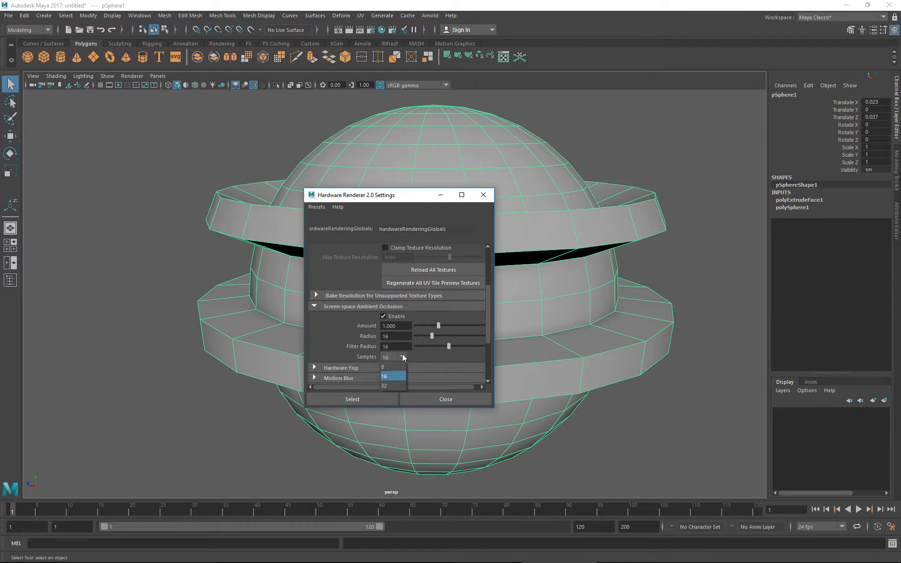
click(395, 385)
click(421, 400)
Step: Clear the selection and display the wireframe on top of the shaded sphere
click(689, 262)
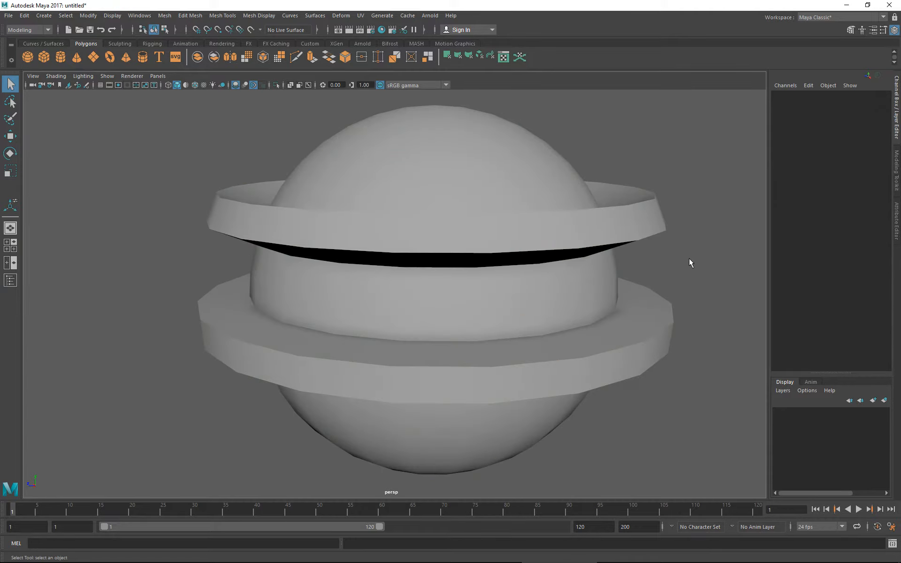
alt+middle_drag(563, 222, 545, 224)
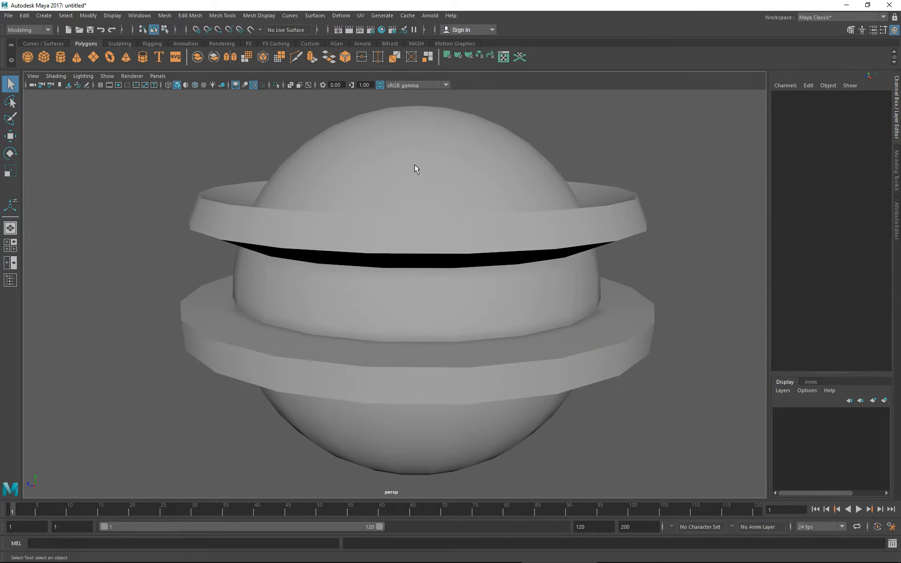
click(195, 85)
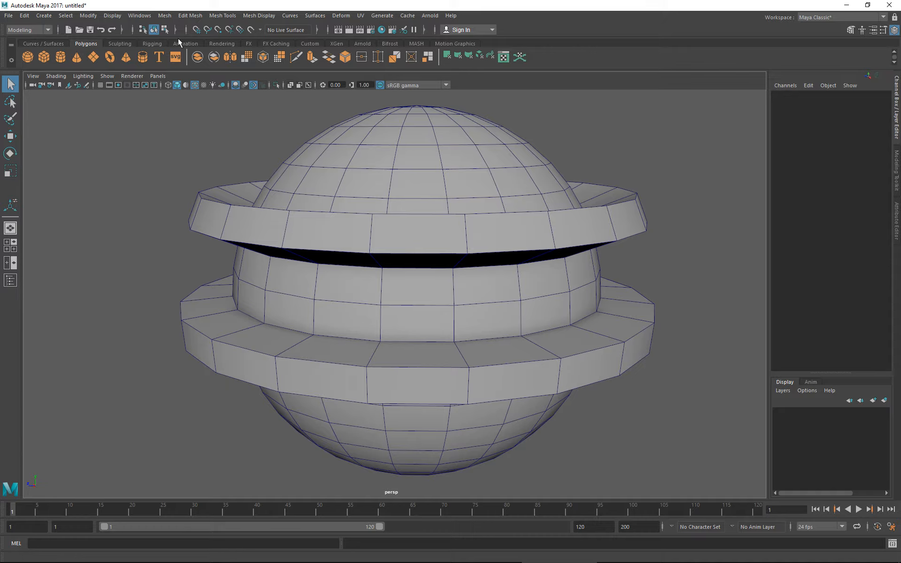
Step: In the Color Settings, change the inactive polygon surfaces color to black and save the colors
click(164, 15)
mouse_move(193, 155)
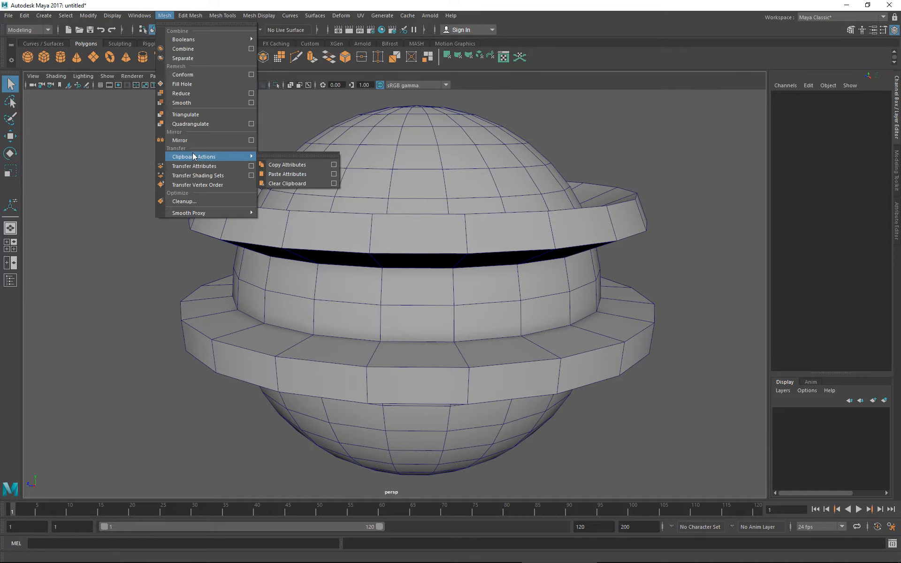
click(140, 15)
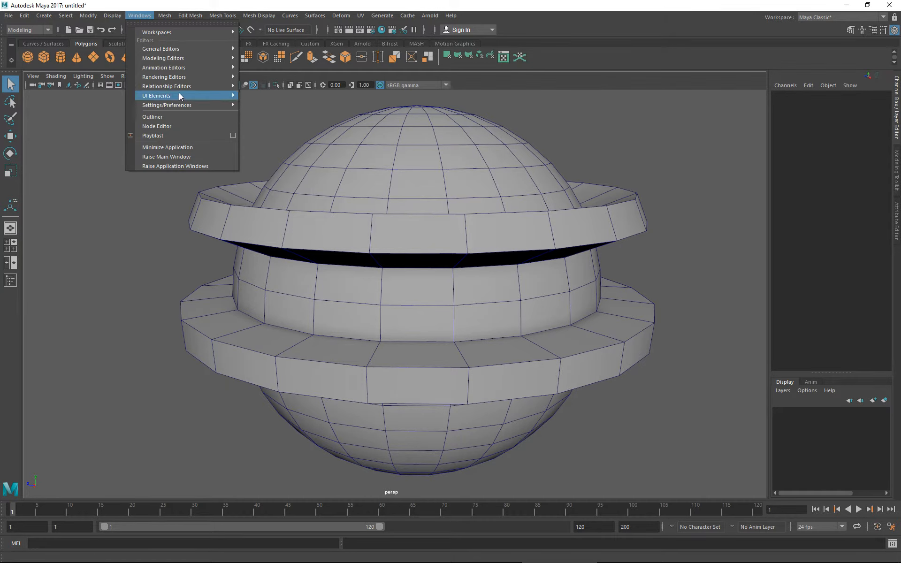
mouse_move(193, 107)
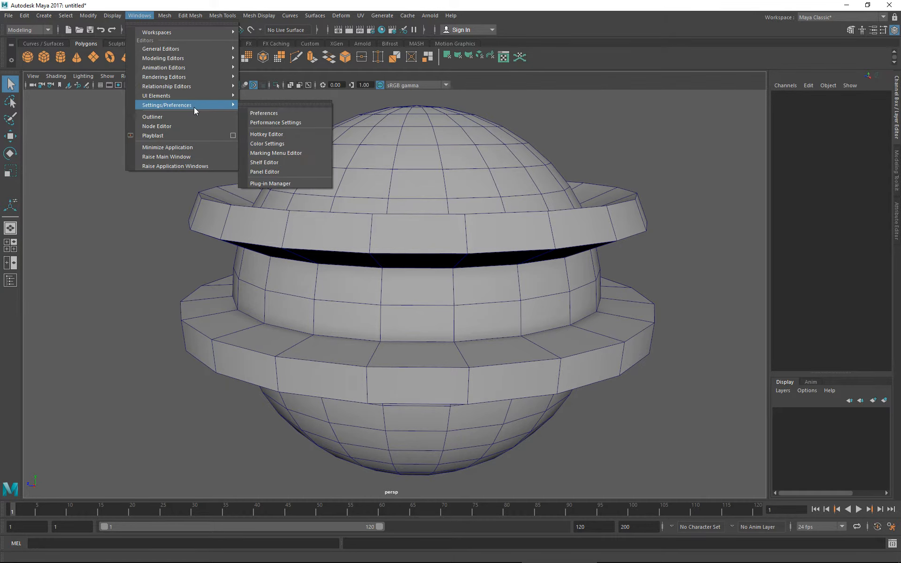
click(278, 143)
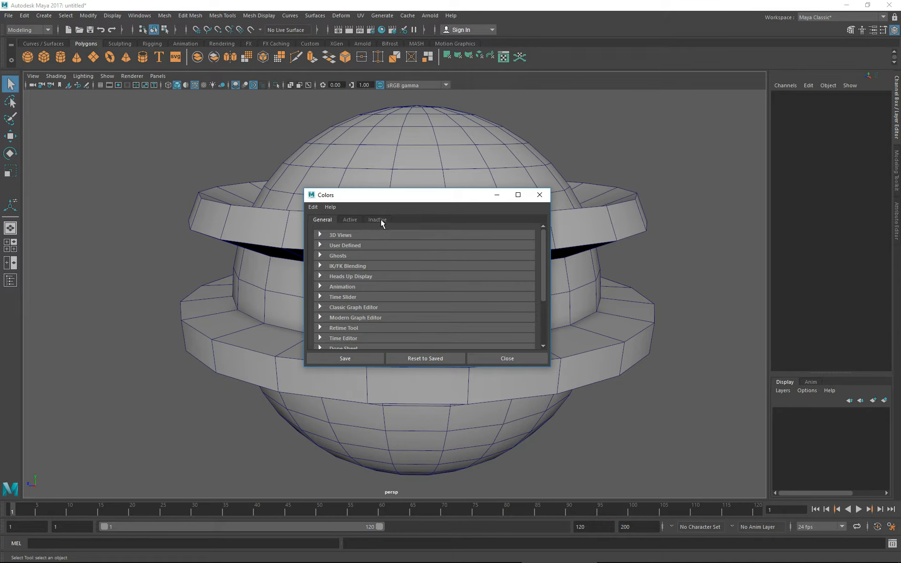
click(378, 219)
click(348, 277)
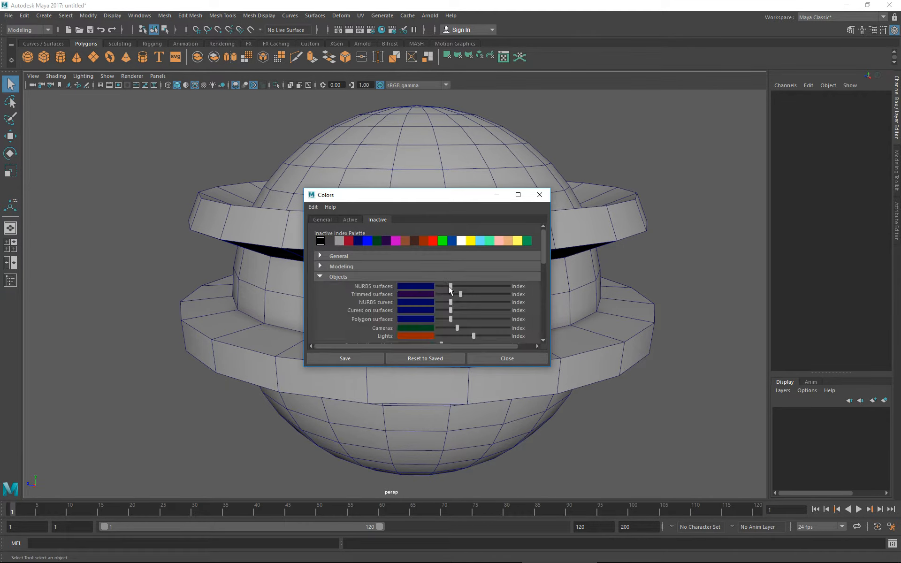
drag(450, 318, 437, 318)
click(364, 356)
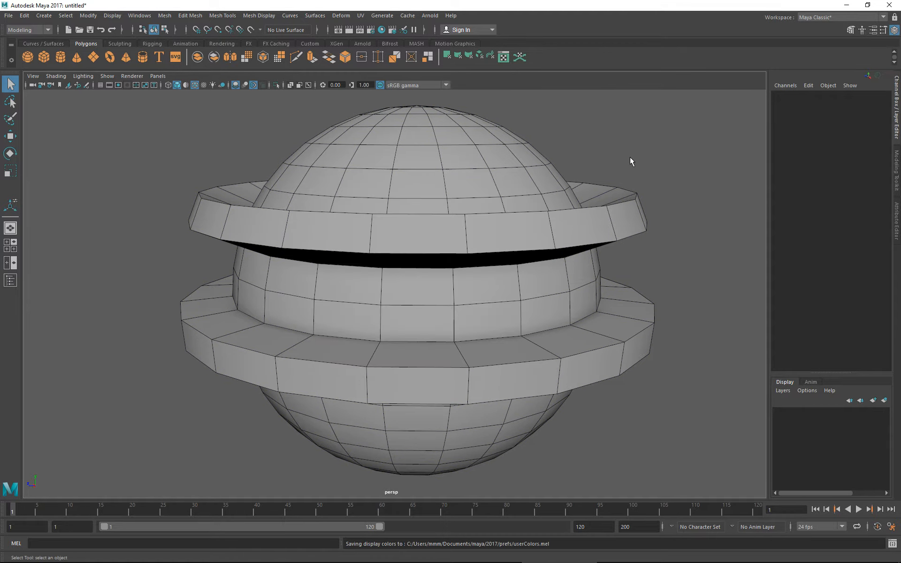
Step: Select the banded sphere and open the Preferences to review the general Display settings
click(540, 173)
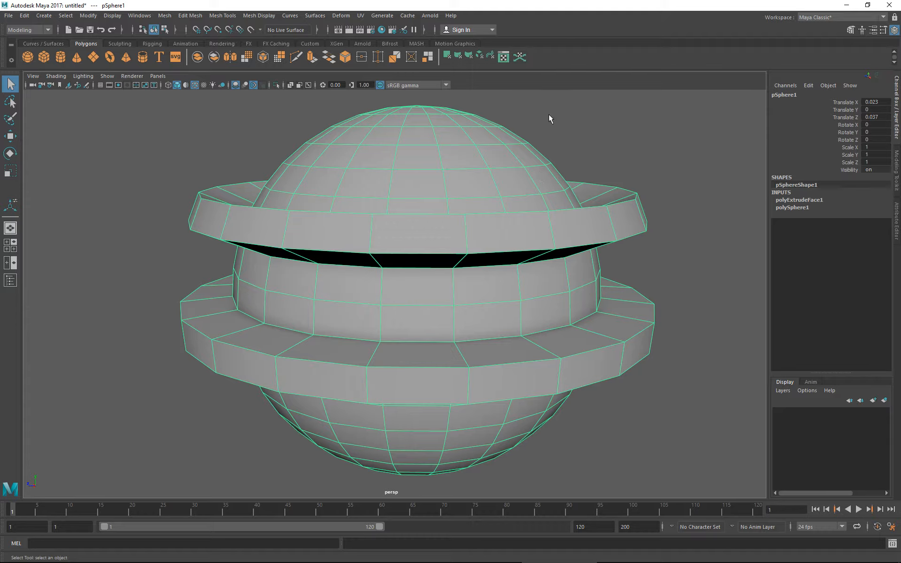
click(891, 528)
click(202, 219)
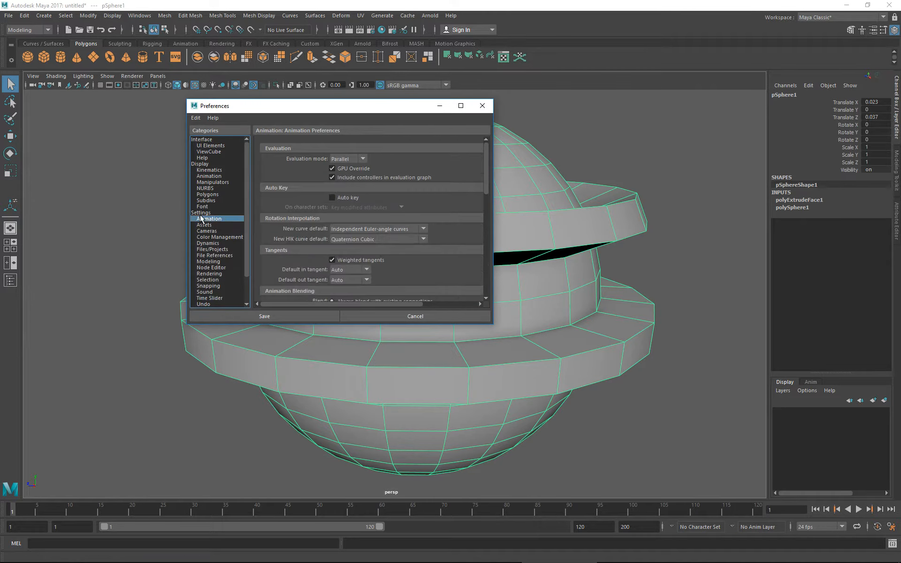
click(201, 213)
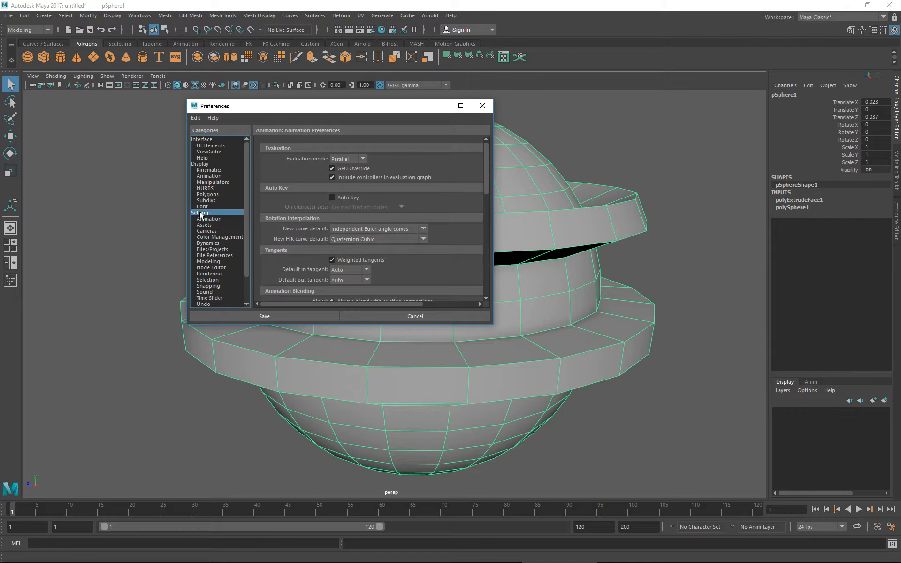
click(200, 163)
scroll(356, 190, down, 5)
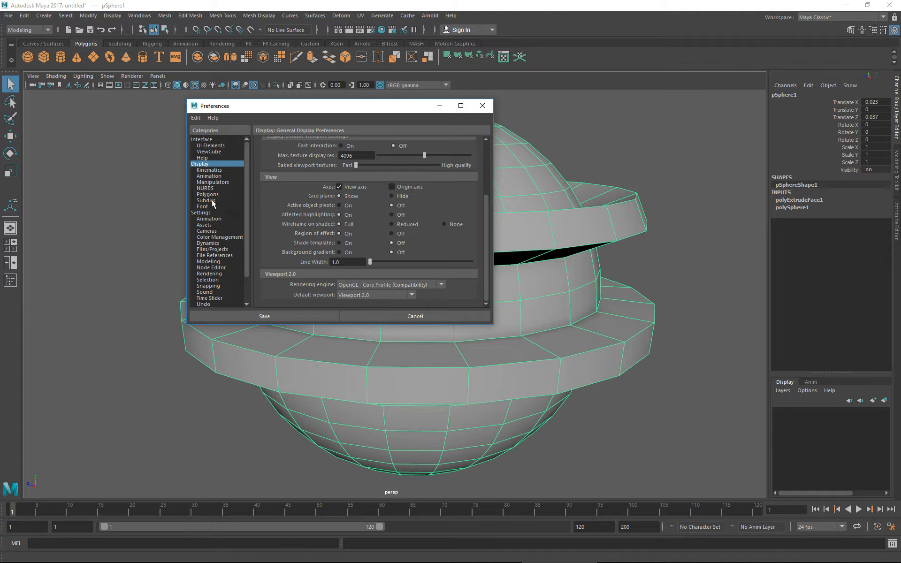
Step: Review the evaluation mode choices in the Animation preferences, keeping the mode on Parallel
click(217, 219)
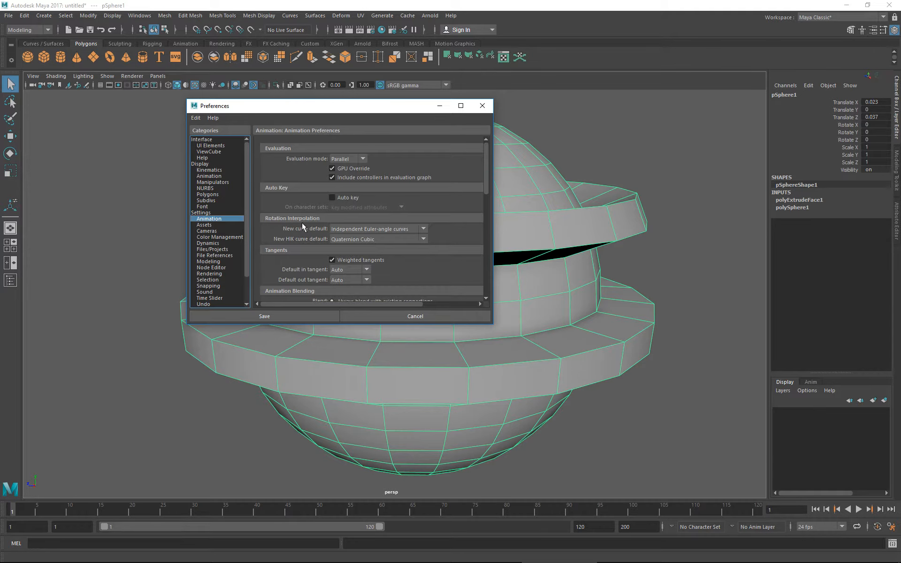
click(354, 159)
click(354, 158)
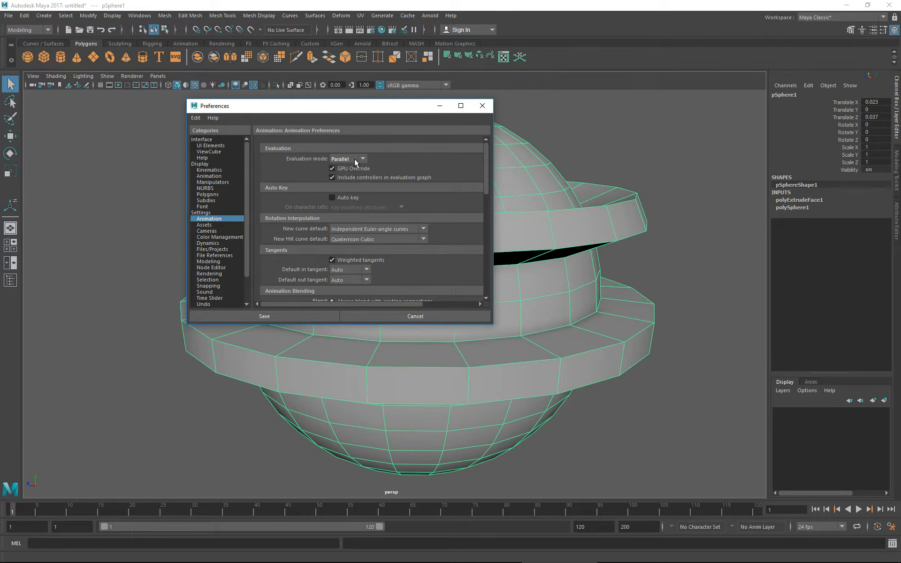
click(354, 159)
click(404, 157)
click(354, 159)
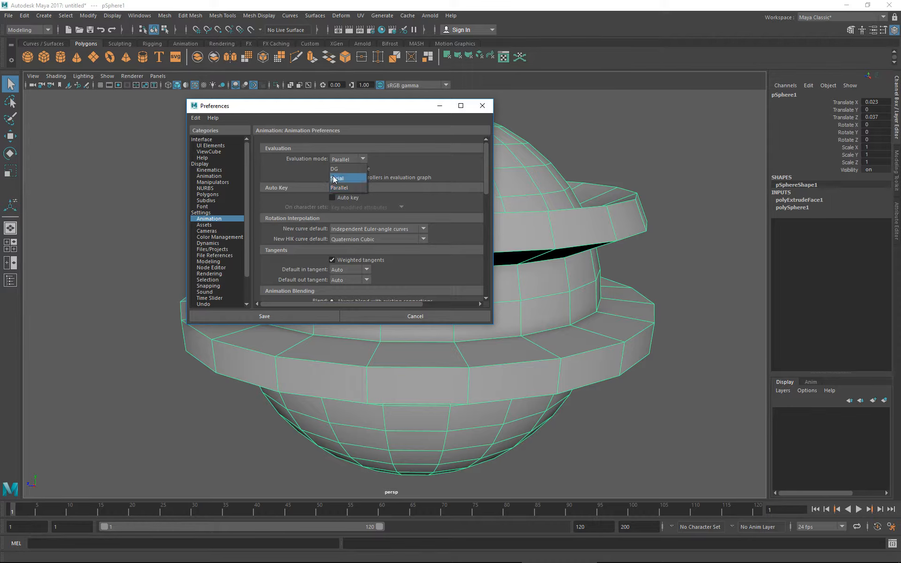
click(396, 165)
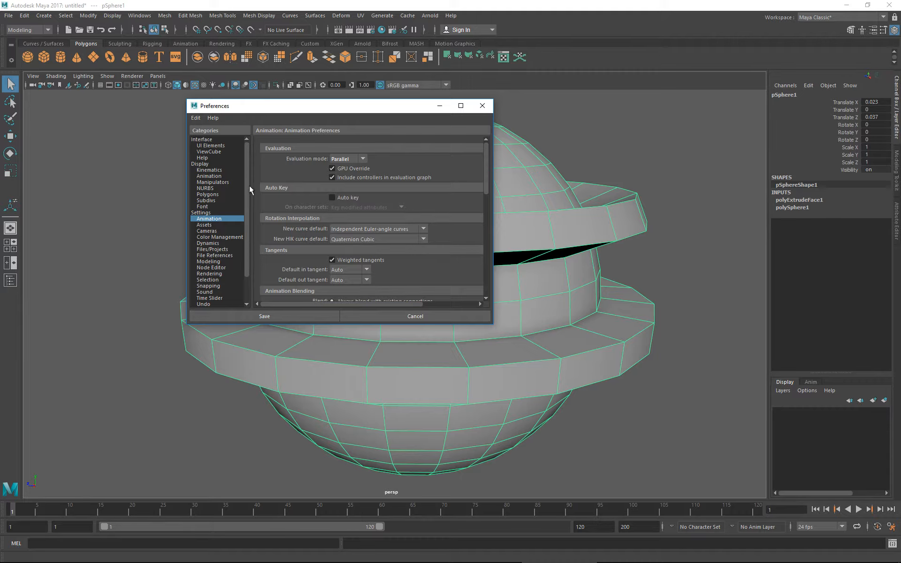
Step: Look over the general application settings and the Viewport 2.0 rendering engine options in the Display preferences
scroll(231, 190, down, 2)
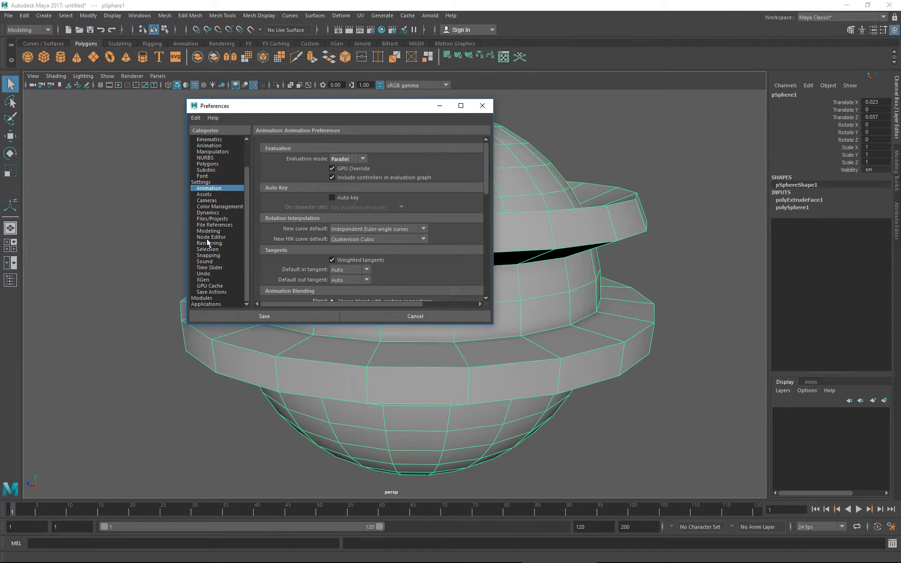
click(203, 183)
scroll(214, 164, up, 2)
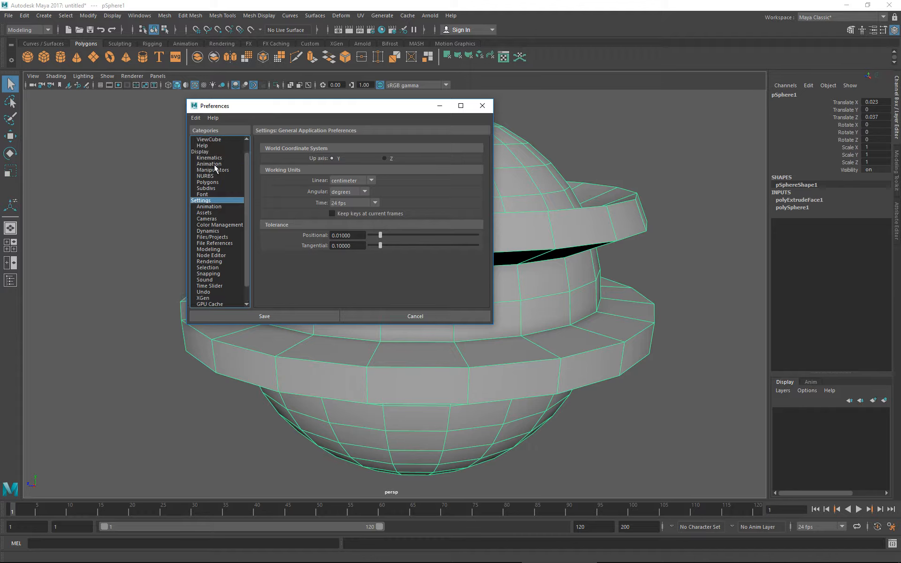
click(208, 164)
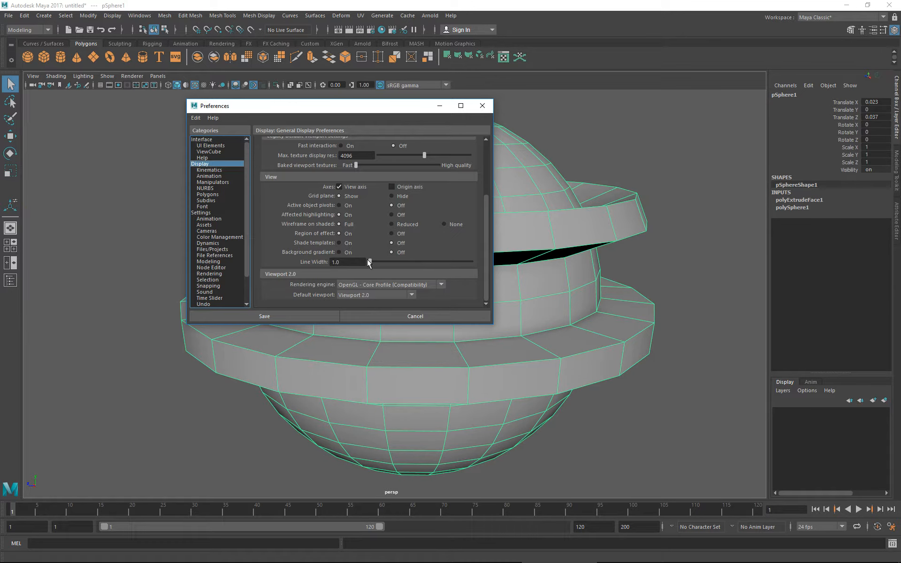
click(377, 285)
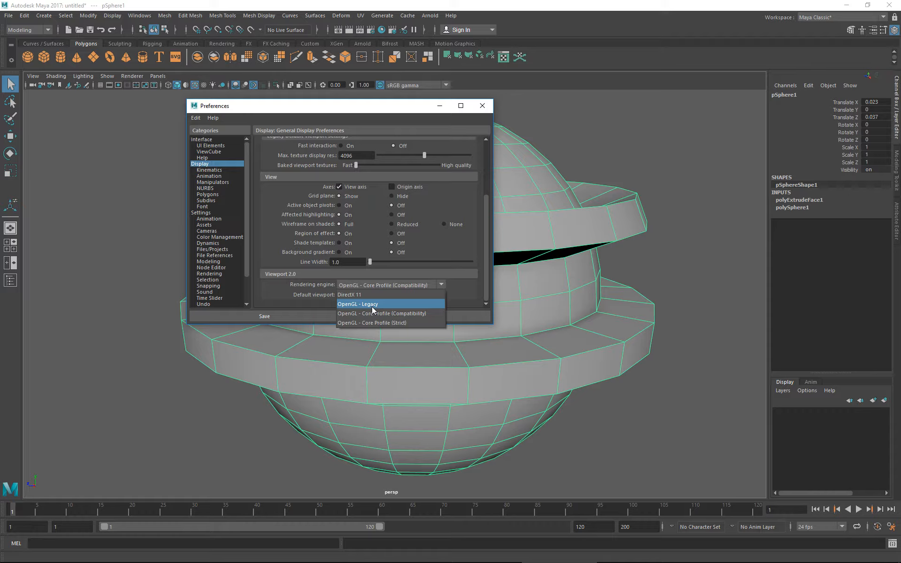
Step: Switch to the Windows Device Manager and check which graphics card is listed under Display adapters
key(super)
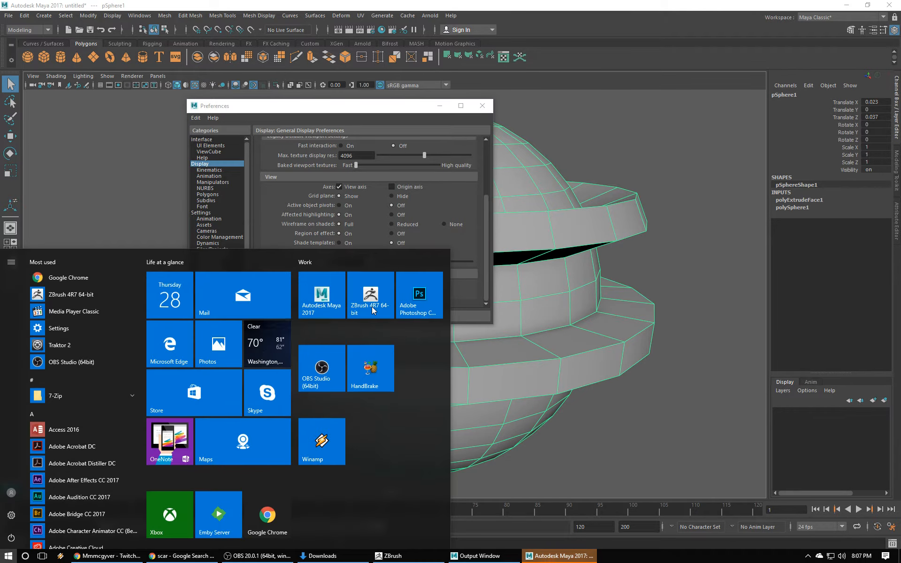
key(super)
text(devices)
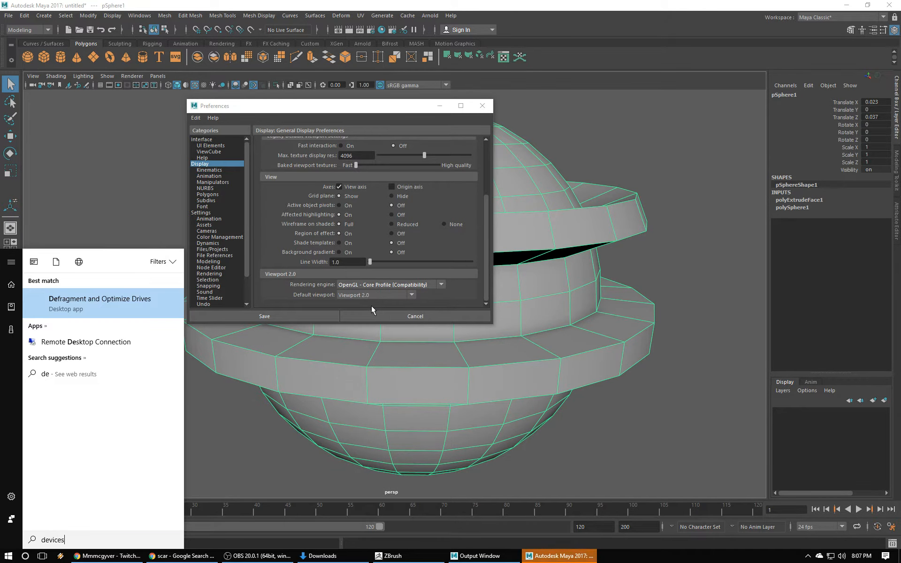
key(Return)
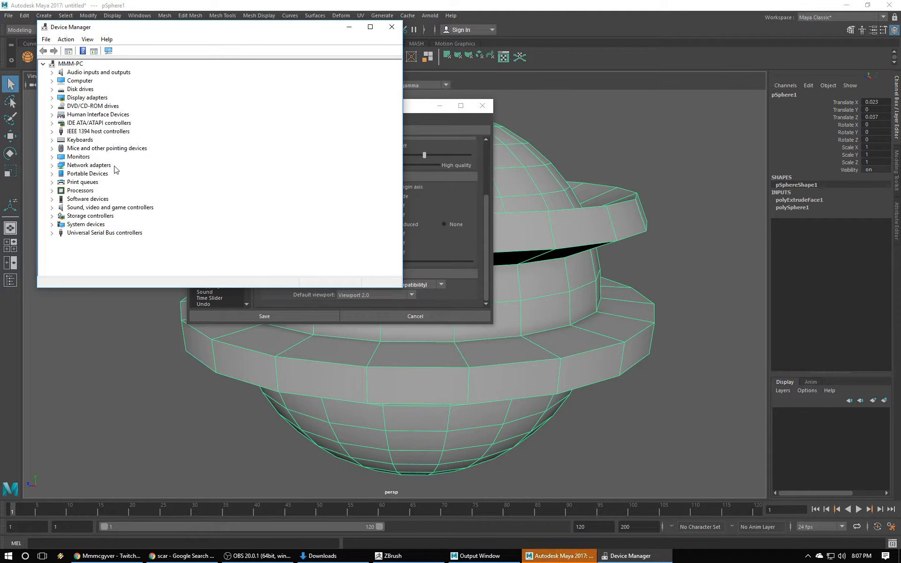
click(54, 98)
click(98, 106)
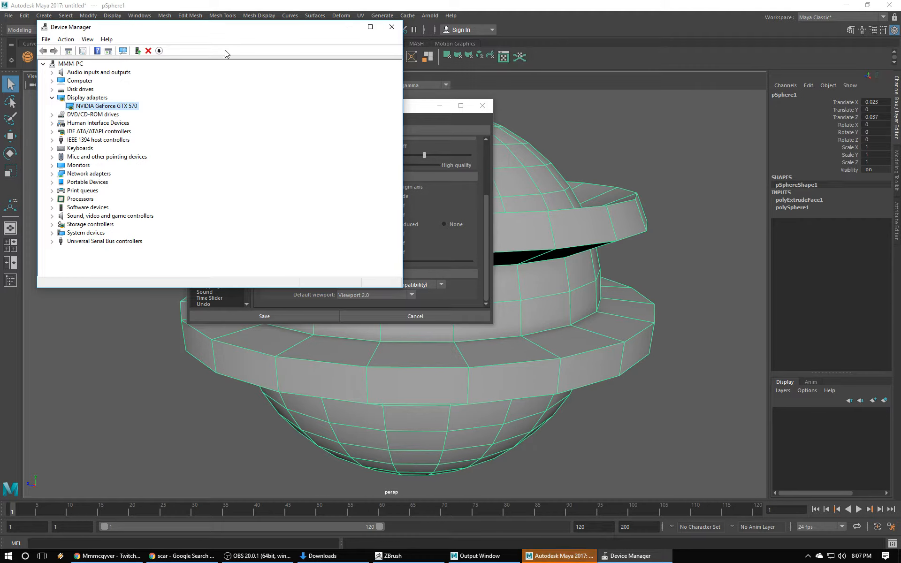
Step: Set the Viewport 2.0 rendering engine to DirectX 11 in the Display preferences and save the preferences
drag(222, 35, 643, 205)
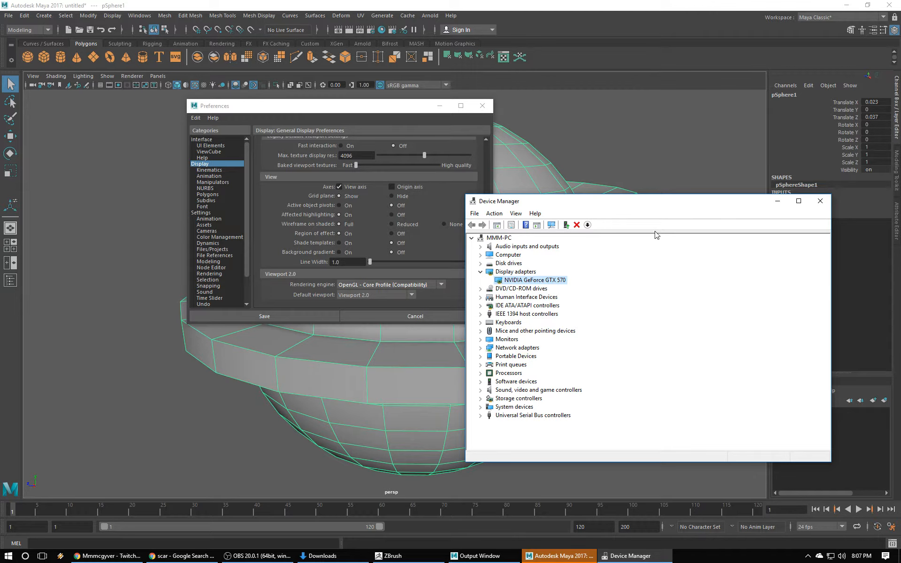
click(429, 285)
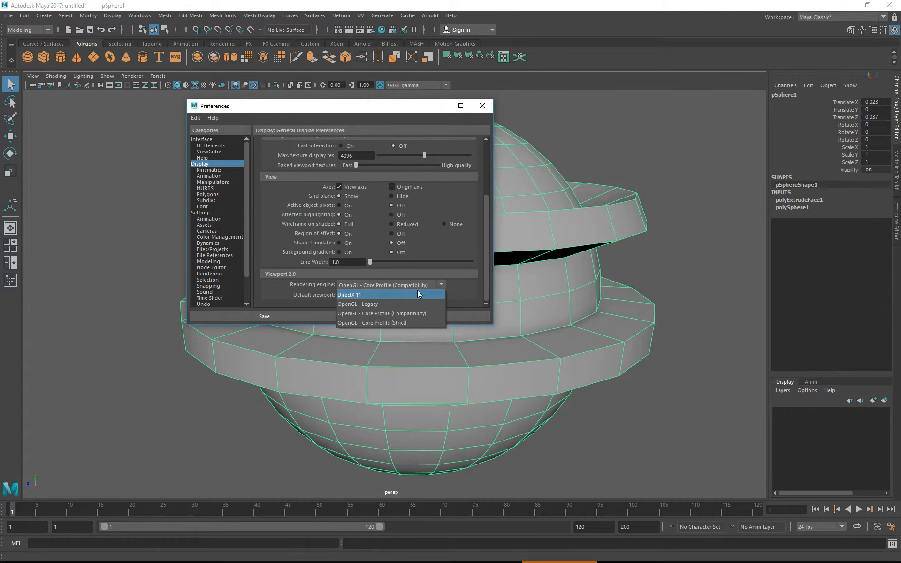
click(365, 294)
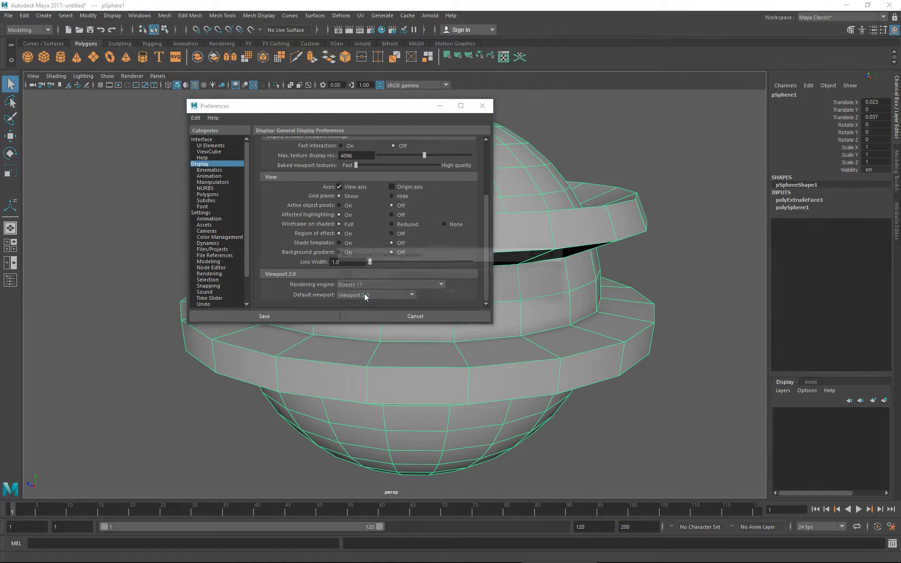
click(453, 295)
click(398, 284)
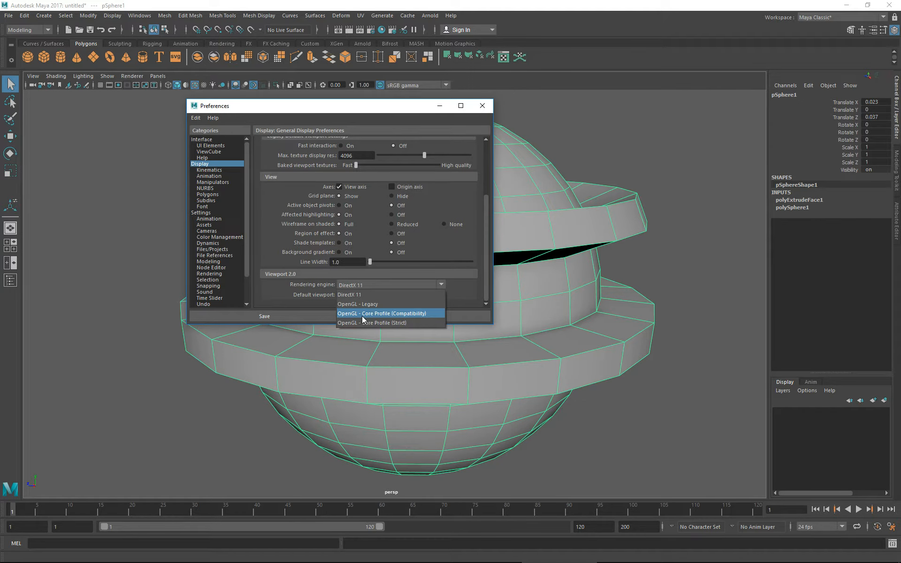
click(449, 292)
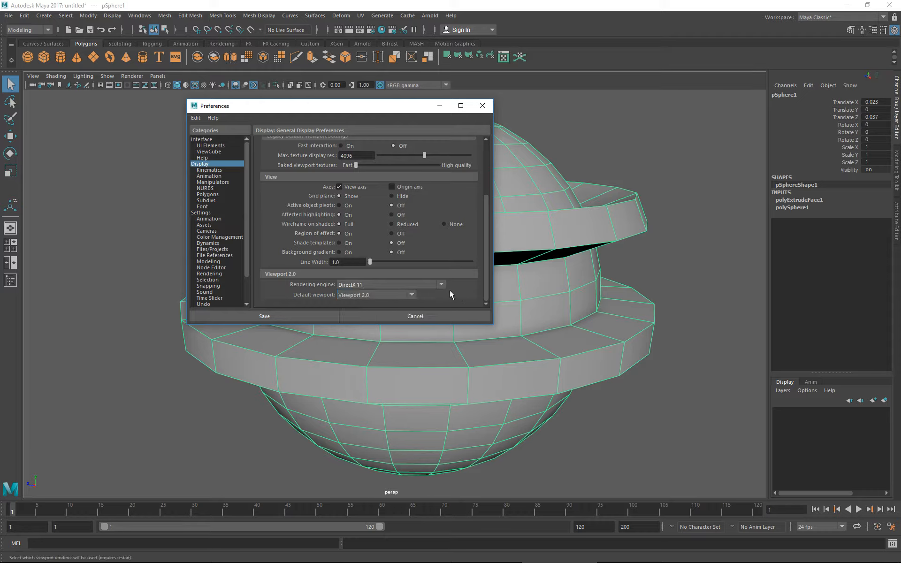
click(303, 317)
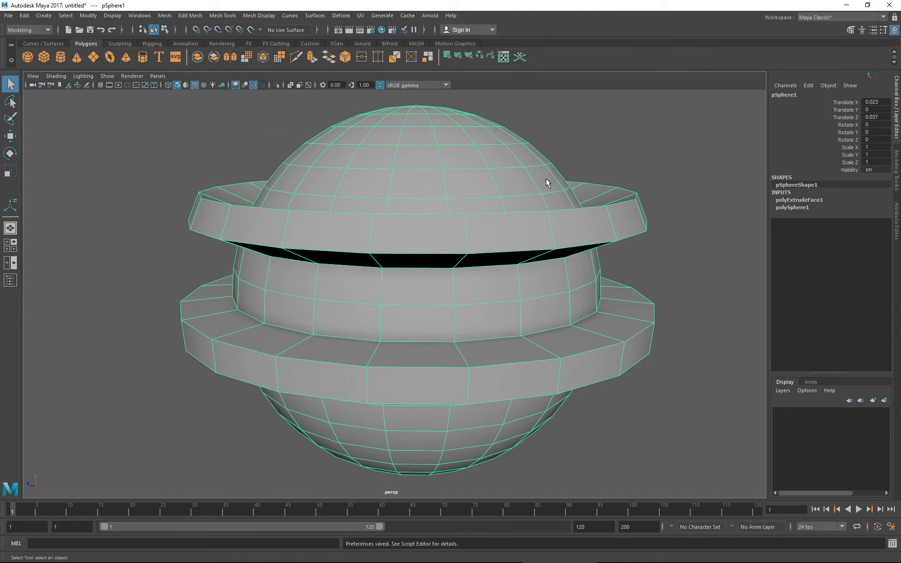
Step: Exit Maya without saving the banded sphere scene so the new rendering engine can load on restart
scroll(591, 162, down, 4)
click(889, 5)
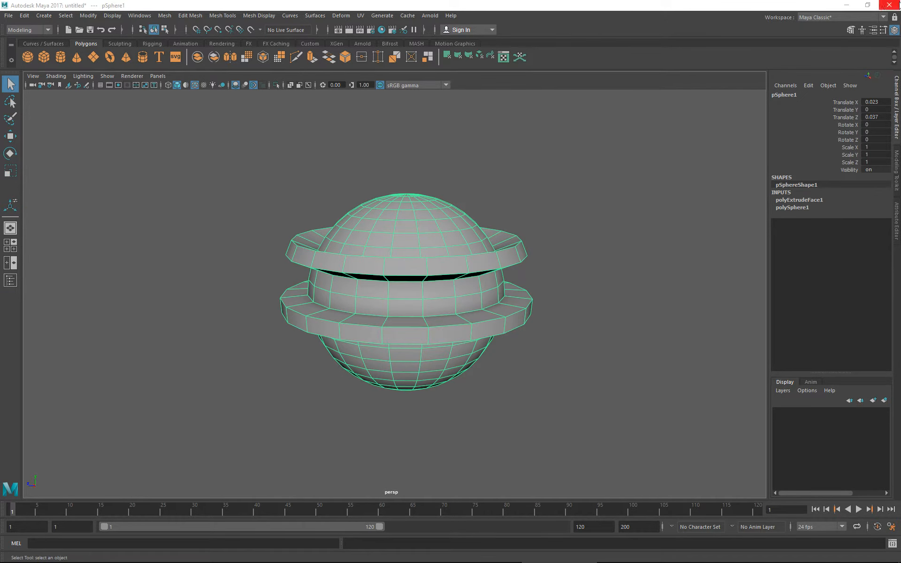
click(443, 288)
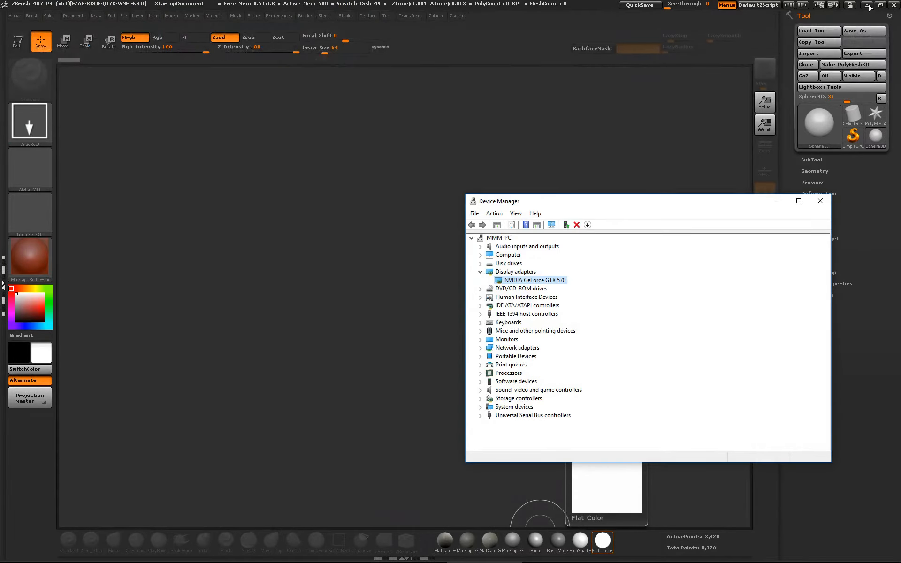
Step: Minimize ZBrush and close the Device Manager, and relaunch Maya 2017 from the desktop
click(866, 6)
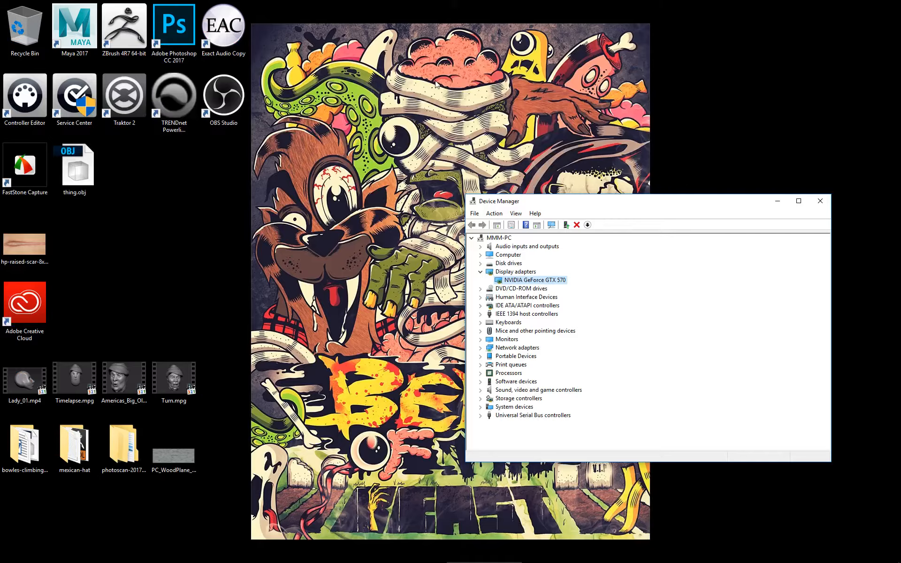
click(75, 28)
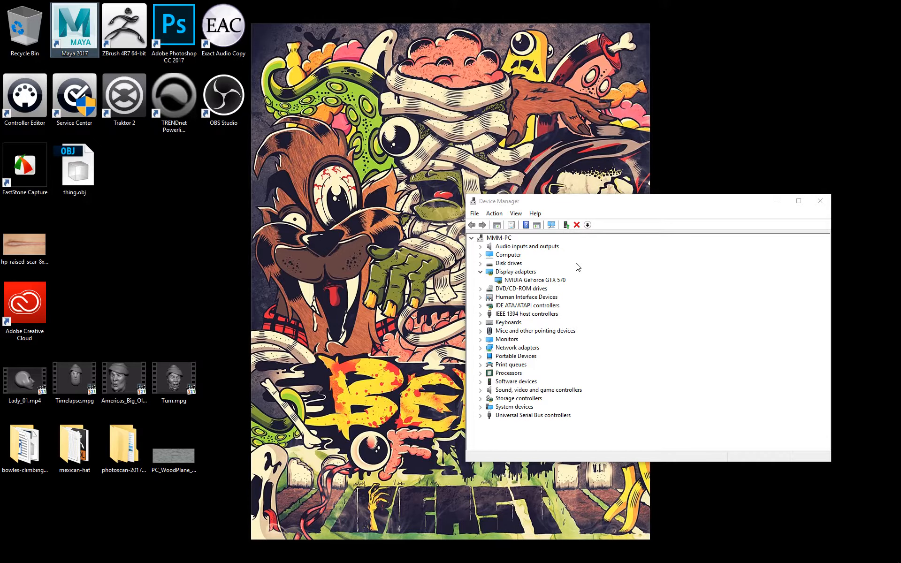
drag(633, 202, 704, 302)
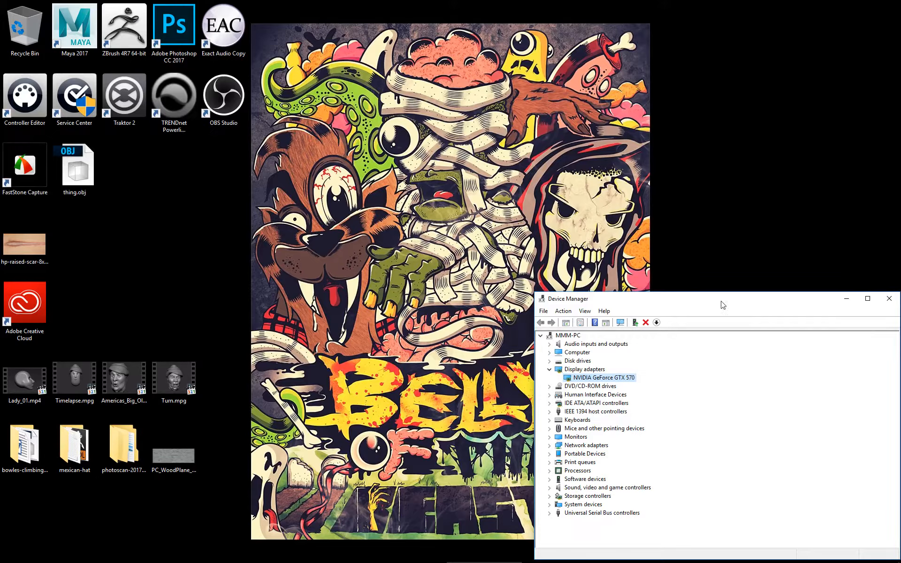
click(889, 298)
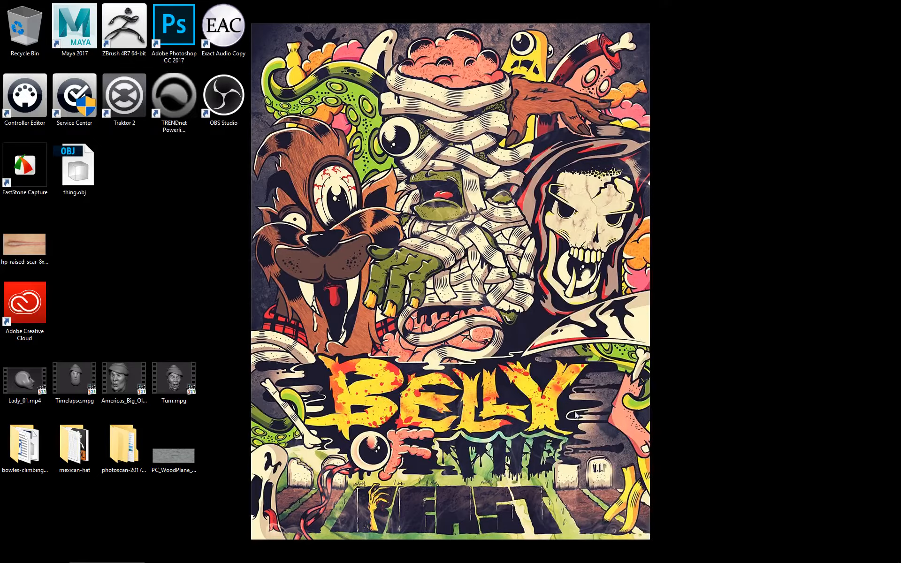
key(super)
key(super)
double_click(90, 35)
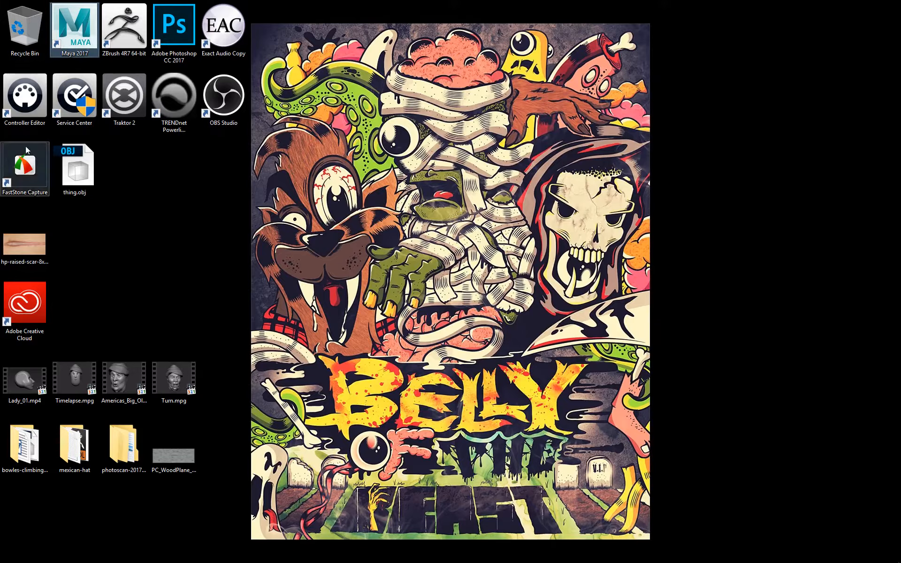
key(super)
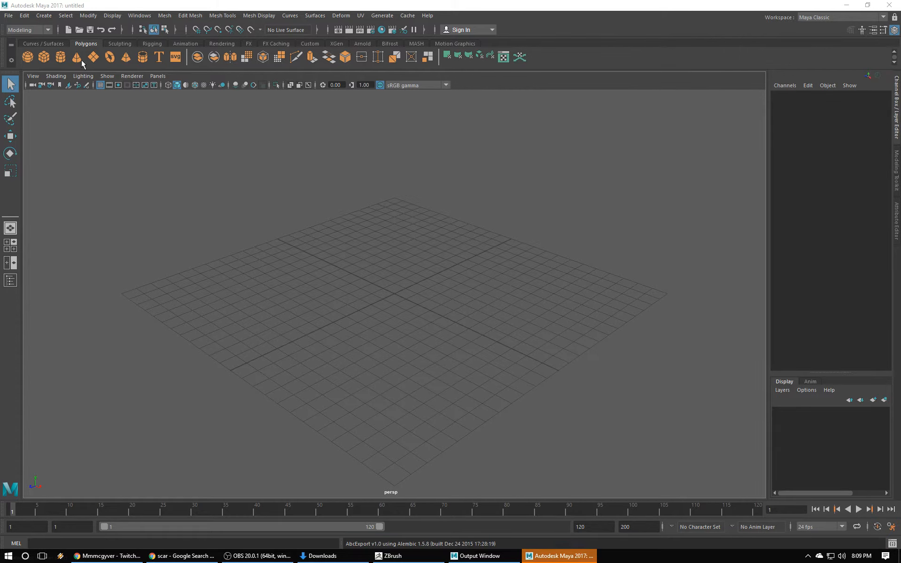
Step: Create a polygon sphere with a radius of about 4.7 near the centre of the grid
scroll(408, 257, up, 5)
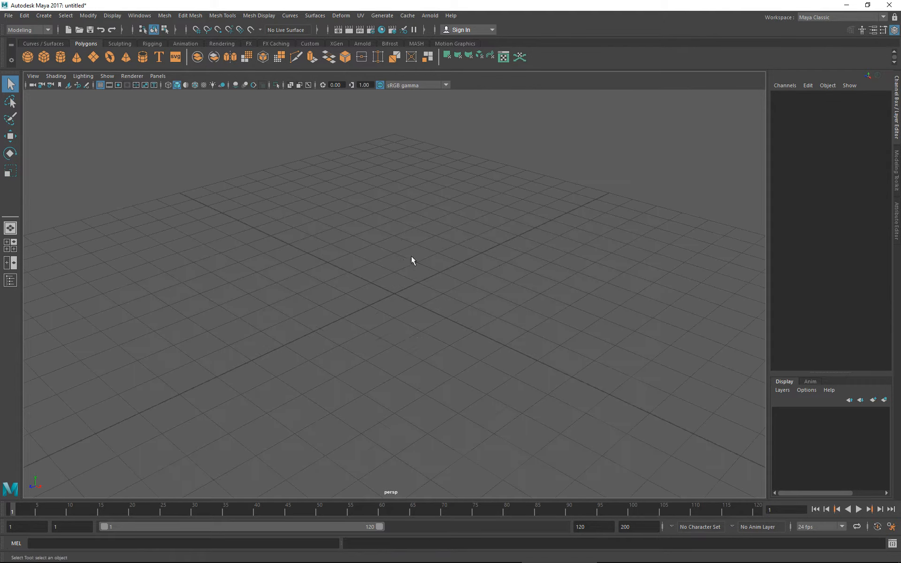
shift+right_drag(411, 255, 376, 277)
drag(364, 282, 455, 358)
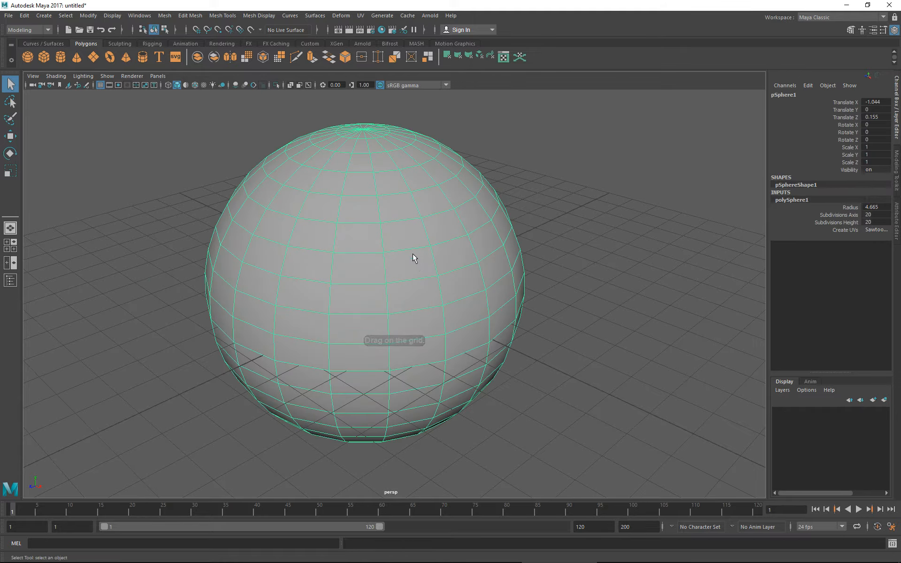
Step: Select two full horizontal face loops on the sphere, one in the upper part and one around the middle
scroll(412, 254, down, 3)
right_drag(412, 233, 410, 261)
double_click(401, 255)
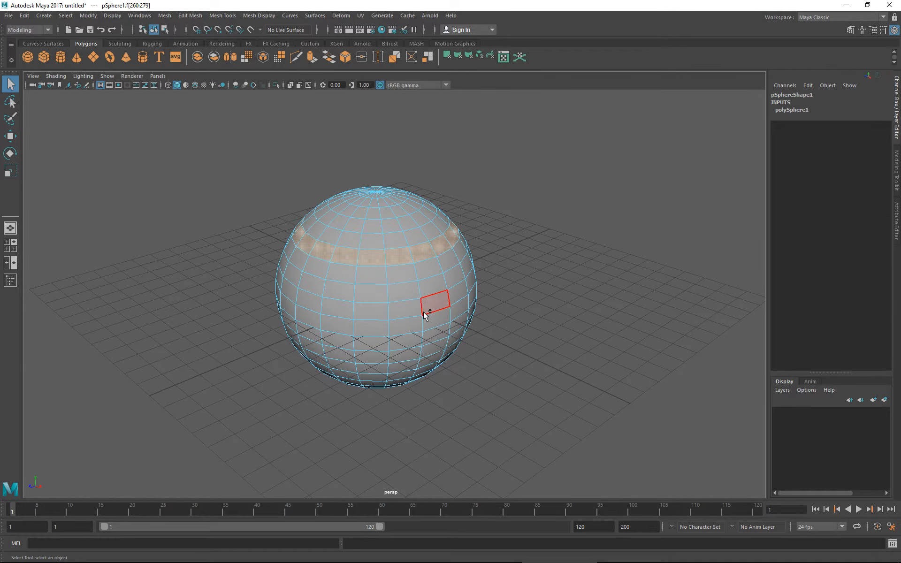
ctrl+shift+double_click(408, 305)
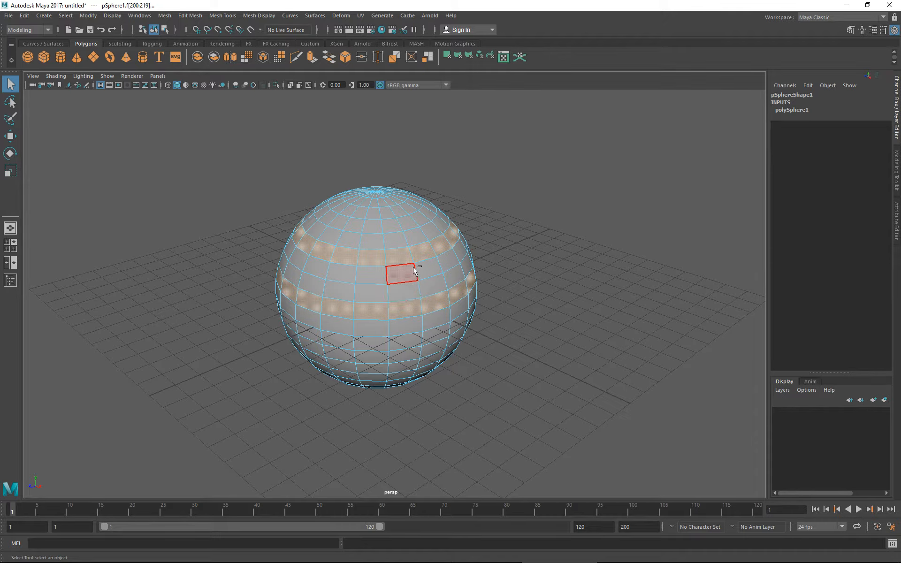
Step: Extrude the two face loops outward by about 0.7 and select the whole sphere in object mode
key(ctrl+e)
drag(494, 280, 511, 280)
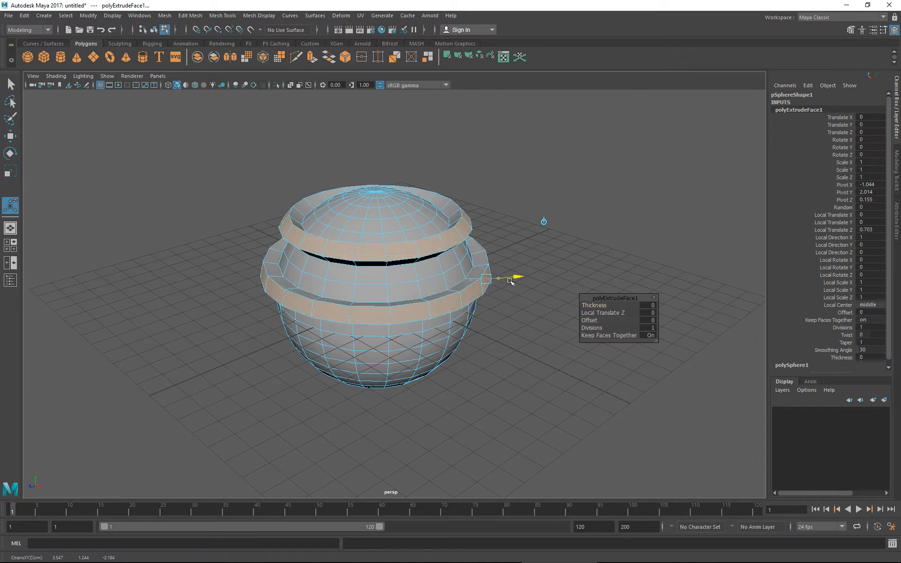
right_drag(478, 263, 516, 245)
click(522, 277)
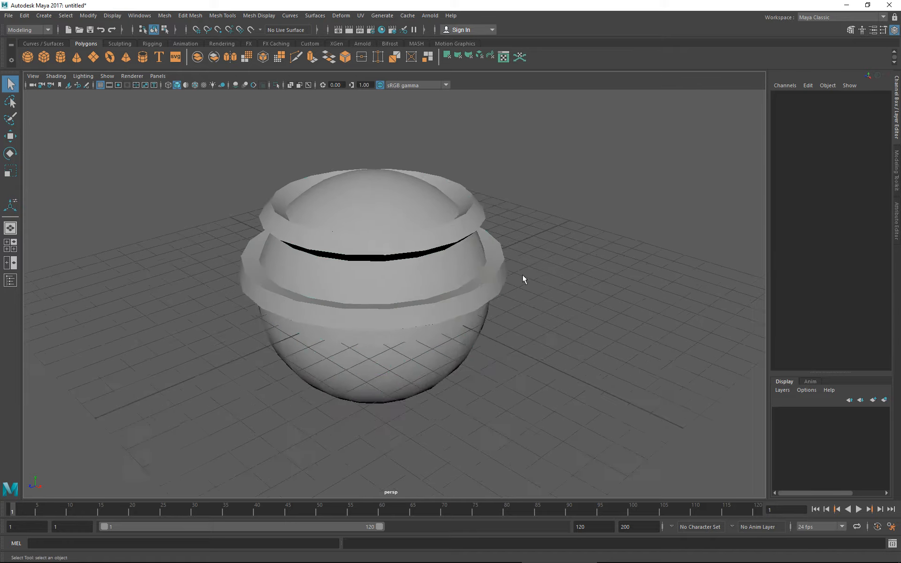
key(1)
click(480, 261)
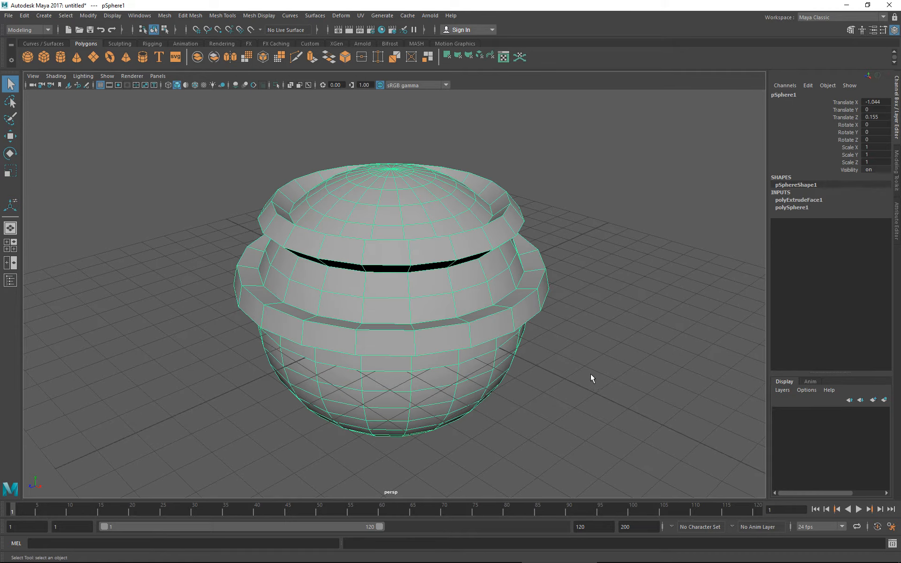
Step: Enable Multisampling Anti-aliasing with a sample count of 8 in the Viewport 2.0 renderer settings
click(132, 76)
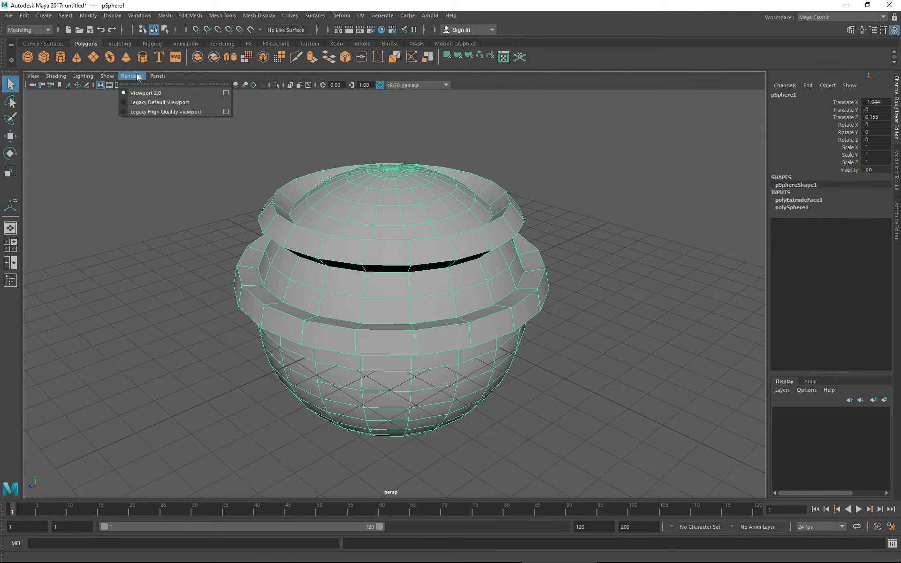
click(226, 93)
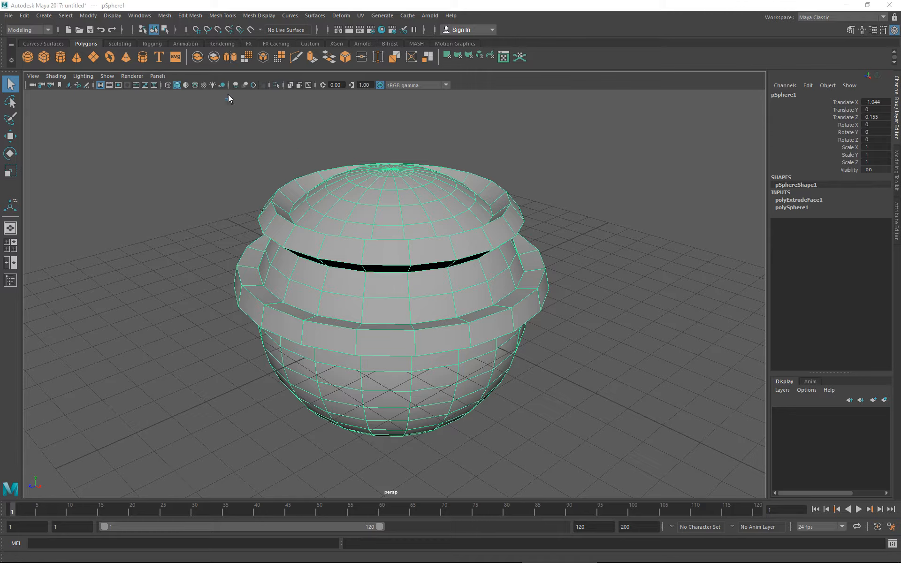
scroll(441, 271, down, 3)
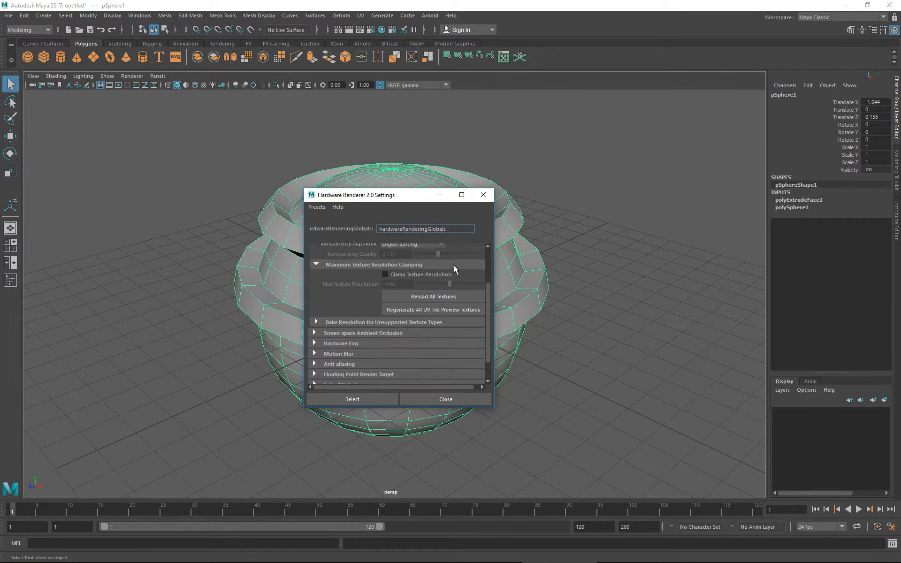
scroll(426, 289, up, 2)
scroll(427, 286, down, 2)
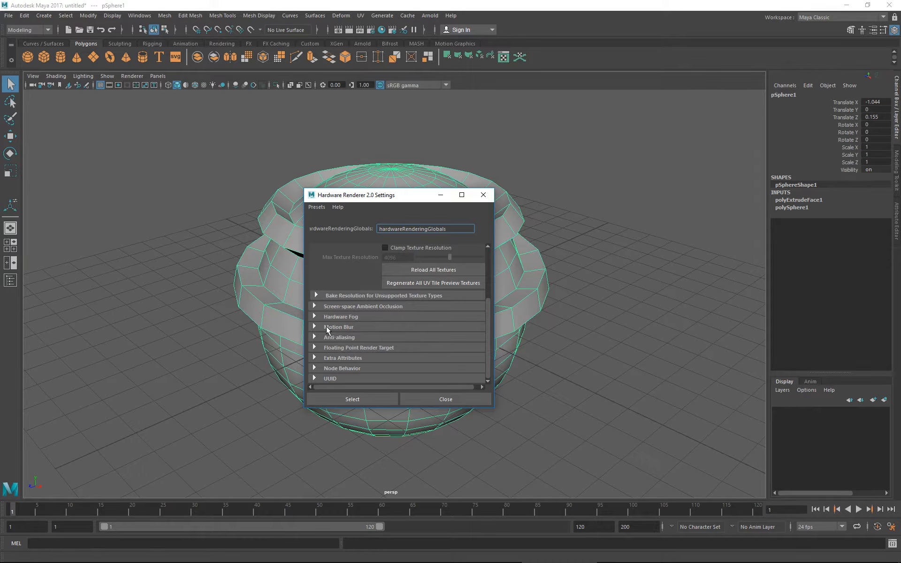
click(344, 337)
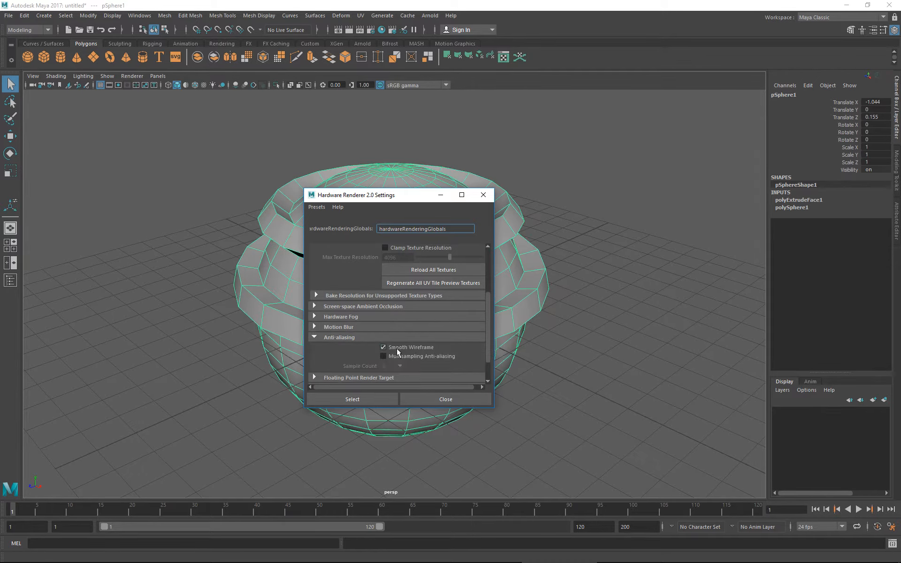
click(396, 355)
click(396, 366)
click(393, 405)
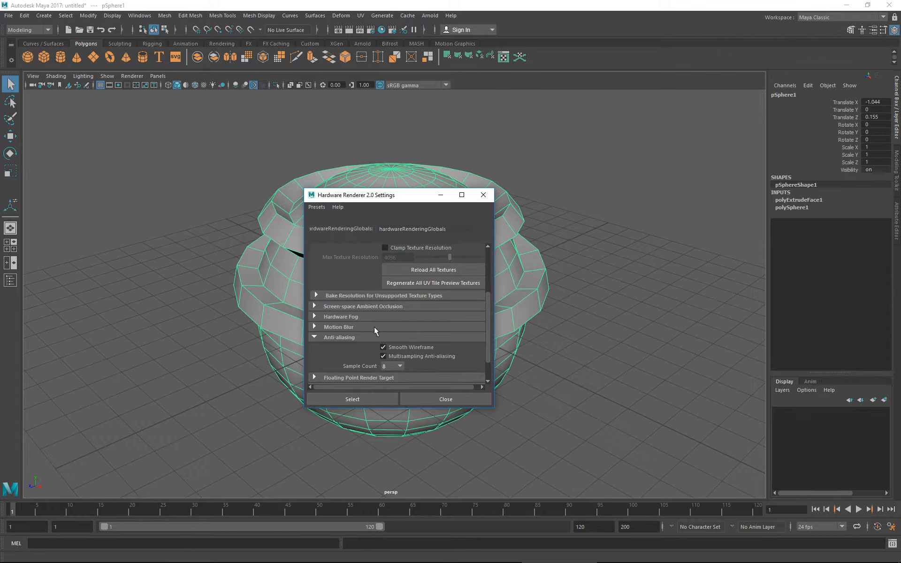
click(399, 365)
click(399, 365)
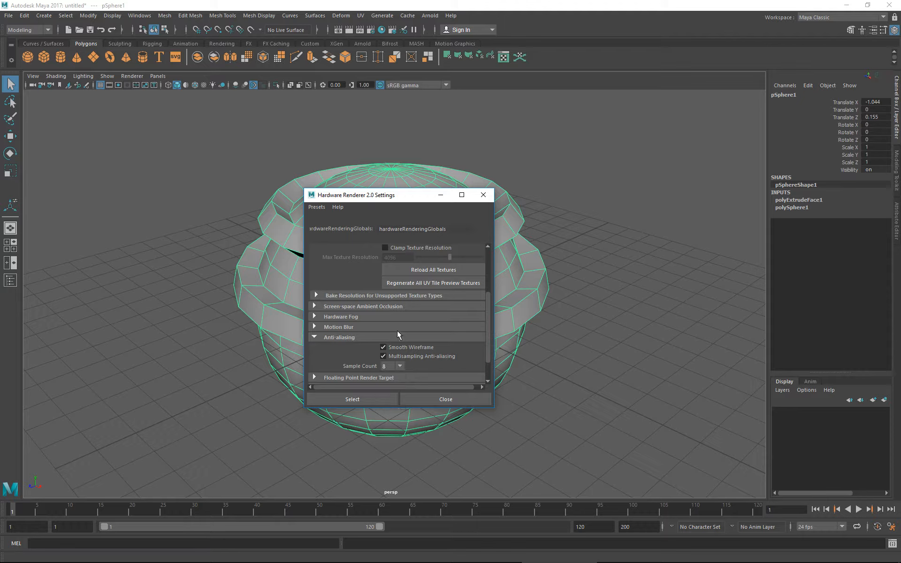
Step: Enable Screen-space Ambient Occlusion with 32 samples and close the Hardware Renderer 2.0 settings
click(383, 306)
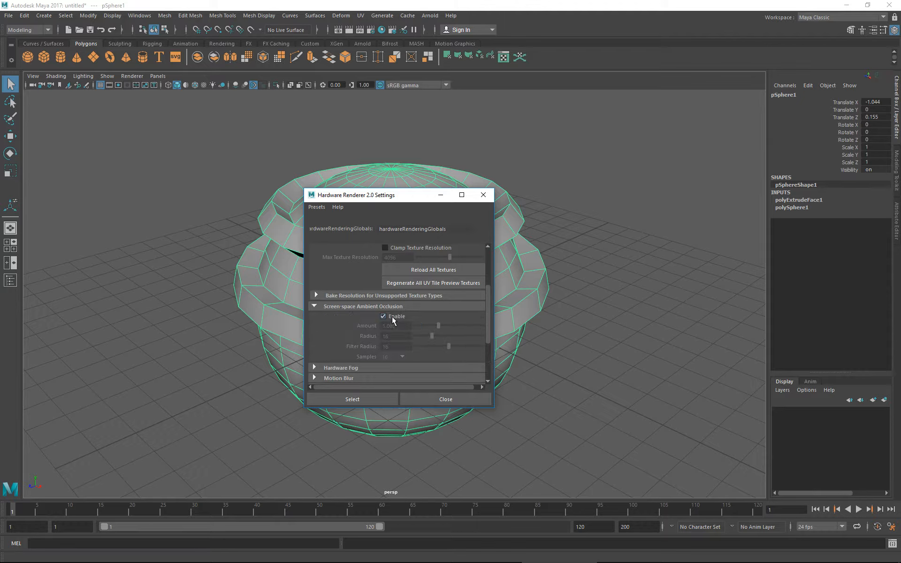
click(392, 316)
click(402, 356)
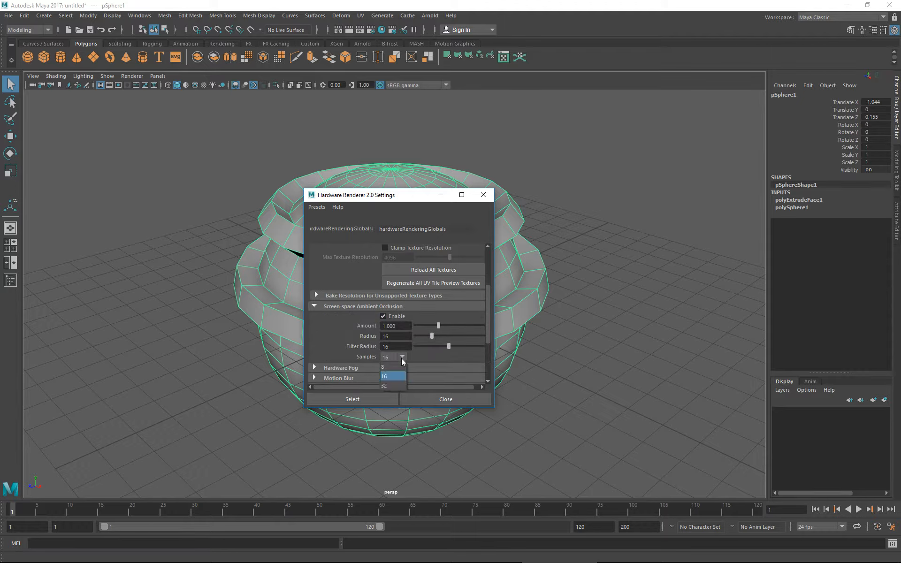
click(398, 385)
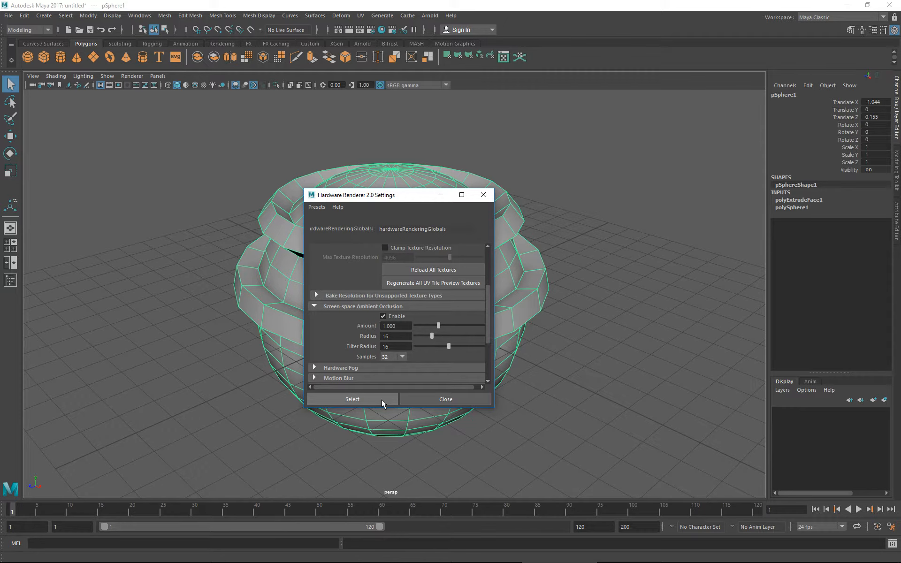
click(425, 399)
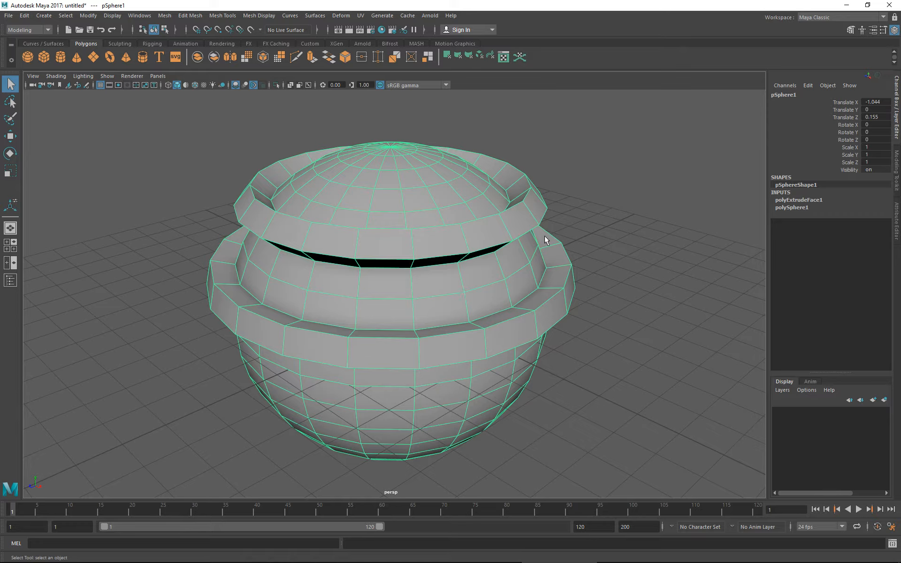
Step: Give the sphere's lambert1 material a slightly darker grey color and raise its incandescence to a medium grey
alt+drag(545, 235, 555, 316)
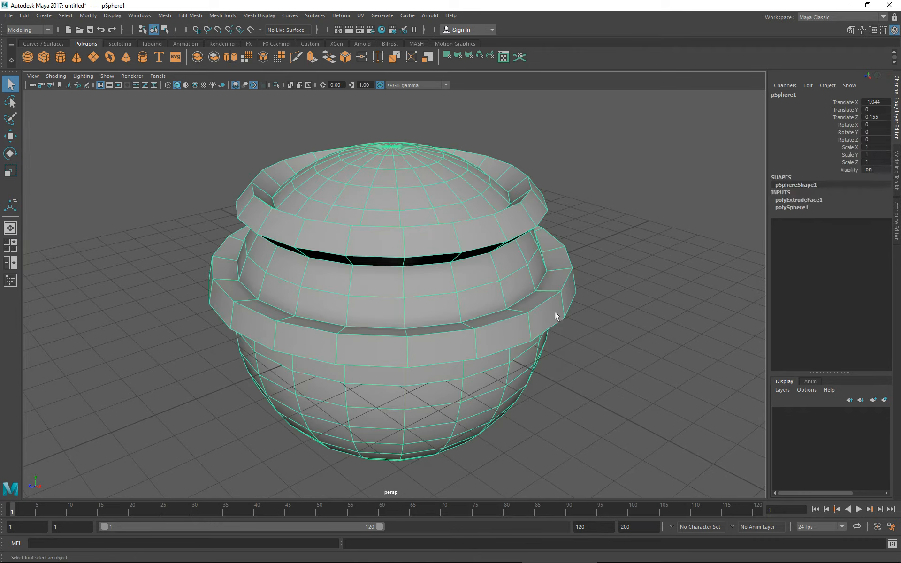
click(894, 220)
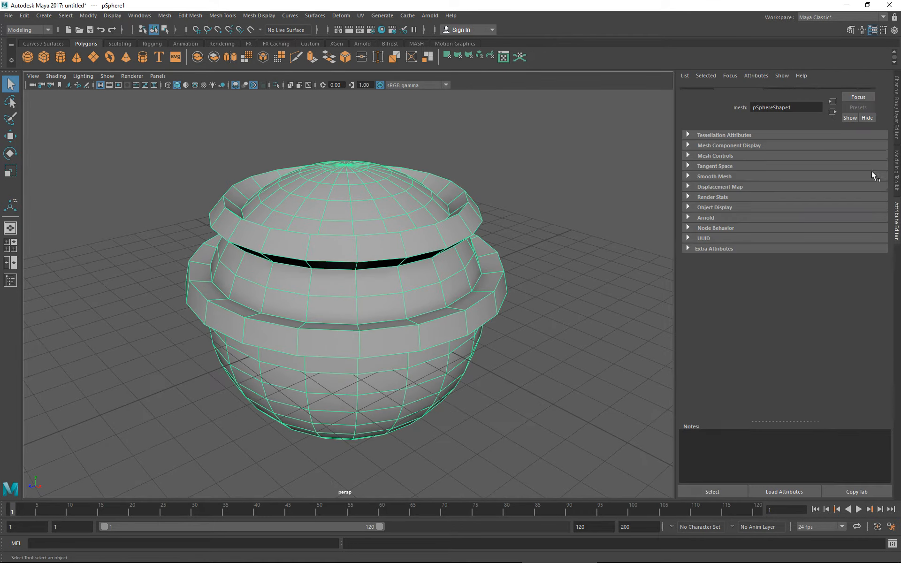
click(832, 94)
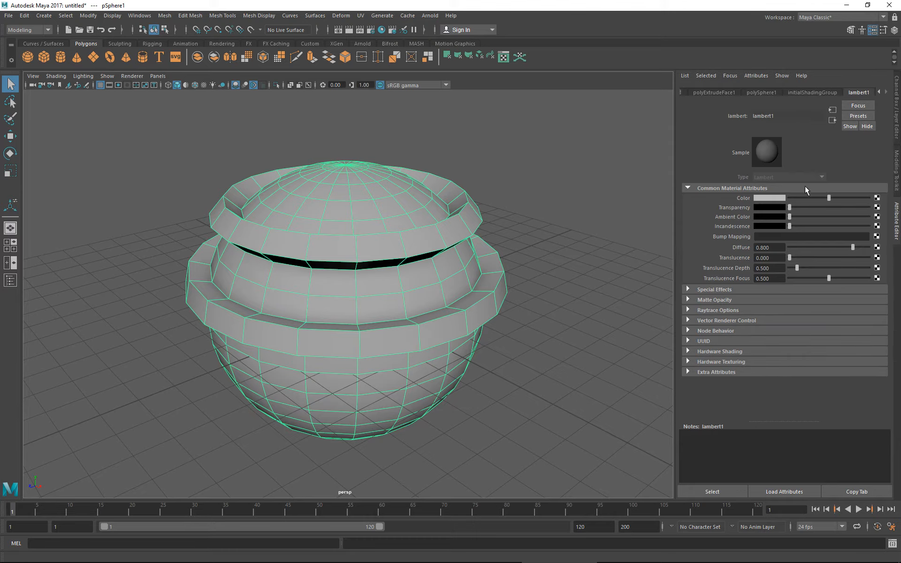
mouse_move(827, 198)
mouse_down()
mouse_move(815, 198)
mouse_move(854, 198)
mouse_move(842, 202)
mouse_up()
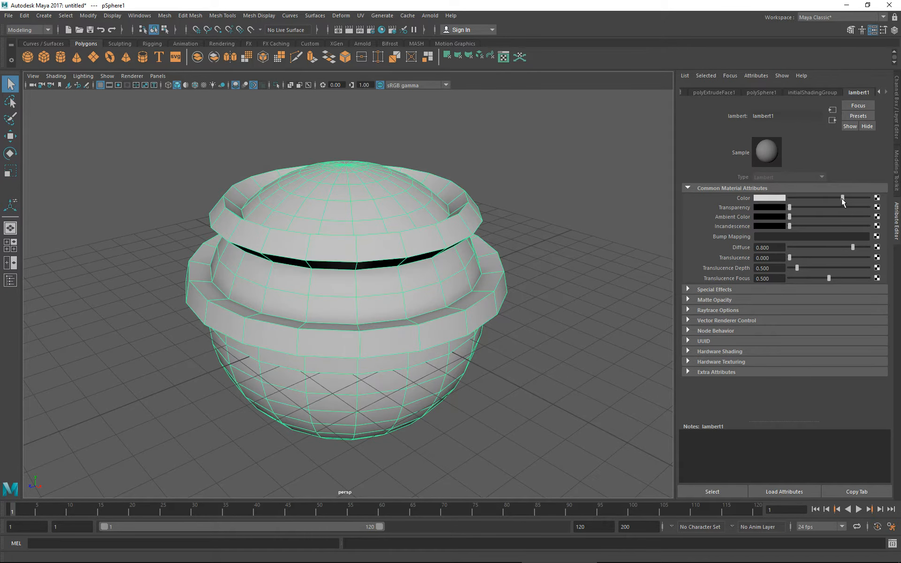
drag(790, 226, 802, 226)
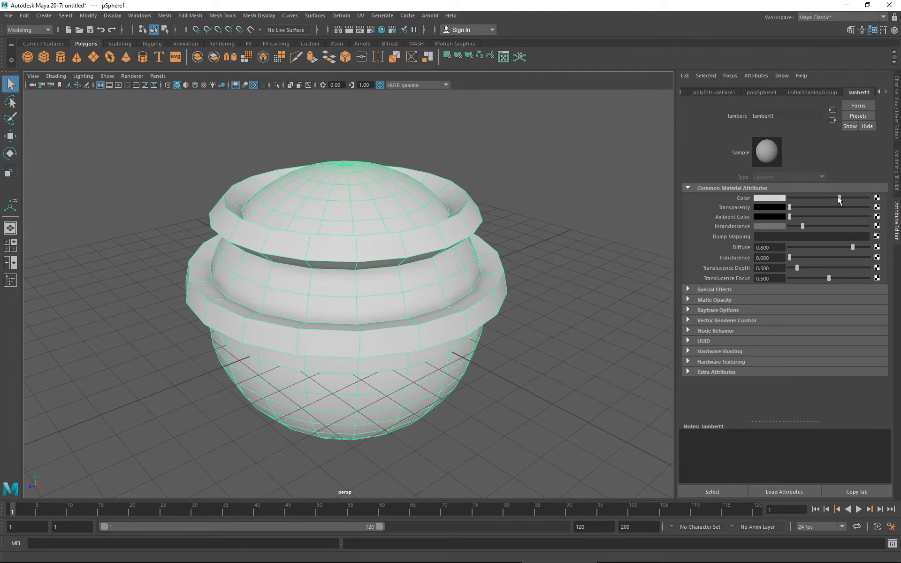
drag(837, 197, 831, 197)
drag(802, 226, 821, 197)
Step: Raise the Screen-space Ambient Occlusion amount to about 2.266 in the Viewport 2.0 renderer settings and clear the object selection
click(132, 76)
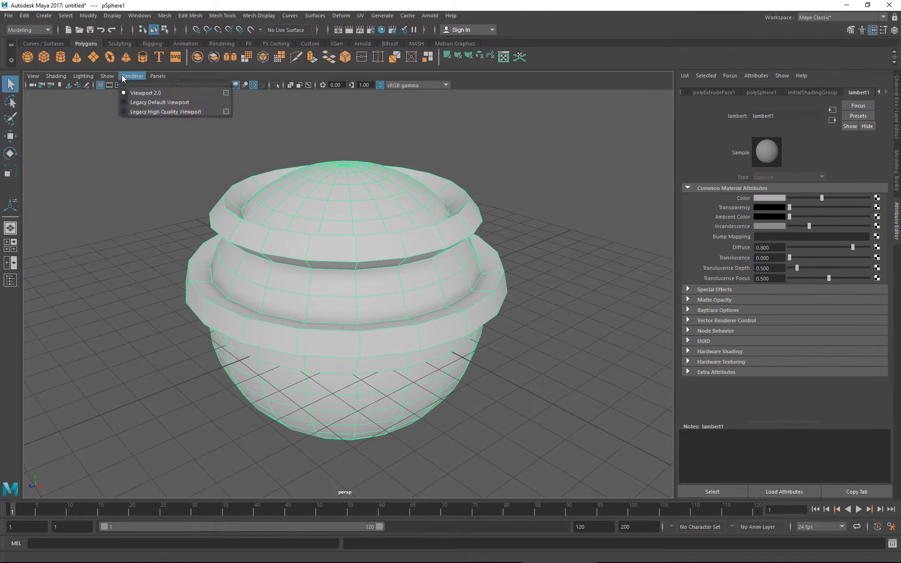
mouse_move(113, 77)
click(226, 94)
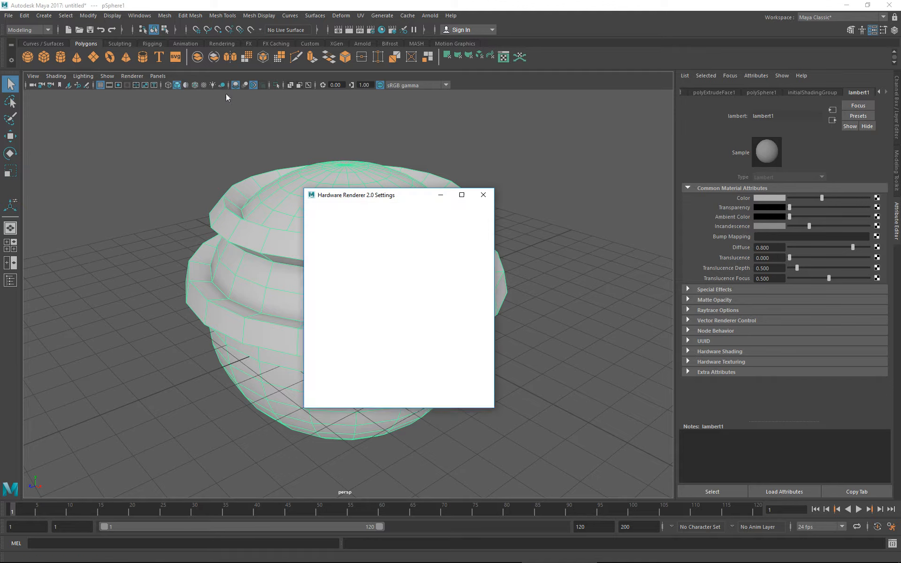
drag(438, 325, 466, 326)
drag(430, 204, 619, 212)
click(495, 176)
alt+drag(480, 298, 440, 303)
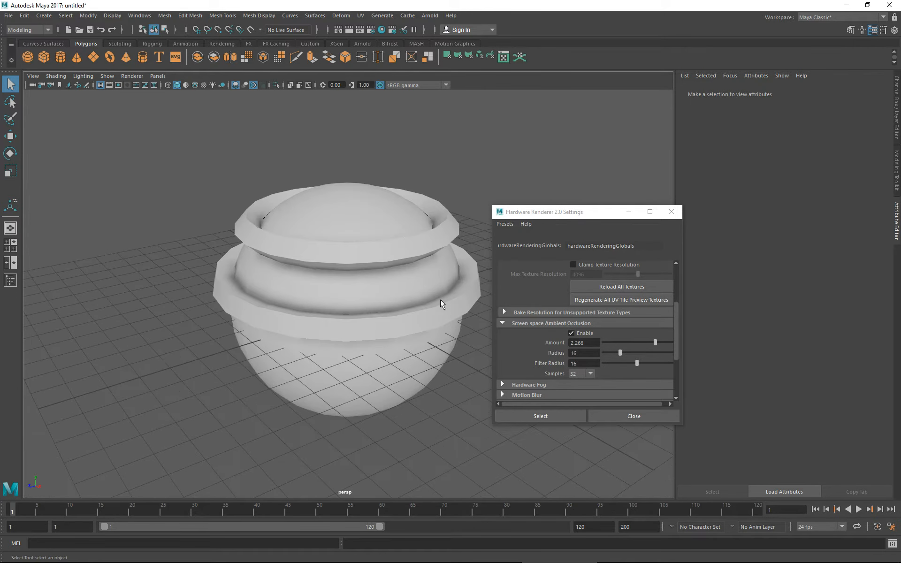
Step: Create a large polygon plane as a floor and raise the sphere to a Y translation of about 3.891
click(94, 57)
drag(331, 347, 609, 560)
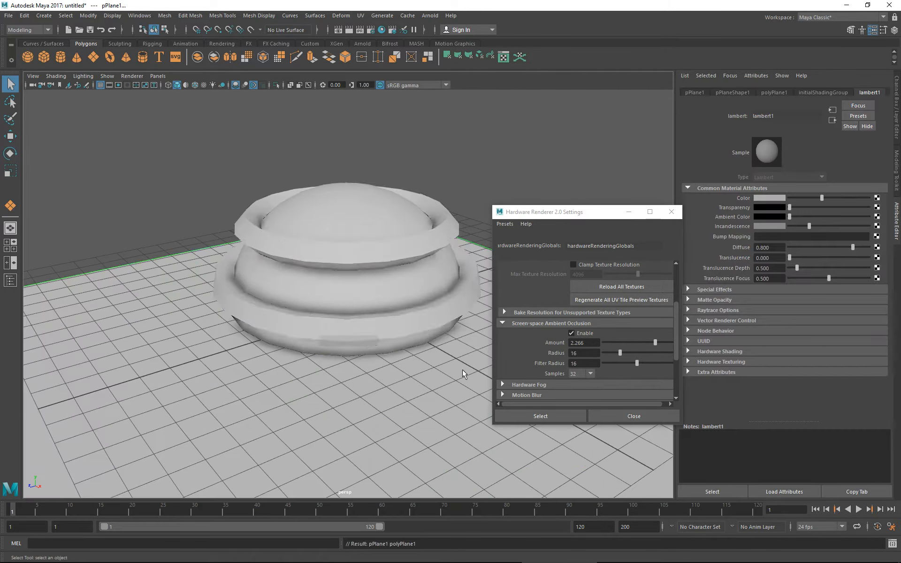
key(w)
click(351, 278)
drag(350, 277, 342, 195)
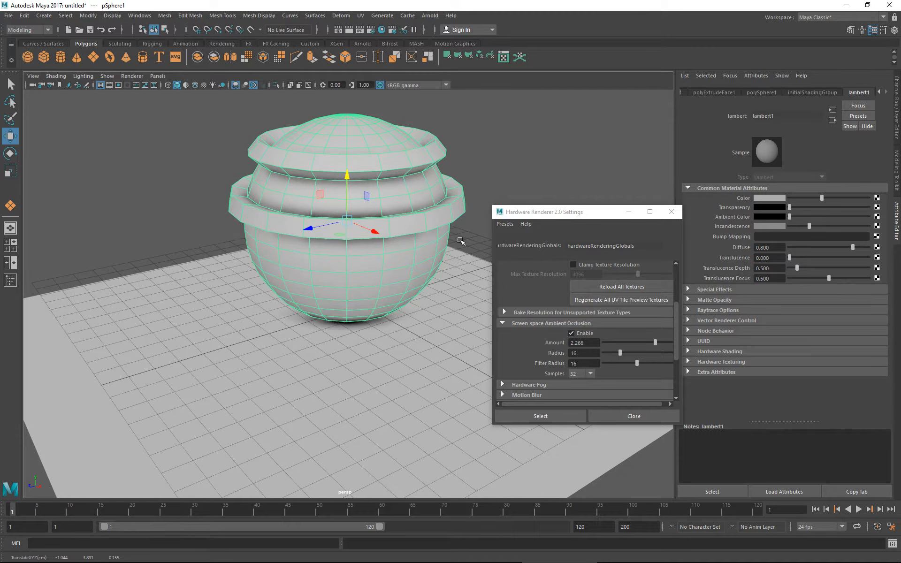
Step: Hide the viewport grid and slide the floor plane horizontally to centre it beneath the sphere
click(470, 233)
click(109, 86)
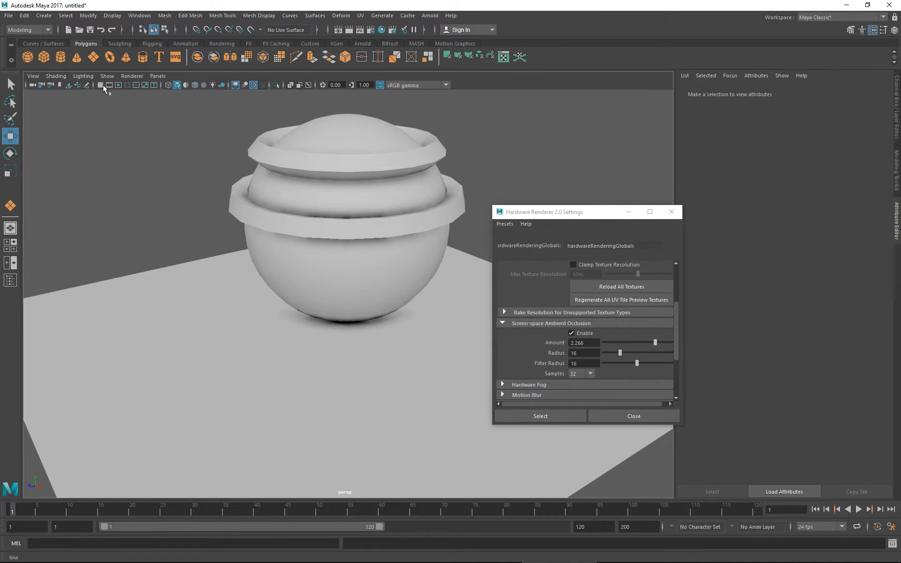
click(395, 367)
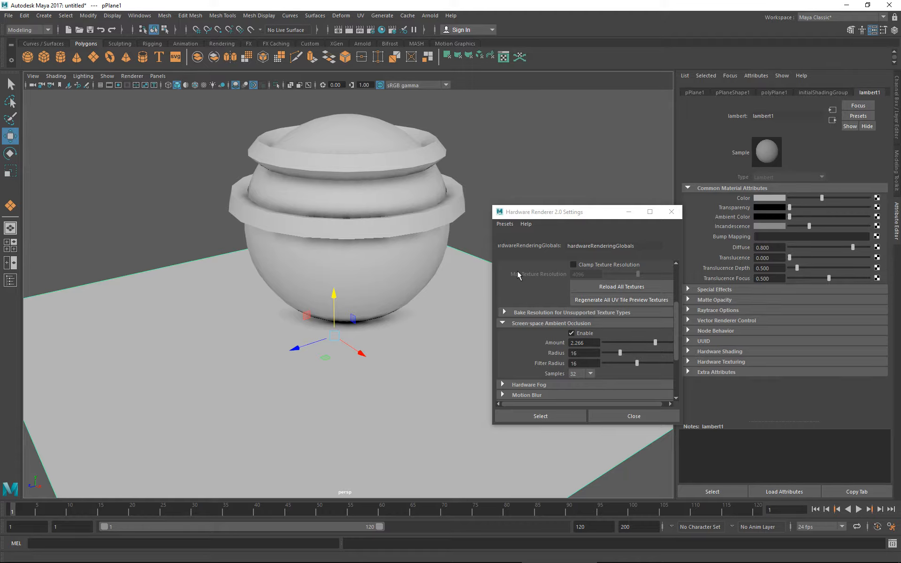
drag(325, 358, 345, 334)
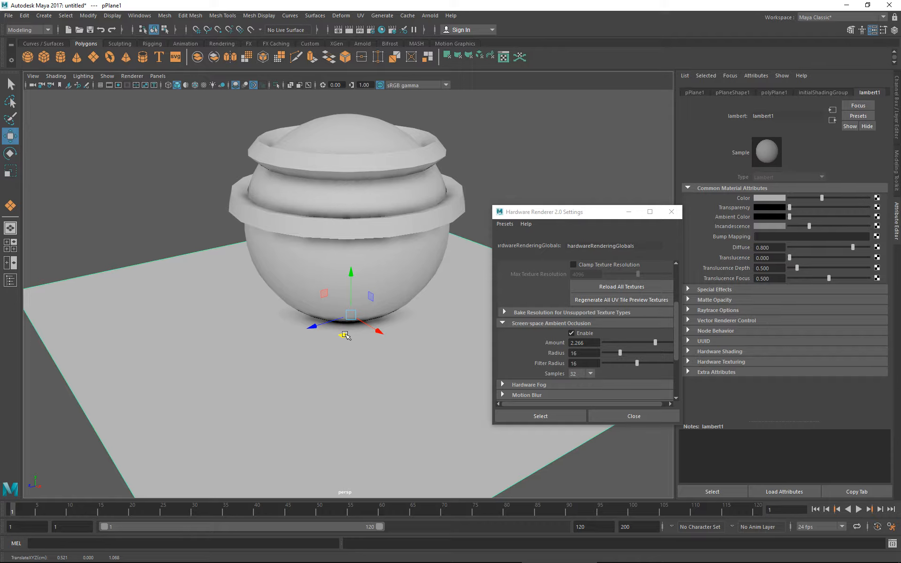
click(614, 414)
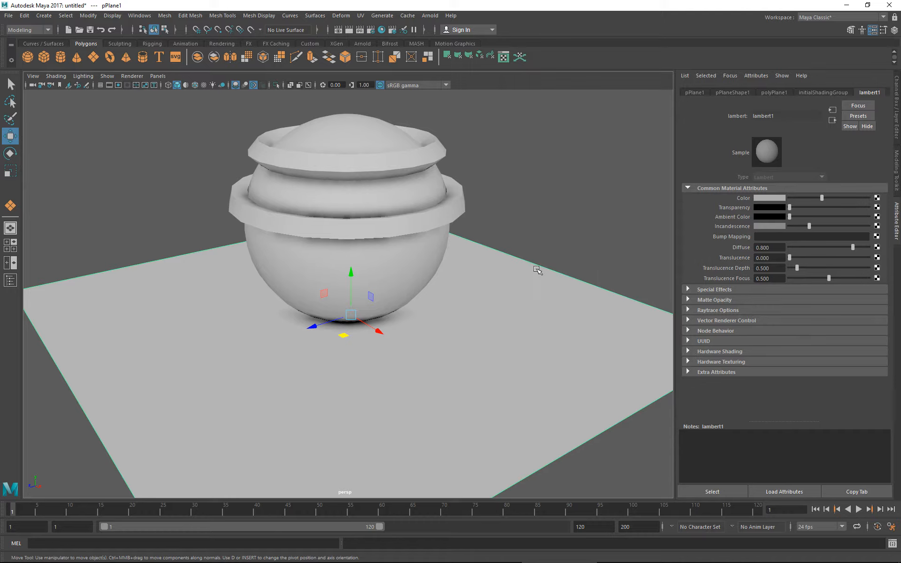
Step: Reopen the Viewport 2.0 renderer settings and set the multisampling anti-aliasing sample count to 8
click(129, 76)
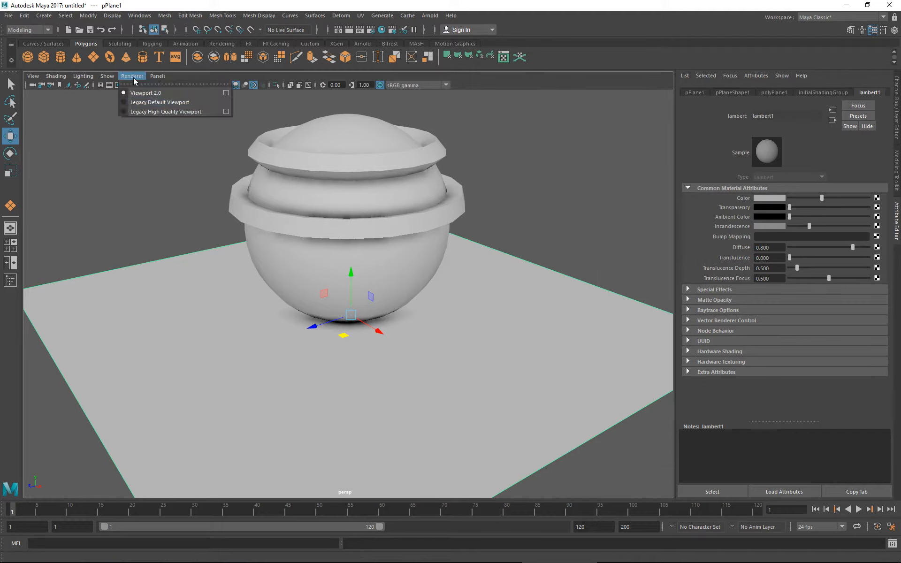
click(227, 91)
scroll(586, 329, down, 3)
click(528, 323)
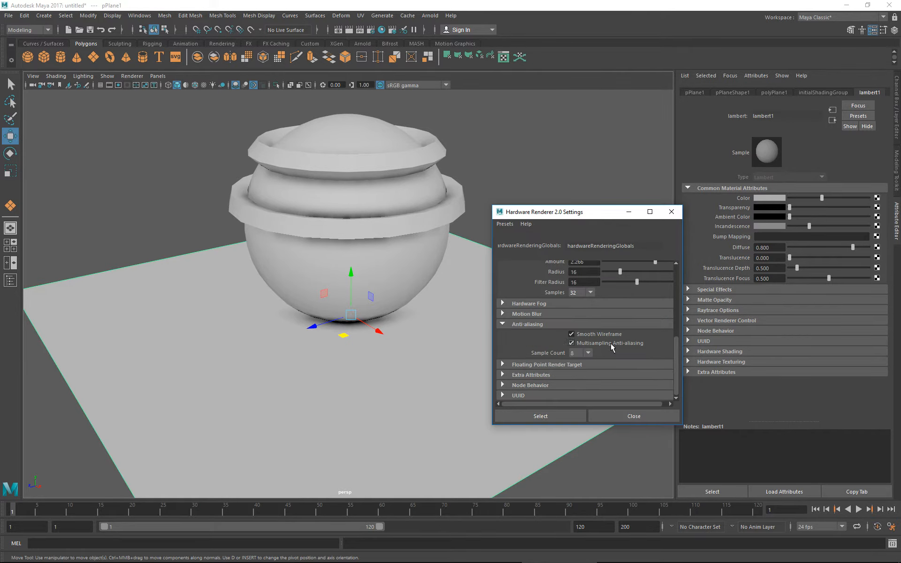
click(578, 353)
click(575, 391)
Step: Examine the edge smoothness and ambient occlusion shading around the sphere's two bands from several angles
scroll(436, 268, up, 2)
alt+middle_drag(450, 264, 446, 308)
scroll(447, 308, down, 1)
alt+drag(446, 308, 434, 257)
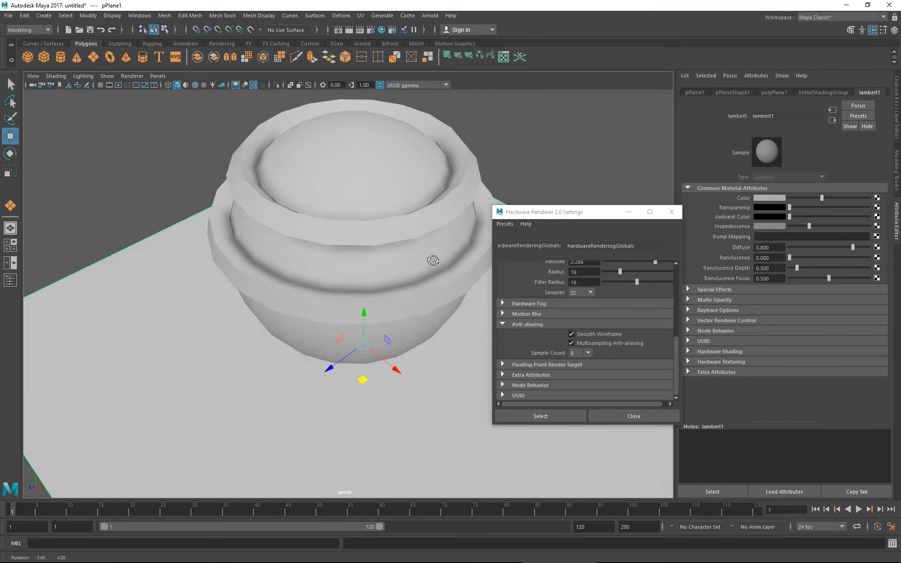
scroll(437, 258, up, 2)
alt+middle_drag(438, 257, 428, 240)
alt+drag(429, 239, 430, 263)
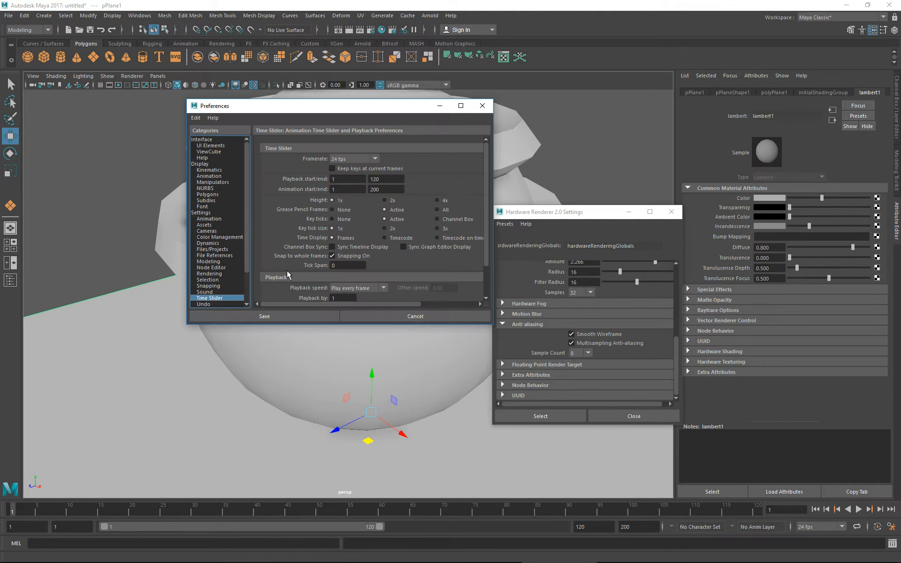
Step: Set the Viewport 2.0 rendering engine to OpenGL - Core Profile (Compatibility), save the preferences and close the renderer settings
click(200, 164)
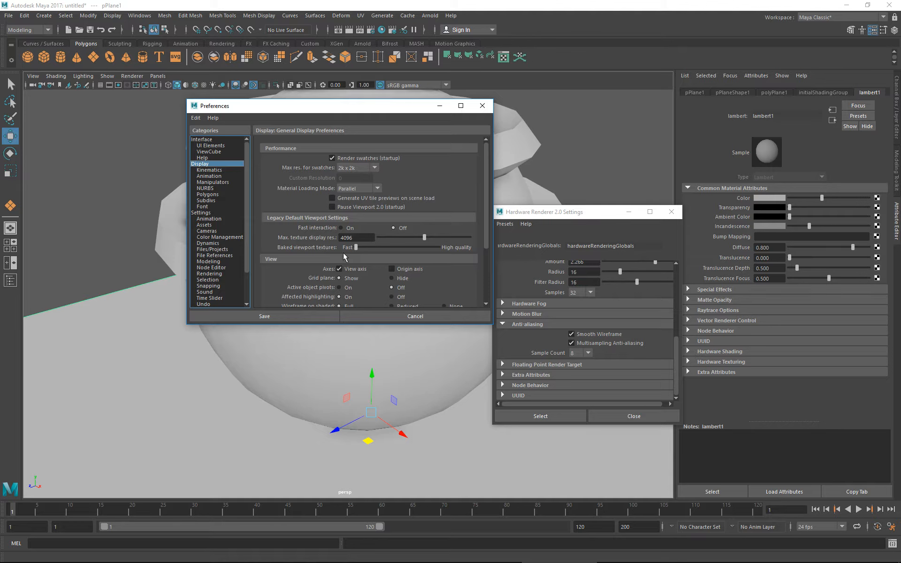
scroll(343, 252, down, 3)
click(367, 284)
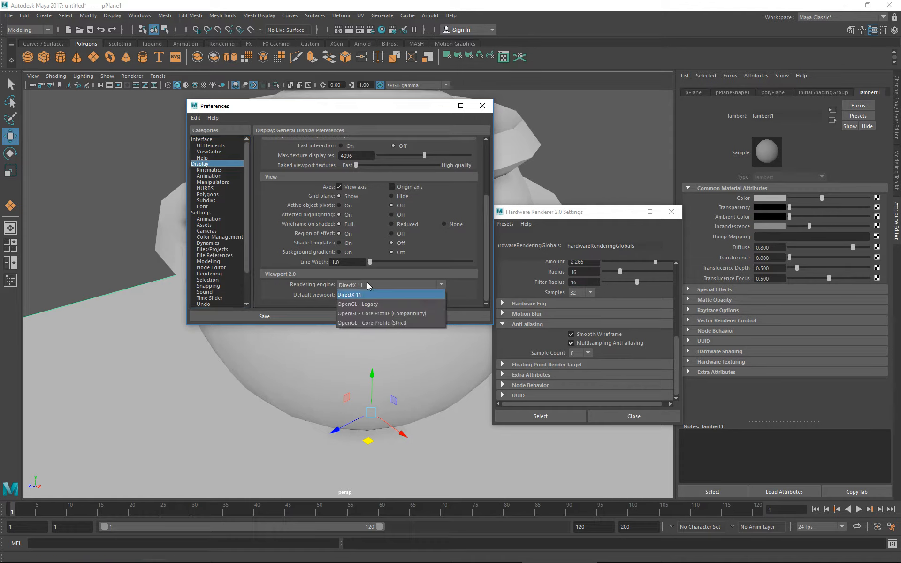
click(367, 313)
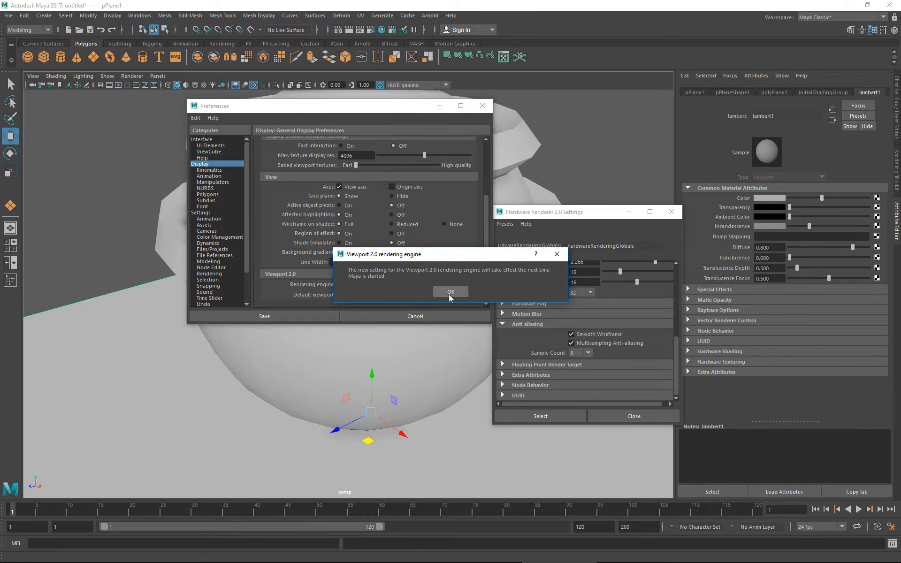
click(450, 292)
click(288, 315)
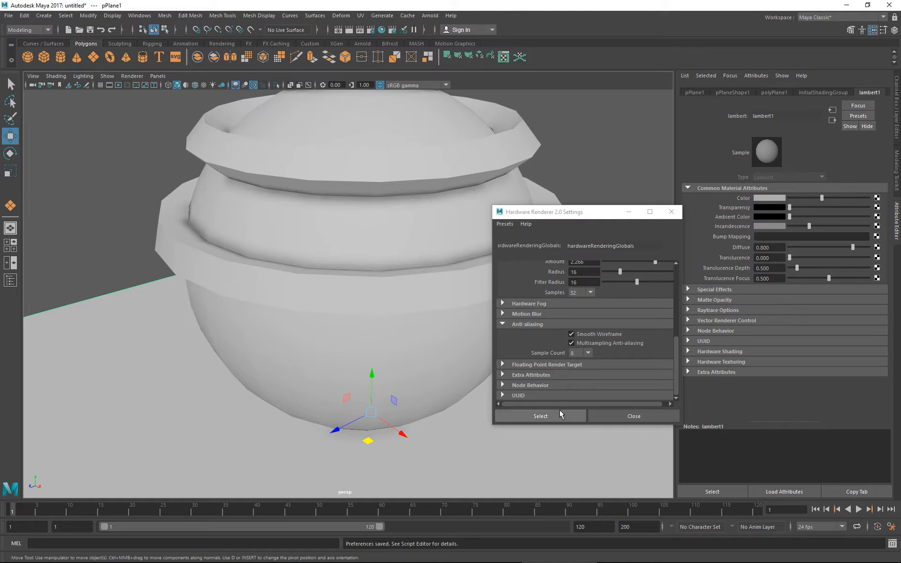
click(606, 415)
Step: Clear the selection and save the scene to the Desktop as a Maya Binary file named balls
click(357, 227)
click(627, 262)
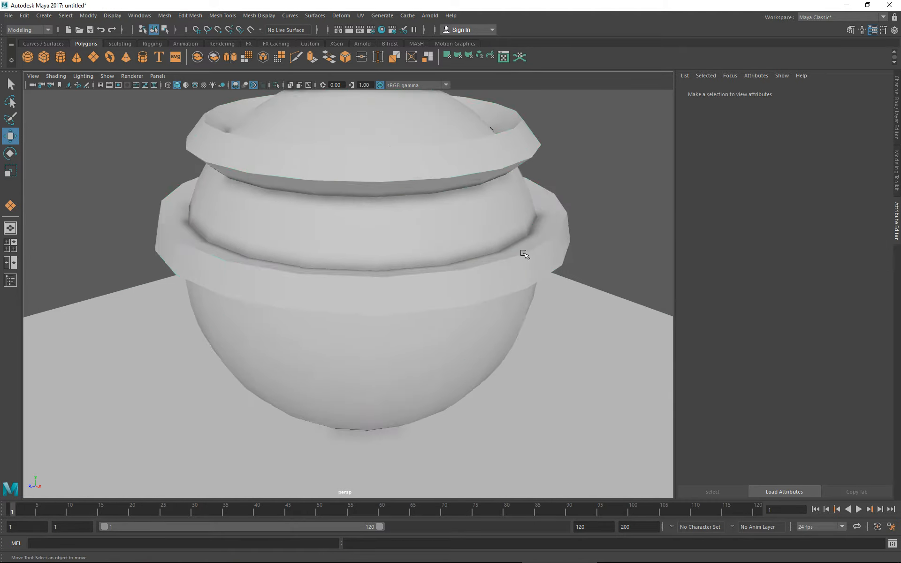
scroll(406, 262, down, 2)
alt+drag(407, 265, 377, 269)
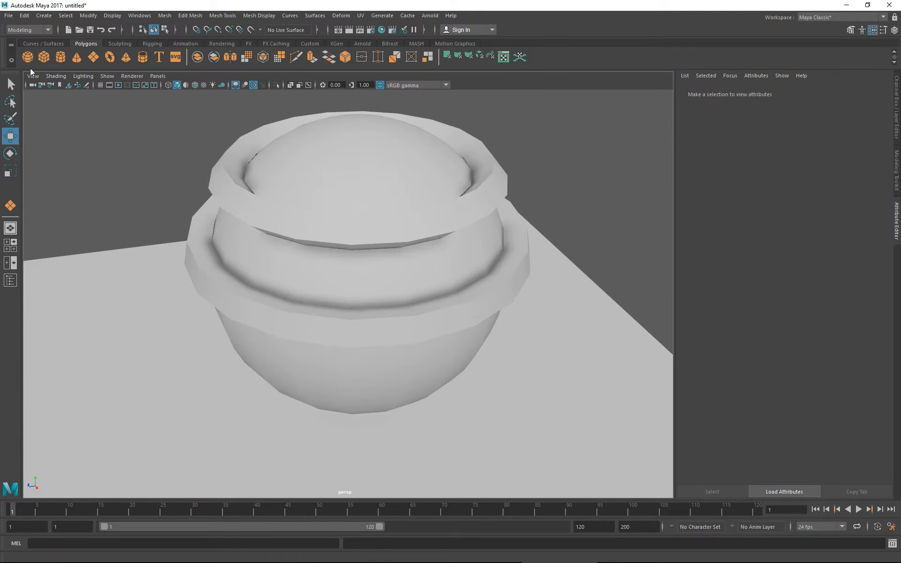
click(8, 15)
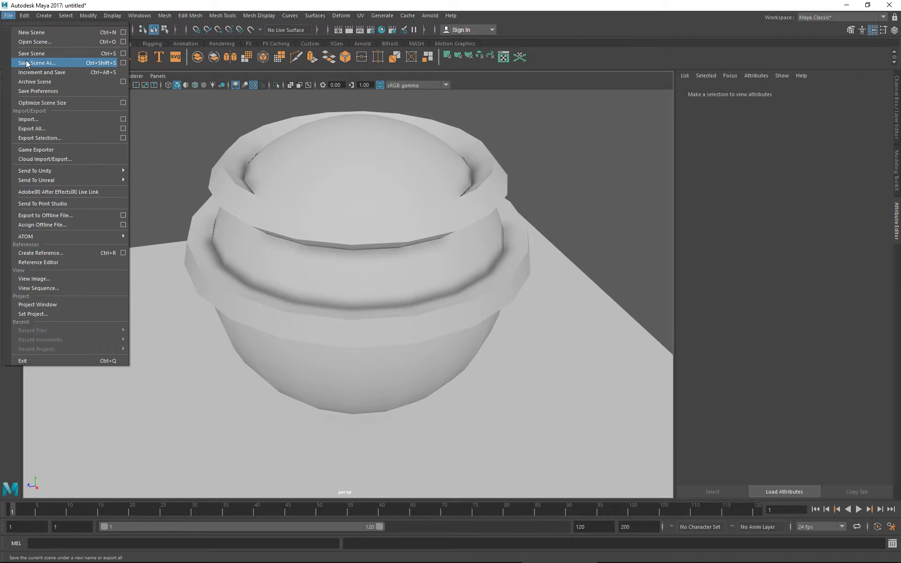
click(34, 62)
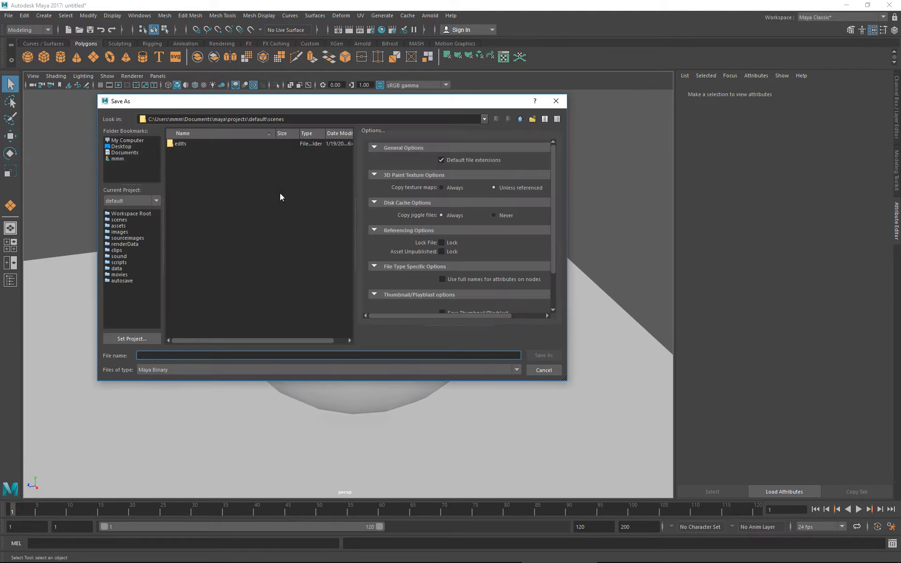
click(121, 146)
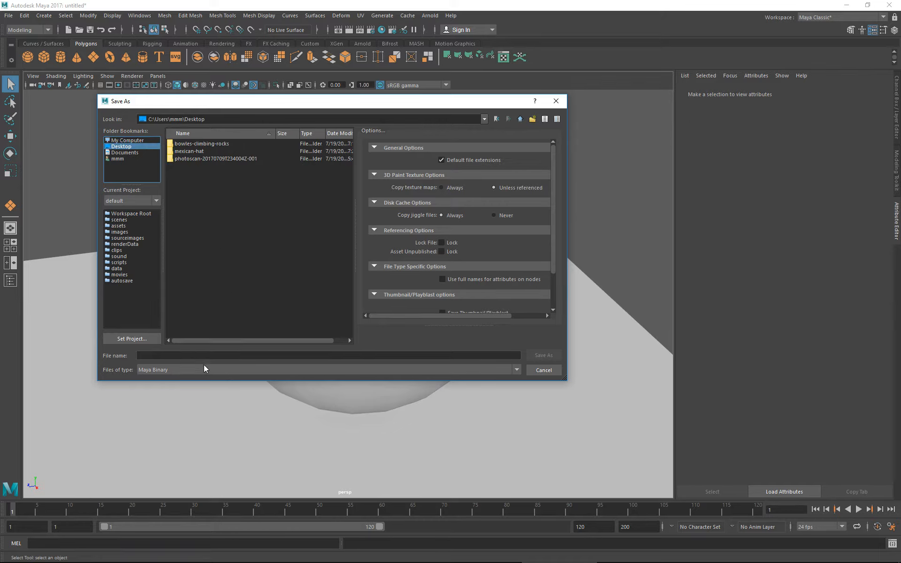
click(214, 355)
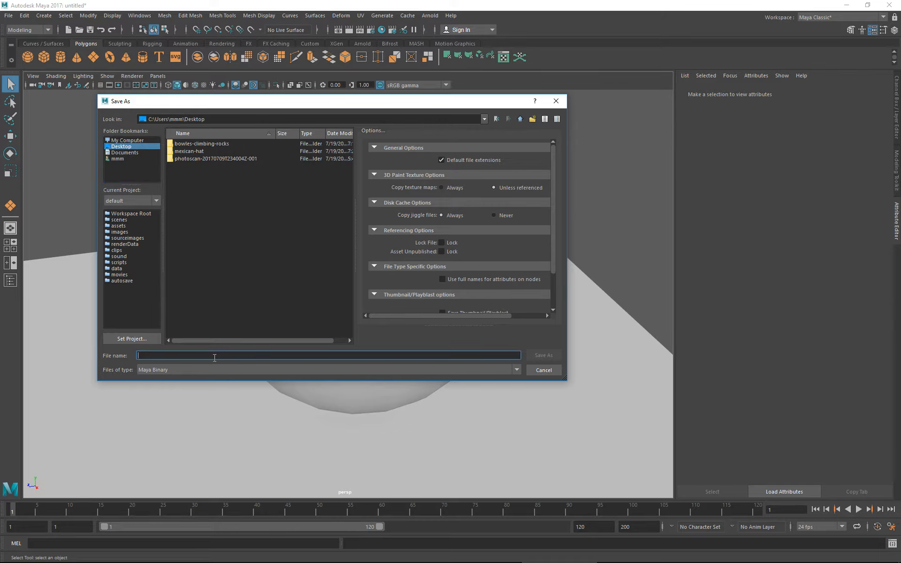
text(balls)
key(Return)
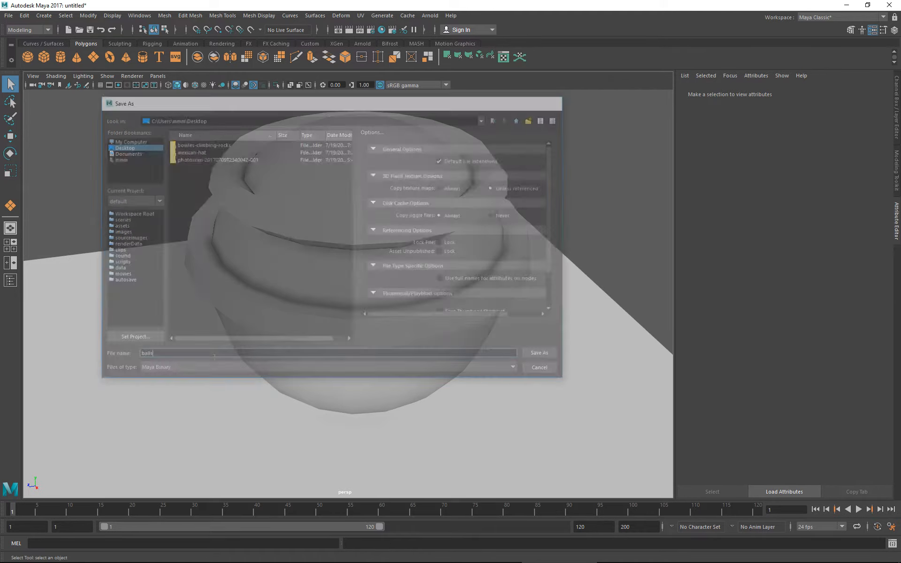
key(w)
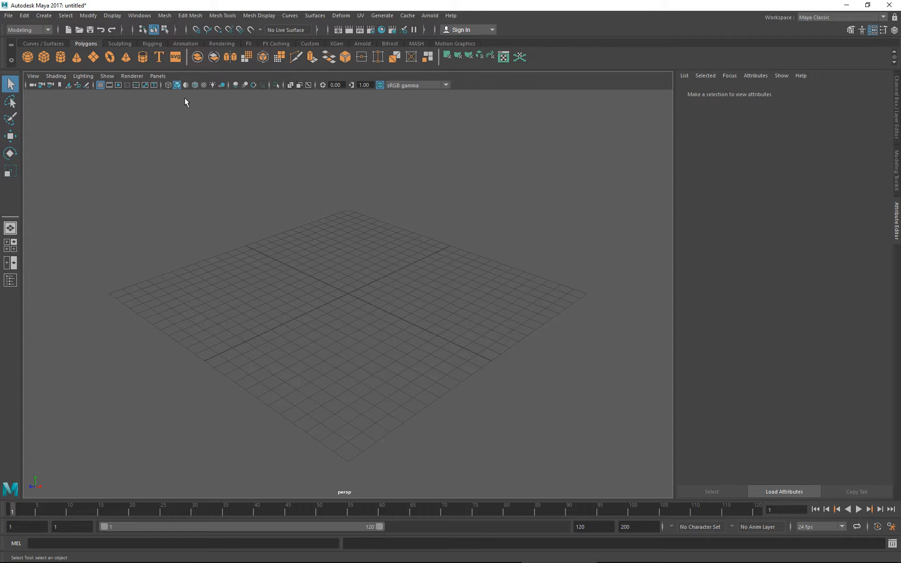
Step: Open the balls scene from the Desktop, discarding the changes to the untitled scene
click(9, 15)
click(28, 42)
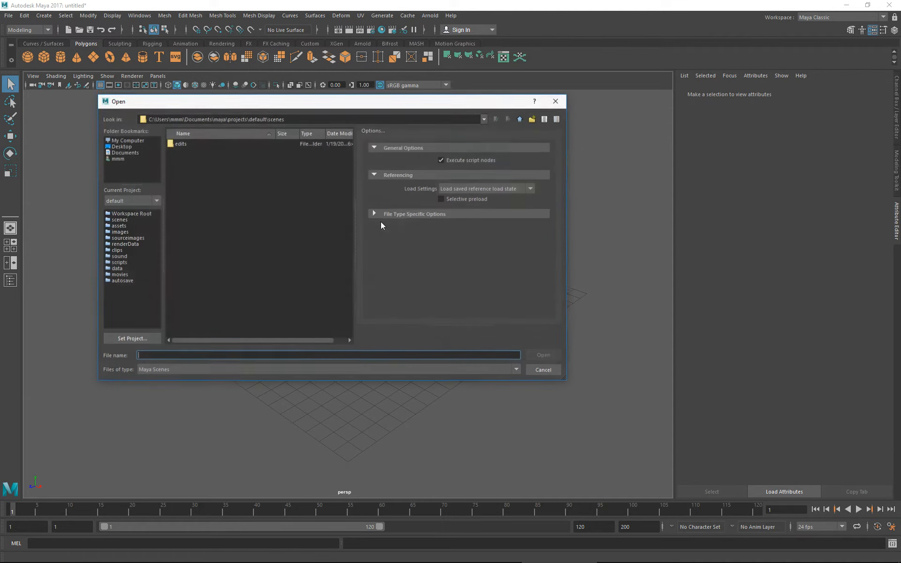
click(129, 139)
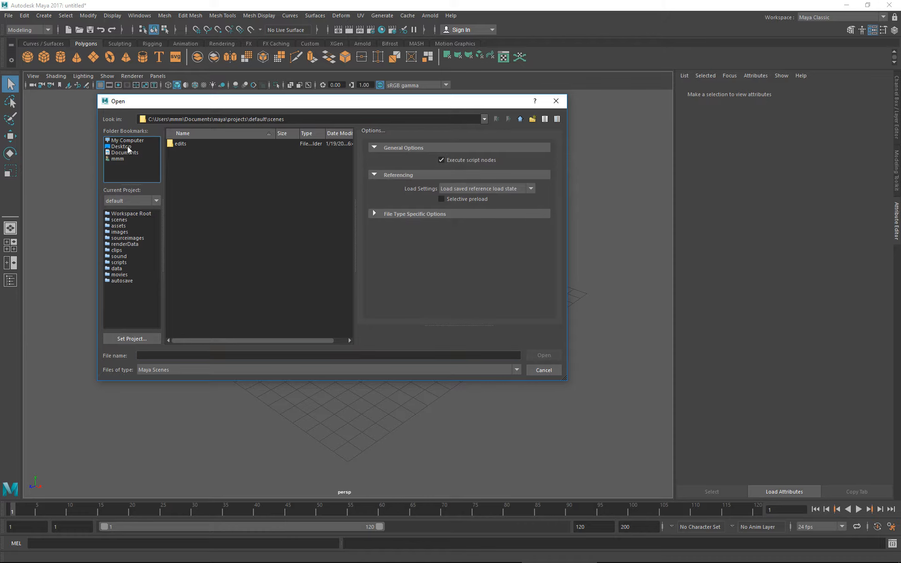
click(128, 147)
double_click(190, 142)
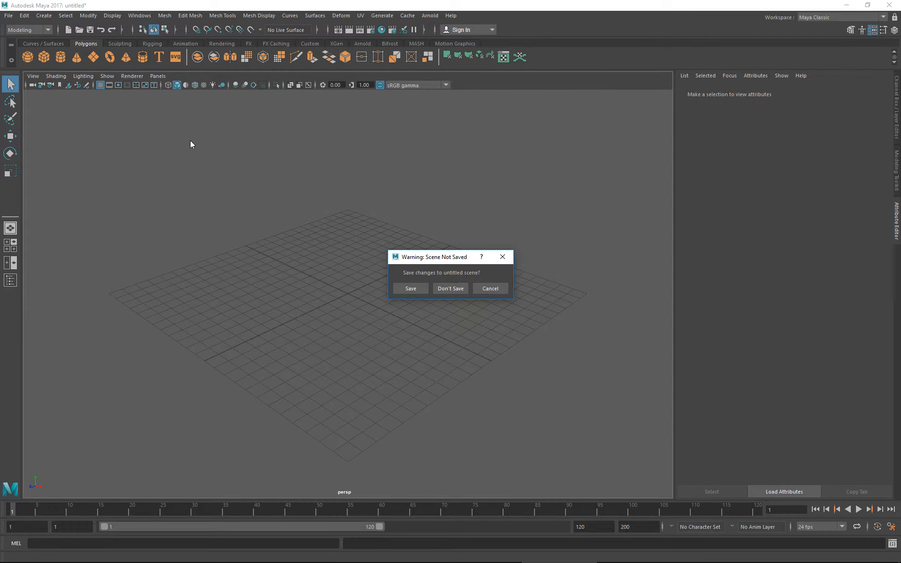
click(451, 288)
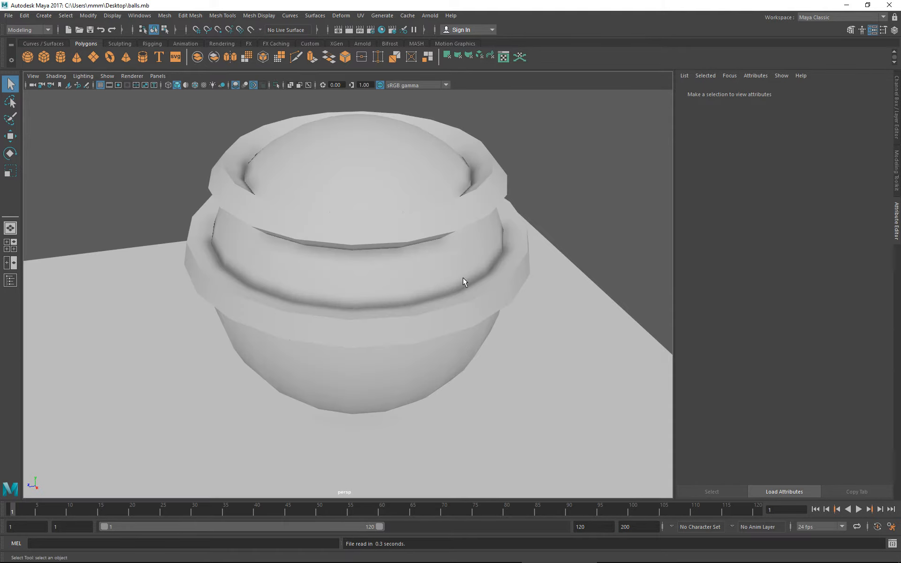
alt+drag(454, 327, 470, 321)
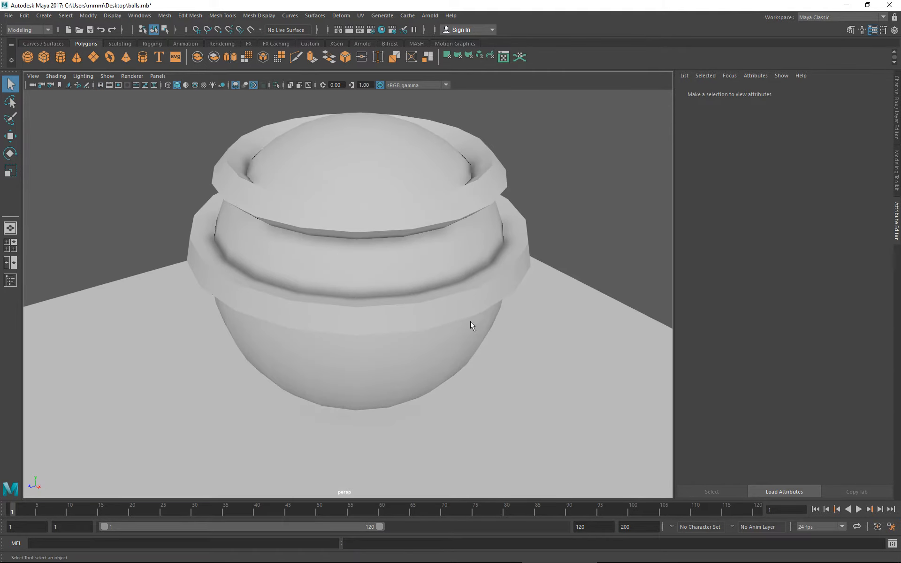
Step: Set the Viewport 2.0 multisampling anti-aliasing sample count to 16, load the renderer's attributes and close the renderer settings
click(132, 75)
click(226, 92)
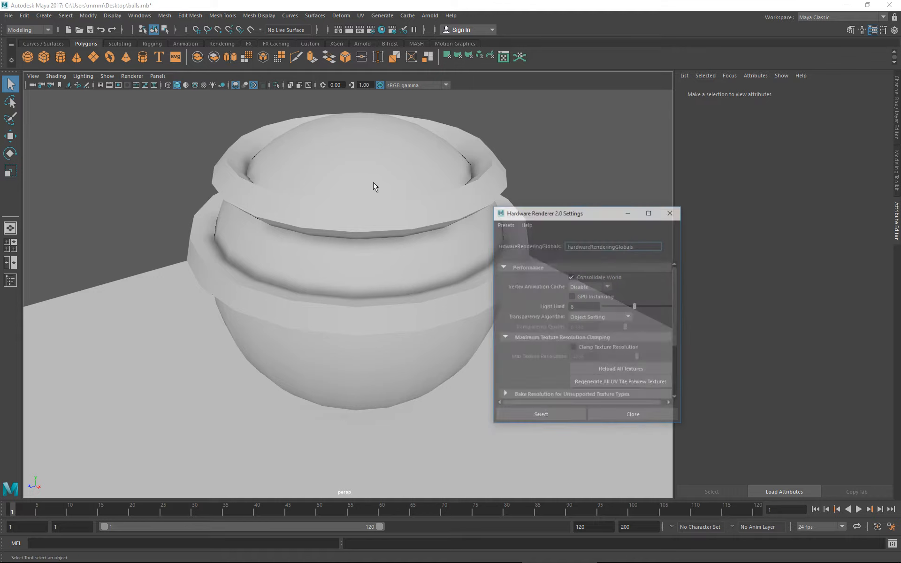
scroll(609, 327, down, 5)
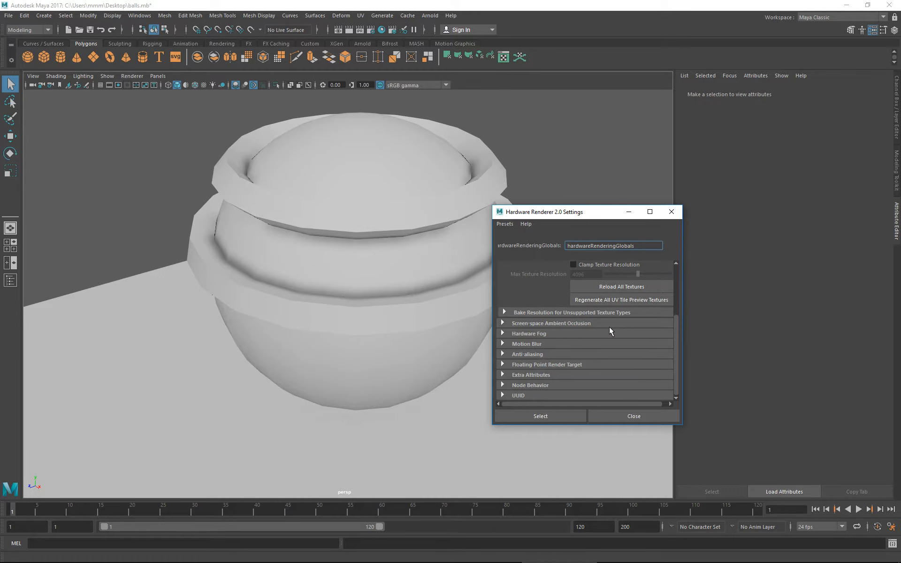
click(558, 324)
scroll(584, 373, down, 3)
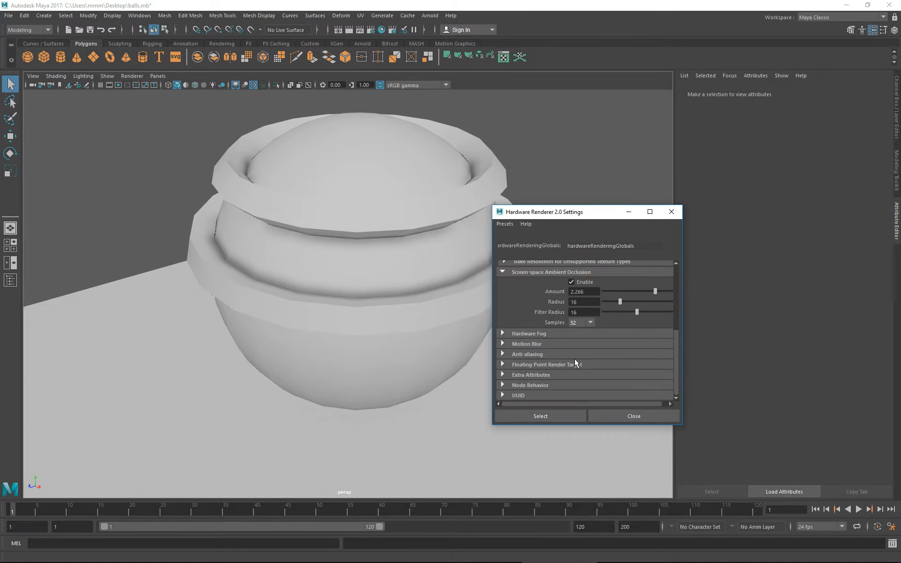
click(548, 353)
click(587, 381)
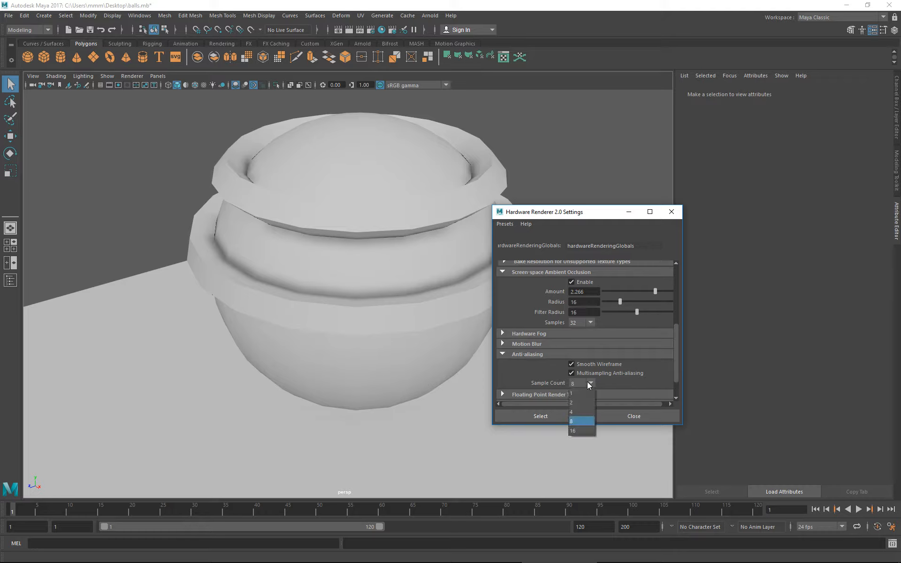
click(582, 428)
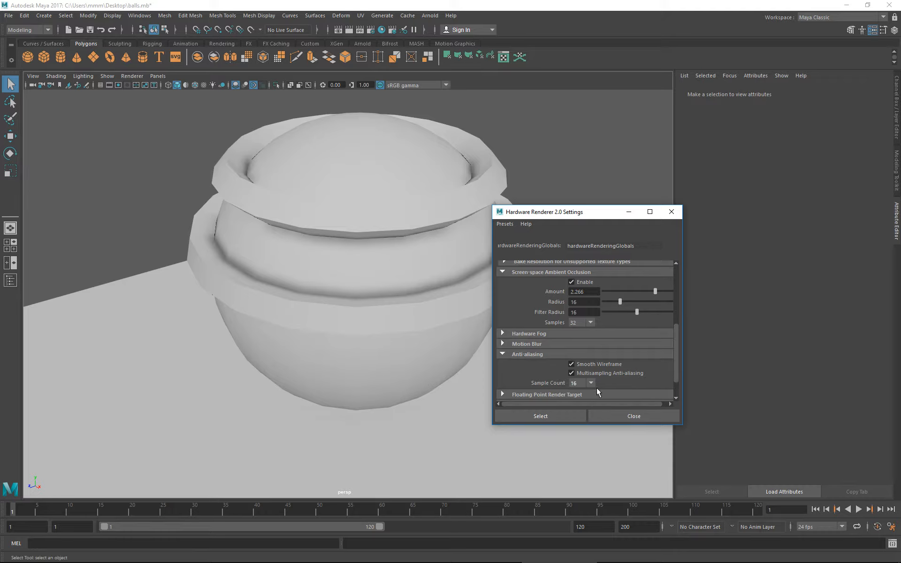
click(556, 414)
click(612, 415)
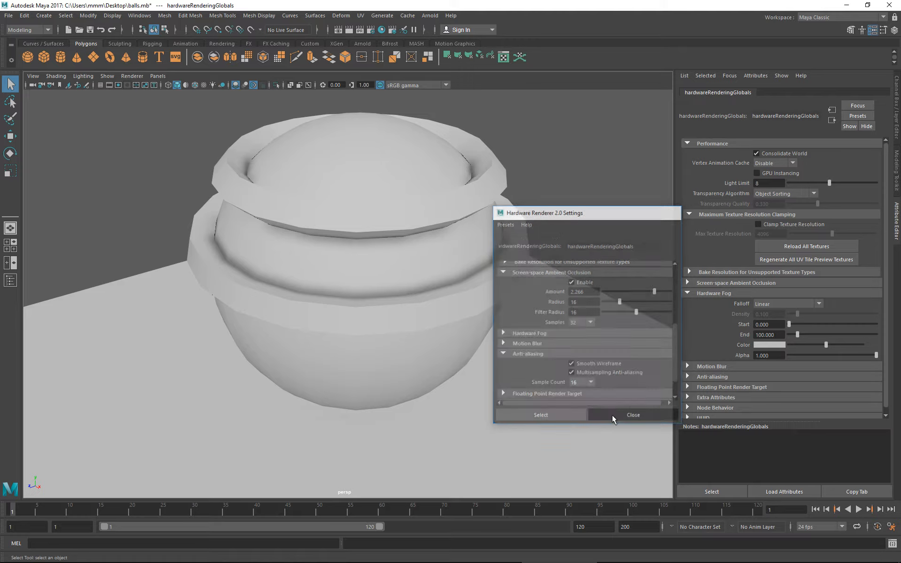
Step: Clear the selection and check the whole banded sphere and its ground plane from further away
click(462, 307)
click(601, 264)
alt+right_drag(601, 264, 524, 277)
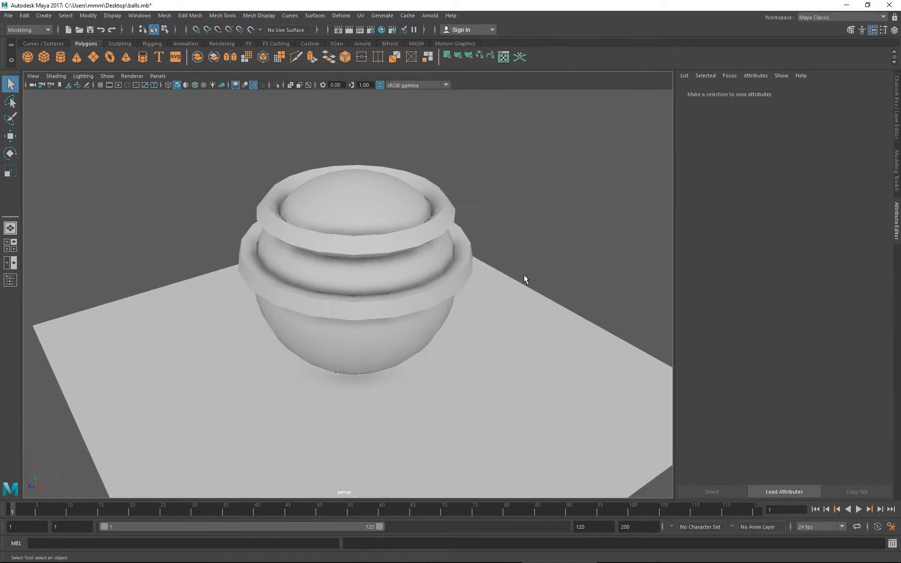
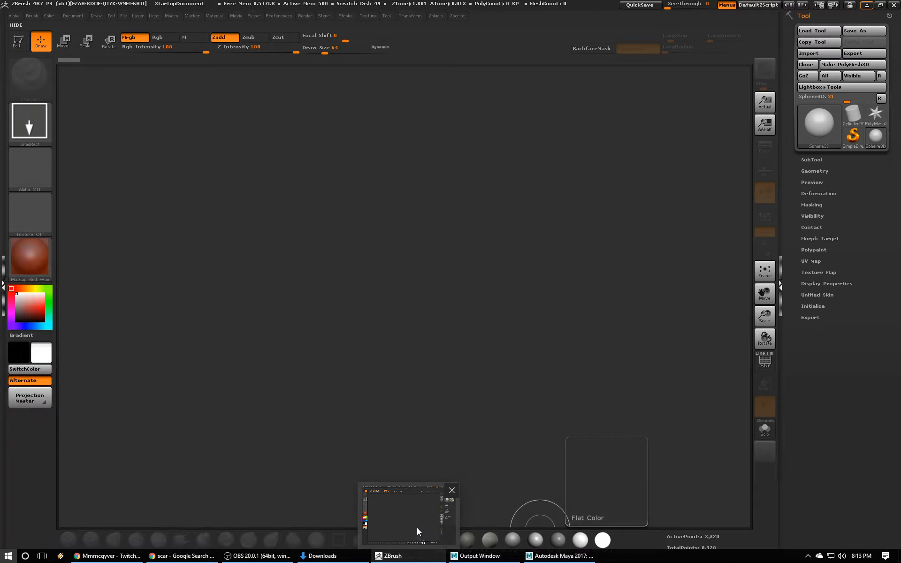
Step: Switch to Chrome, browse the scar image search results and preview the Northwest Hair Restoration surgery scar image
mouse_move(535, 557)
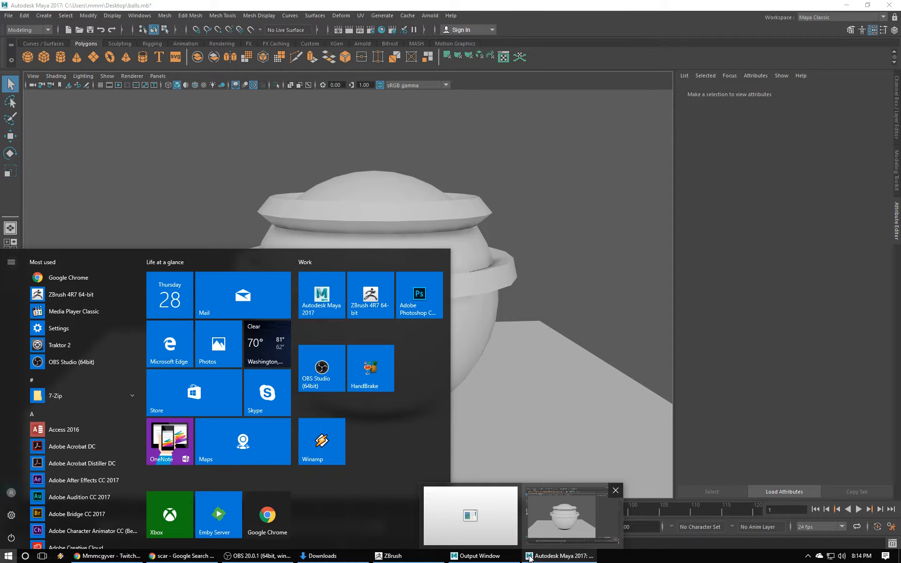
click(207, 556)
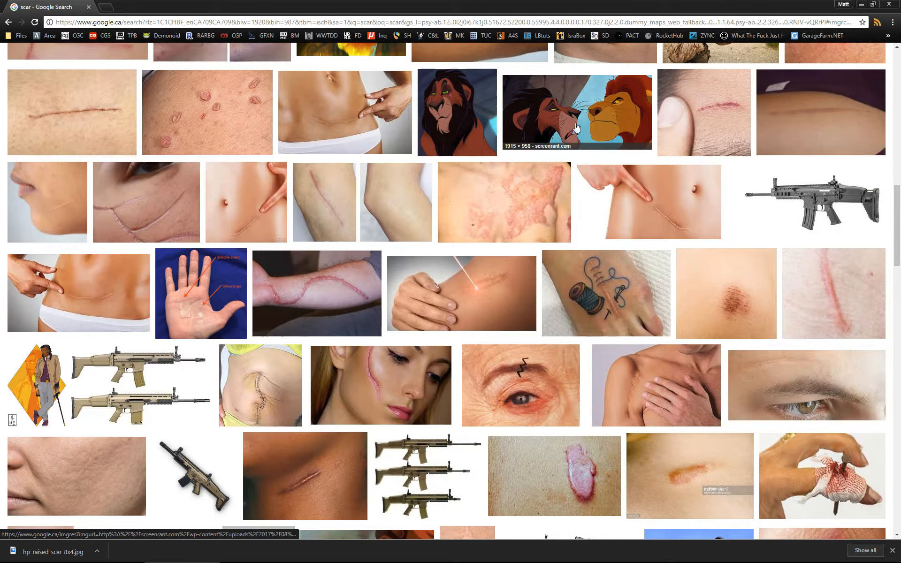
scroll(694, 256, down, 4)
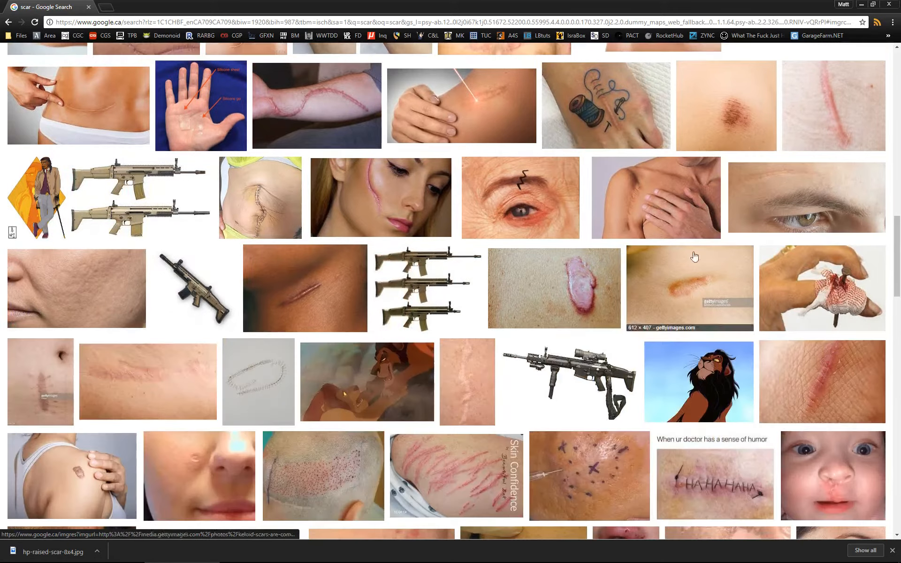
scroll(586, 292, down, 2)
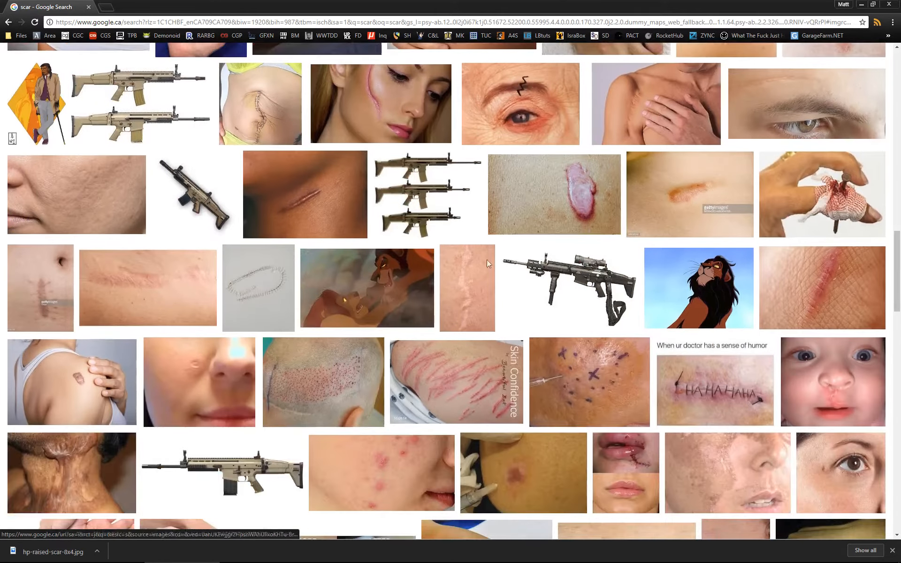
click(348, 372)
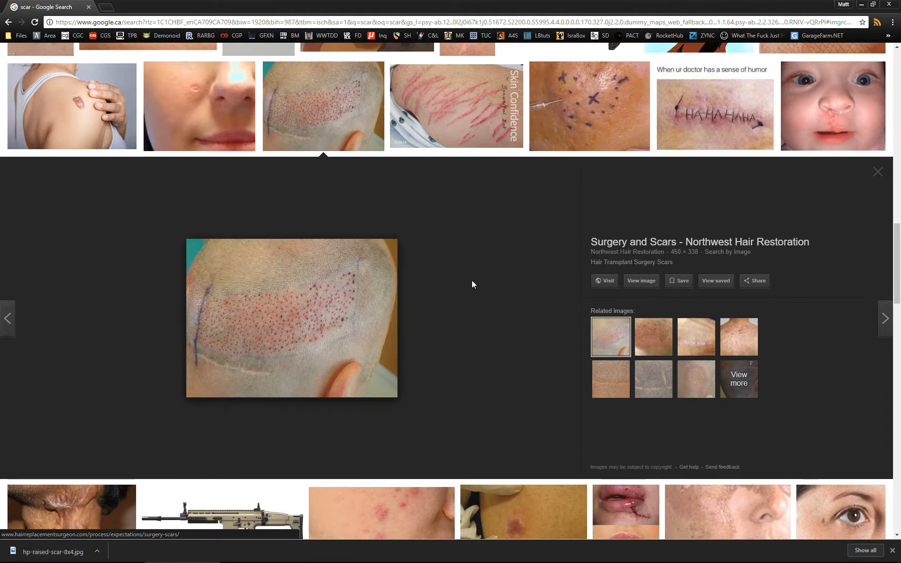
scroll(472, 280, down, 4)
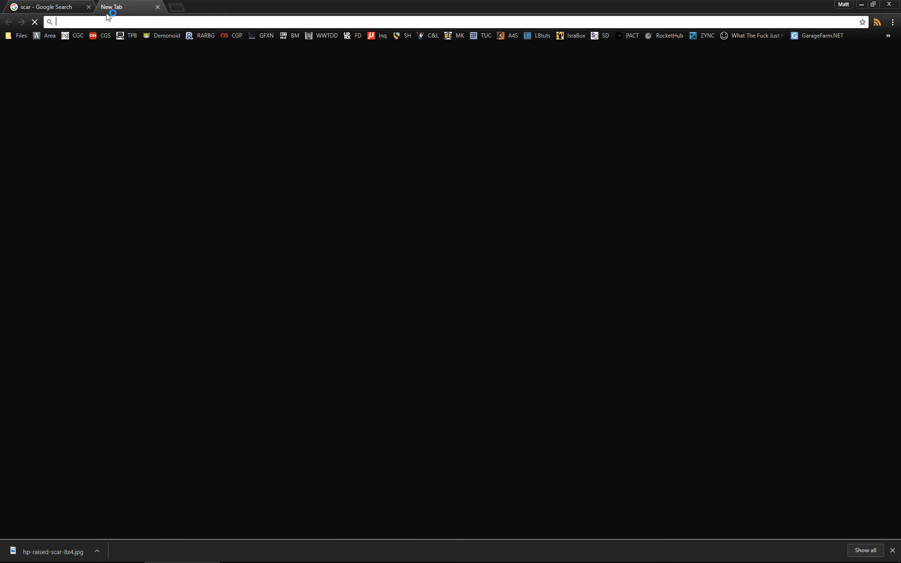
Step: Open inktober.com in a new browser tab, checking today's date in the system calendar before loading the site
click(106, 7)
text(inktober.com)
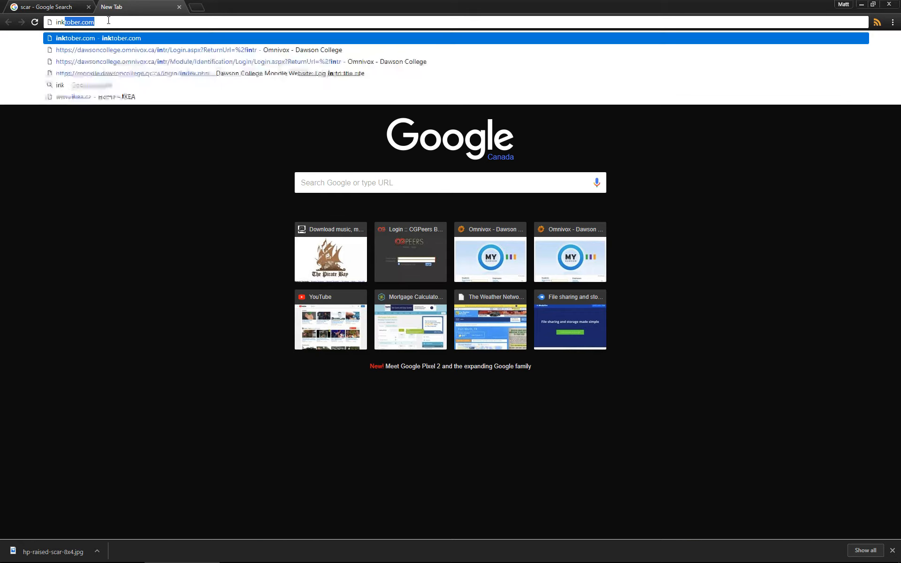
key(super)
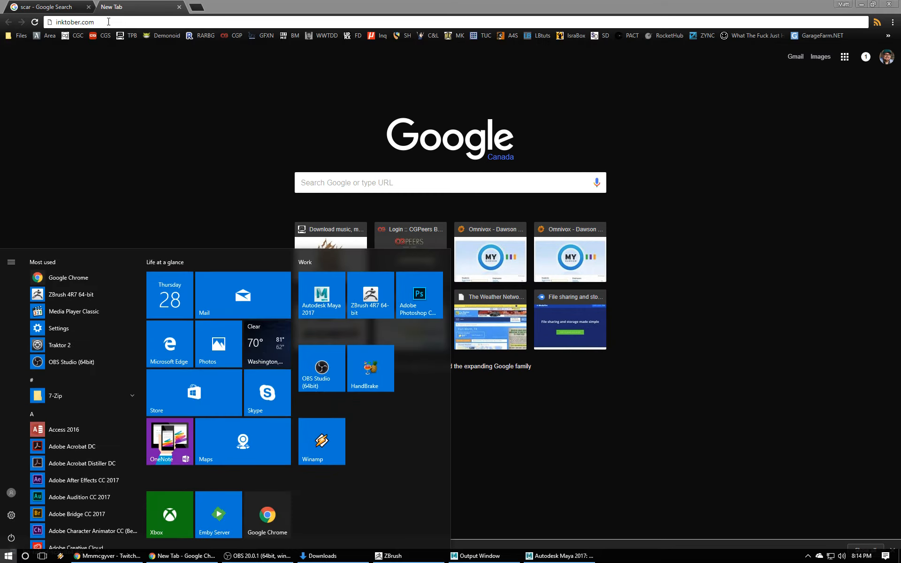
key(super)
key(super)
click(860, 556)
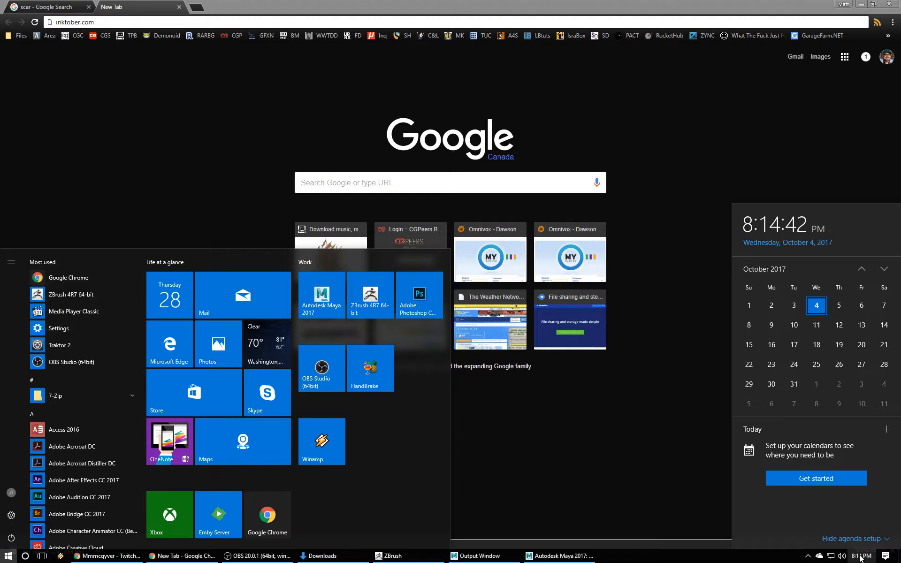
click(135, 24)
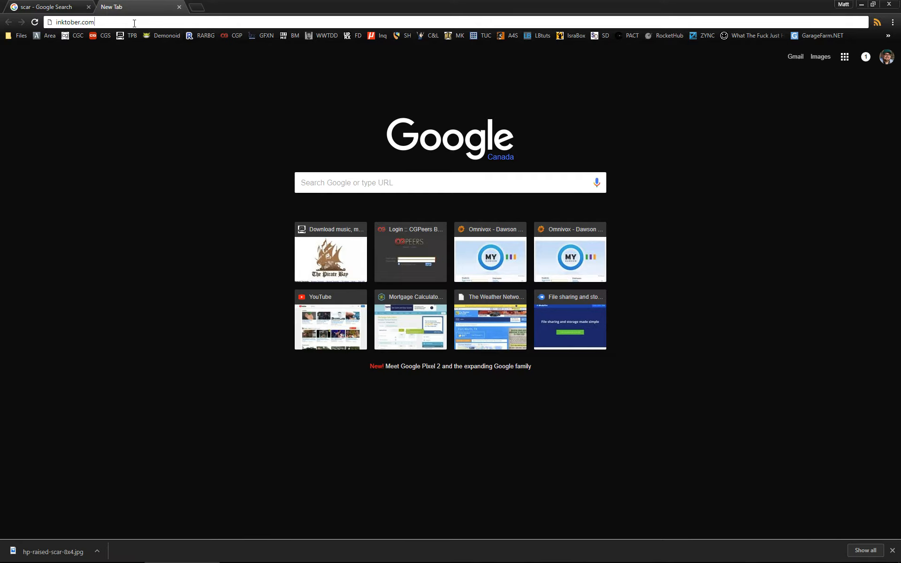
key(Return)
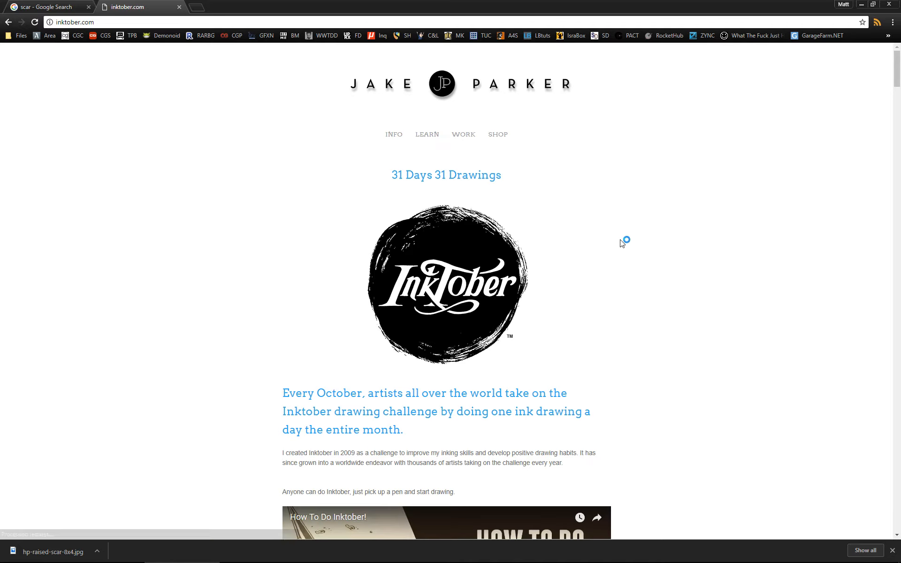
Step: Find and read the Official 2017 Inktober Prompt List on the Inktober page
scroll(734, 258, down, 4)
scroll(655, 234, down, 12)
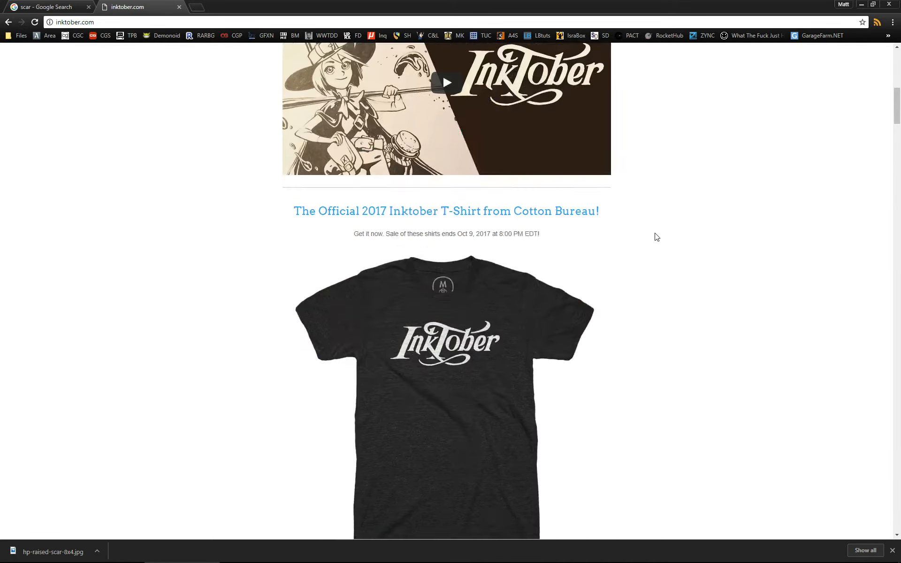
scroll(656, 236, down, 5)
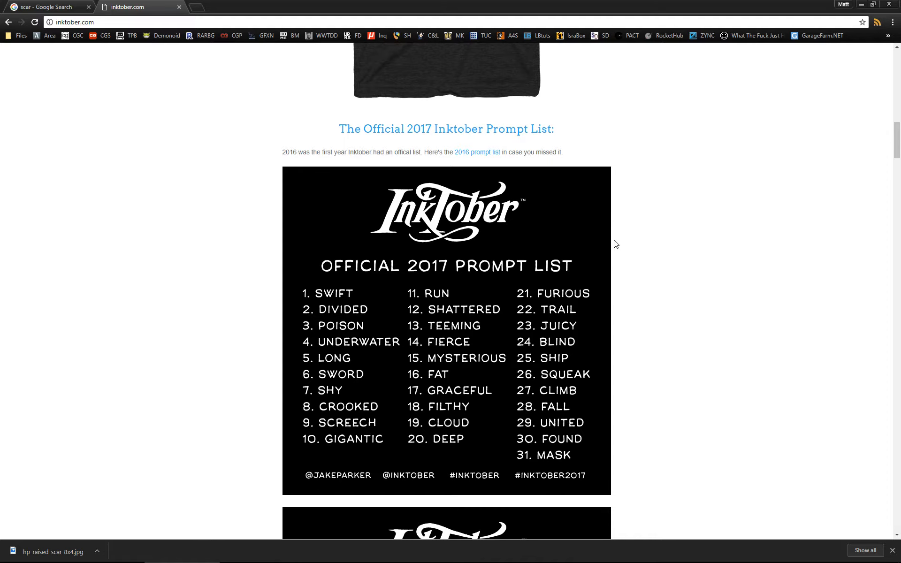
key(super)
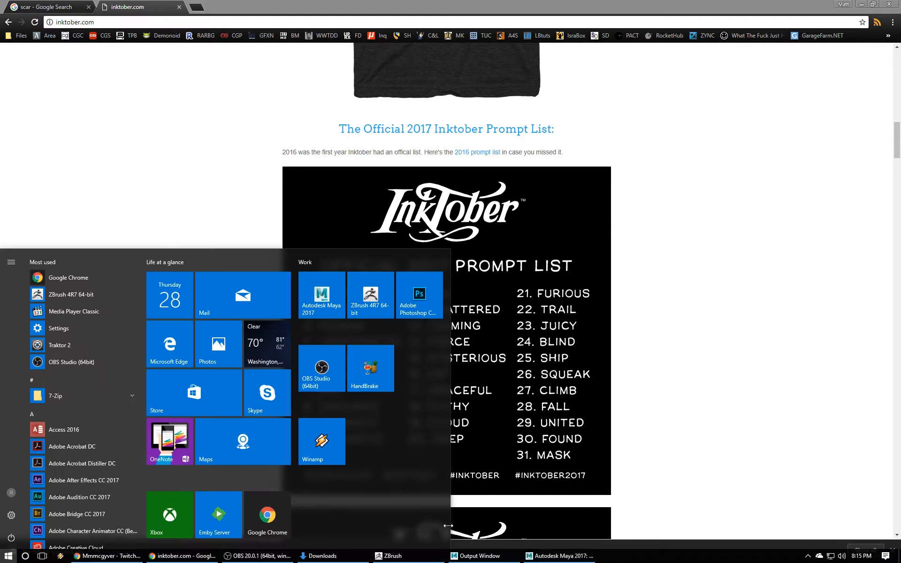
click(649, 451)
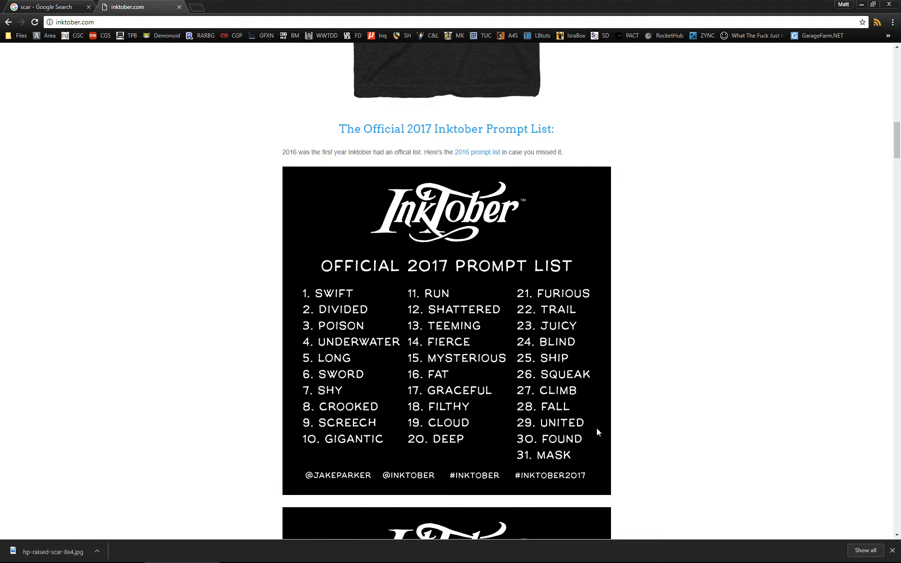
Step: Return to the scar image search results and preview the Scar Revision image from Hobbs Plastic Surgery
click(68, 7)
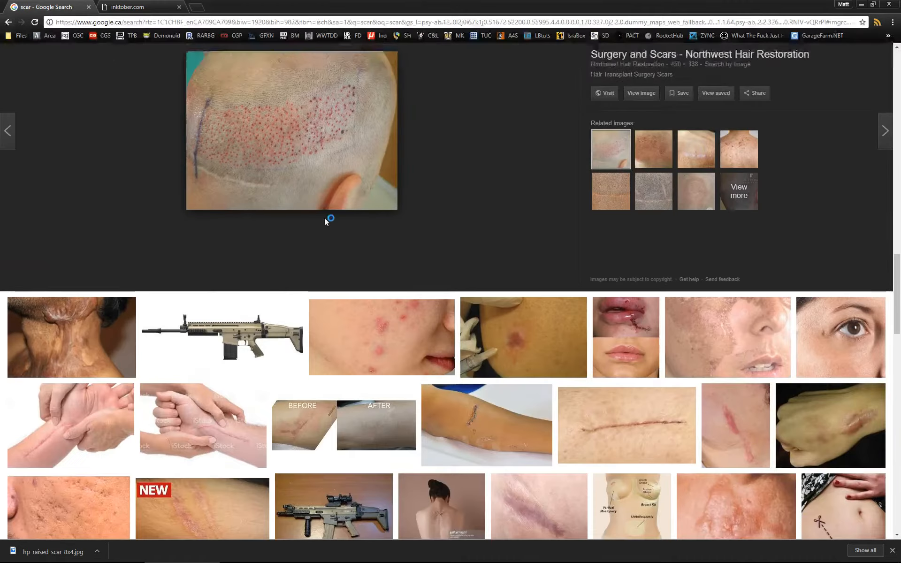
scroll(324, 216, down, 7)
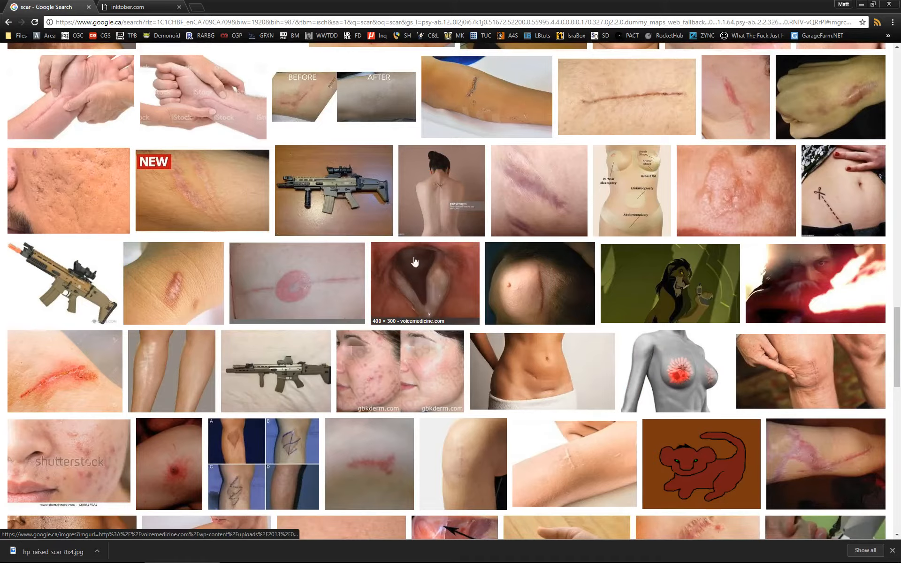
scroll(527, 249, down, 5)
scroll(535, 194, up, 4)
click(536, 232)
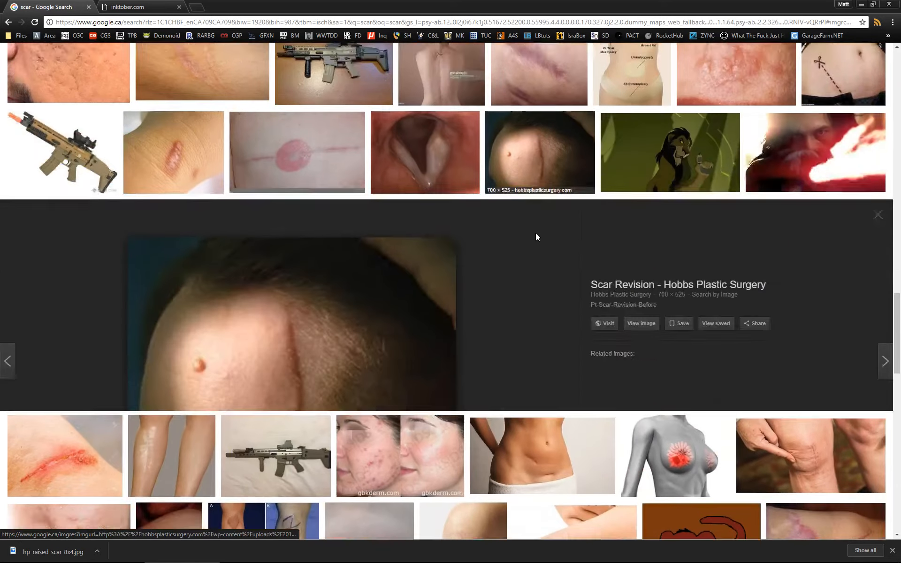
scroll(526, 202, down, 4)
scroll(527, 204, down, 3)
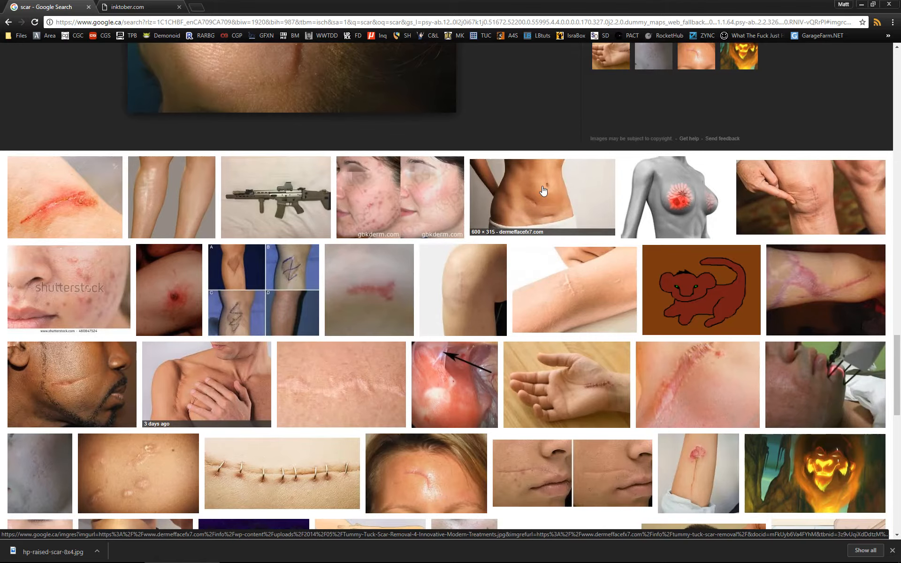
Step: Preview the radial scar drawing, the acne scars comparison, the rifle photo and the leg scar removal image
click(709, 199)
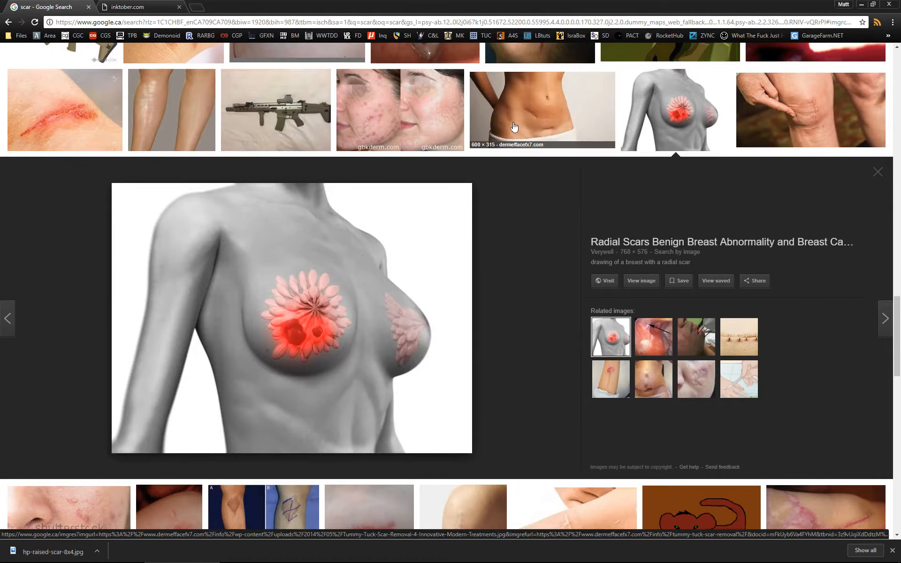
click(413, 125)
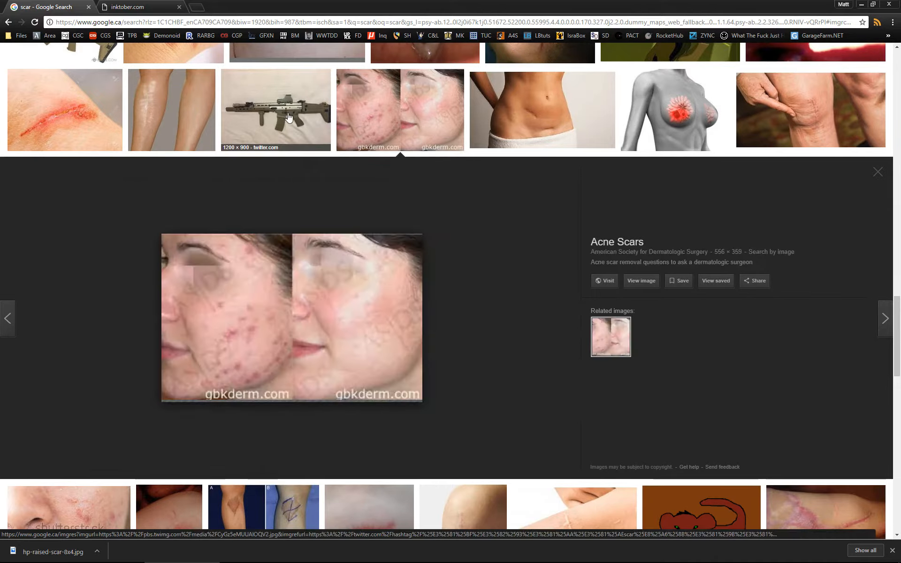
click(276, 113)
click(192, 109)
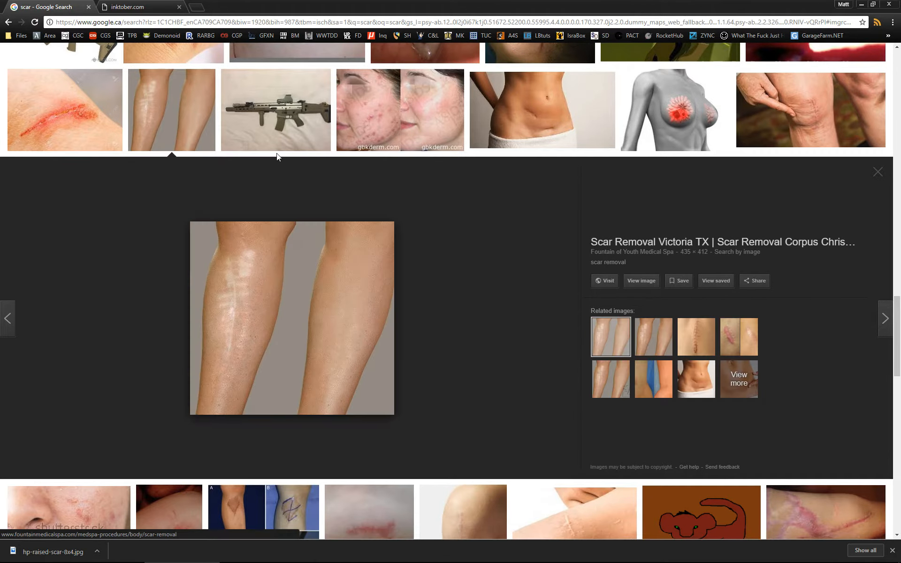
Step: Preview the deep cheek scar and shoulder scar images, and browse further through the scar image results
scroll(188, 244, down, 6)
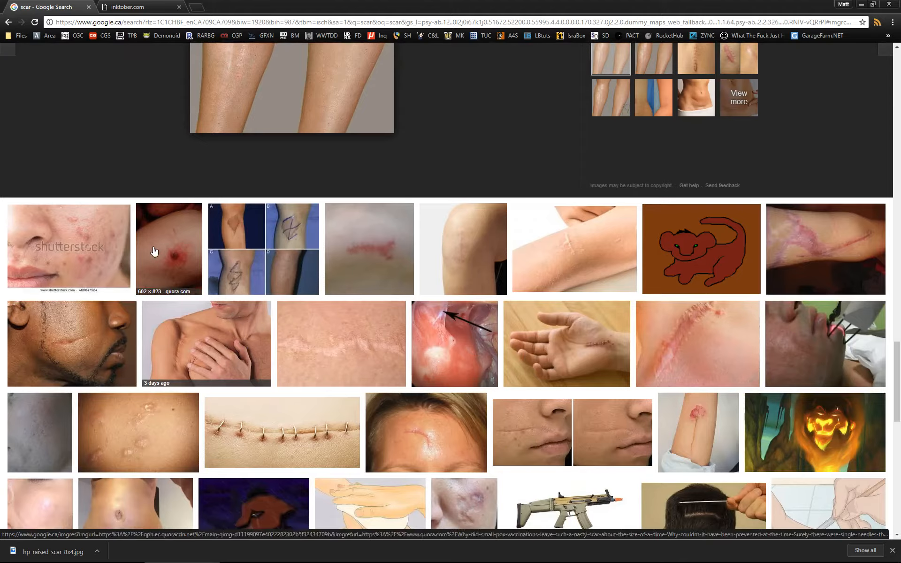
click(77, 319)
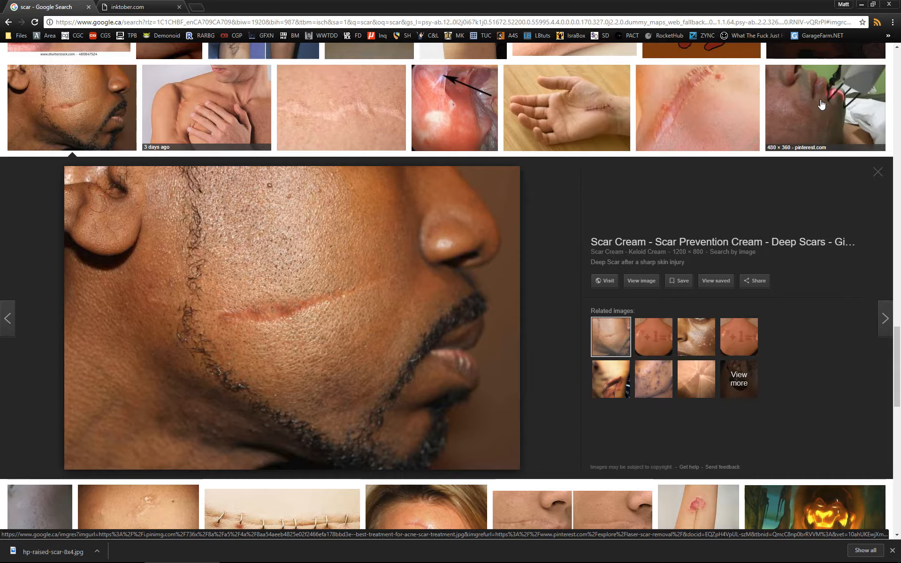
click(209, 104)
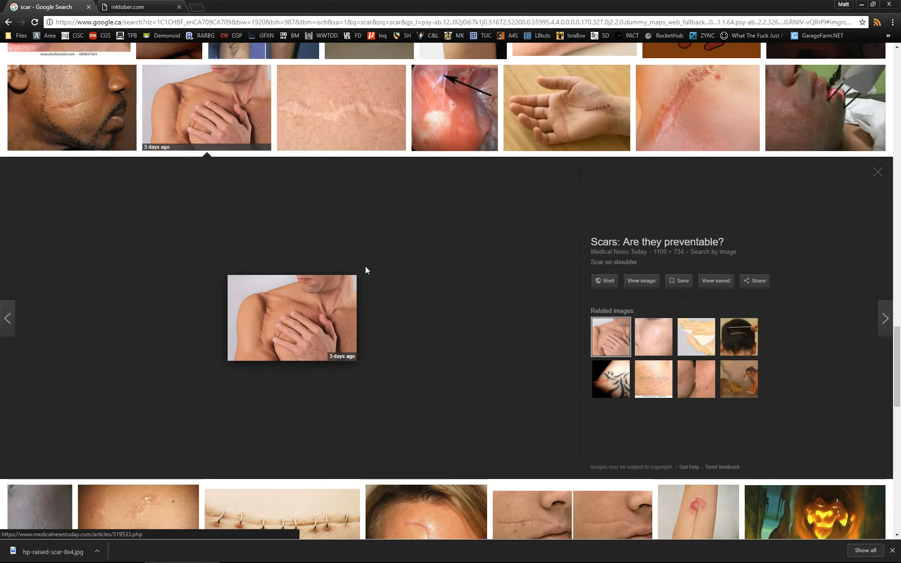
scroll(446, 246, down, 5)
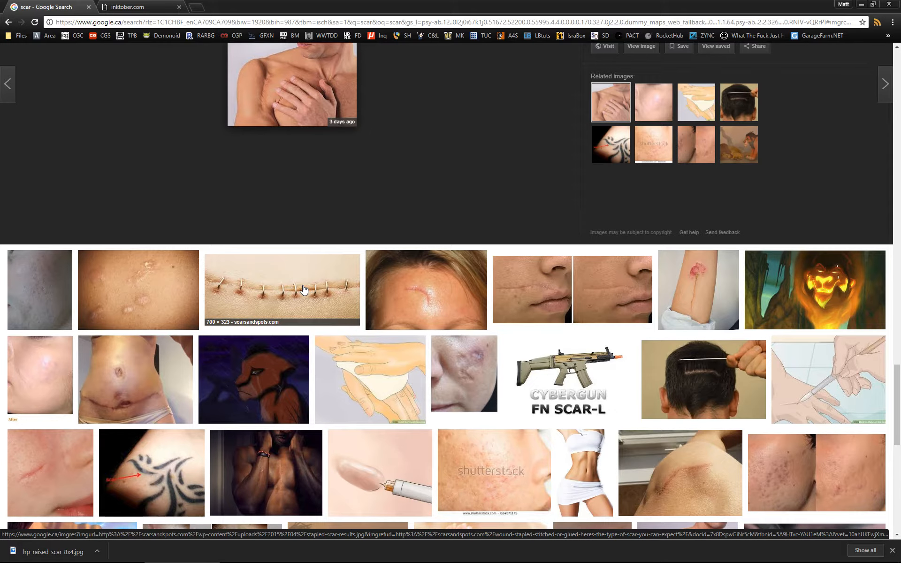
scroll(301, 286, down, 1)
scroll(368, 222, up, 4)
scroll(331, 164, down, 10)
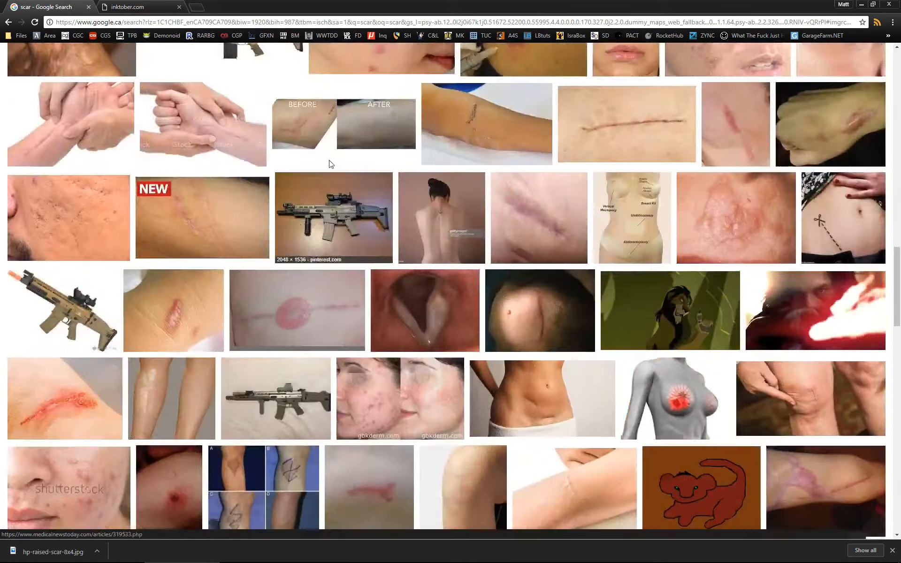
Step: Search Google Images for "deep sea creatures" in place of the scar query
scroll(331, 164, up, 15)
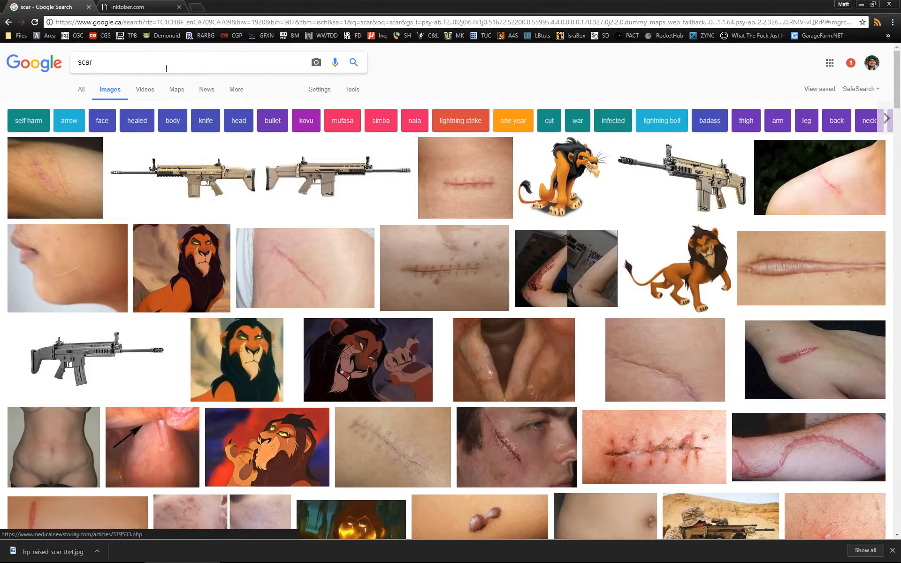
double_click(166, 68)
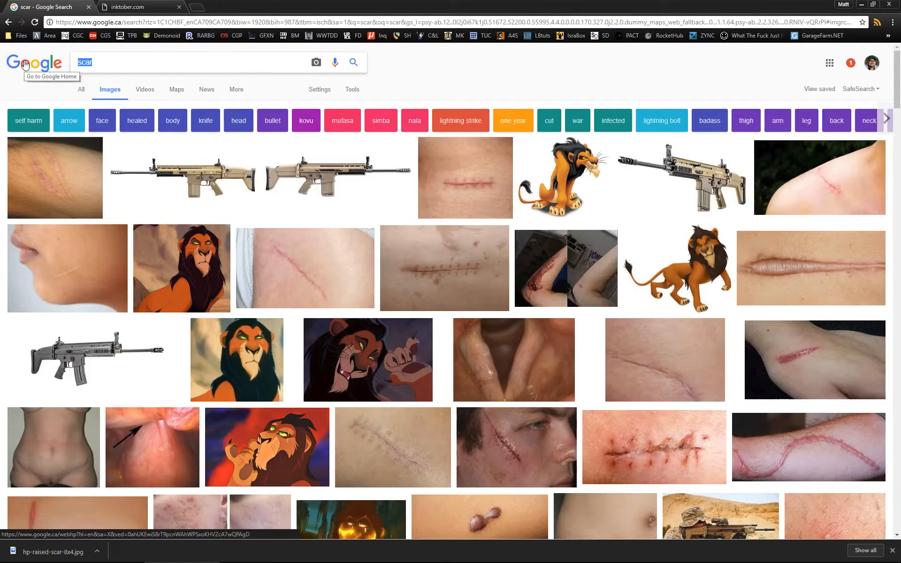
text(deep sea )
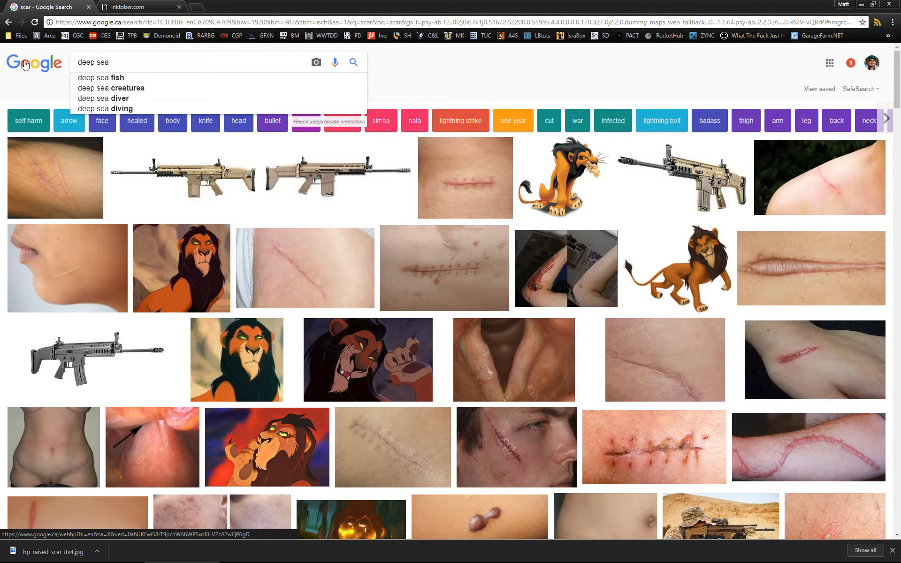
text(creatures)
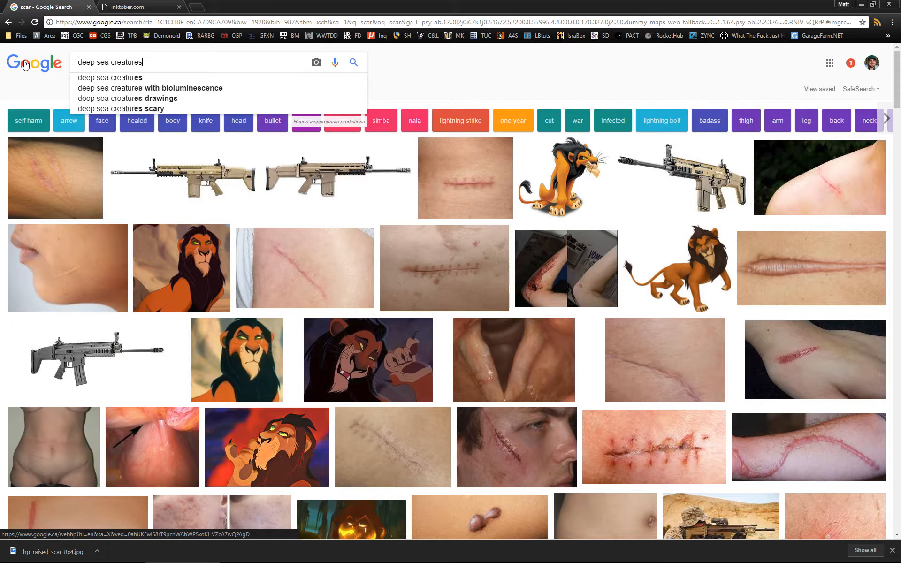
key(Return)
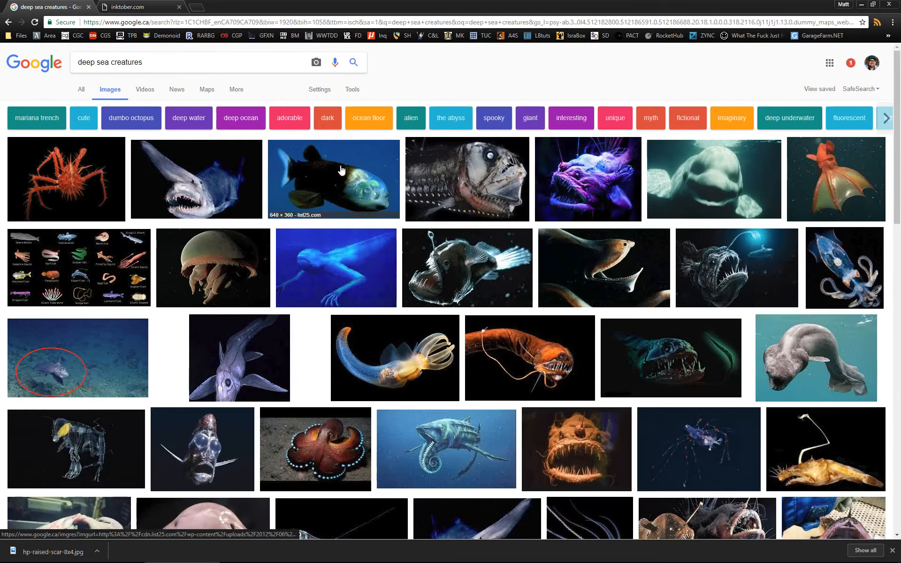
Step: Preview the labelled deep sea creatures chart and the shark with a spiral toothed jaw, and browse further results
click(145, 232)
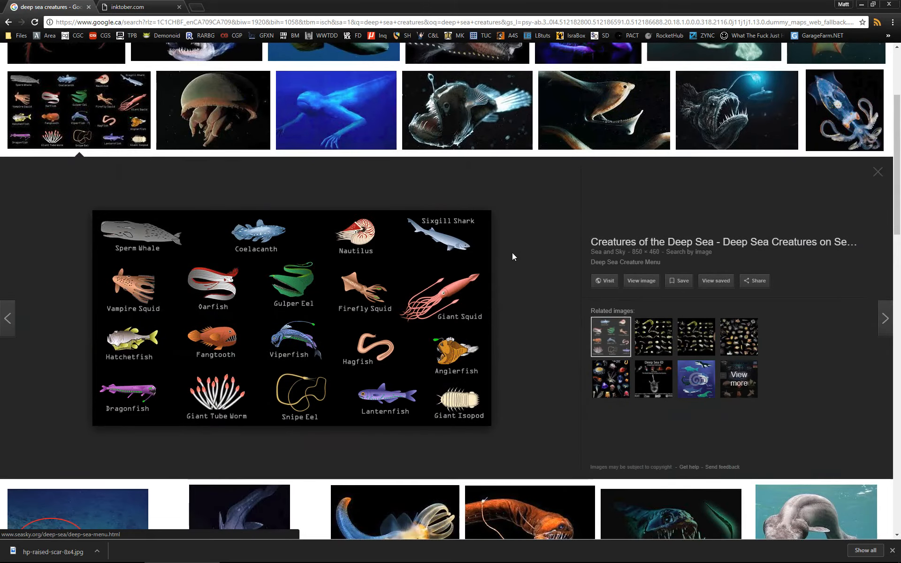
scroll(512, 255, down, 7)
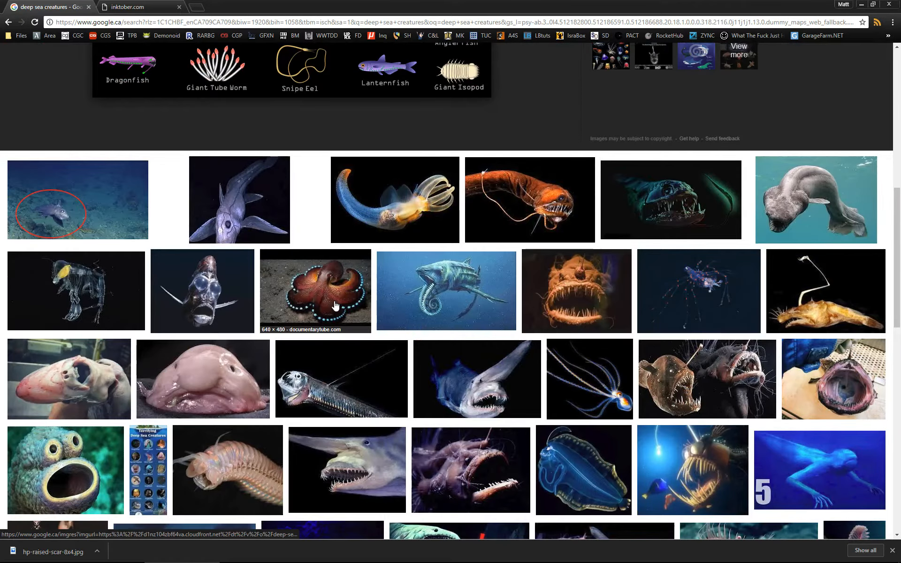
click(431, 300)
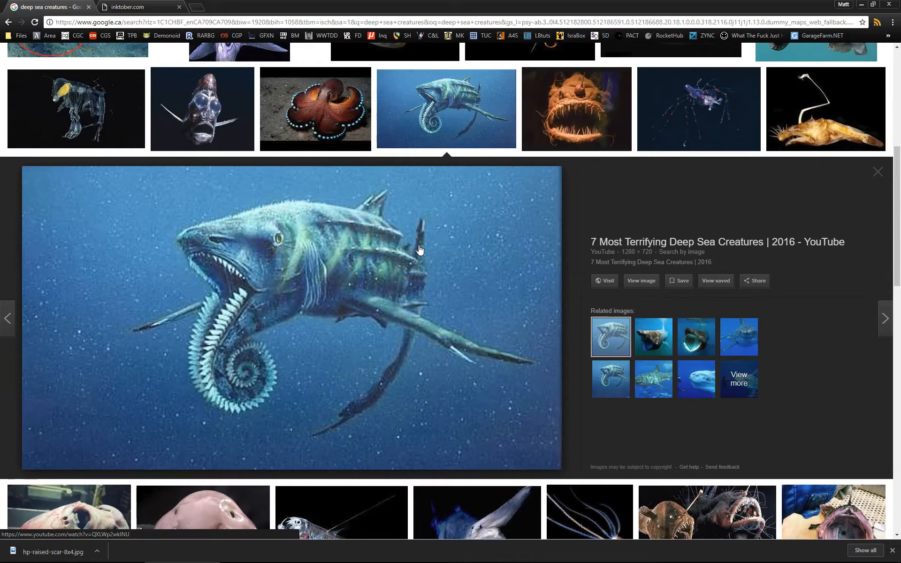
scroll(421, 250, down, 6)
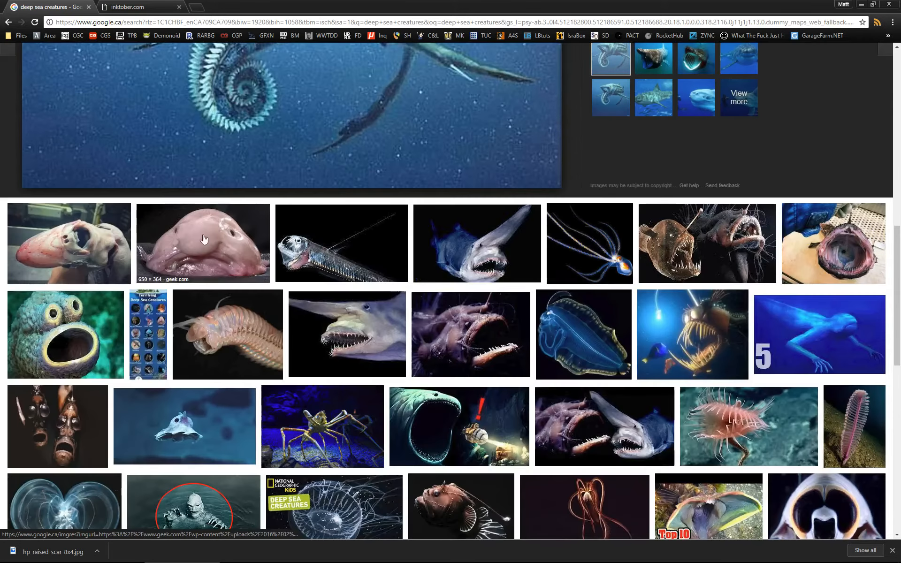
Step: Preview the blobfish image from Geek.com and compare it with the pink-snouted fish head image from Gizmodo
click(232, 248)
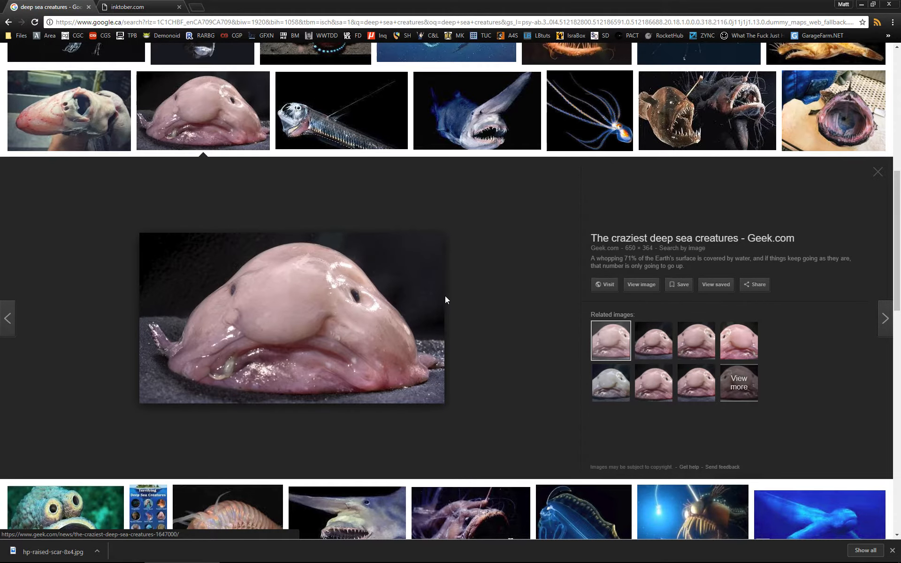
scroll(468, 253, down, 4)
scroll(468, 253, up, 3)
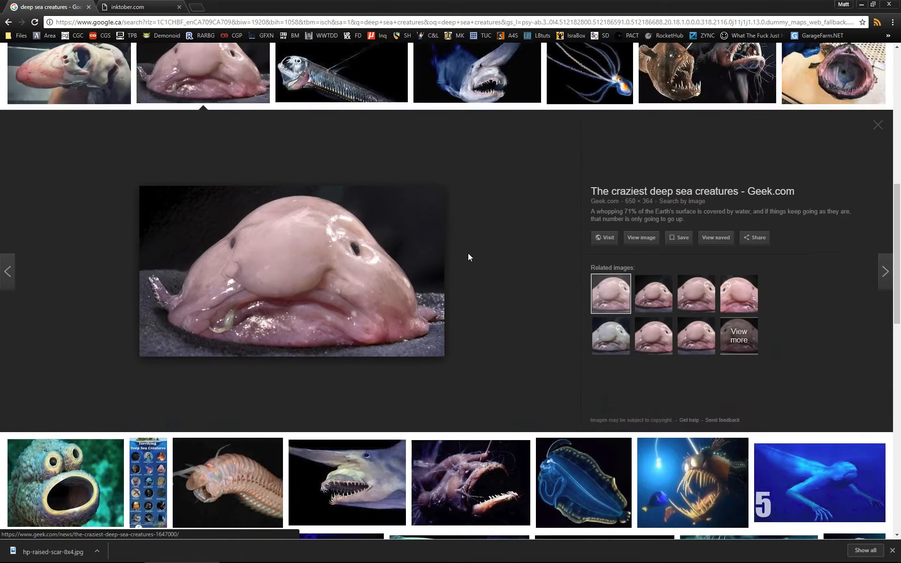
scroll(469, 256, up, 1)
click(124, 143)
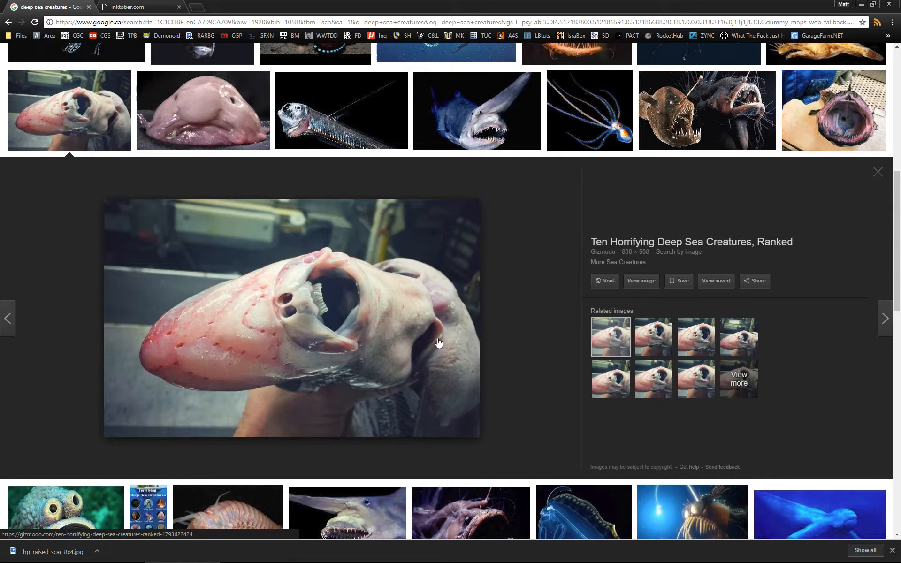
click(188, 125)
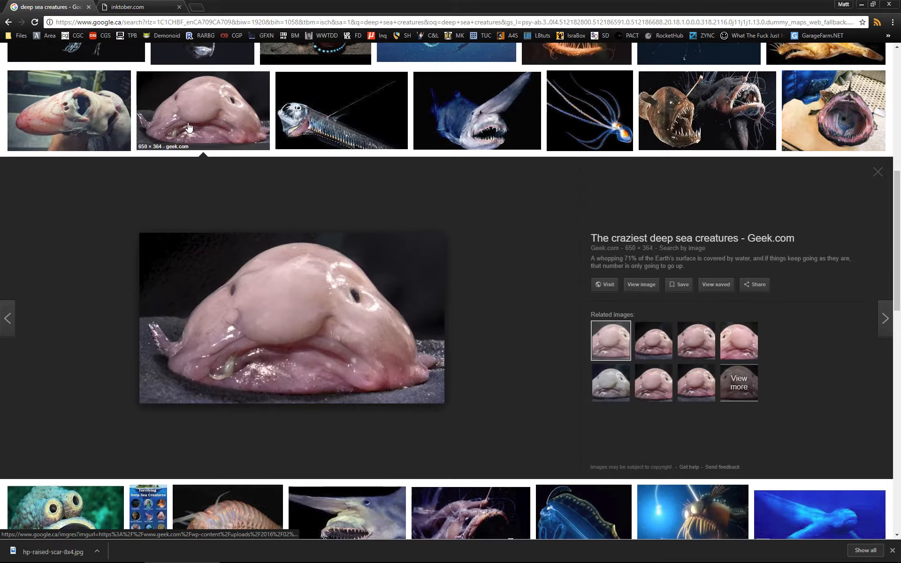
click(86, 108)
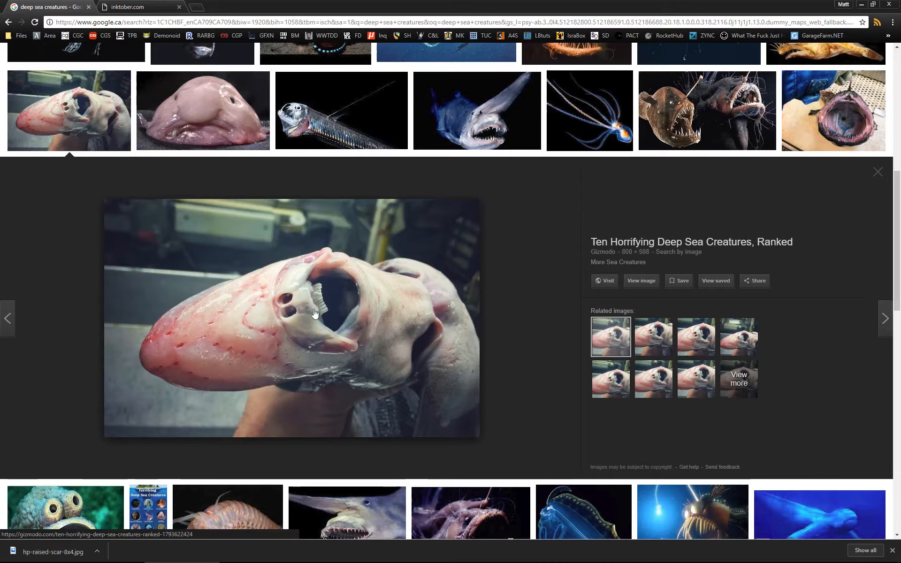
click(205, 111)
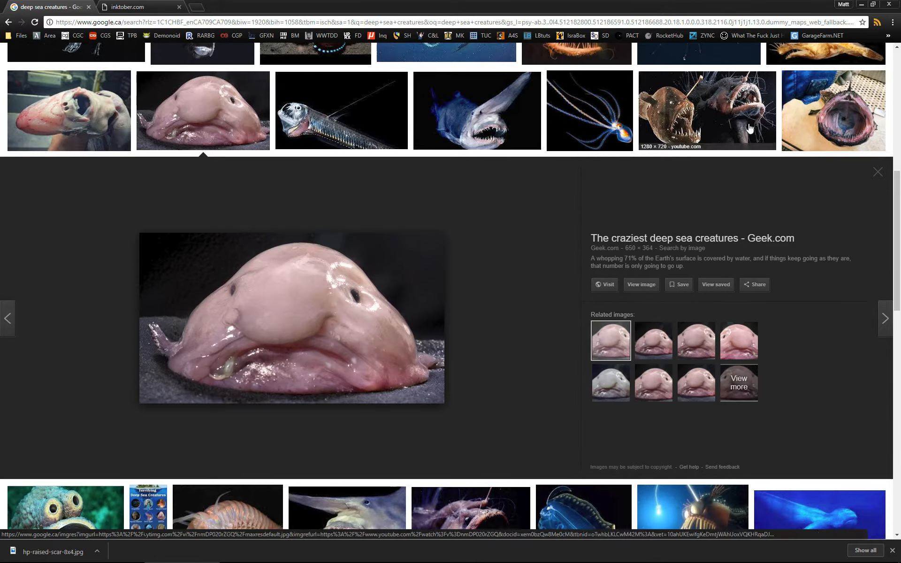
Step: Preview the Kermadec Ridge worm image from Listverse and return to the start of the results
scroll(434, 181, down, 4)
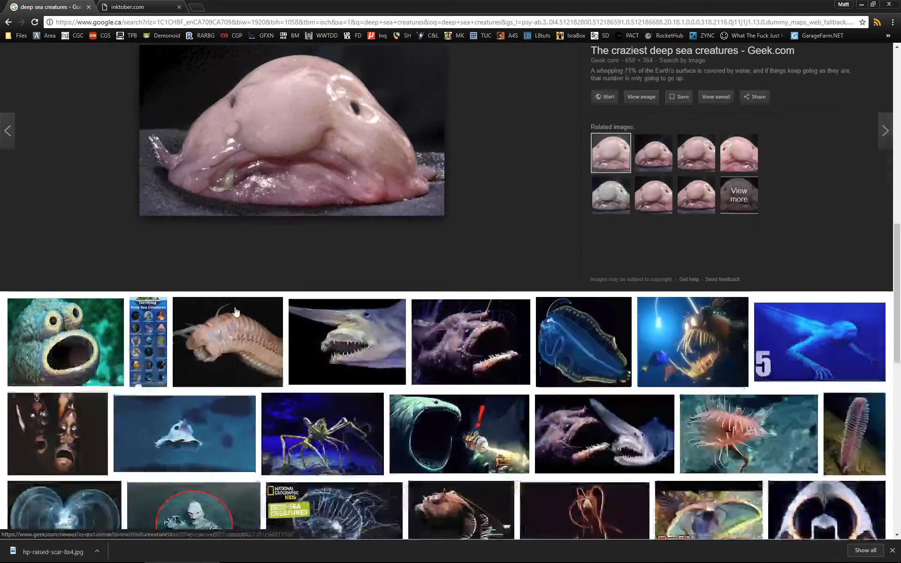
click(236, 312)
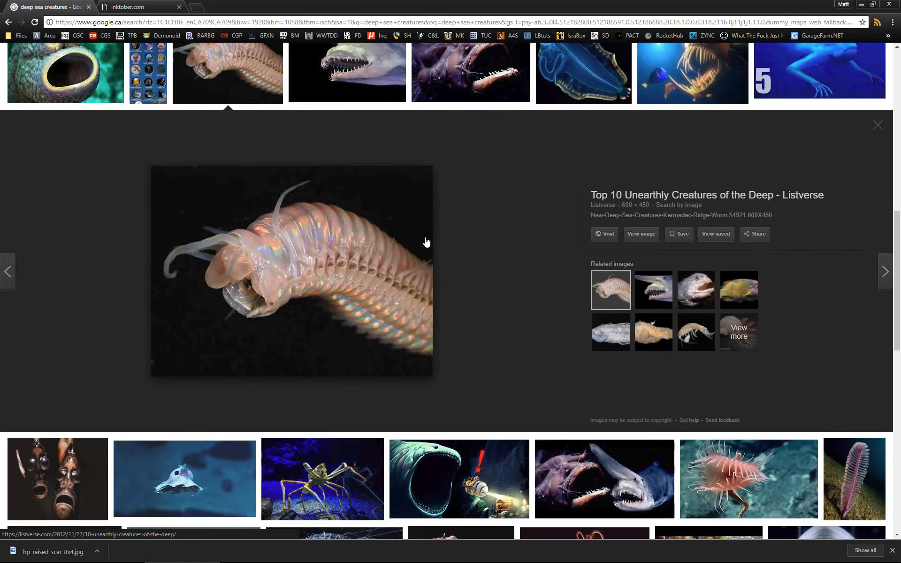
scroll(426, 241, up, 15)
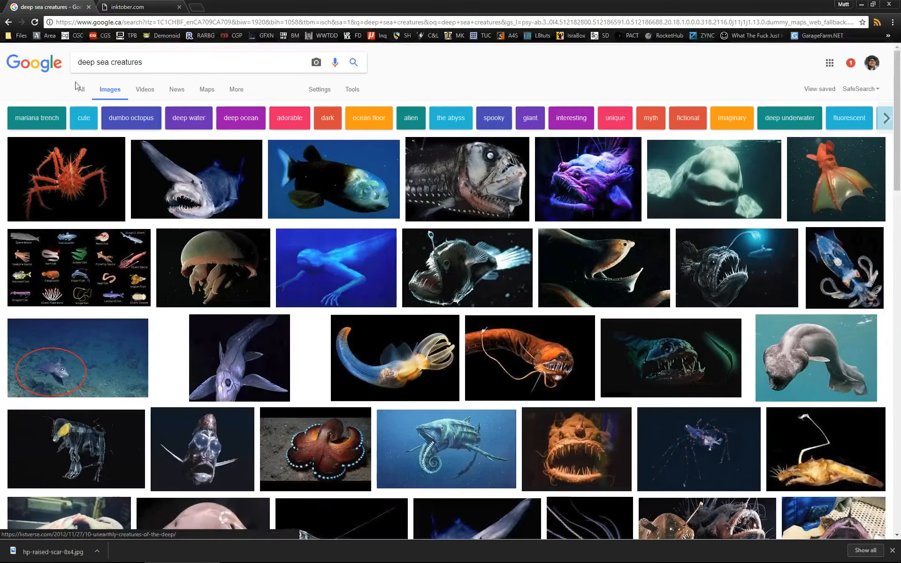
Step: Open the web results for deep sea creatures in a new tab and search there for images of "sea worm"
middle_click(82, 90)
key(ctrl+Tab)
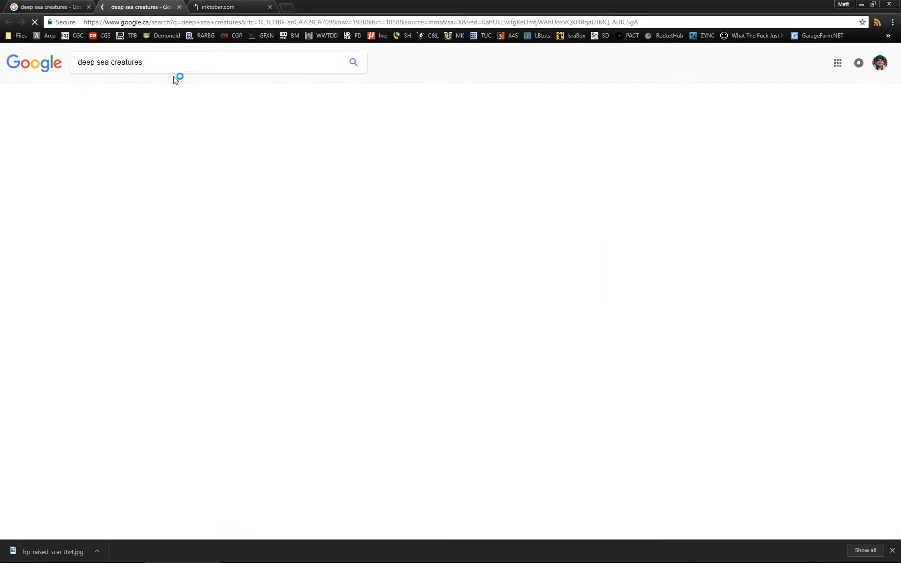
drag(154, 62, 68, 63)
text(sea)
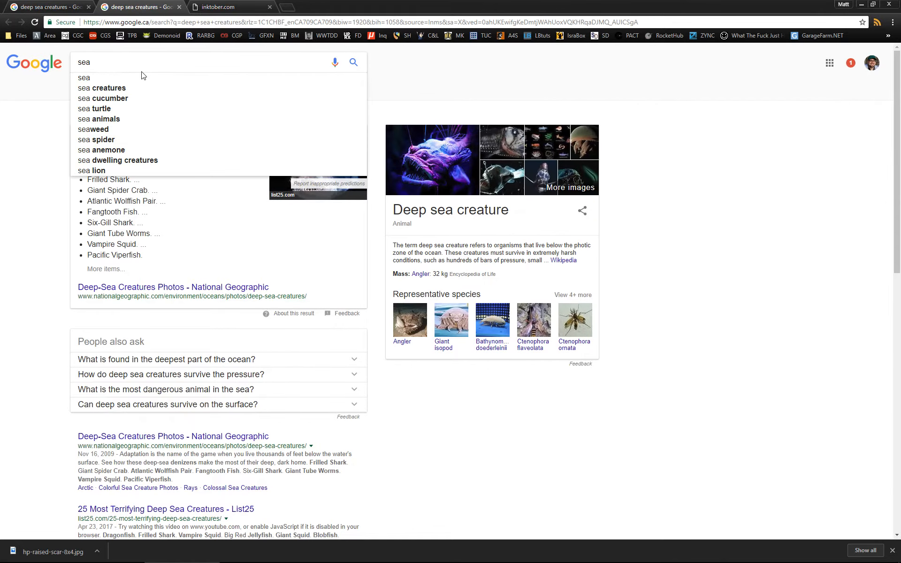
text( wpr,)
key(BackSpace)
key(BackSpace)
key(BackSpace)
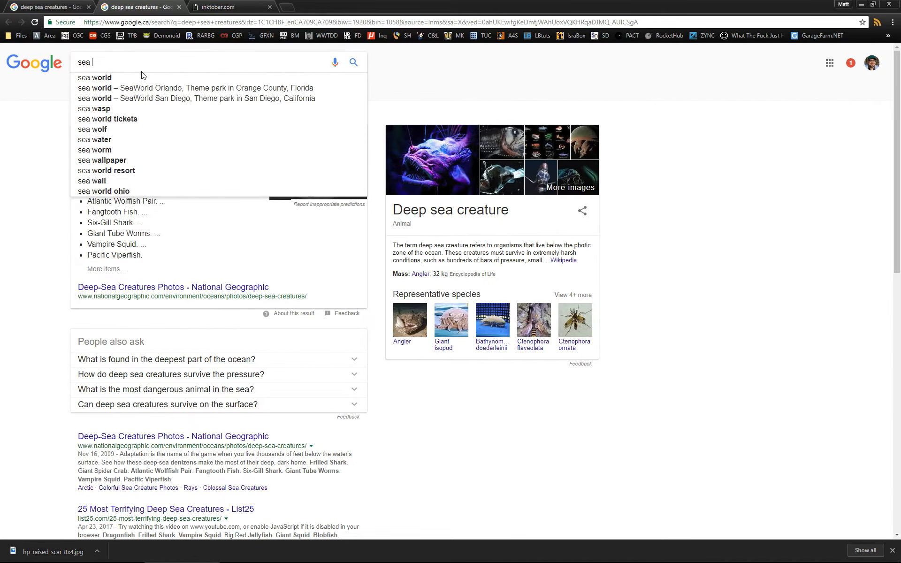
text(worm)
key(Return)
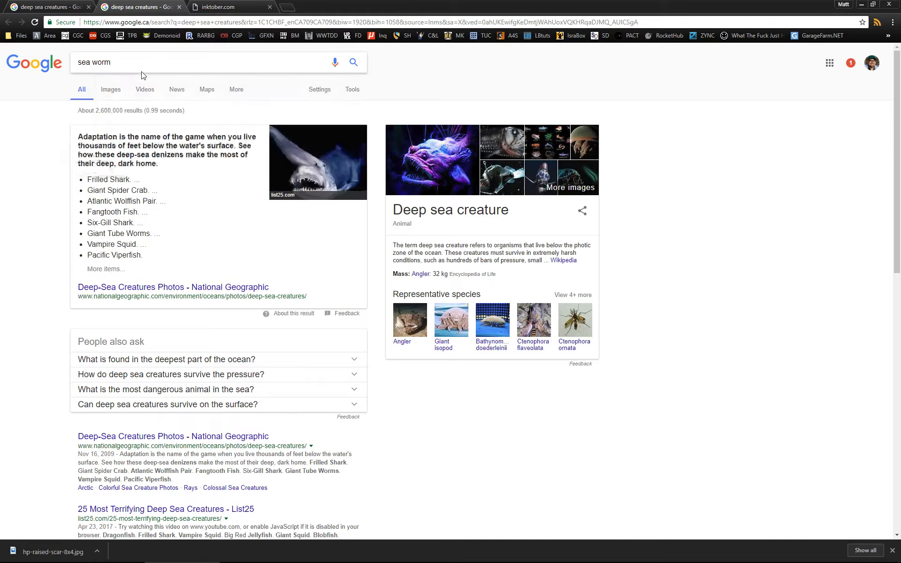
click(112, 94)
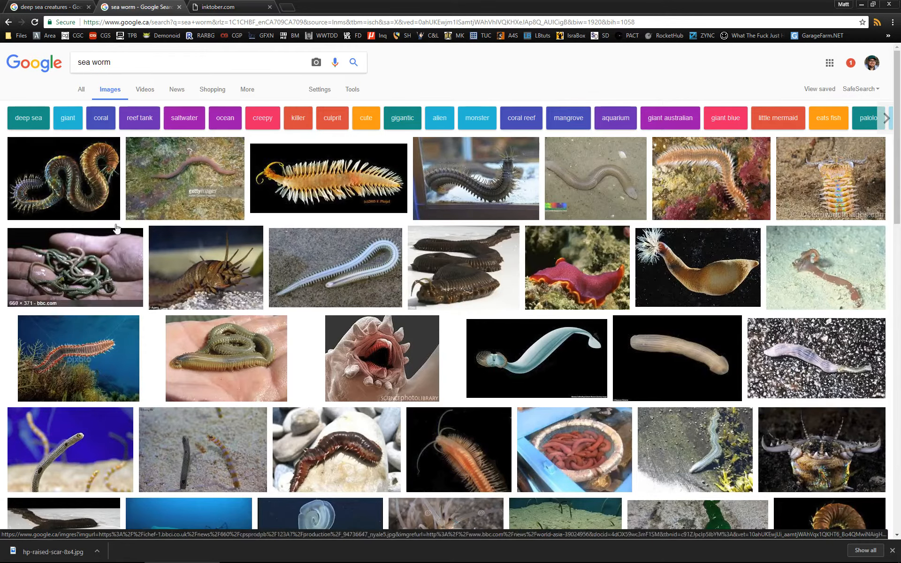
Step: Preview the Oceanwide Images marine worm photo, copy the name "Bobbit Worm" from its caption and search images for it
click(831, 178)
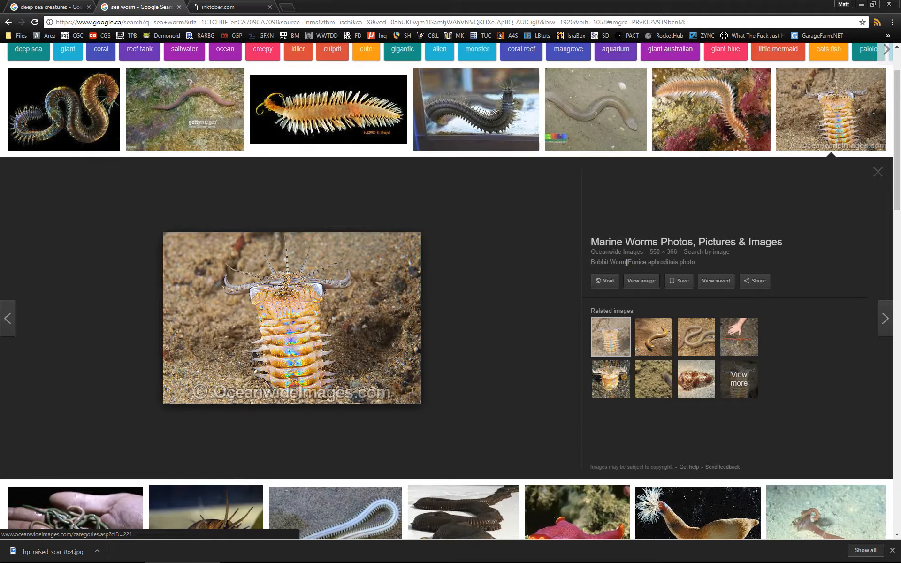
drag(627, 262, 586, 262)
key(ctrl+c)
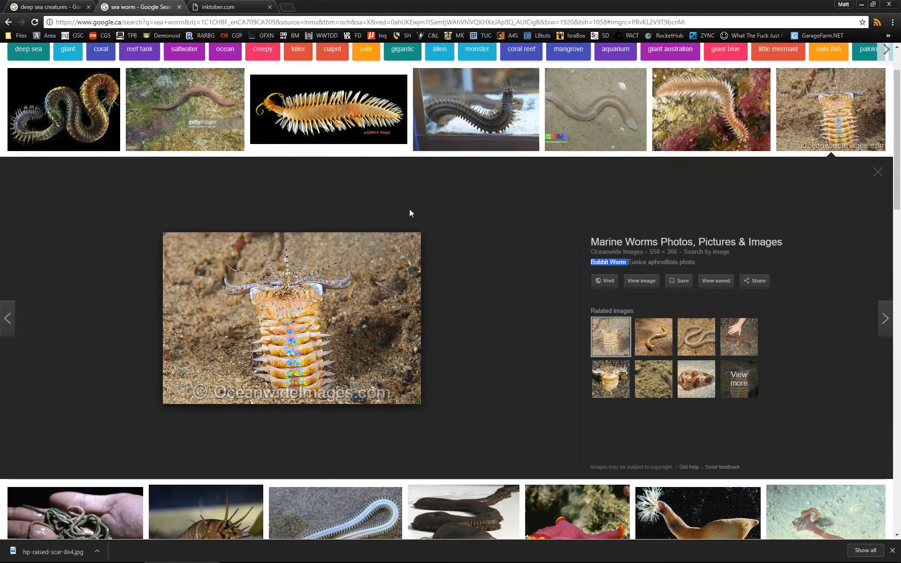
scroll(410, 207, up, 2)
drag(113, 62, 24, 61)
key(ctrl+v)
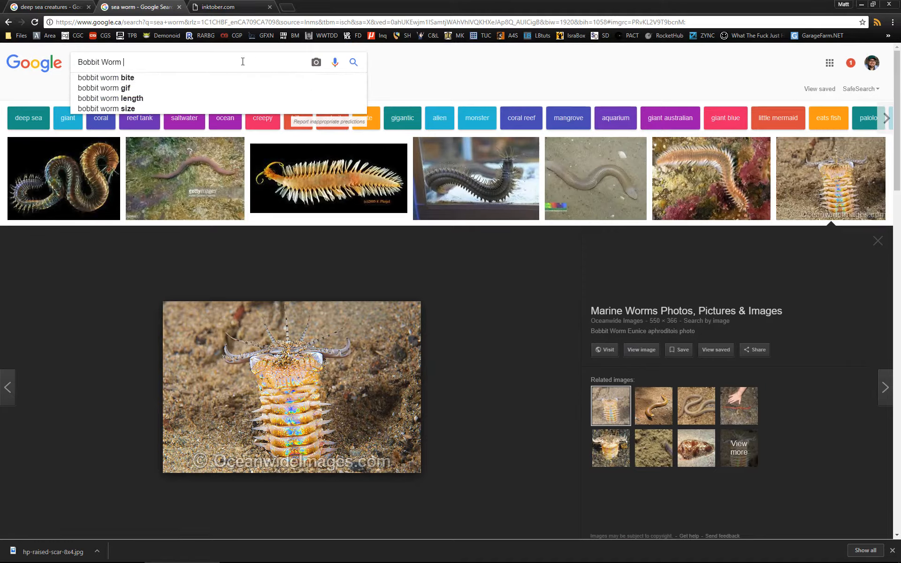
key(Return)
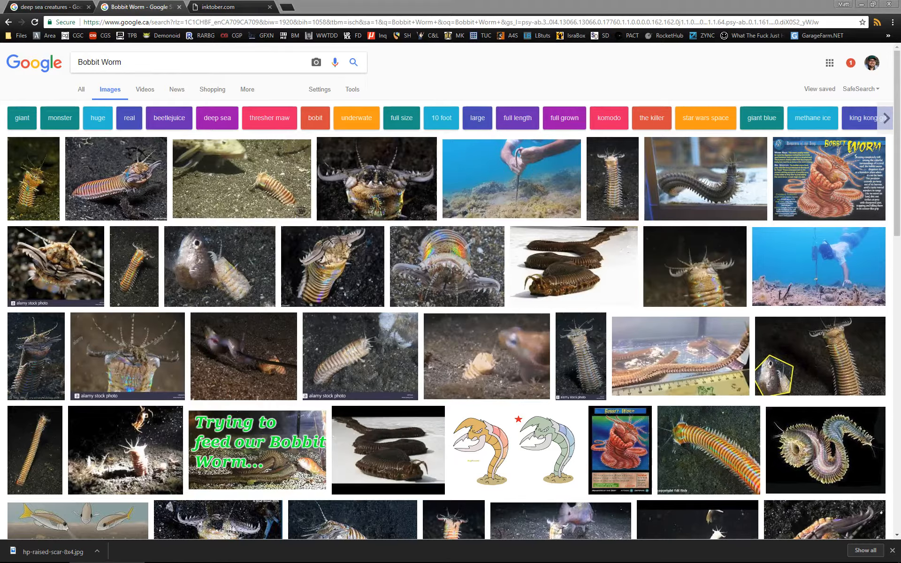
Step: Bring the window with the full-size hatchetfish image into view, examine the fish faces and close the window
mouse_move(900, 162)
mouse_down()
mouse_move(824, 167)
mouse_move(707, 199)
mouse_up()
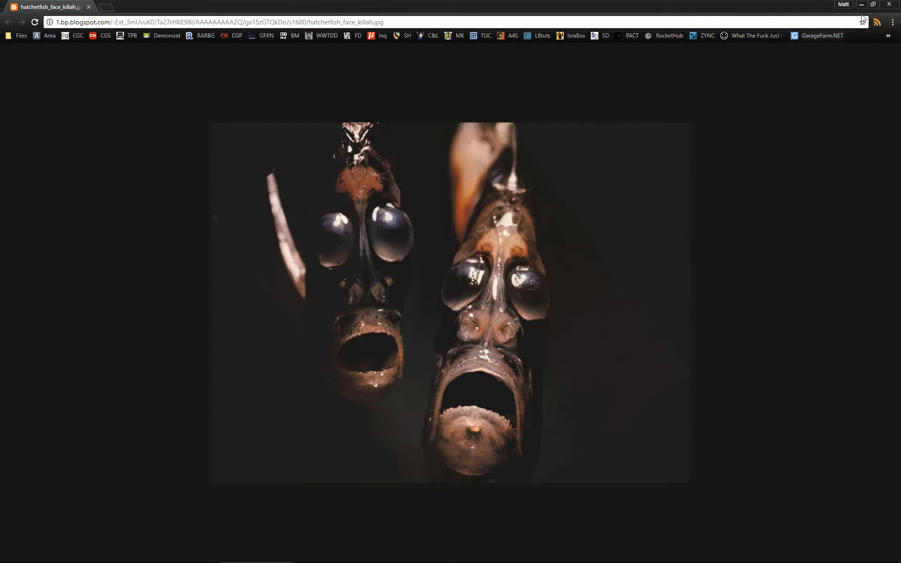
click(888, 4)
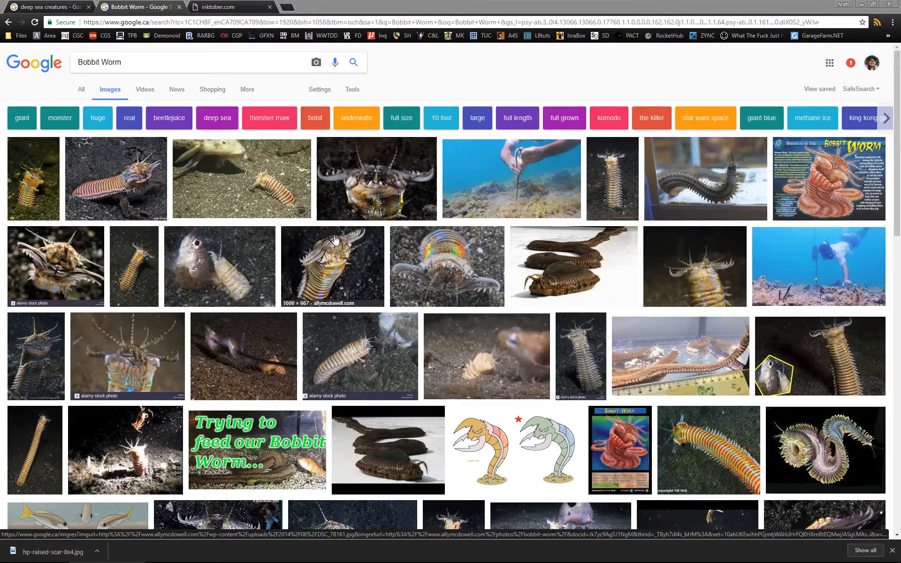
Step: Preview the bobbit worm head close-up, the Catching a BOBBIT WORM image, the upright worm and the Boredom Therapy worm photo
click(371, 176)
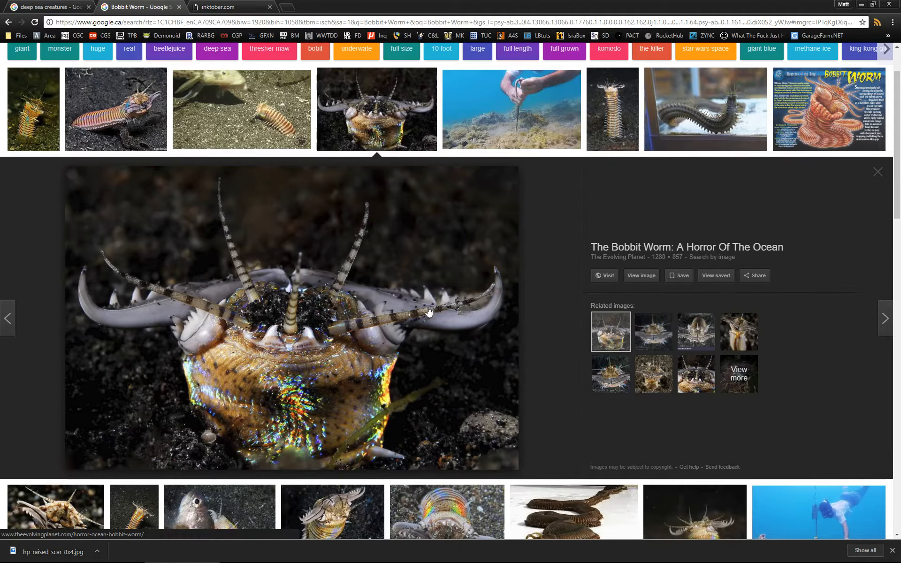
click(516, 94)
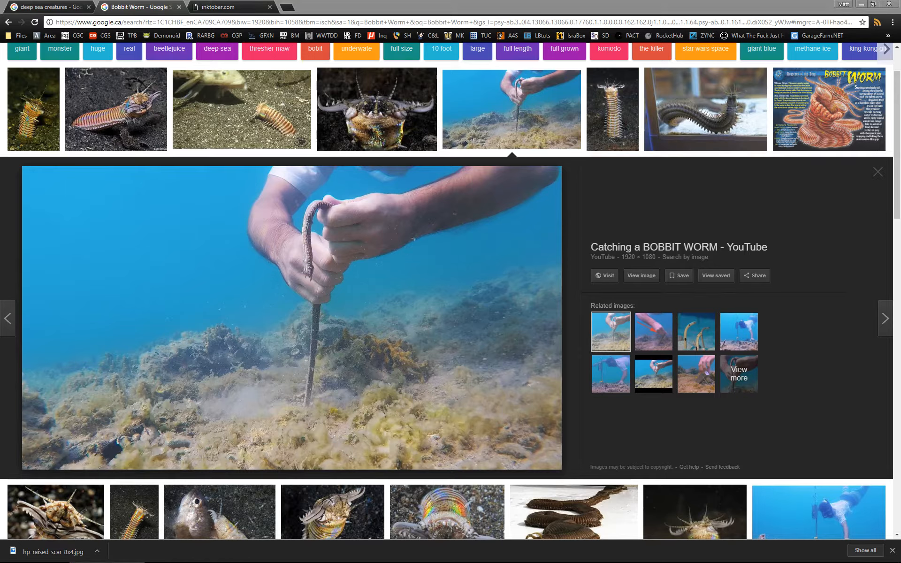
scroll(743, 323, up, 1)
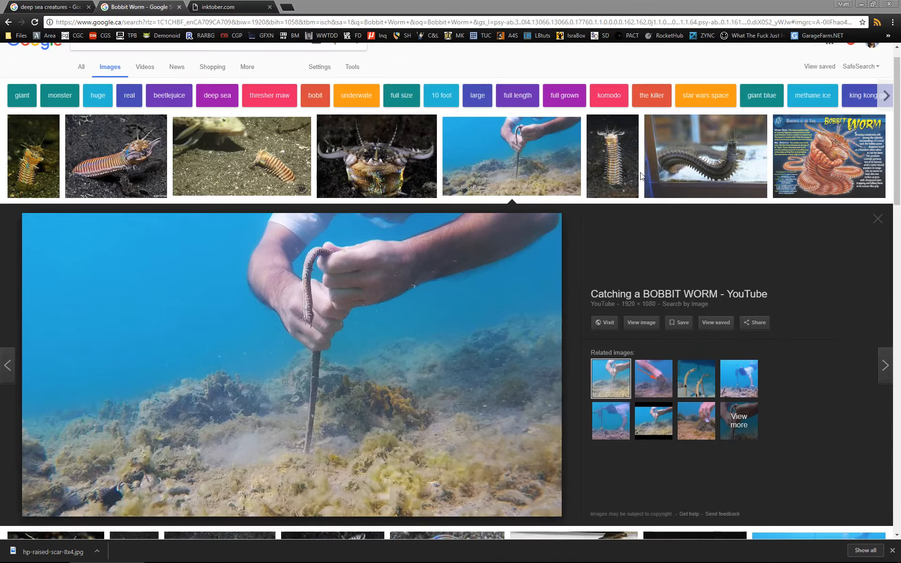
click(612, 155)
click(159, 186)
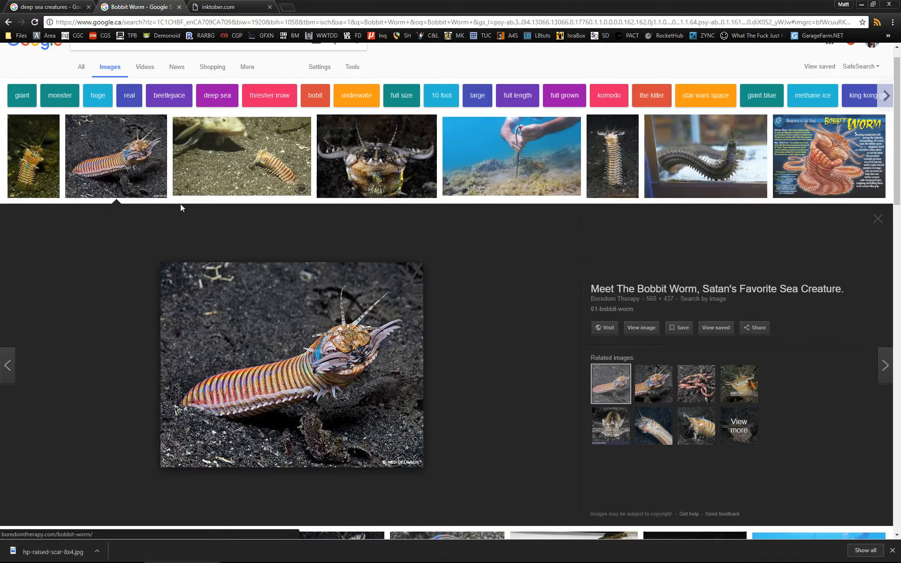
Step: Replace the current image search with a search for "Royal Clam"
scroll(304, 253, up, 1)
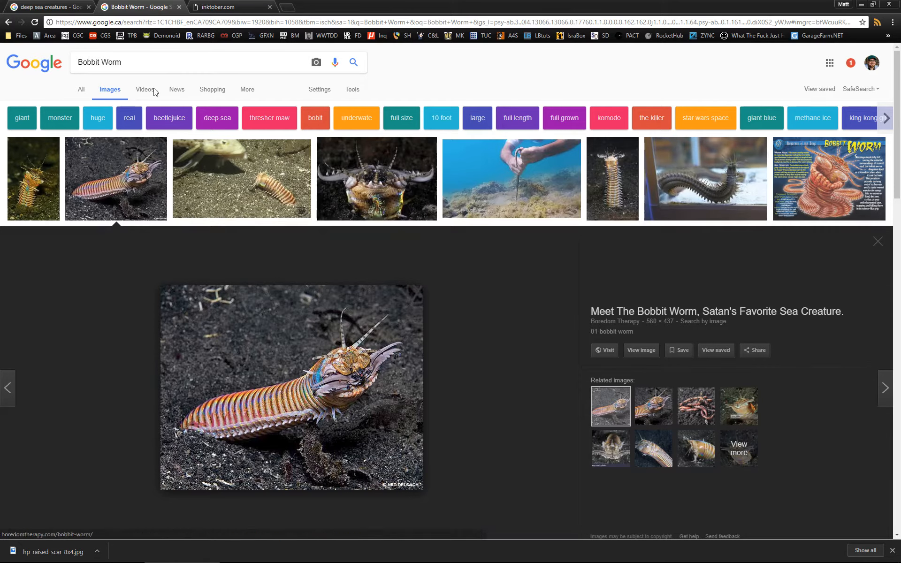
triple_click(126, 62)
text(Royal Clam)
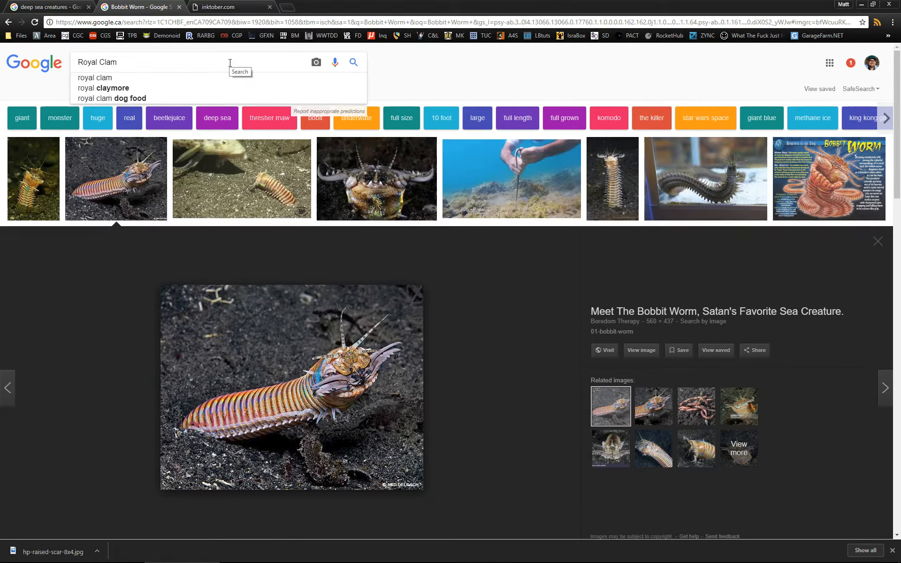
key(Return)
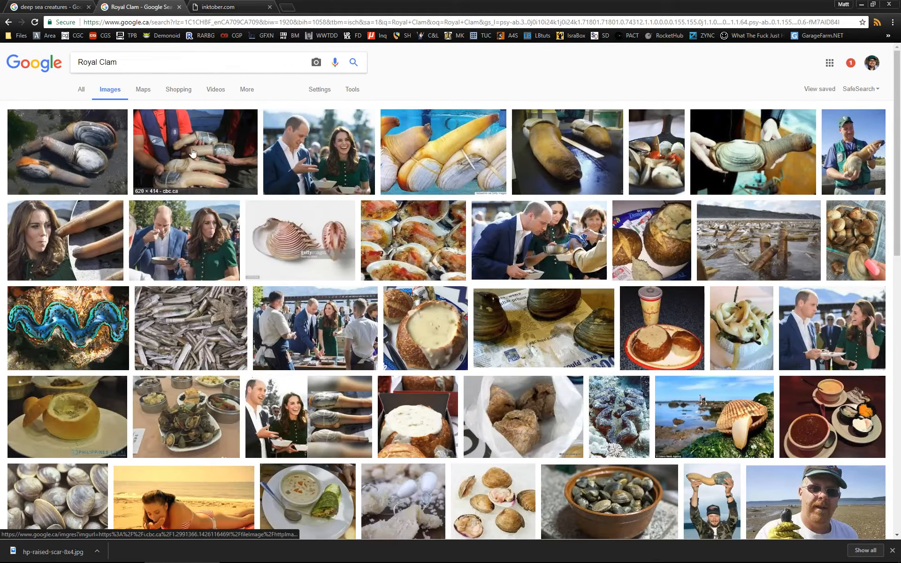
Step: Preview the three clams on dark sand, the Huffington Post clams and the Uncyclopedia hand-held clam, then look through the other Royal Clam results
click(67, 162)
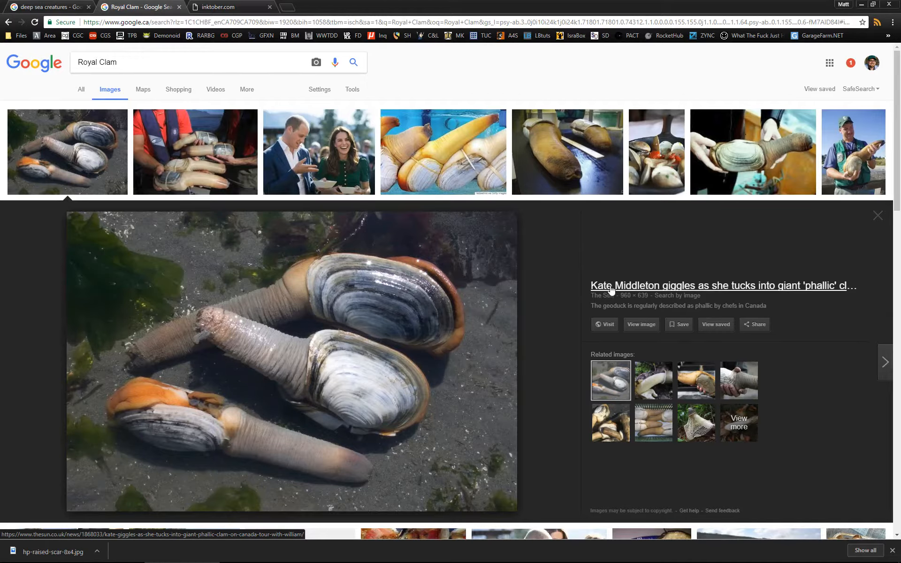
click(439, 159)
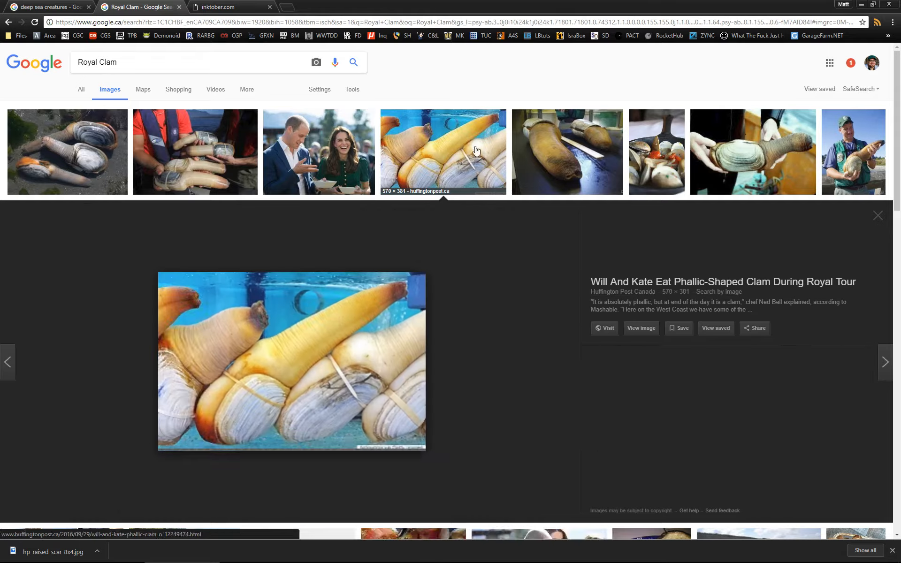
click(758, 154)
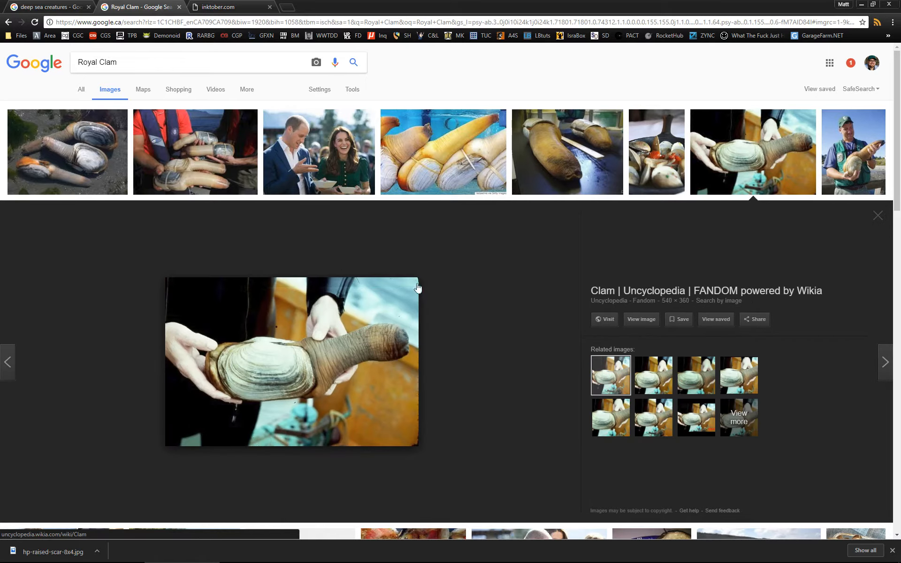
scroll(468, 261, down, 5)
scroll(469, 255, up, 3)
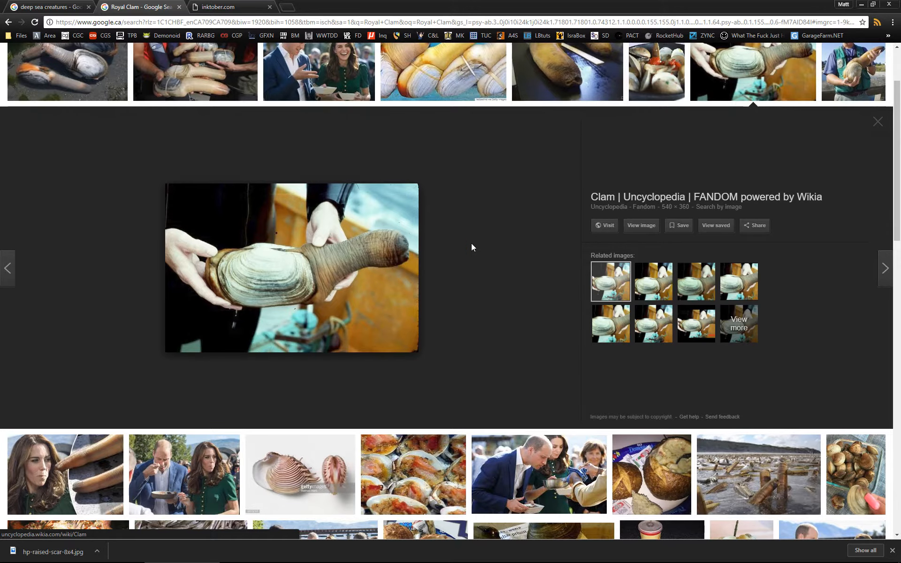
scroll(472, 243, up, 2)
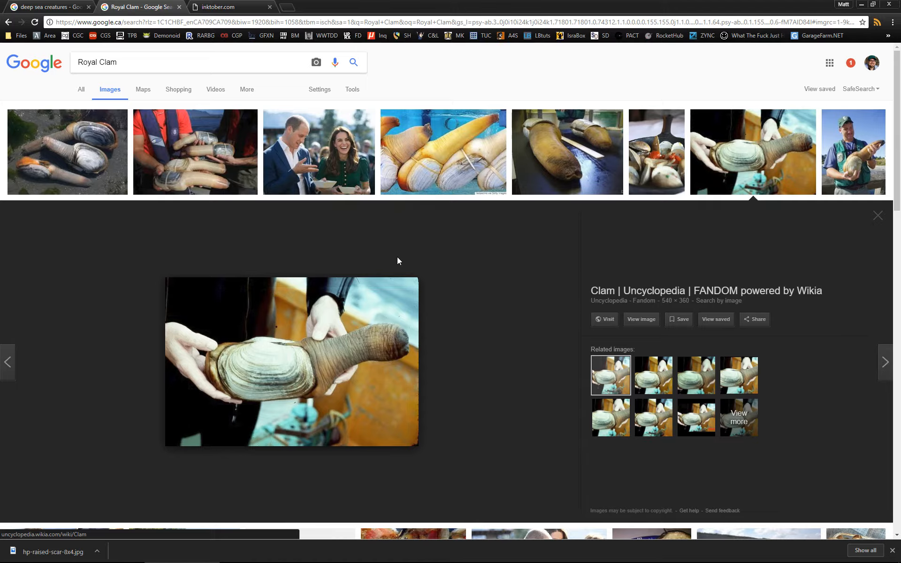
scroll(398, 261, down, 4)
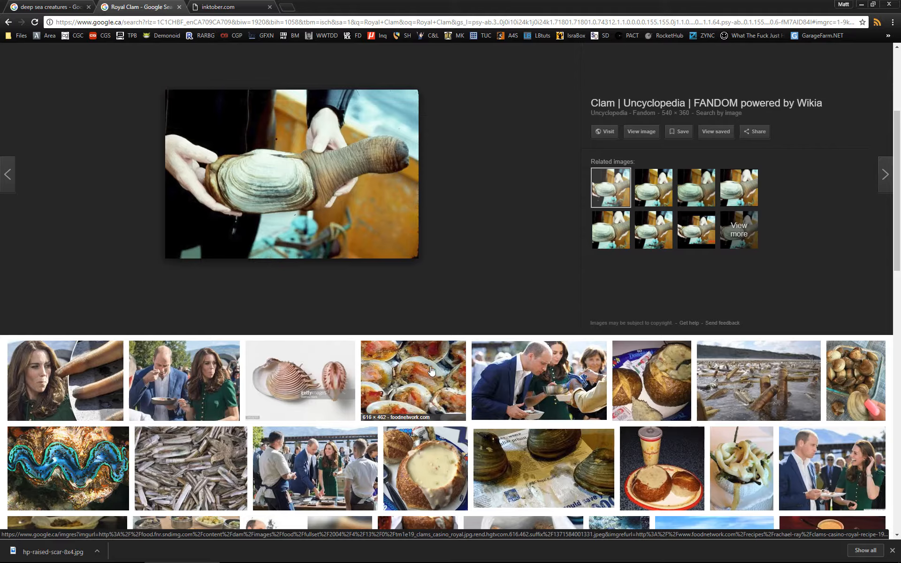
scroll(429, 277, down, 1)
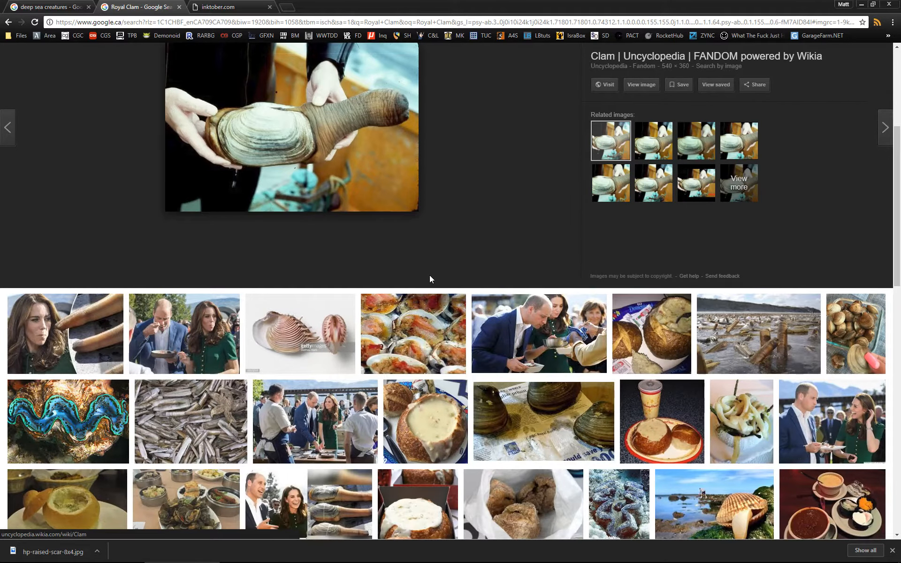
scroll(411, 267, down, 6)
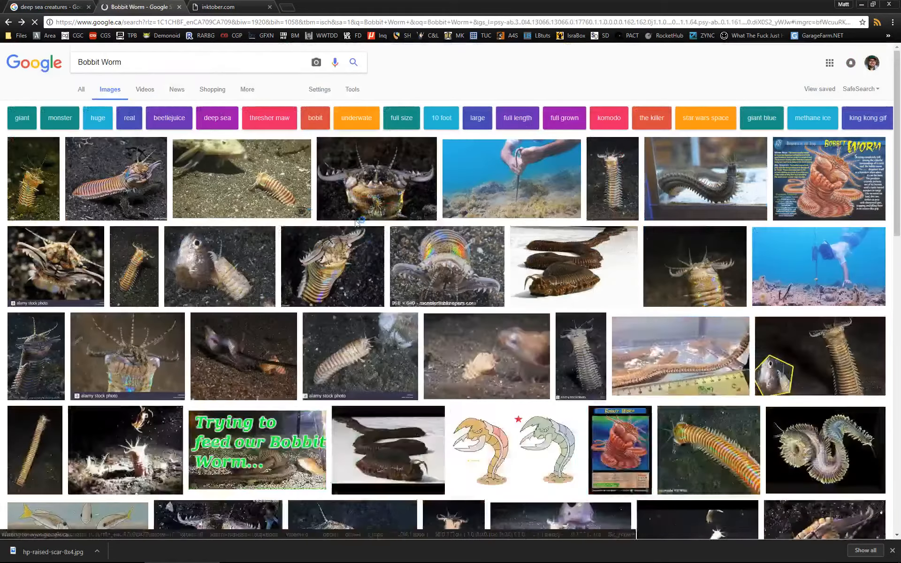
Step: Return to the Boredom Therapy worm preview in the Bobbit Worm results and search images for "anglerfish" instead
click(115, 177)
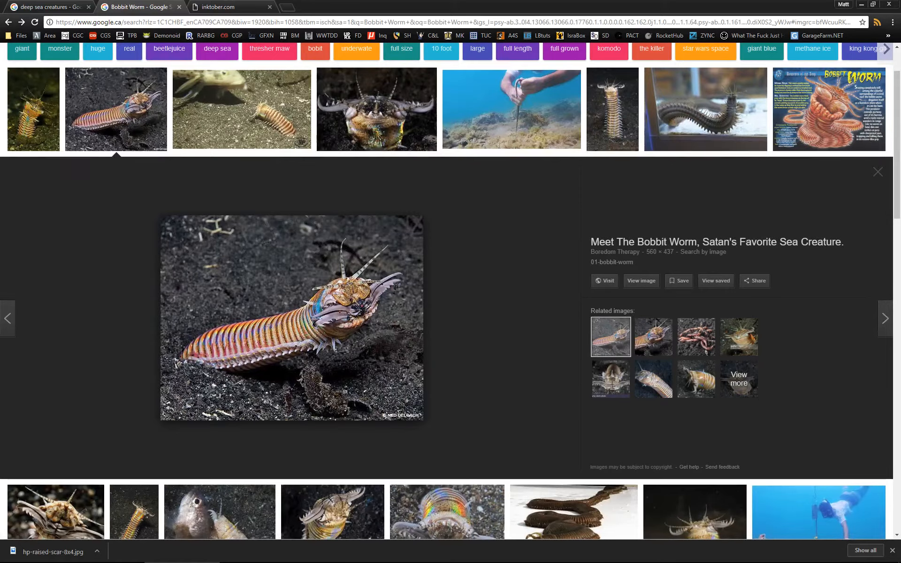
scroll(656, 221, up, 2)
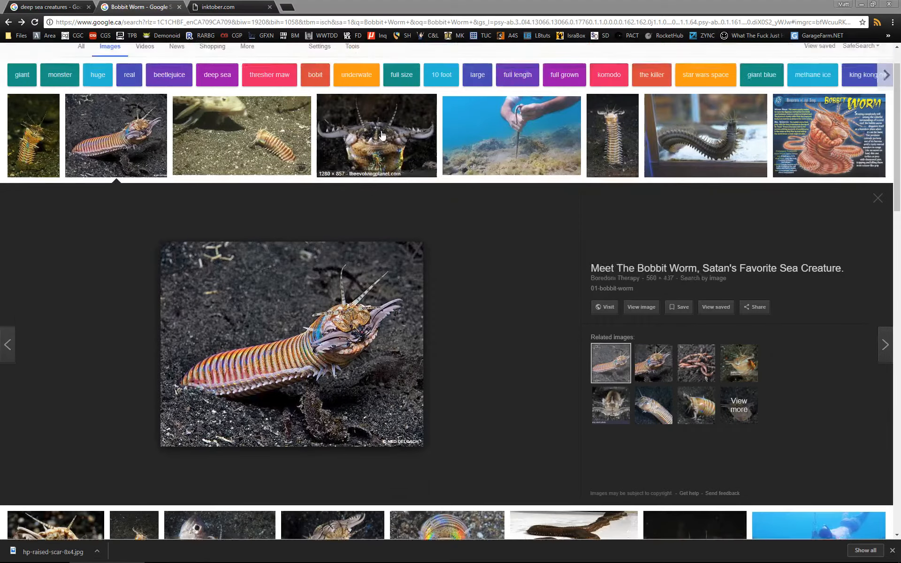
triple_click(125, 62)
text(anglerfish)
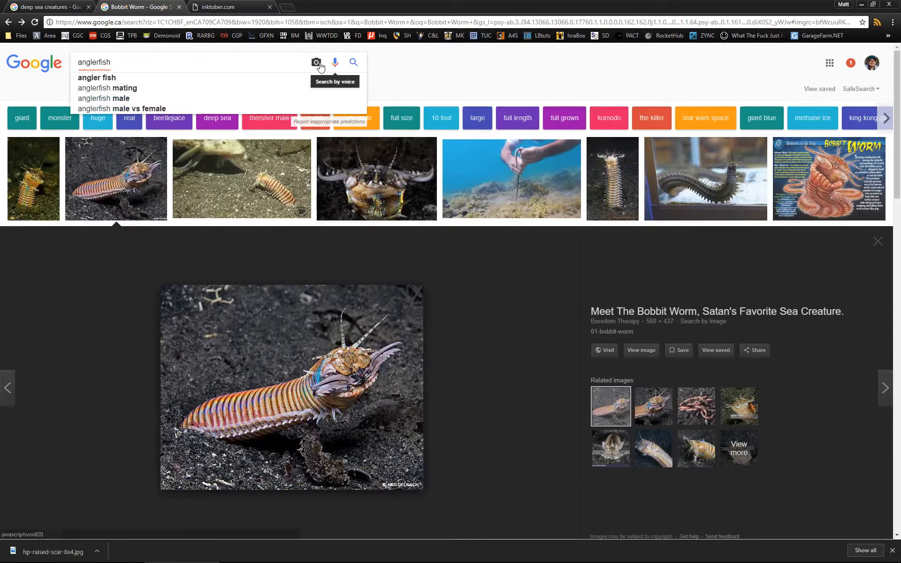
click(355, 63)
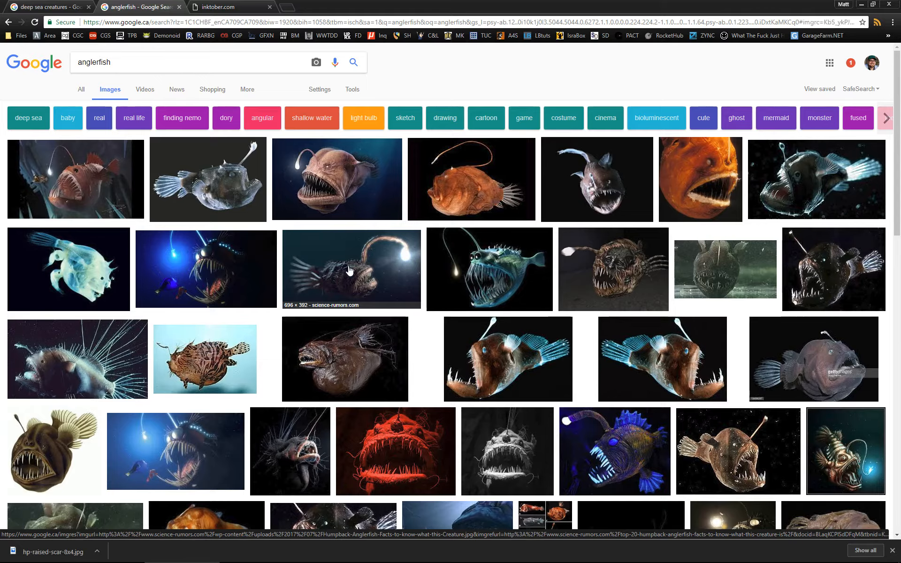
Step: Preview the humpback anglerfish with the glowing lure and the red anglerfish from "A Song About an Anglerfish"
click(320, 265)
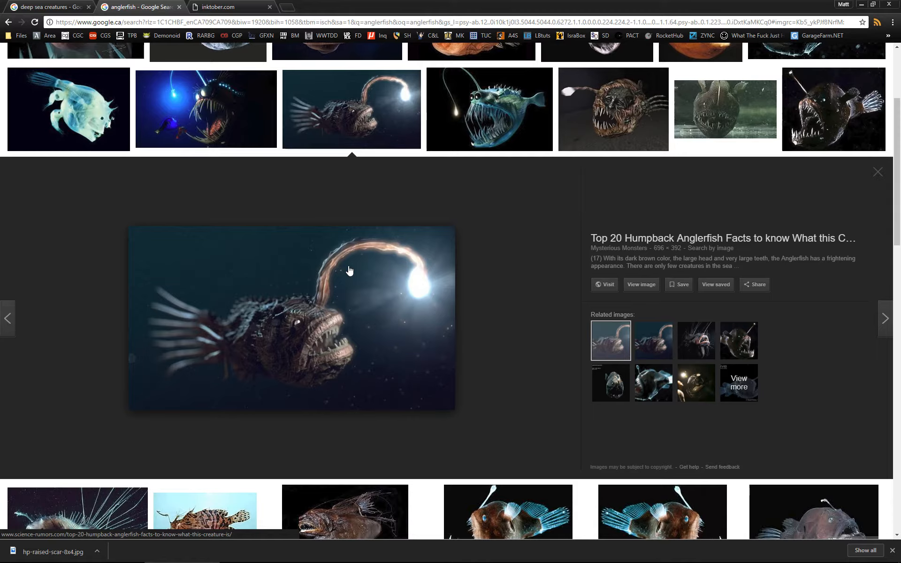
scroll(376, 228, down, 2)
scroll(376, 228, down, 4)
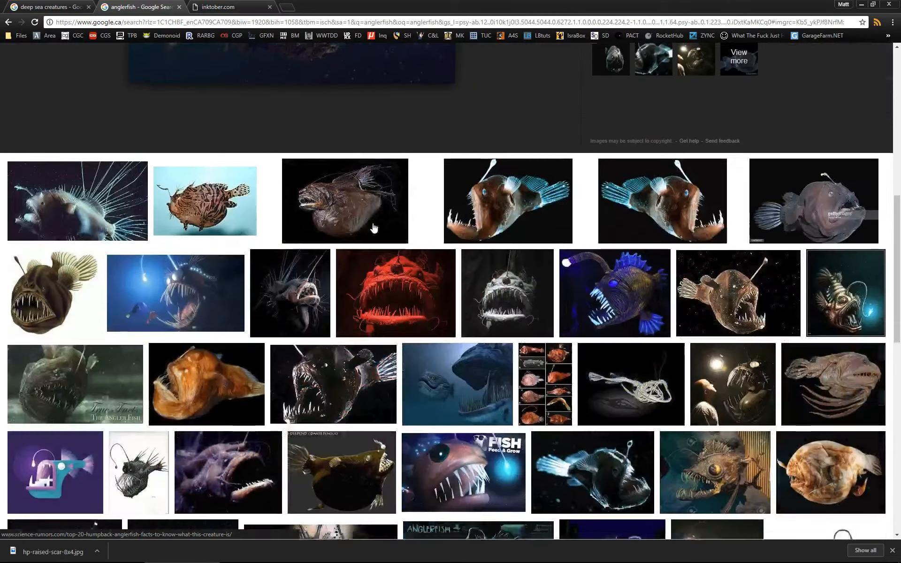
click(370, 277)
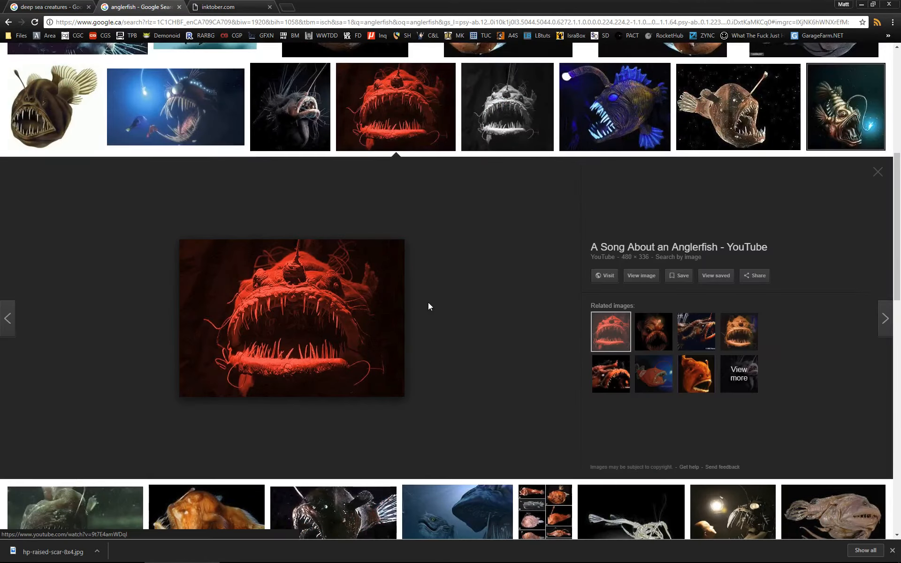
scroll(428, 306, up, 7)
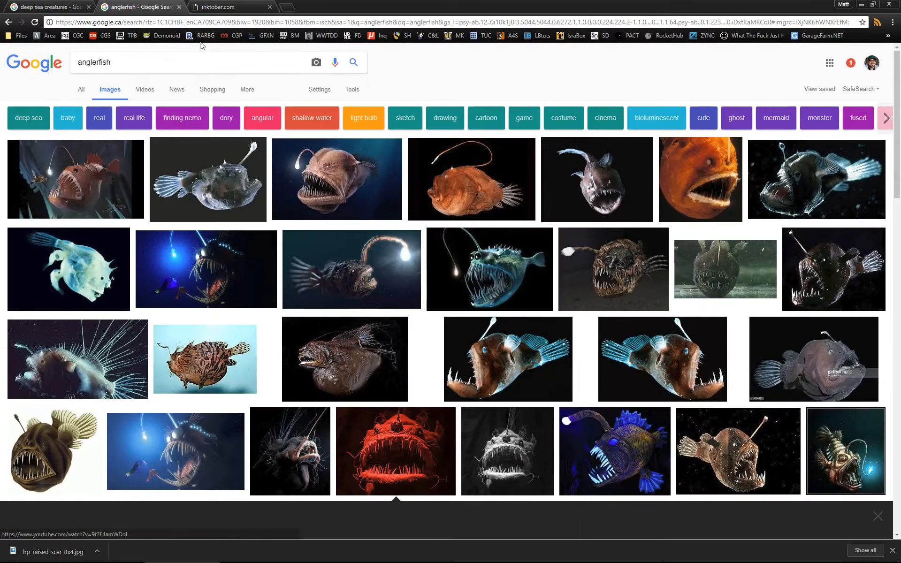
Step: Run a general web search for "anglerfish" in place of the current page address and open the Wikipedia article
right_click(188, 24)
double_click(161, 23)
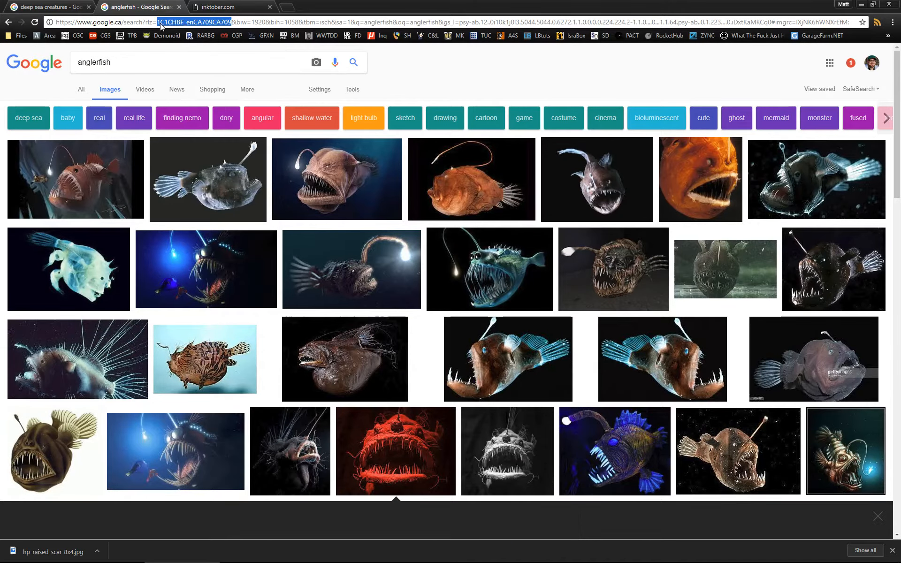
triple_click(156, 22)
right_click(156, 21)
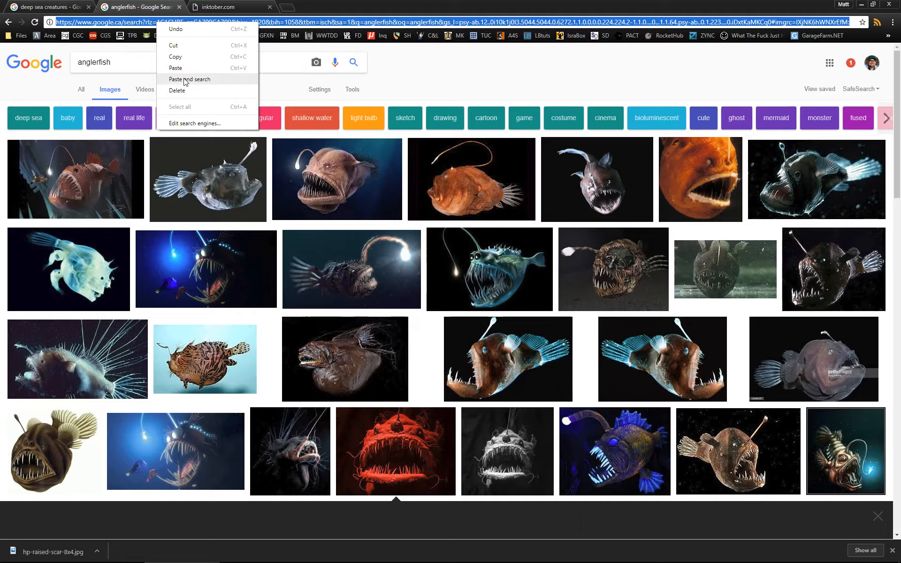
click(187, 79)
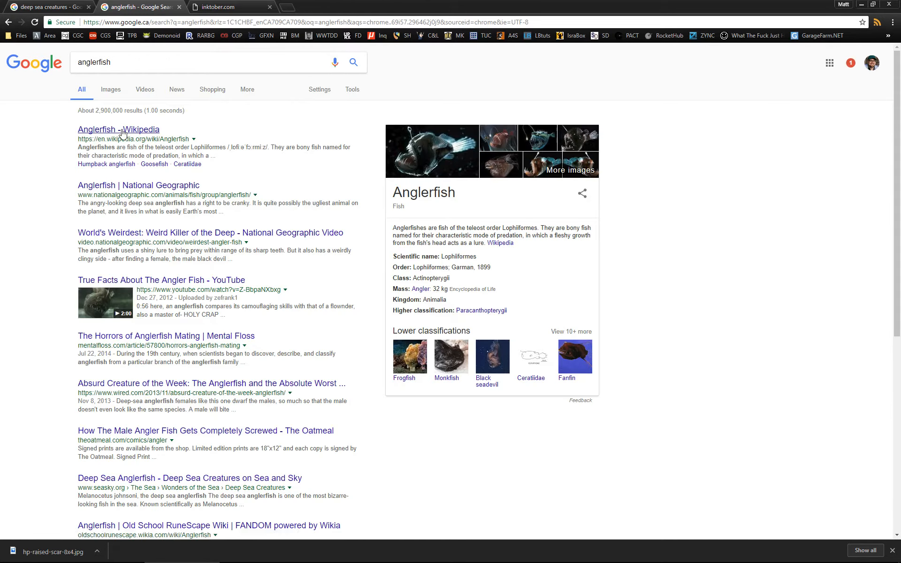
click(123, 130)
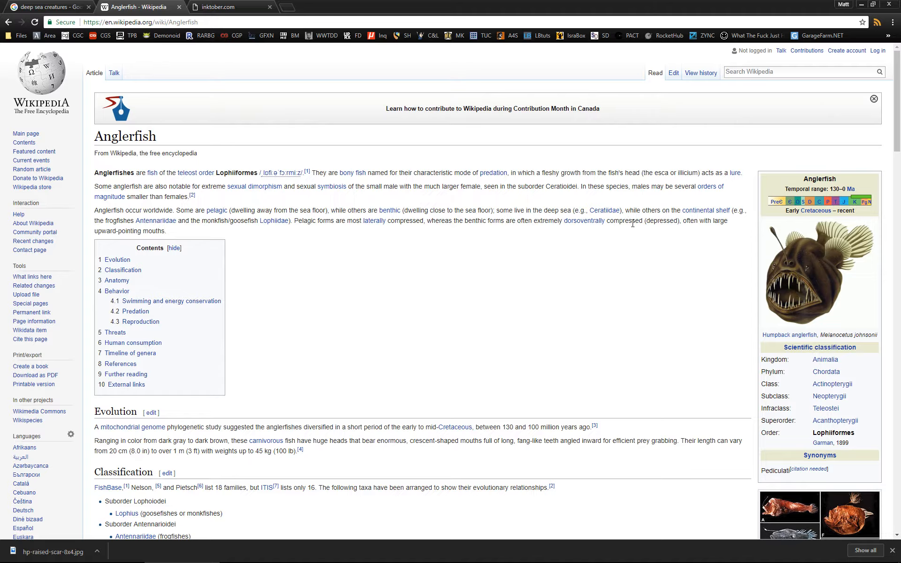
Step: Enlarge the article's composite picture of ceratioid anglerfish species A to J, examine it and return to the article
scroll(633, 243, down, 6)
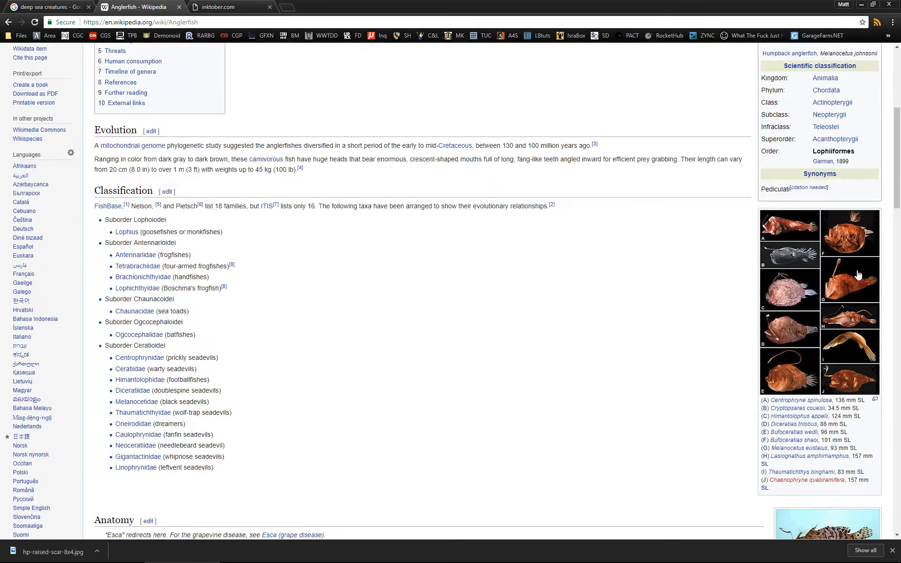
click(821, 256)
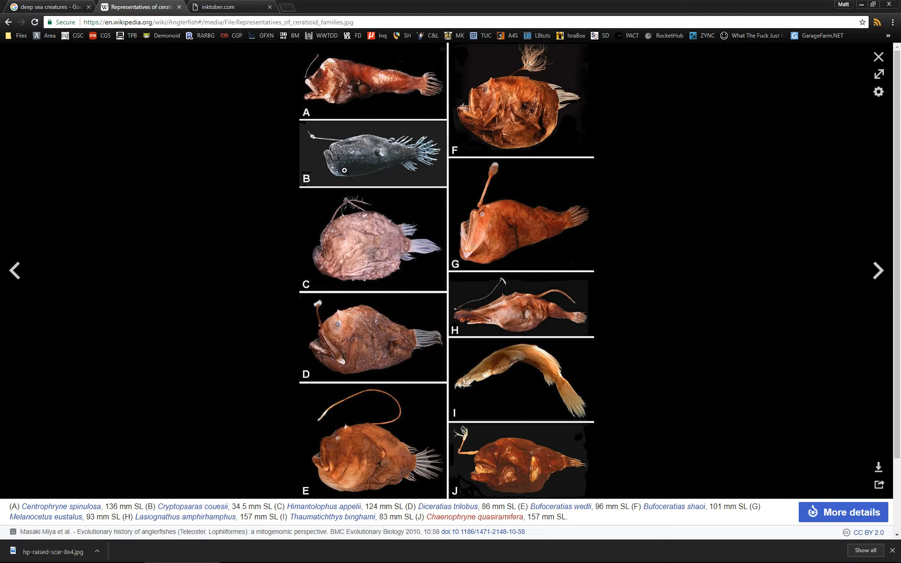
key(alt+Left)
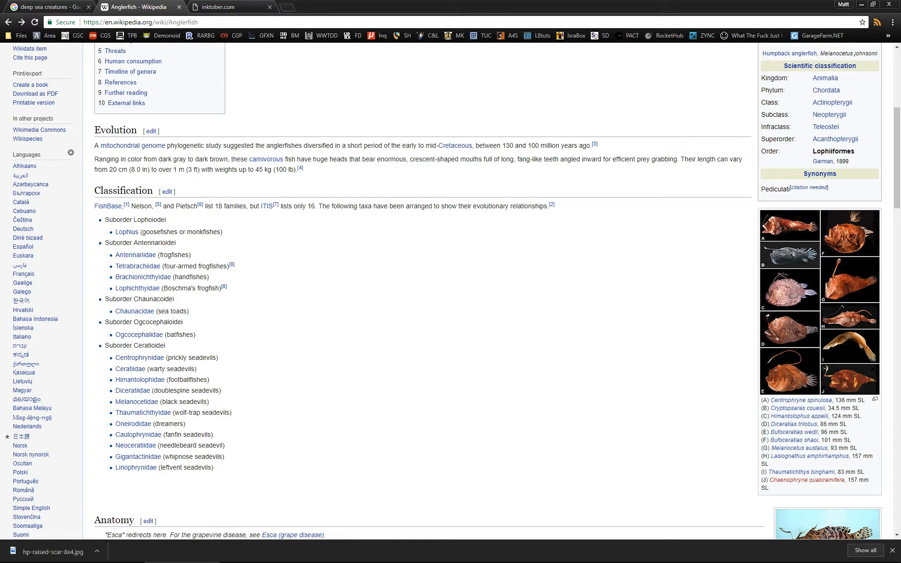
key(alt+Tab)
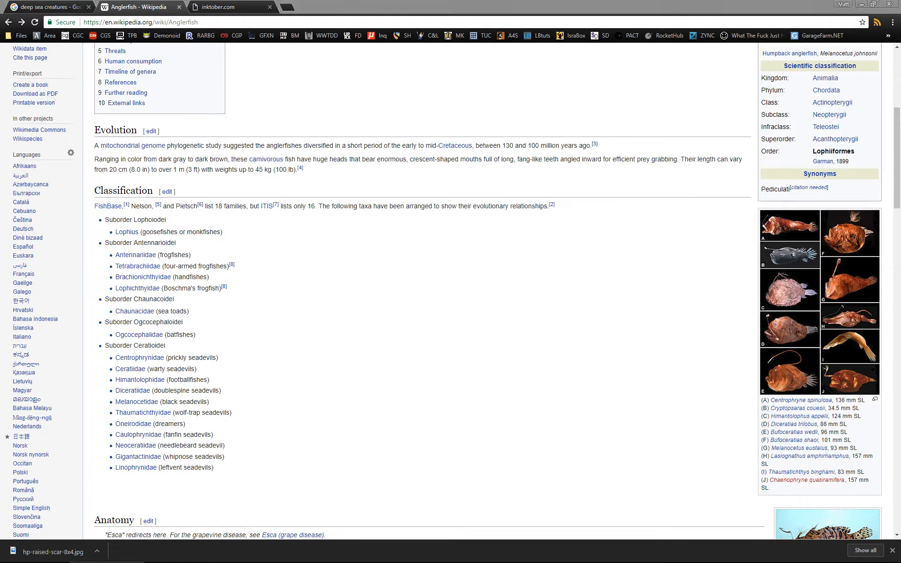
key(alt+Tab)
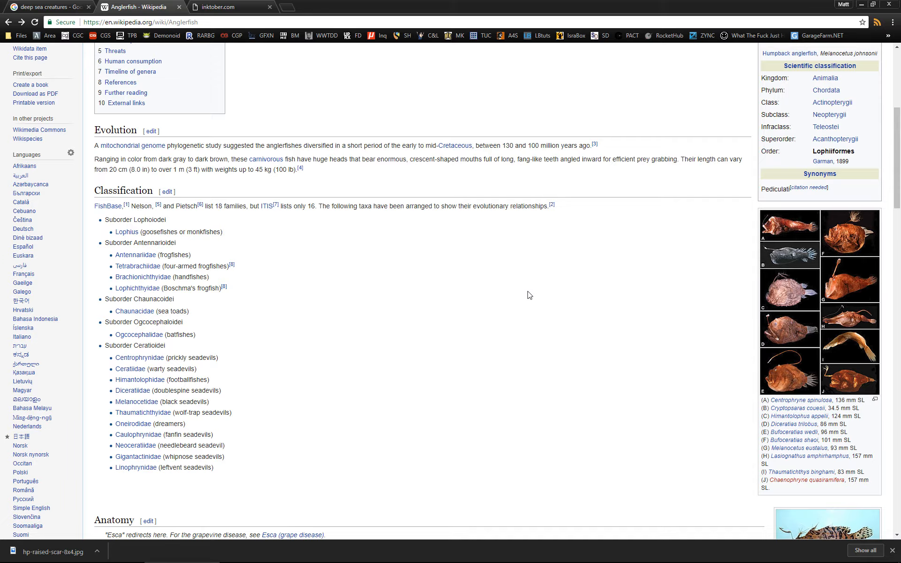
Step: Read the article's Reproduction section, highlighting the sentences on rare individuals and the capture of ceratioid anglerfish
scroll(529, 295, down, 15)
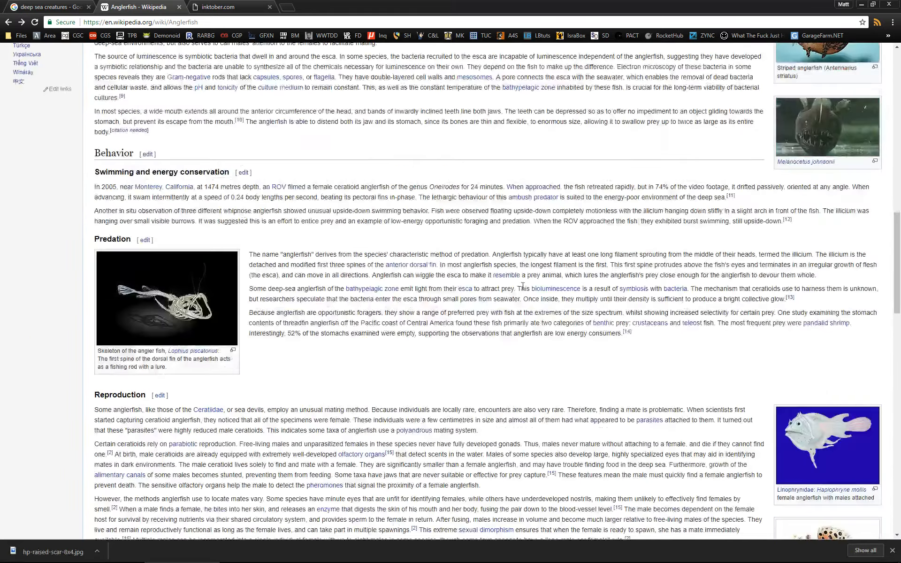
scroll(422, 282, down, 4)
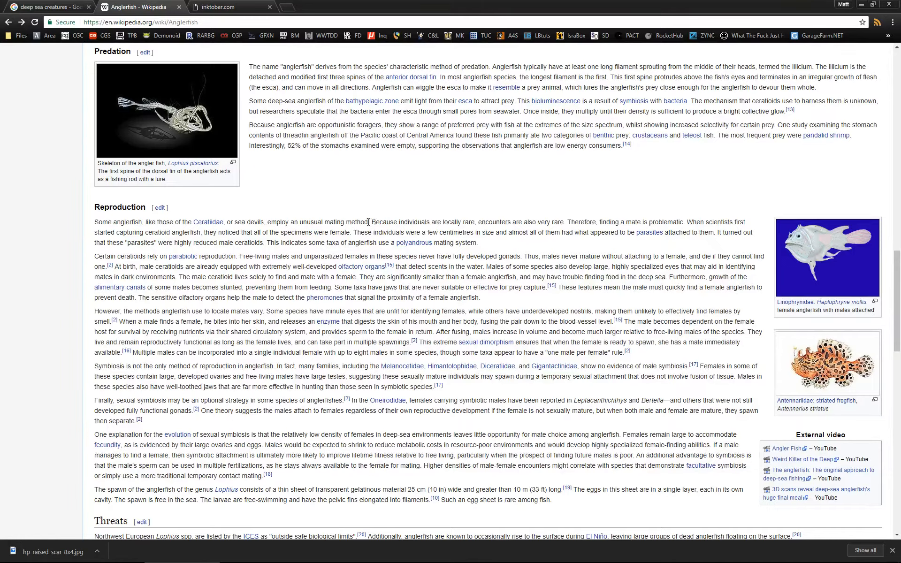
drag(379, 223, 480, 231)
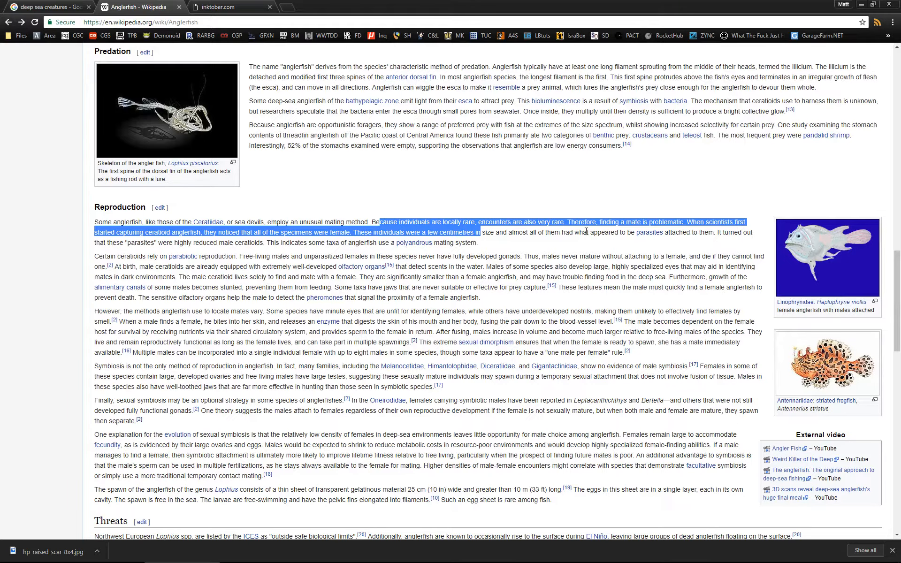
Step: Go back to the anglerfish web results, search for "Lamprey mouth" and show the image results
key(alt+Left)
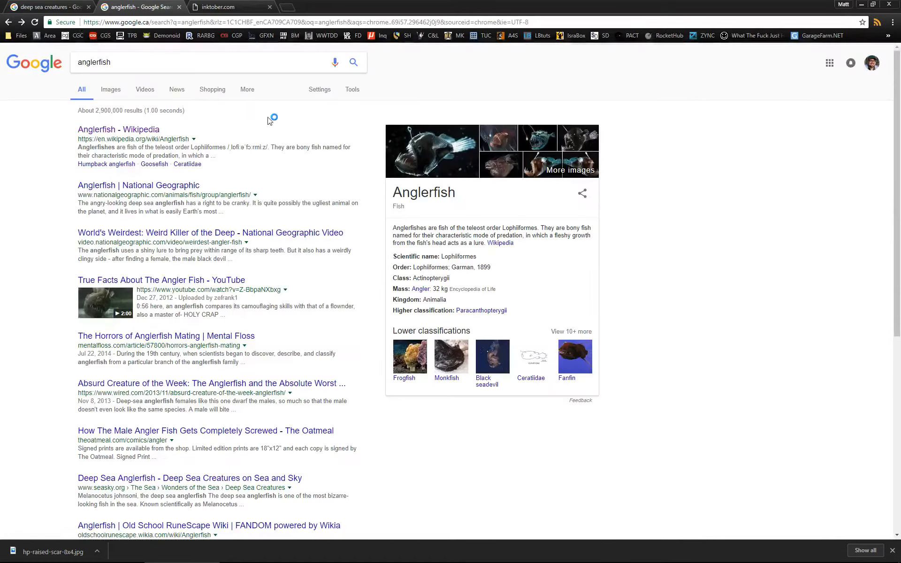
click(121, 62)
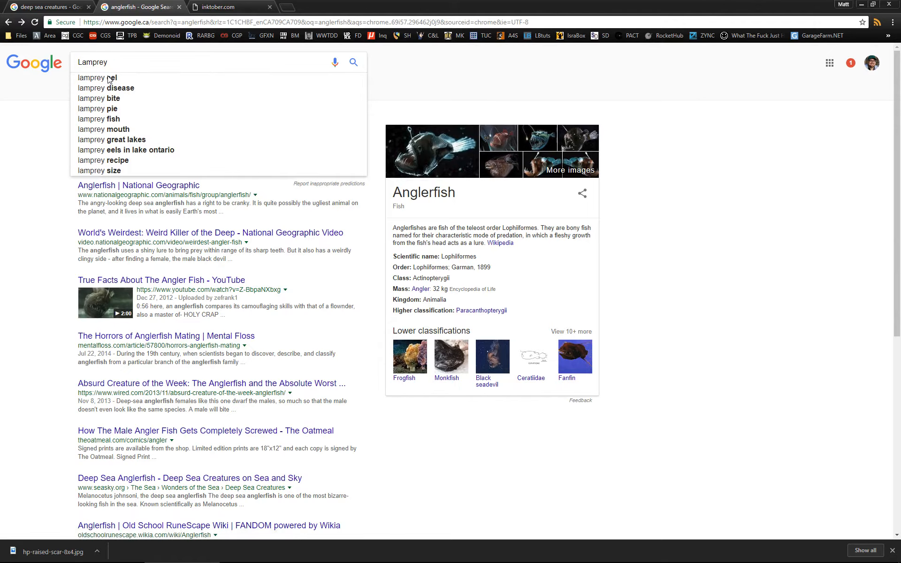
text(mouth)
key(Return)
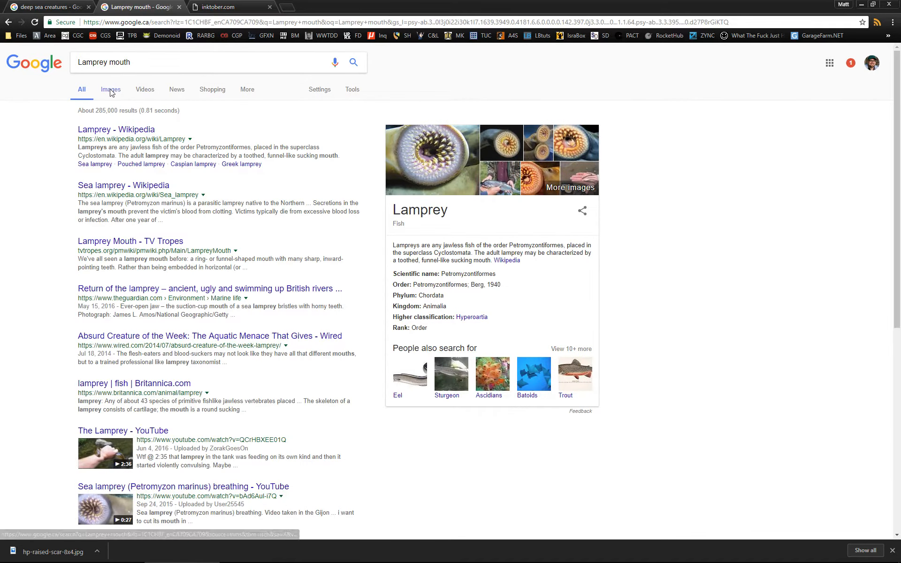
click(111, 89)
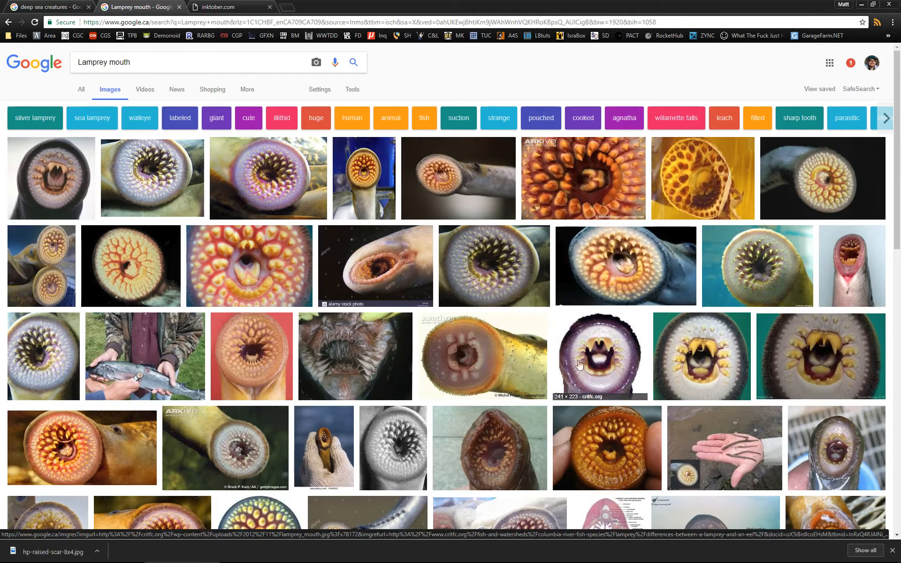
Step: Browse the lamprey mouth images, enlarging the BBC Earth close-up and the pale Pinterest lamprey with its mouth full of teeth
scroll(579, 365, down, 2)
click(68, 345)
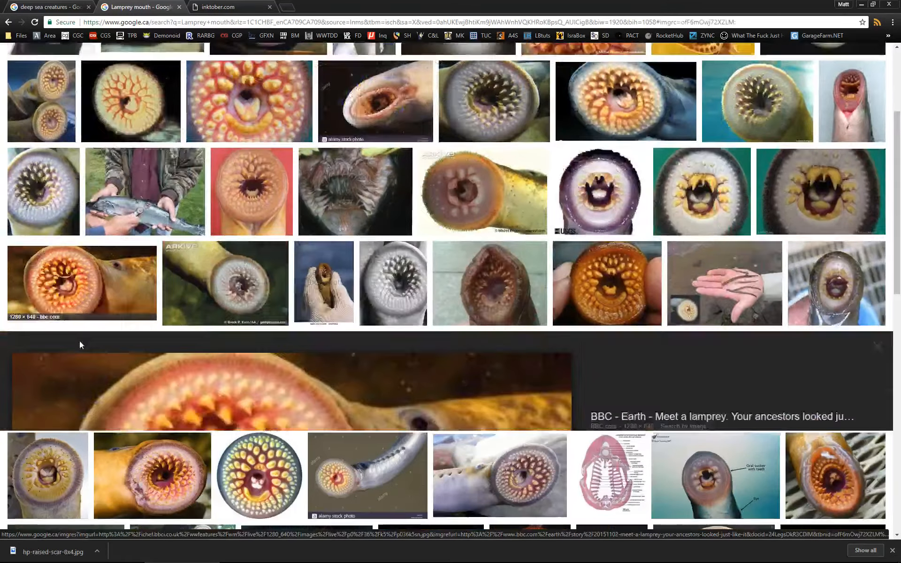
scroll(476, 279, down, 4)
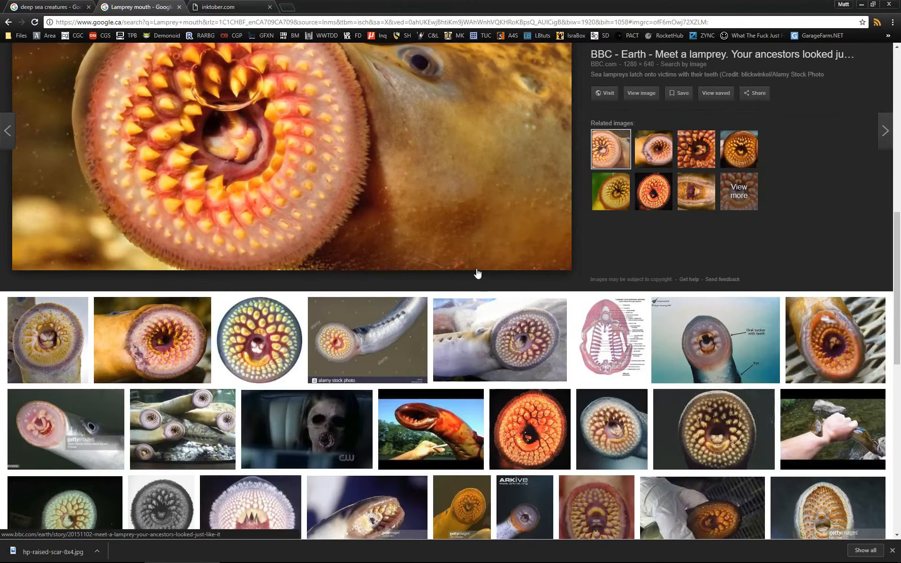
scroll(476, 271, down, 4)
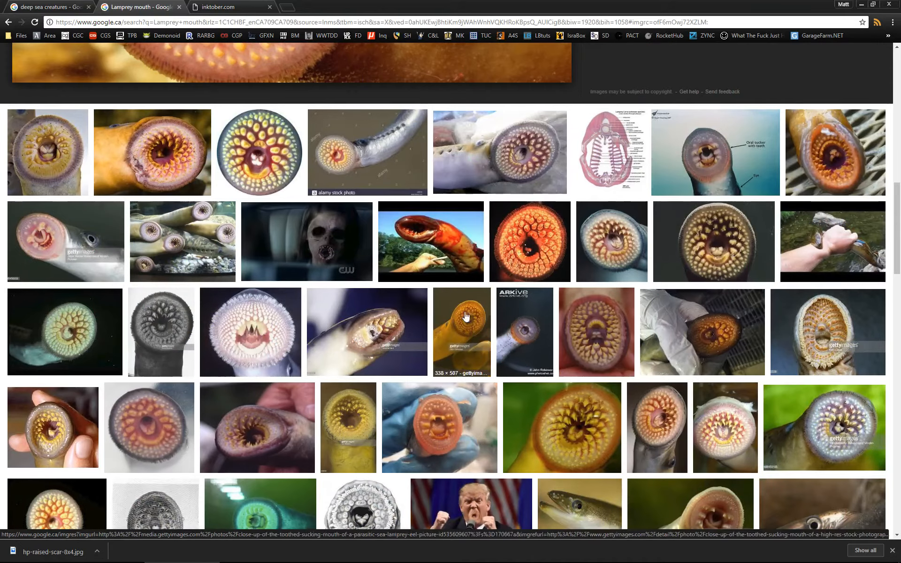
click(282, 331)
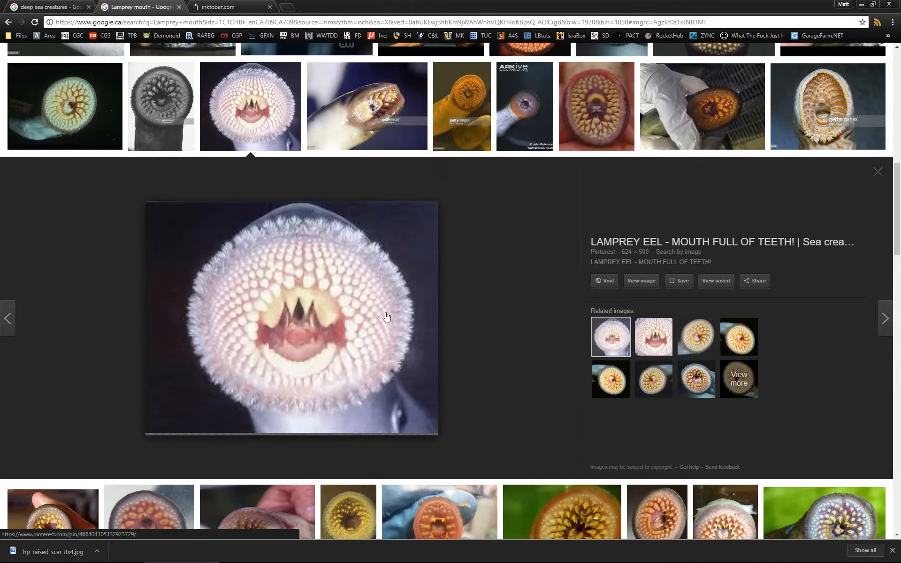
scroll(381, 295, up, 2)
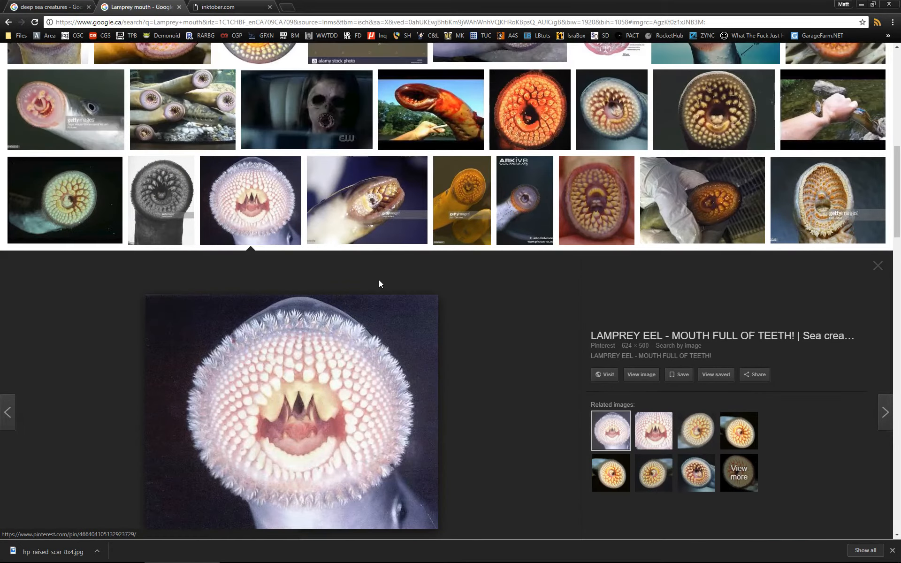
Step: Replace the image search with "cute fish"
scroll(382, 279, up, 10)
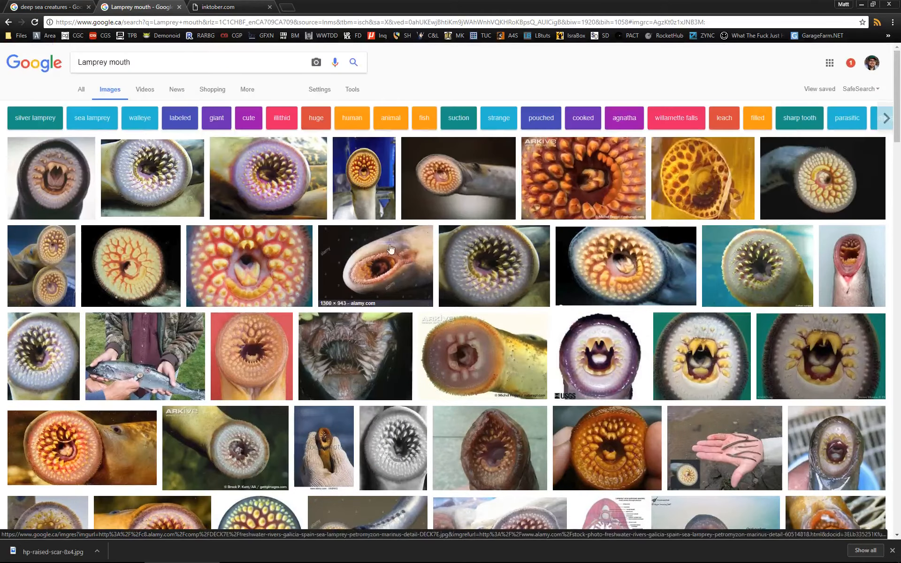
triple_click(155, 64)
text(c)
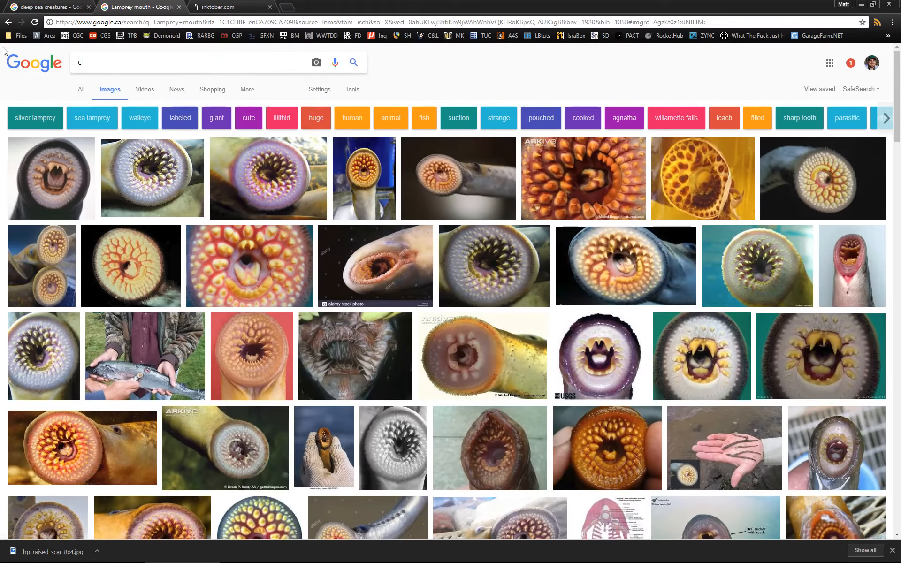
text(ute fish)
key(Return)
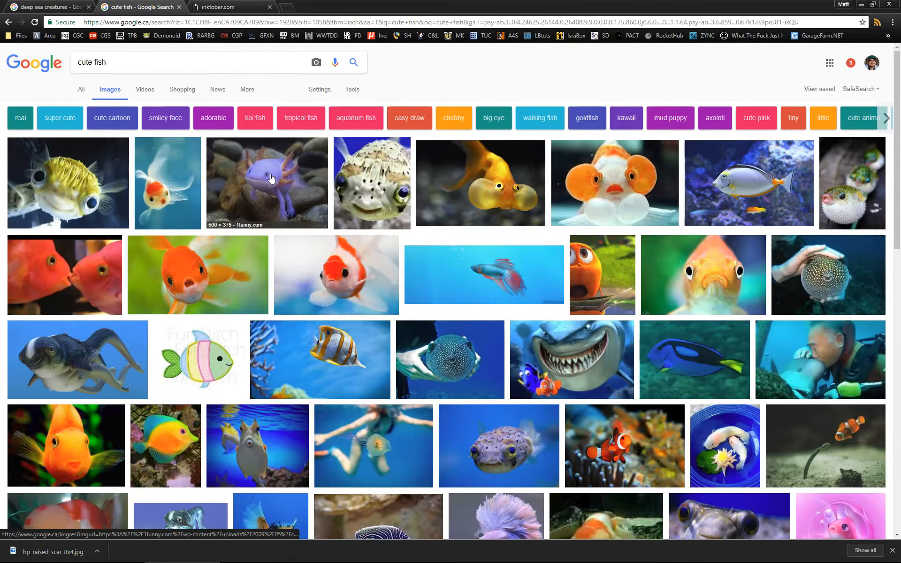
Step: Preview the yellow porcupinefish, axolotl and bubble-eye goldfish pictures, finishing on the smiling spotted porcupine fish
click(265, 186)
click(68, 108)
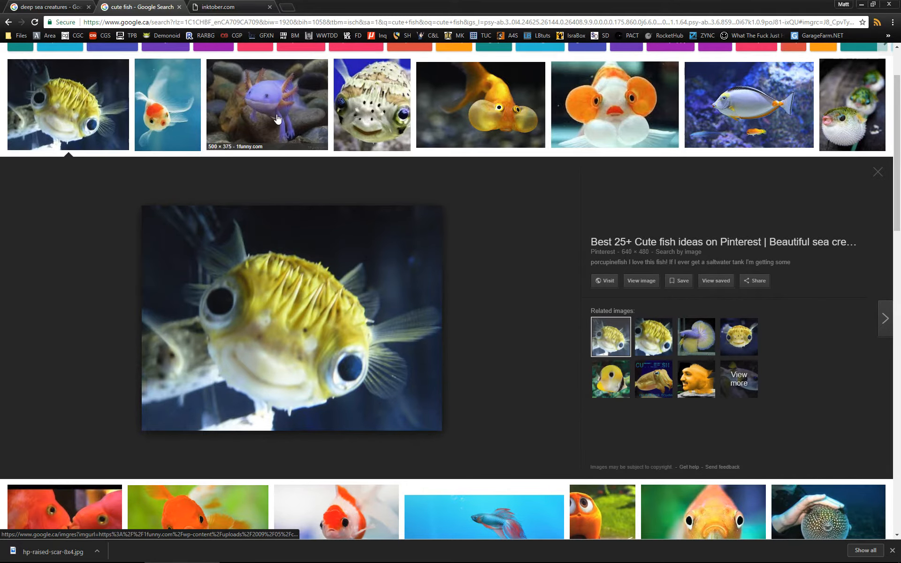
click(277, 118)
click(407, 112)
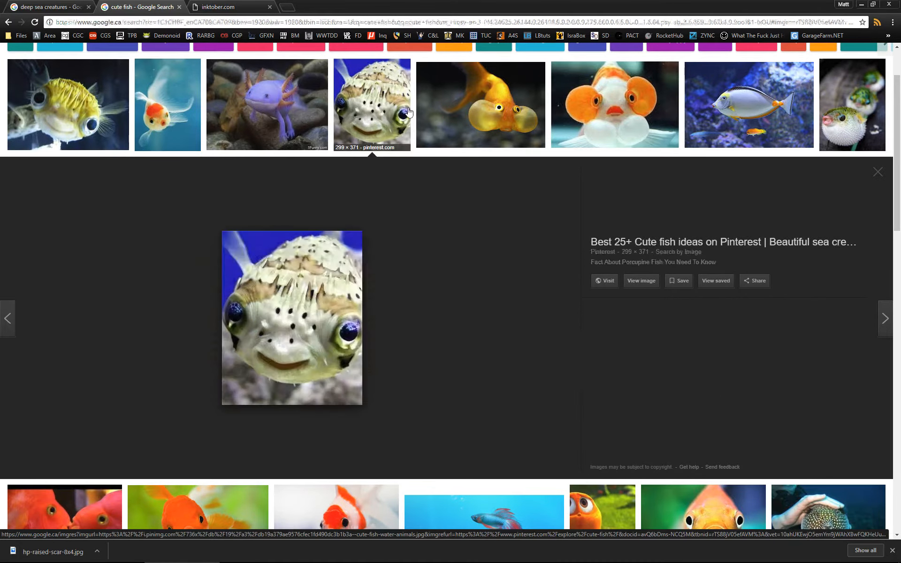
click(472, 106)
click(553, 106)
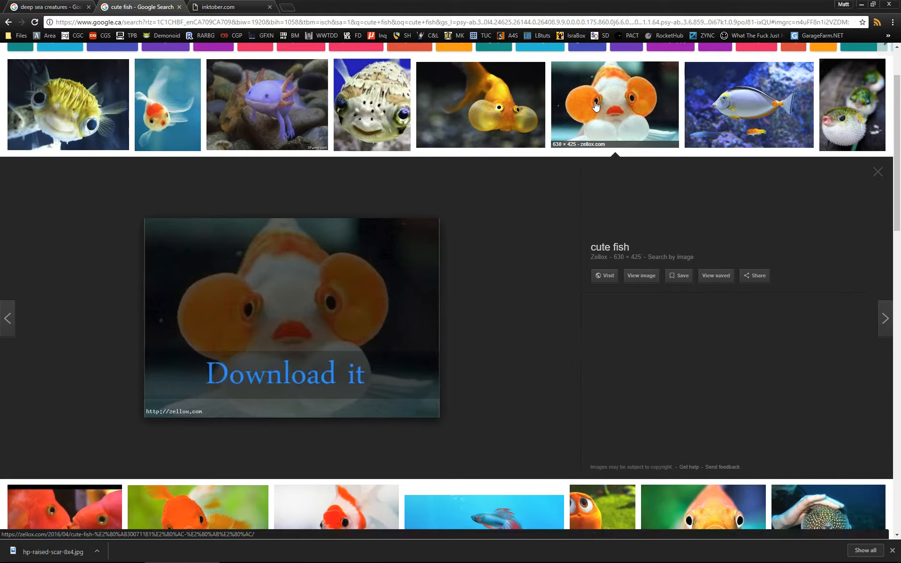
click(376, 117)
scroll(371, 301, up, 1)
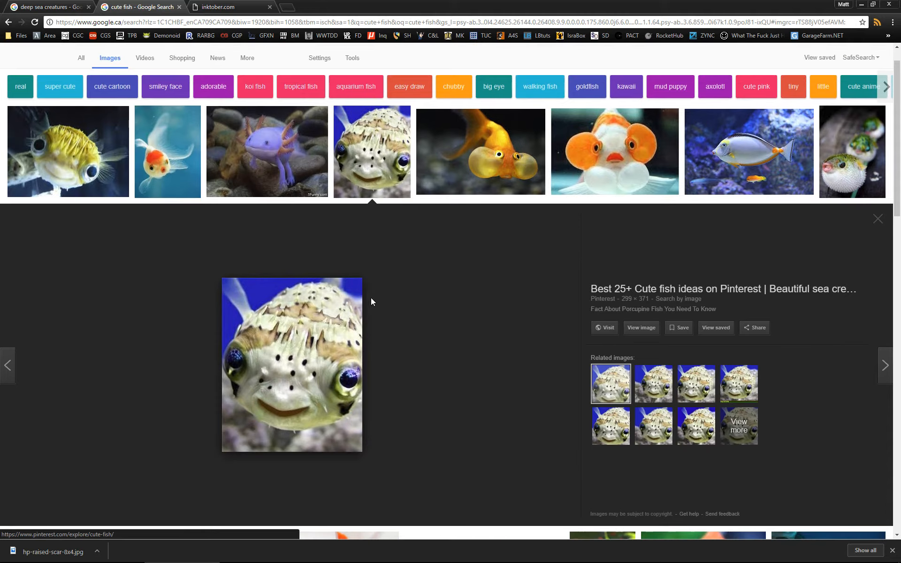
scroll(310, 357, up, 1)
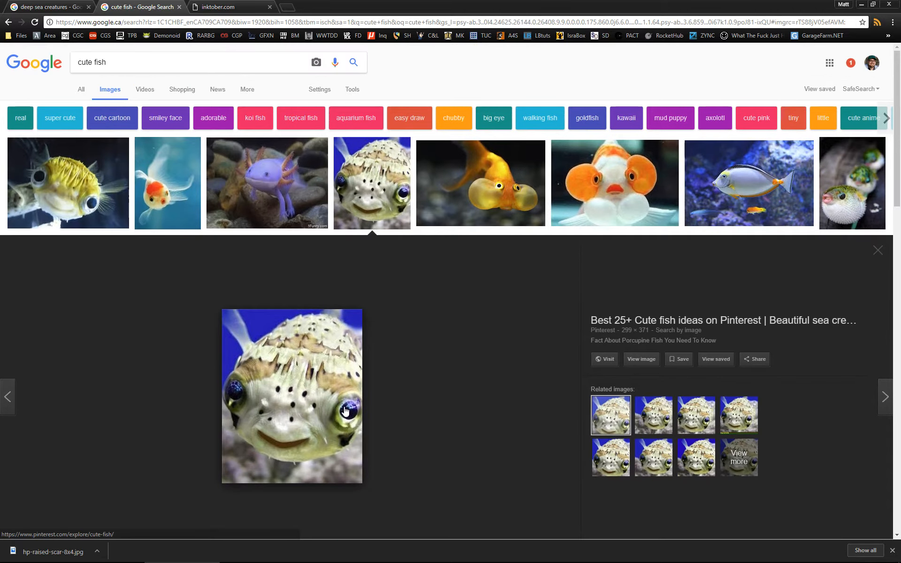
Step: Search the images for the suggested phrase "close encounters of the third kind alien"
drag(108, 66, 44, 68)
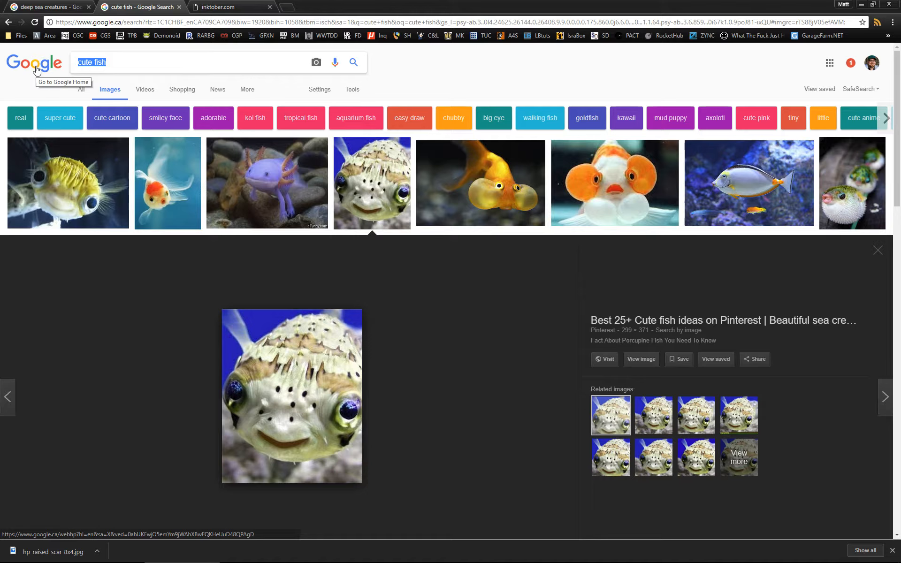
text(close encou)
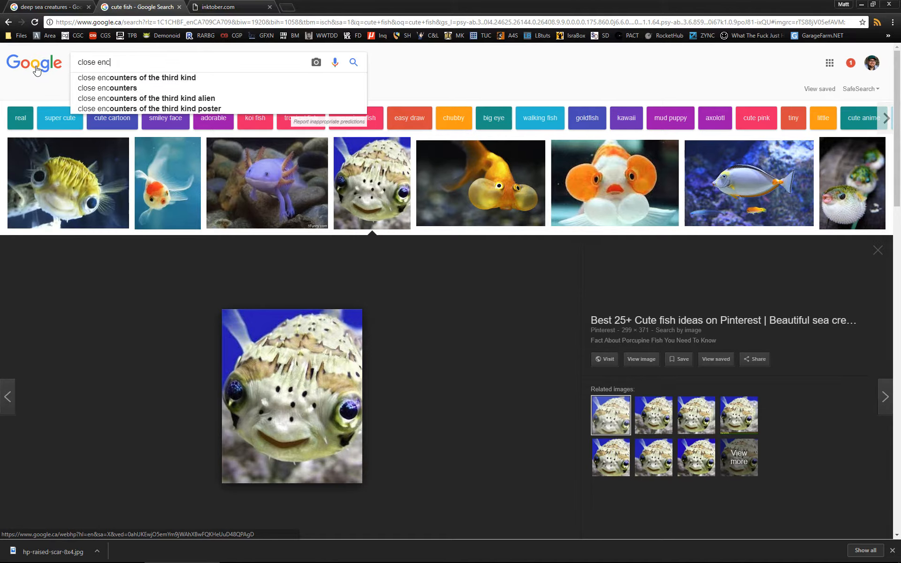
key(Down)
key(Down)
key(Down)
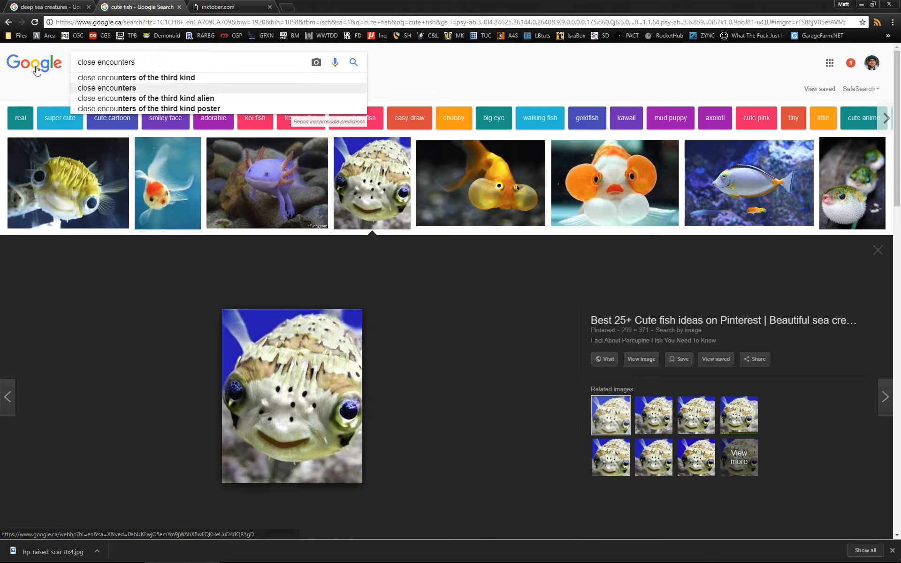
key(Return)
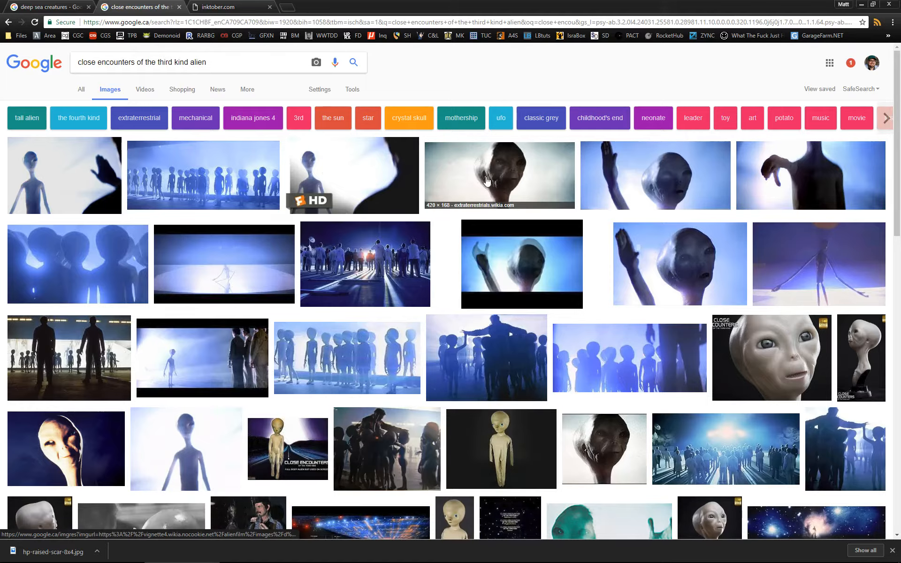
Step: Enlarge the grey alien head still from Alien Wiki and the raised-hand alien picture from ew.com
click(488, 180)
scroll(436, 314, down, 3)
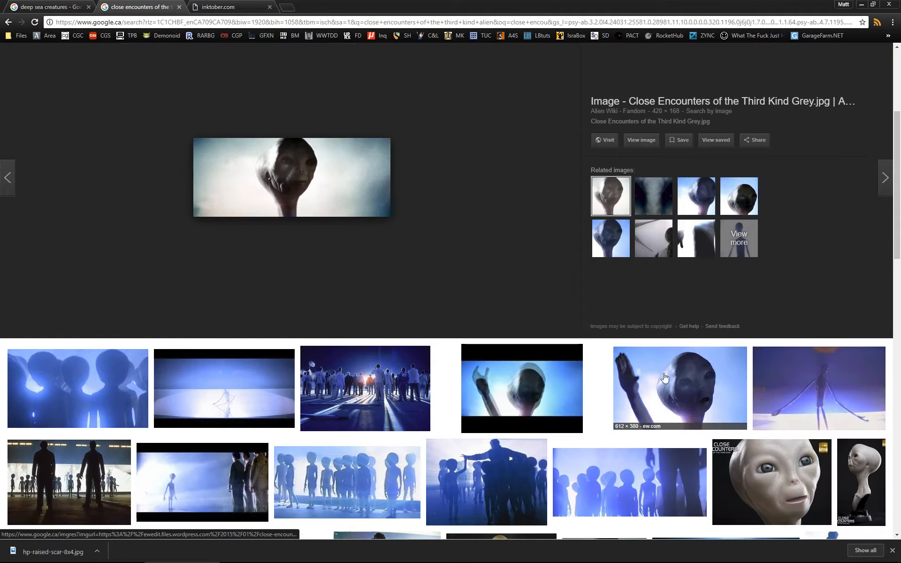
click(667, 378)
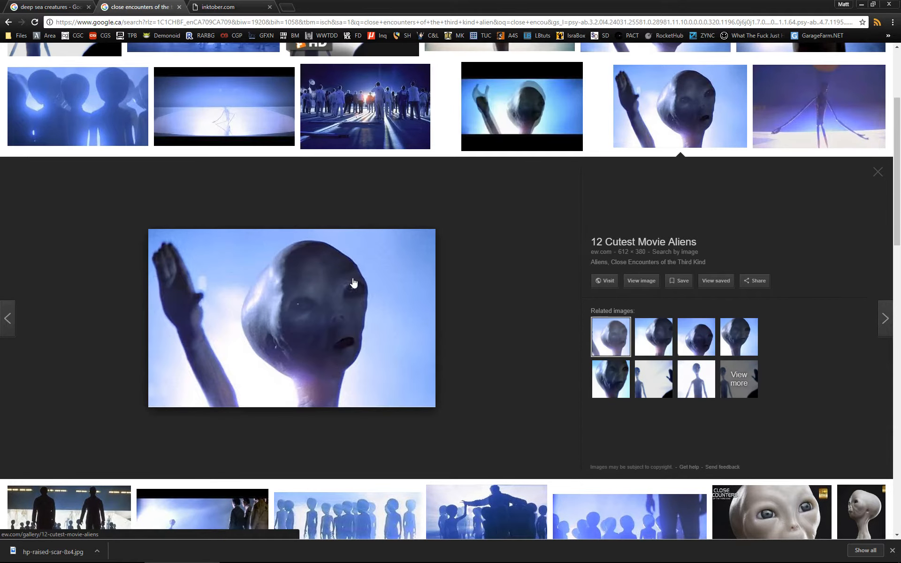
scroll(185, 201, up, 4)
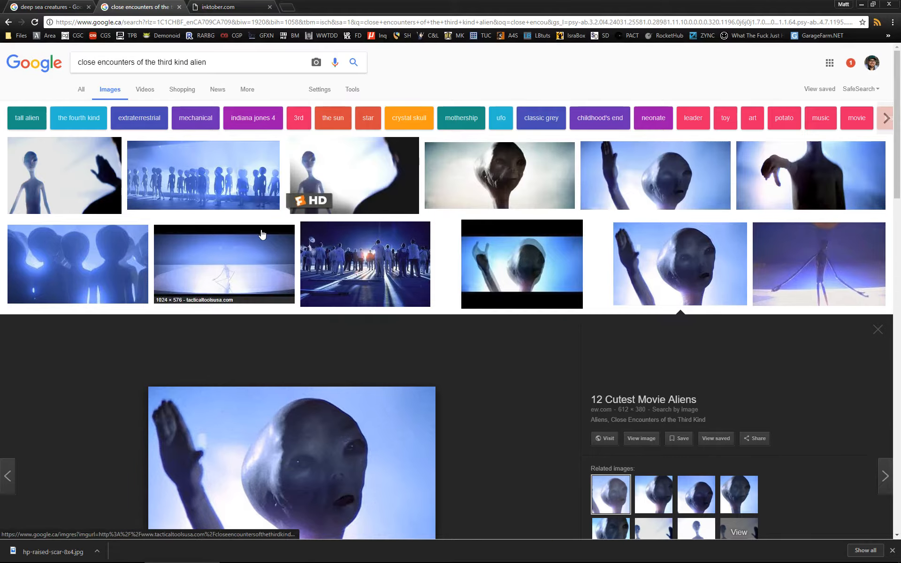
Step: Return to the cute fish images and enlarge the Subnautica Cute Fish and the scuba diver kissing a fish
key(alt+Left)
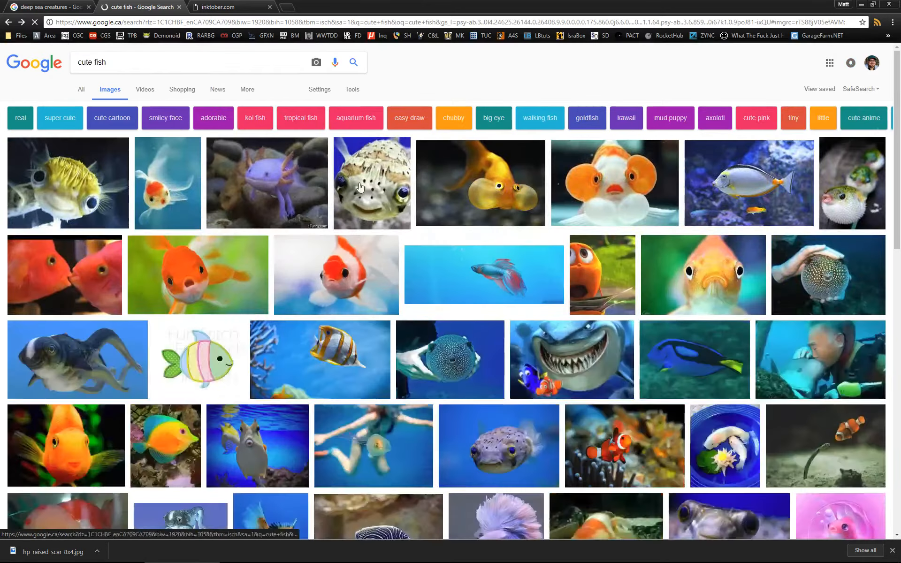
scroll(378, 259, down, 6)
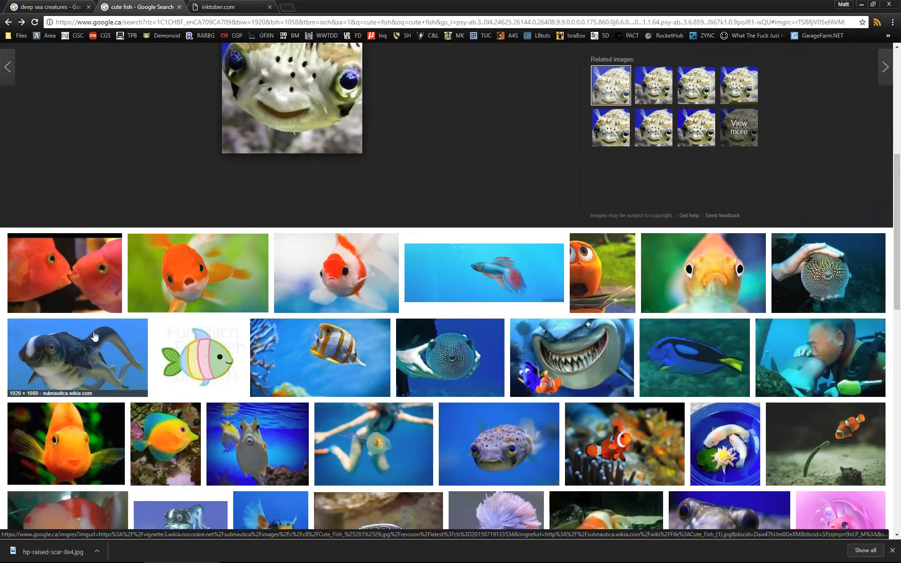
click(109, 329)
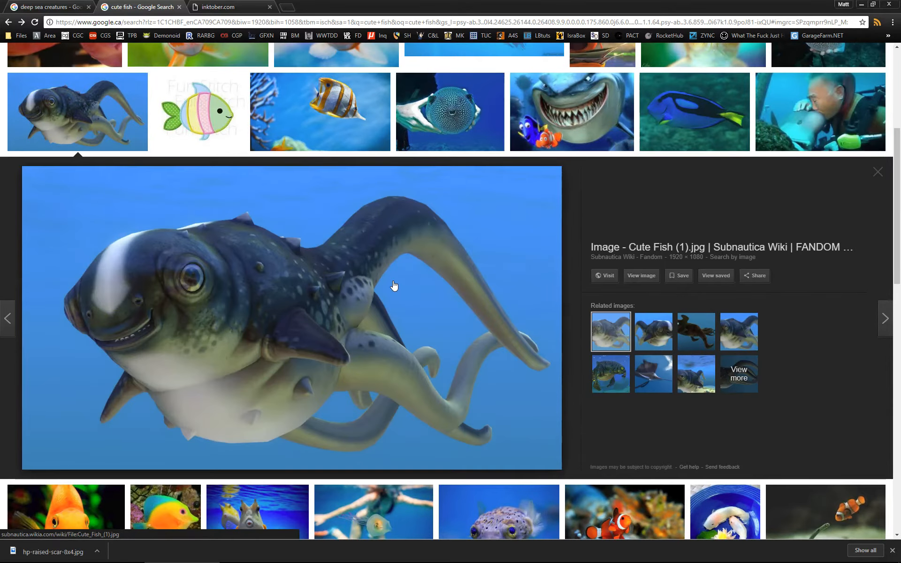
click(808, 124)
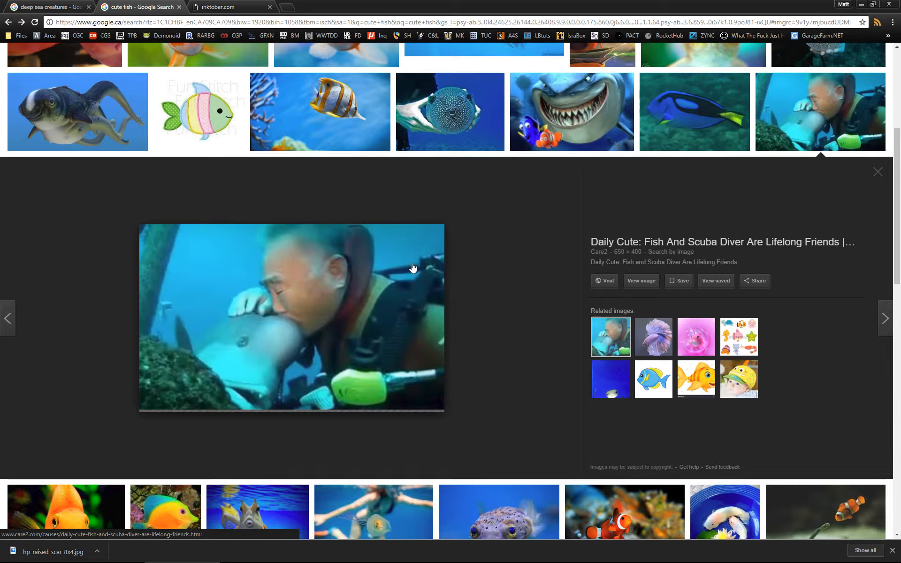
scroll(415, 265, down, 3)
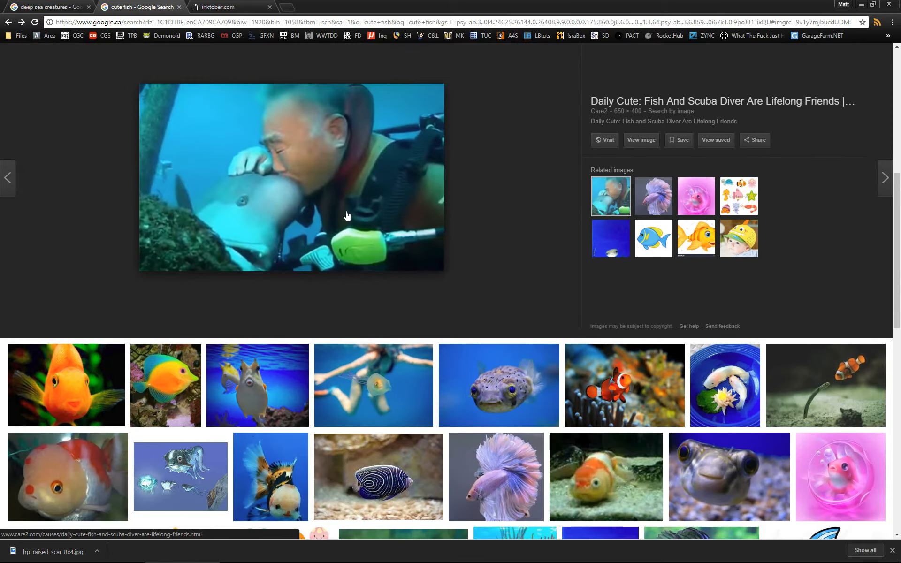
Step: Search the images for "goblin shark" and enlarge the pink goblin shark lying on wooden planks
scroll(348, 215, up, 8)
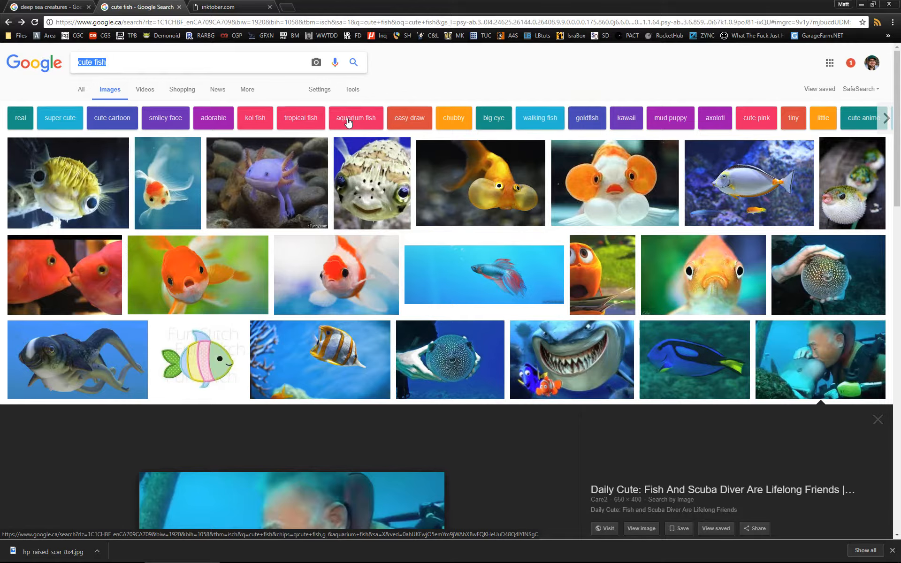
text(goblin shark)
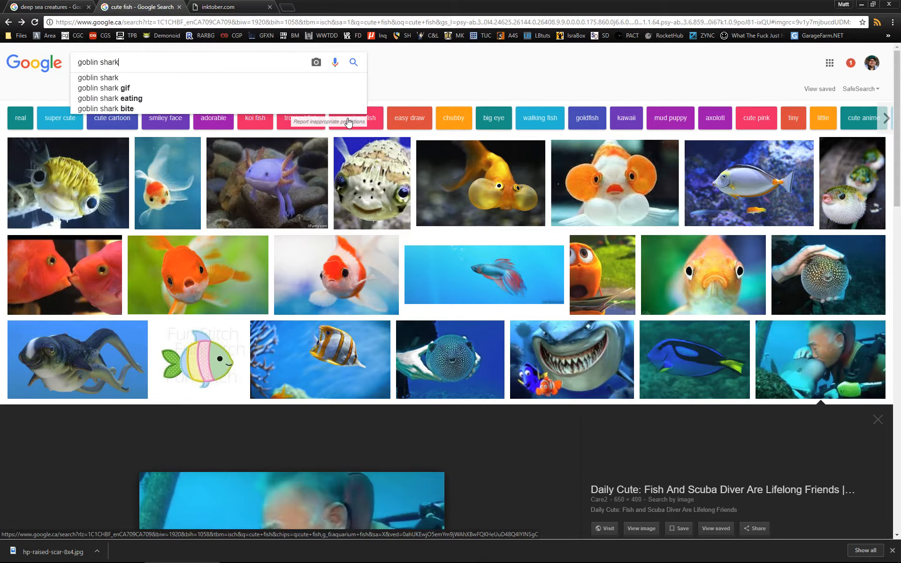
key(Return)
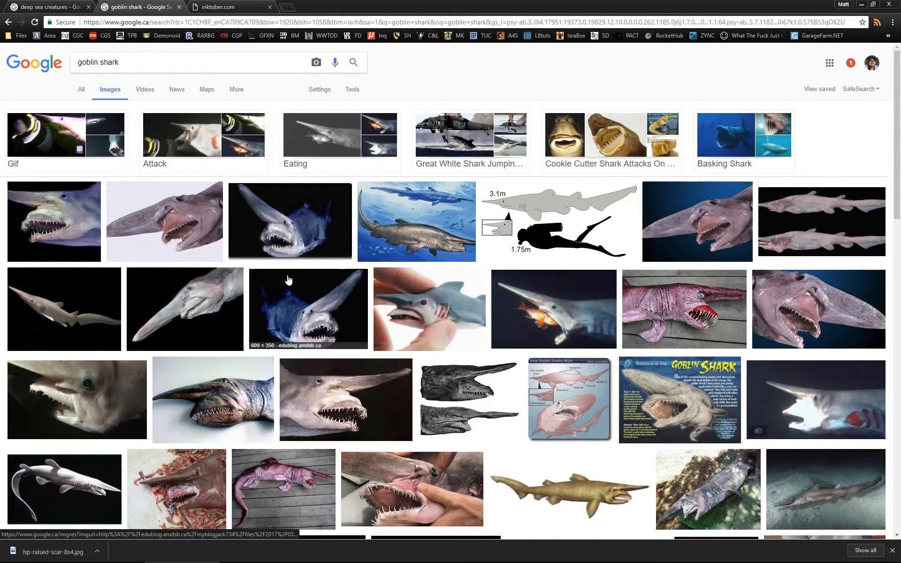
click(682, 319)
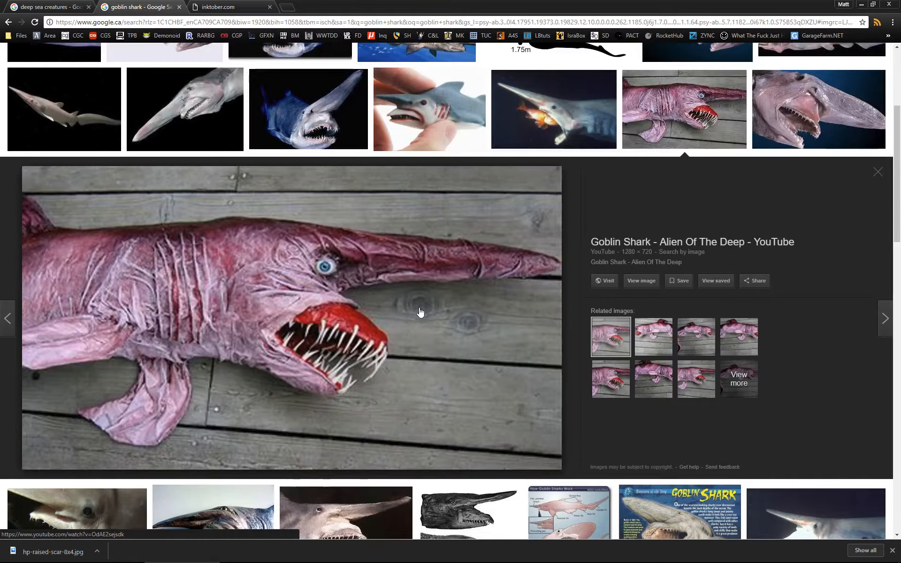
scroll(804, 161, up, 1)
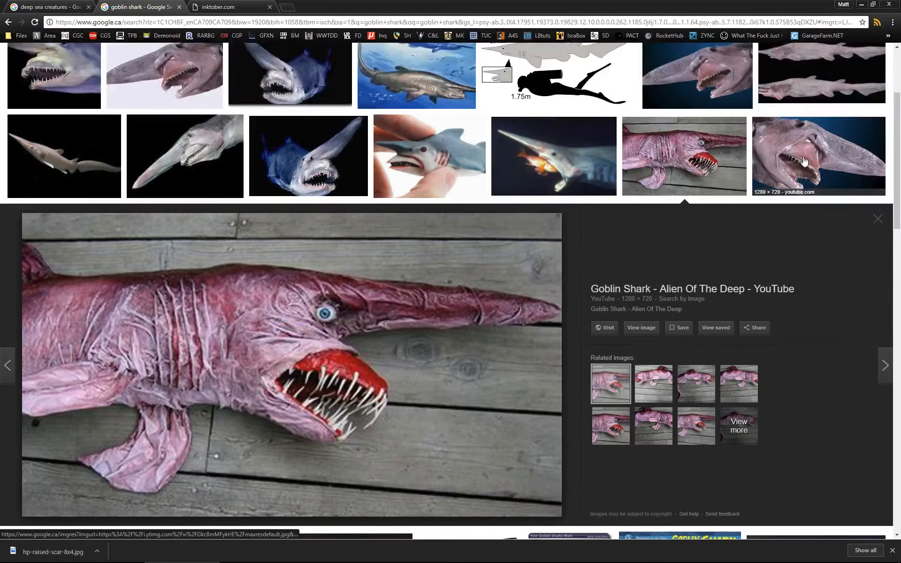
scroll(177, 124, up, 3)
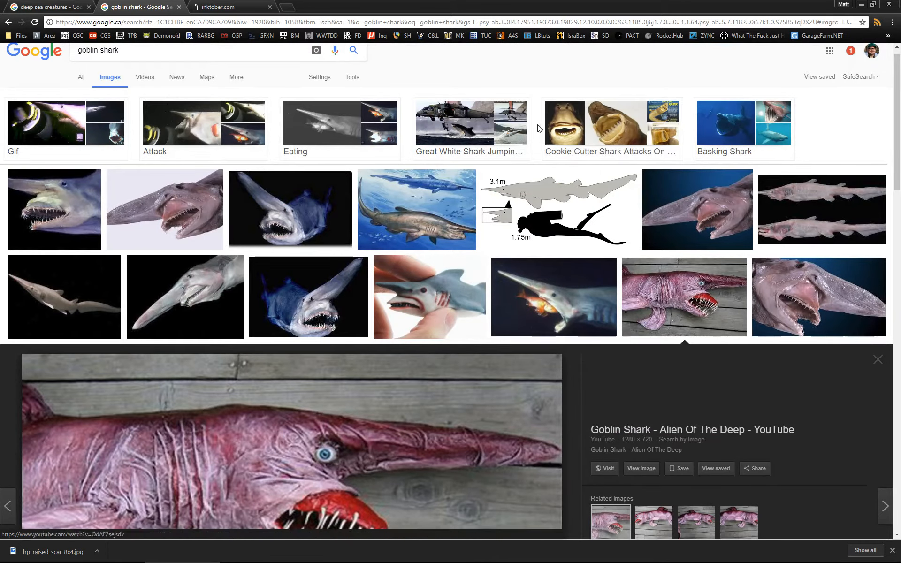
Step: Open the related cookie cutter shark attacks search, shorten it to "cookie cutter shark" and enlarge the picture of two shark heads
click(575, 158)
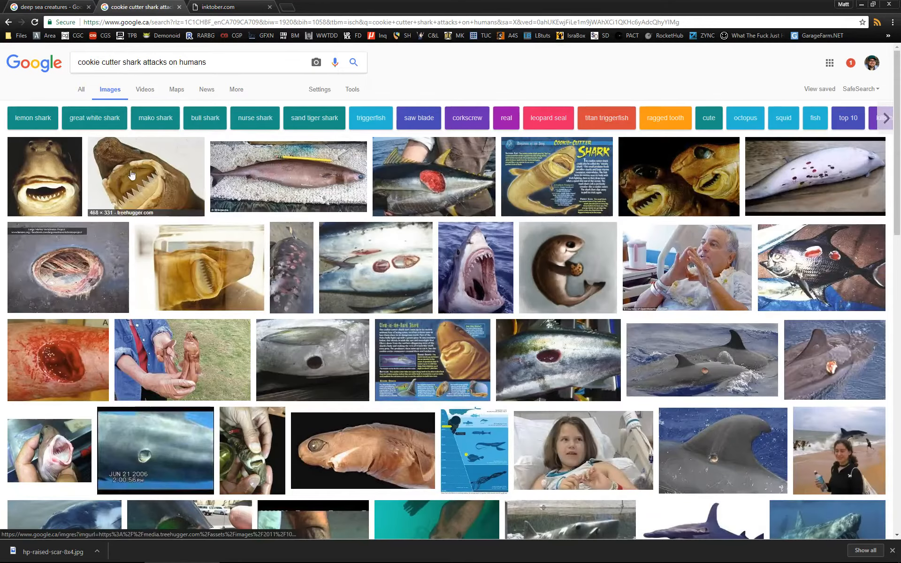
drag(142, 62, 238, 62)
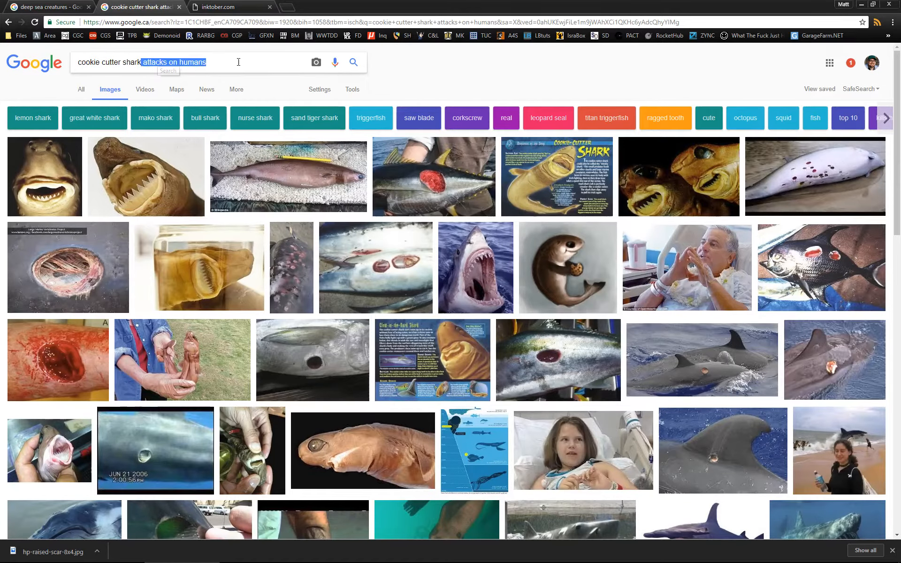
key(BackSpace)
key(Return)
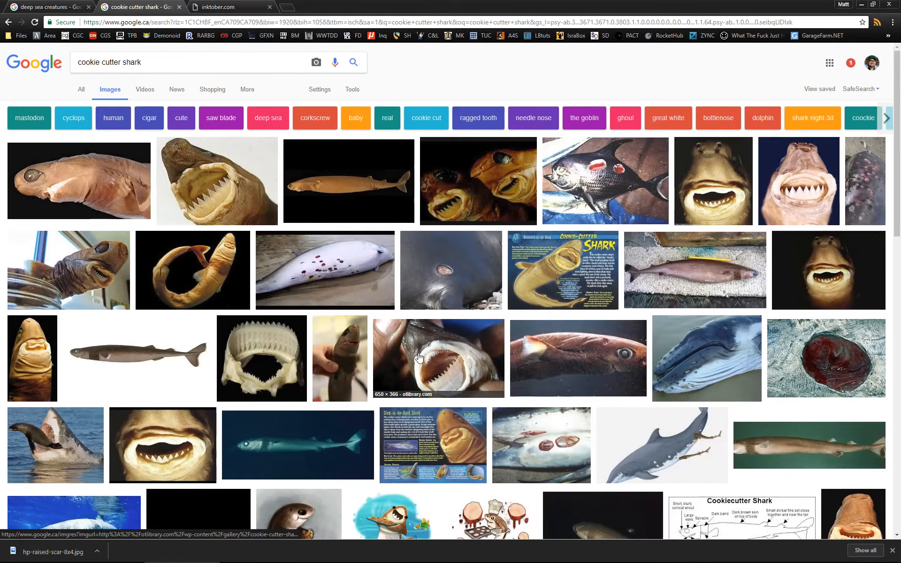
click(224, 190)
click(474, 122)
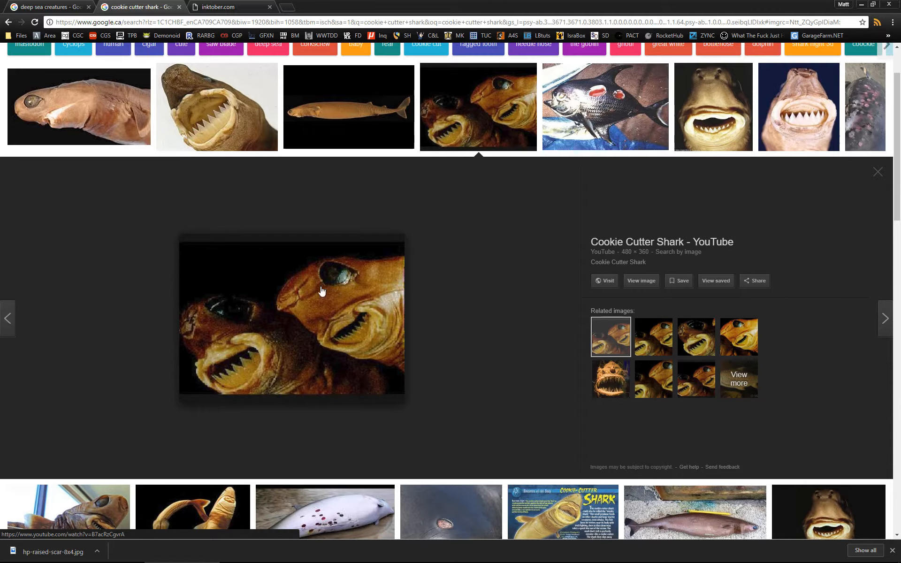
Step: Compare the related close-up of one cookie cutter shark head with the two-headed picture and enlarge the skin covered in bite wounds
click(705, 347)
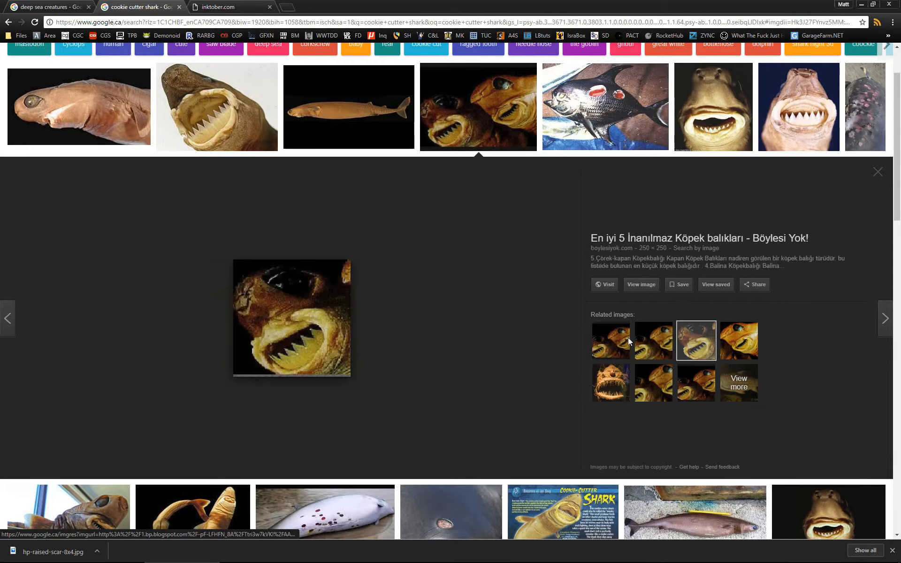
click(655, 346)
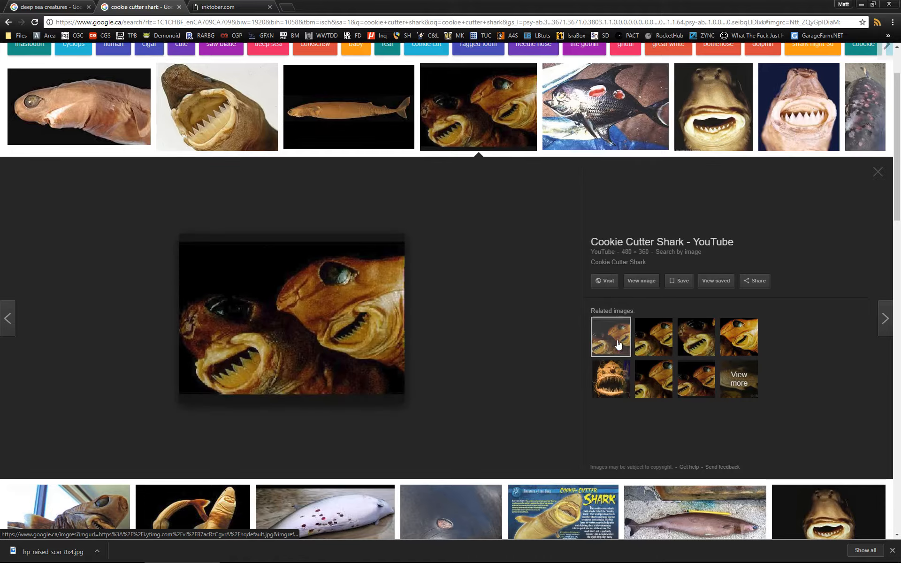
click(865, 110)
scroll(444, 237, down, 5)
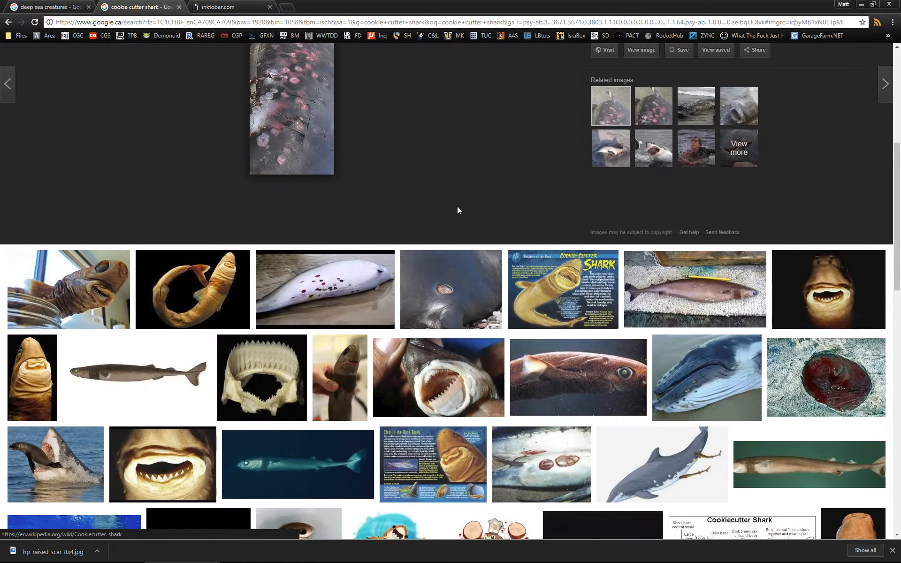
Step: Enlarge the cookie-cutter shark jaws from Te Ara and the preserved cookiecutter shark from Lazer Horse
click(263, 377)
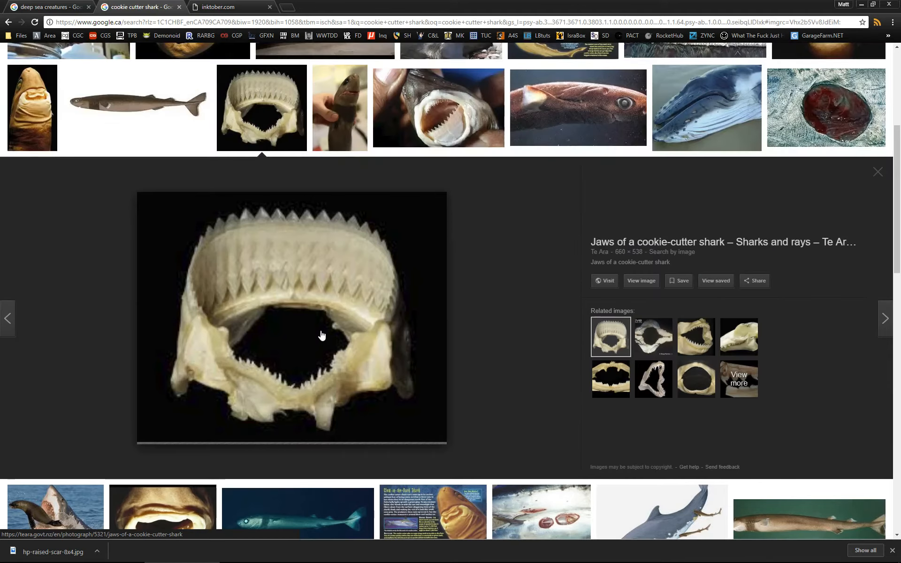
scroll(323, 334, up, 3)
click(69, 164)
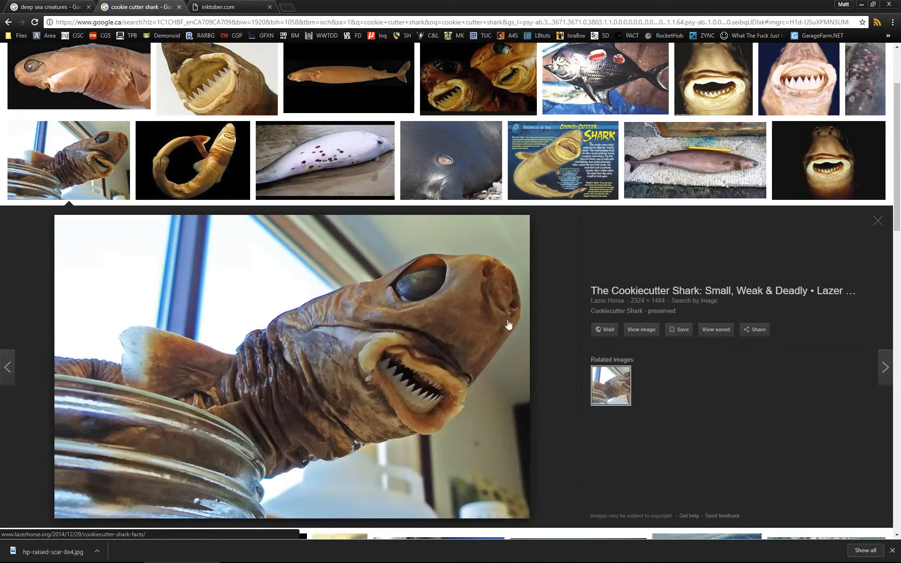
scroll(440, 296, up, 2)
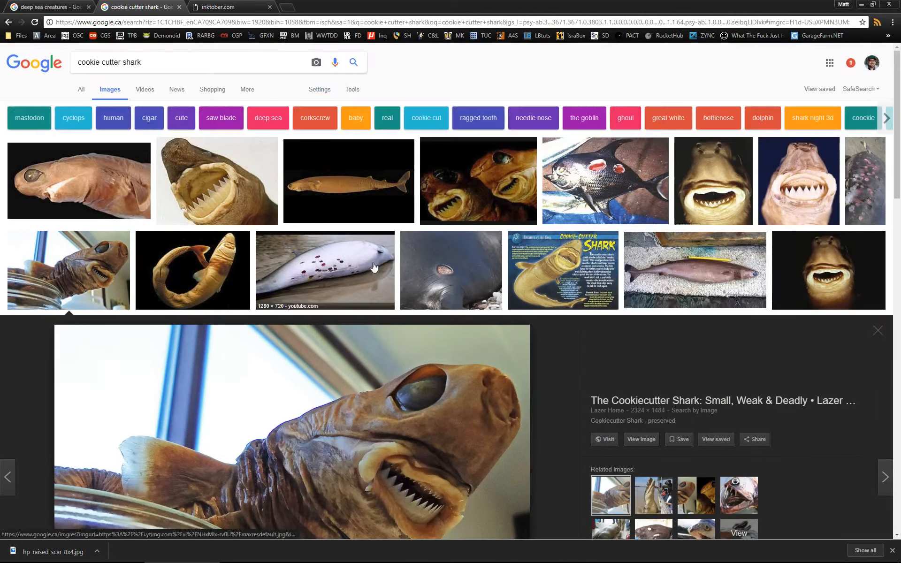
scroll(433, 406, down, 2)
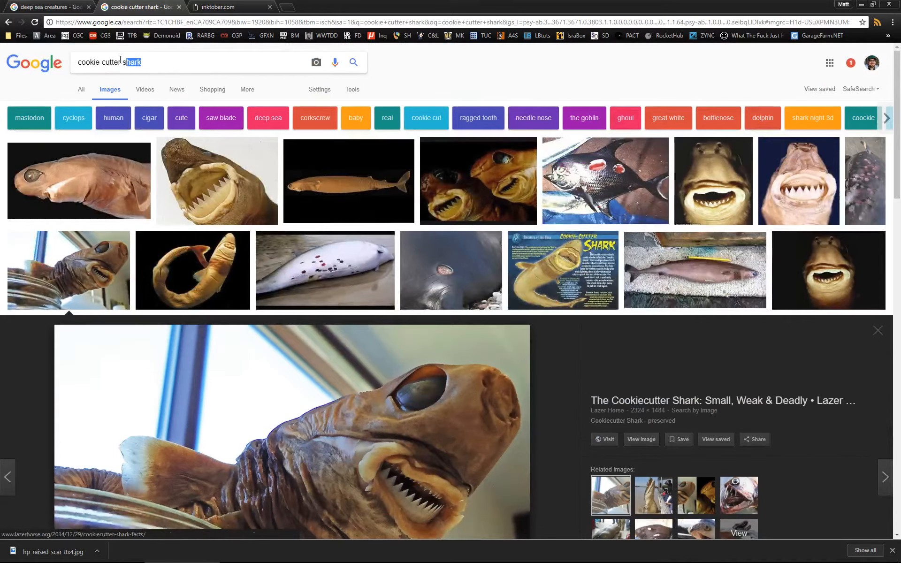
Step: Search the images for "deep sea creatures"
drag(120, 59, 31, 58)
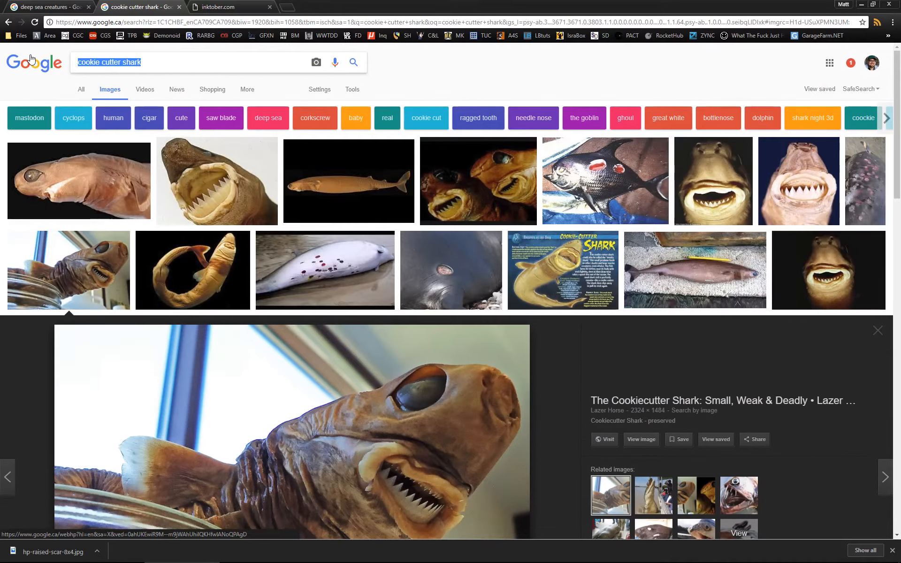
text(deep sea )
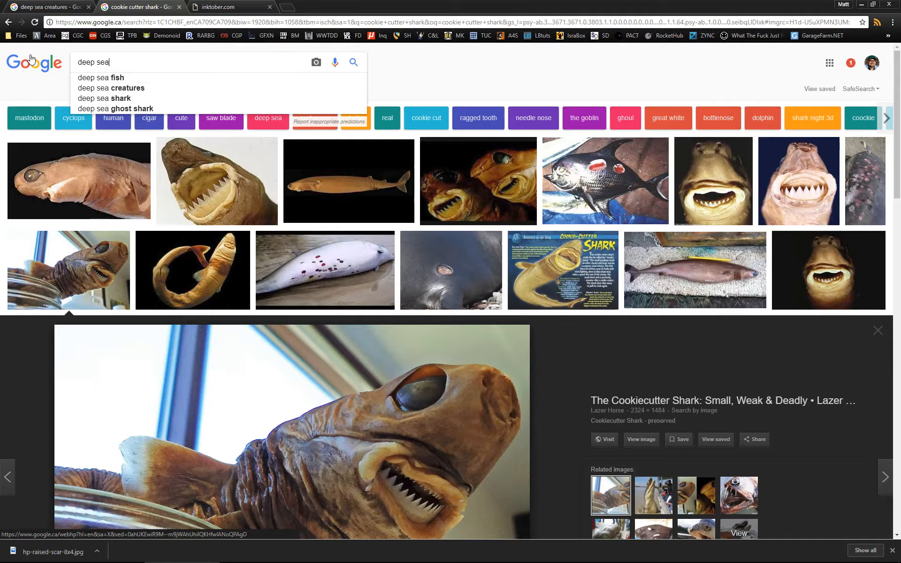
text(creatures)
key(Return)
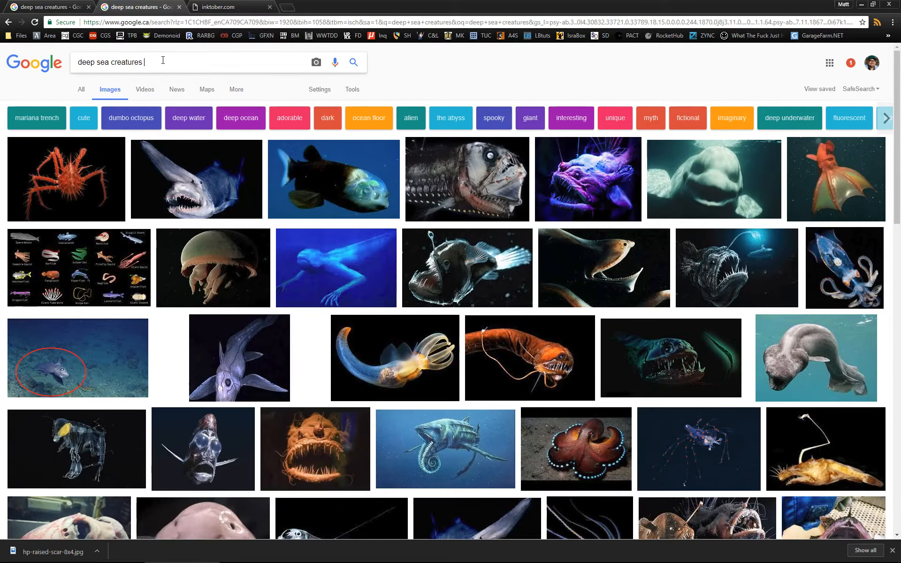
Step: Refine the search to "deep sea creatures with bioluminescence" and enlarge the Deiopea comb jelly and the multicoloured glowing creature from Bioluminescent Nature
click(163, 60)
click(187, 77)
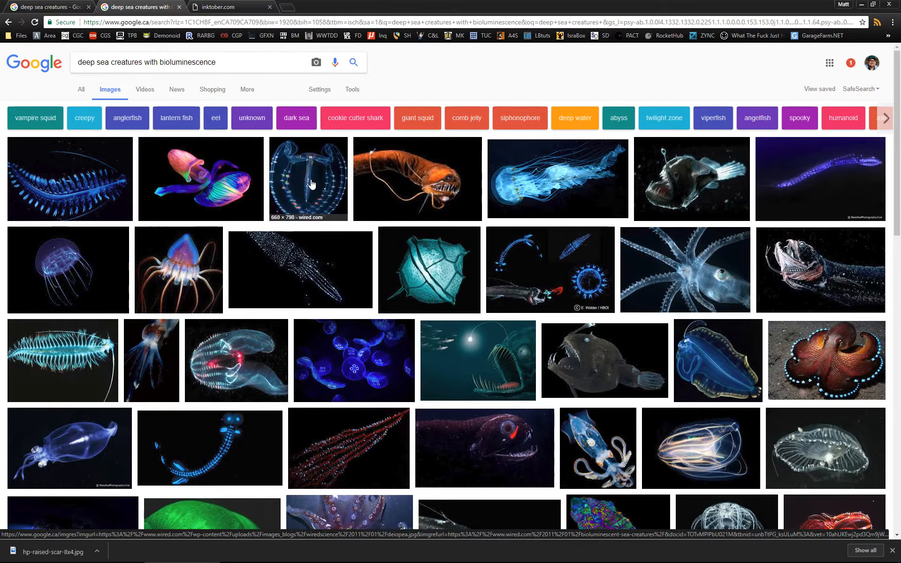
click(330, 186)
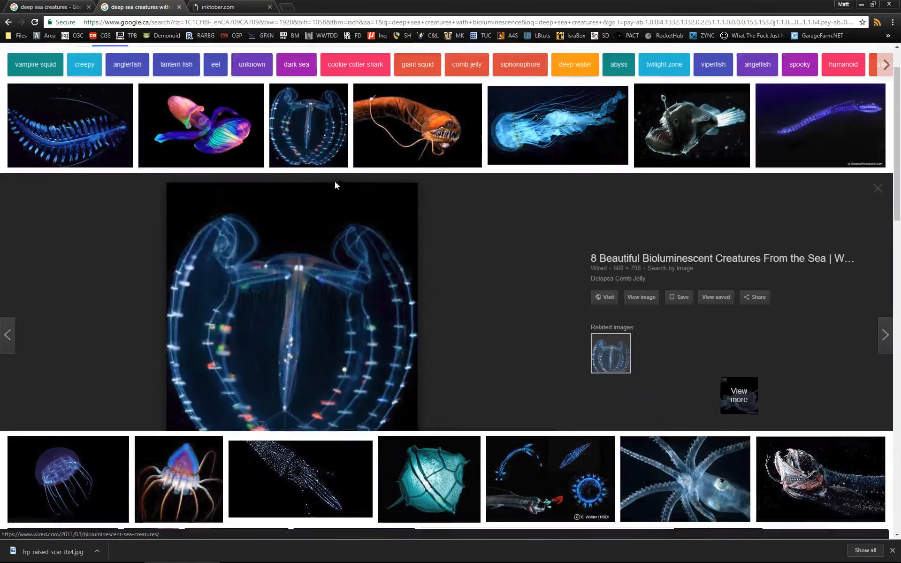
click(221, 122)
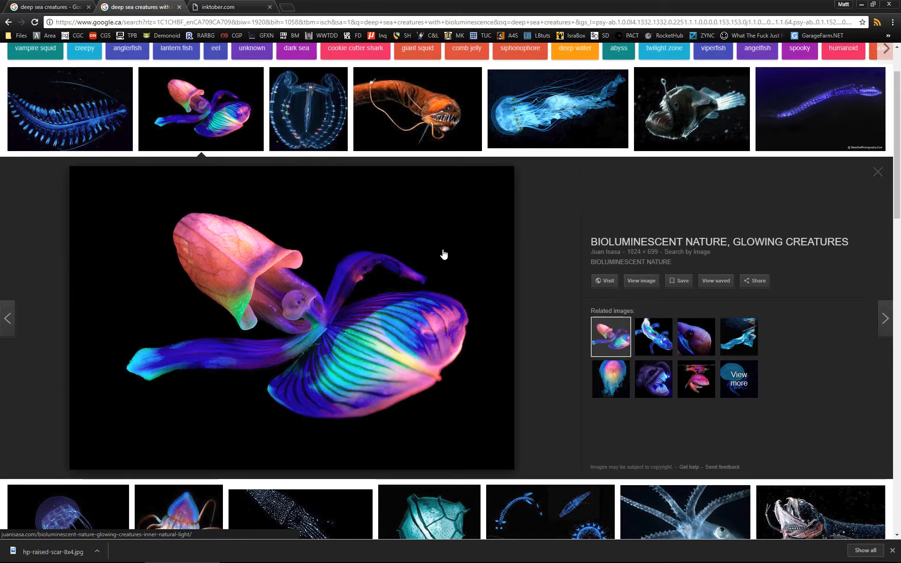
Step: Browse the bioluminescence images and enlarge the orange and blue spiny creature from Pinterest and the iridescent ridge worm from Listverse
scroll(442, 253, down, 4)
scroll(437, 249, down, 3)
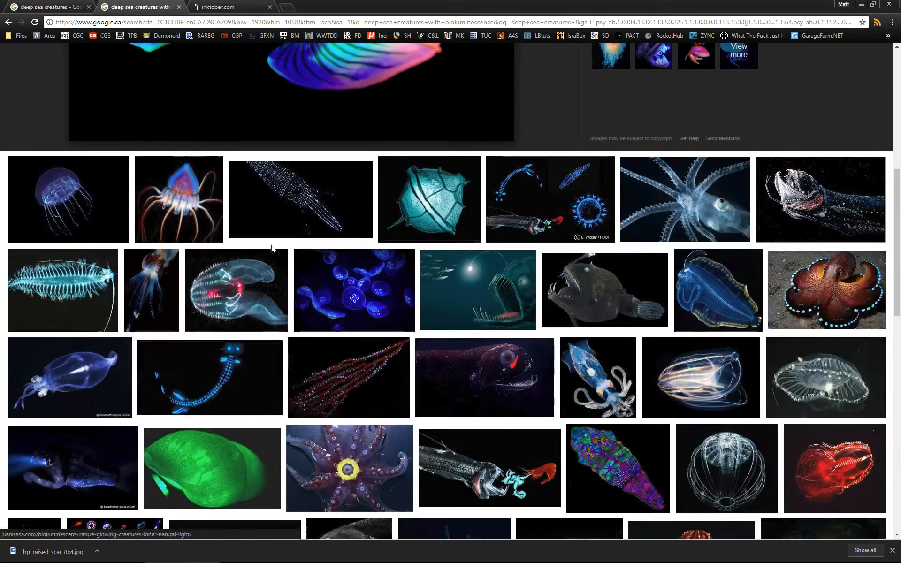
scroll(460, 273, down, 4)
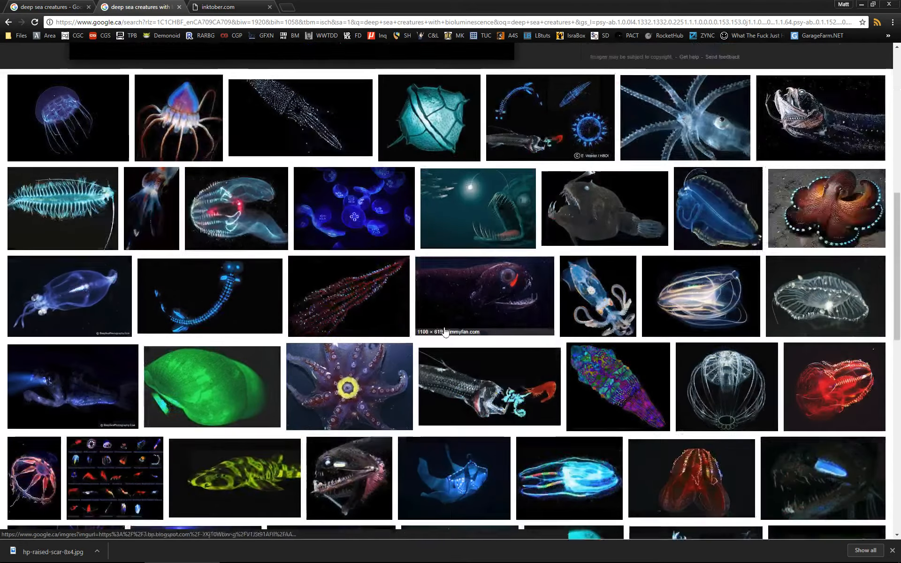
scroll(461, 273, down, 4)
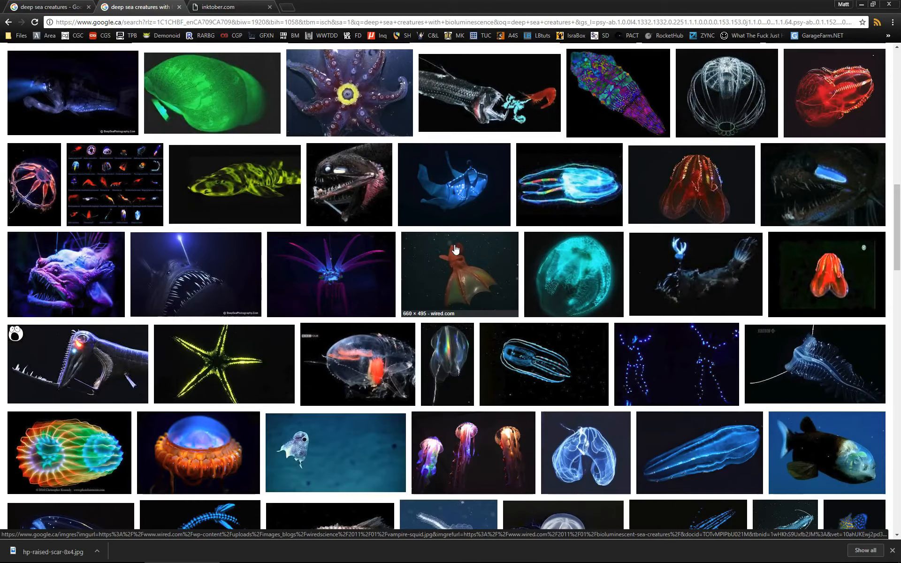
scroll(506, 290, down, 4)
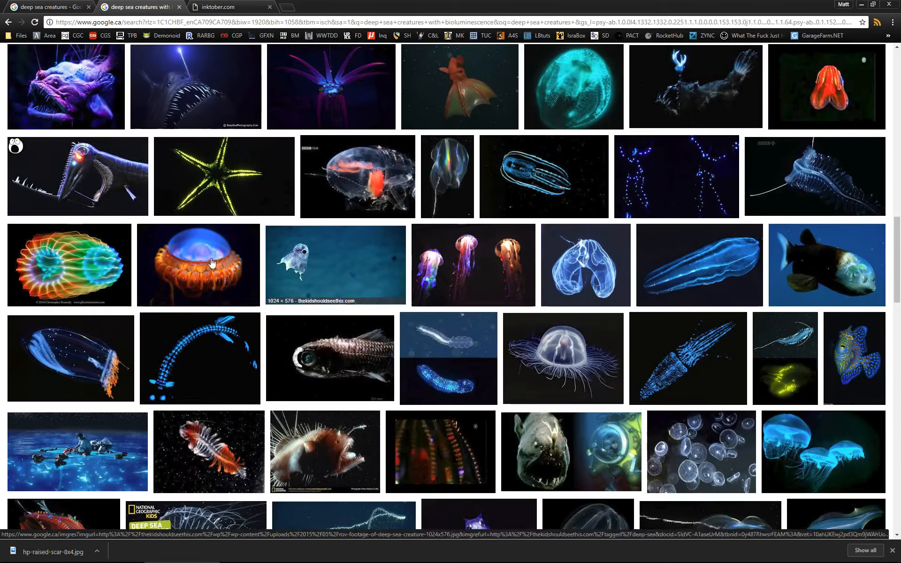
scroll(364, 308, down, 4)
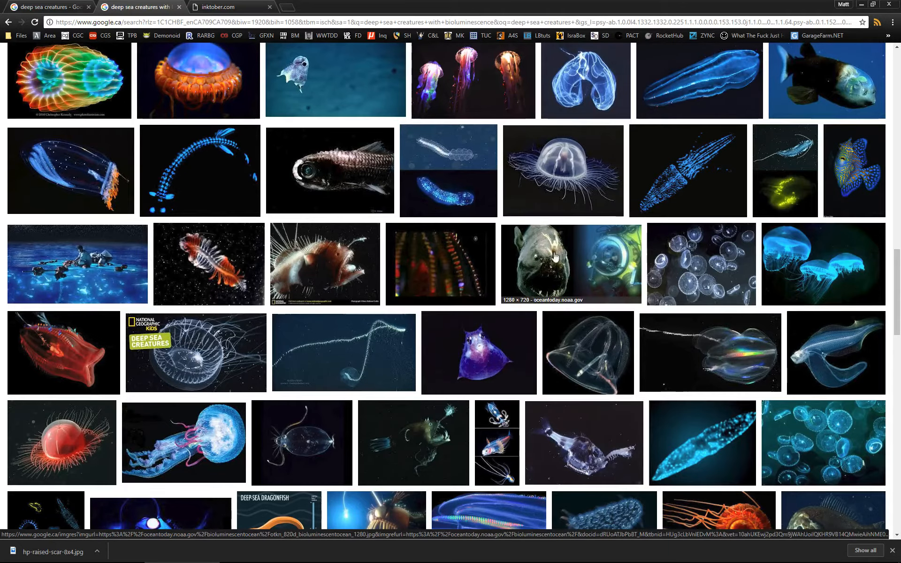
scroll(539, 260, down, 7)
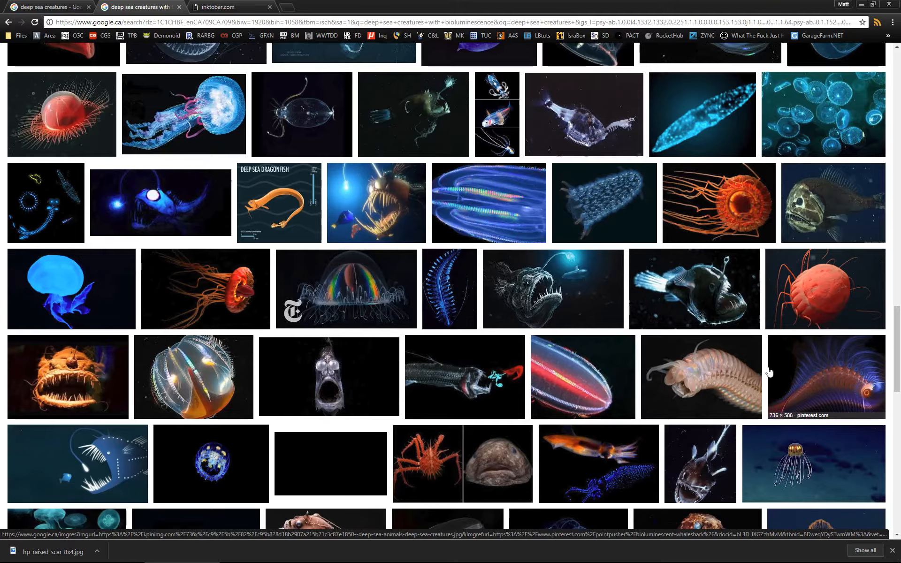
click(793, 345)
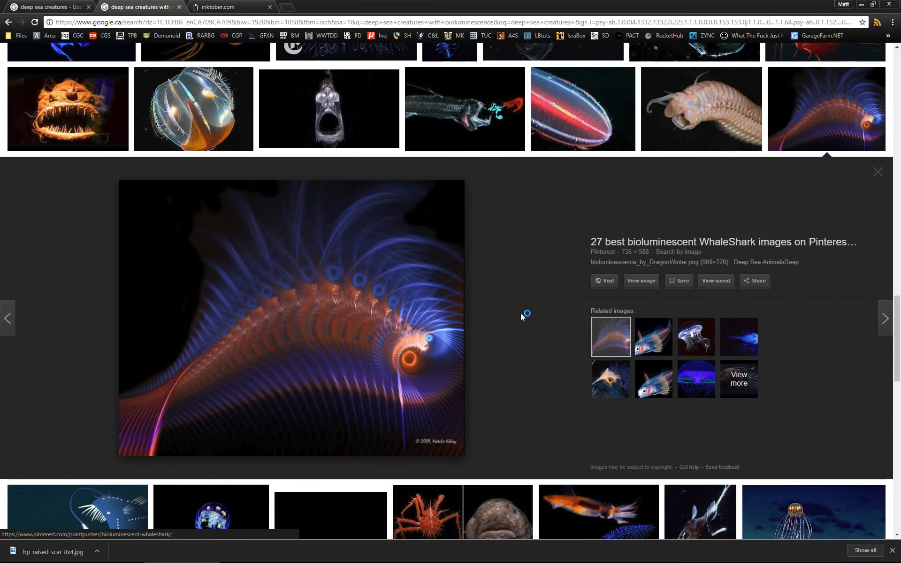
click(699, 117)
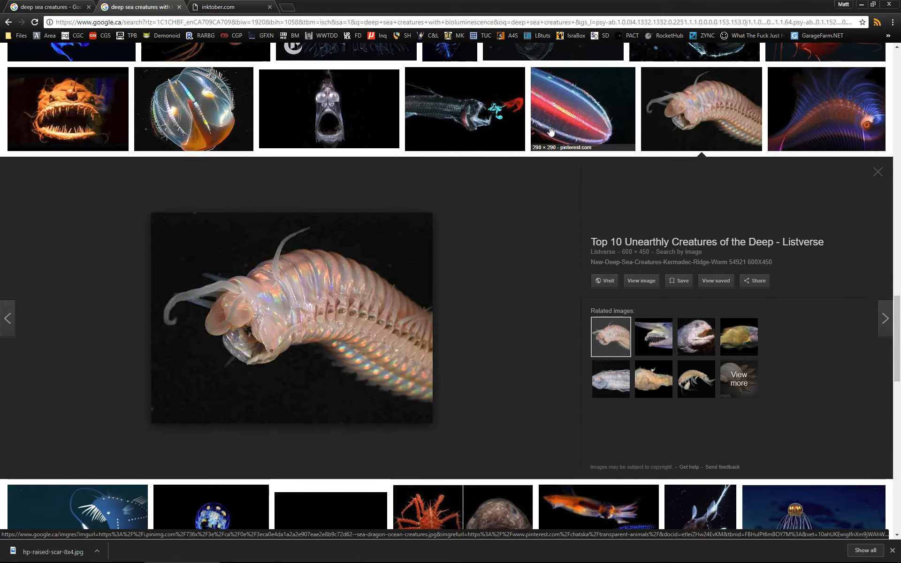
Step: Enlarge the round red creature with thin legs from the MBARI Bioluminescence Expedition
scroll(66, 117, up, 1)
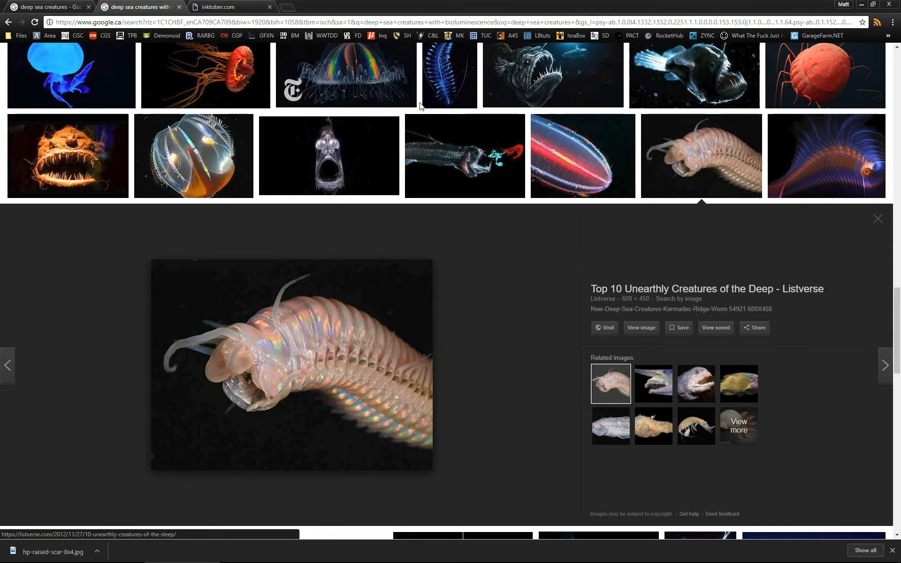
scroll(421, 106, down, 1)
scroll(563, 113, up, 2)
click(804, 127)
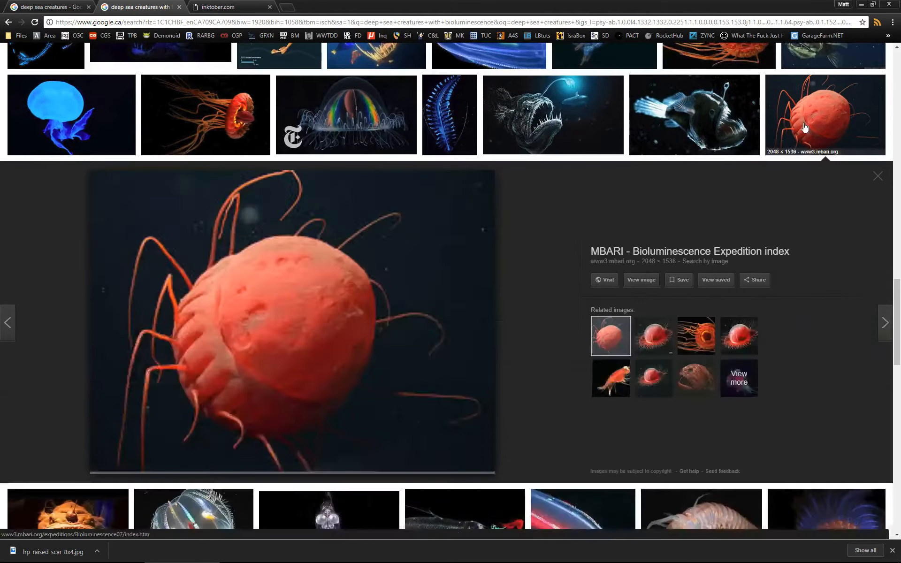
Step: Enlarge the brown anglerfish from Lost At E Minor and the transparent comb jelly with the rainbow stripe
scroll(356, 193, down, 7)
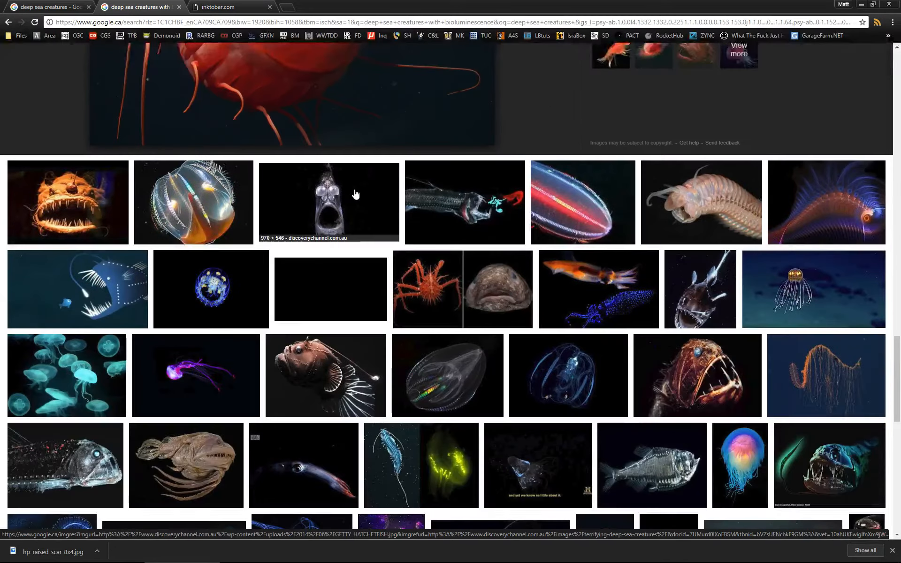
scroll(355, 193, down, 2)
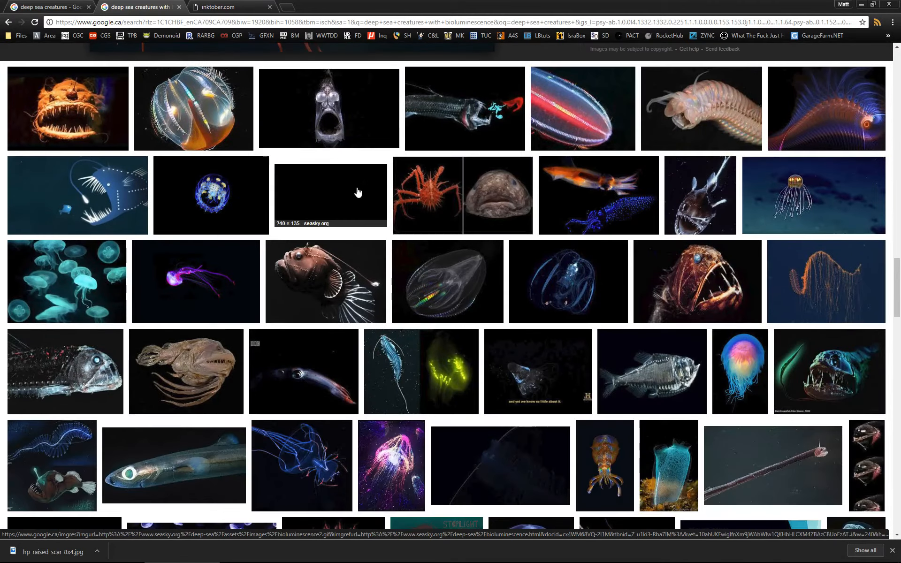
click(354, 256)
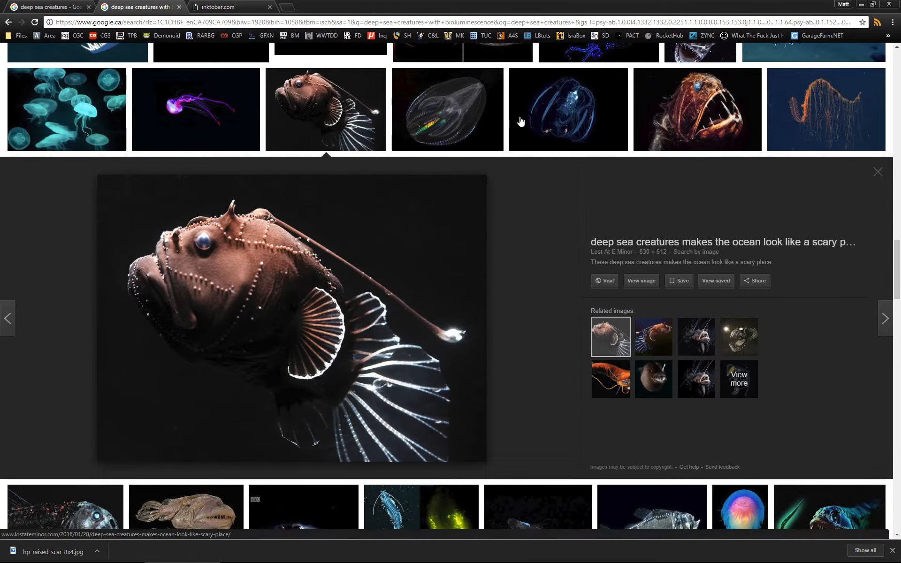
click(445, 108)
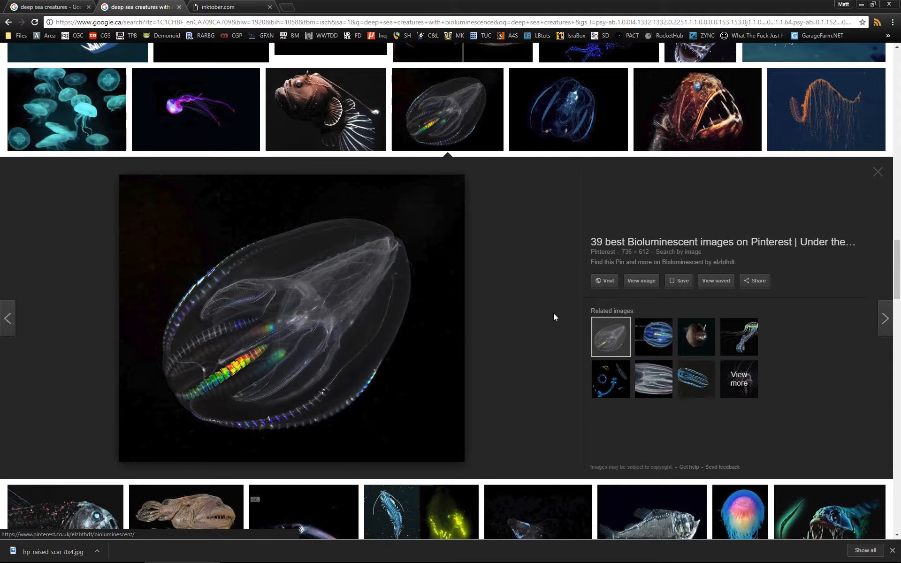
Step: Enlarge the translucent deep sea glass squid and the luminous blue creature with long trailing tentacles
scroll(557, 311, down, 1)
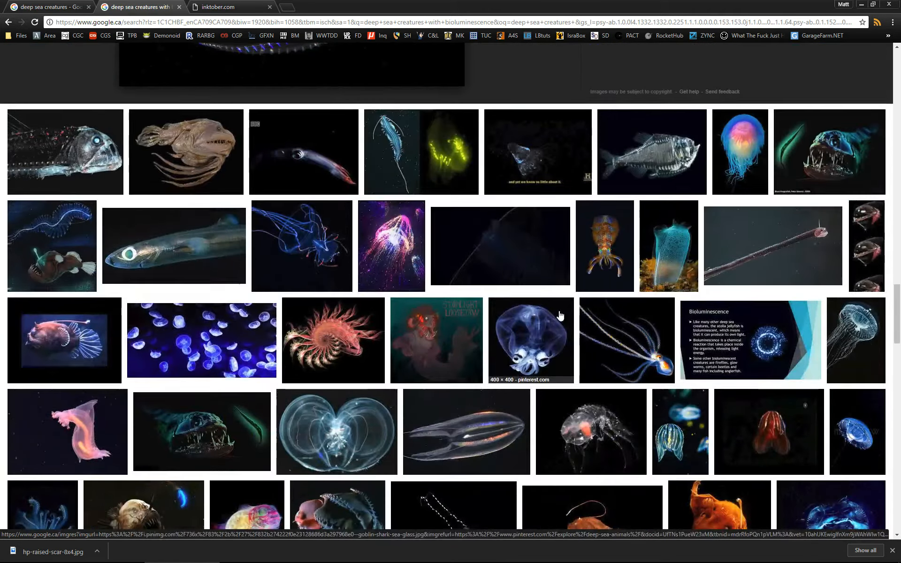
click(560, 315)
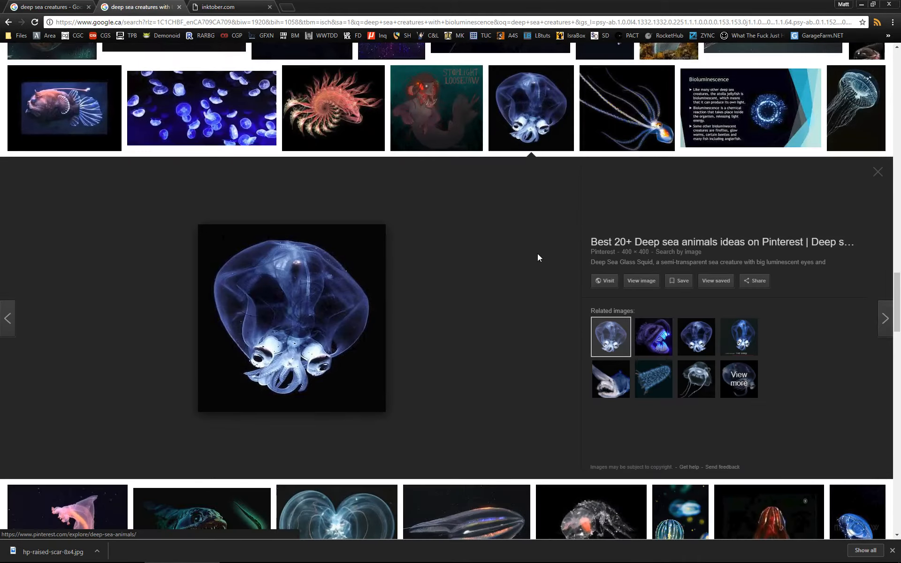
scroll(505, 245, up, 2)
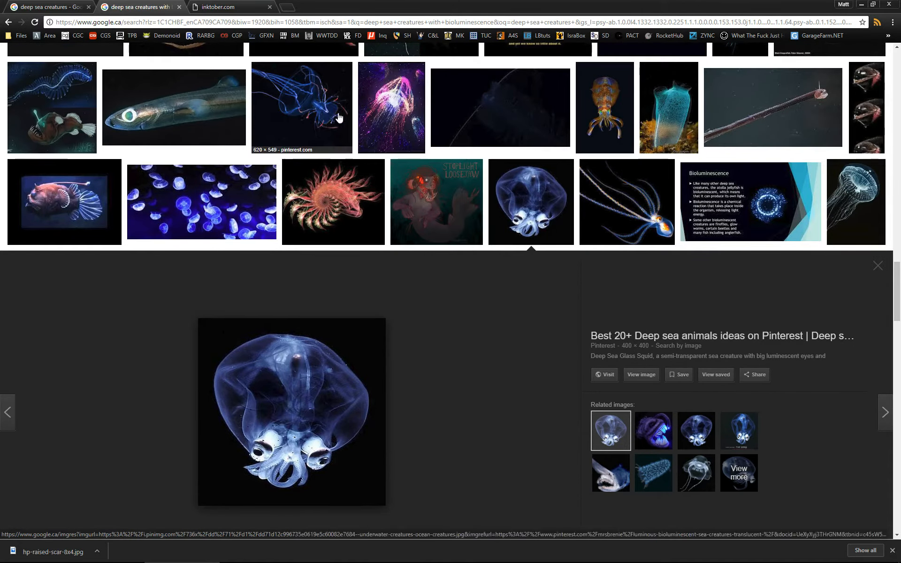
click(391, 108)
click(302, 108)
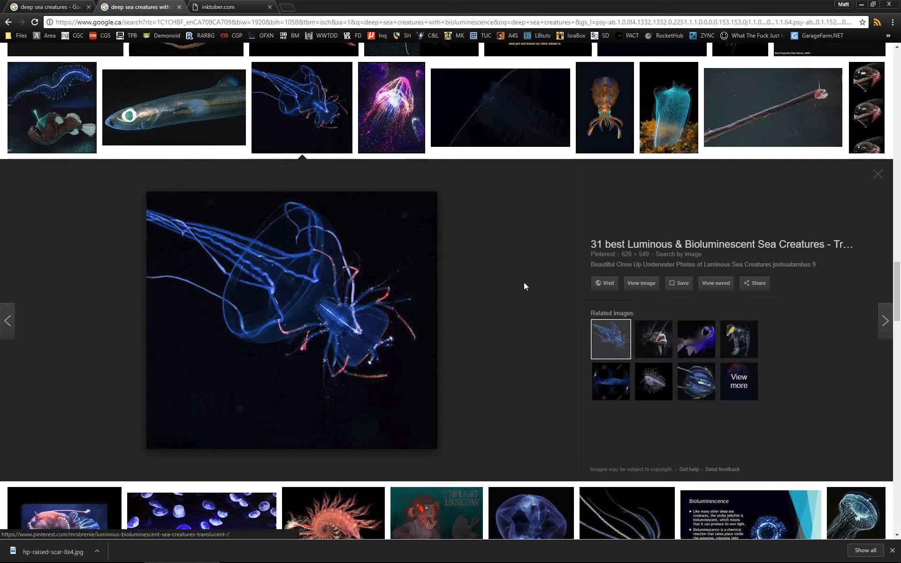
Step: Change the image search to "deep sea creatures fem" and replace it with "deep sea creatures electron microscope"
scroll(521, 282, down, 9)
scroll(524, 278, up, 15)
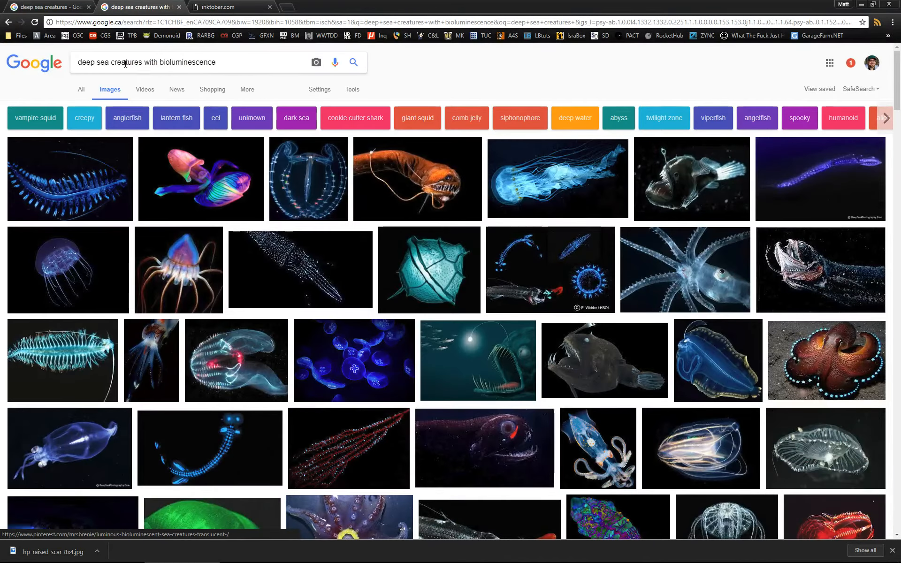
drag(143, 62, 271, 66)
key(BackSpace)
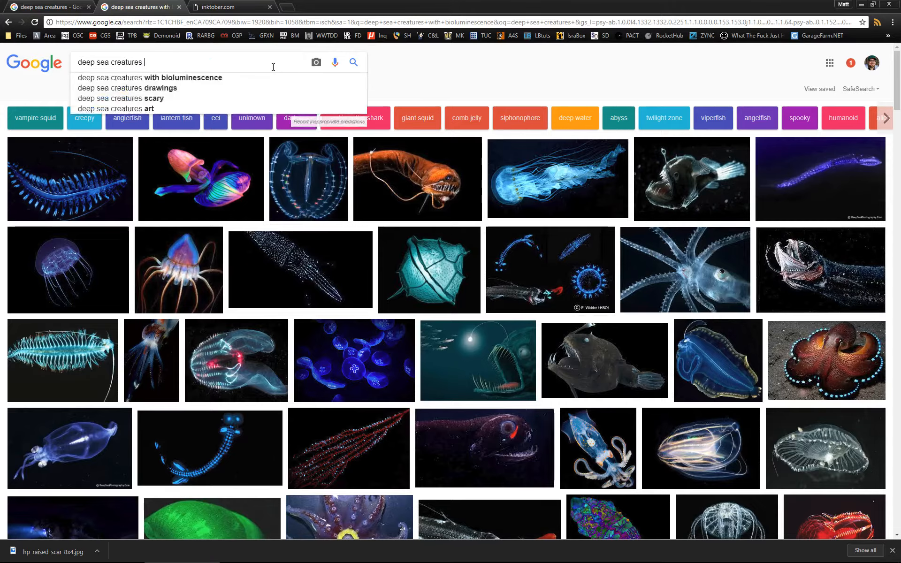
text(fem)
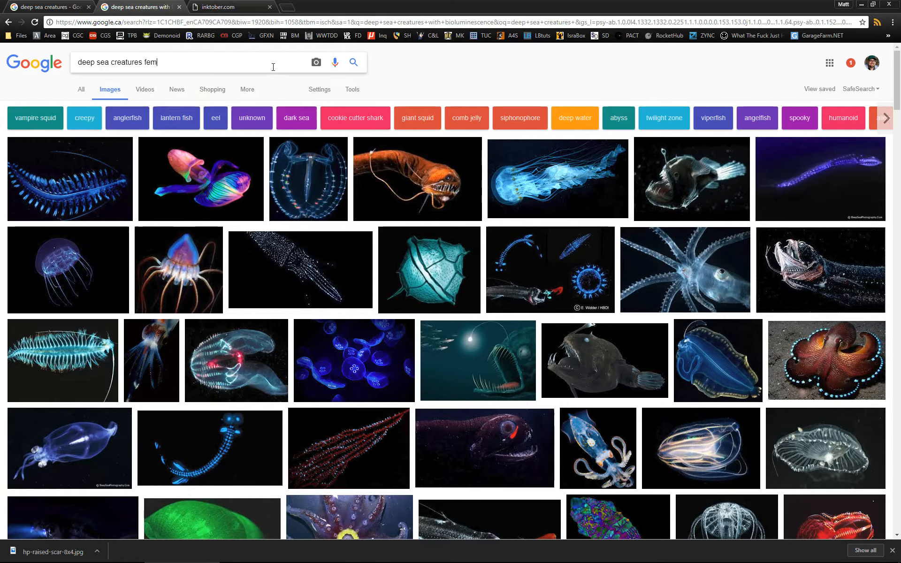
key(Return)
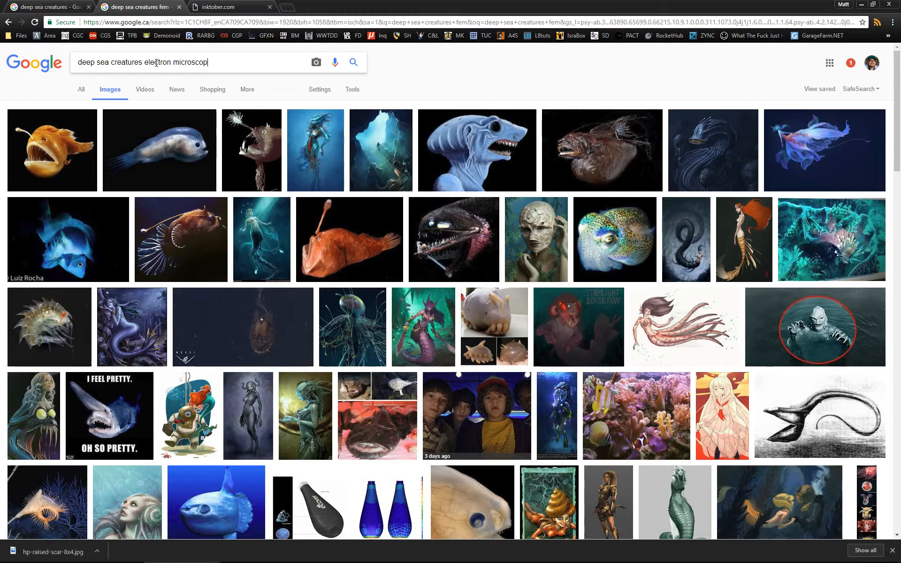
text(e)
key(Return)
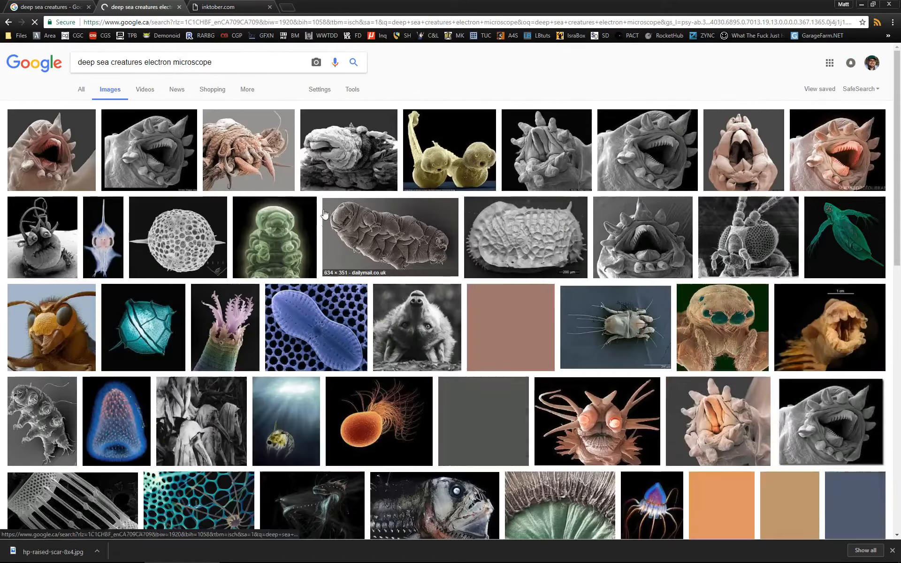
Step: Preview the bristle worm, wrinkled worm head, zebrafish larvae and pink horned marine worm pictures among the electron microscope image results
click(255, 163)
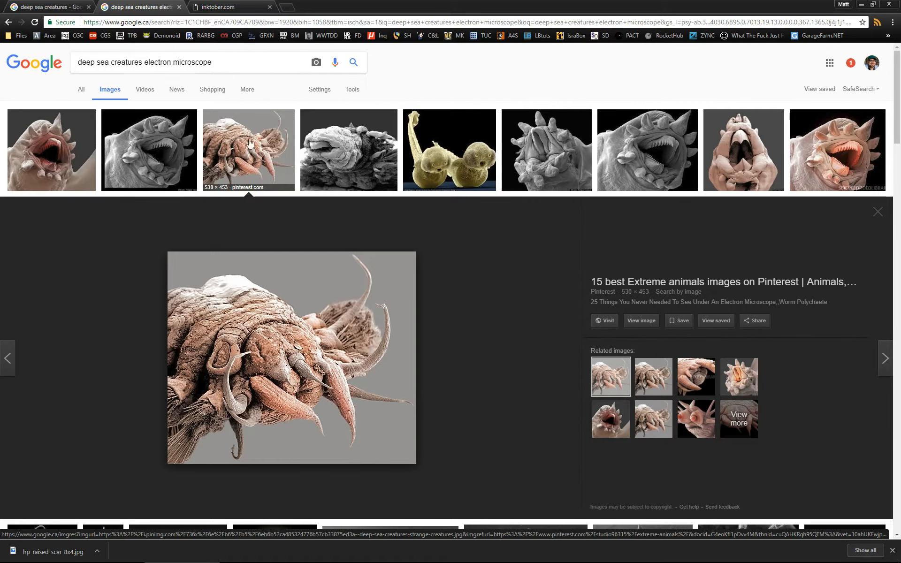
click(363, 154)
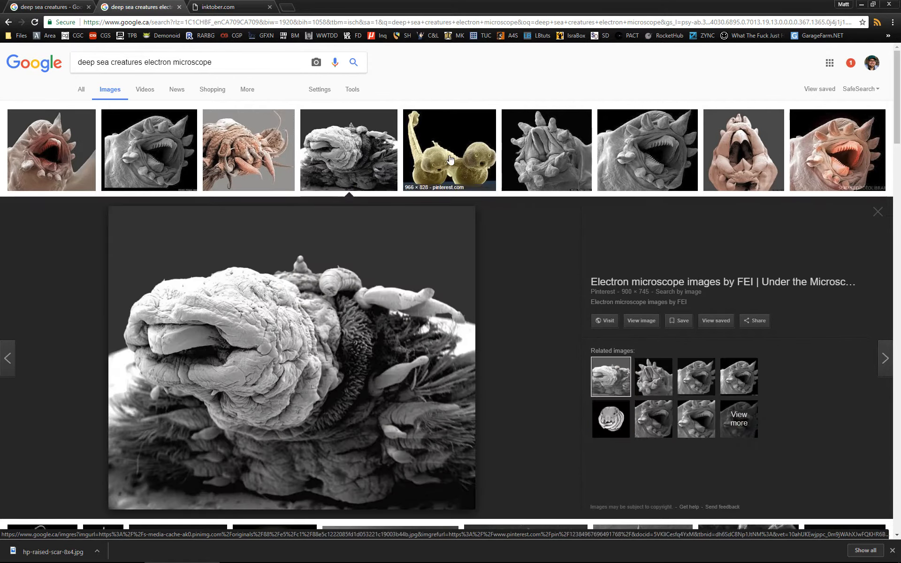
key(Right)
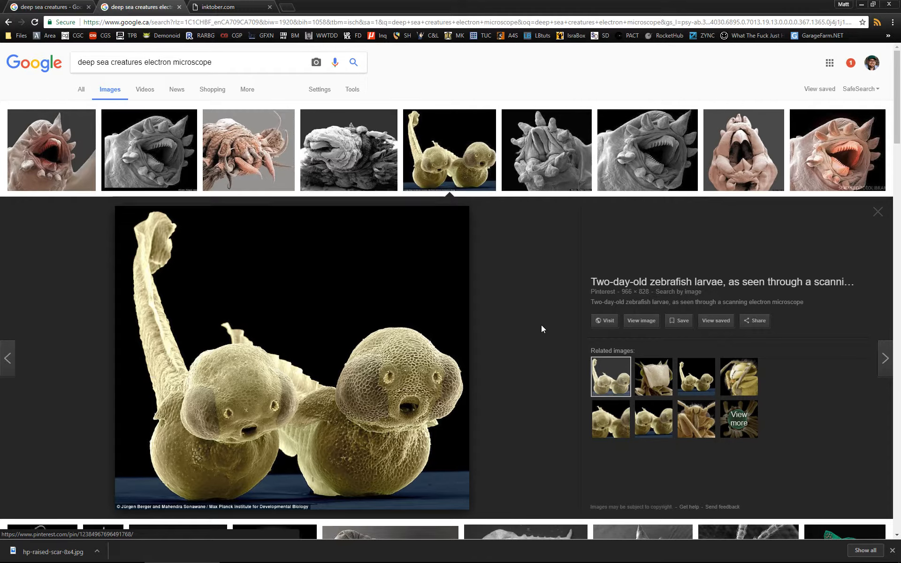
click(337, 157)
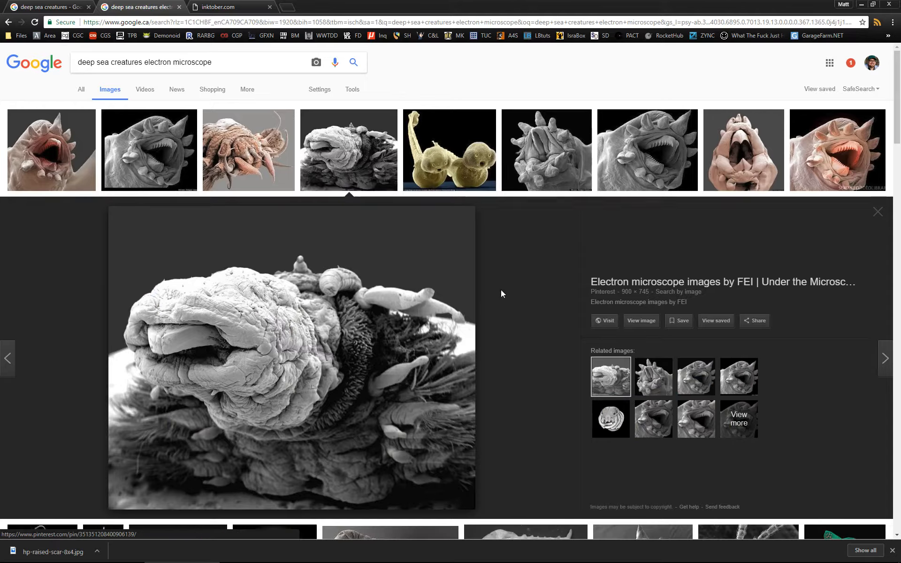
scroll(500, 289, down, 3)
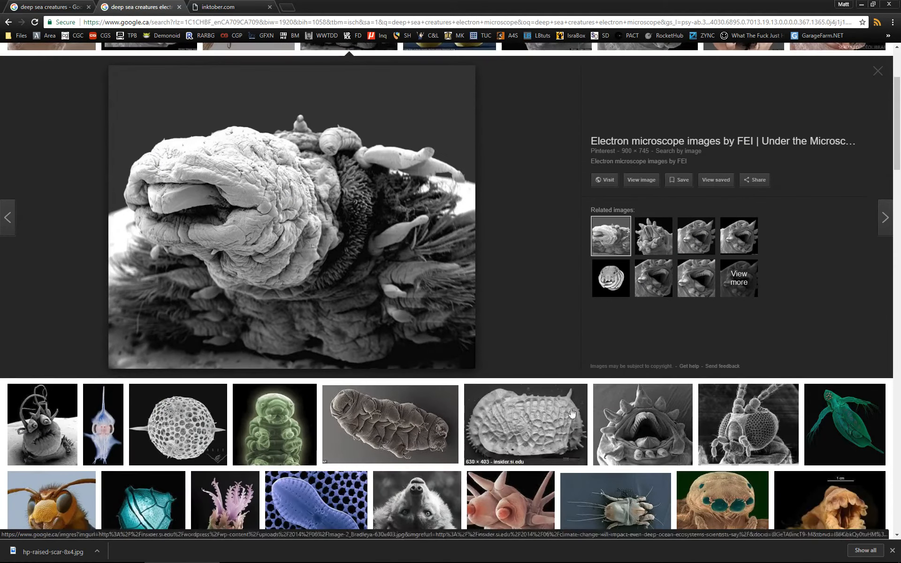
scroll(724, 341, down, 3)
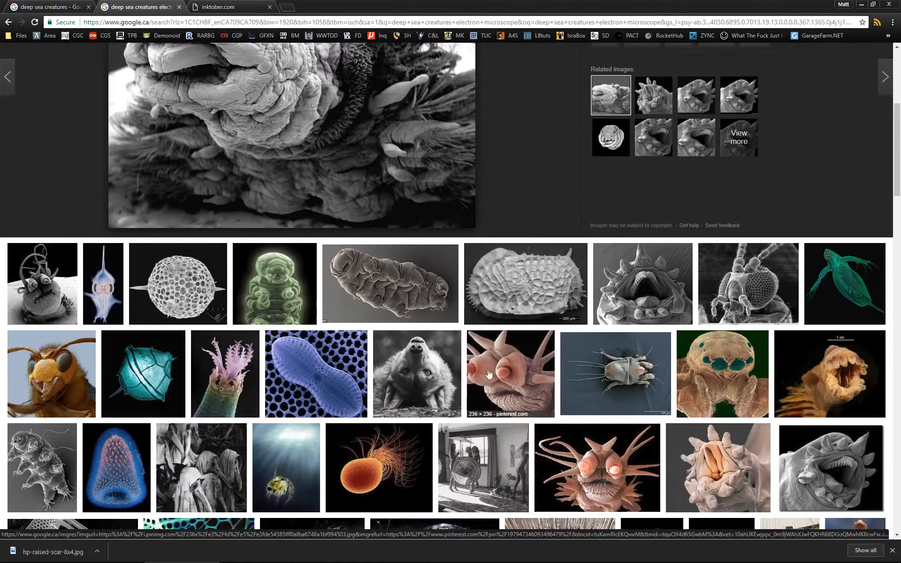
click(516, 366)
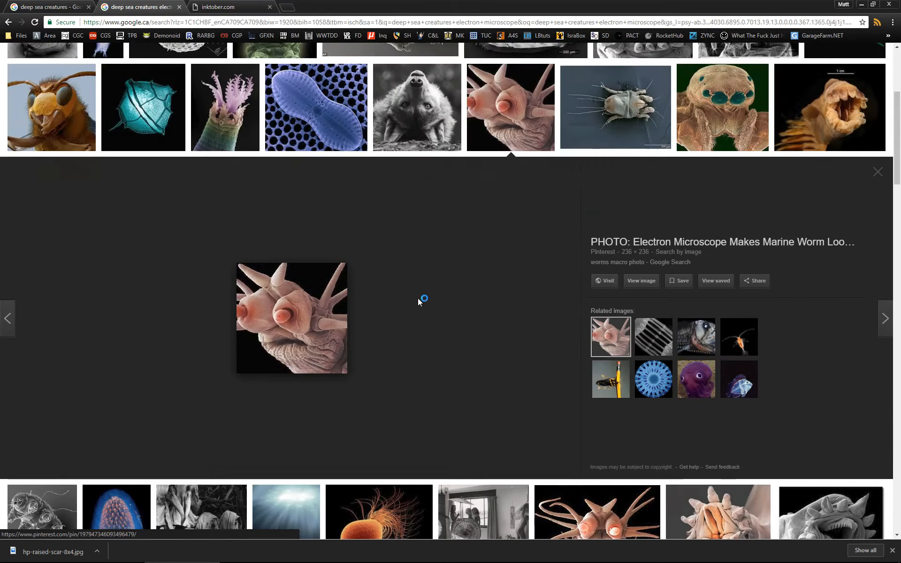
Step: Filter the image results to sizes larger than 1024×768 and preview the black-and-white worm with long curled tentacles
scroll(379, 273, up, 3)
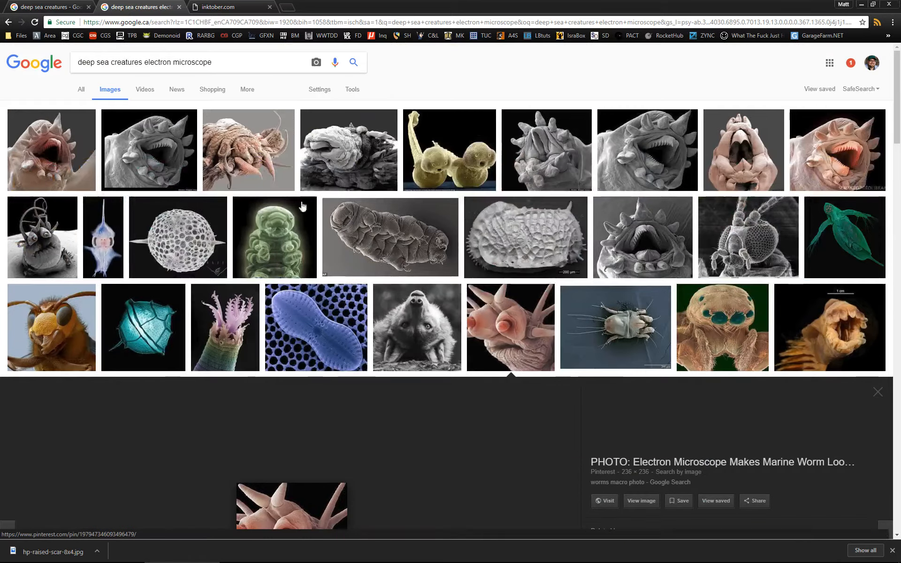
click(352, 89)
click(89, 105)
mouse_move(119, 176)
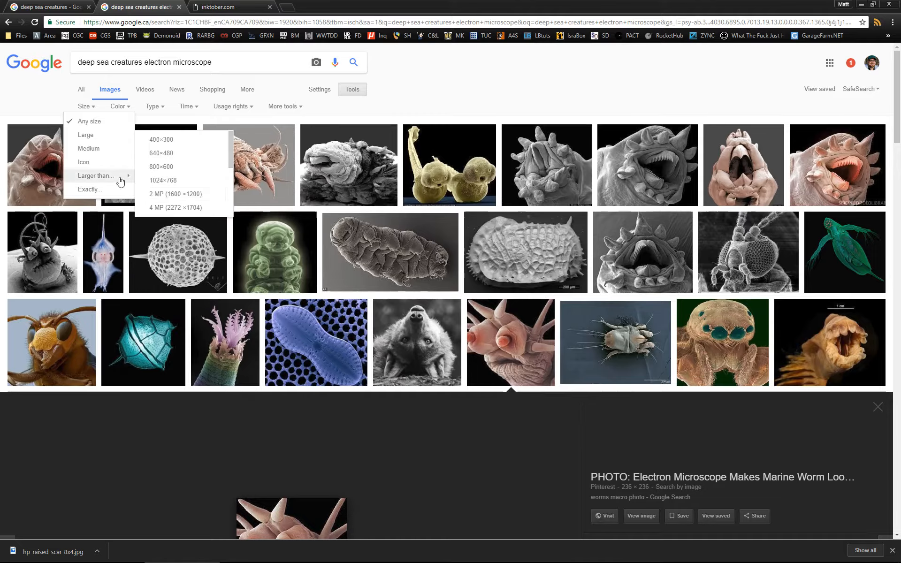
click(169, 180)
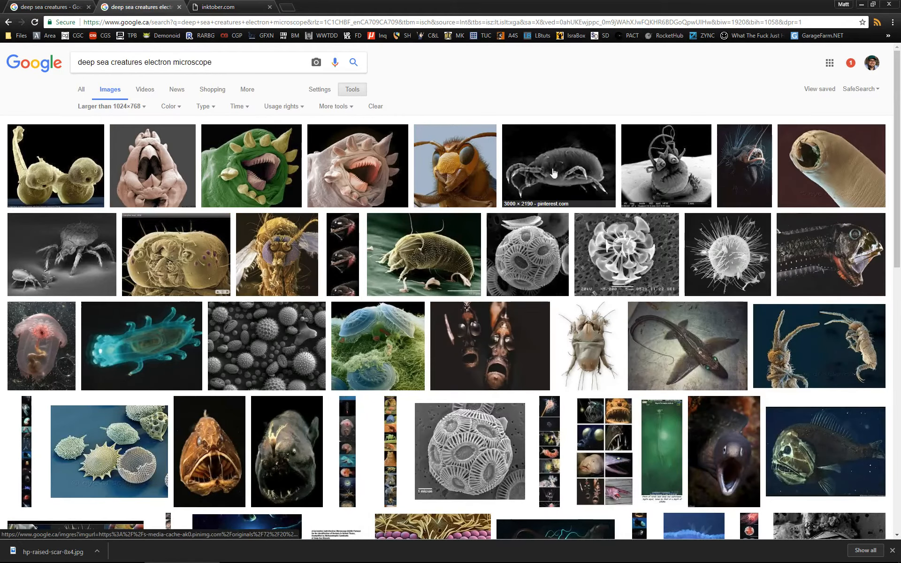
click(678, 170)
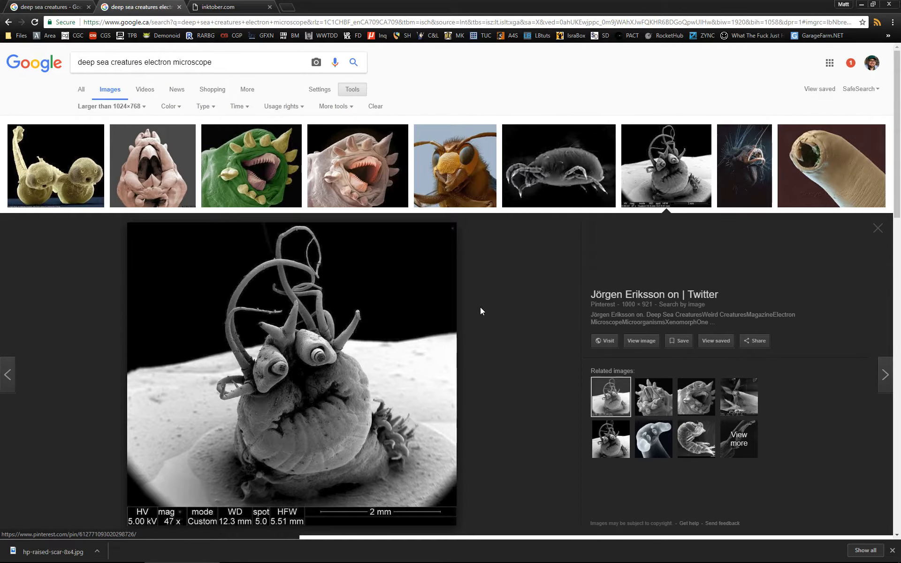
scroll(484, 298, down, 1)
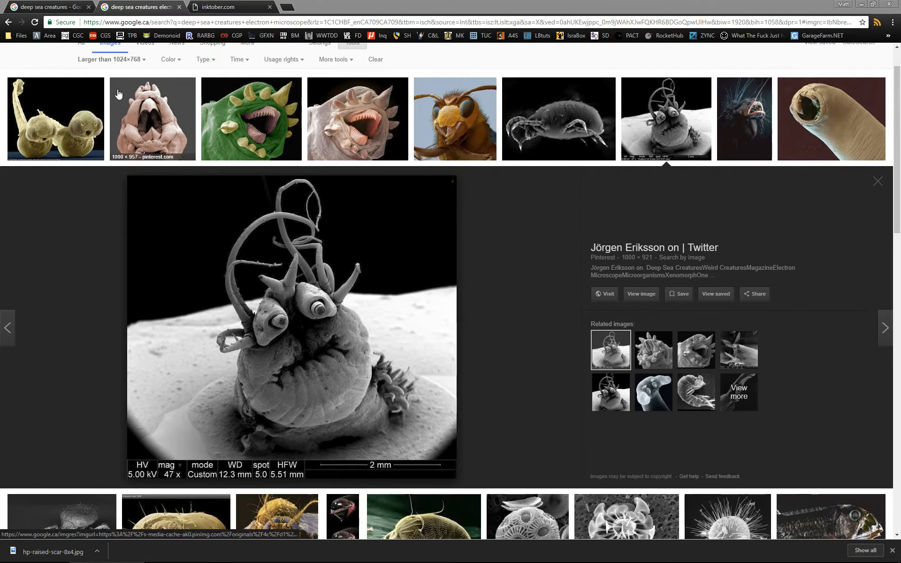
Step: Search the images for "axolotl" and preview the picture of the pale axolotl with the swollen body
scroll(136, 122, up, 1)
click(157, 66)
triple_click(158, 66)
text(axolotl)
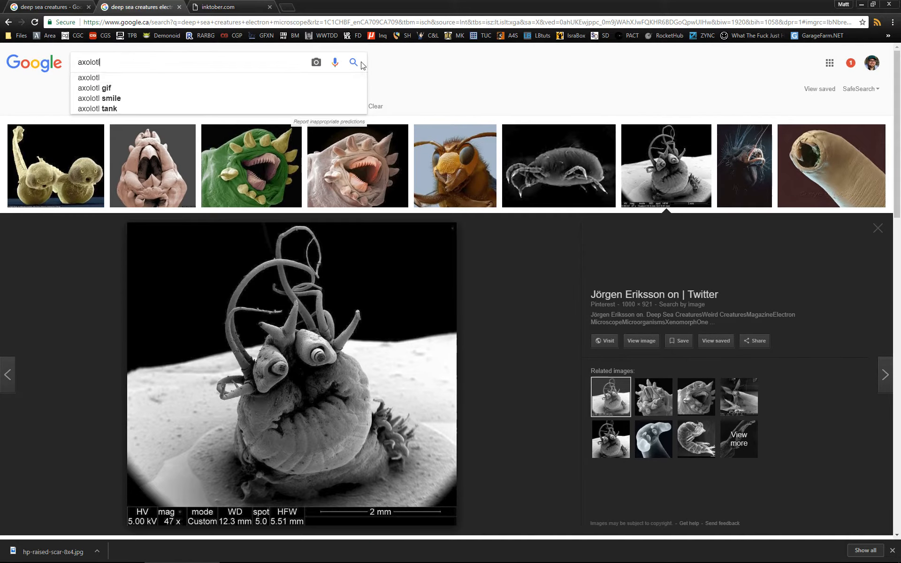
click(360, 64)
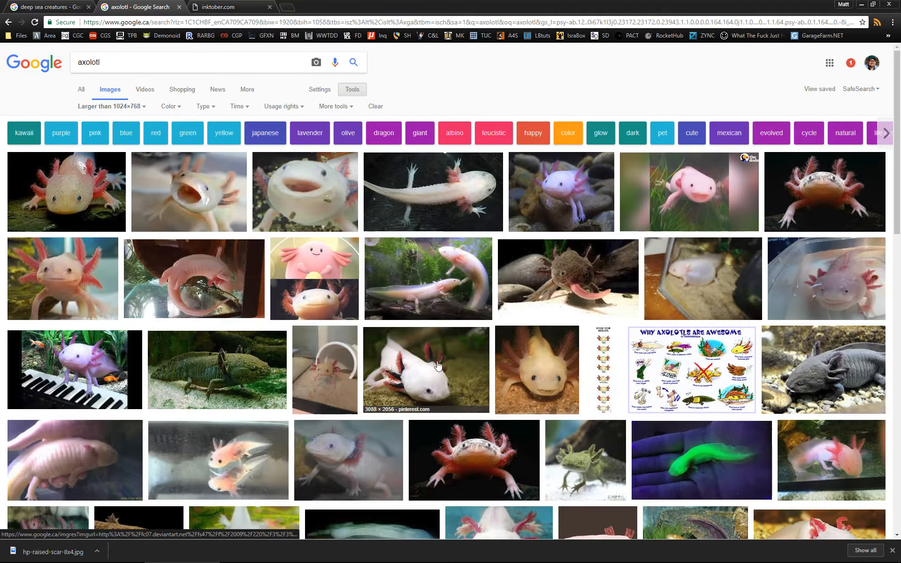
click(86, 476)
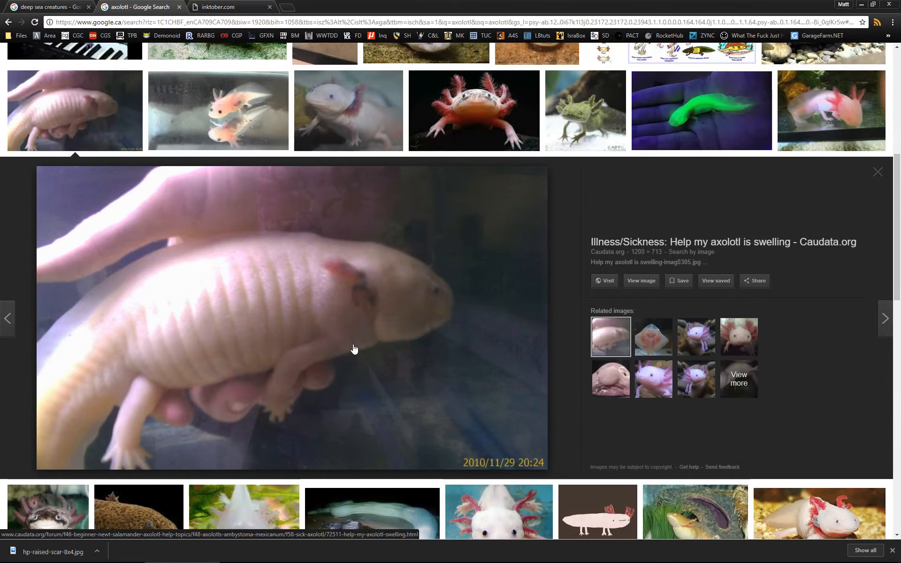
Step: Return to the deep sea electron microscope results and preview the loosejaw fish, caterpillar head, viperfish and green-eyed, long-tailed fish pictures
key(alt+Left)
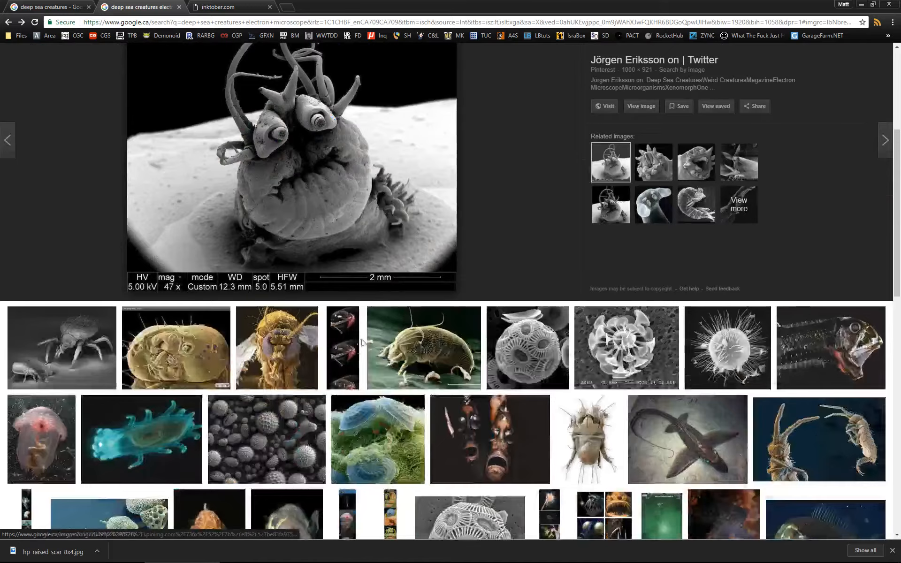
click(360, 342)
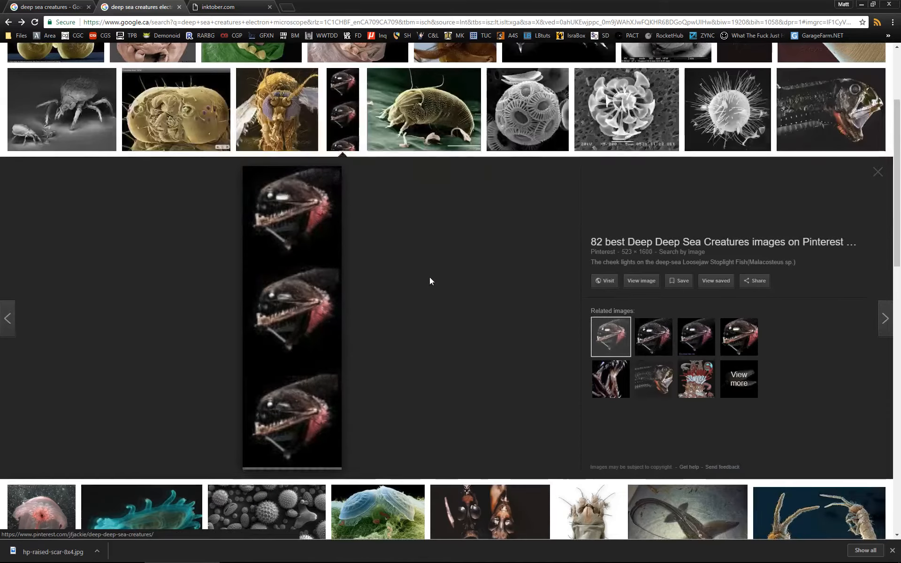
scroll(282, 234, up, 2)
click(176, 206)
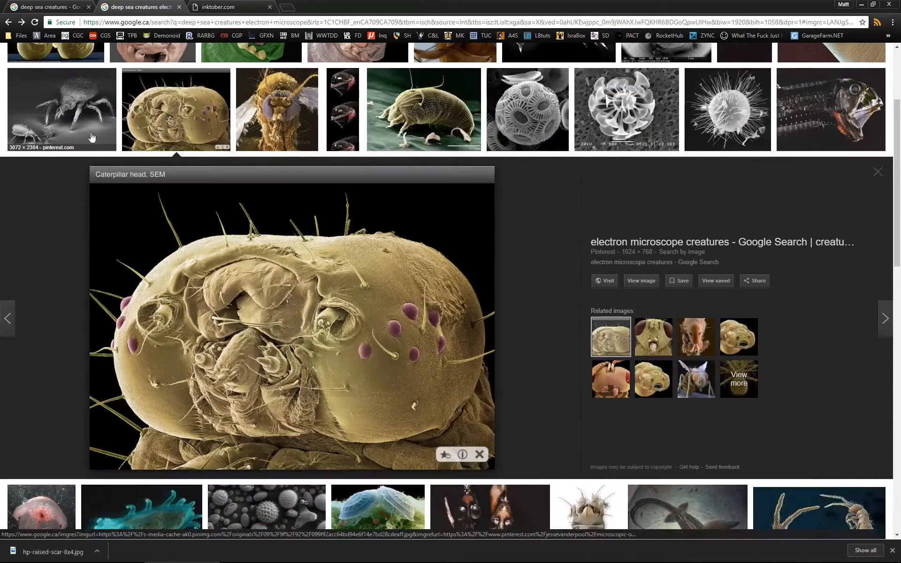
click(69, 112)
click(830, 110)
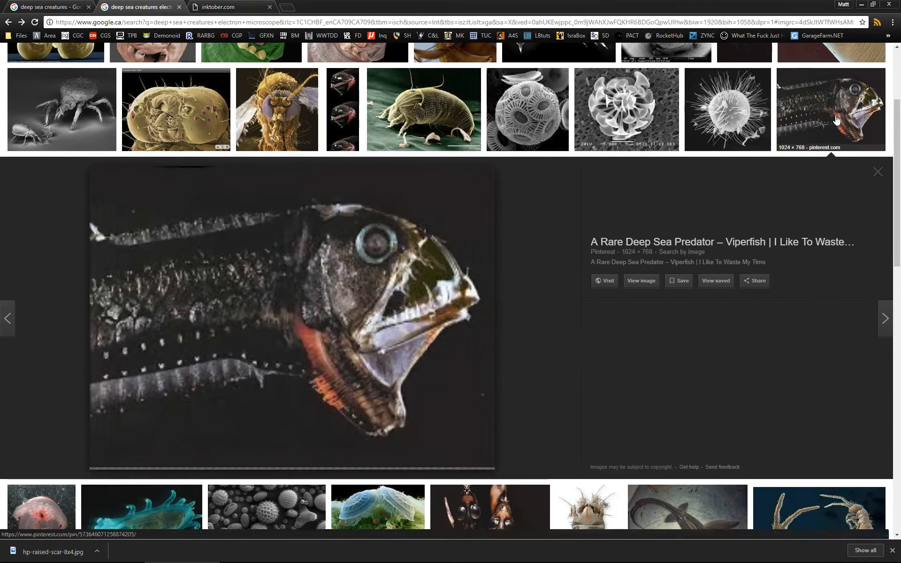
scroll(276, 228, down, 7)
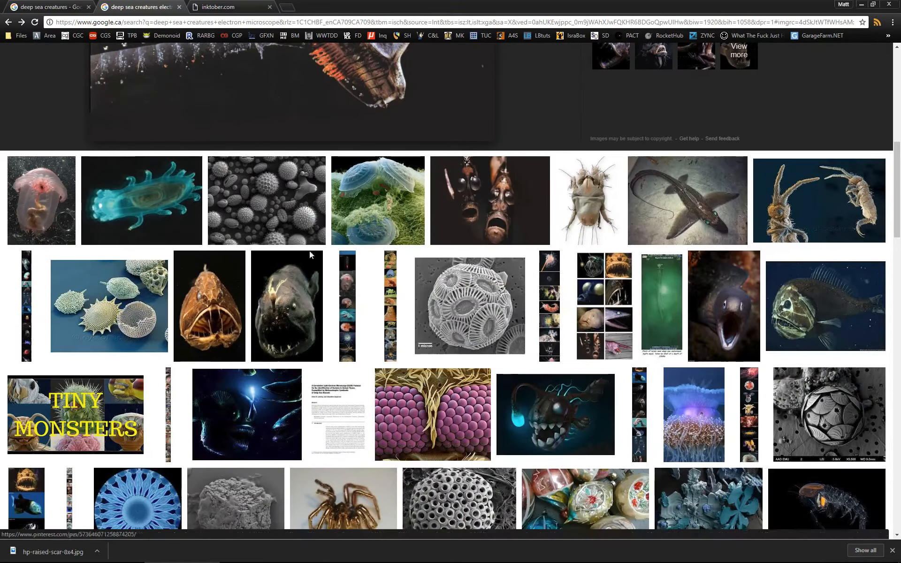
click(705, 208)
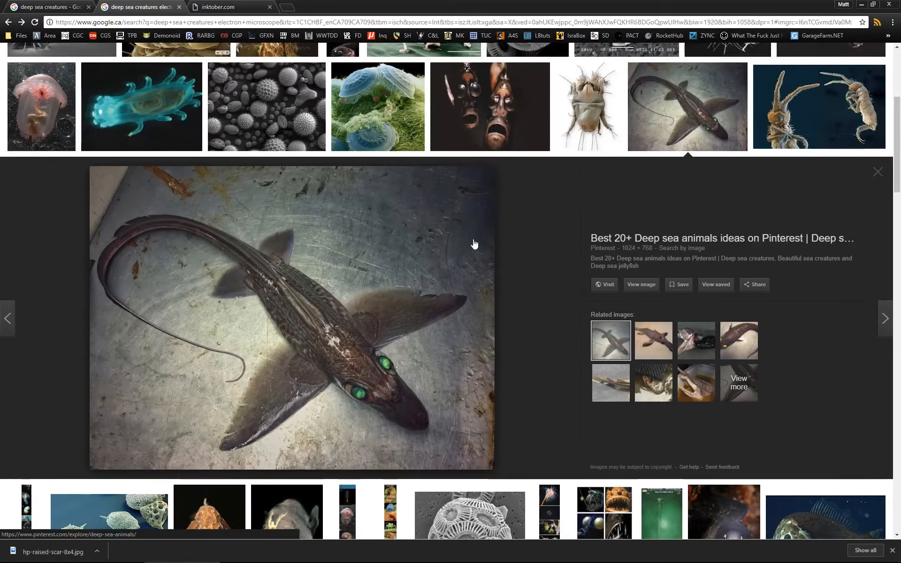
Step: Browse further through the deep sea electron microscope image results for creature reference pictures
scroll(473, 243, down, 9)
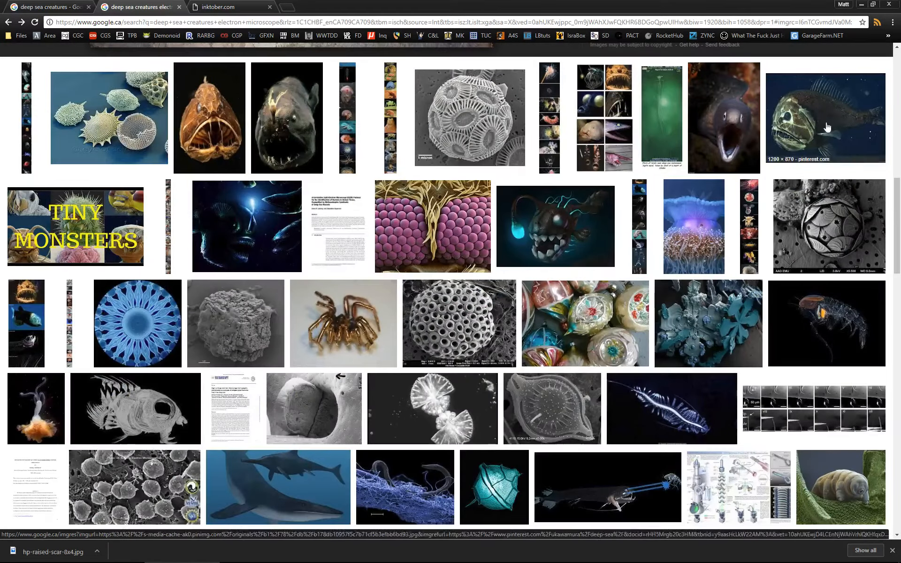
scroll(357, 282, down, 3)
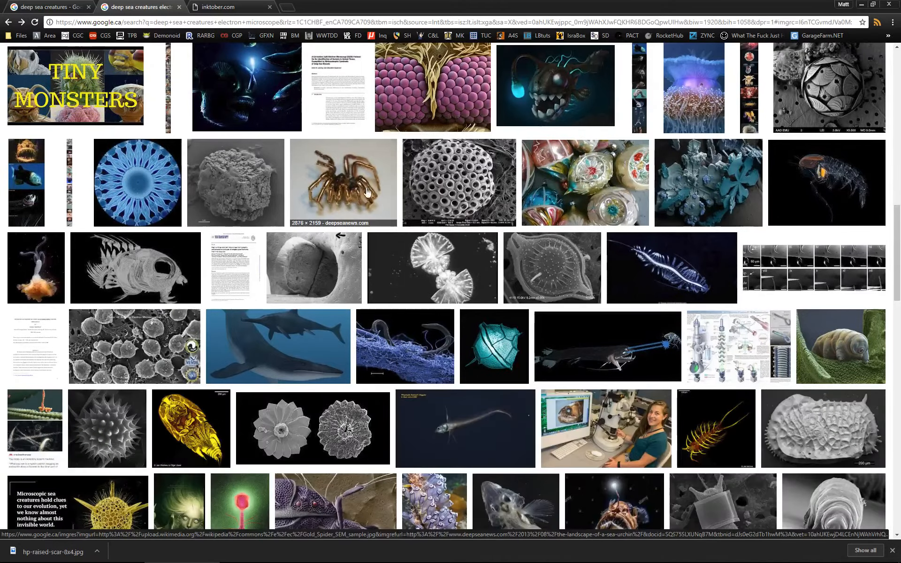
scroll(651, 286, down, 7)
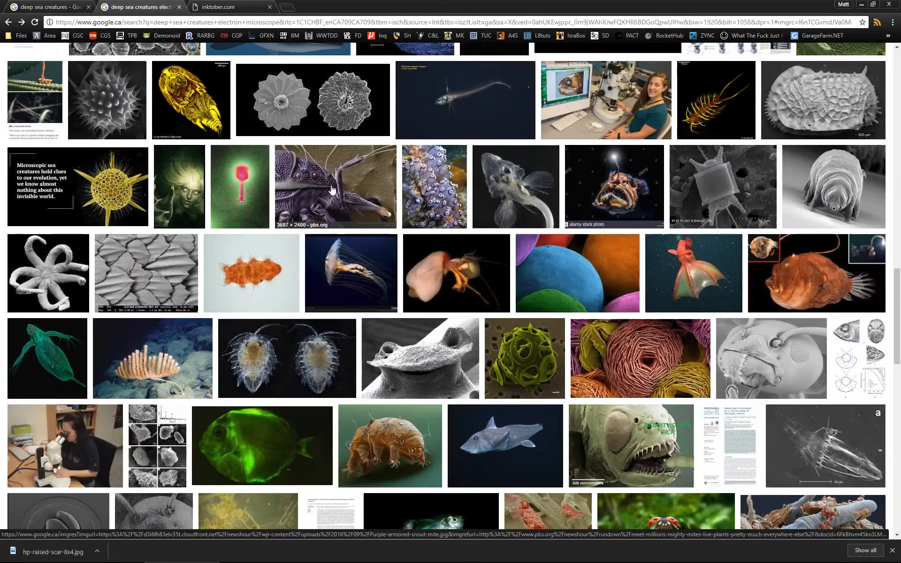
scroll(406, 274, down, 5)
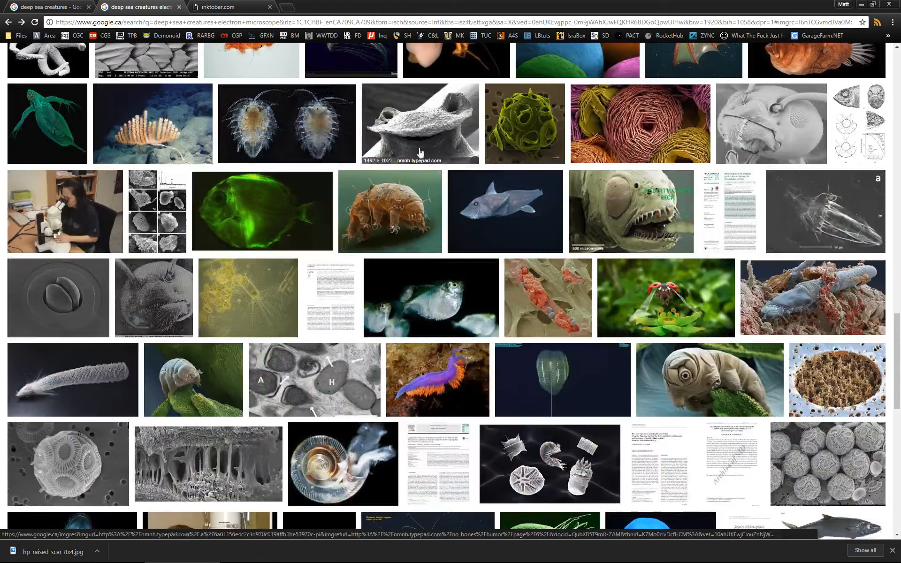
scroll(459, 134, down, 3)
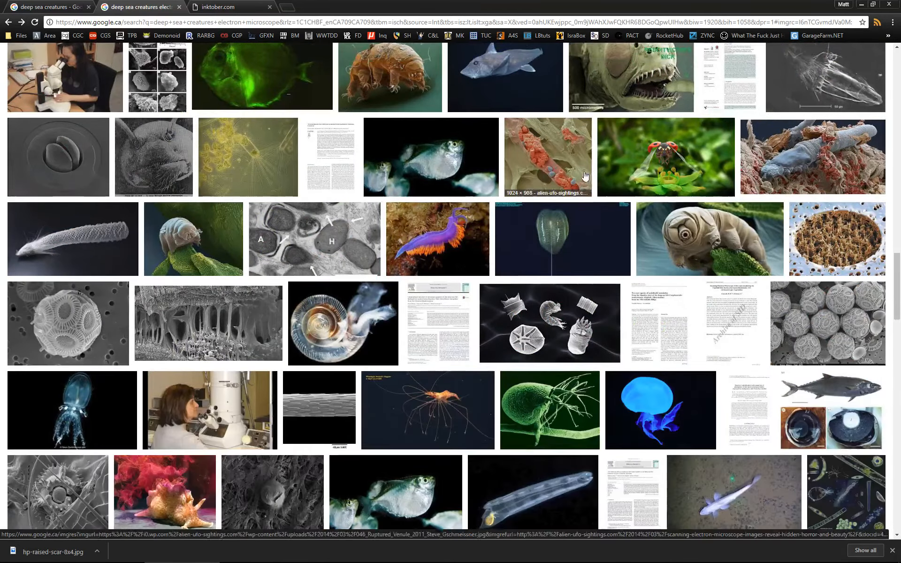
scroll(177, 316, down, 2)
scroll(177, 317, down, 15)
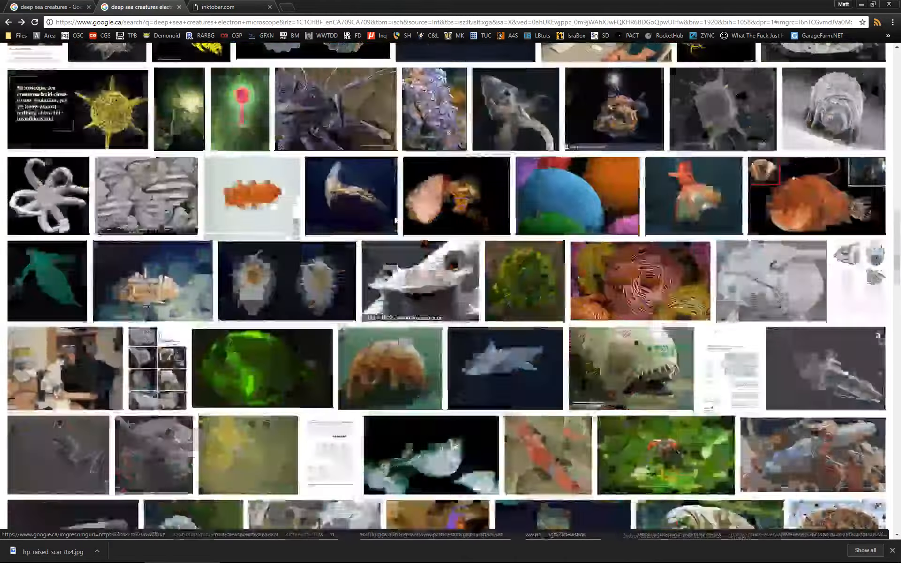
Step: Search the images for "strange deep sea creatures" and preview the blue creature with human-like arms
scroll(226, 160, up, 15)
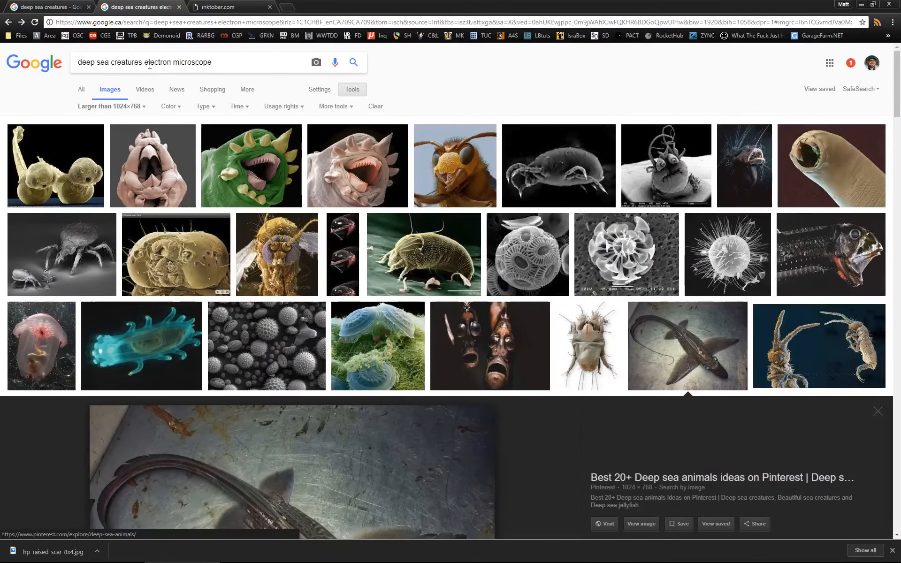
text(stra)
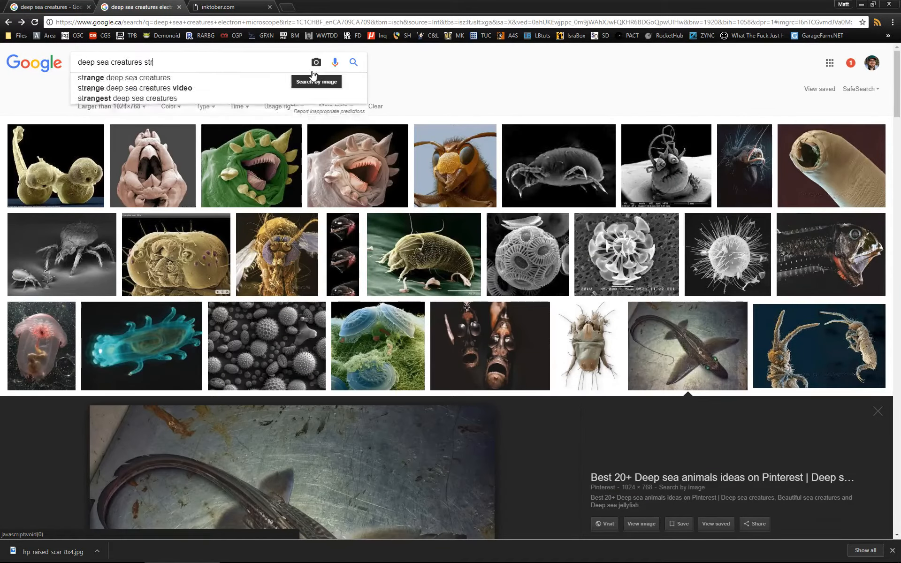
click(223, 80)
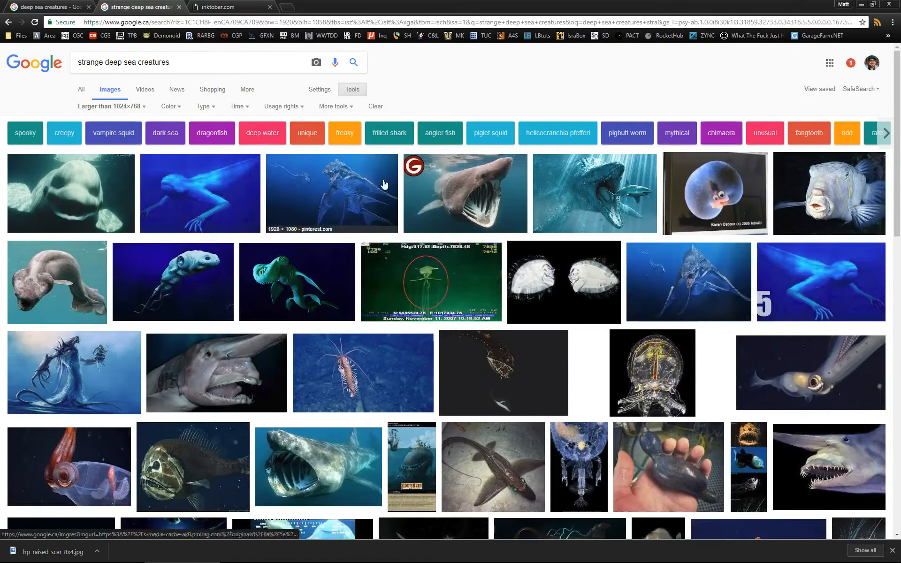
click(209, 182)
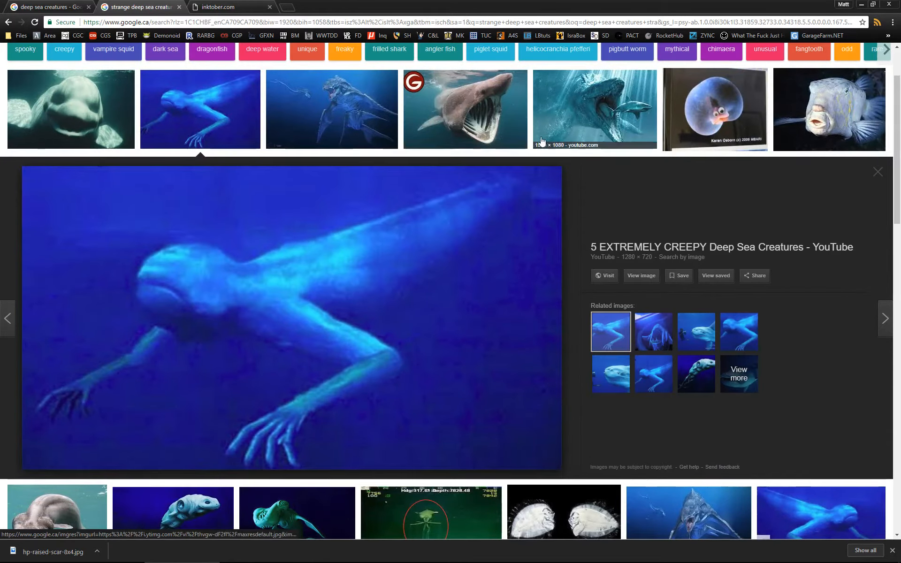
Step: Look through the strange deep sea creatures image results for unusual animal shapes
scroll(521, 143, down, 12)
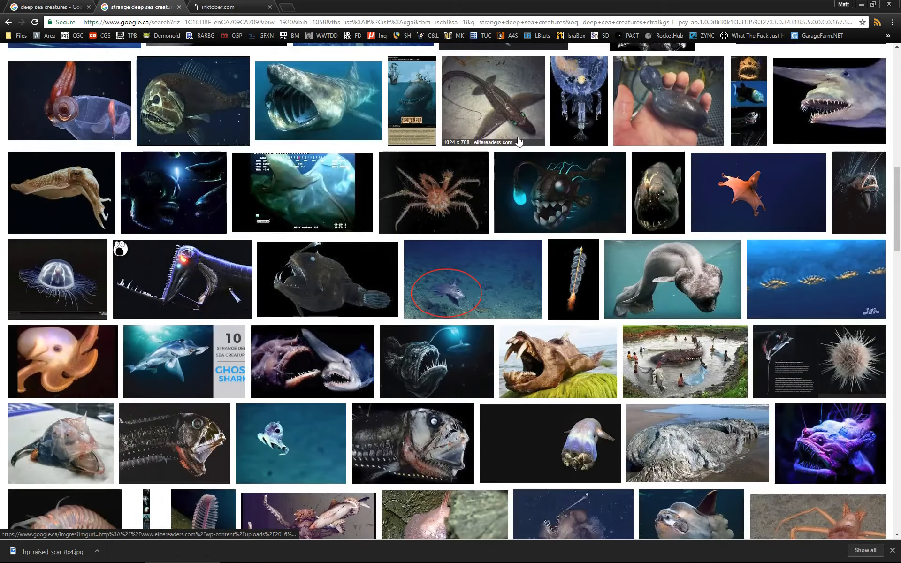
scroll(519, 143, down, 7)
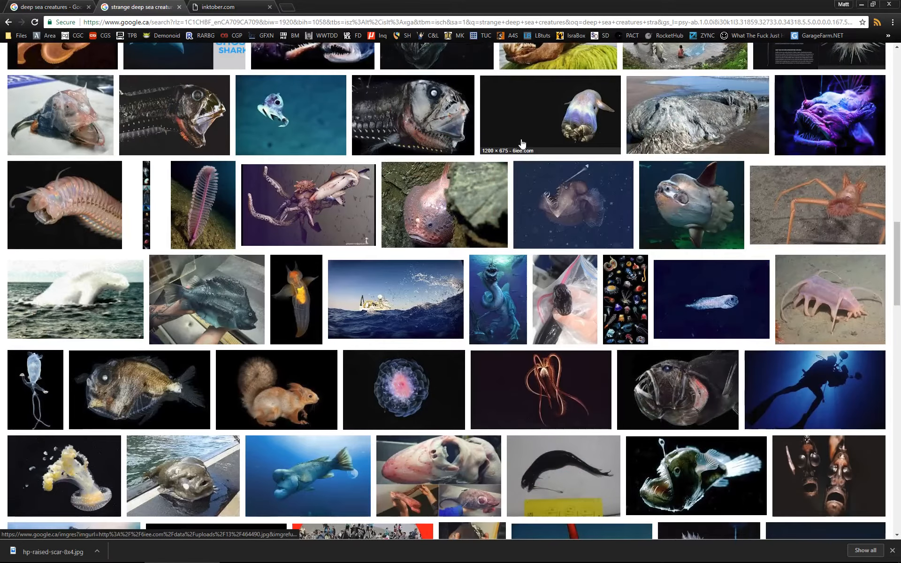
scroll(521, 143, down, 5)
scroll(521, 143, up, 1)
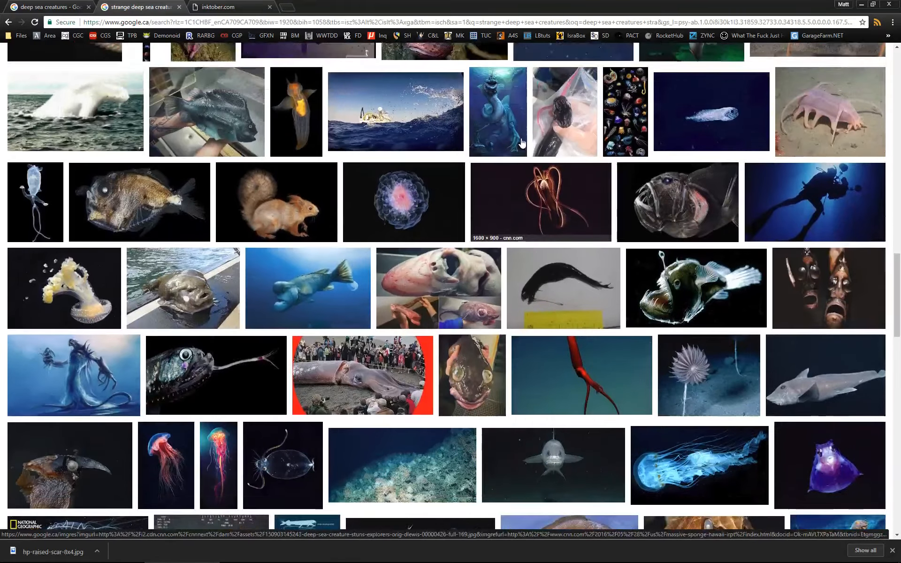
scroll(520, 143, up, 20)
scroll(174, 41, down, 1)
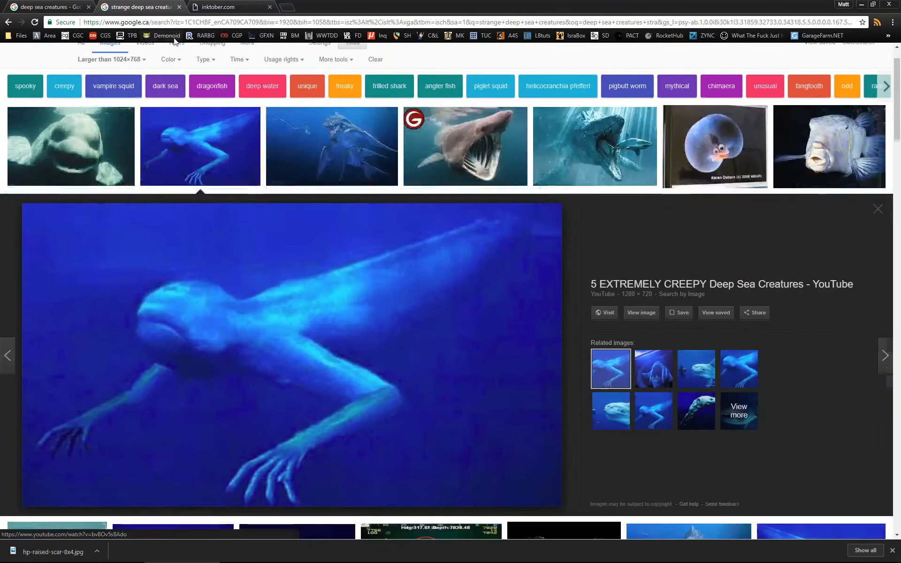
Step: Replace the Inktober page with a web search for "natural history museum flickr"
click(276, 10)
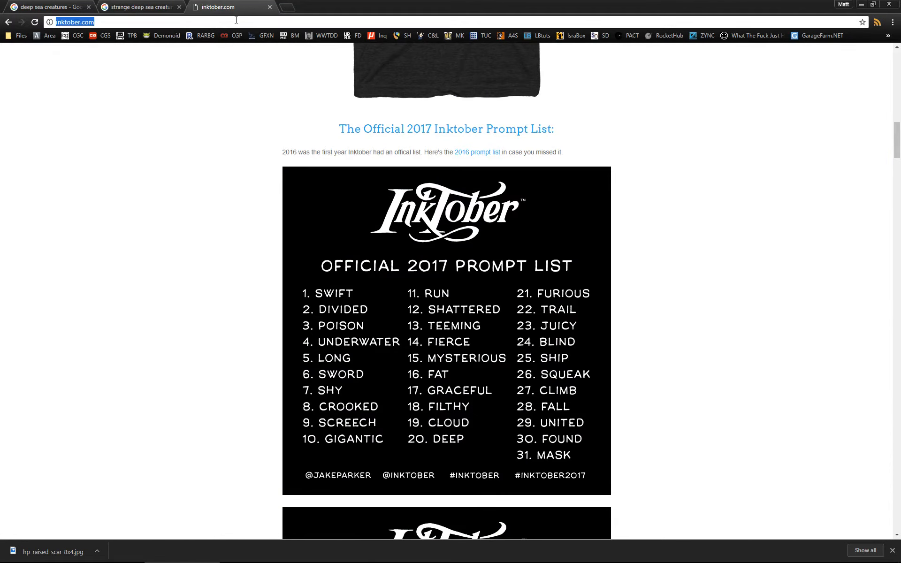
text(nat)
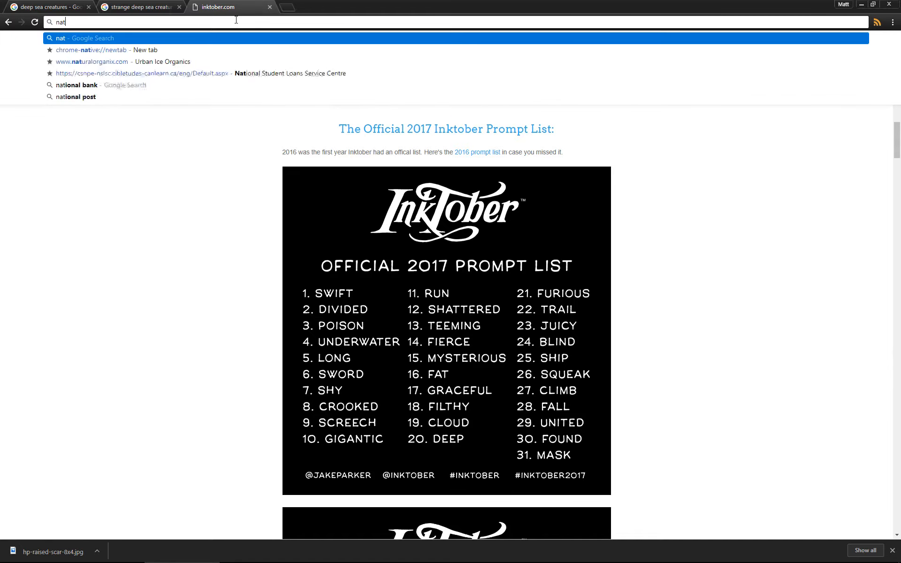
text(ural history)
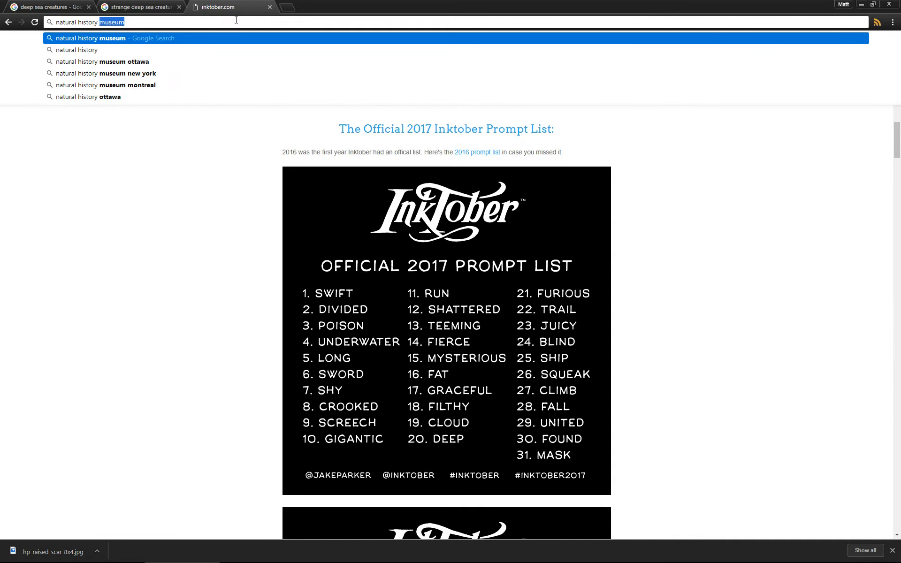
text( museum)
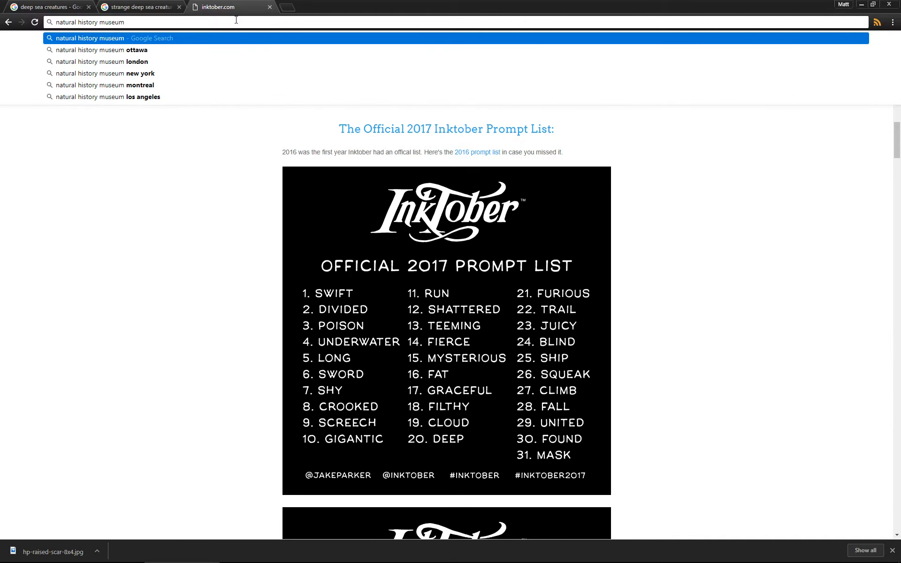
text( flickr)
key(Return)
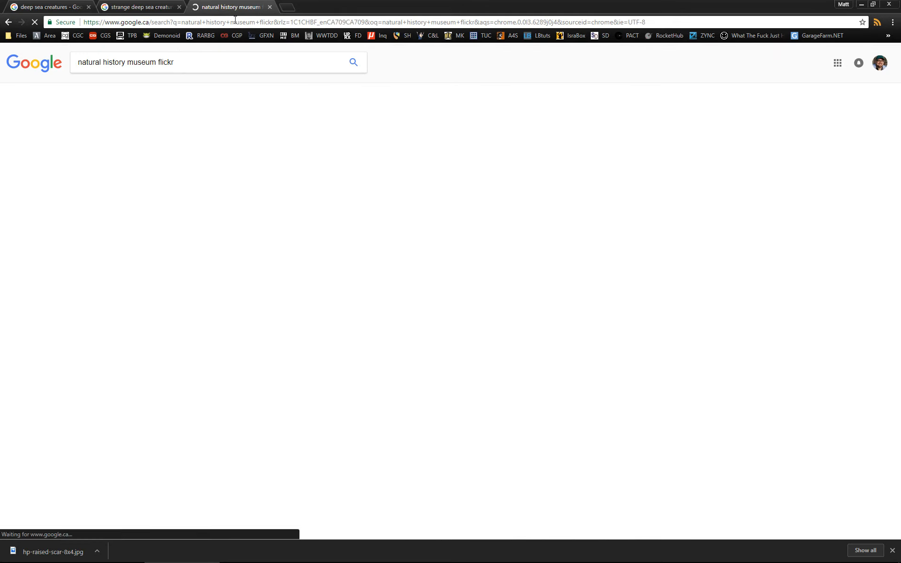
Step: Look through the Natural History Museum Flickr group's photos, return to the results, and view the Flickr Natural History Museum group in a separate tab
click(166, 133)
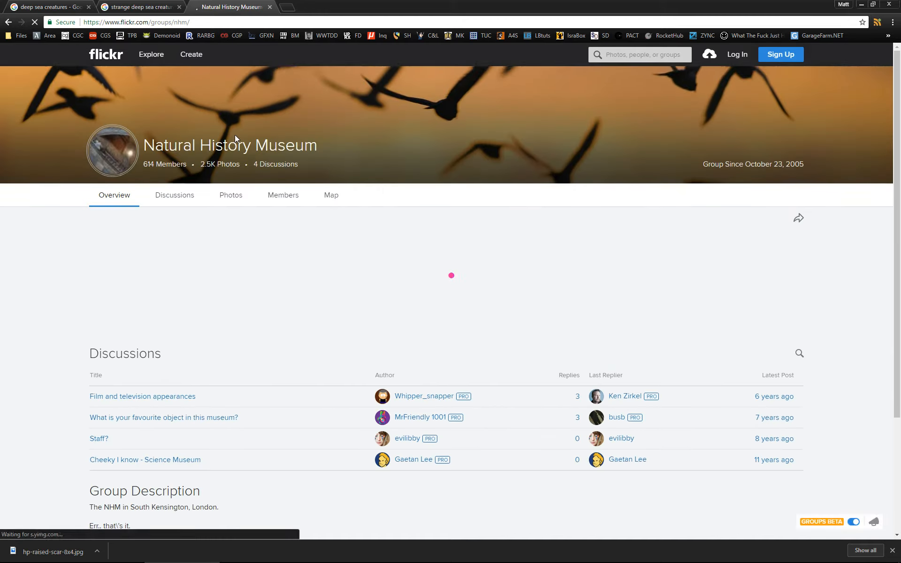
scroll(353, 175, down, 3)
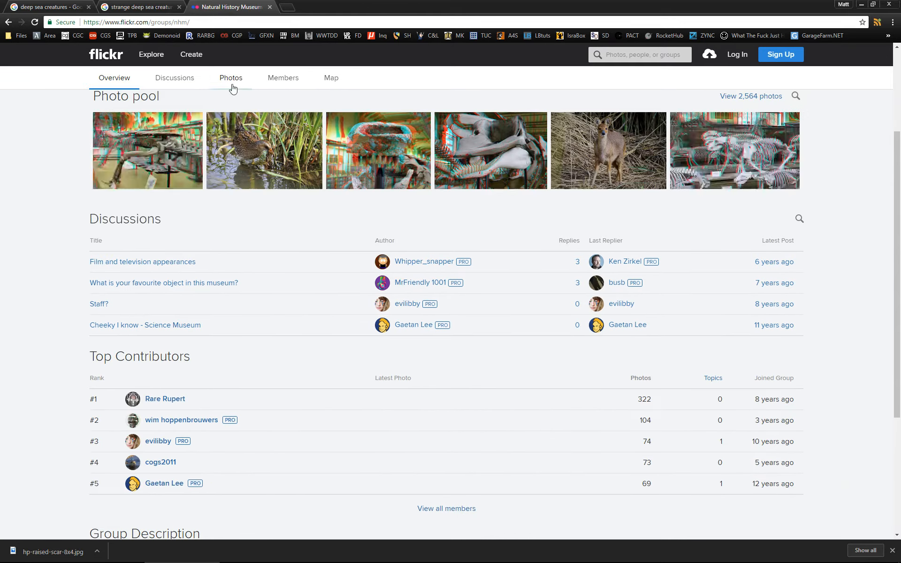
click(231, 78)
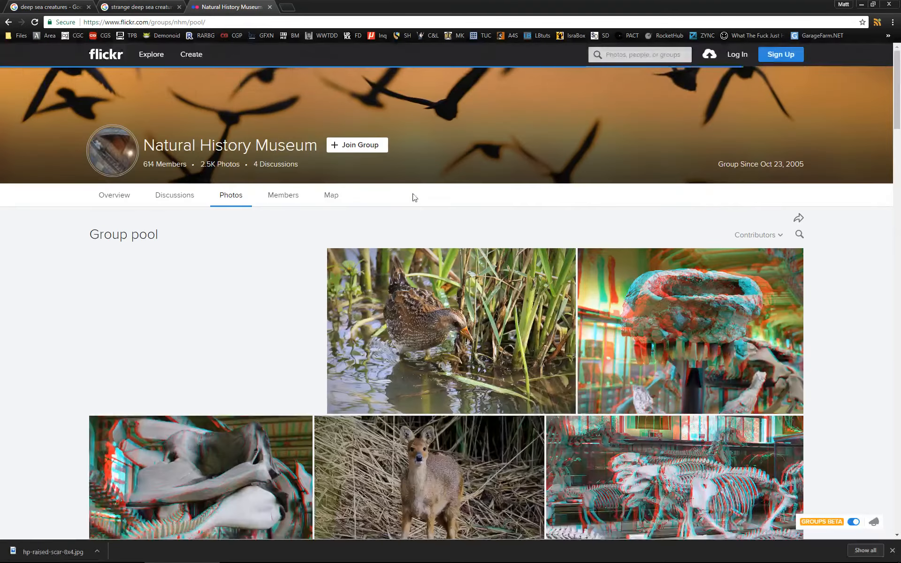
scroll(415, 193, down, 12)
key(alt+Left)
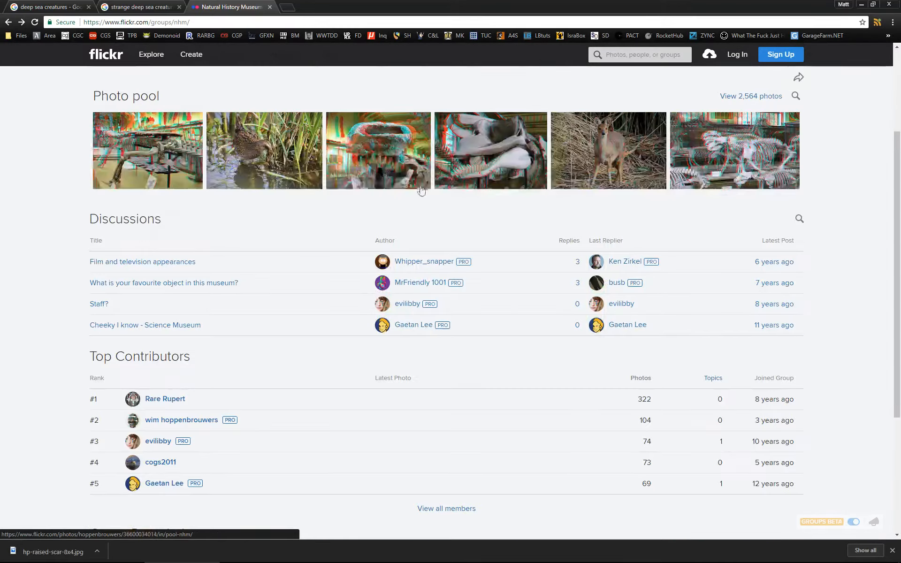
key(alt+Left)
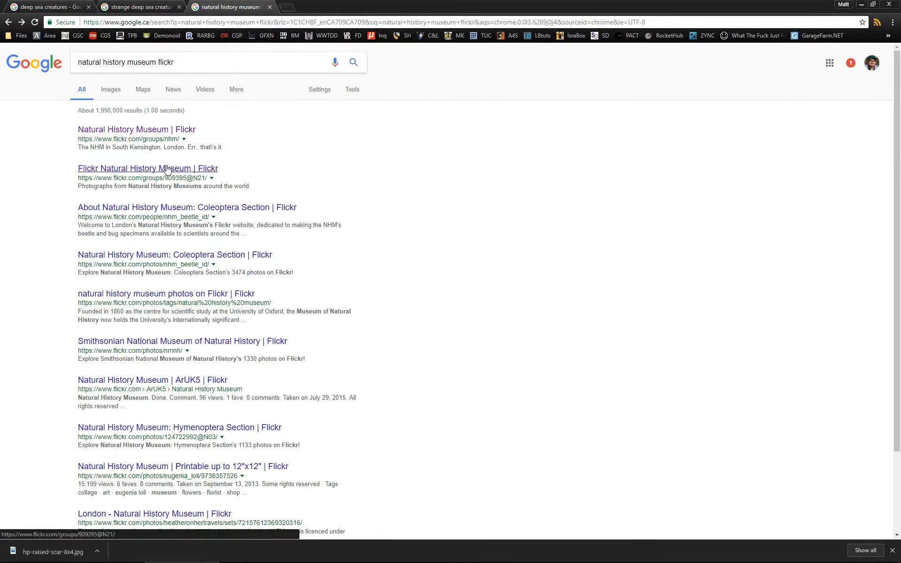
middle_click(171, 168)
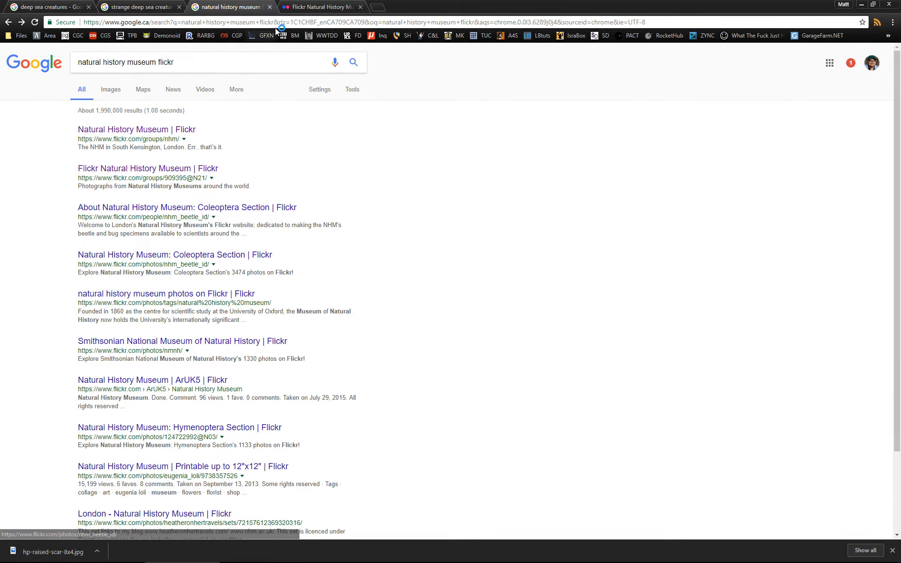
click(319, 7)
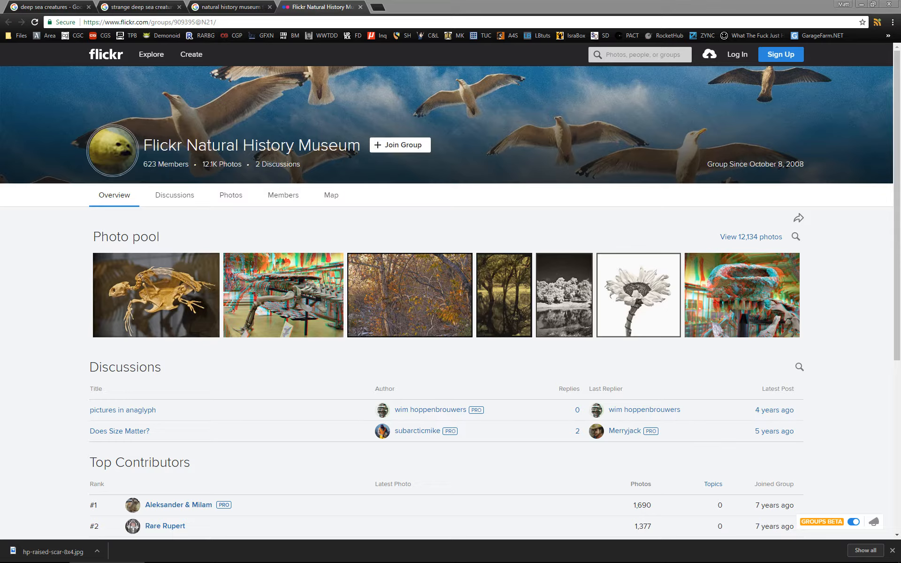
Step: Search Google Images for "blanket octopuses"
click(301, 22)
text(blanket octopuses)
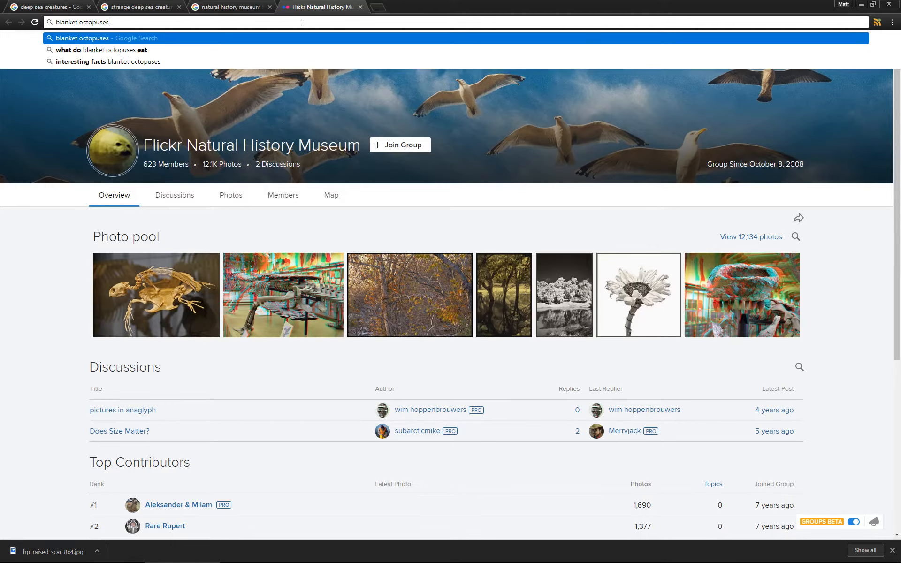
key(Return)
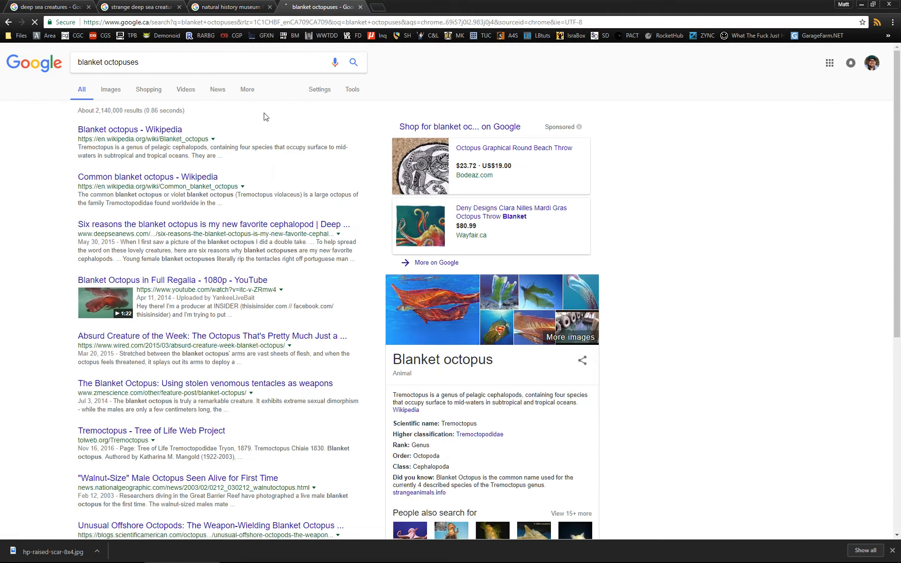
click(111, 90)
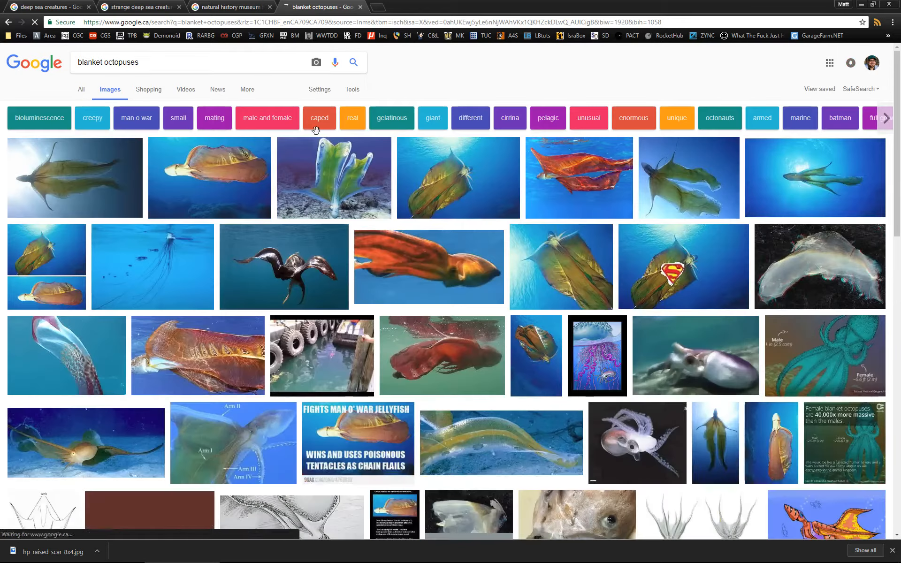
Step: Preview two greenish blanket octopus pictures, the first and fourth results, and close the blanket octopus tab
click(89, 174)
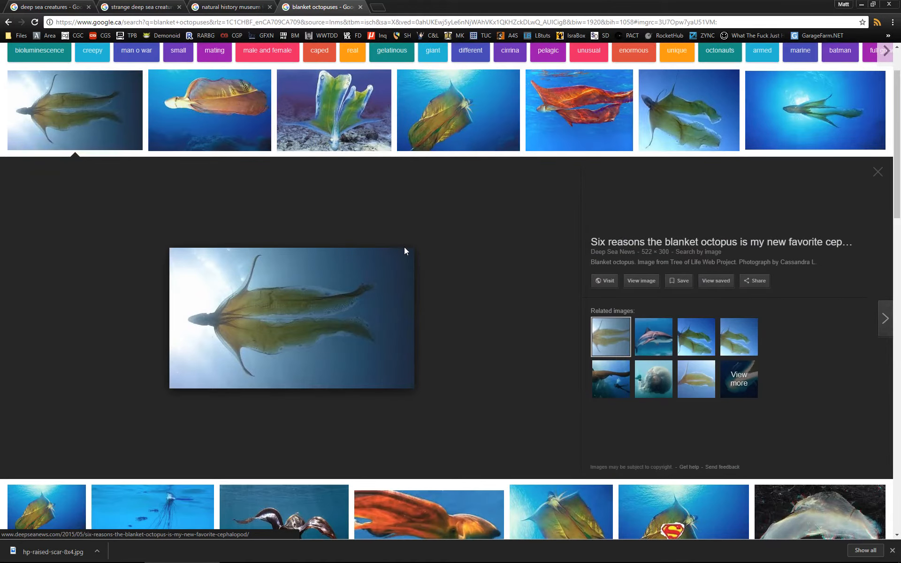
click(476, 111)
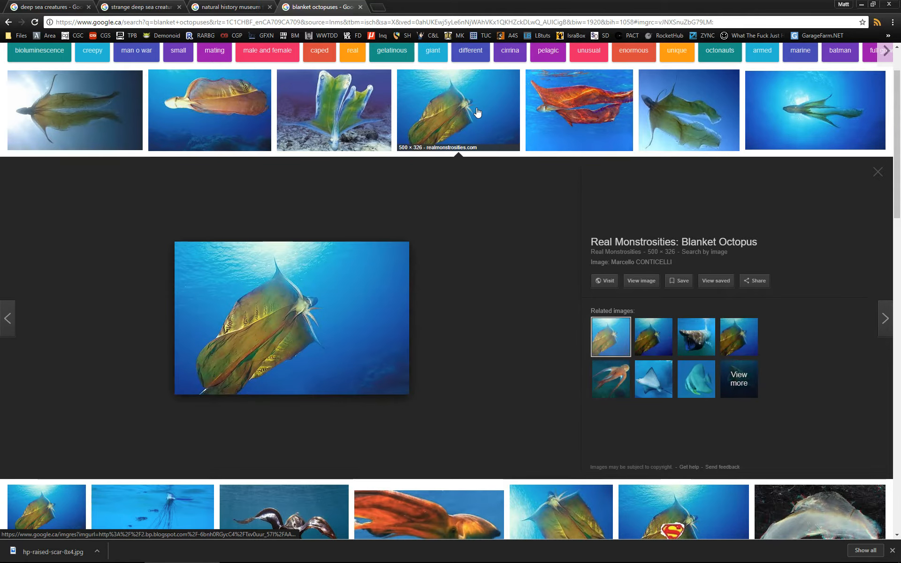
scroll(475, 110, down, 4)
scroll(455, 152, up, 5)
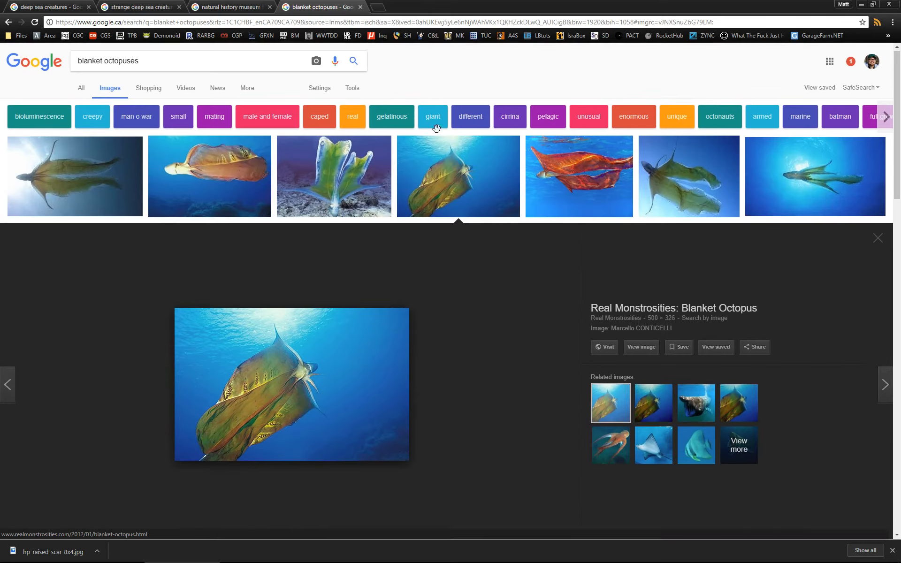
key(ctrl+w)
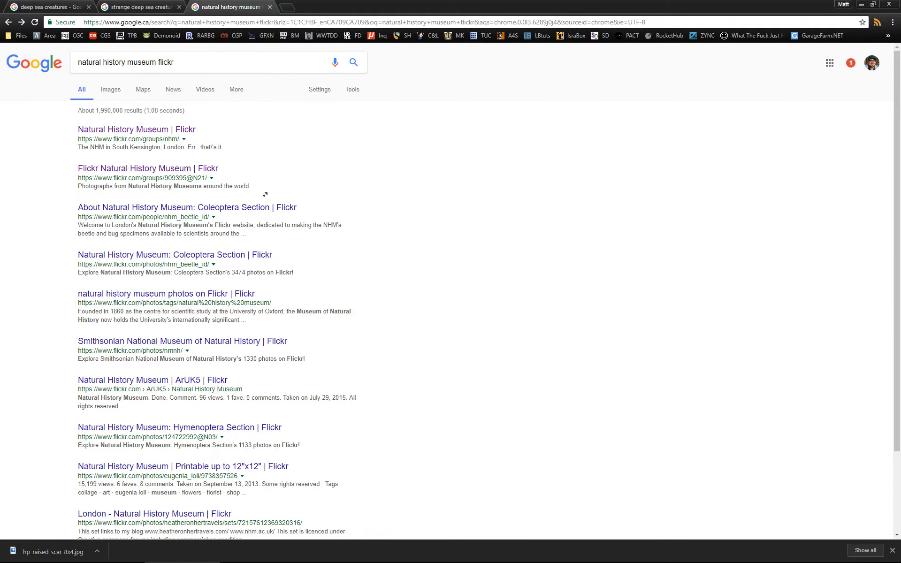
Step: Open the About Coleoptera Section, natural history museum photos, Smithsonian National Museum and single-photo Natural History Museum results in separate tabs
middle_click(219, 209)
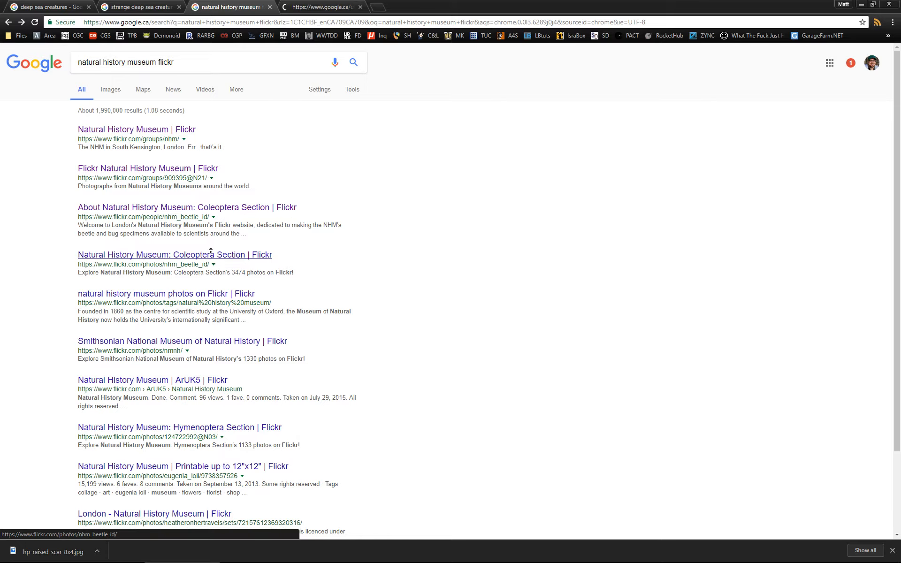
scroll(329, 262, down, 1)
middle_click(225, 274)
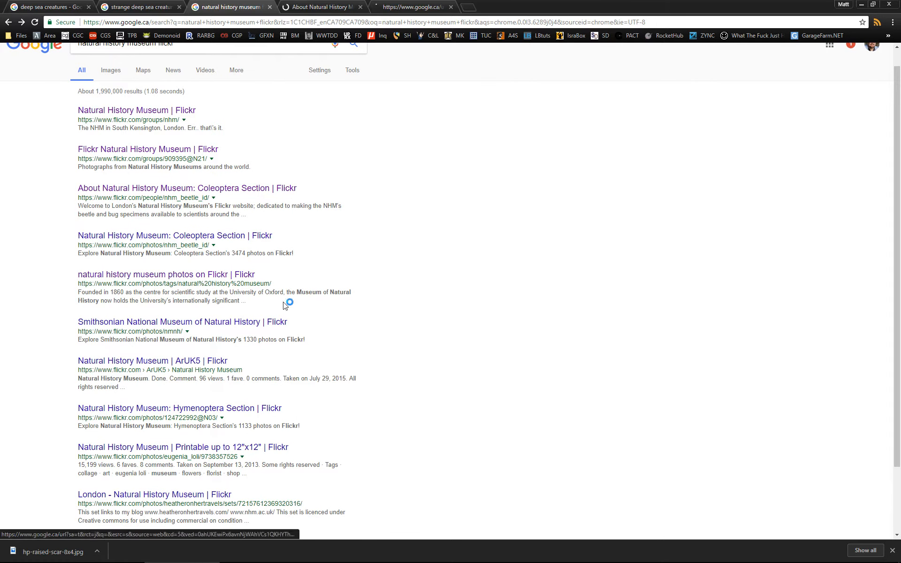
middle_click(232, 322)
middle_click(202, 361)
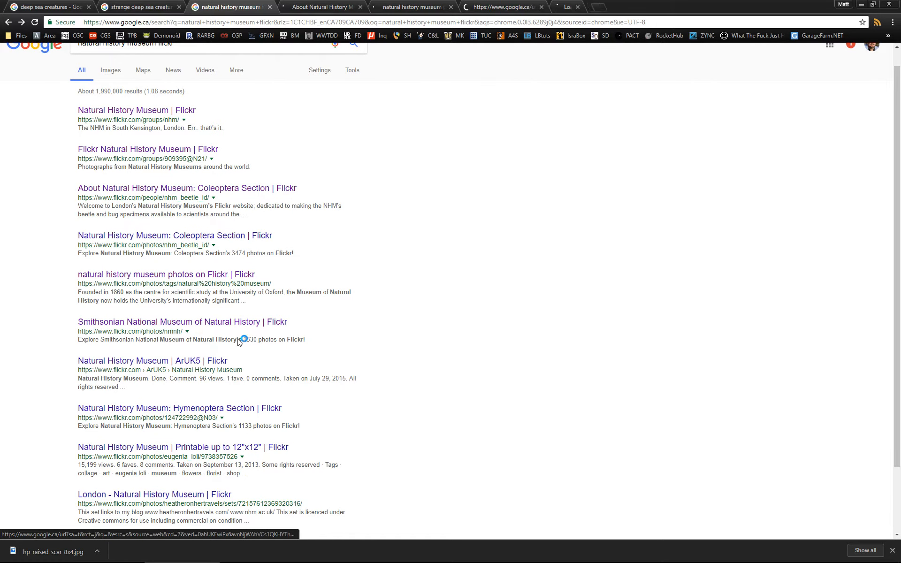
Step: Browse the Coleoptera Section's Flickr albums for interesting beetle reference pictures
click(317, 6)
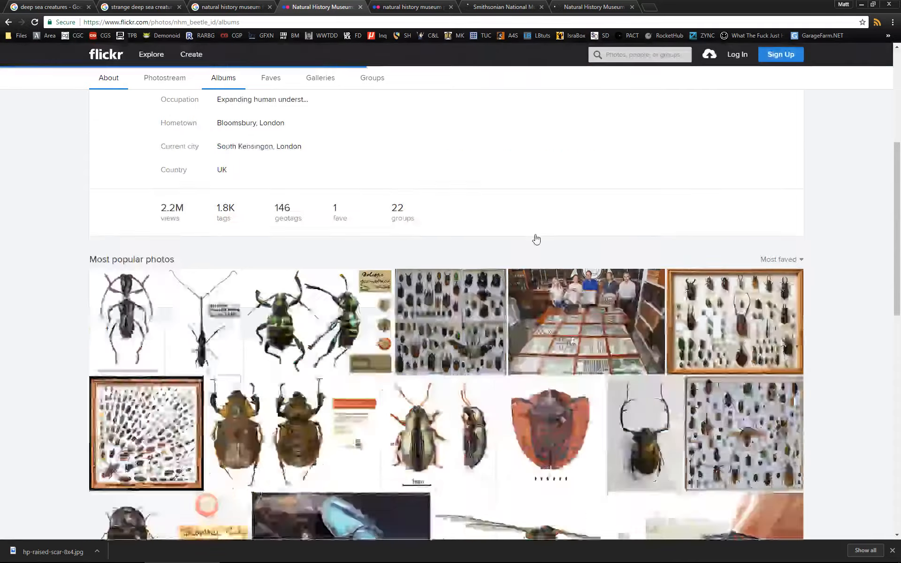
scroll(650, 264, down, 6)
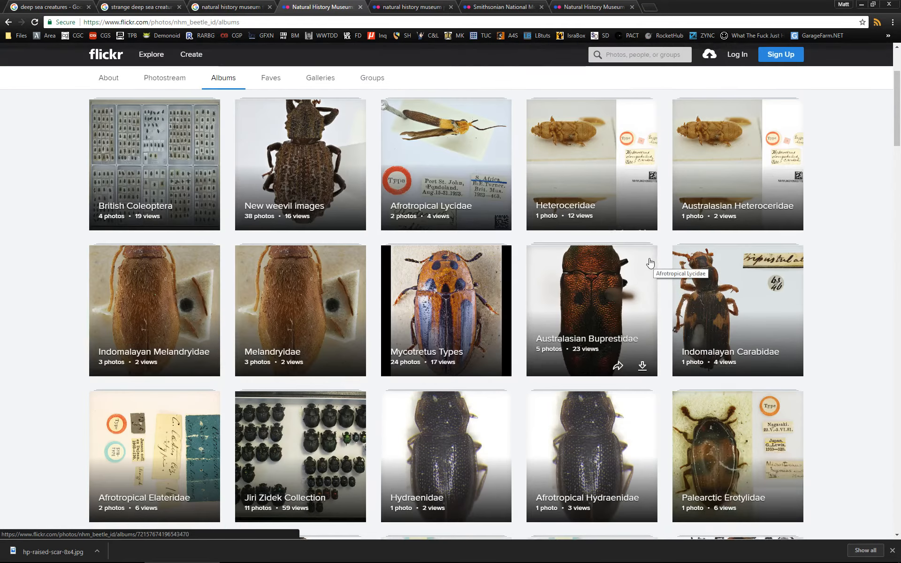
scroll(656, 262, down, 4)
scroll(656, 262, down, 10)
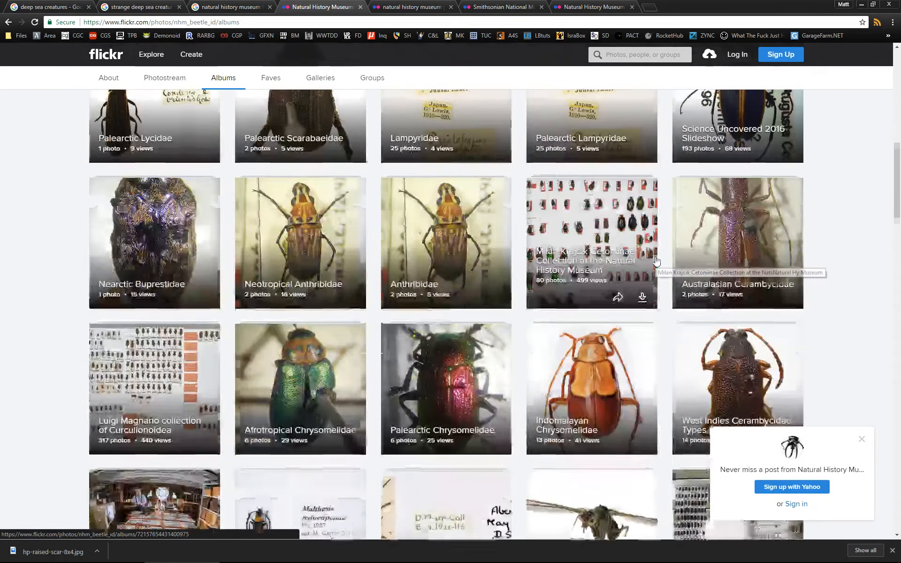
scroll(657, 258, down, 14)
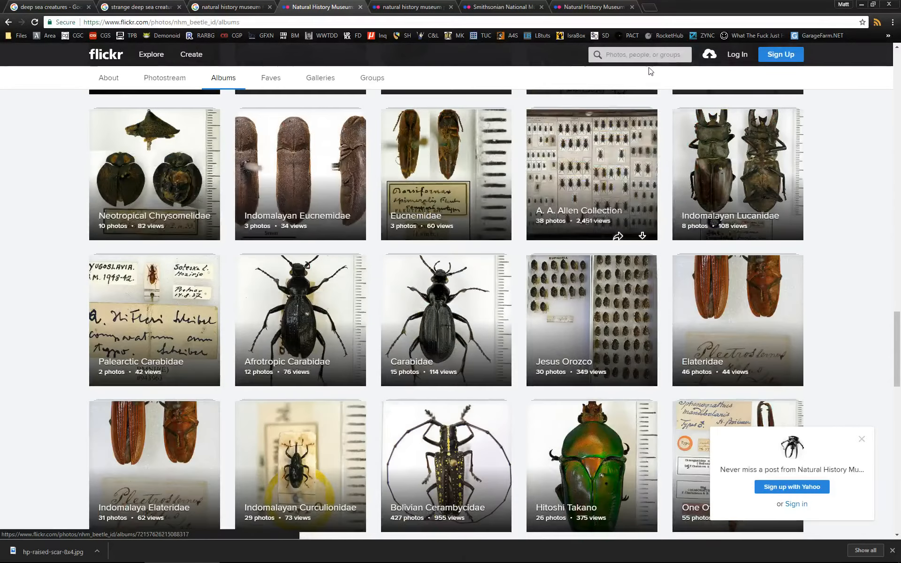
Step: Search Flickr for "sea creature" and look through the photo results
click(647, 56)
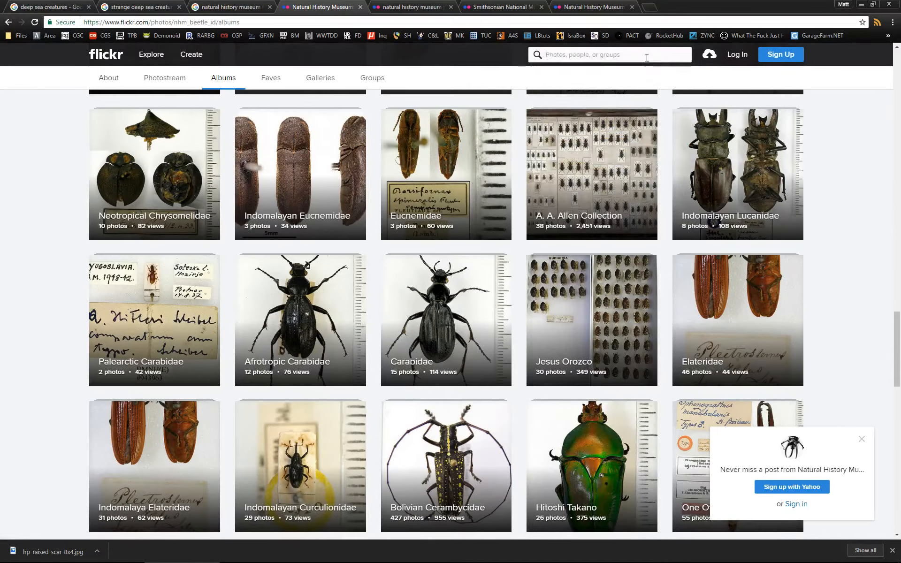
text(sea creature)
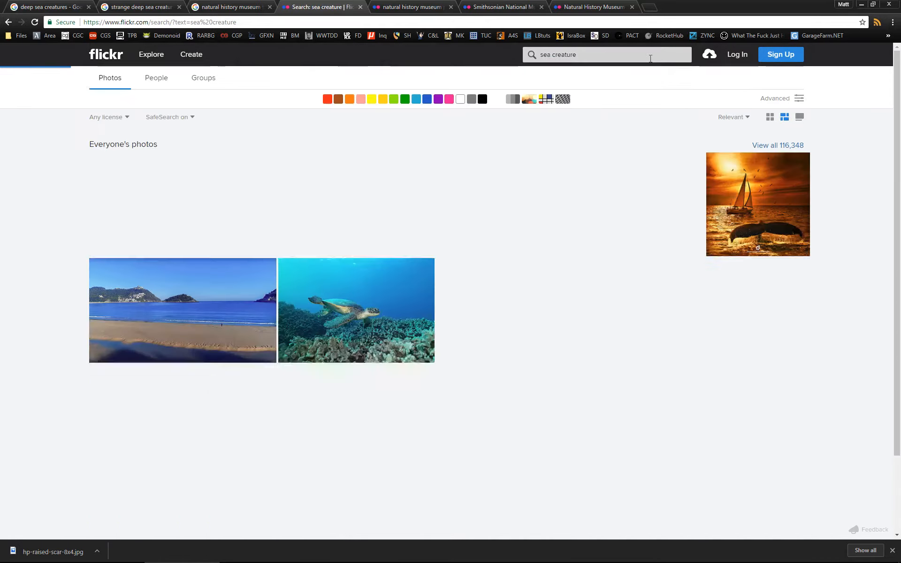
scroll(282, 211, down, 7)
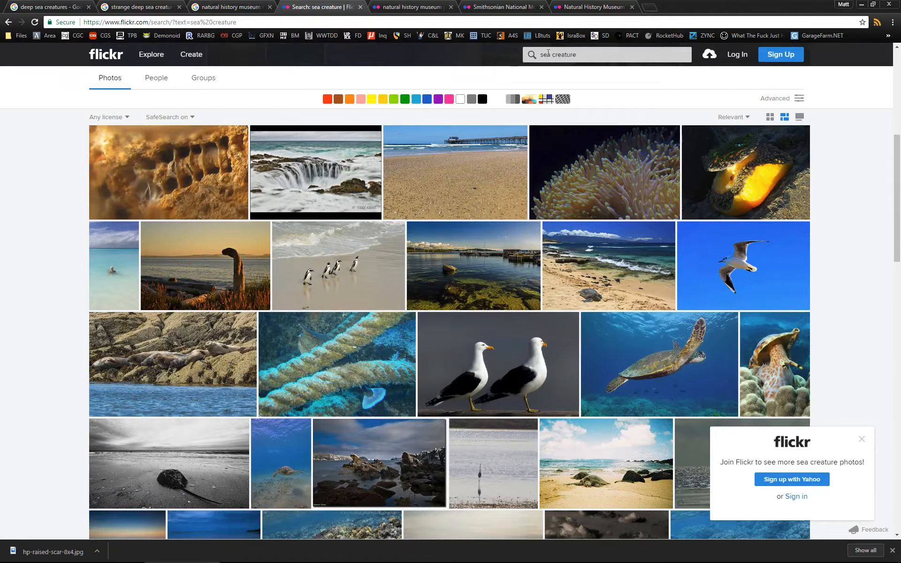
Step: Search Flickr photos for "creature" and view the orange, long-tailed museum specimen on a blue background together with its description
double_click(546, 54)
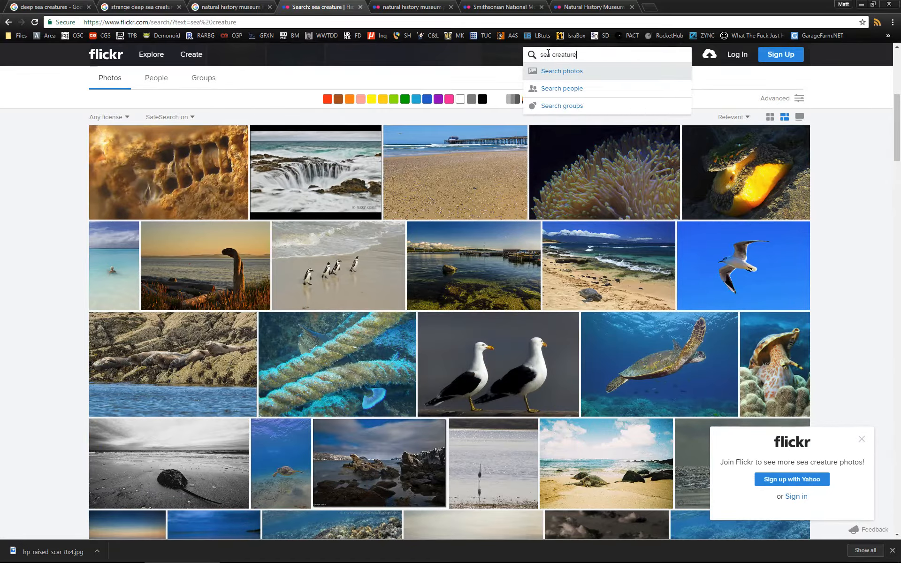
key(Return)
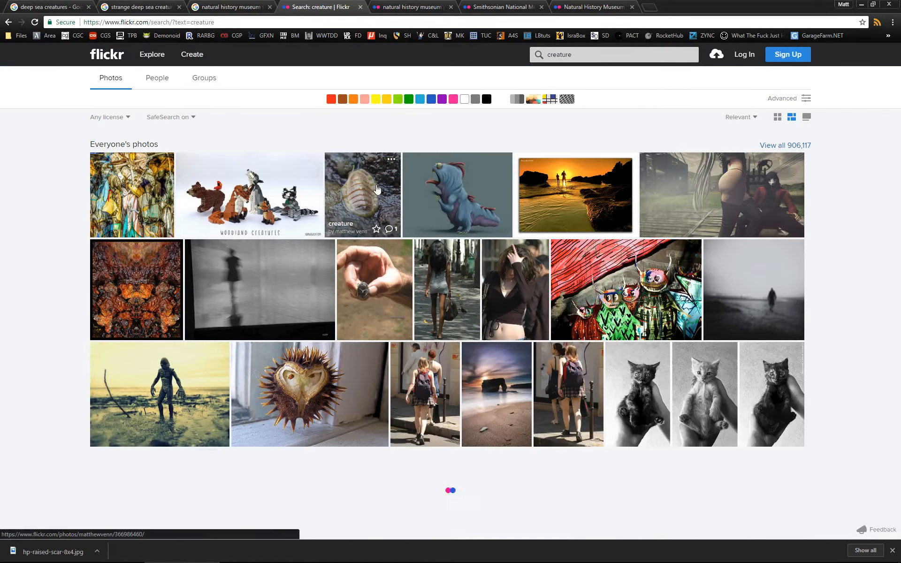
scroll(378, 187, down, 6)
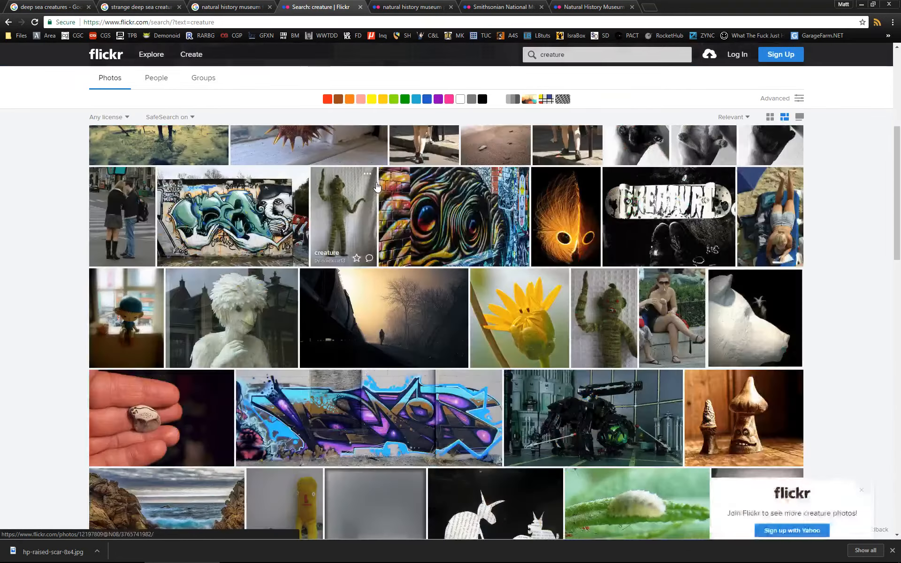
scroll(376, 186, up, 3)
scroll(376, 187, down, 20)
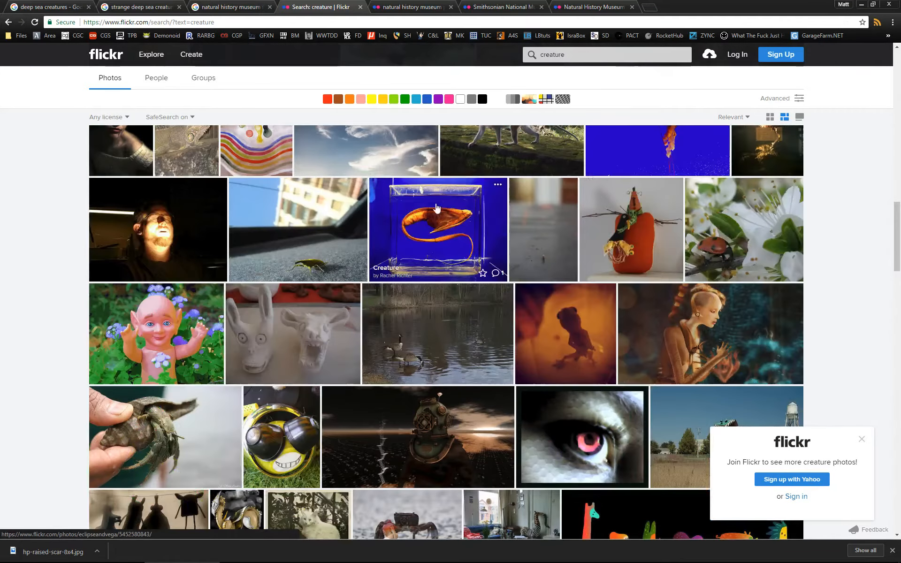
click(436, 208)
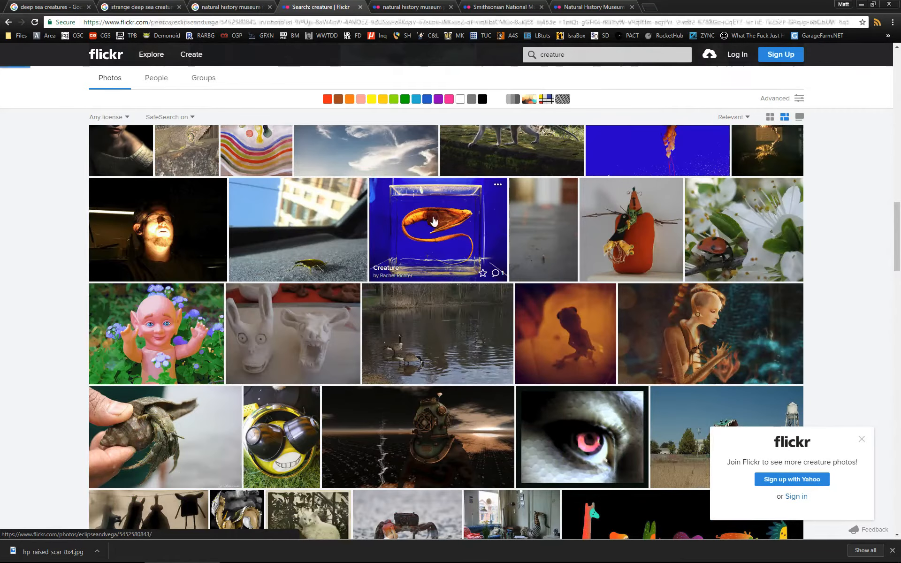
scroll(345, 424, down, 2)
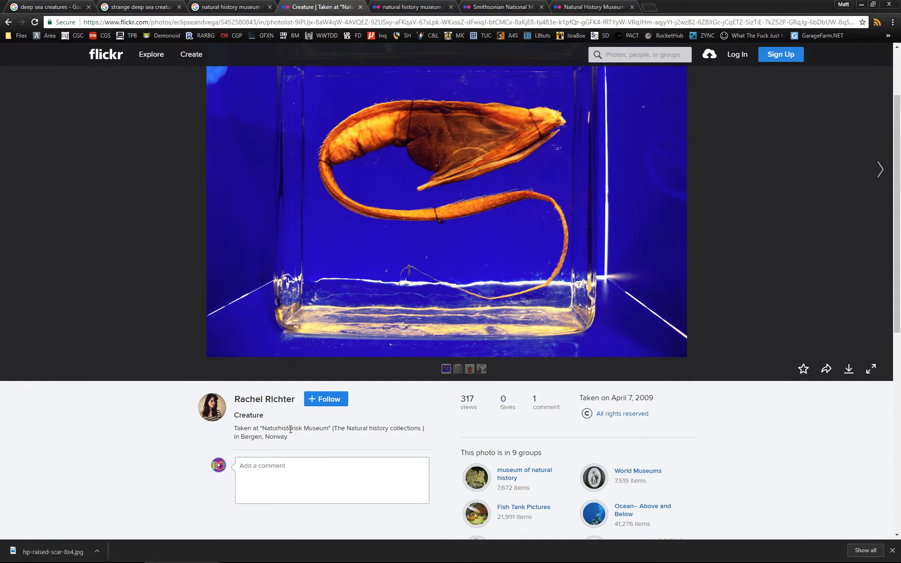
Step: Return to Flickr's "creature" results and view the macro photo of the white, fuzzy, long-legged creature with its description
key(alt+Left)
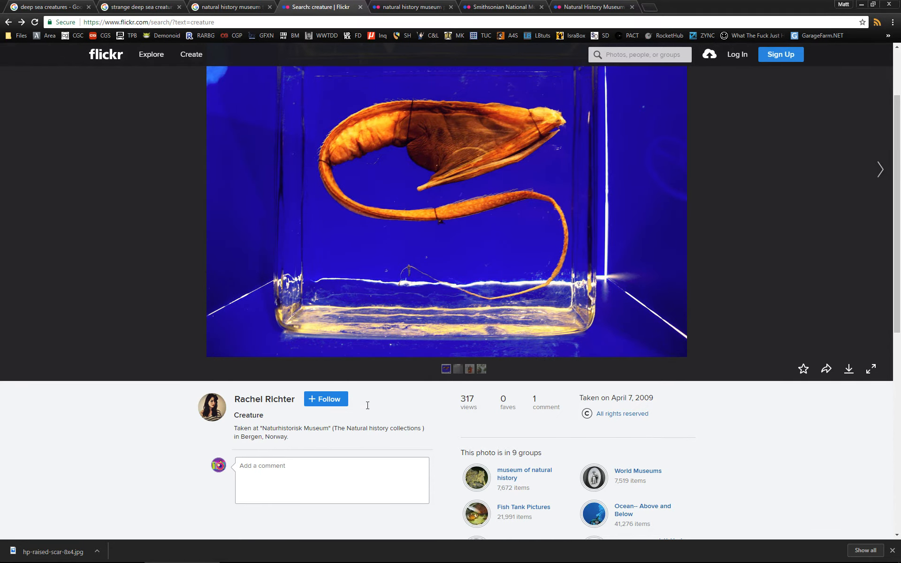
scroll(554, 332, down, 5)
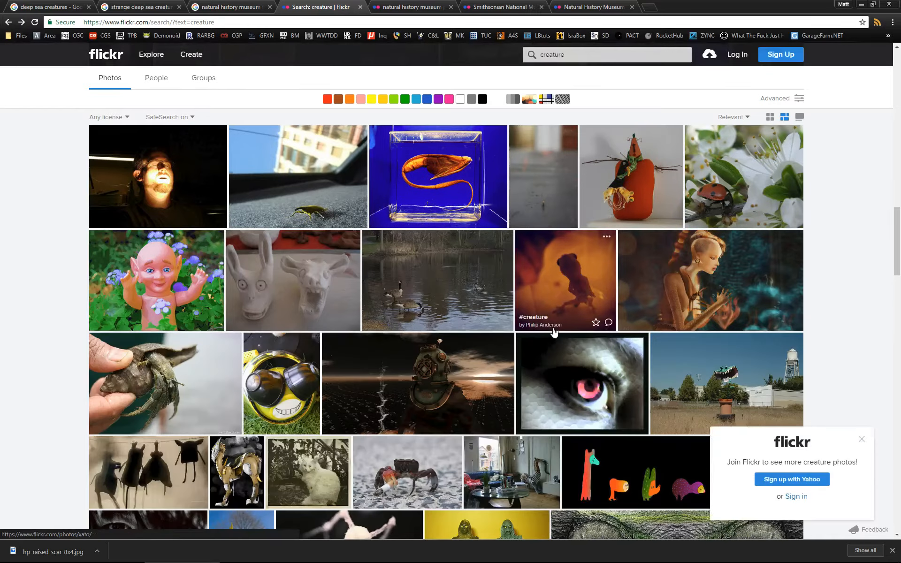
scroll(554, 330, down, 2)
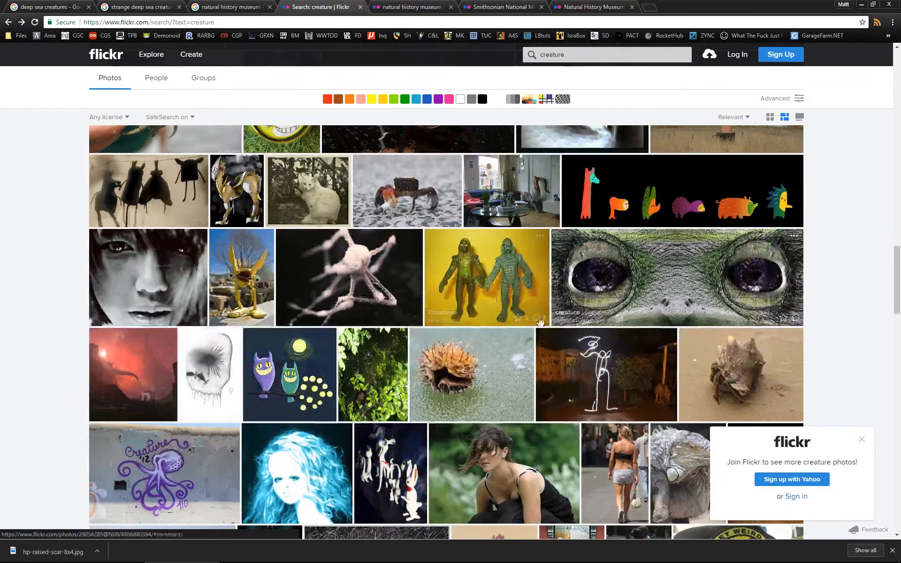
click(413, 310)
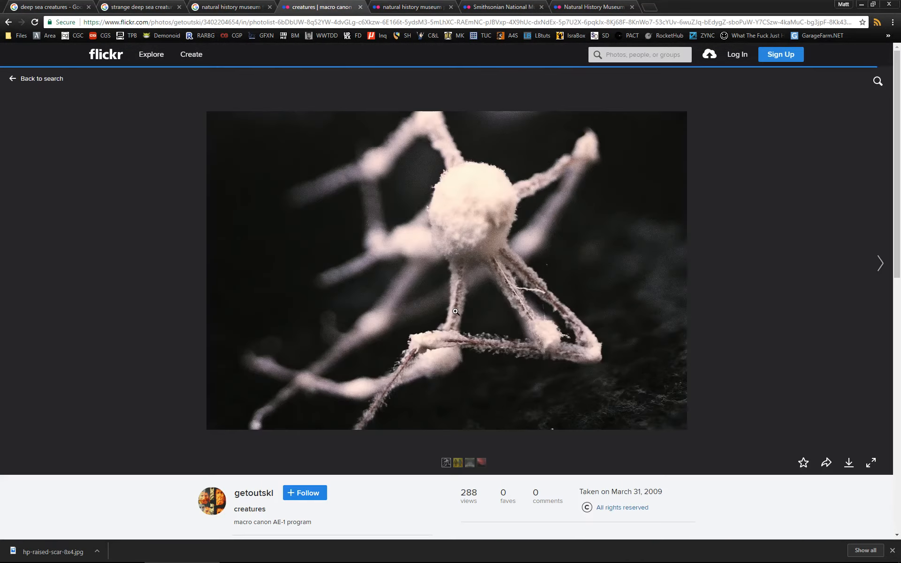
scroll(455, 311, down, 2)
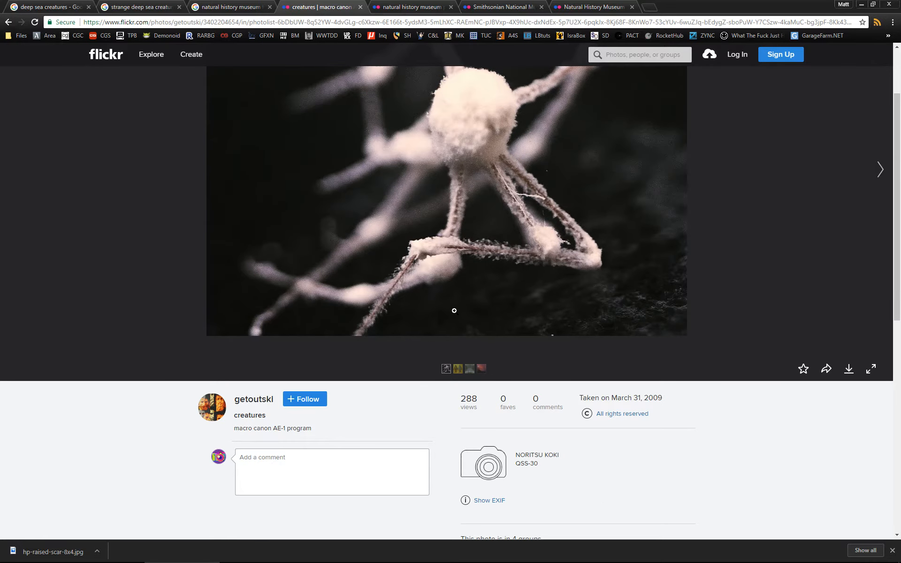
Step: Go back to the "creature" results and look through more of the photos for reference pictures
key(alt+Left)
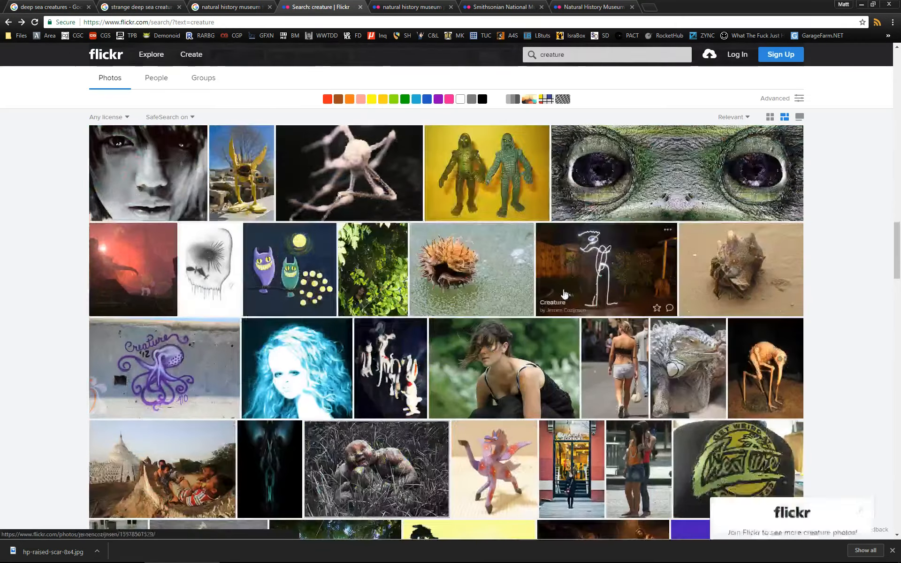
scroll(564, 294, down, 7)
scroll(565, 285, down, 6)
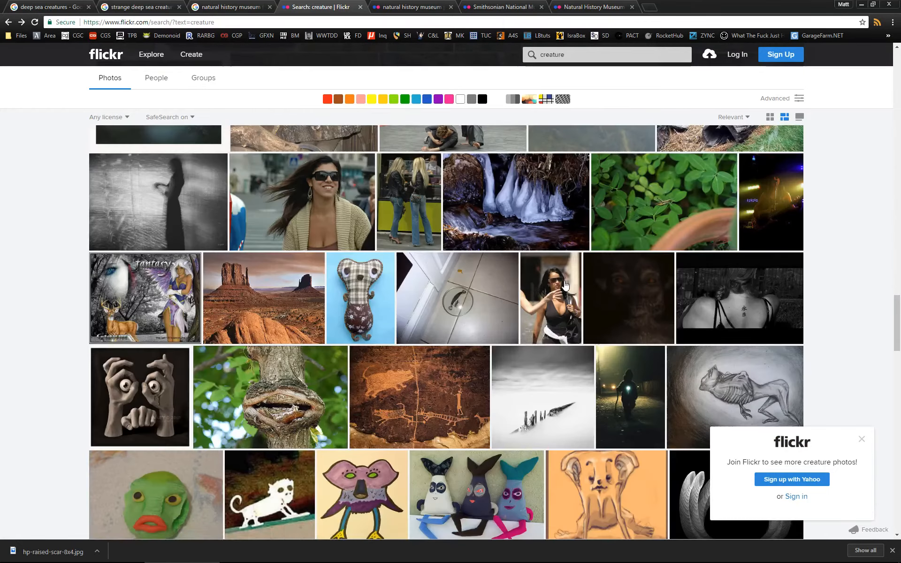
scroll(565, 284, down, 7)
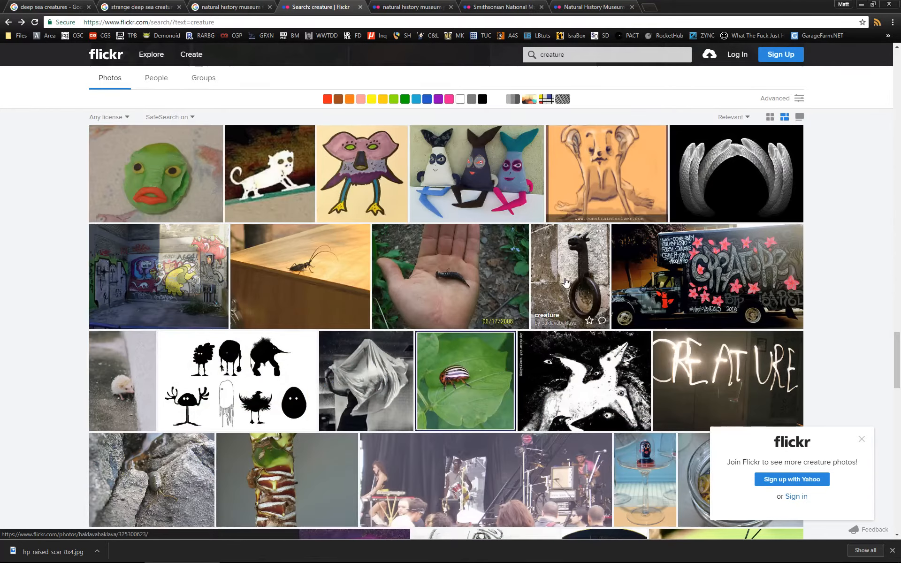
Step: Skim the natural history museum tag photos and the Smithsonian photostream, closing all the Flickr tabs and the Google results tab
key(ctrl+w)
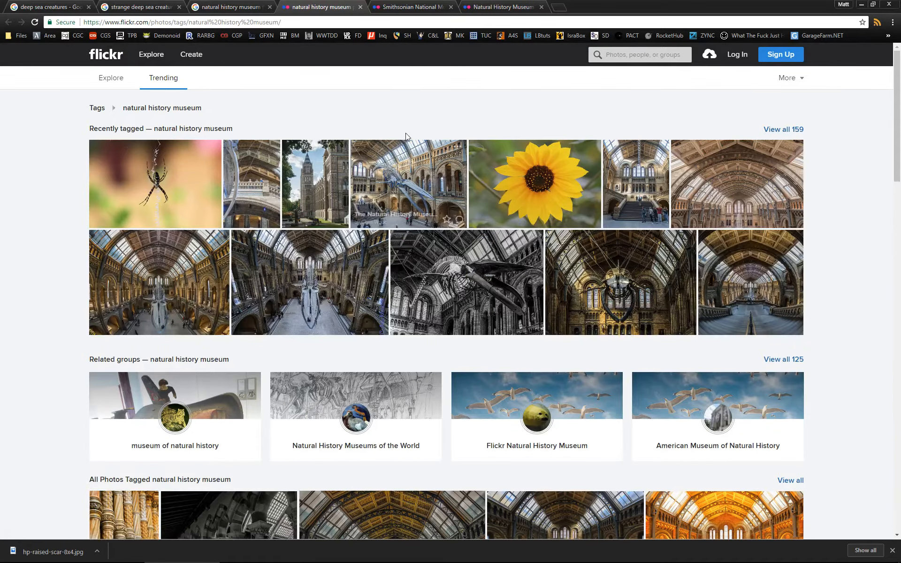
scroll(483, 150, down, 18)
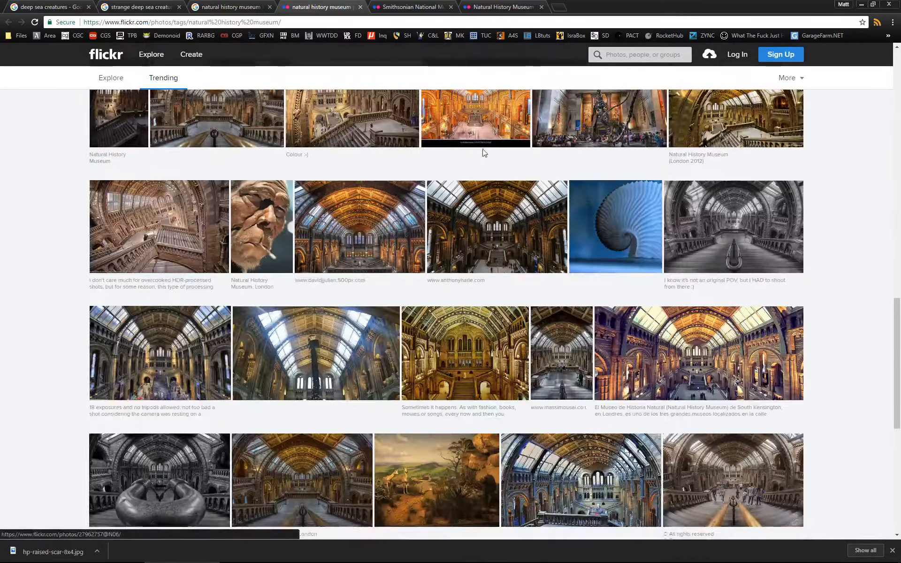
scroll(484, 152, down, 10)
key(ctrl+w)
scroll(484, 149, down, 6)
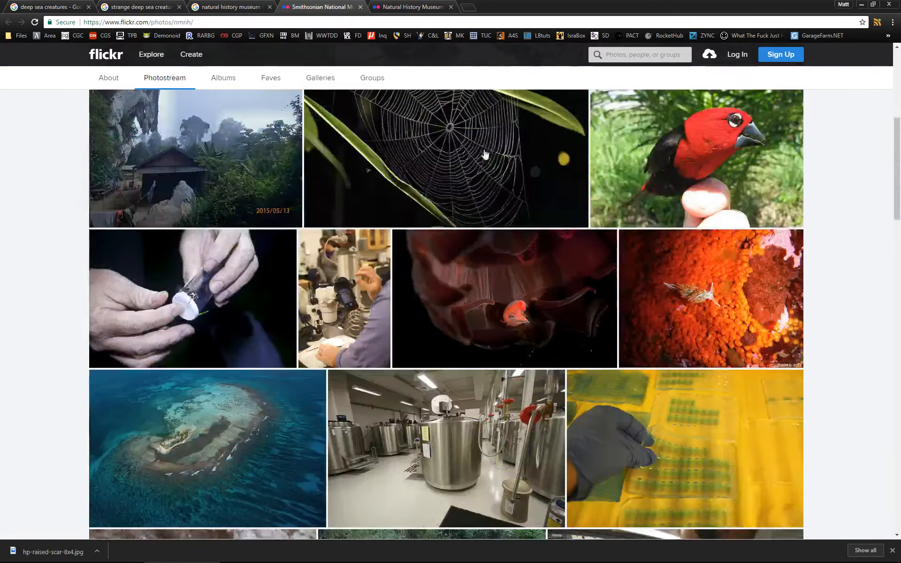
key(ctrl+w)
scroll(485, 151, down, 8)
key(ctrl+w)
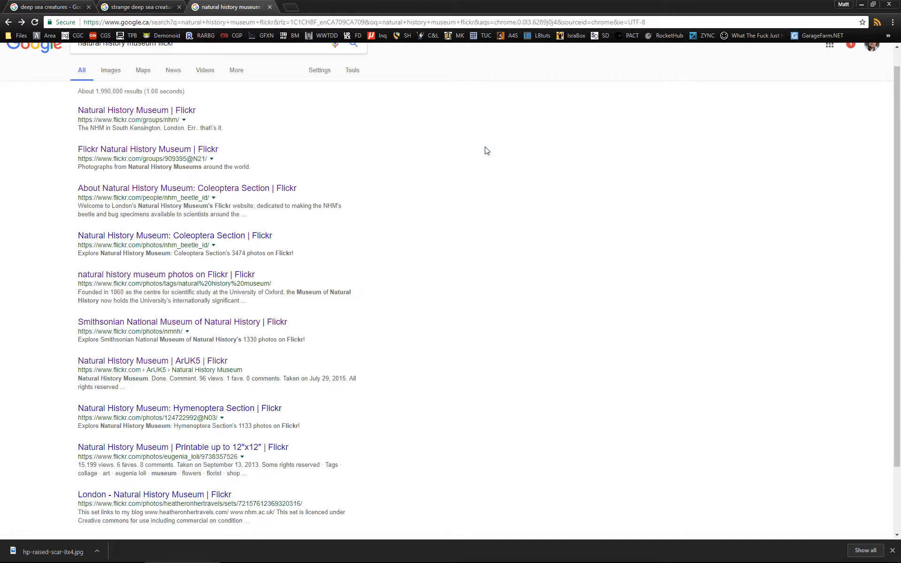
key(ctrl+w)
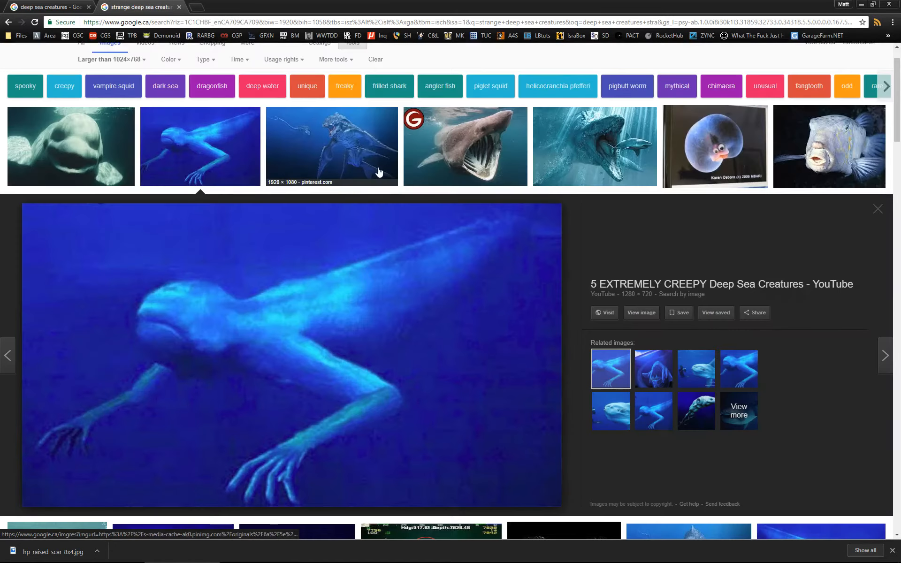
Step: Search Google Images for "sea creatures" and preview the brown armoured fish from the HowStuffWorks extinct sea creatures article
scroll(86, 55, up, 1)
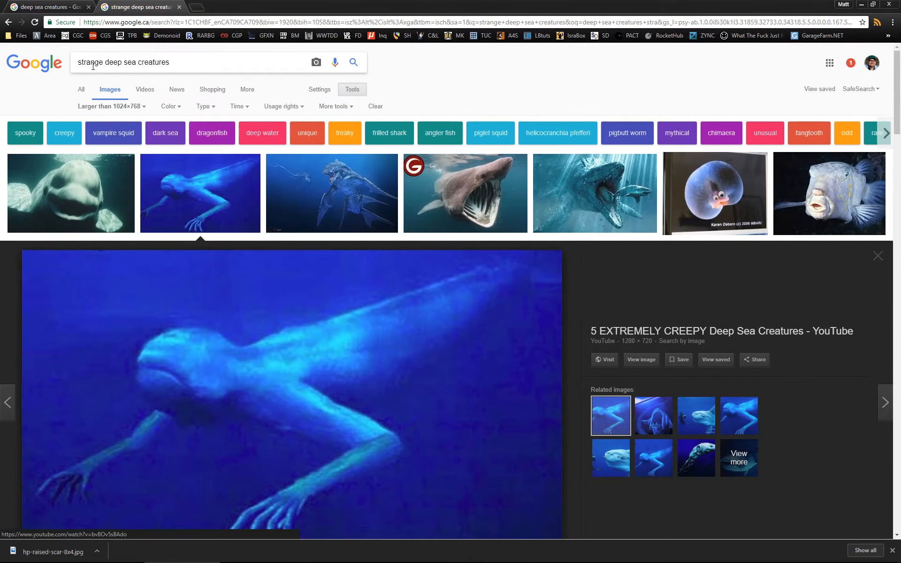
drag(122, 62, 56, 62)
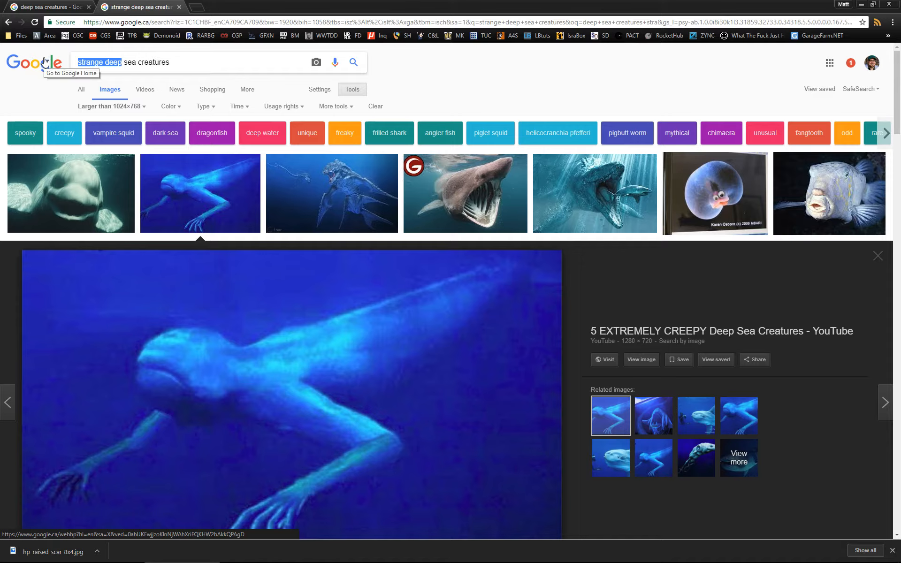
key(BackSpace)
key(Return)
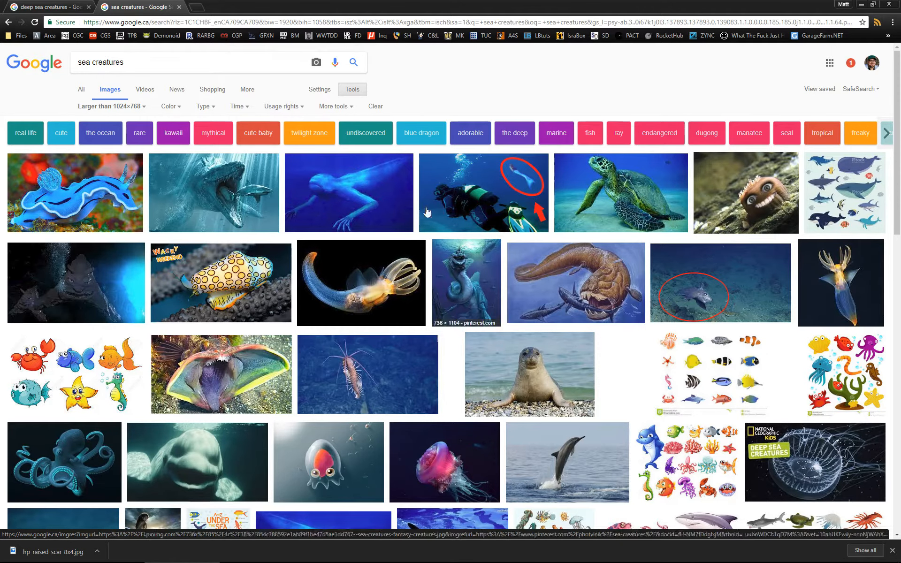
click(556, 272)
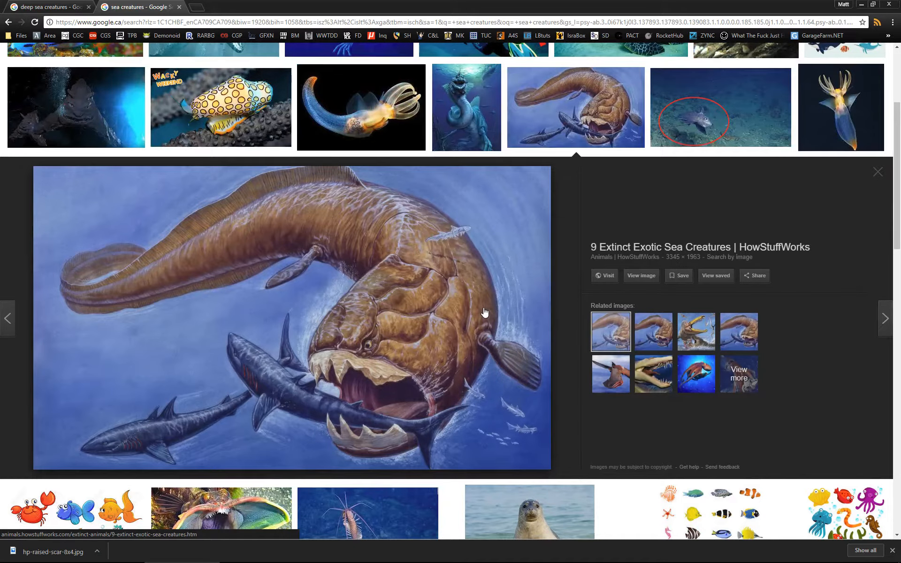
scroll(407, 241, up, 4)
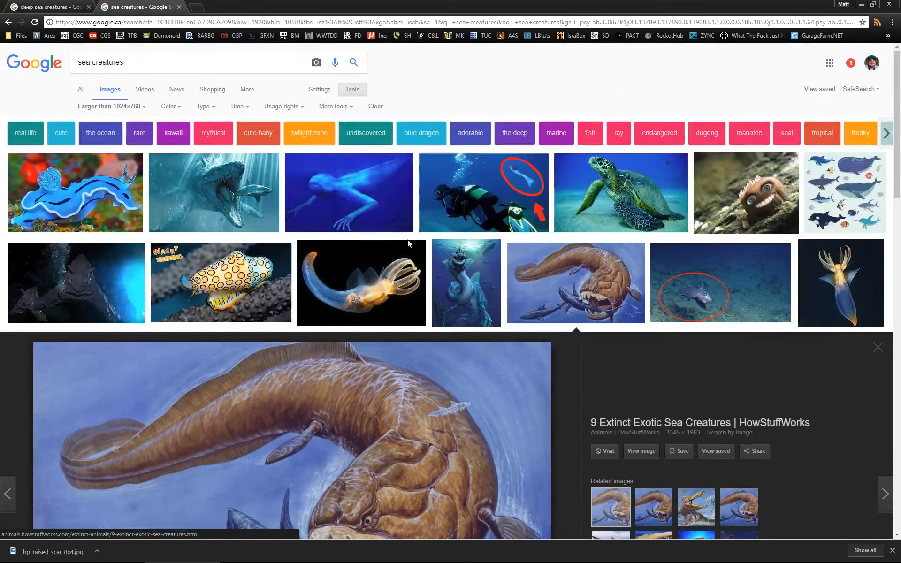
Step: Refine the image search to "sea creatures extinct"
click(164, 60)
text(ex)
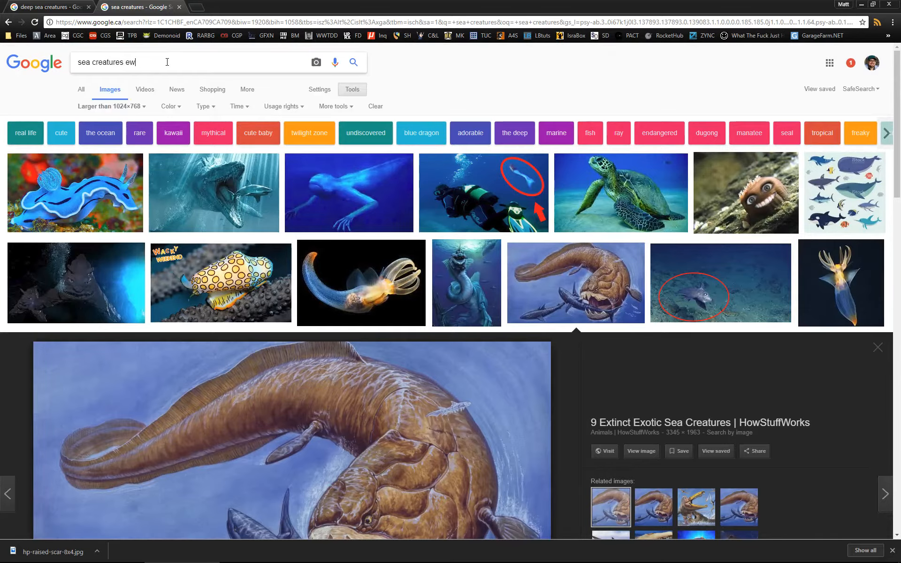
text(tinct)
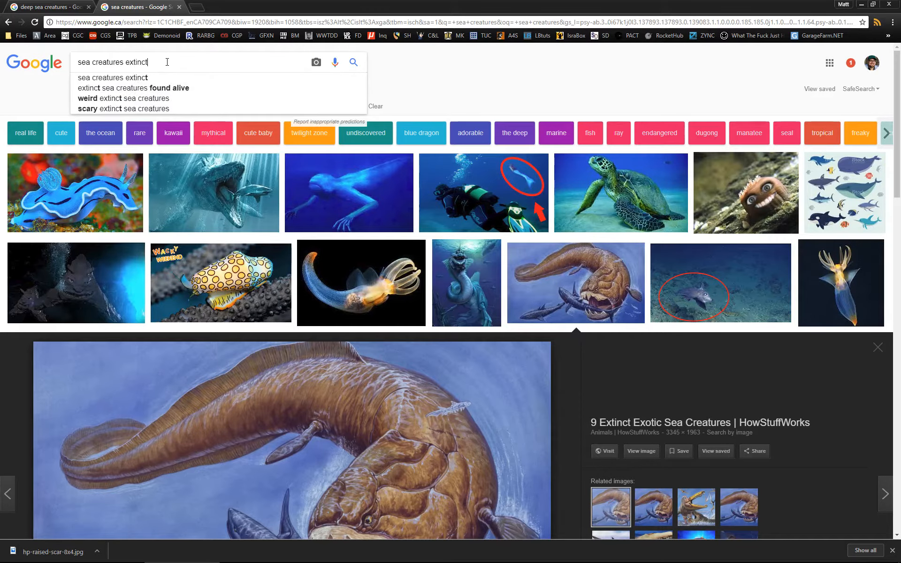
key(Return)
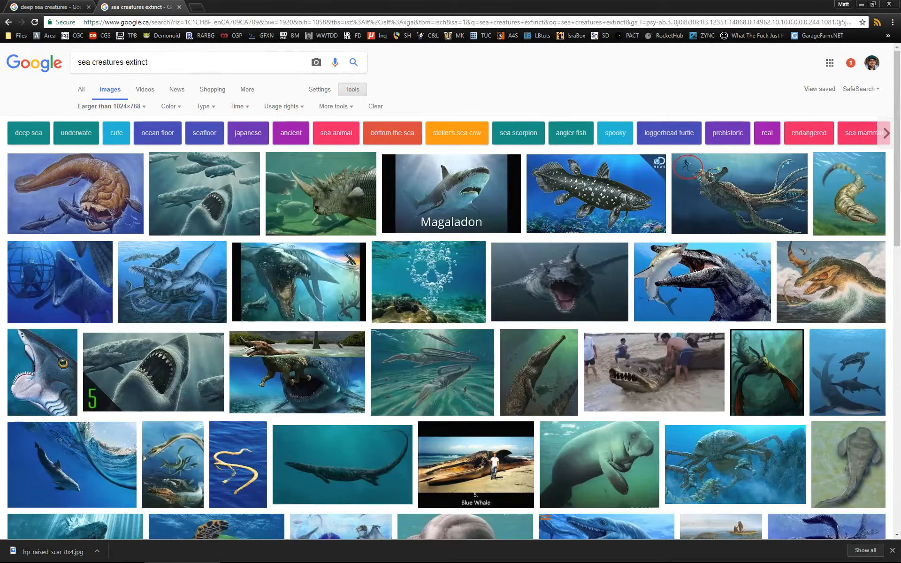
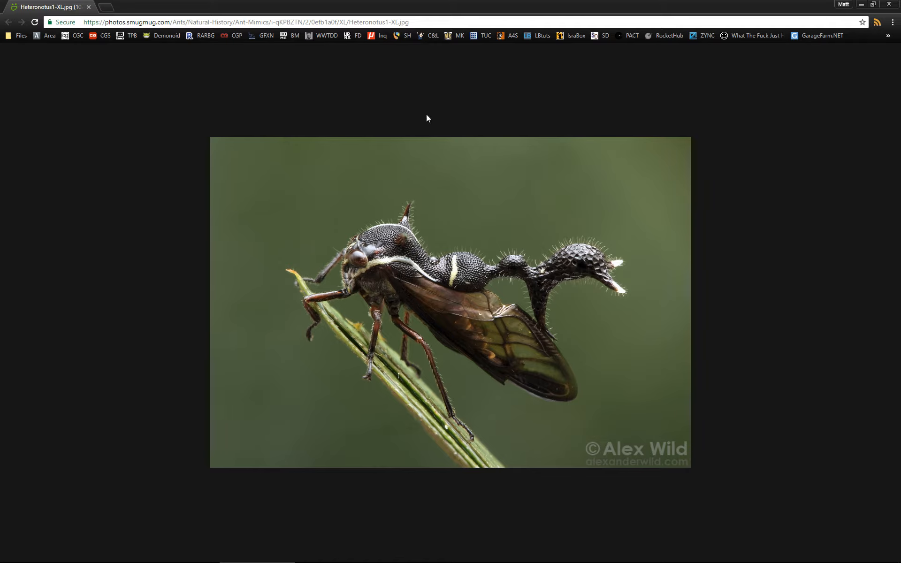
Step: Search Google for "Heteronotus", taken from the file name in the insect photo's address, and show the image results
click(365, 21)
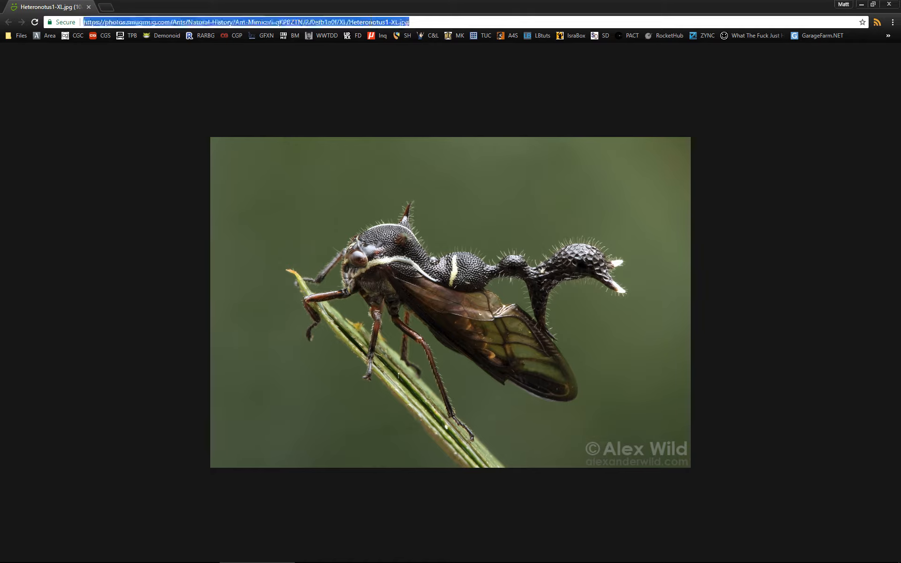
double_click(371, 22)
key(ctrl+c)
click(423, 20)
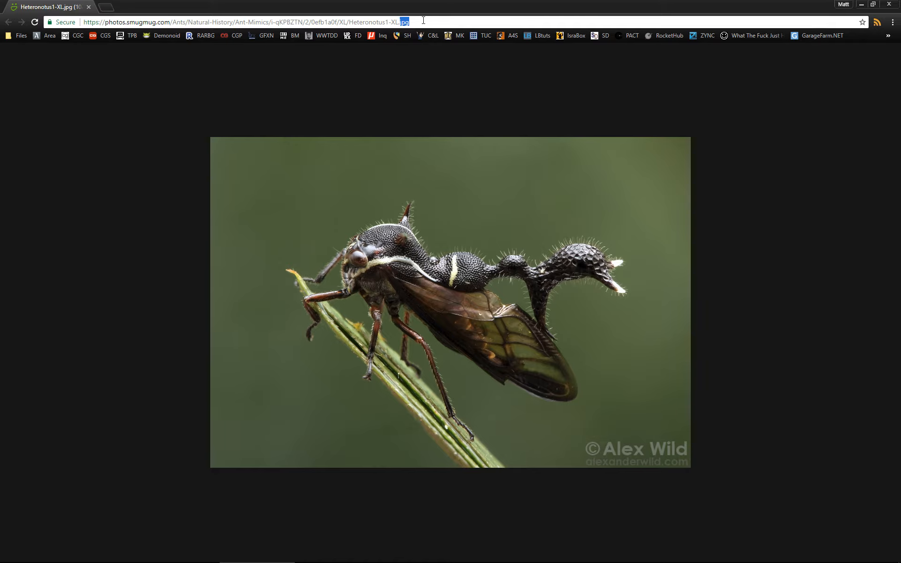
key(ctrl+a)
key(ctrl+v)
key(BackSpace)
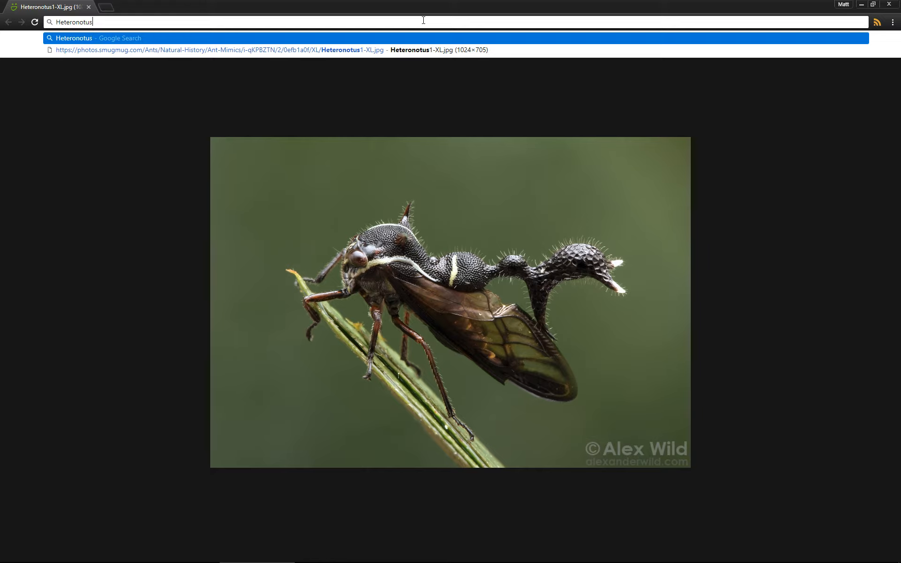
key(Return)
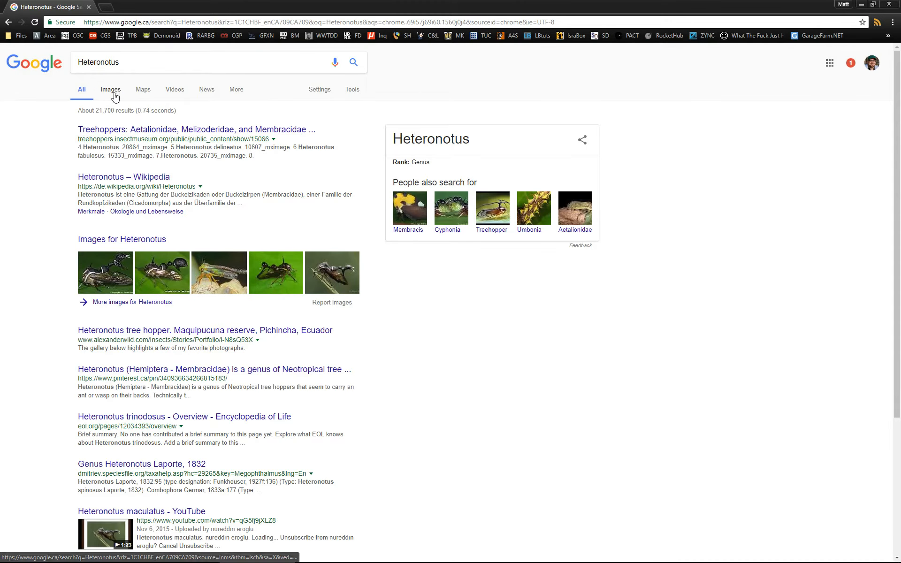
click(115, 95)
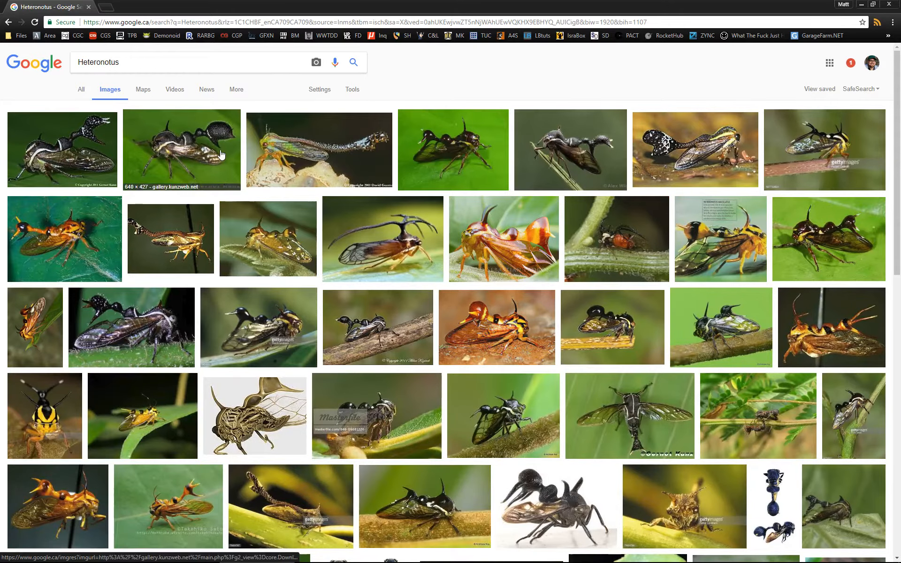
Step: Preview several Heteronotus treehopper pictures, including Heteronotus delineatus, the Getty stock photo and Heteronotus trinodosus, to compare their body shapes
click(692, 148)
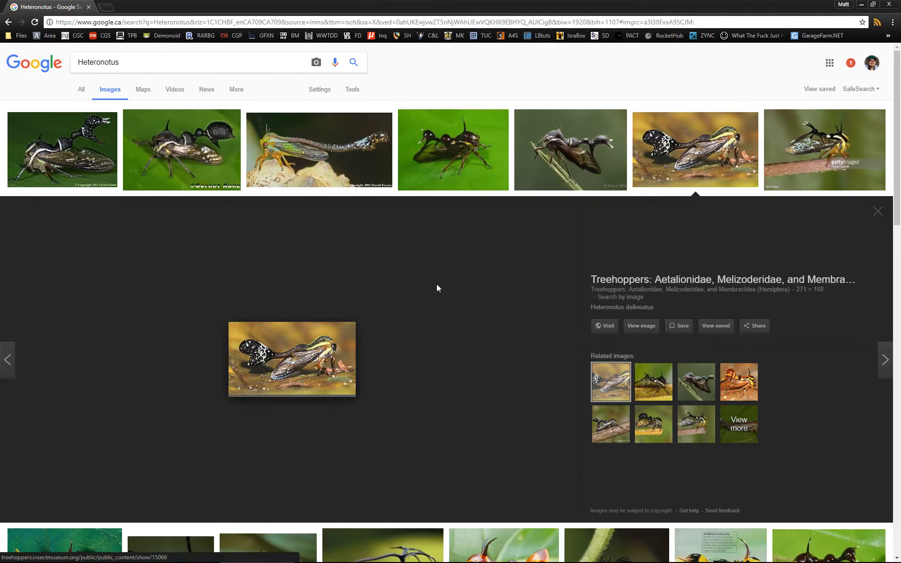
click(218, 150)
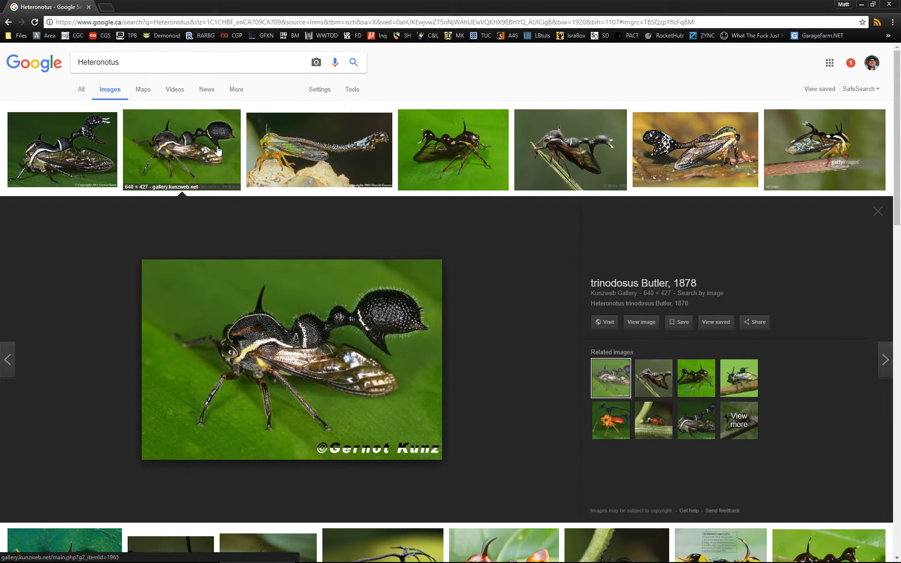
click(851, 165)
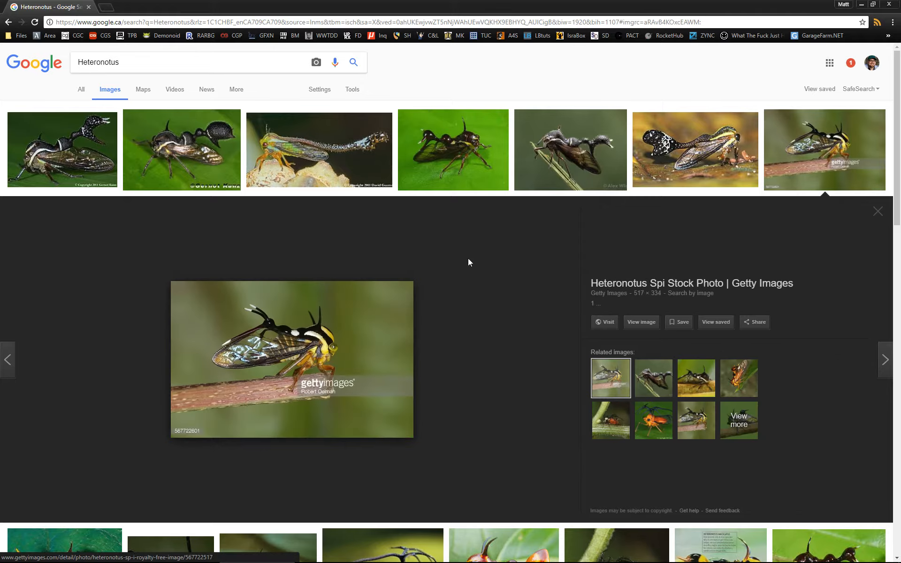
scroll(491, 253, down, 4)
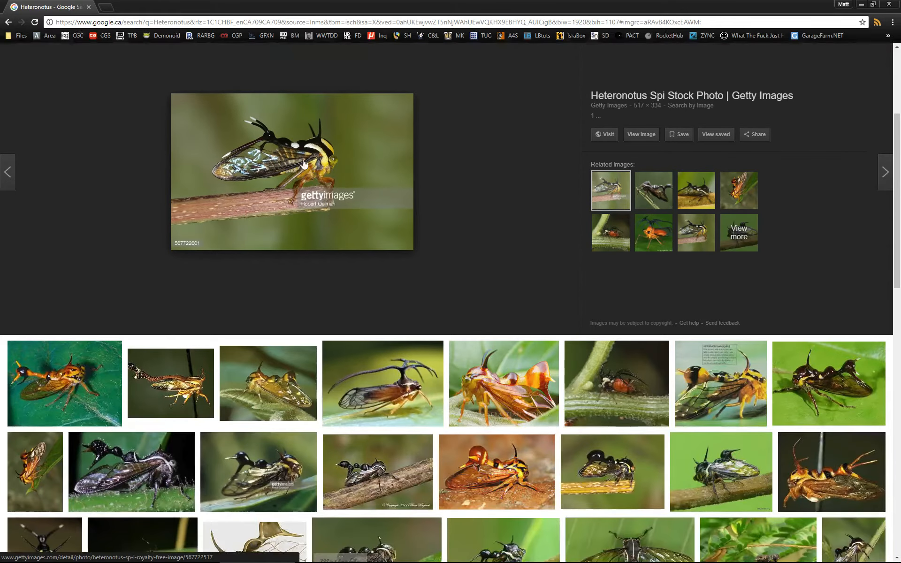
scroll(341, 211, up, 3)
scroll(295, 265, up, 1)
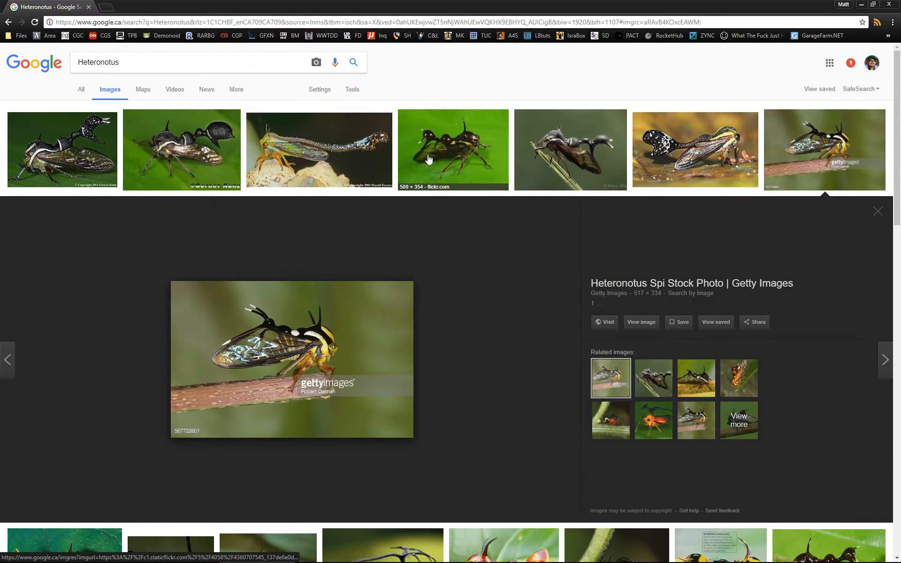
click(205, 136)
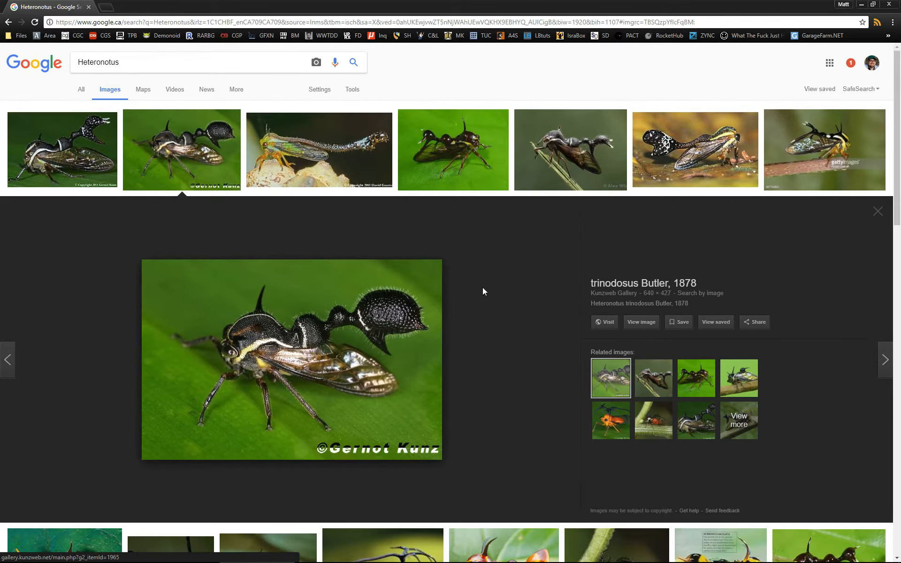
Step: Return to the "sea creatures extinct" image results and preview the tentacled sea monster with the circled diver
click(530, 186)
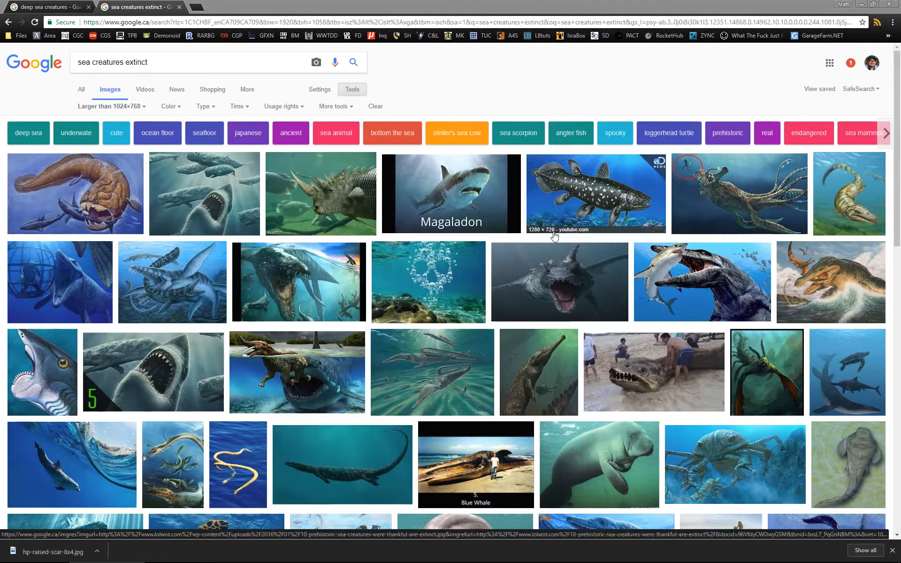
click(718, 187)
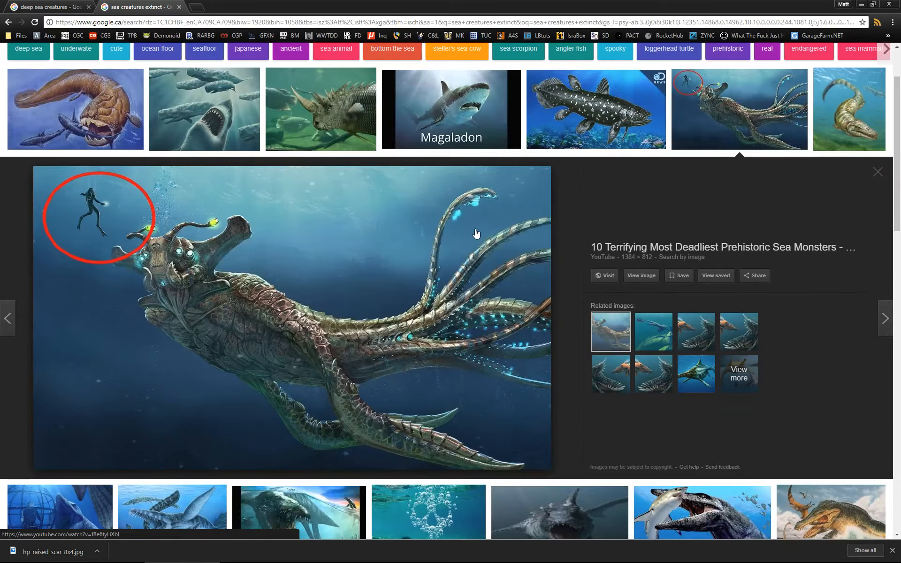
Step: Preview the eel-like shark from "Top 10 Prehistoric Fish Alive Today" and the Marine Reptile Miscellany chart in the image results
scroll(474, 230, down, 5)
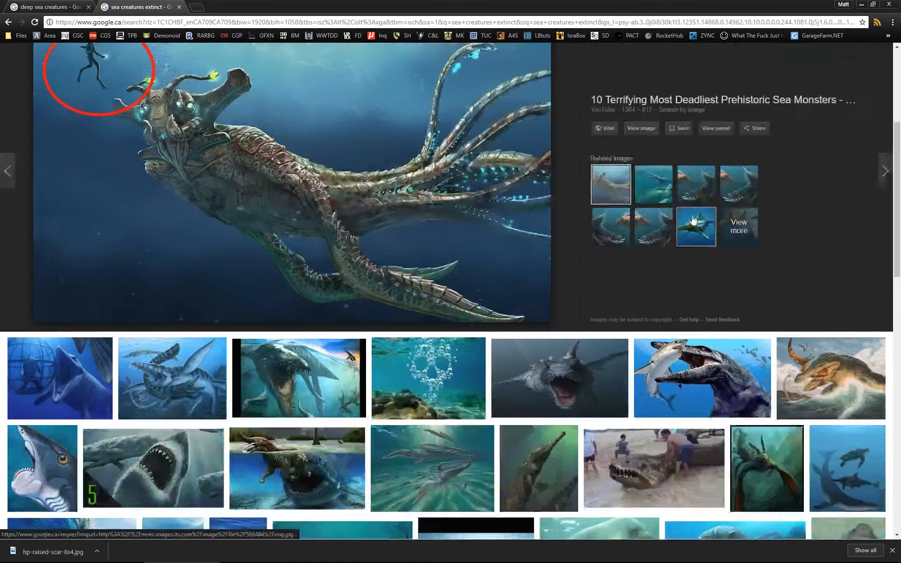
scroll(471, 218, down, 3)
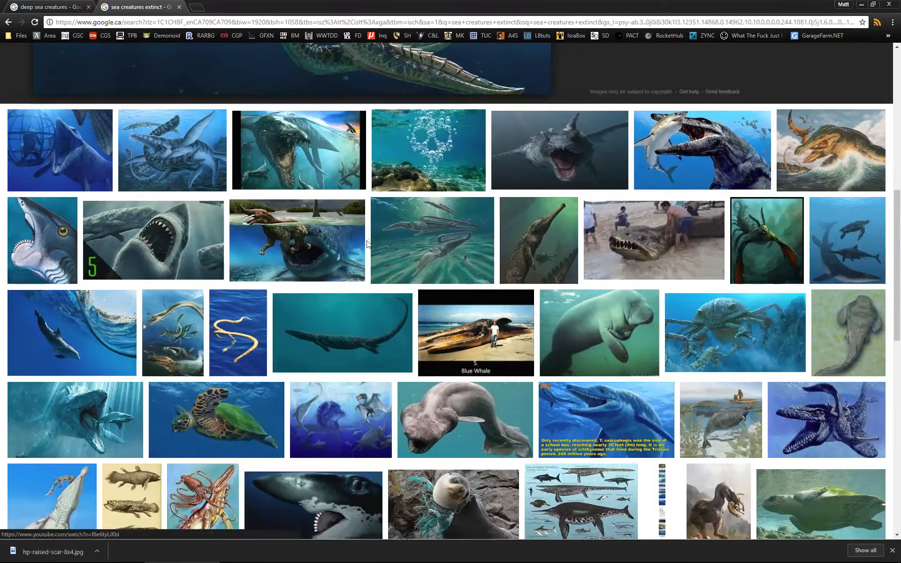
scroll(465, 225, down, 4)
click(462, 230)
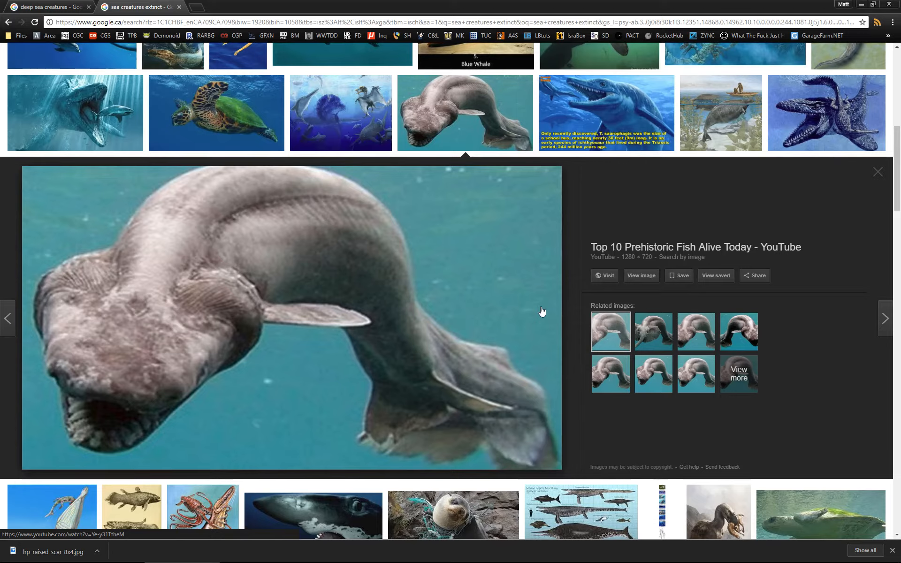
scroll(543, 314, down, 7)
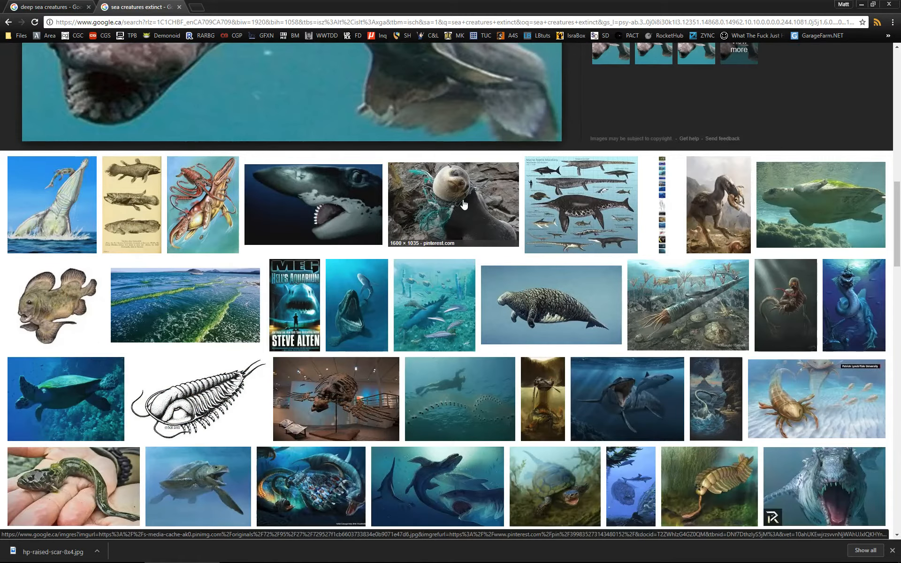
click(584, 210)
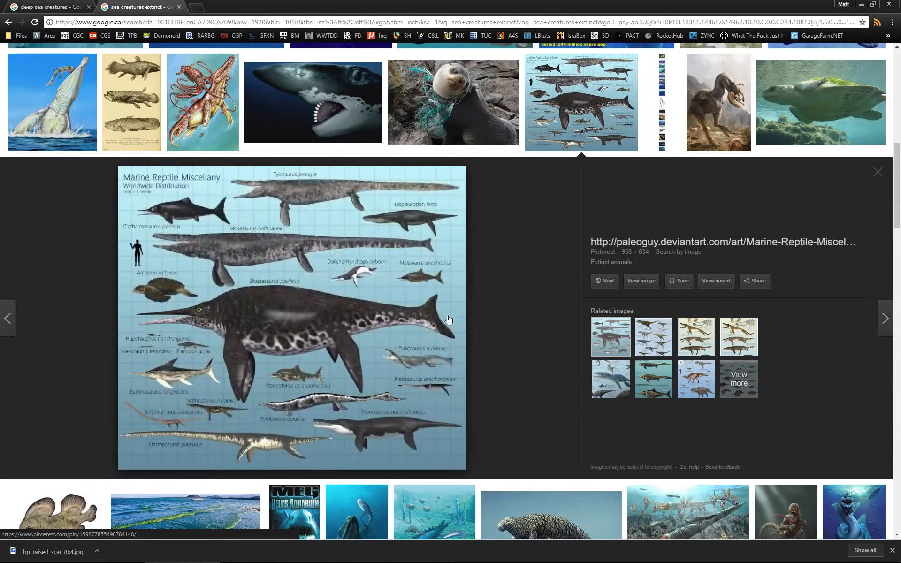
Step: Broaden the image search to "sea creatures" by removing the word "extinct" from the query
scroll(445, 314, up, 10)
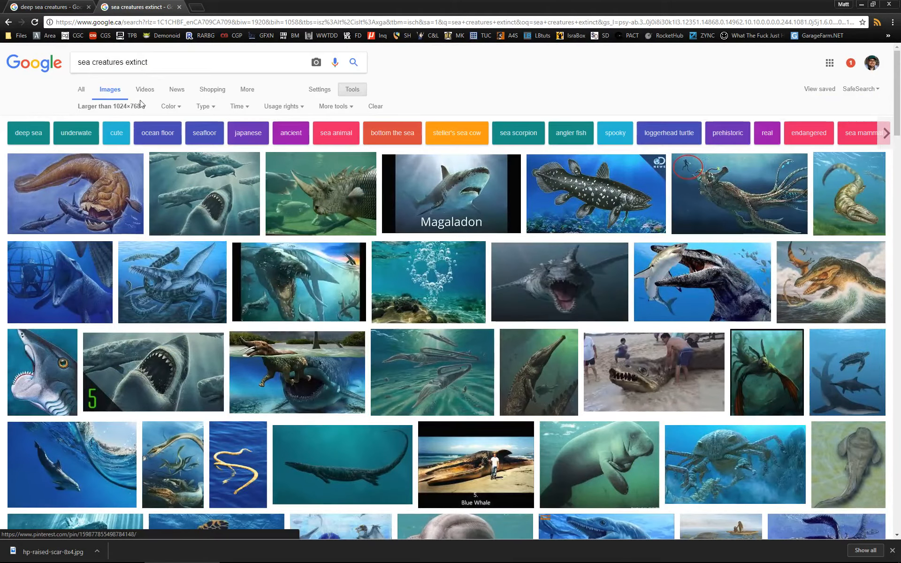
double_click(136, 63)
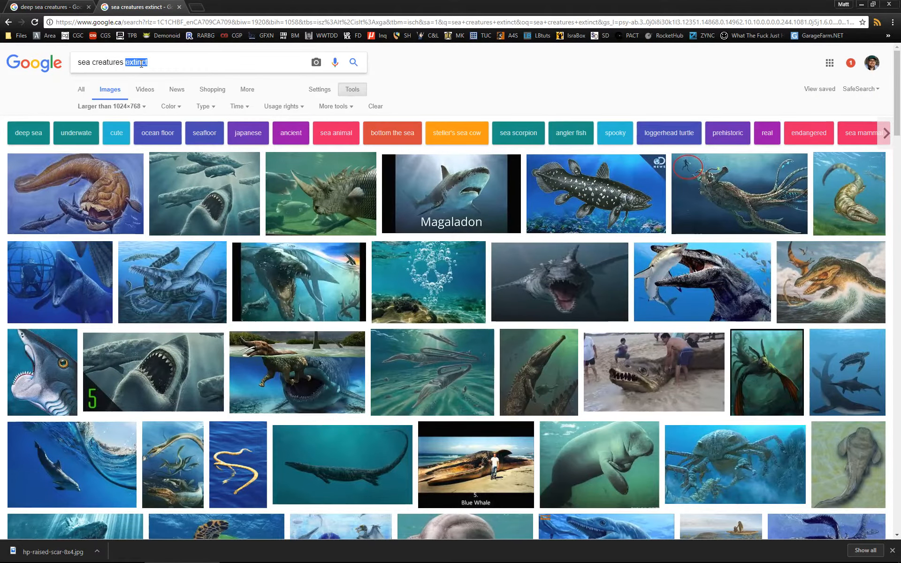
key(BackSpace)
key(Return)
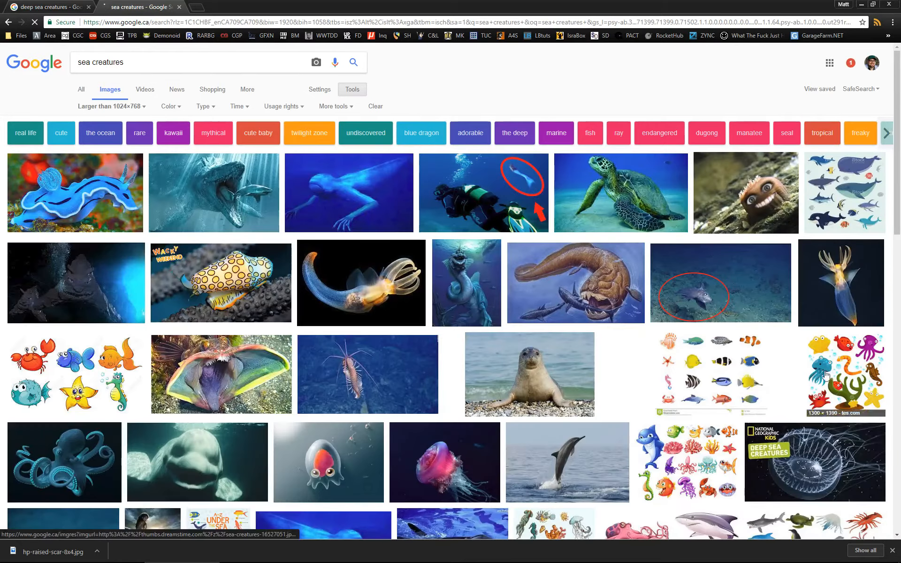
key(alt+Tab)
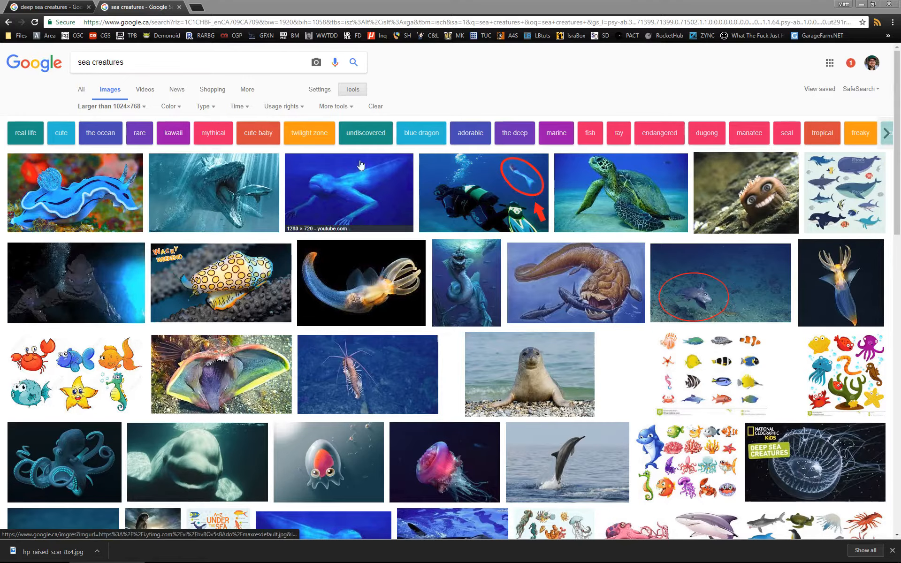
click(359, 65)
click(359, 64)
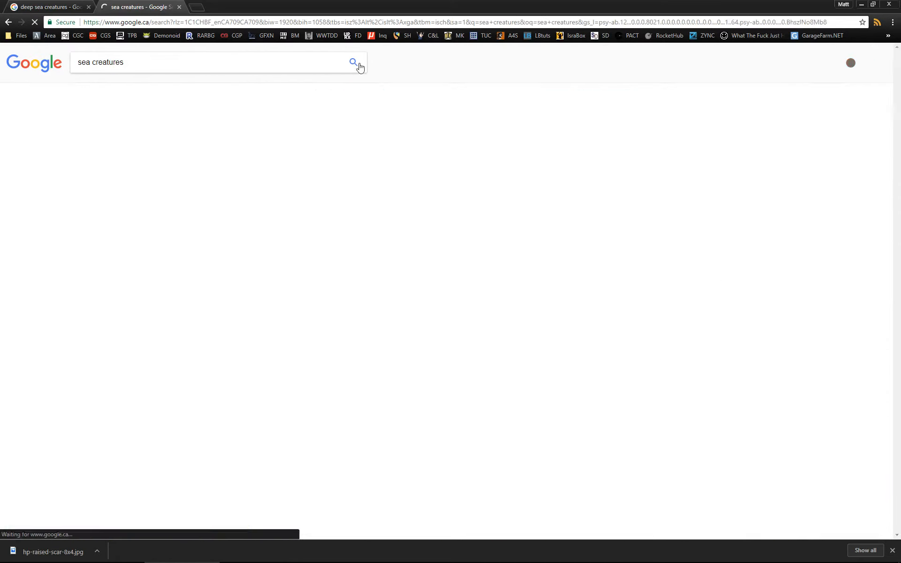
Step: Preview the blue and orange Clione limacina photo and the long-limbed "deep sea monsters" artwork among the sea creature results
click(837, 278)
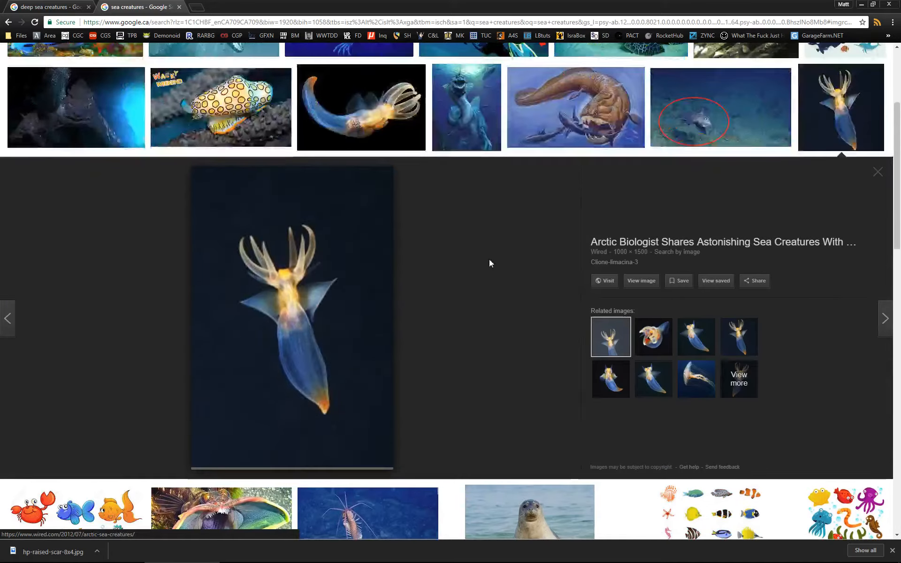
scroll(512, 263, down, 6)
scroll(516, 261, down, 20)
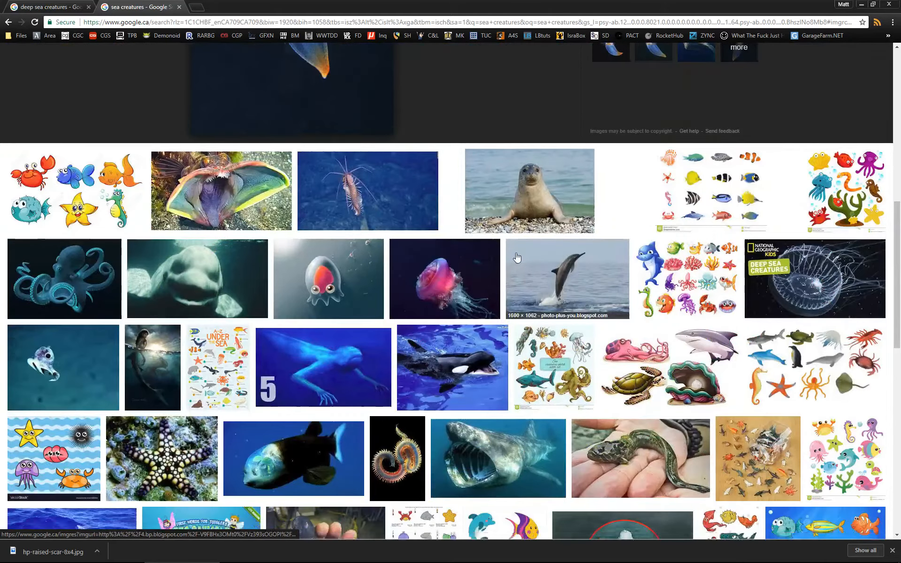
scroll(516, 253, up, 6)
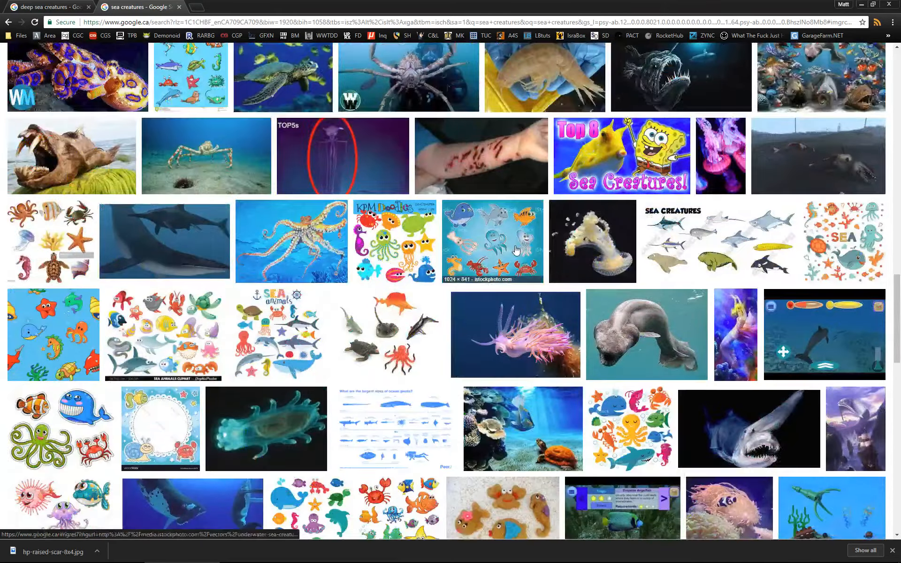
scroll(519, 249, down, 11)
scroll(520, 245, down, 7)
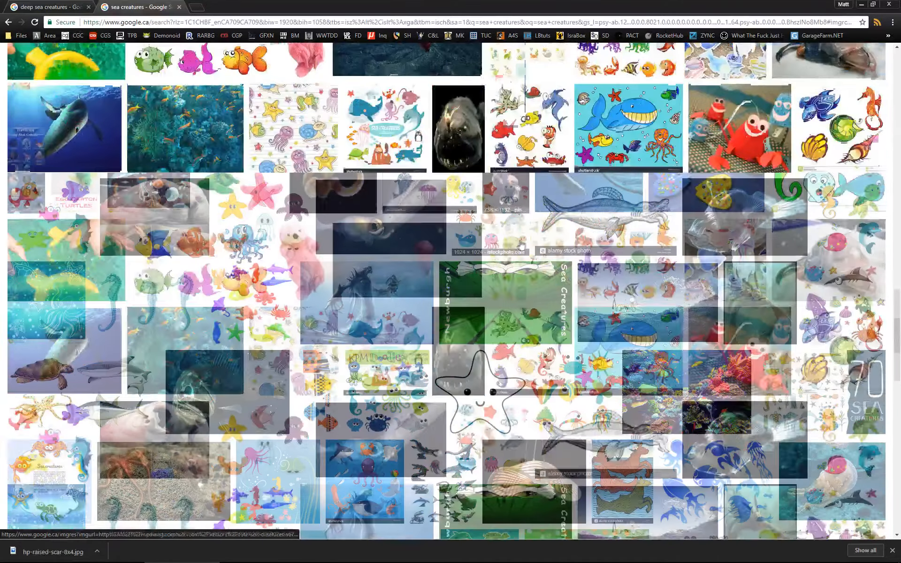
scroll(523, 241, down, 6)
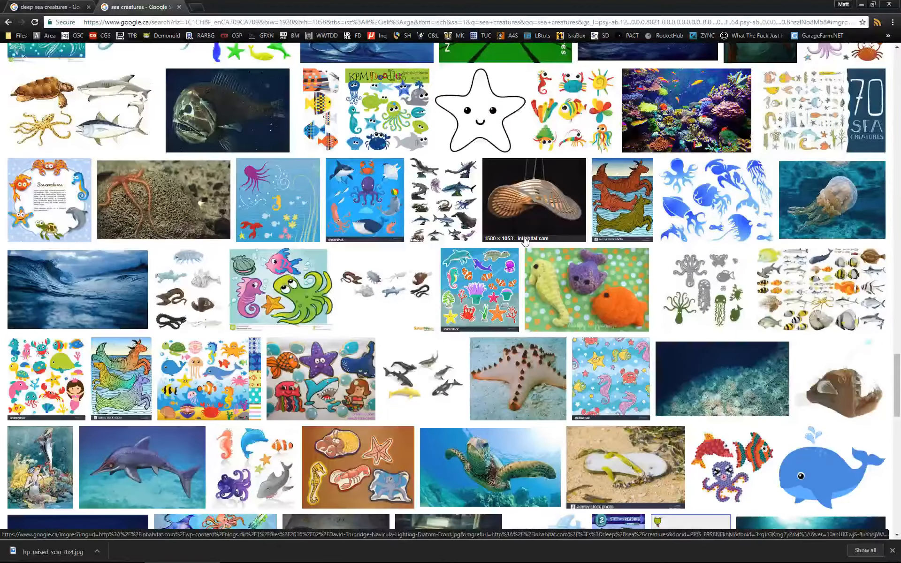
scroll(526, 239, down, 4)
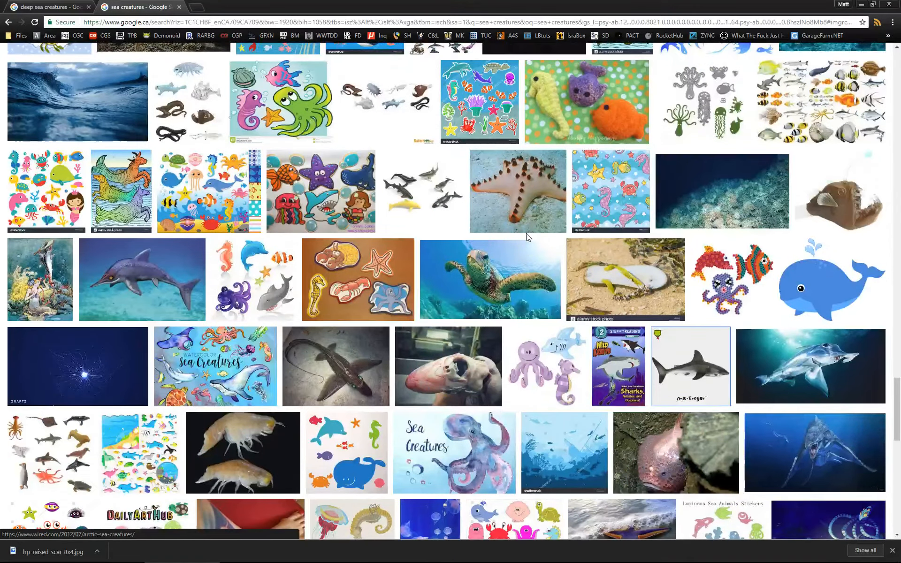
scroll(527, 237, down, 4)
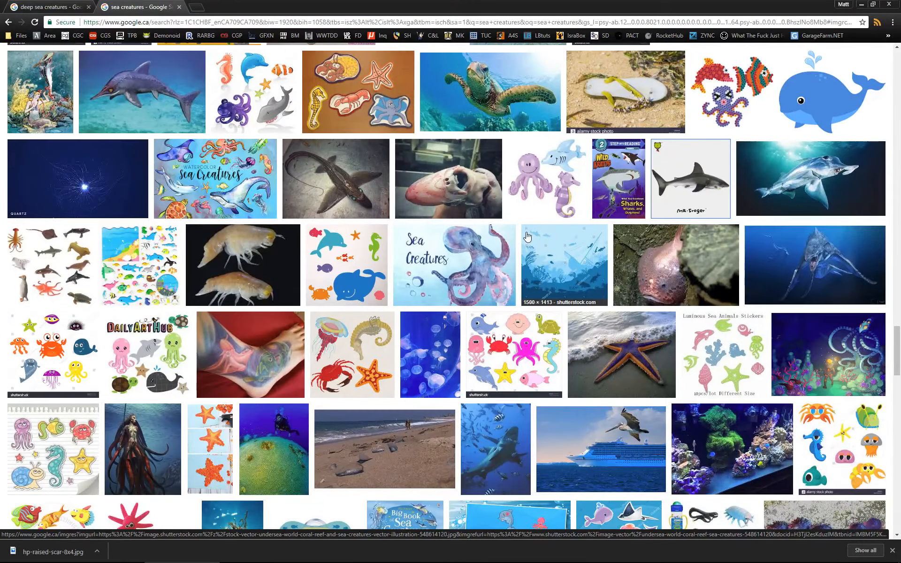
scroll(527, 235, down, 3)
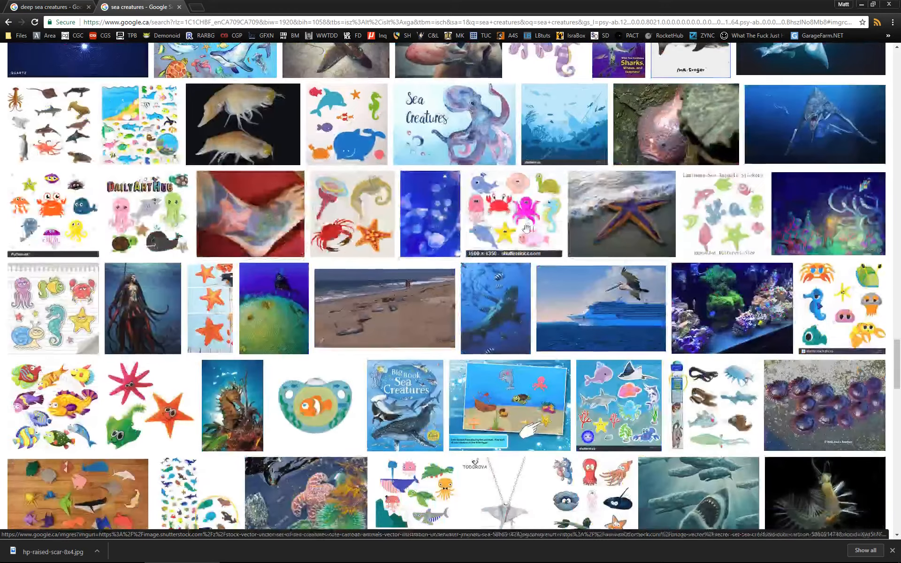
scroll(529, 234, down, 2)
click(788, 62)
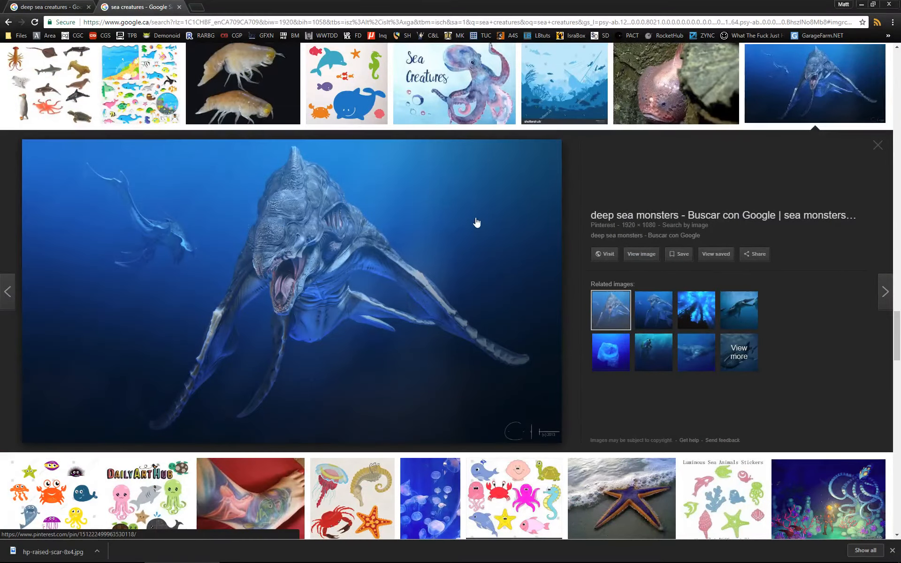
Step: Look further through the sea creature results and preview the large sunfish photo from ViralNova
scroll(476, 222, down, 12)
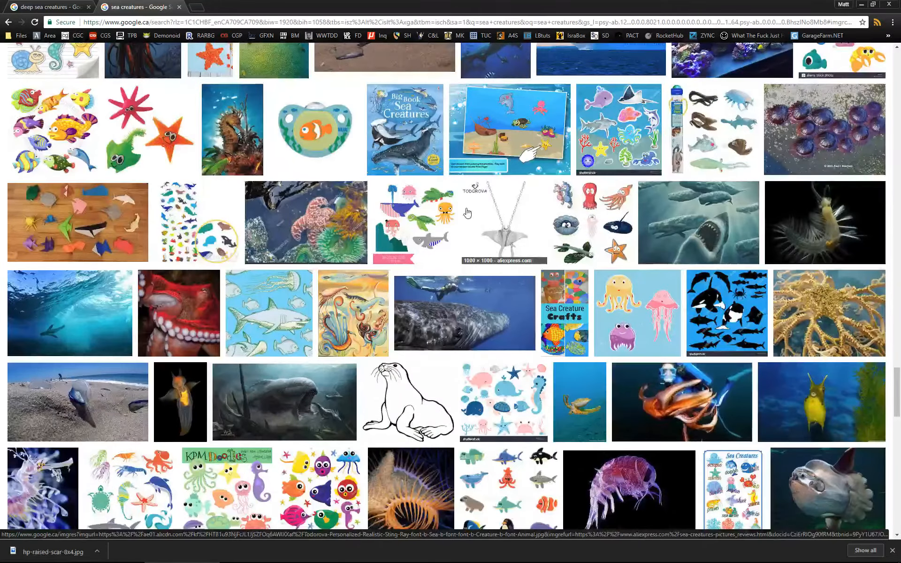
scroll(436, 188, down, 3)
scroll(460, 161, down, 5)
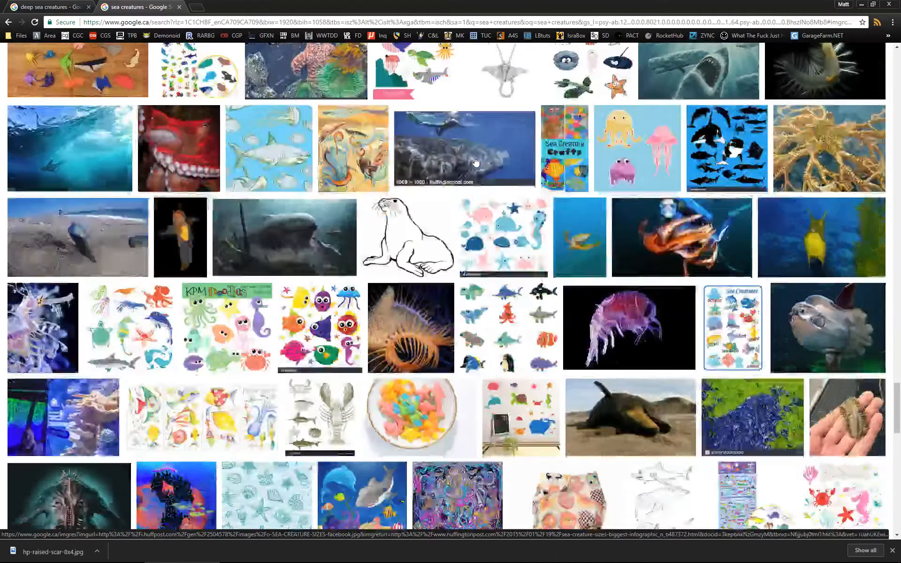
click(815, 119)
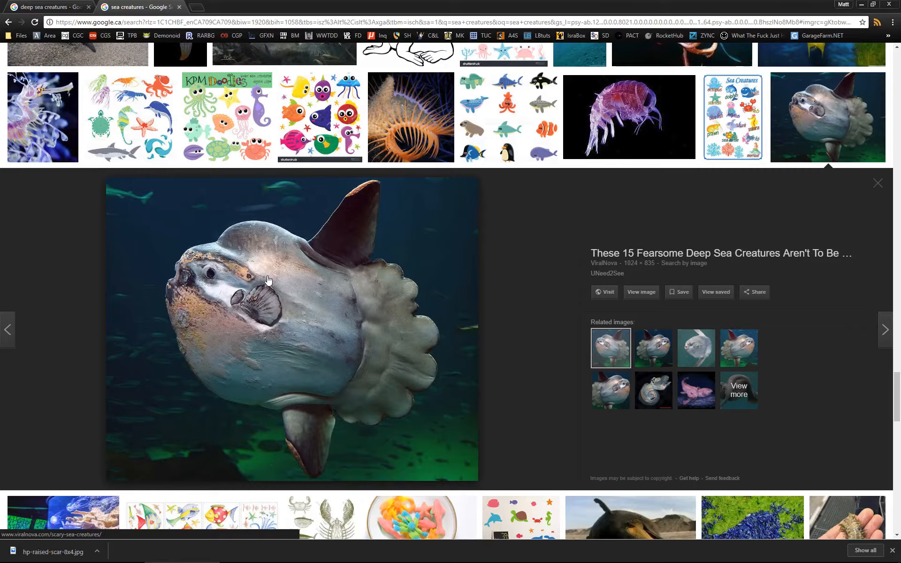
Step: Preview the open-mouthed shark head from "20 Horrifying Deep Sea Creatures That Actually Exist!" and browse the remaining sea creature results
scroll(268, 280, down, 5)
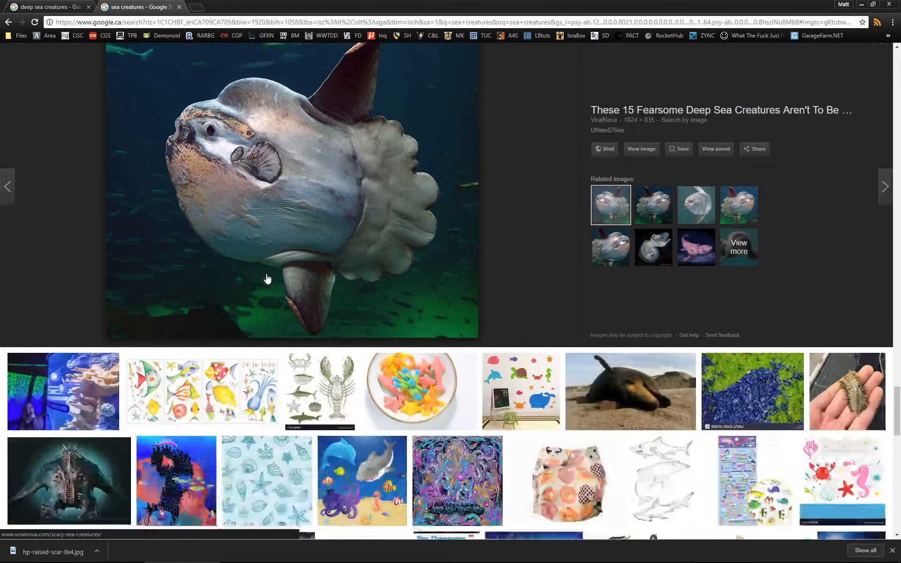
scroll(571, 233, down, 3)
scroll(561, 221, up, 6)
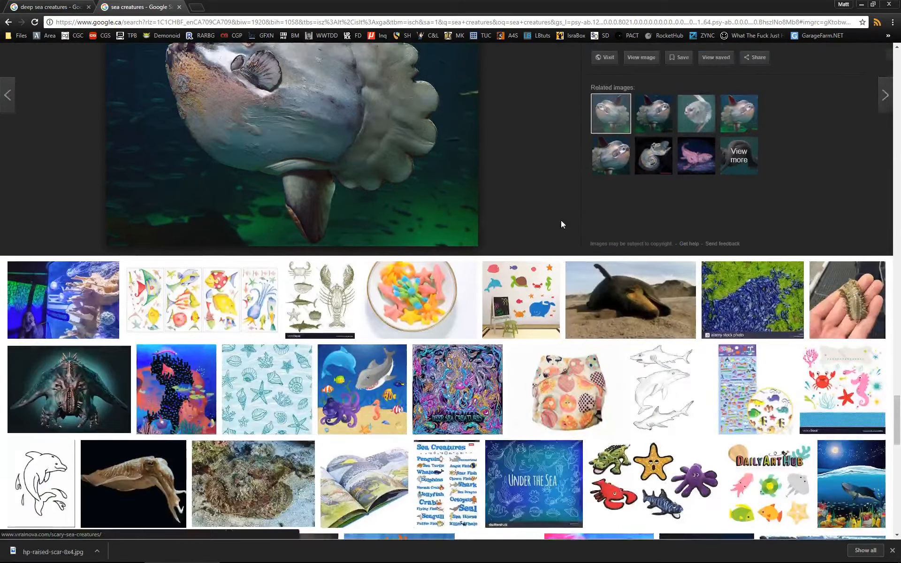
scroll(506, 220, down, 4)
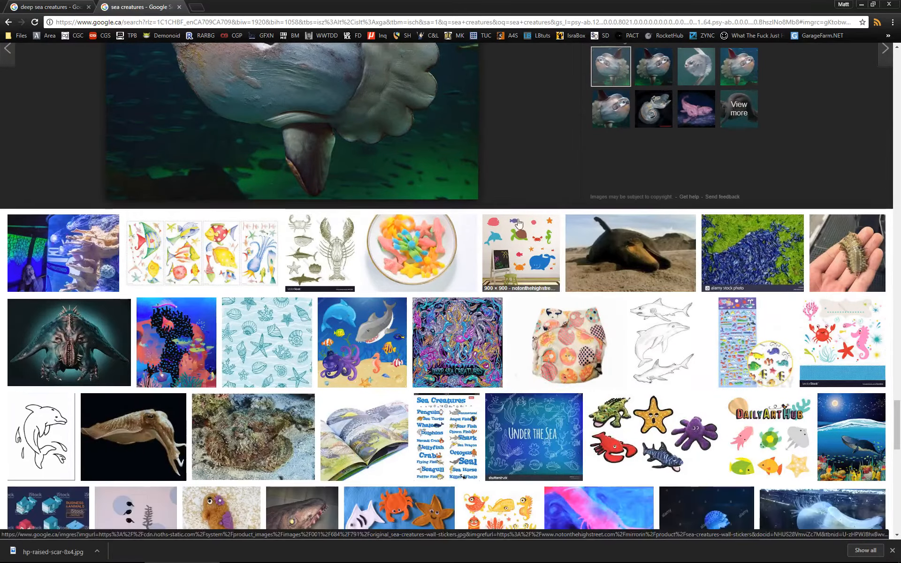
scroll(845, 252, down, 5)
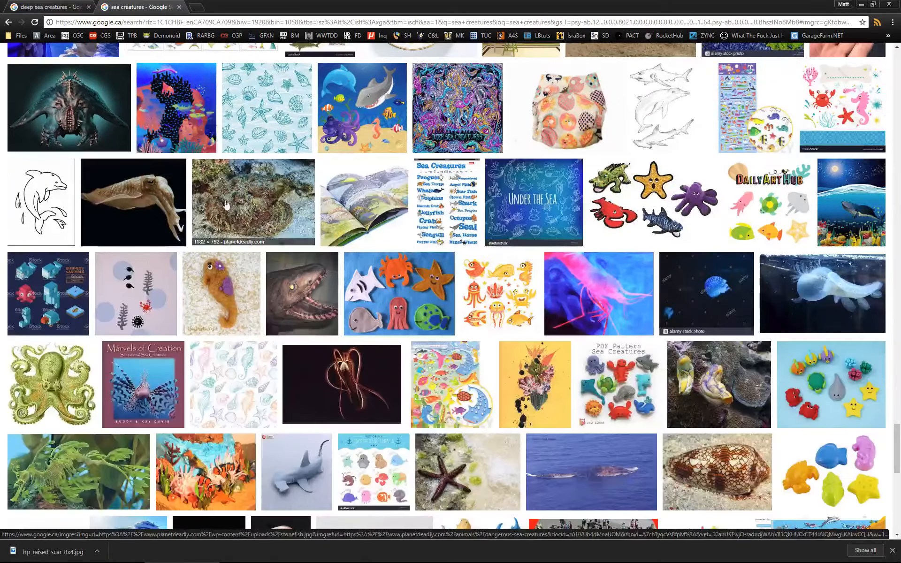
scroll(300, 213, down, 2)
click(309, 214)
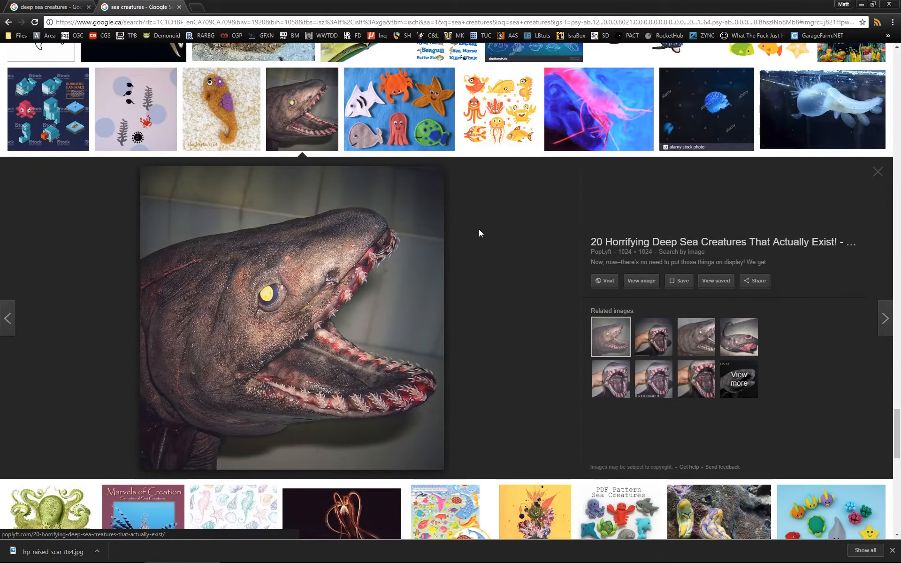
scroll(514, 212, down, 6)
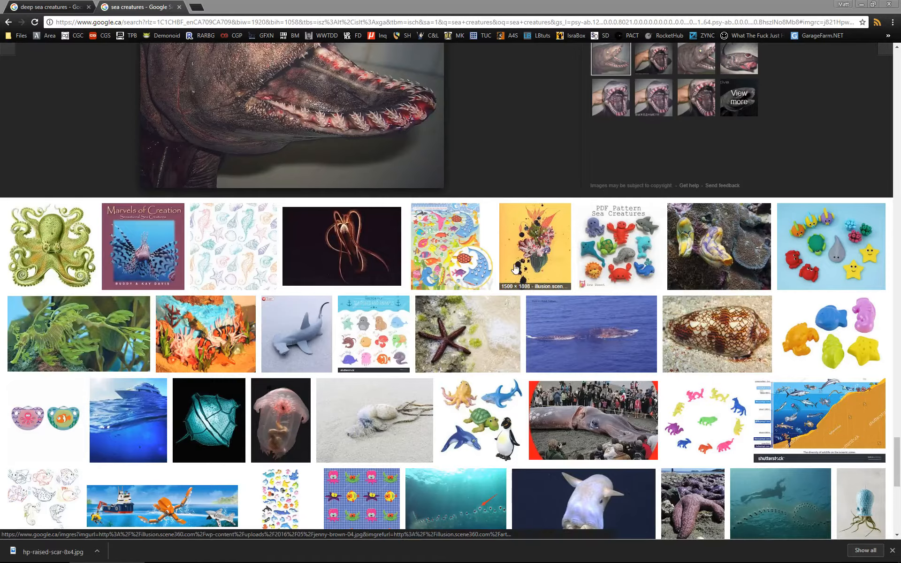
scroll(462, 248, up, 4)
scroll(416, 226, down, 13)
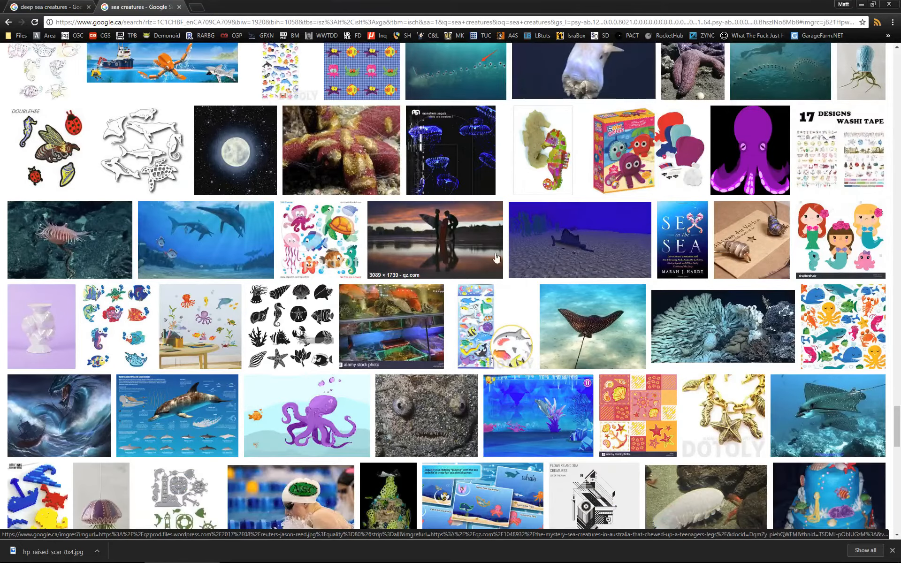
scroll(496, 258, down, 20)
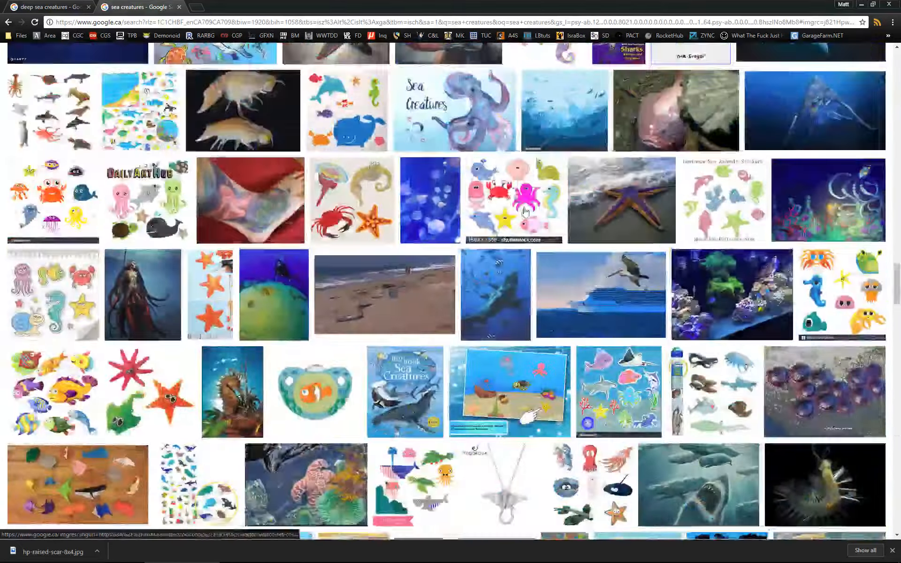
Step: Replace the search query with "tardigrade" and show its image results
scroll(525, 212, up, 20)
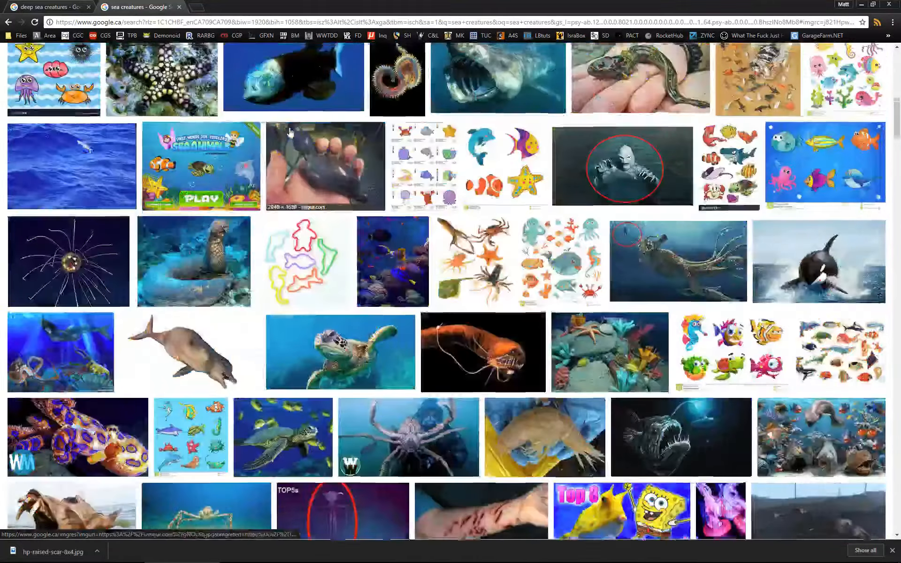
scroll(290, 133, up, 10)
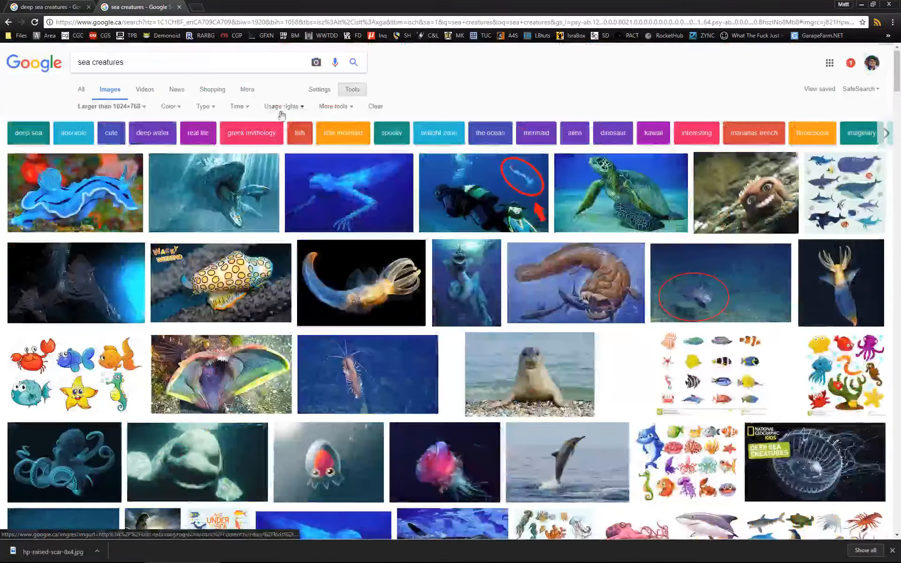
triple_click(168, 63)
text(tardigrade)
click(356, 62)
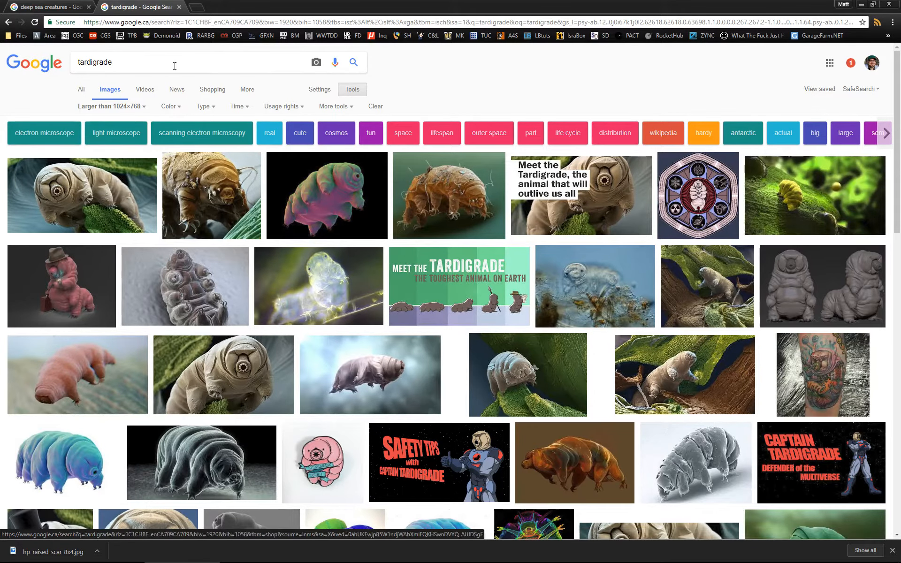
Step: Replace the image search query with "bobbit worm" and show its results
click(140, 60)
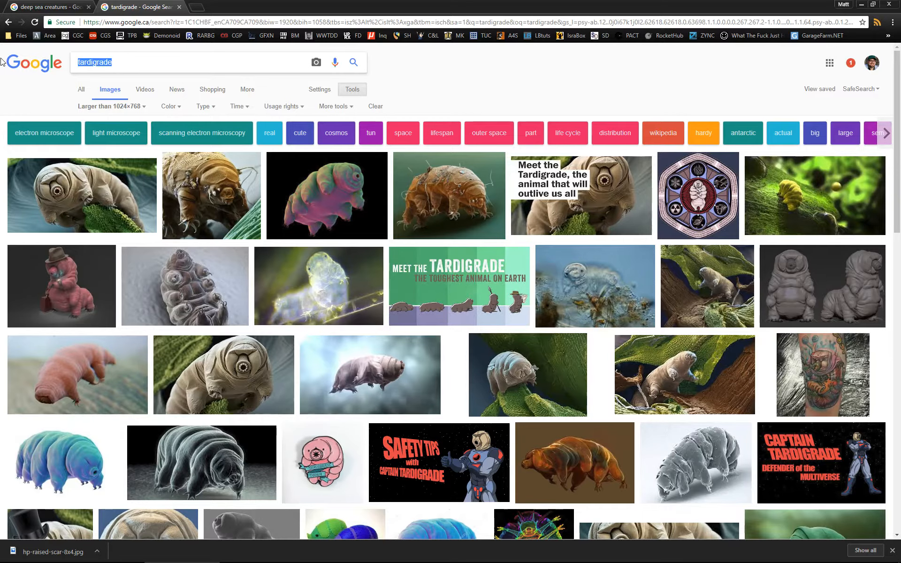
text(bobbit worm)
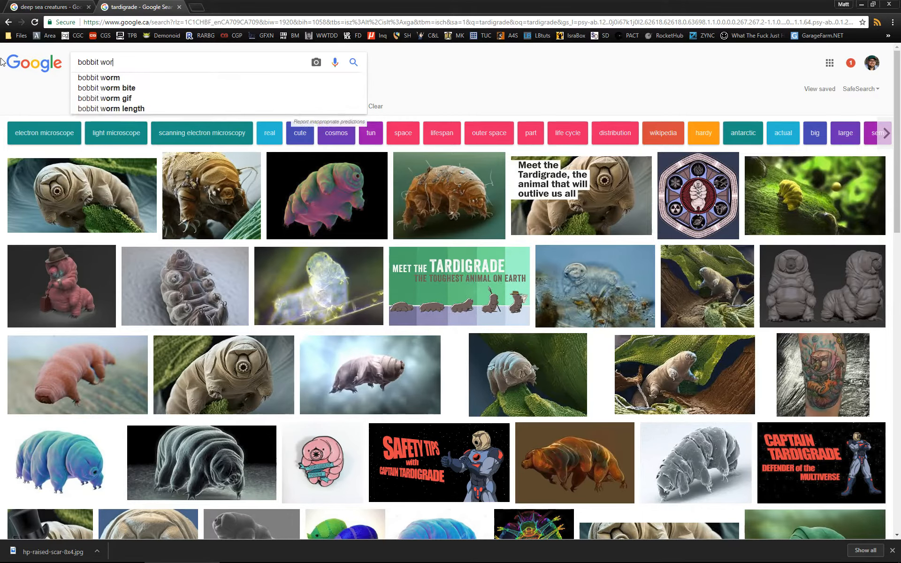
key(Return)
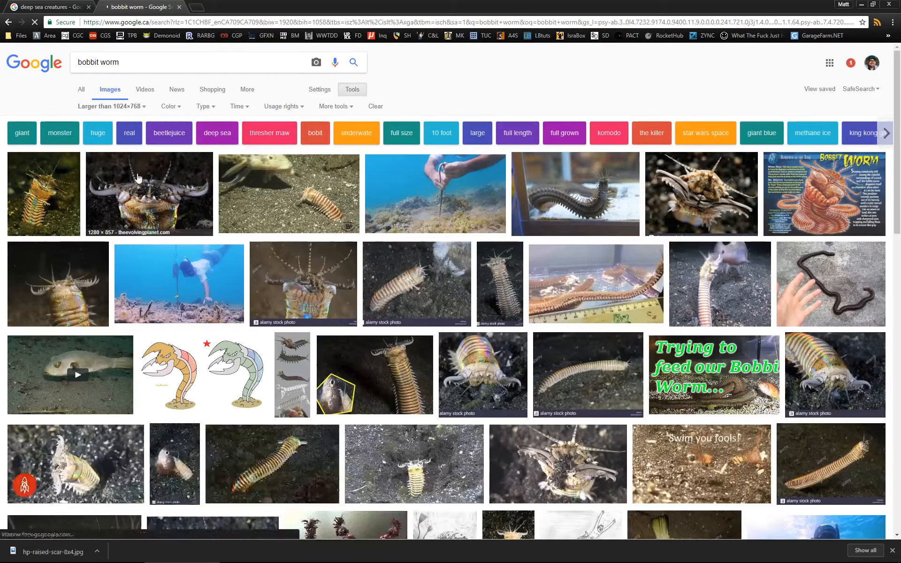
Step: Preview the Lembeh Strait, "Dinner time" Vimeo and Huffington Post "Terrifying Killer Worm" photos among the bobbit worm results
click(471, 381)
scroll(502, 366, down, 2)
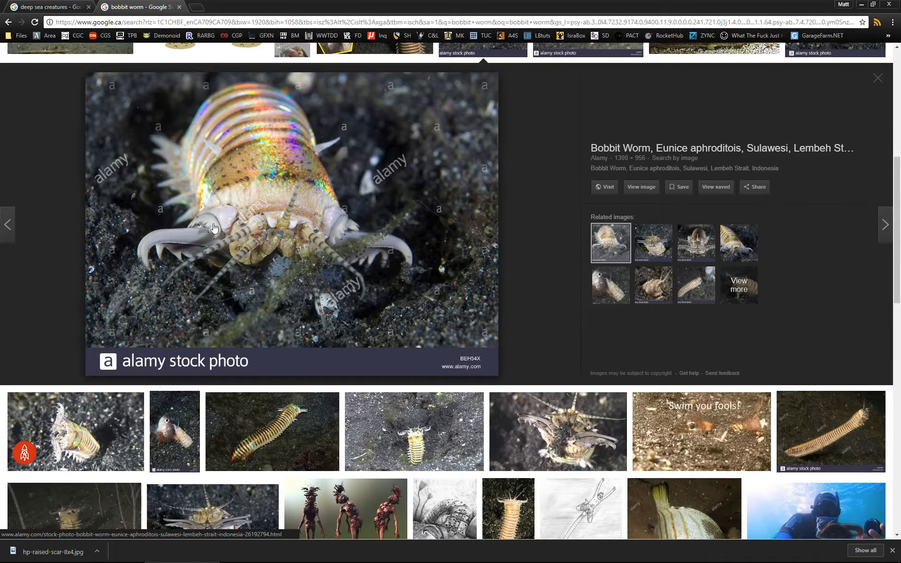
click(599, 435)
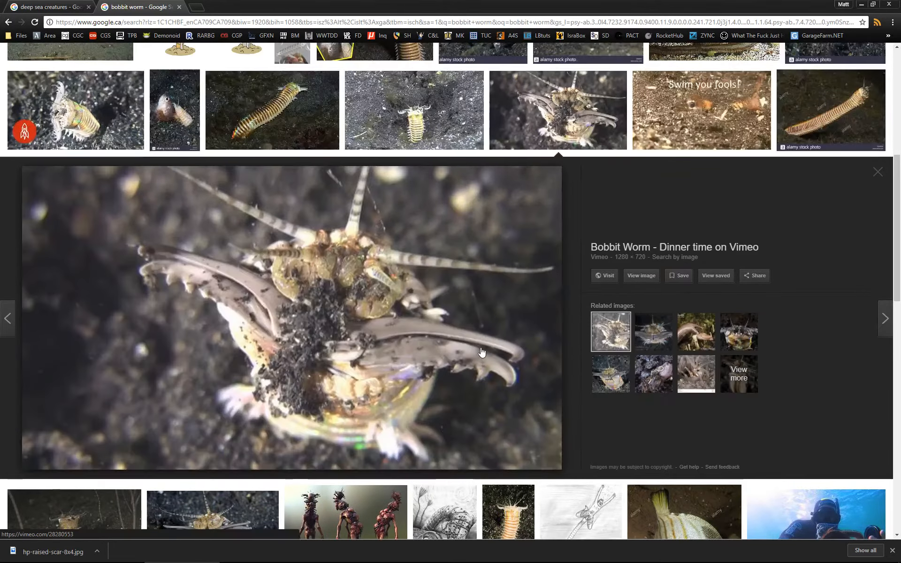
scroll(461, 319, down, 5)
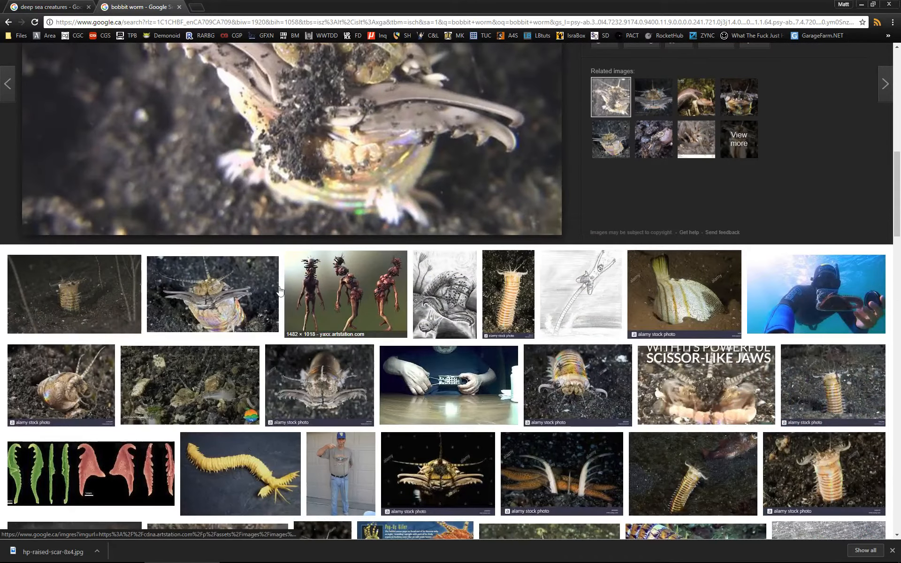
click(239, 291)
scroll(407, 281, down, 1)
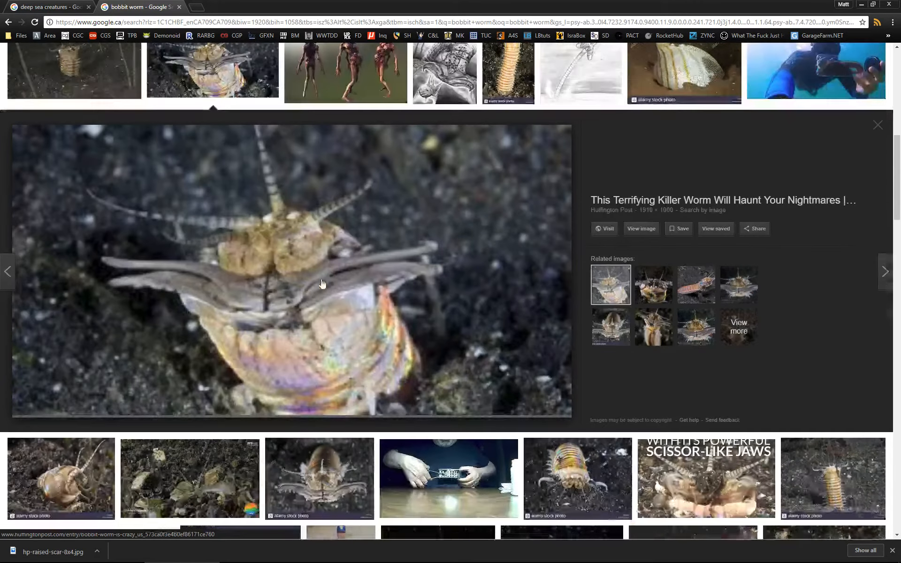
scroll(407, 282, down, 2)
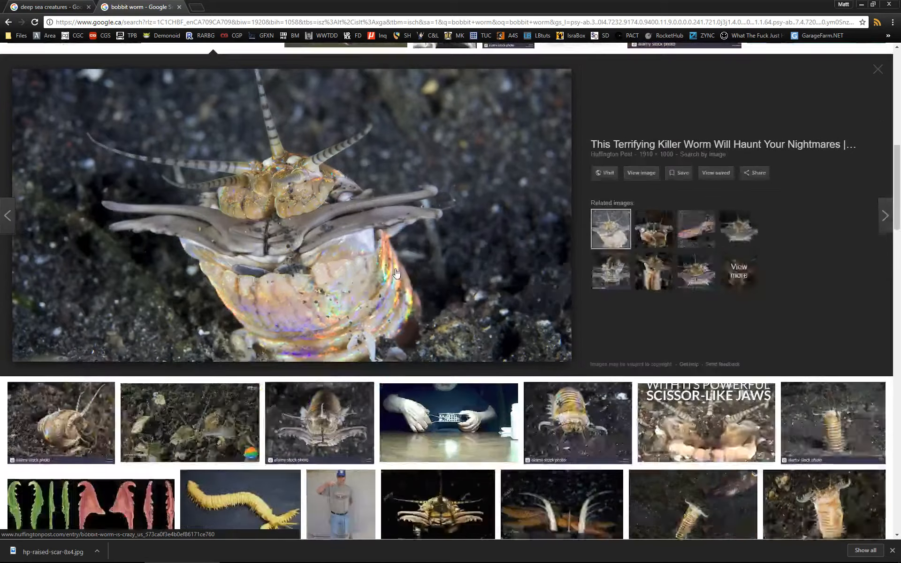
Step: Preview the front-facing Alamy bobbit worm photo and the 1024 × 768 Flickr photo further through the results
click(373, 347)
scroll(432, 305, down, 6)
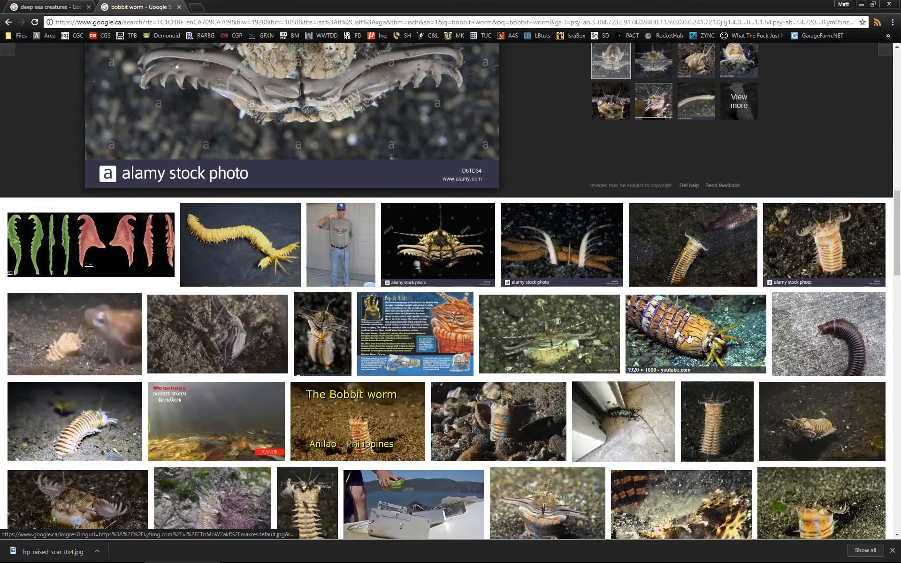
scroll(620, 328, down, 4)
click(557, 318)
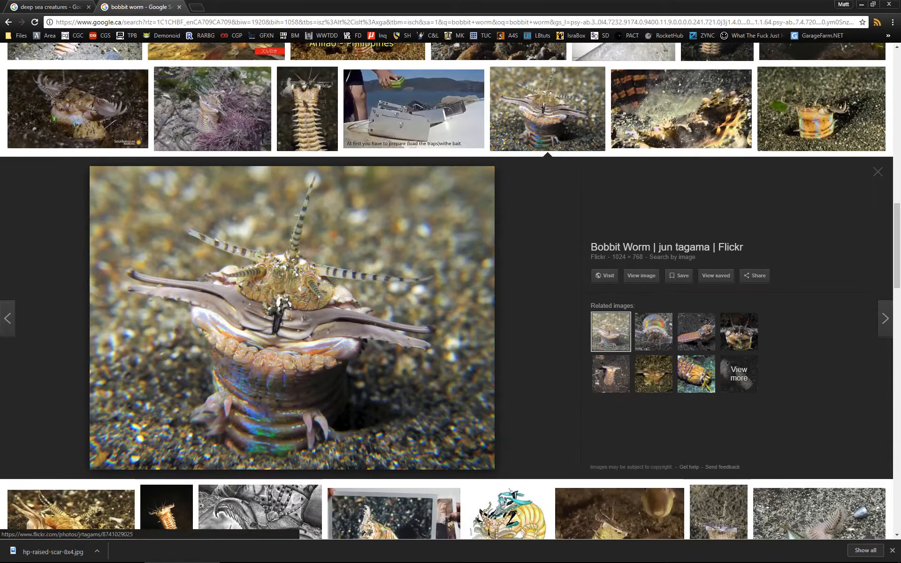
Step: Switch to the browser window with the Imgur picture of the segmented swimming creature, view it and minimize that window
key(alt+Tab)
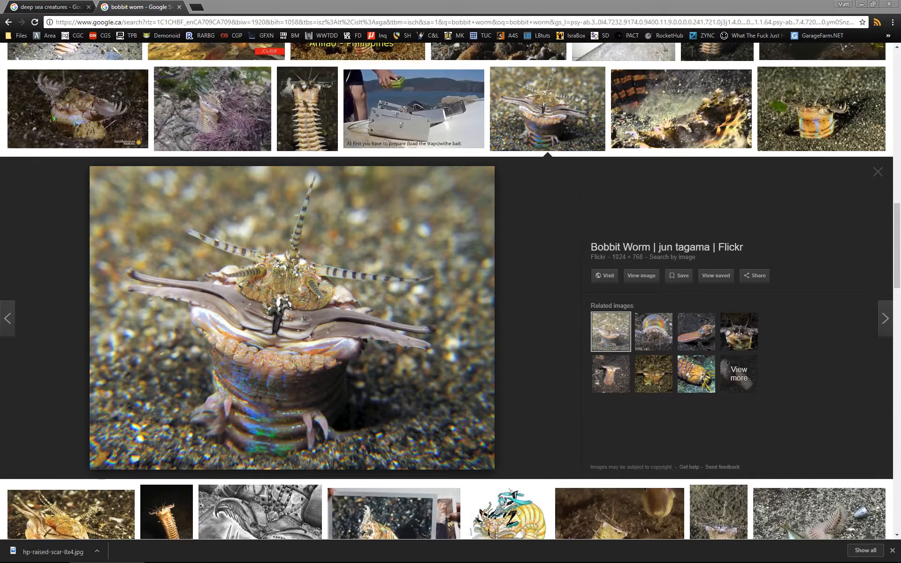
key(alt+Tab)
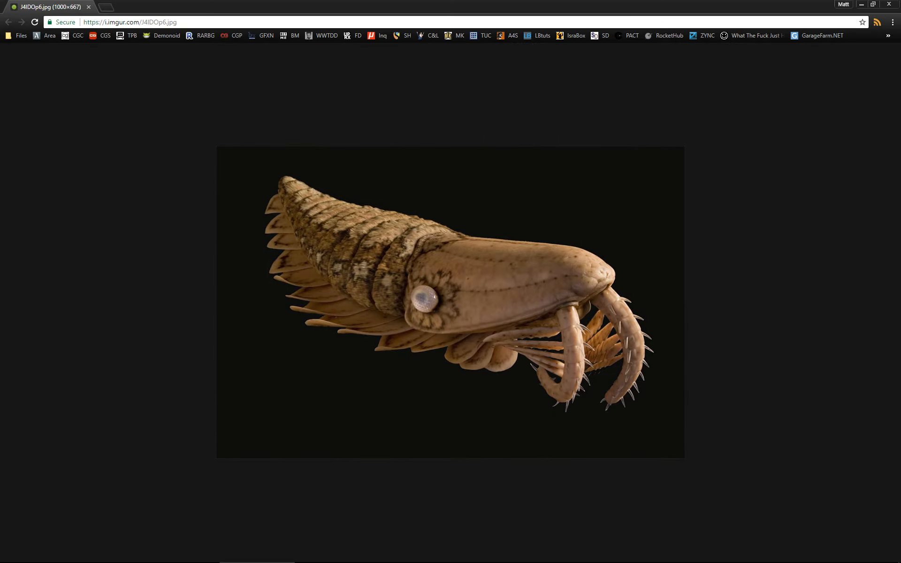
key(alt+Tab)
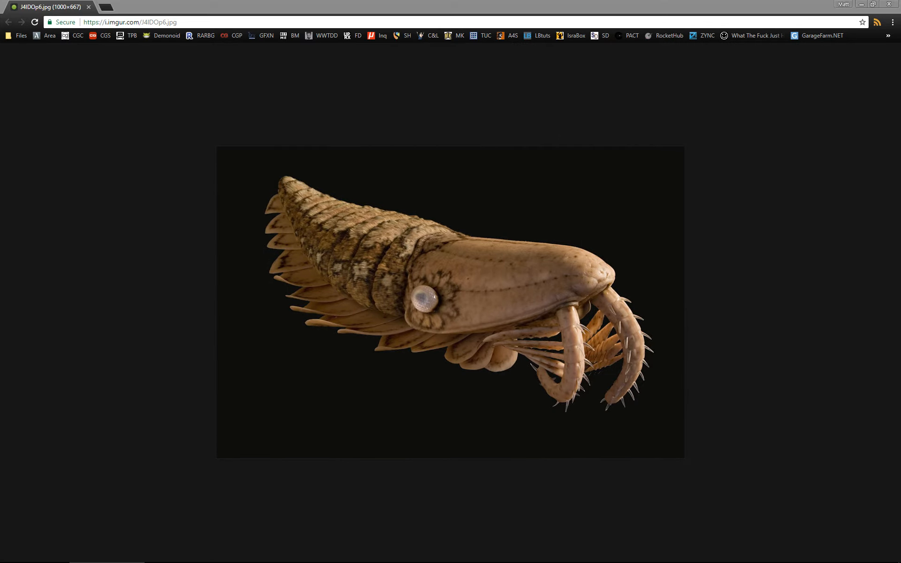
click(861, 6)
Step: Replace the search query with "moonfish" and look through its image results
scroll(174, 70, up, 10)
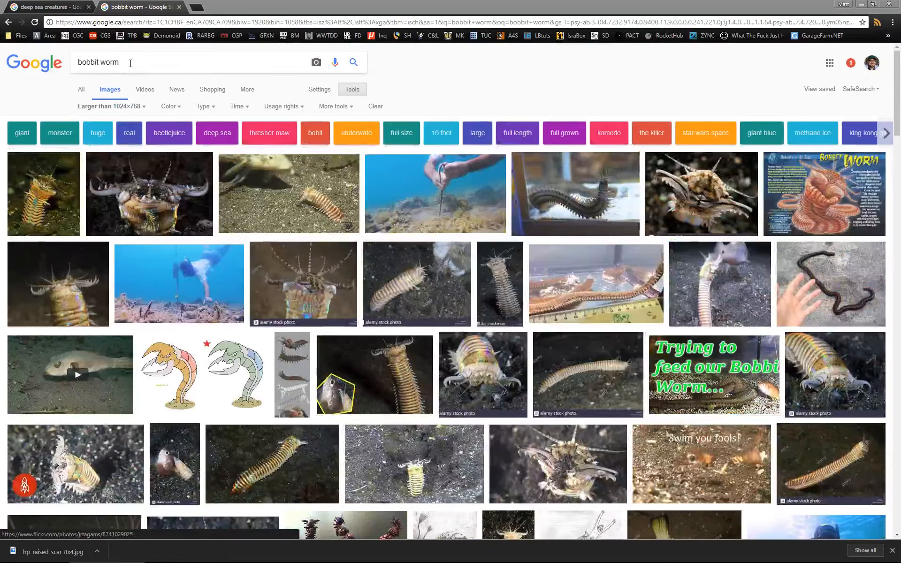
triple_click(130, 63)
text(moonfish)
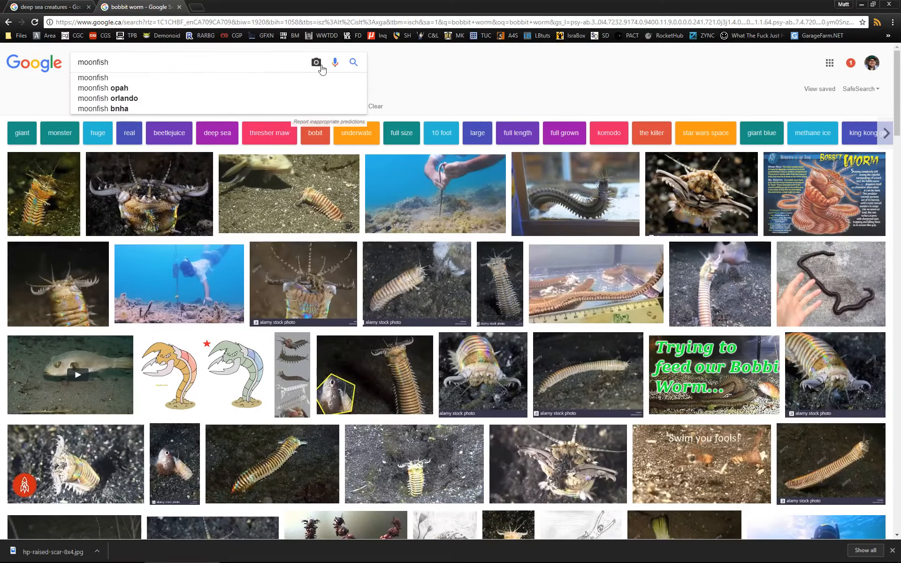
click(357, 63)
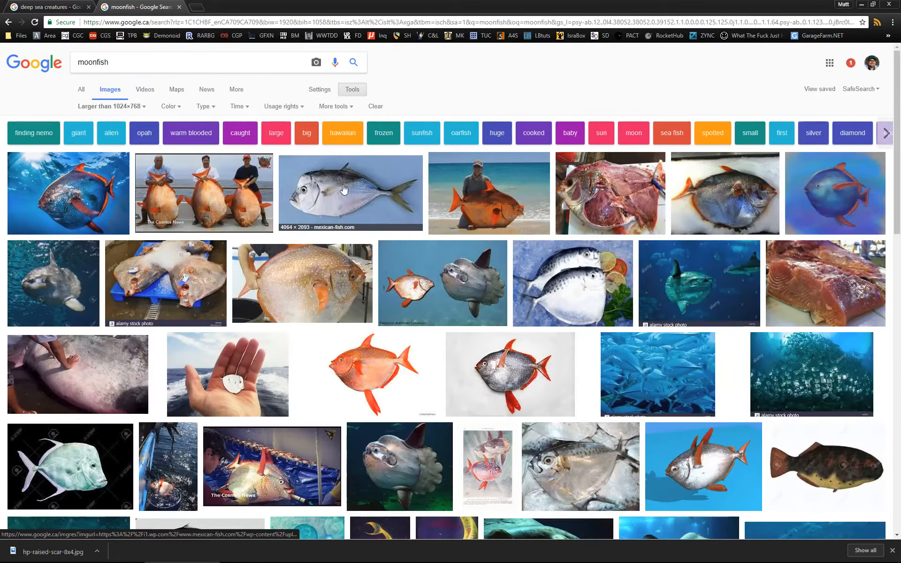
scroll(432, 225, down, 3)
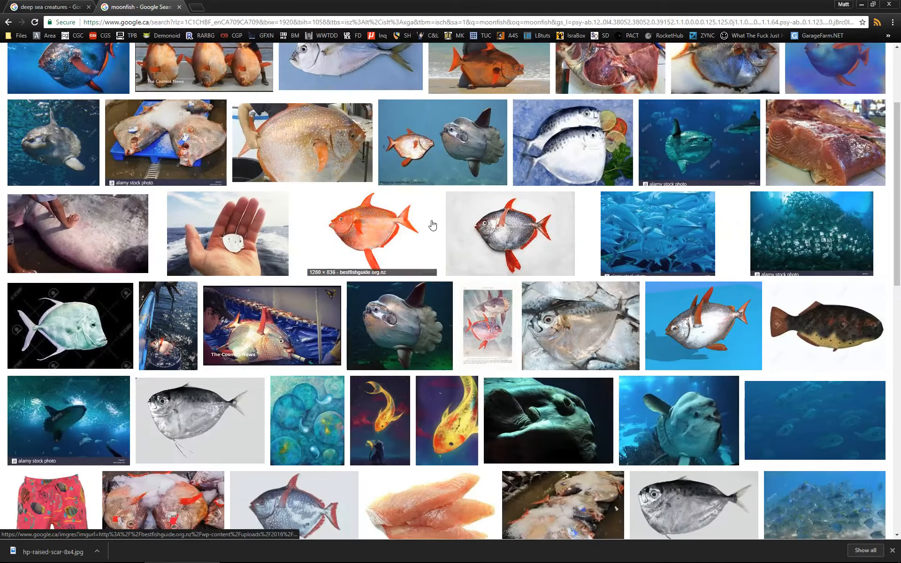
scroll(430, 221, up, 3)
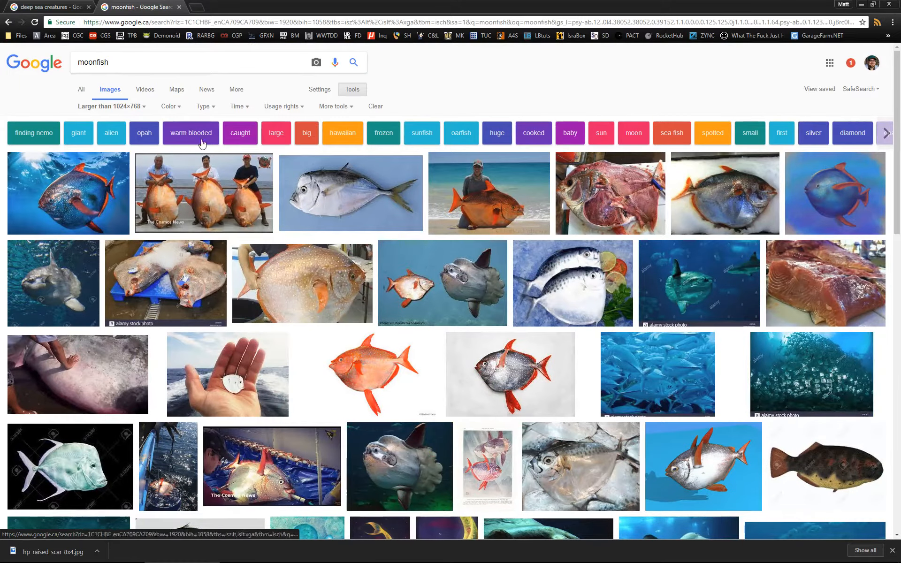
Step: Change the image search query to "sunfish sea" and show its results
drag(107, 60, 2, 63)
text(sun)
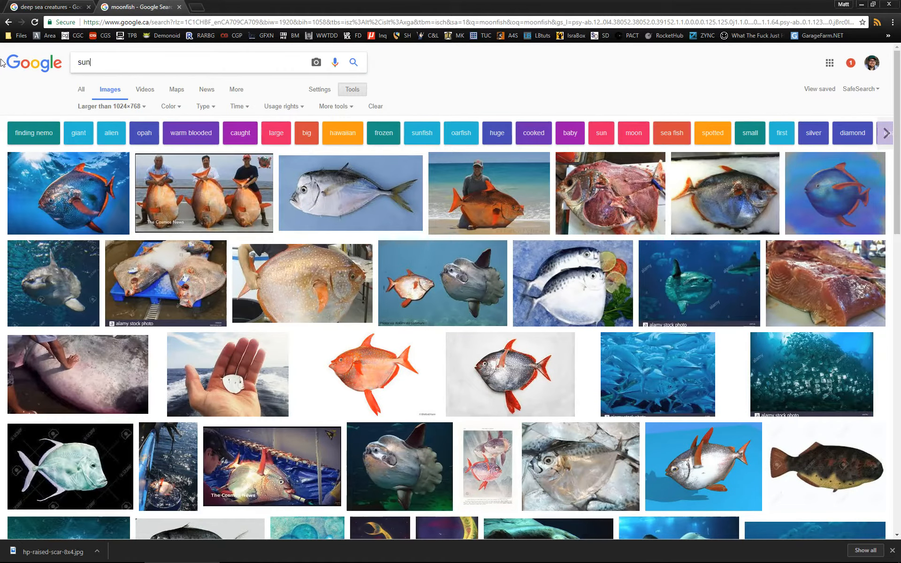
text(fish)
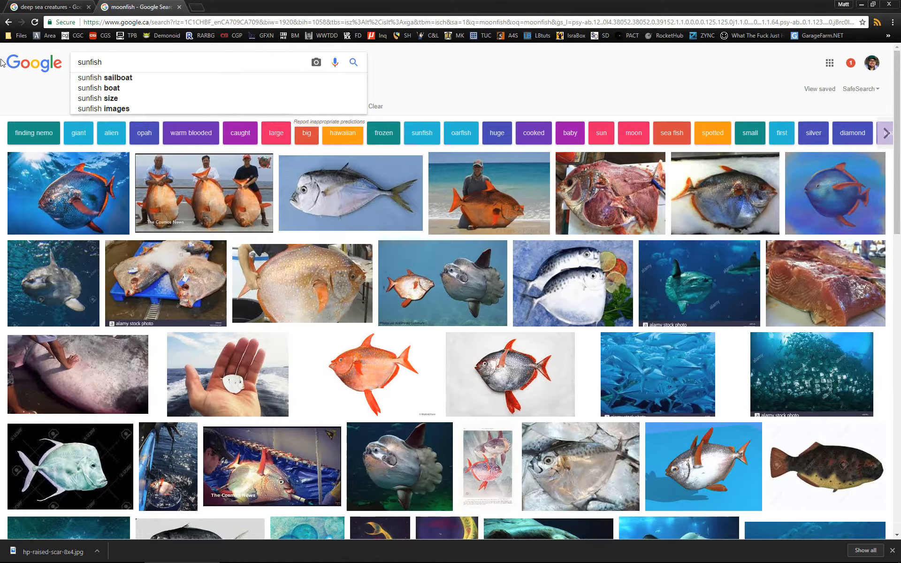
text(sea)
key(Return)
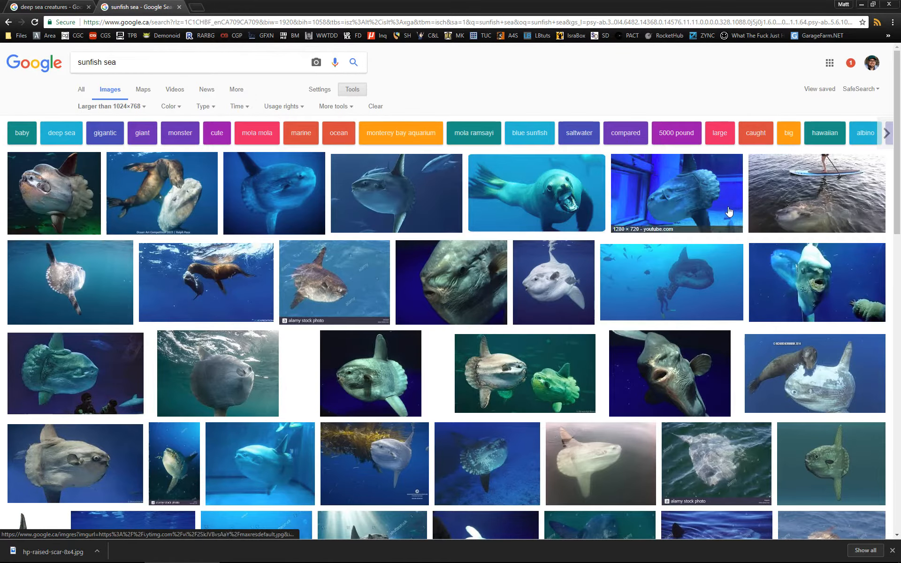
Step: Preview the Marblehead ocean sunfish beneath the paddleboard and the close-up Mola mola head from "Spann of Time"
click(781, 198)
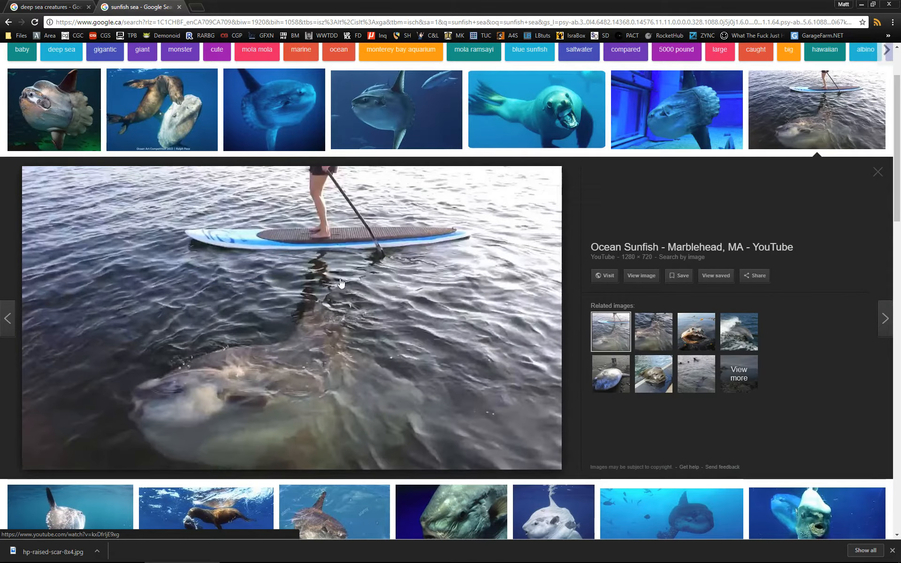
scroll(343, 265, down, 3)
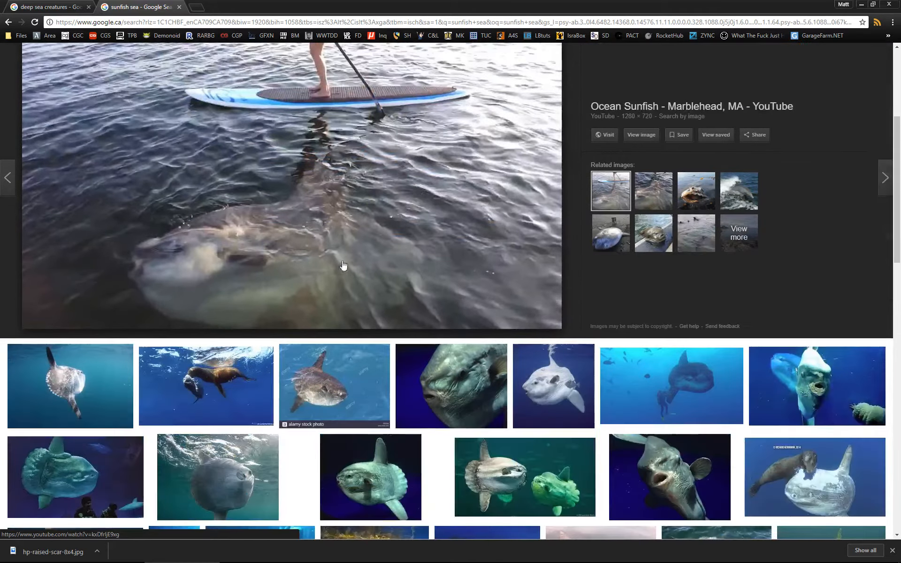
click(444, 378)
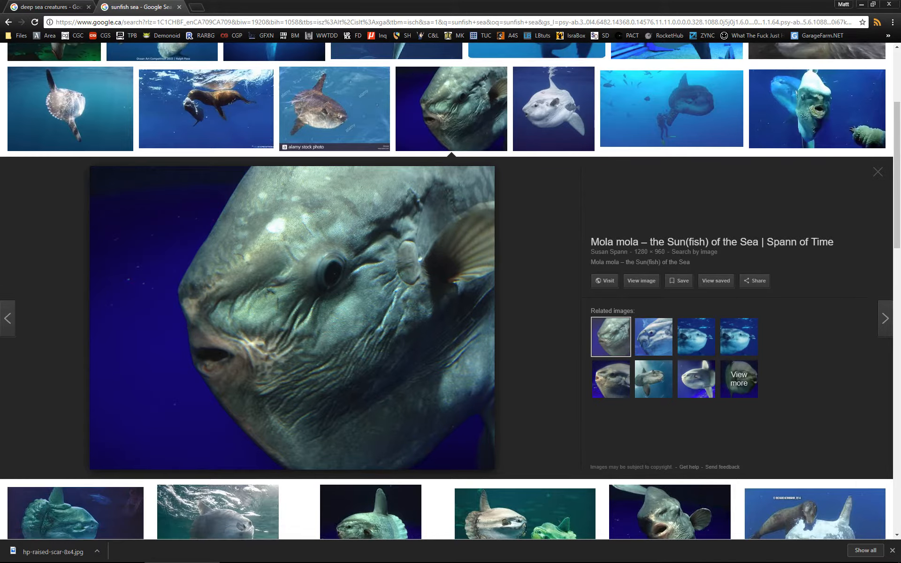
key(alt+Tab)
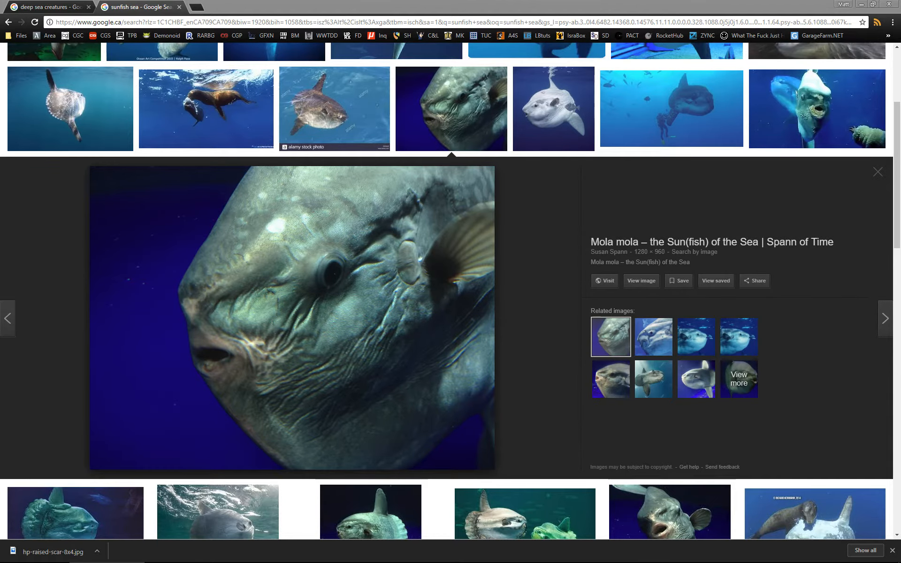
Step: Return to the bobbit worm results and preview the Aeon photo of the worm burrowed in the ocean floor
scroll(338, 228, up, 4)
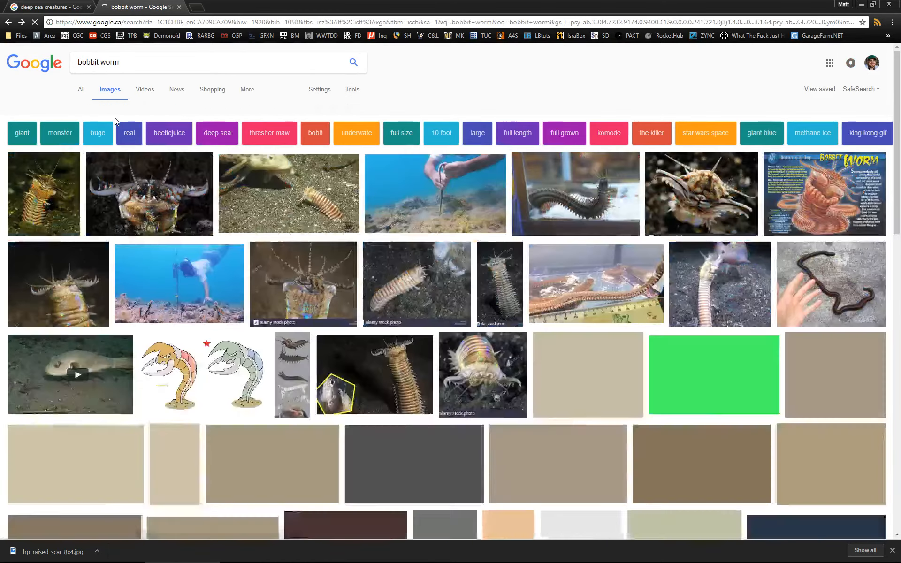
scroll(151, 156, down, 5)
click(150, 156)
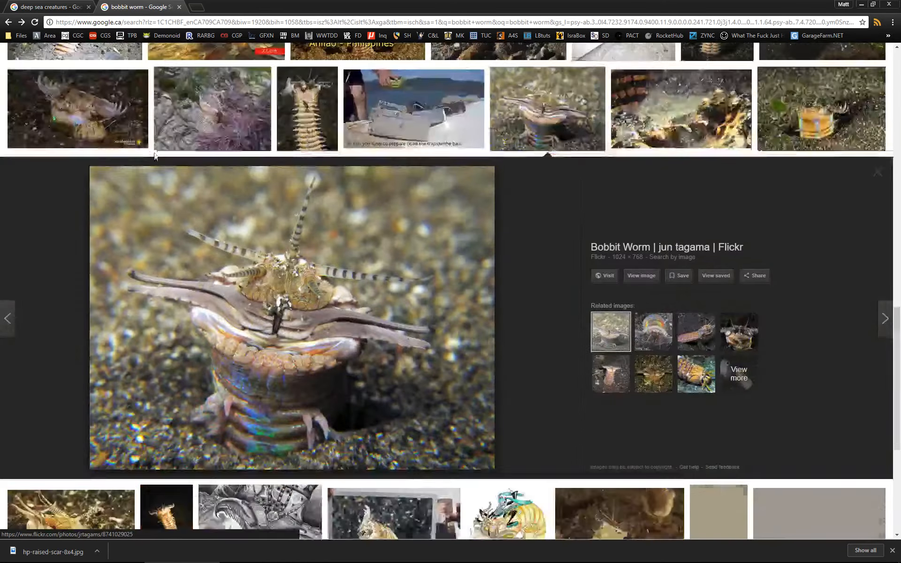
scroll(369, 252, down, 5)
click(70, 245)
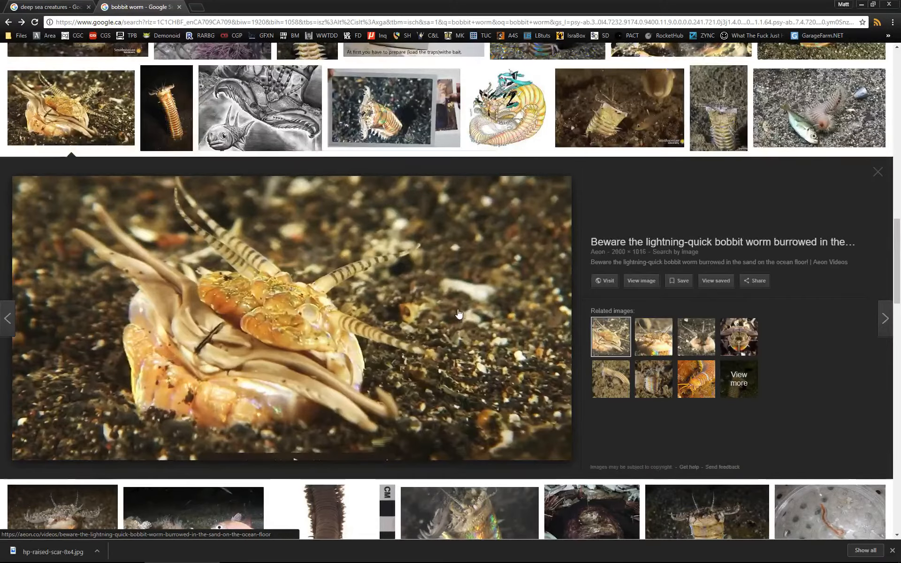
Step: Preview the JungleDragon underwater photo and the iridescent Fraster "Creative sparring about felt" photo among the bobbit worm results
scroll(451, 323, down, 5)
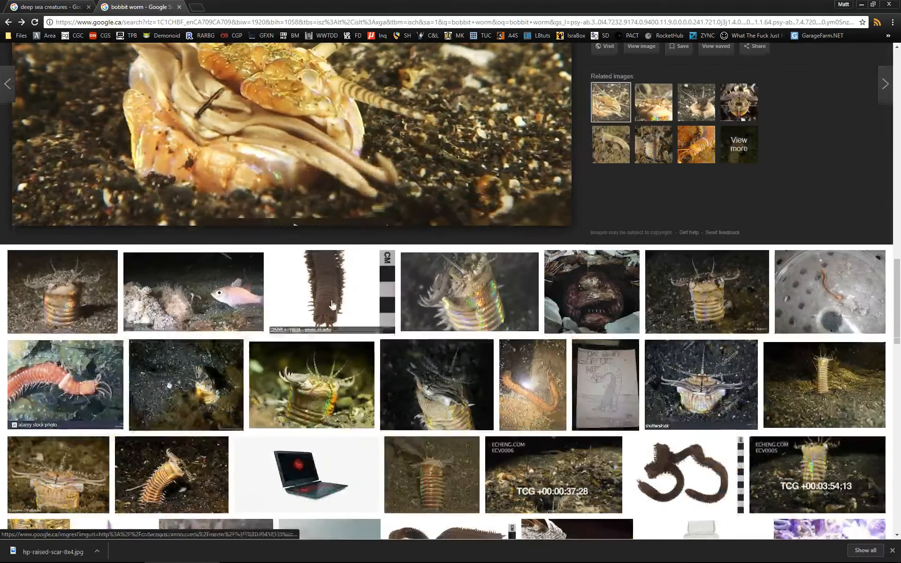
click(73, 308)
scroll(493, 303, down, 3)
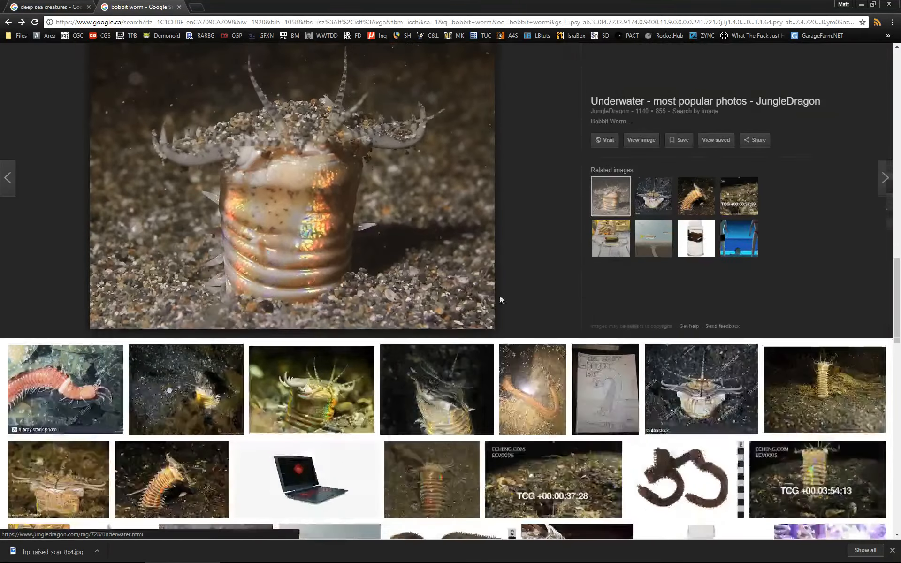
scroll(567, 278, up, 2)
scroll(330, 352, down, 3)
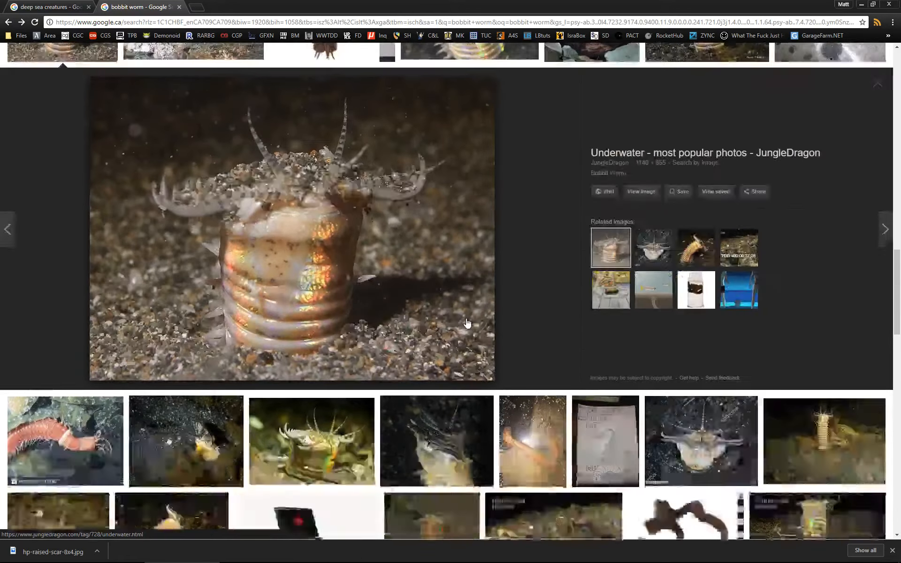
click(330, 352)
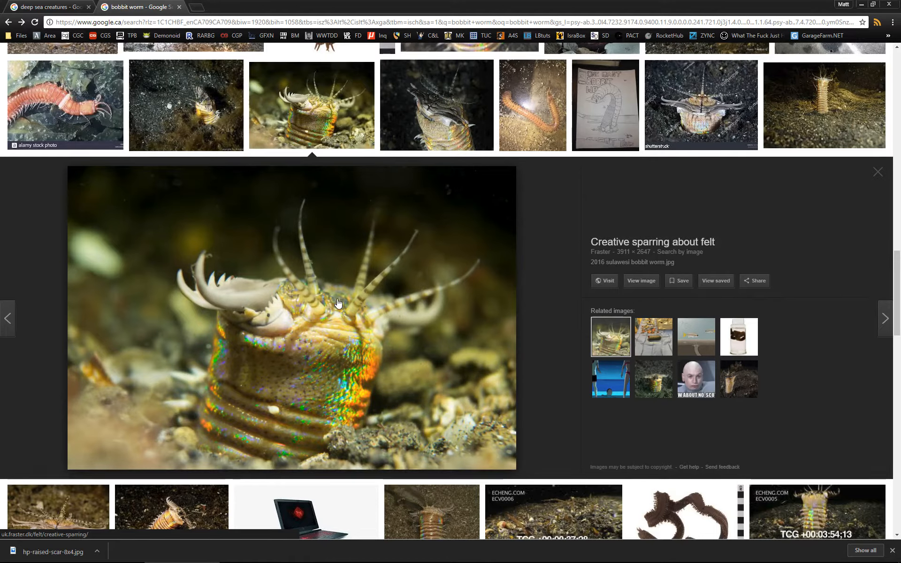
Step: Change the image search query to "mantis shrimp" and show its results
scroll(357, 287, up, 20)
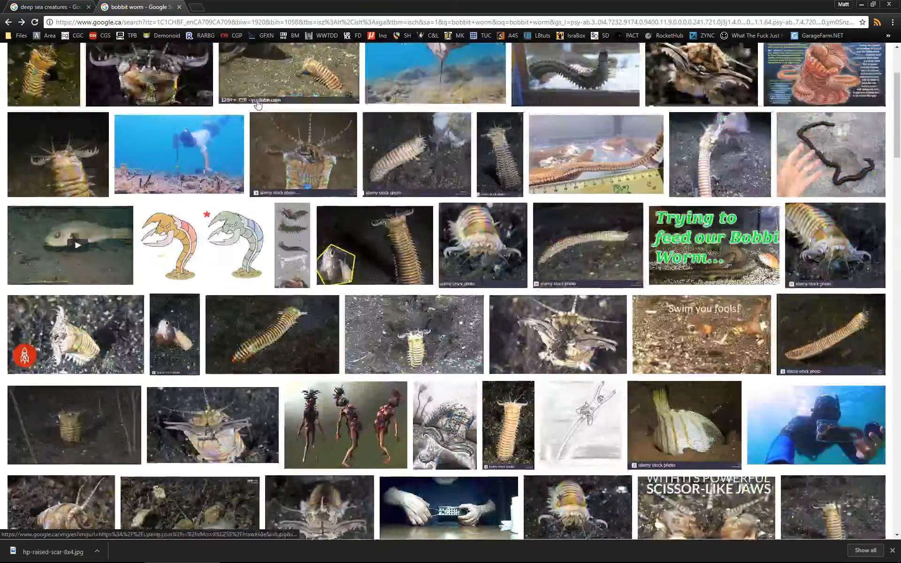
scroll(258, 104, up, 3)
triple_click(93, 62)
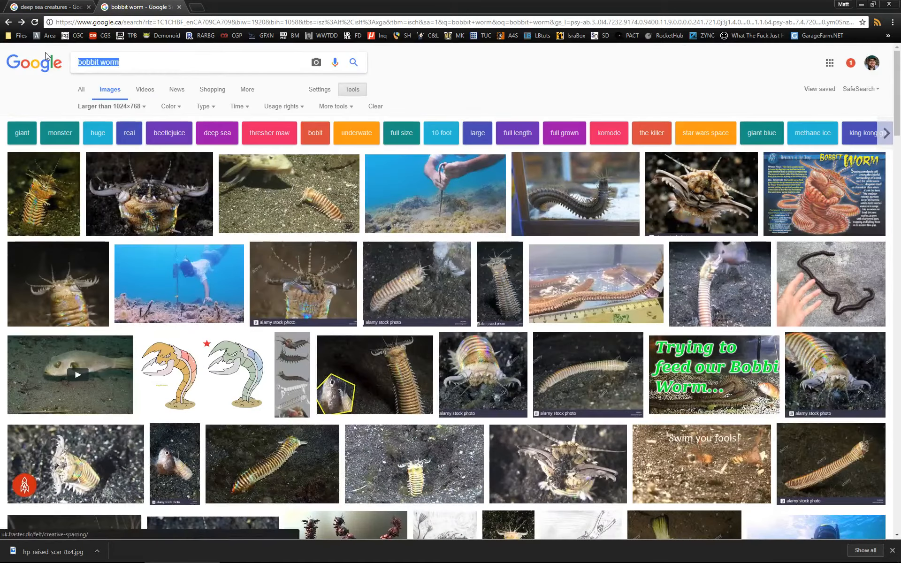
text(mantis)
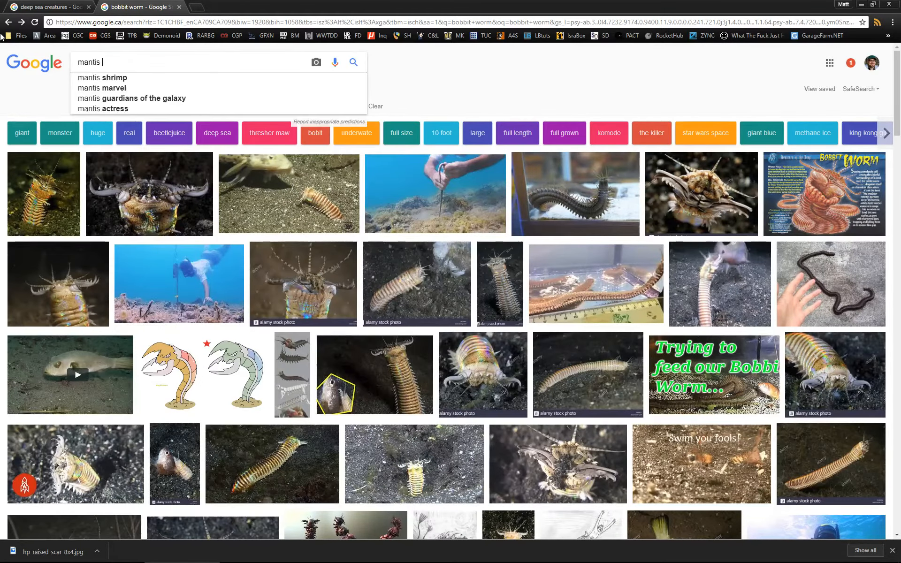
key(Down)
key(Return)
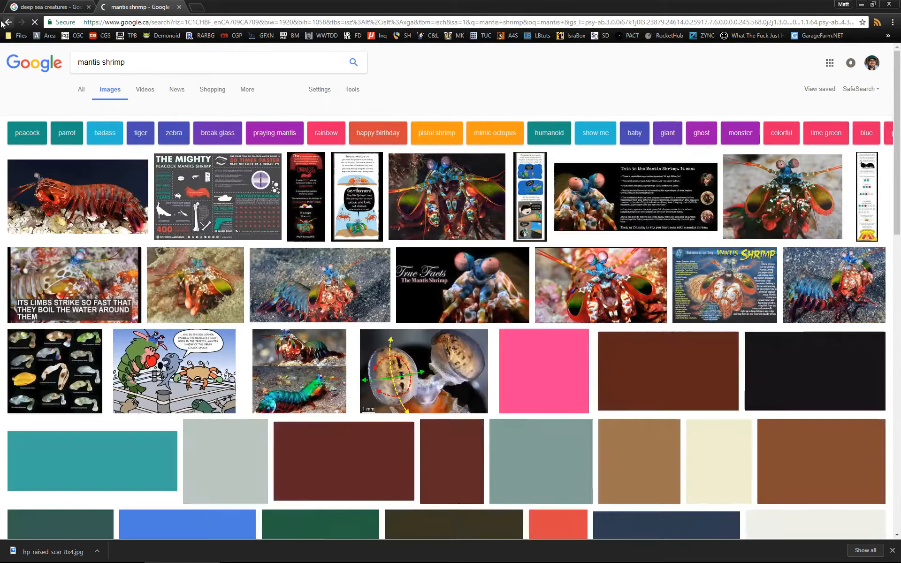
Step: Preview the Mental Floss, Monterey Bay Aquarium and KQED damselfish-catching photos among the mantis shrimp results, and look over the remaining thumbnails
click(451, 197)
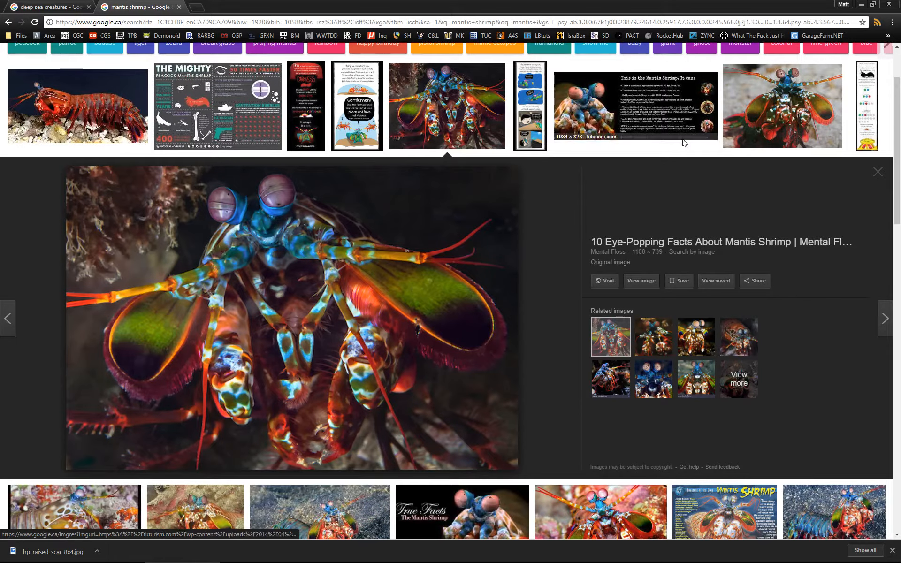
click(758, 129)
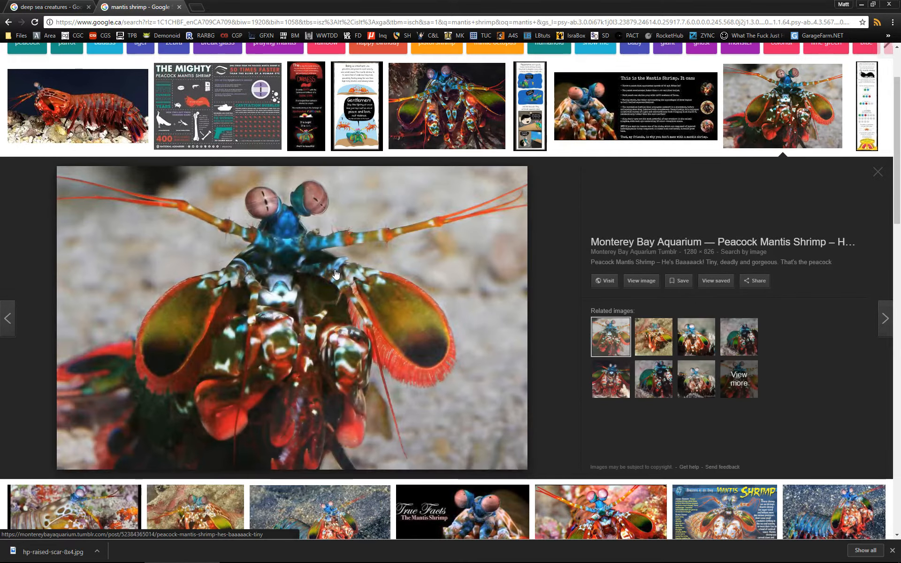
scroll(339, 267, down, 7)
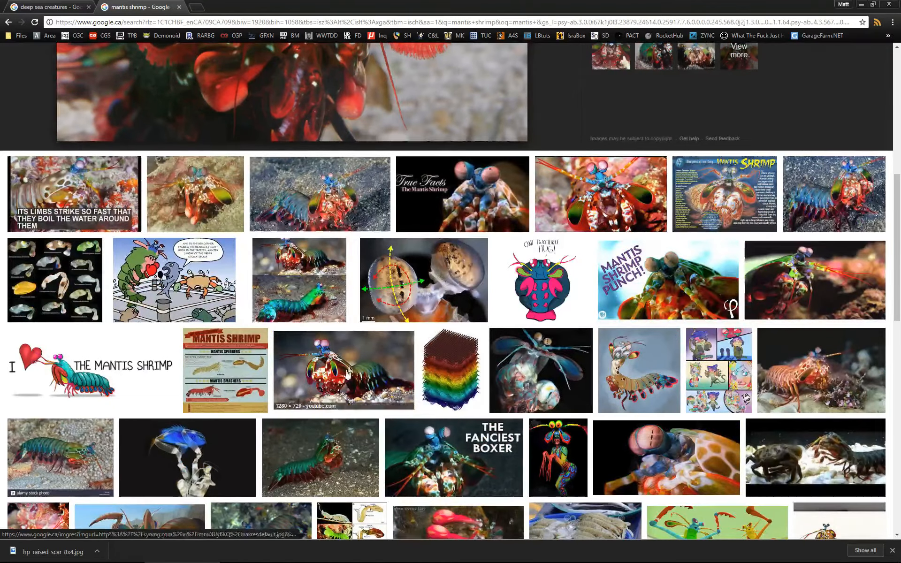
scroll(188, 175, down, 6)
click(187, 175)
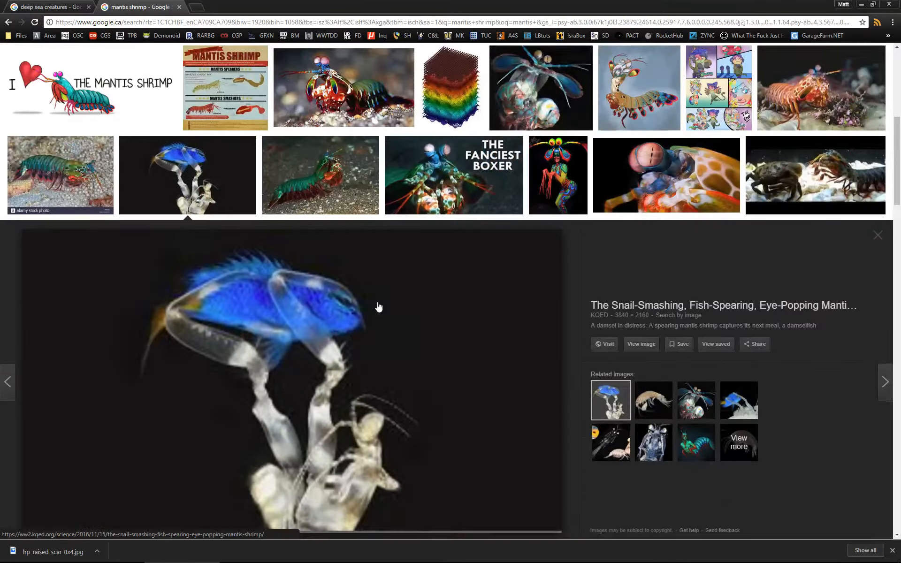
scroll(375, 300, down, 4)
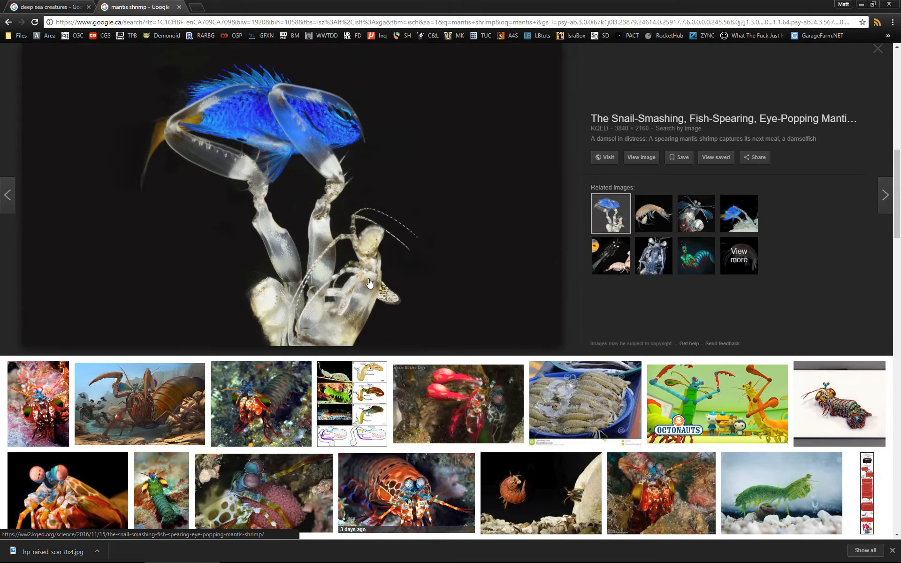
scroll(370, 282, down, 5)
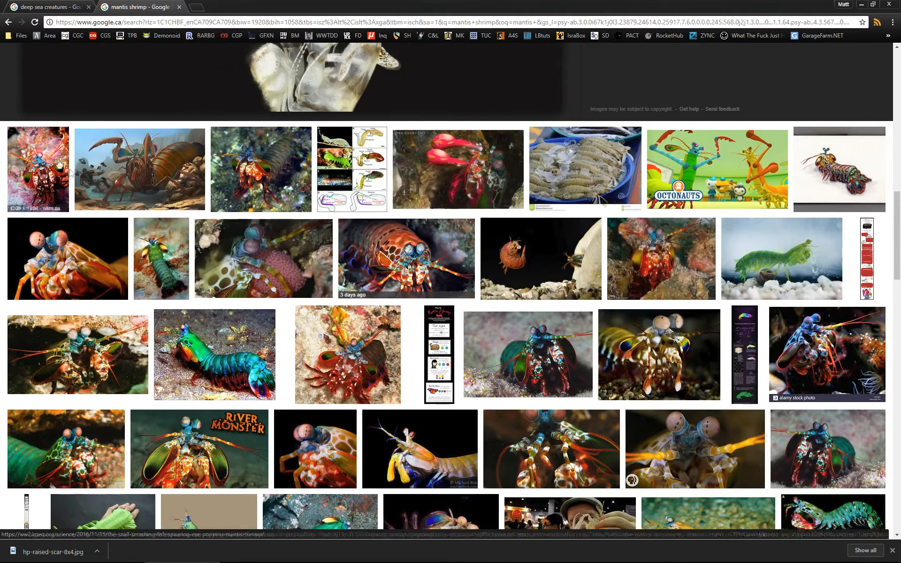
scroll(218, 281, down, 5)
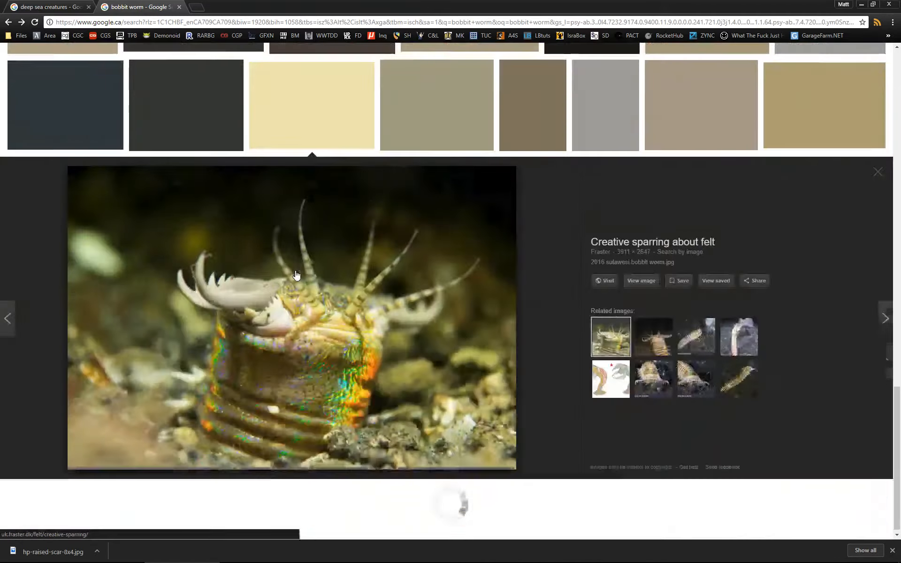
Step: Return to the bobbit worm results and preview the iridescent worm photo from PK Gaming
scroll(308, 279, down, 7)
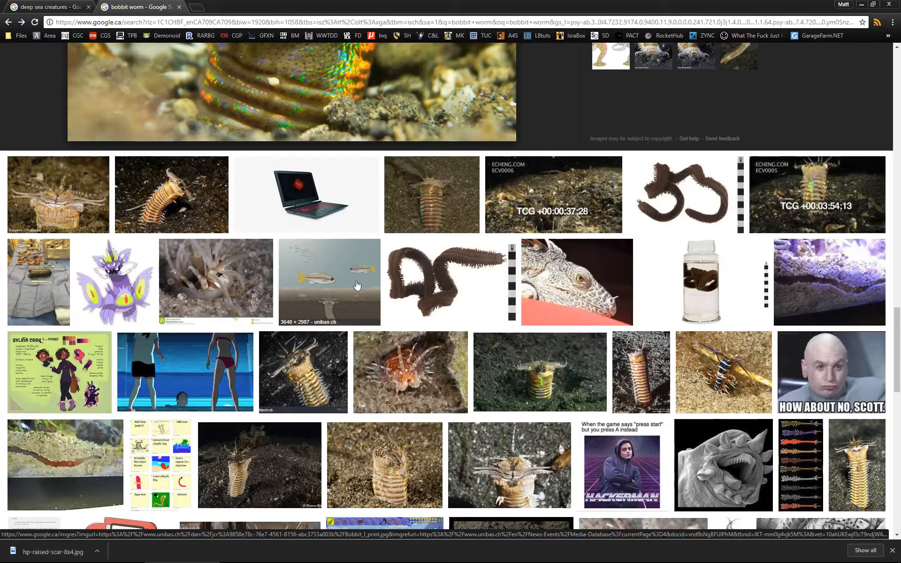
click(475, 226)
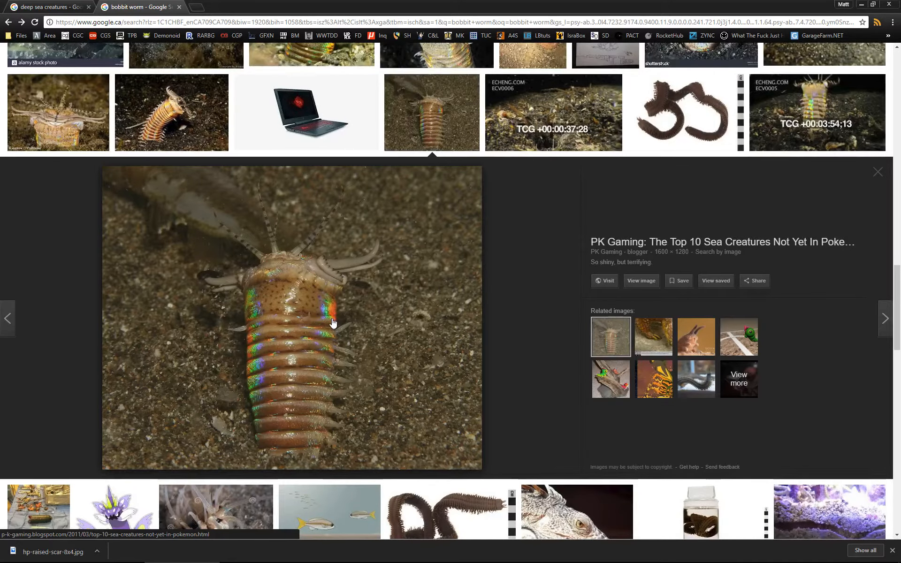
scroll(336, 318, down, 1)
scroll(337, 318, down, 3)
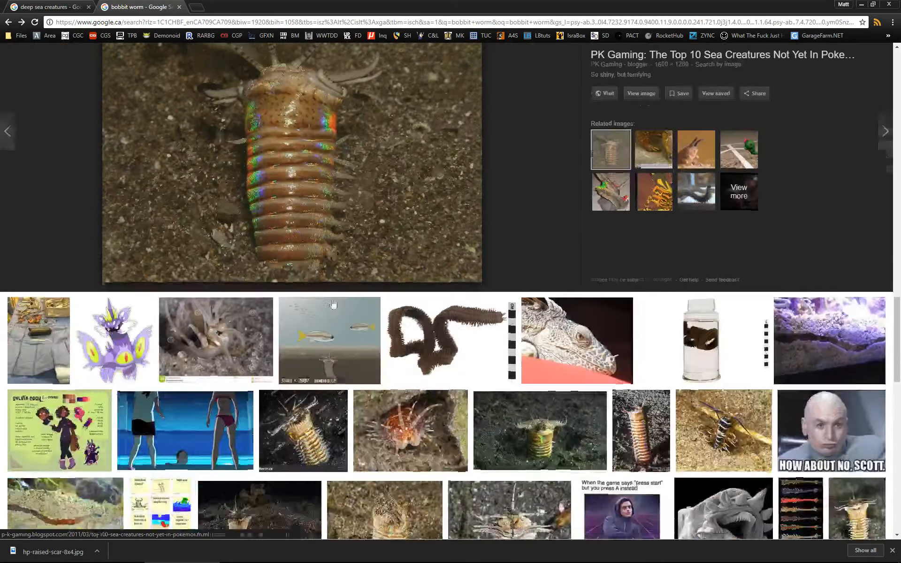
scroll(397, 224, down, 1)
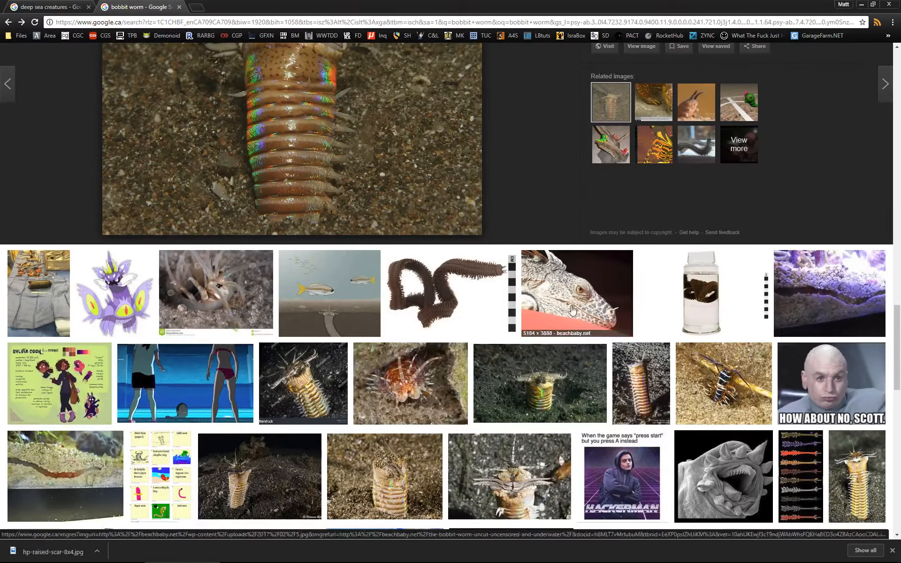
Step: Open the "LEMBEH, il paese delle meraviglie" bobbit worm photo at full size in a new tab and show that tab
scroll(355, 244, down, 5)
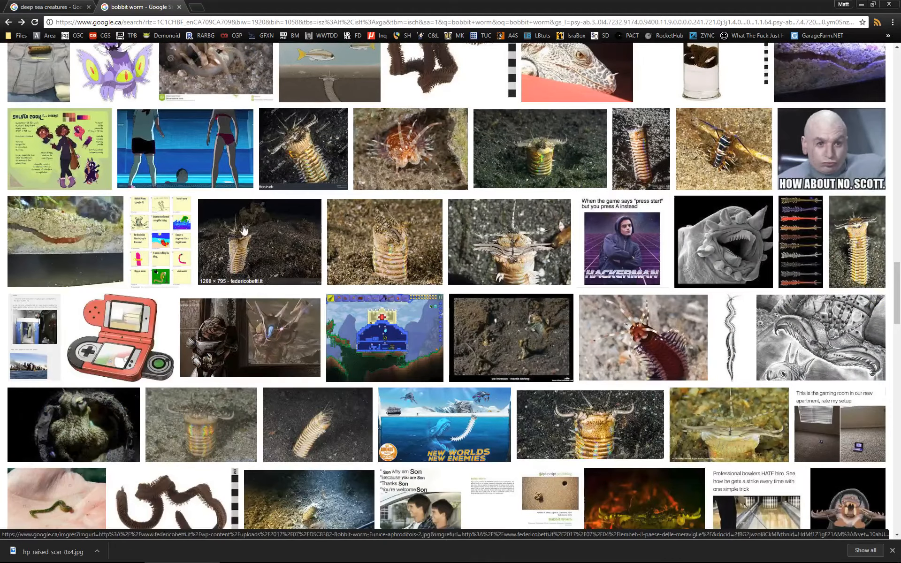
click(251, 229)
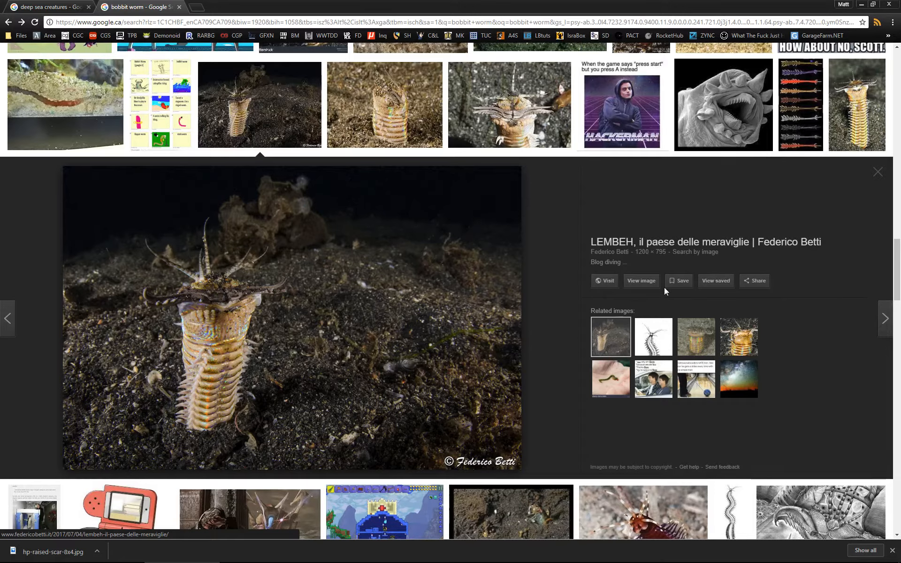
middle_click(641, 282)
click(218, 7)
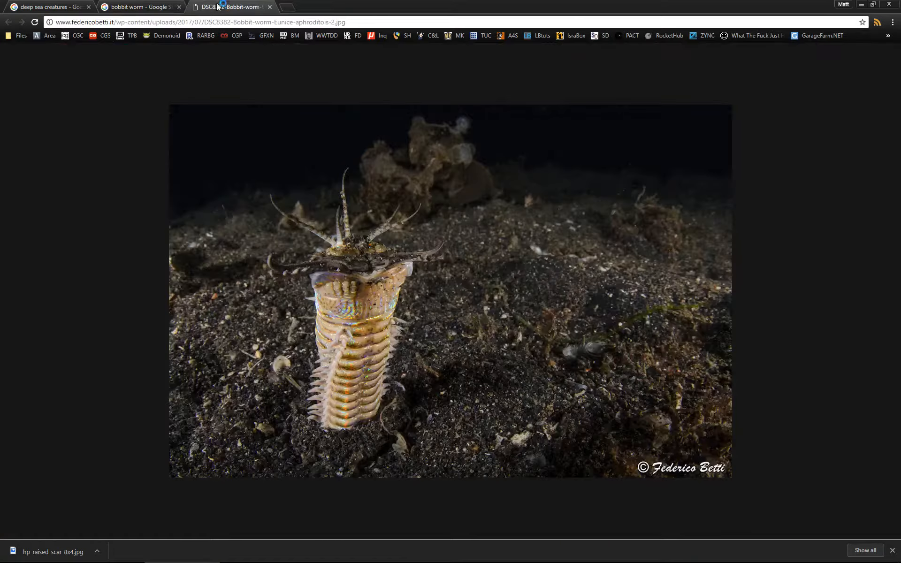
Step: Examine the worm's jaws and antennae in the full-size photo at 175% zoom, and go back to the bobbit worm results
ctrl+scroll(422, 286, up, 4)
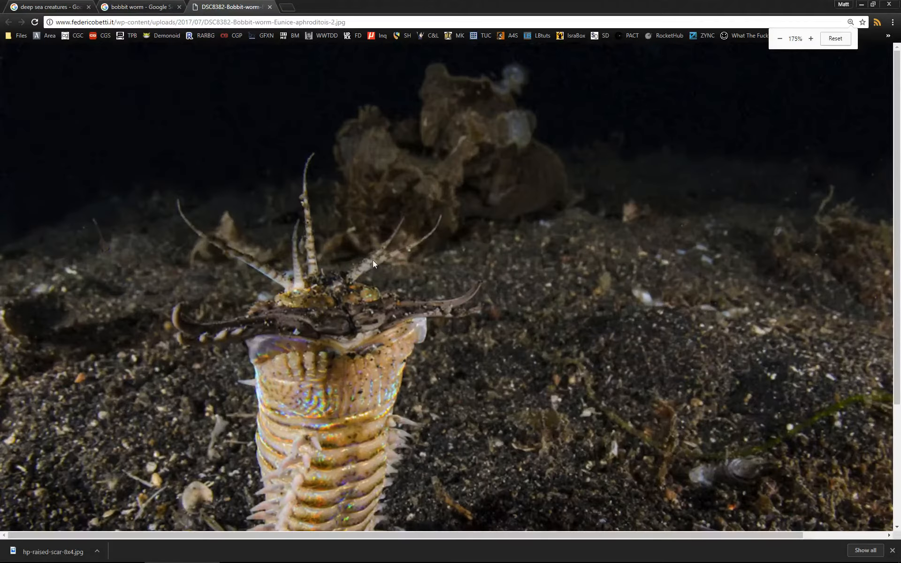
ctrl+scroll(372, 258, down, 2)
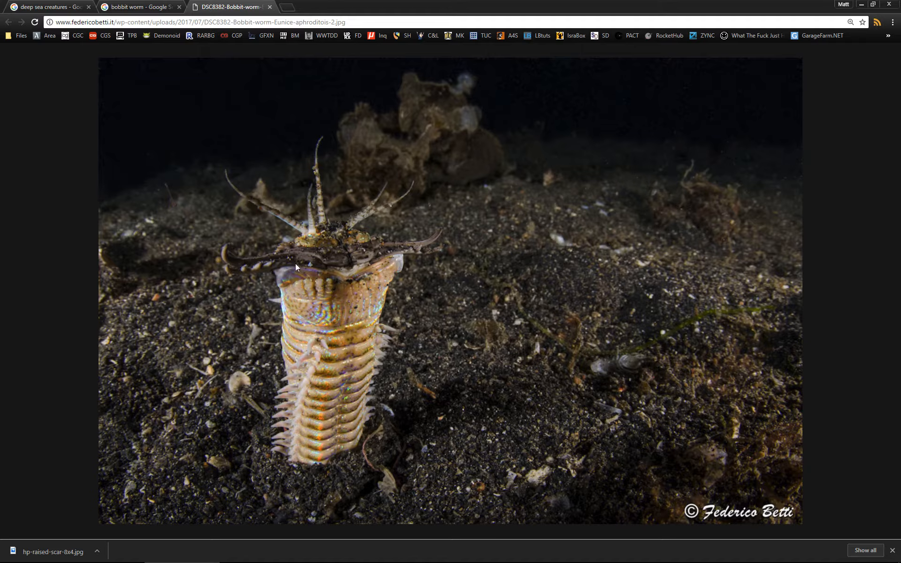
click(143, 8)
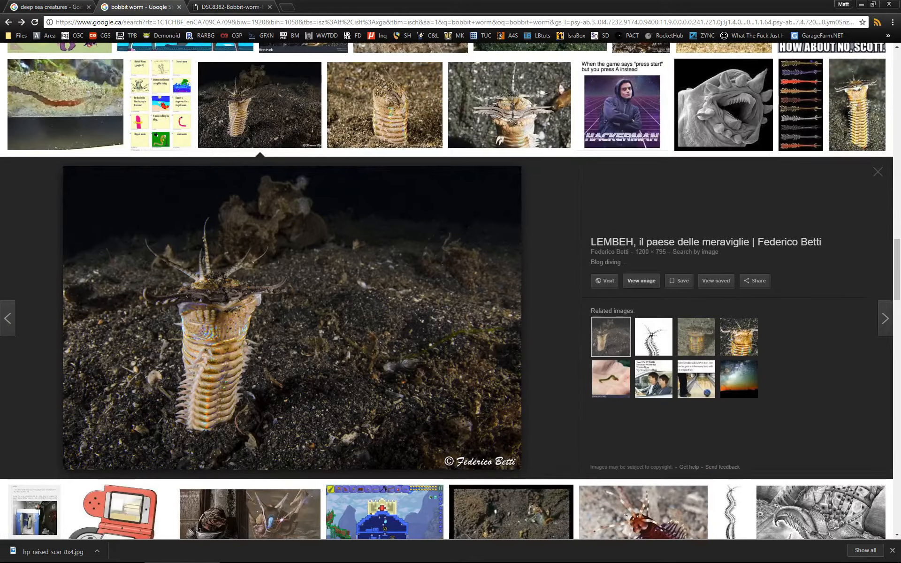
Step: Switch to the separate browser window showing the Imgur picture of the spiny-armed sea creature and close it
key(alt+Tab)
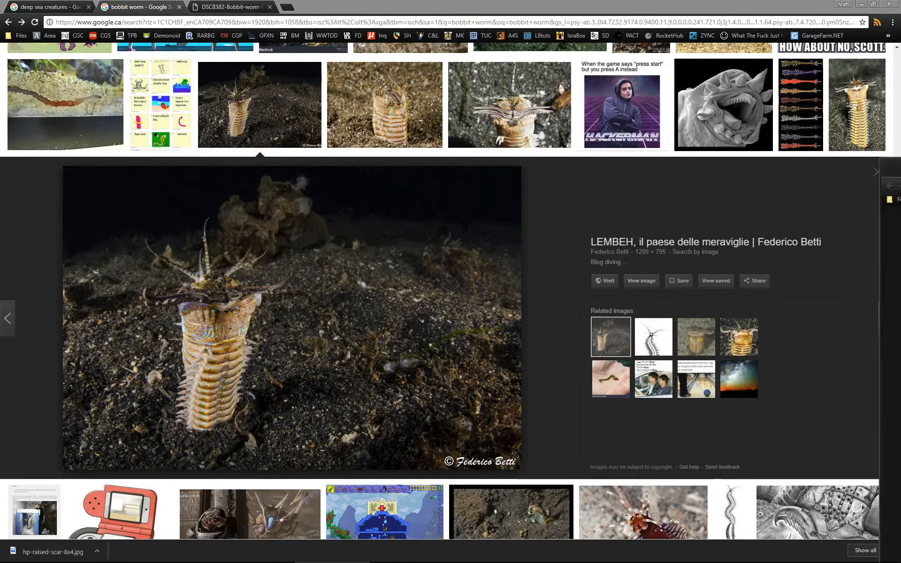
key(alt+Tab)
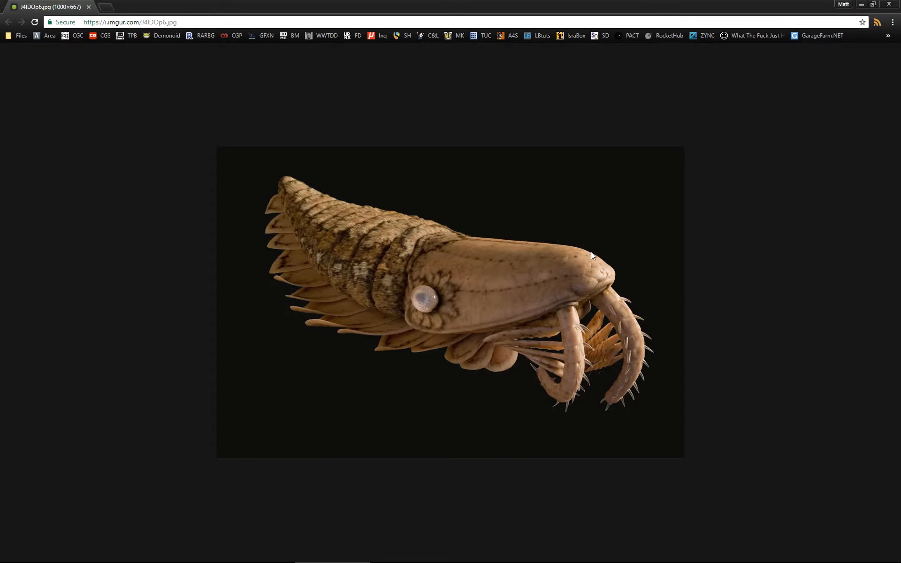
click(892, 5)
Step: Preview the "Bobbit worm - Album on Imgur" picture of the toothed monster among the rocks
scroll(361, 178, up, 12)
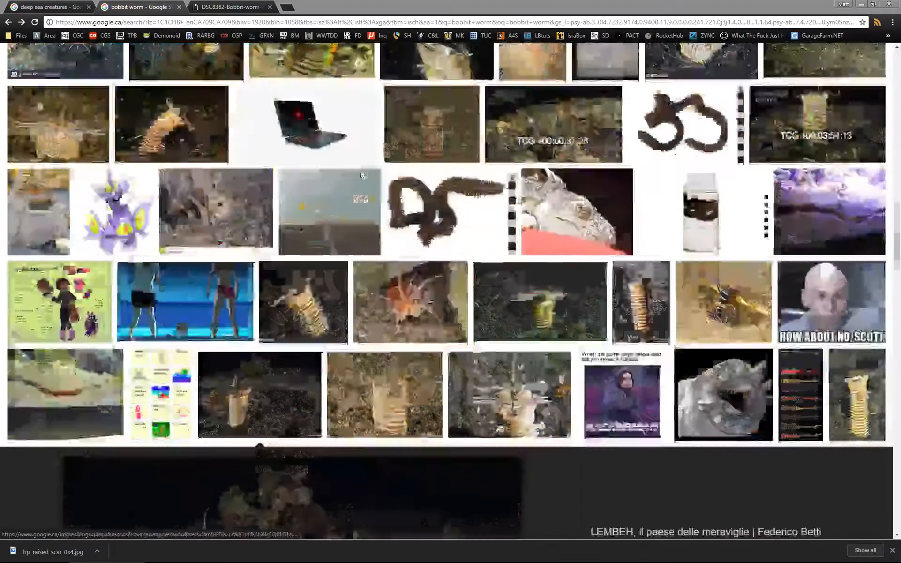
scroll(366, 174, up, 1)
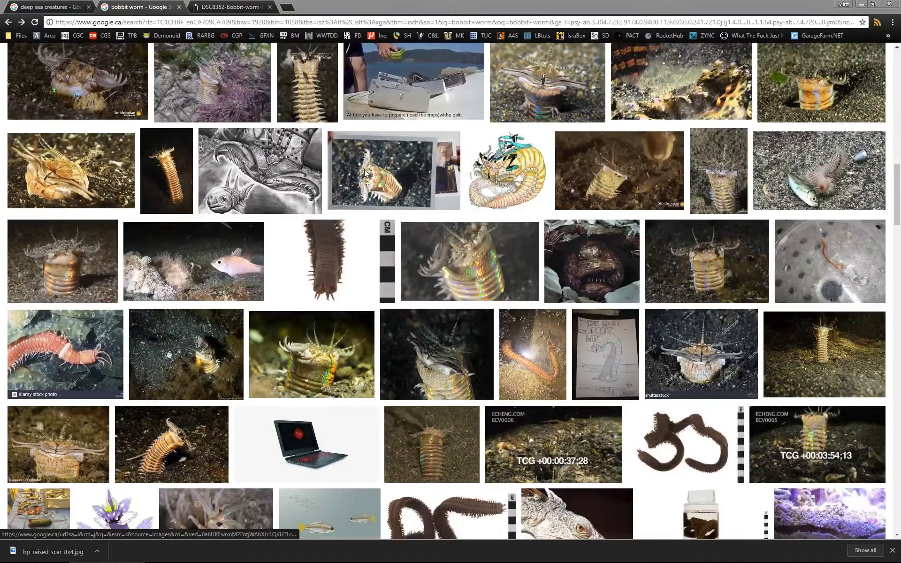
click(599, 252)
Step: Preview the Azula "Brainless, Boneless, Predatory Worm" photo further down the results and open it at full size in a new tab
scroll(436, 260, down, 8)
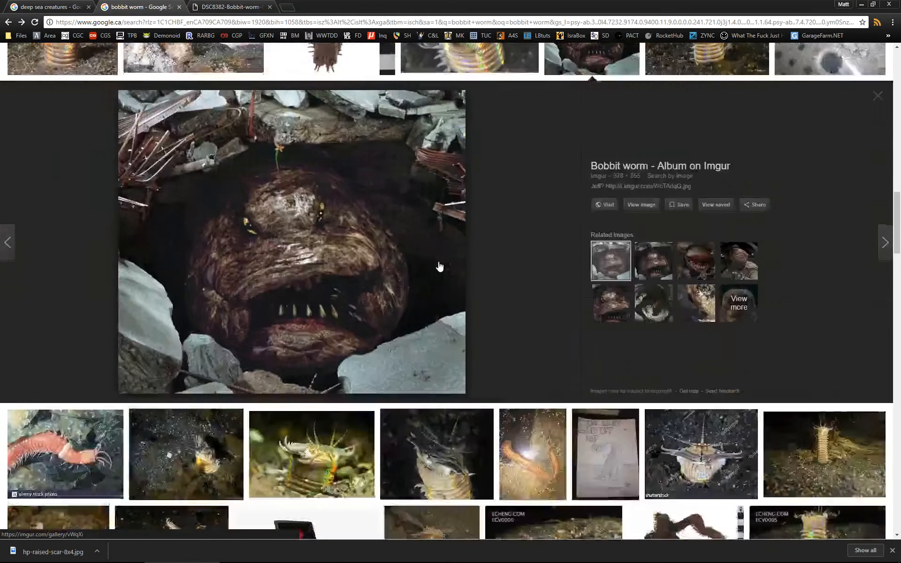
scroll(445, 264, down, 7)
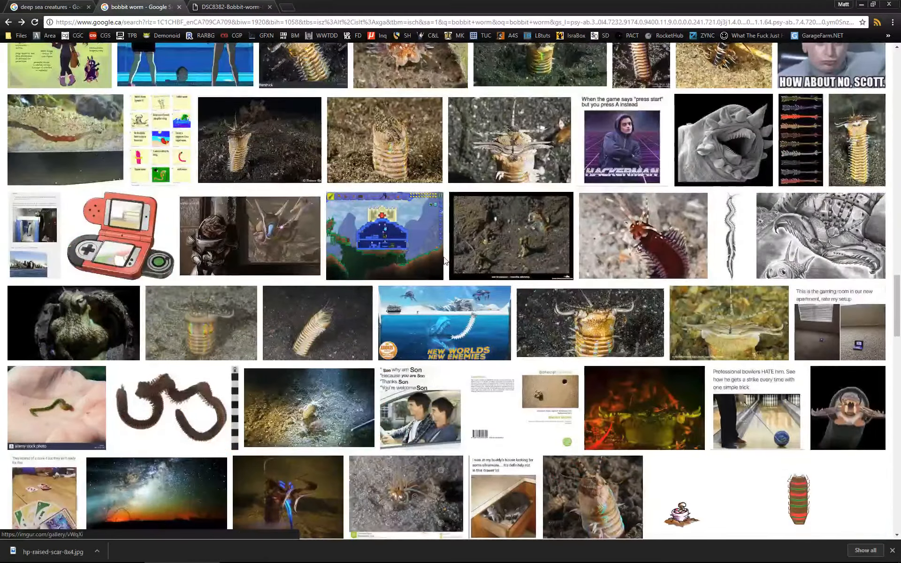
scroll(444, 262, down, 5)
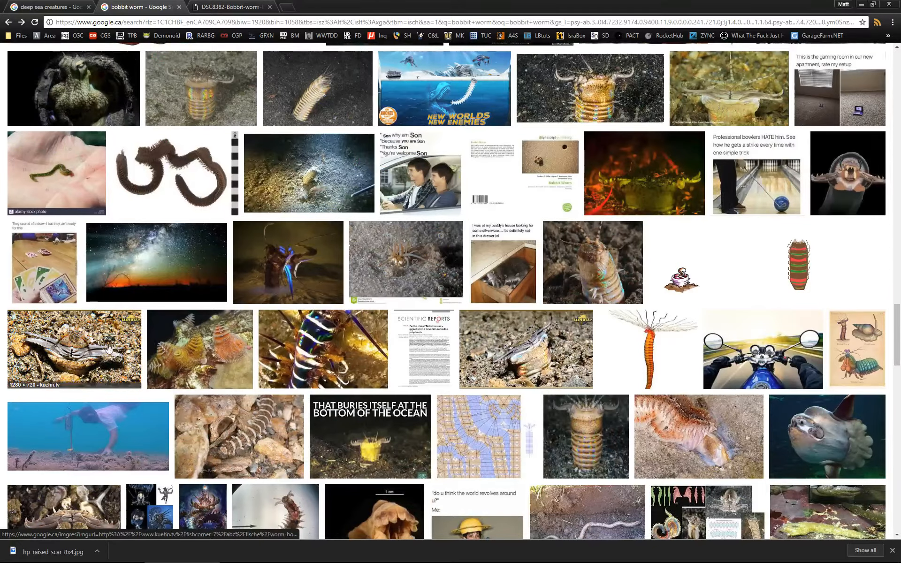
click(598, 93)
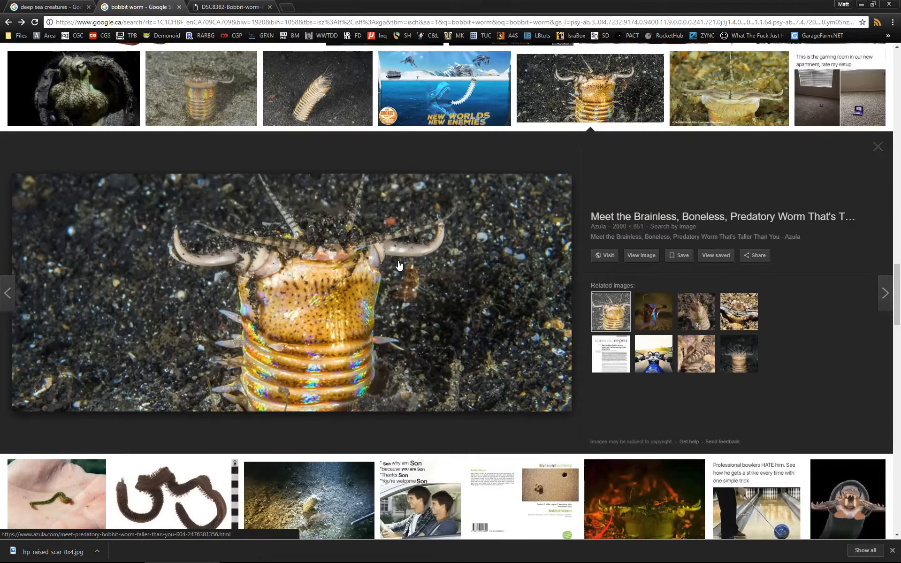
scroll(399, 265, up, 1)
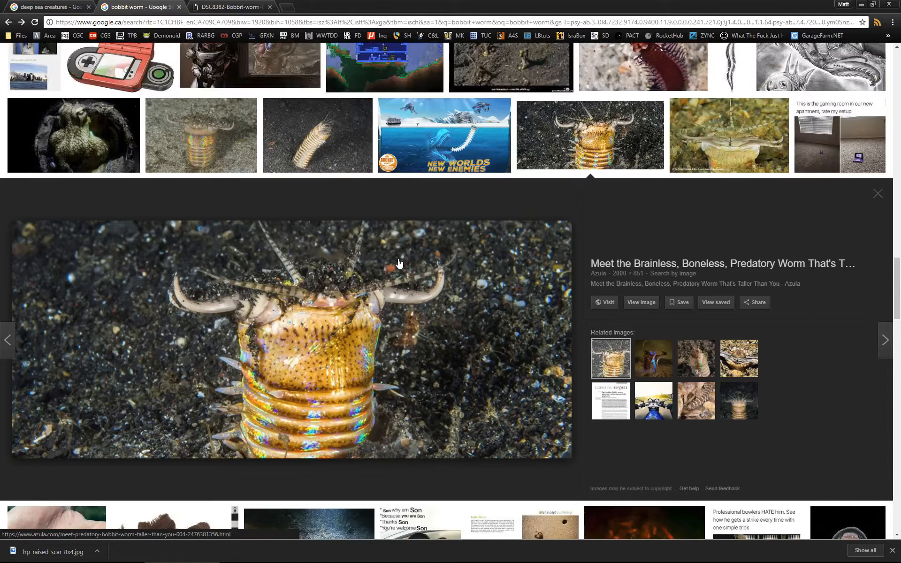
click(642, 302)
Step: Preview the CNN Video bobbit worm picture of a printed photo among the earlier results
scroll(466, 248, up, 5)
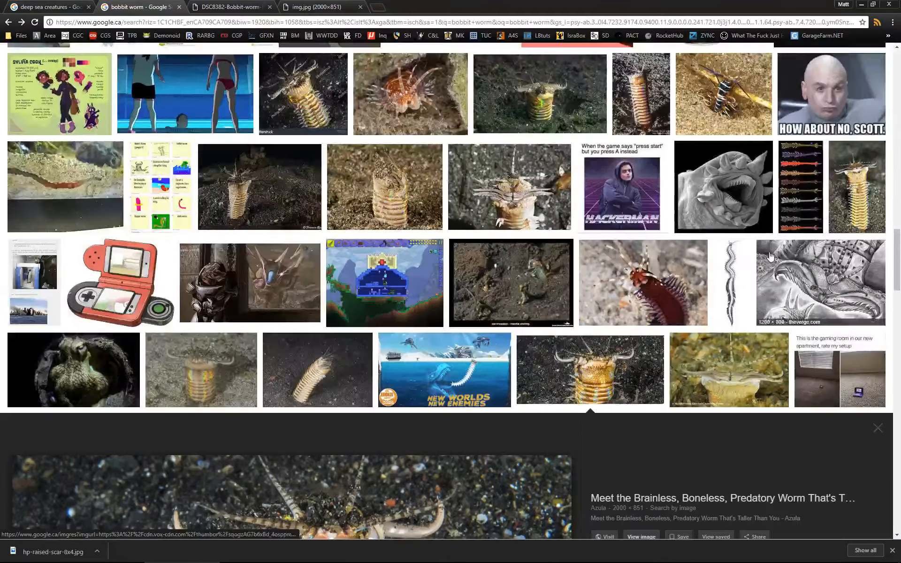
scroll(737, 188, up, 6)
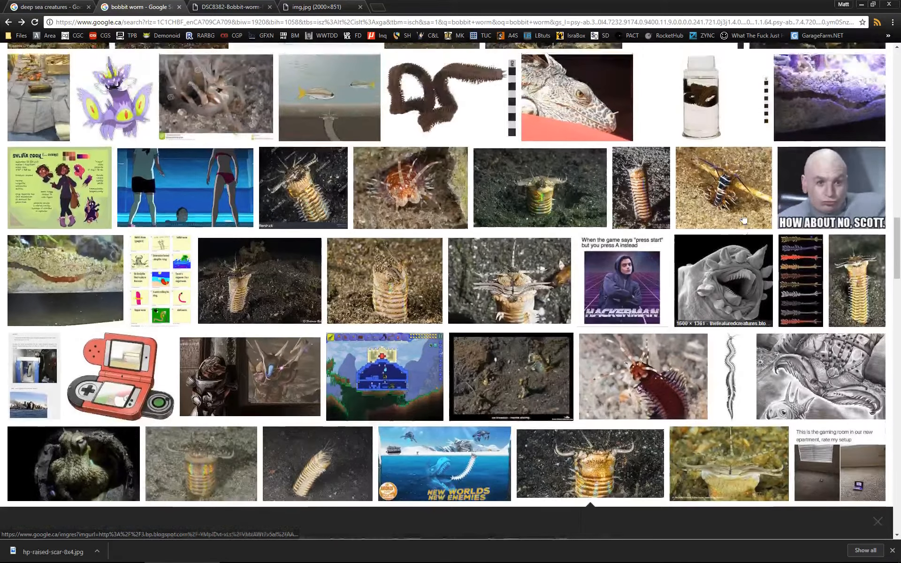
scroll(628, 216, up, 5)
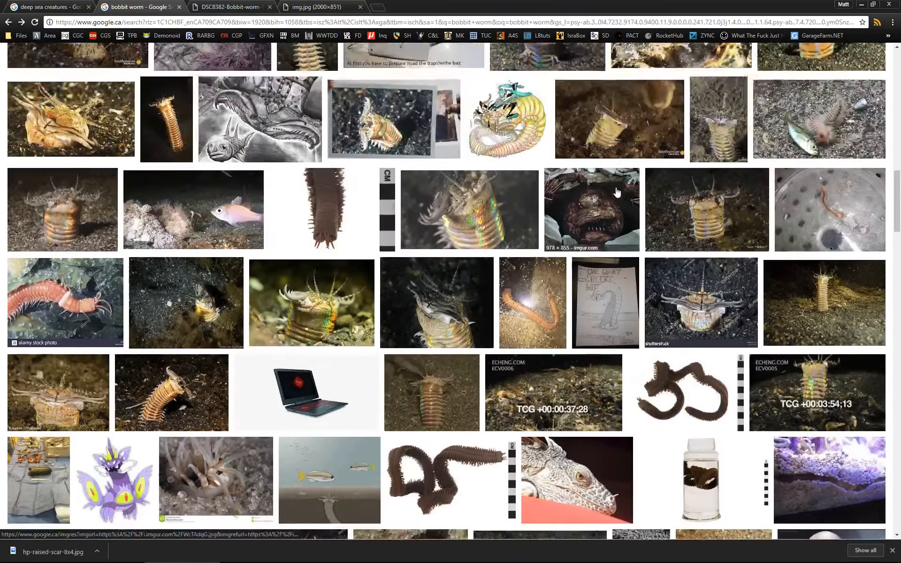
scroll(614, 193, up, 1)
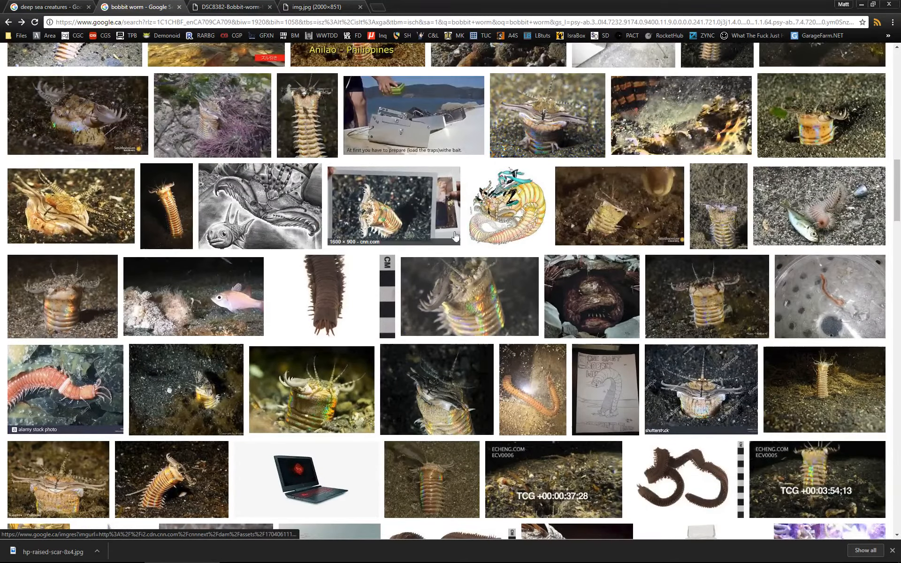
click(398, 214)
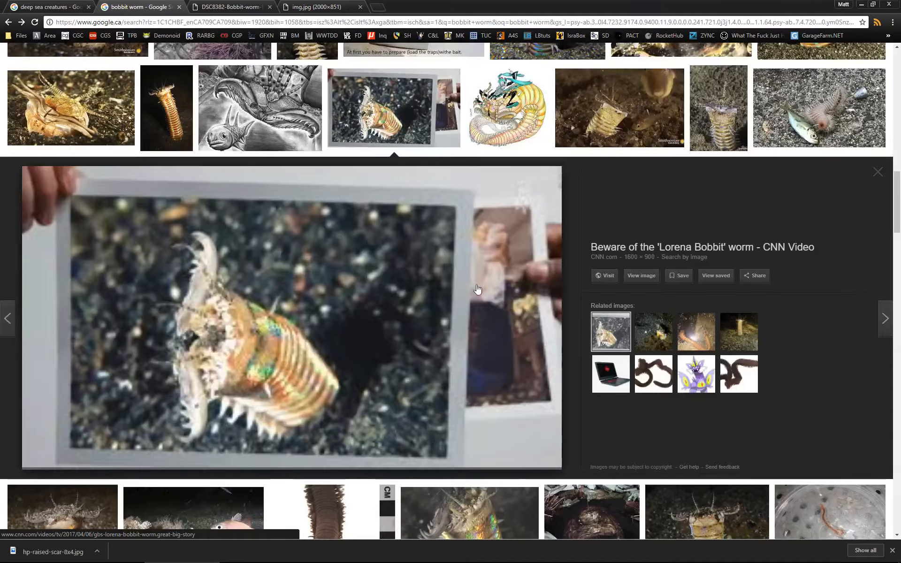
Step: Preview the Pinterest "Fearsome bobbit worm" photo and the Aeon "Beware the lightning-quick bobbit worm" picture among the results
scroll(463, 273, up, 4)
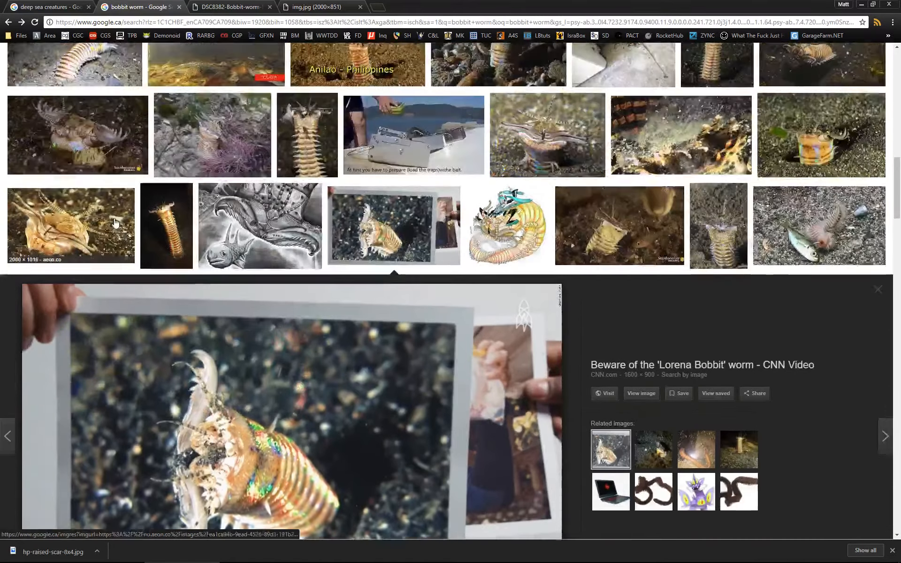
click(167, 294)
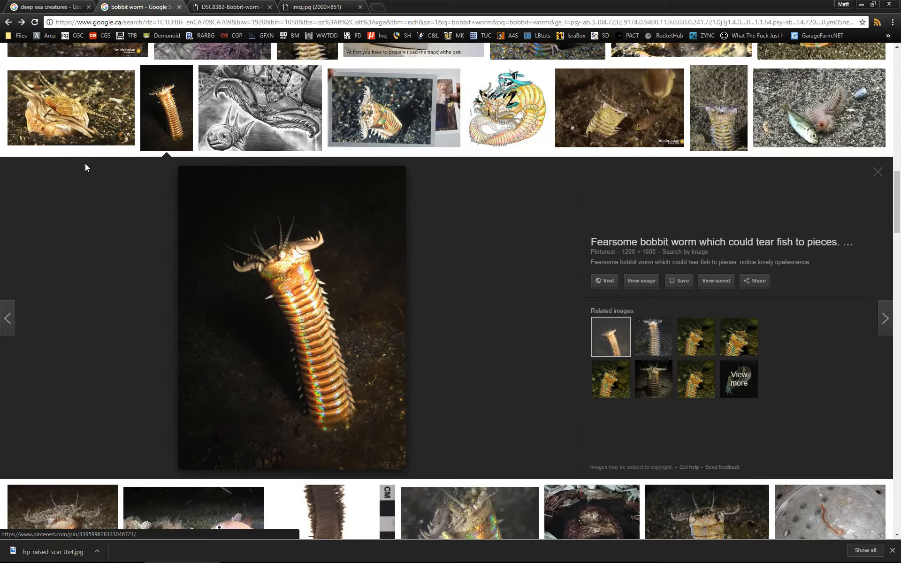
click(71, 141)
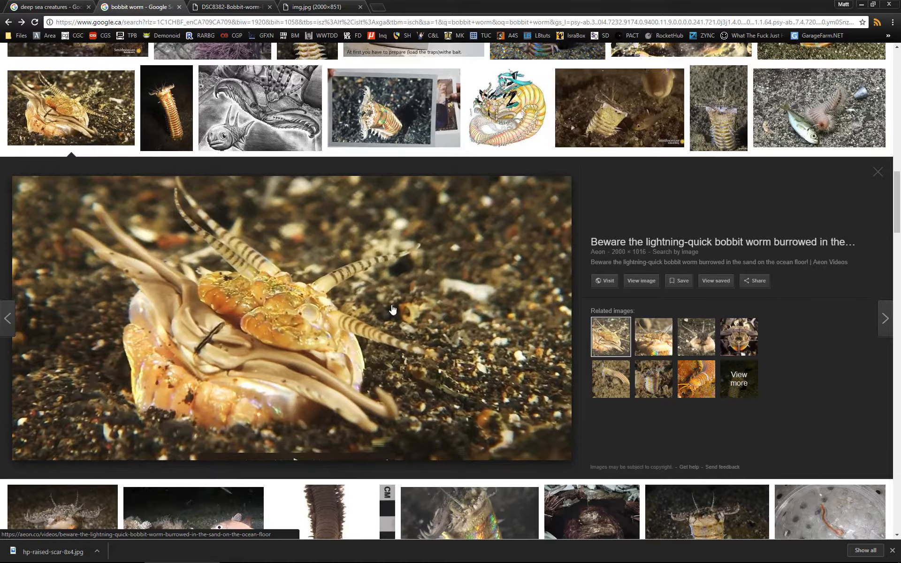
Step: Change the image search to "bobbit worm mouth" and run it
scroll(392, 308, down, 15)
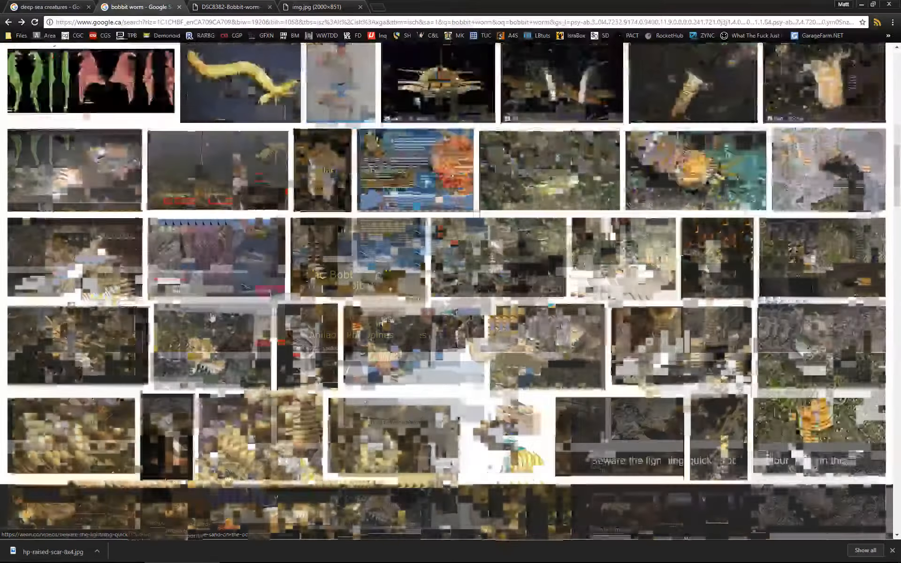
scroll(345, 170, up, 6)
scroll(344, 169, up, 8)
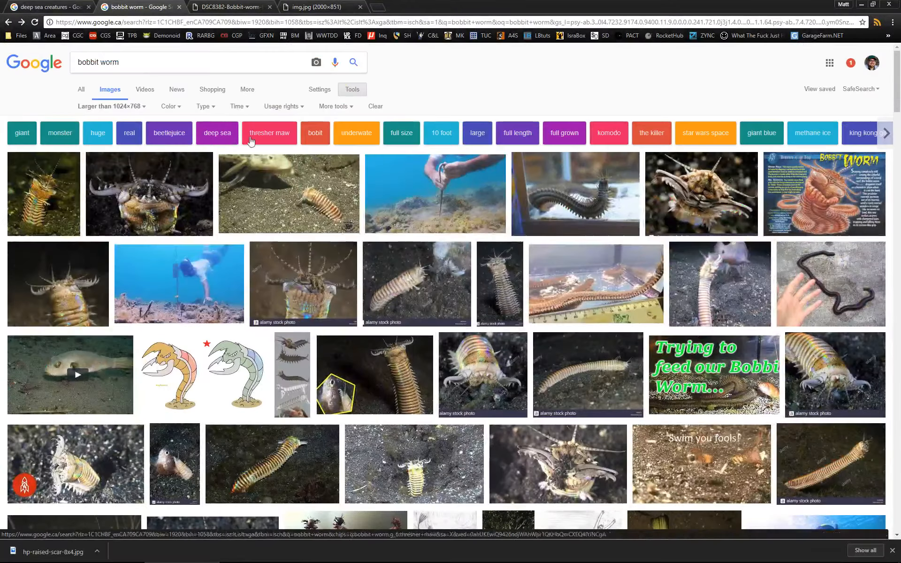
click(140, 68)
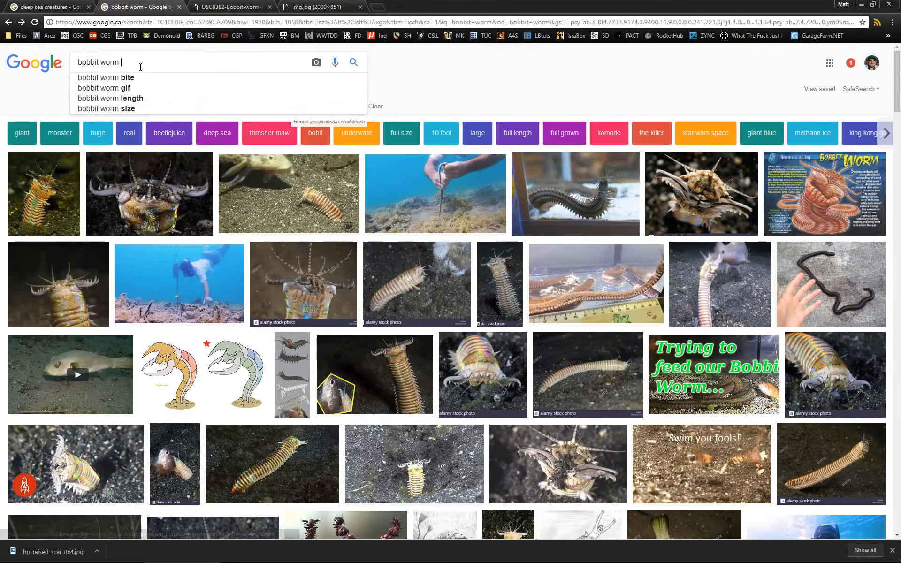
text(mouth)
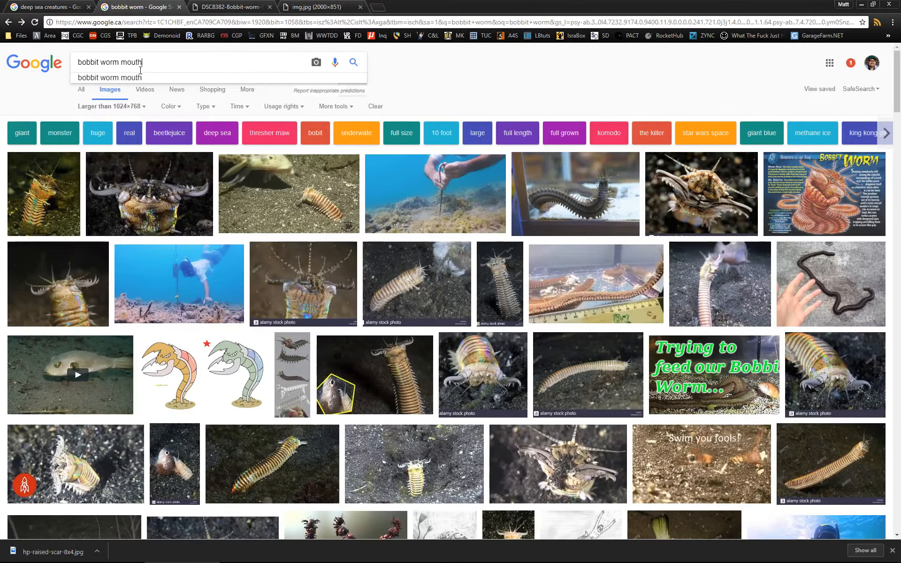
key(Return)
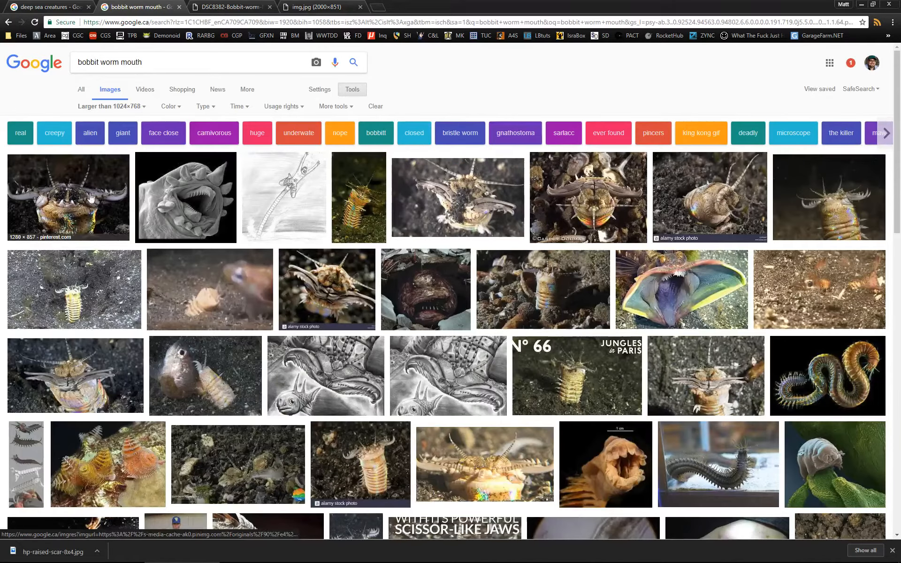
Step: Preview the Lembeh Resort "Perfect Diving!" bobbit worm photo and view it enlarged in a new tab
click(594, 195)
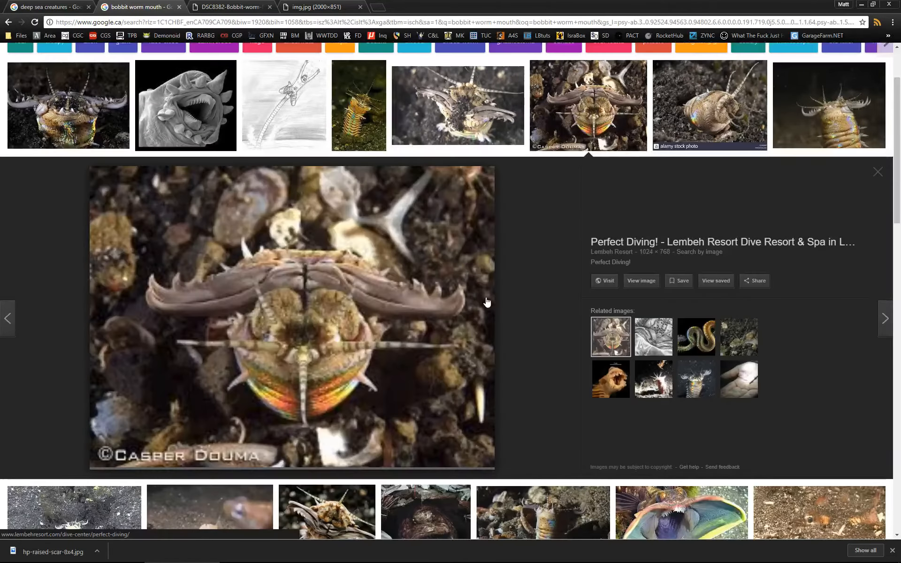
click(639, 281)
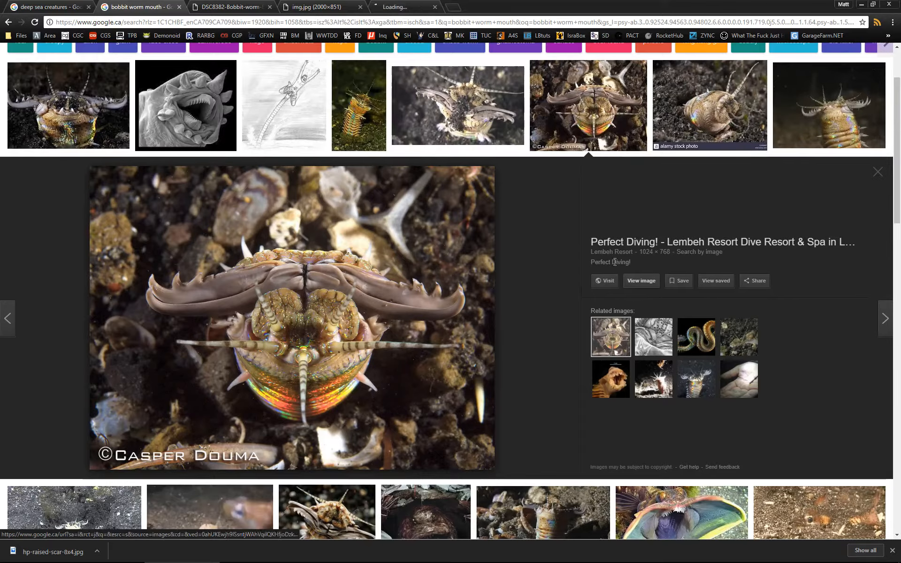
click(390, 6)
ctrl+scroll(522, 280, up, 3)
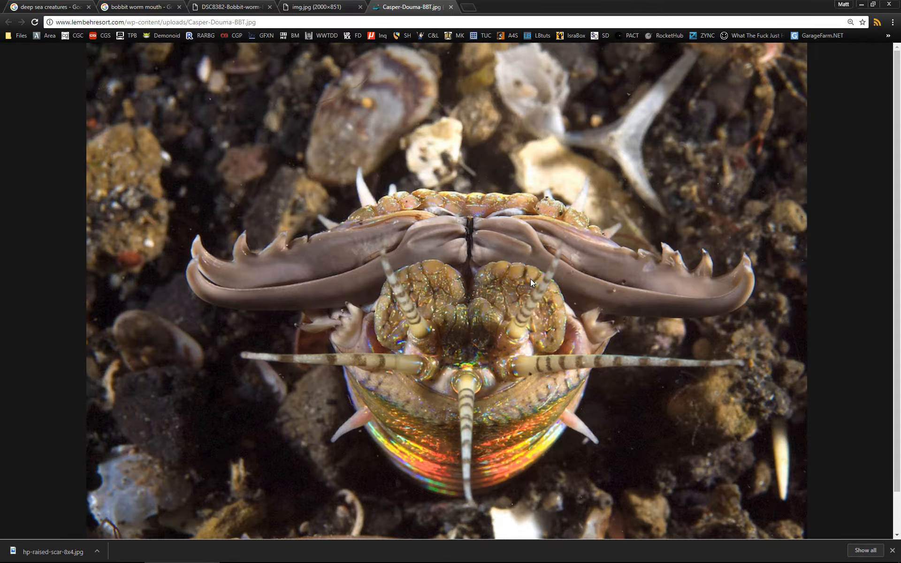
Step: Return to the bobbit worm mouth results and open the Alamy "Worm Burrows" stock photo at full size in a new tab
click(150, 8)
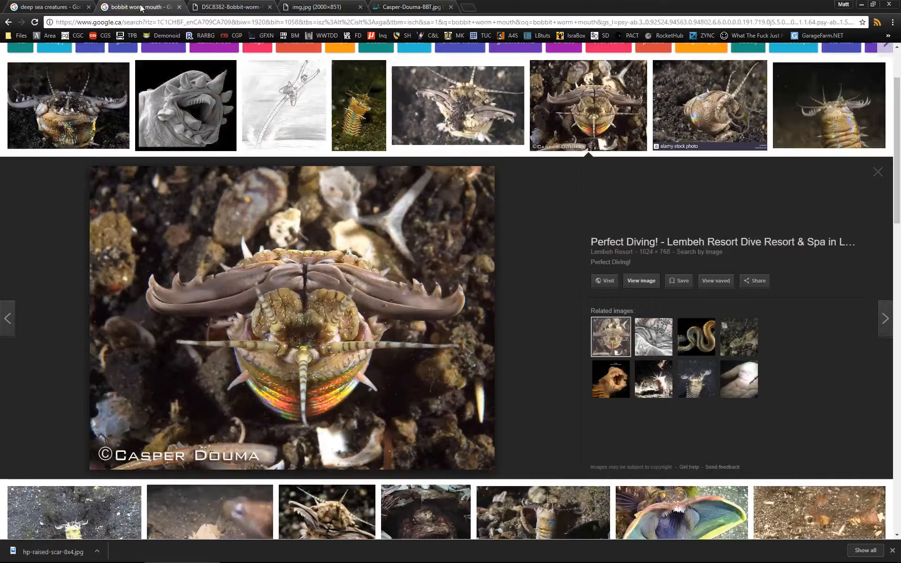
click(699, 105)
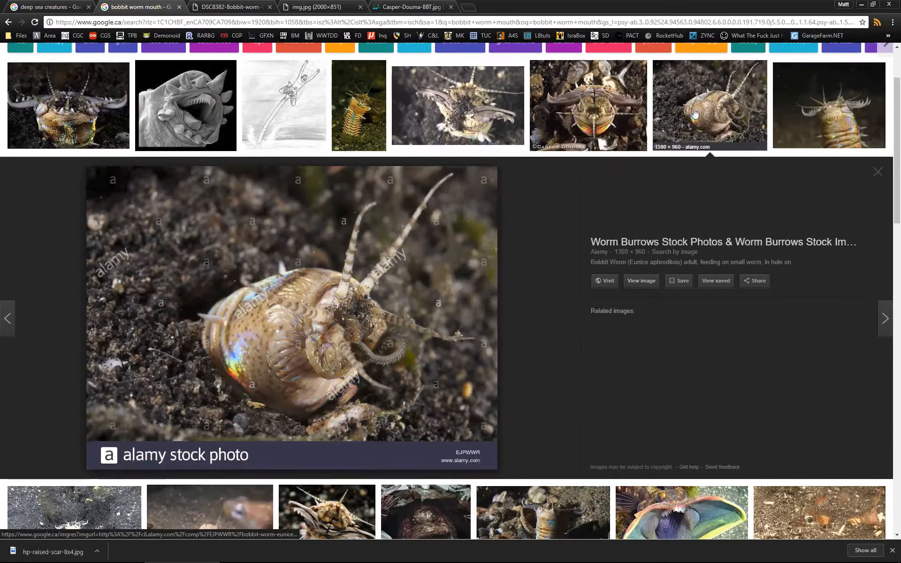
click(639, 283)
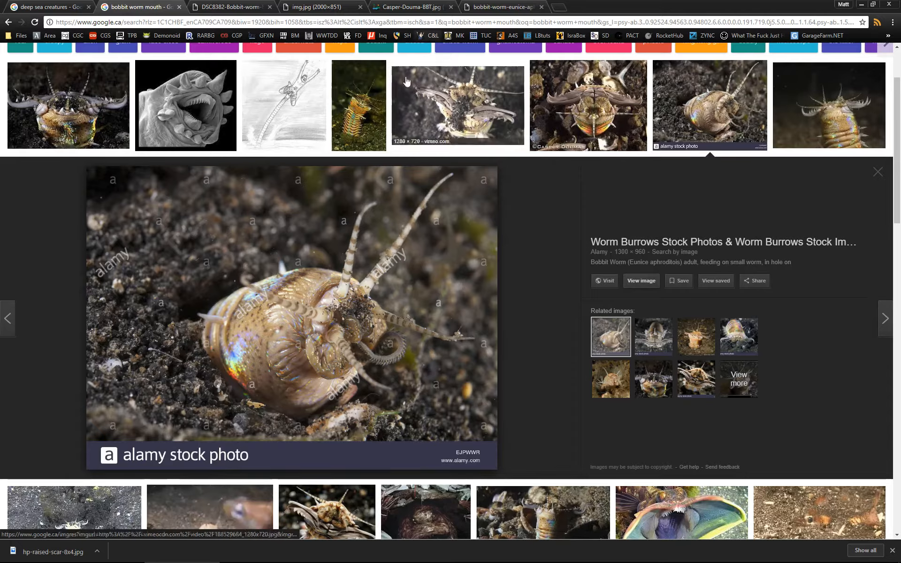
Step: Open the Alamy photo of the bobbit worm's spread jaws in a new tab and preview the bangbangpop.com picture of the gaping mouth
scroll(476, 140, down, 6)
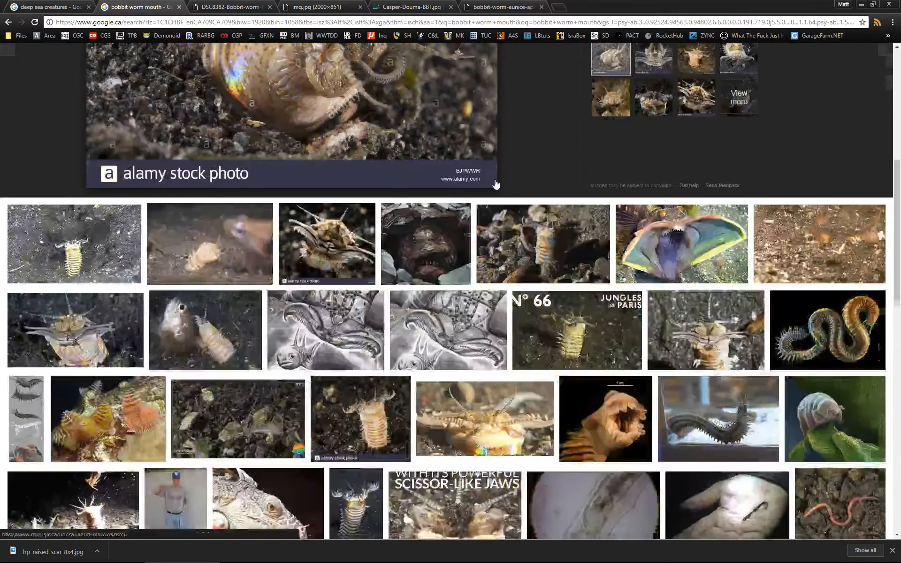
middle_click(341, 245)
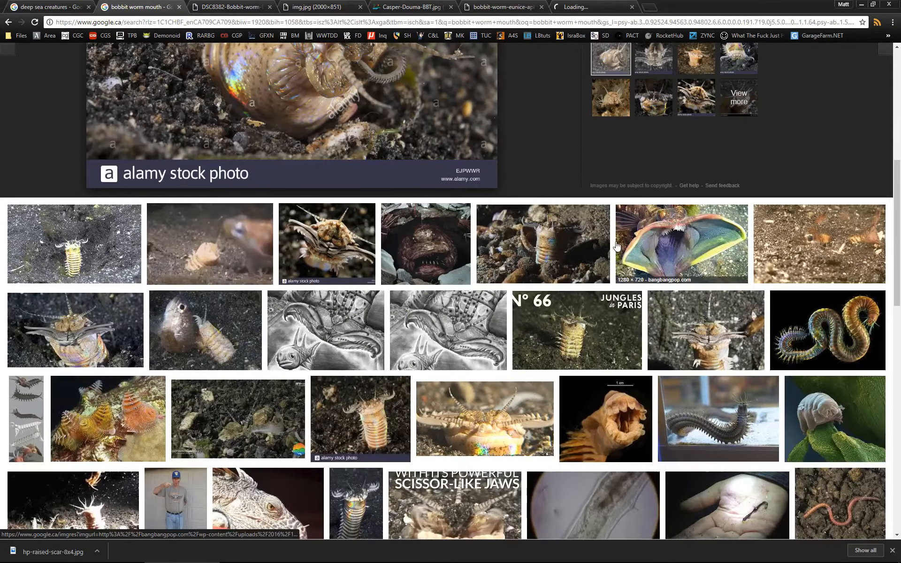
click(711, 251)
Step: Open the Riddled blog page behind the toothed worm mouth picture in a new tab and look over its polychaete worm photos
scroll(742, 176, down, 6)
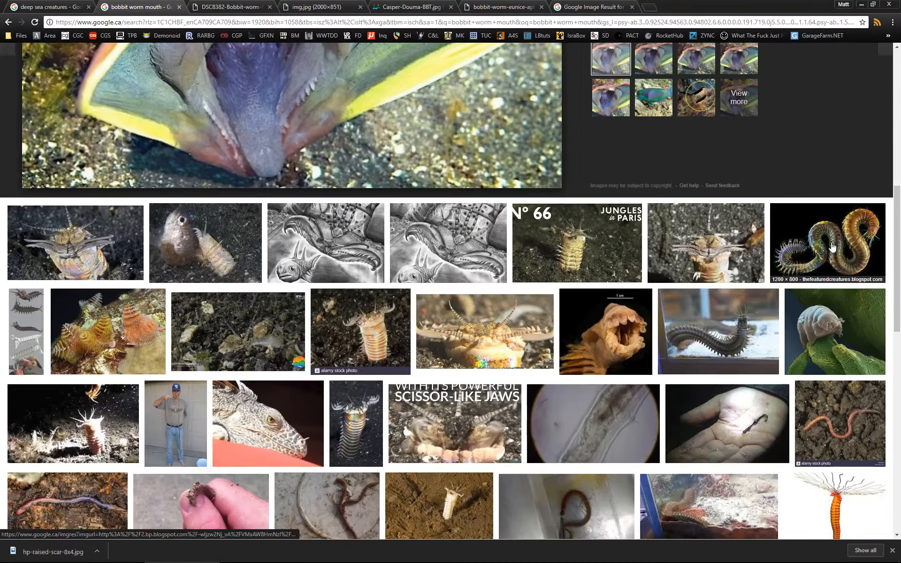
click(622, 333)
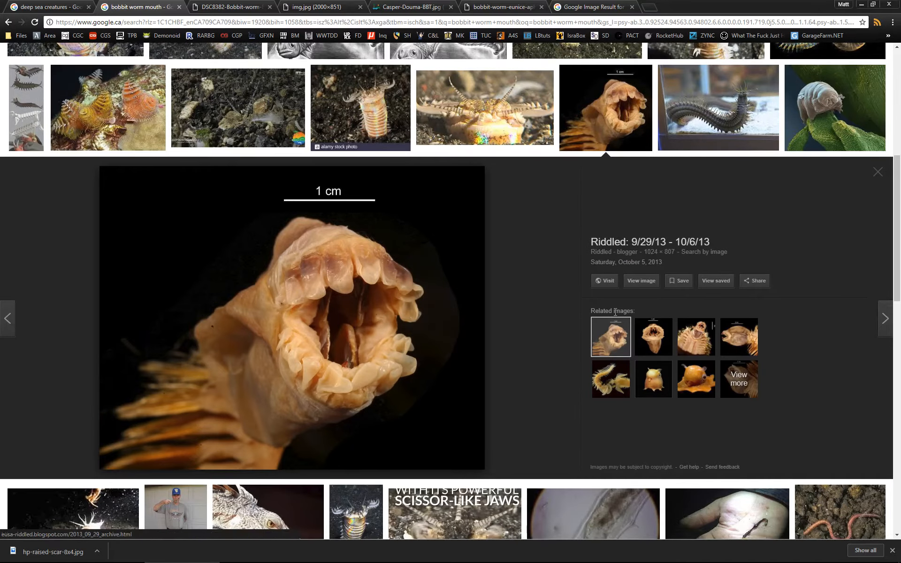
middle_click(604, 280)
click(682, 6)
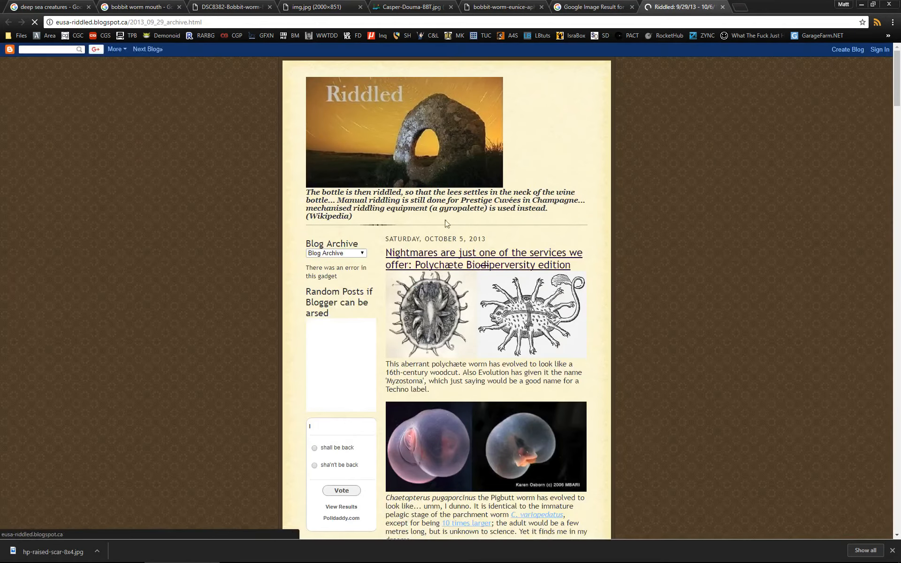
scroll(561, 300, down, 7)
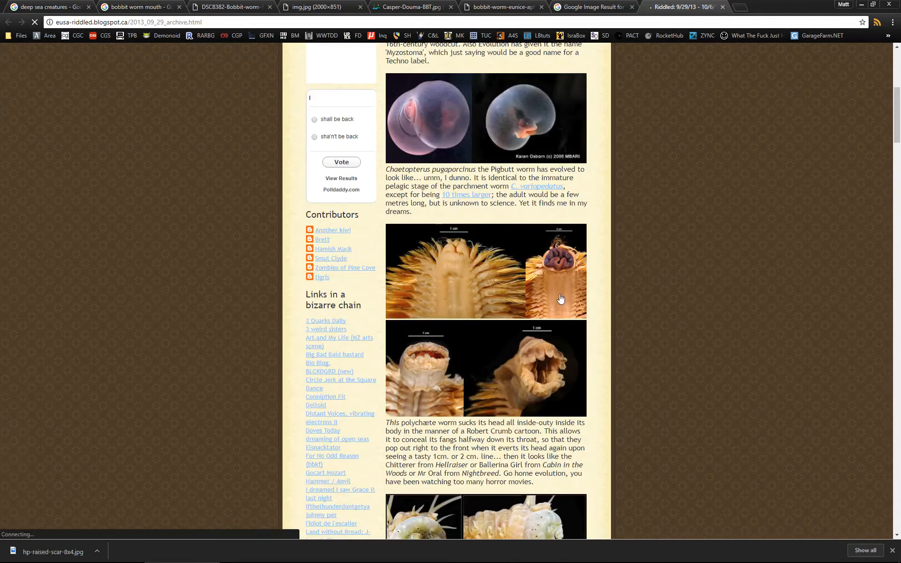
scroll(509, 244, up, 1)
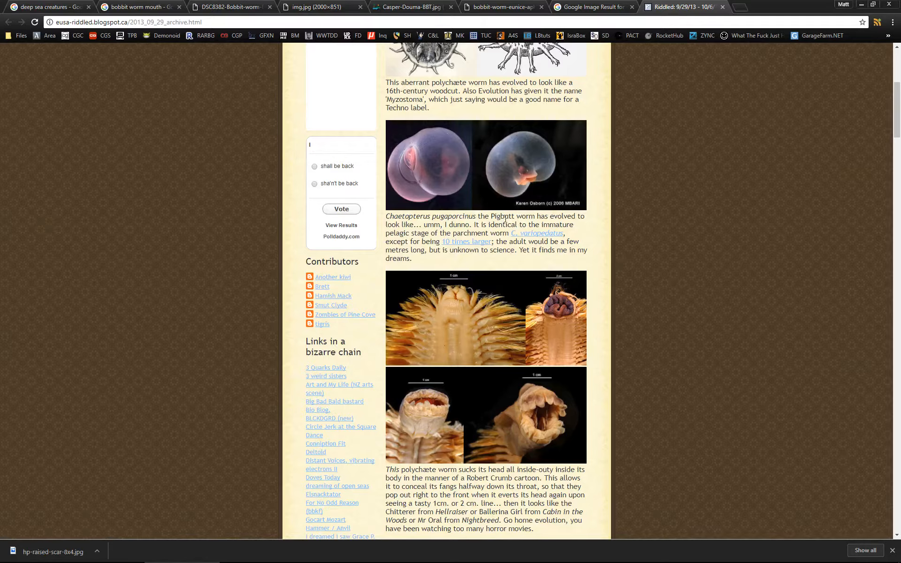
Step: Select the species name "Chaetopterus pugaporcinus" in the text below the translucent worm photos
drag(508, 242, 548, 268)
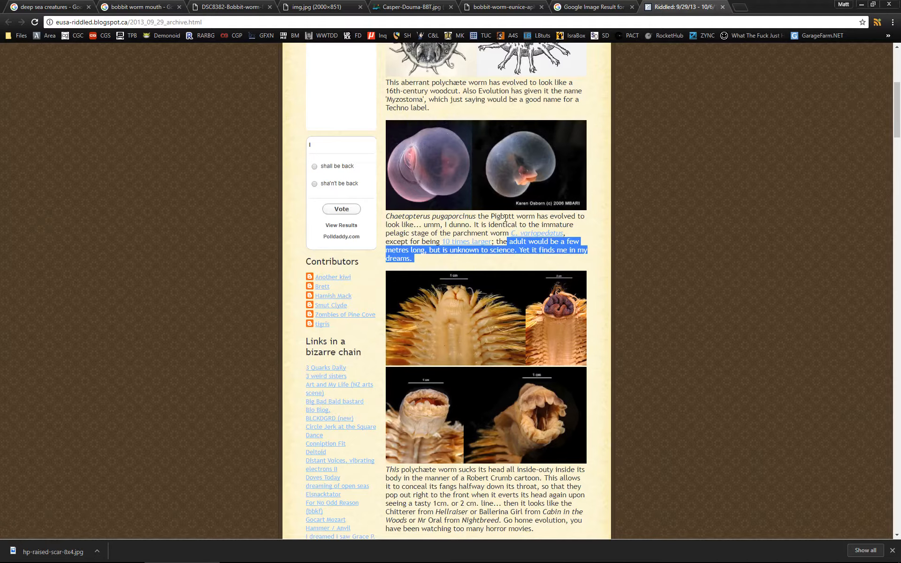
drag(474, 216, 385, 216)
right_click(477, 217)
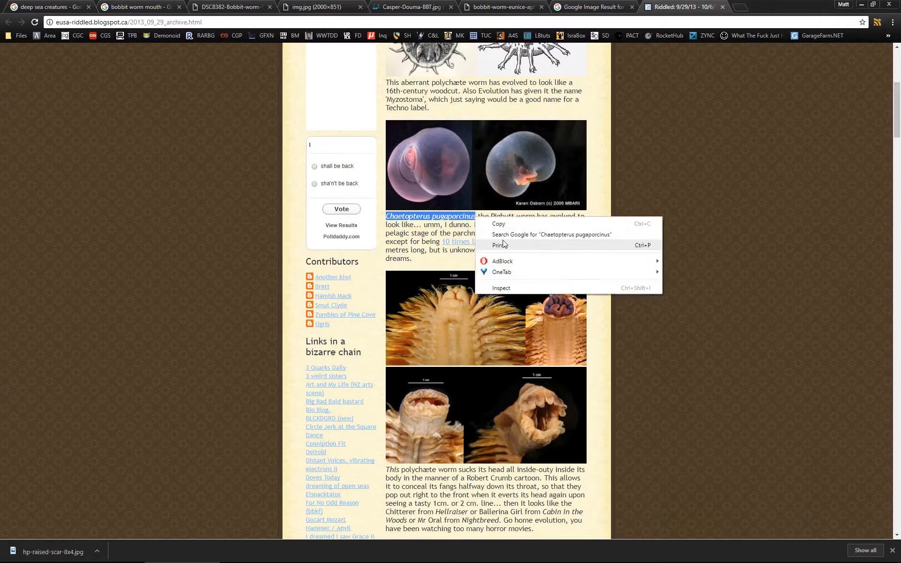
click(504, 243)
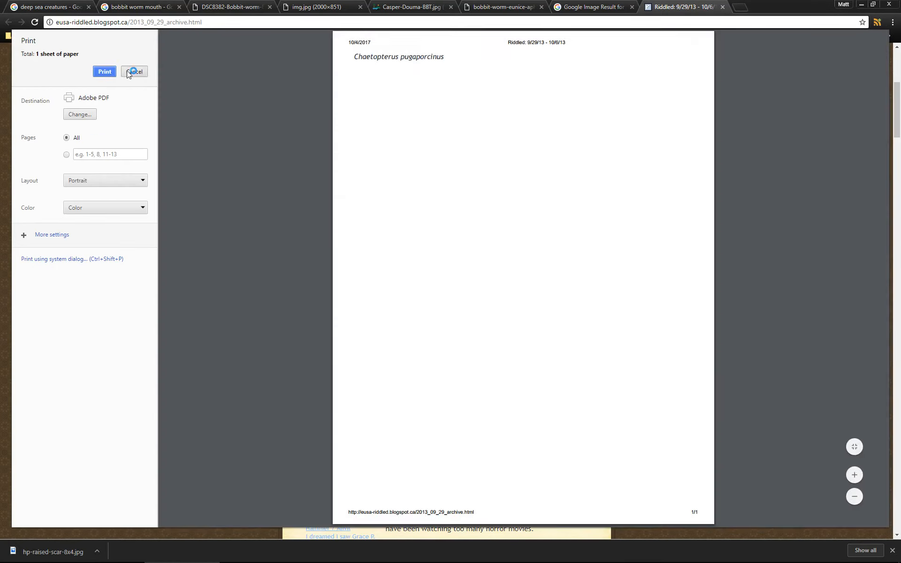
click(134, 71)
Step: Search Google for the selected name "Chaetopterus pugaporcinus" and show the image results
right_click(407, 216)
click(445, 233)
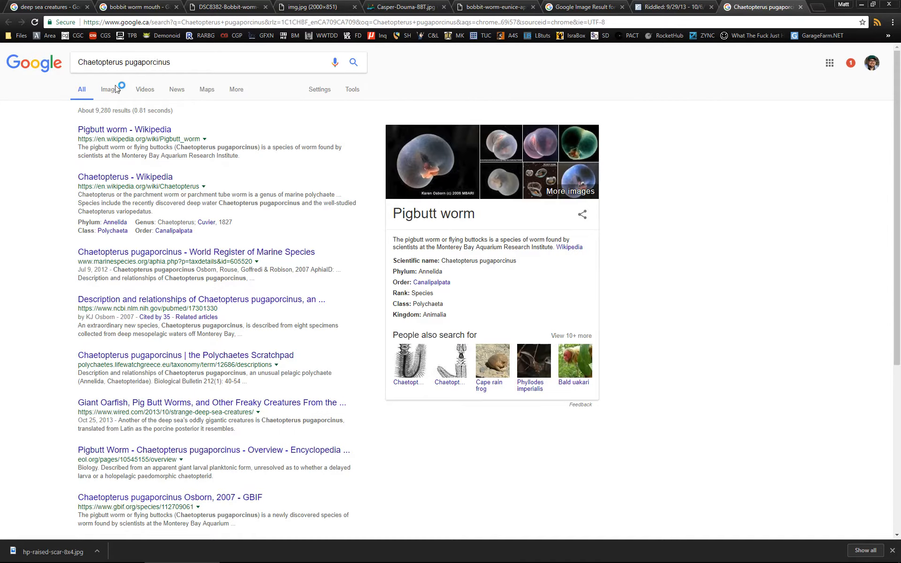
click(114, 92)
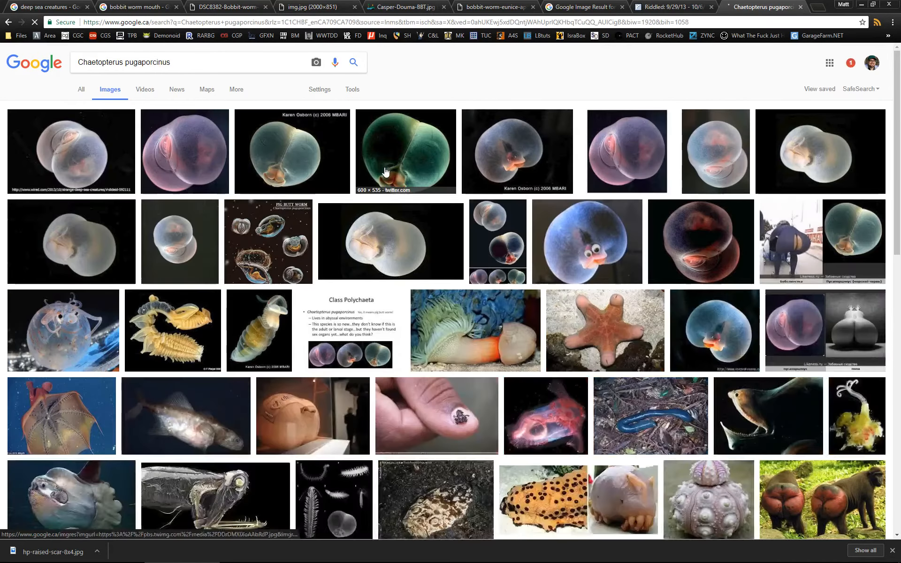
Step: Browse the Chaetopterus pugaporcinus images, preview the PeerJ picture of crabs, worm and fish, and close the results tab
scroll(385, 172, down, 2)
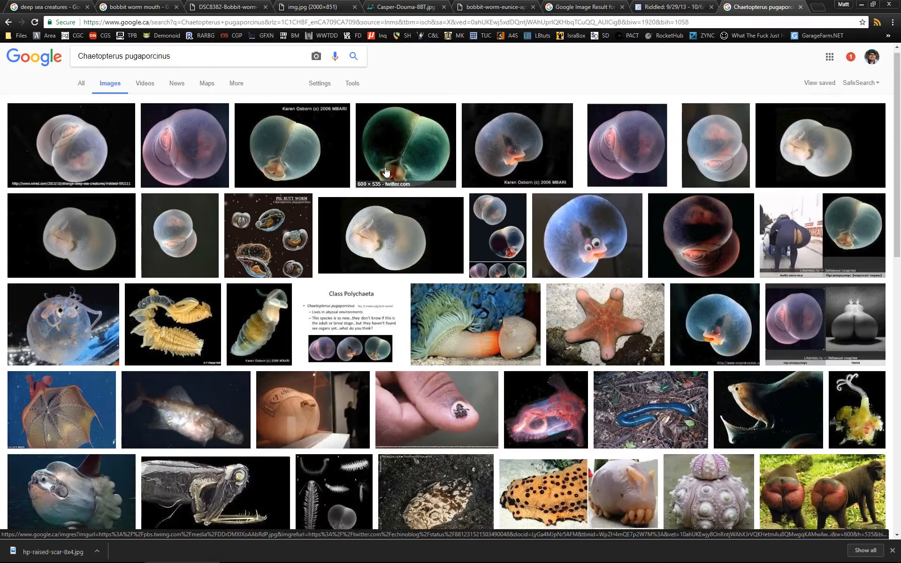
scroll(386, 173, down, 3)
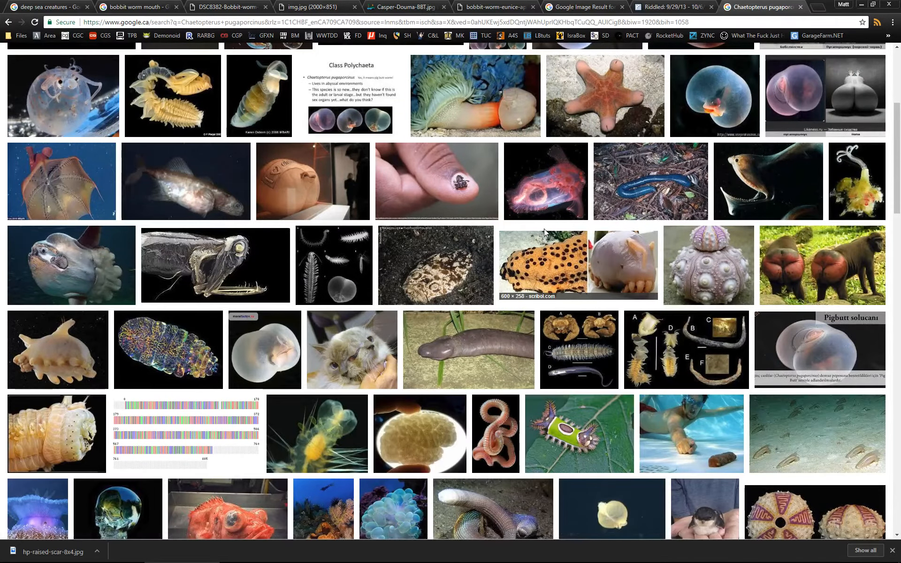
click(578, 352)
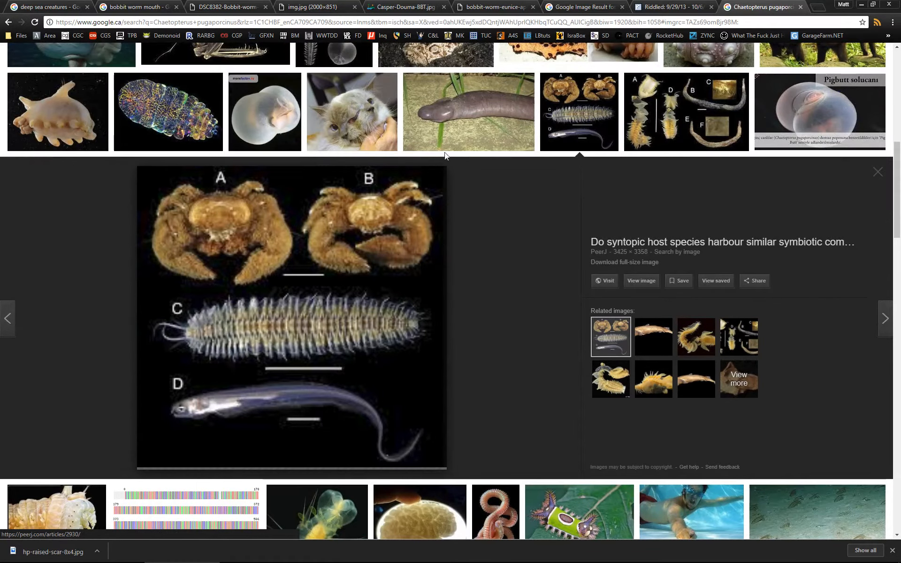
scroll(491, 195, down, 5)
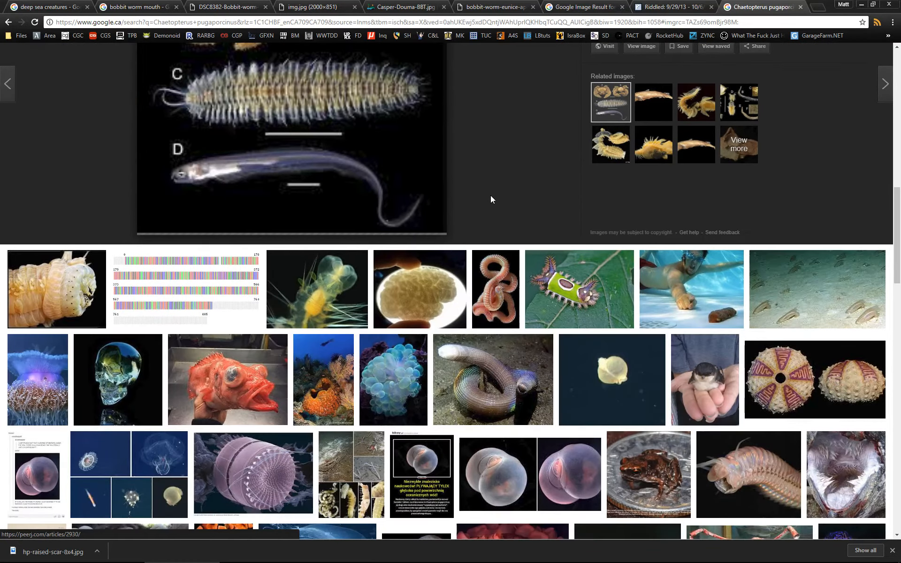
scroll(491, 196, down, 3)
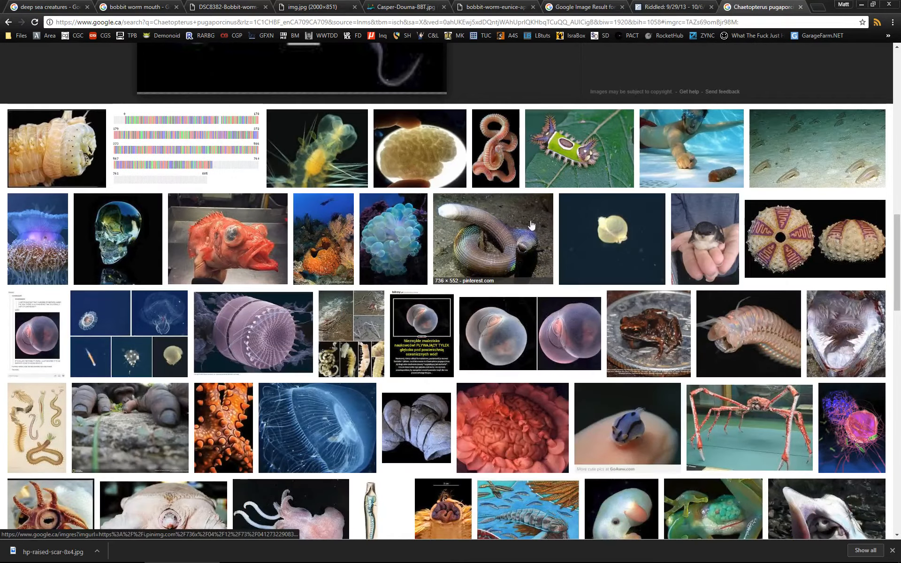
scroll(693, 277, down, 1)
key(ctrl+w)
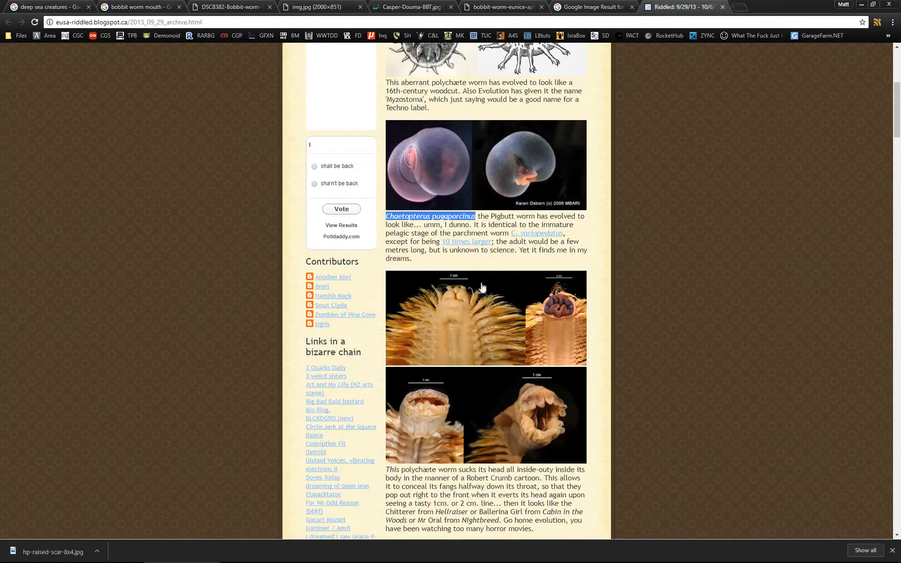
Step: Search Google for "Pigbutt worm" from the blog text and show the image results
drag(490, 216, 537, 216)
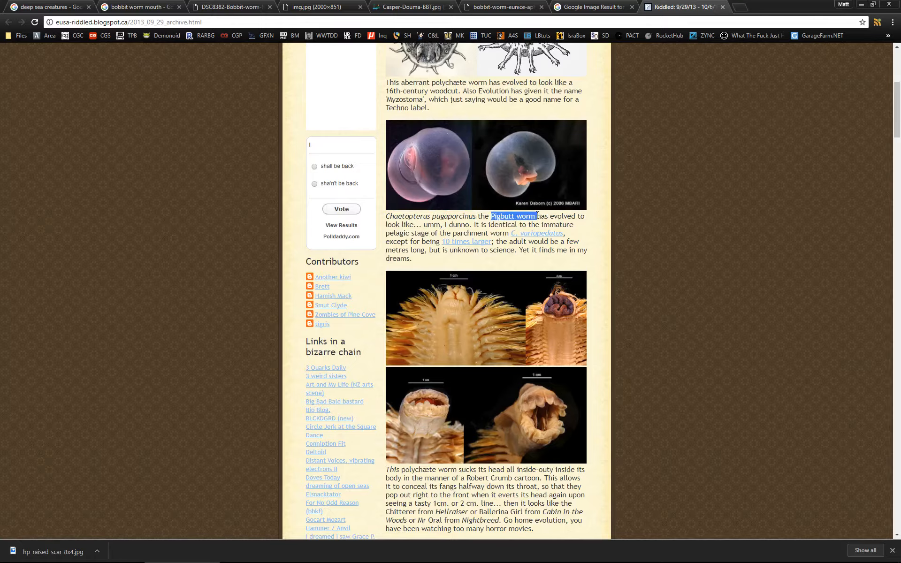
right_click(537, 215)
click(587, 233)
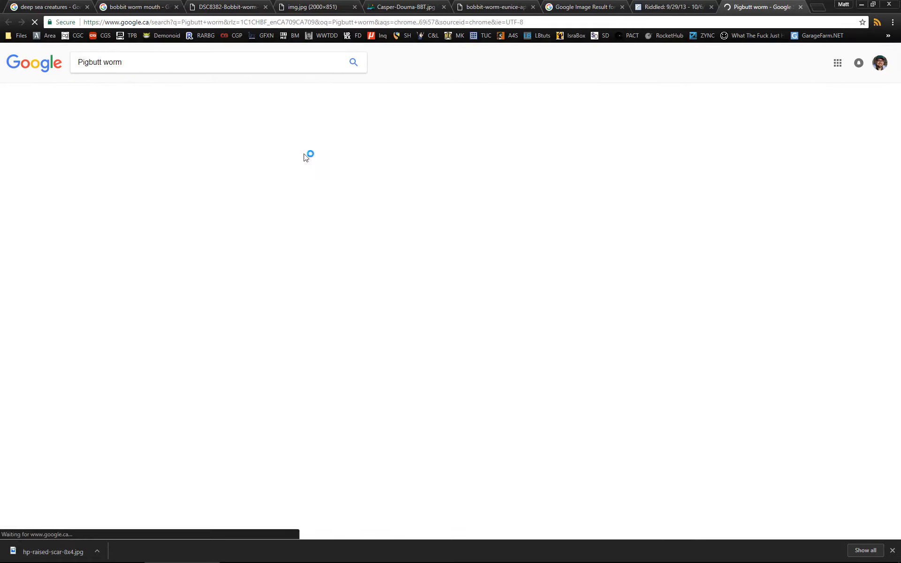
click(115, 90)
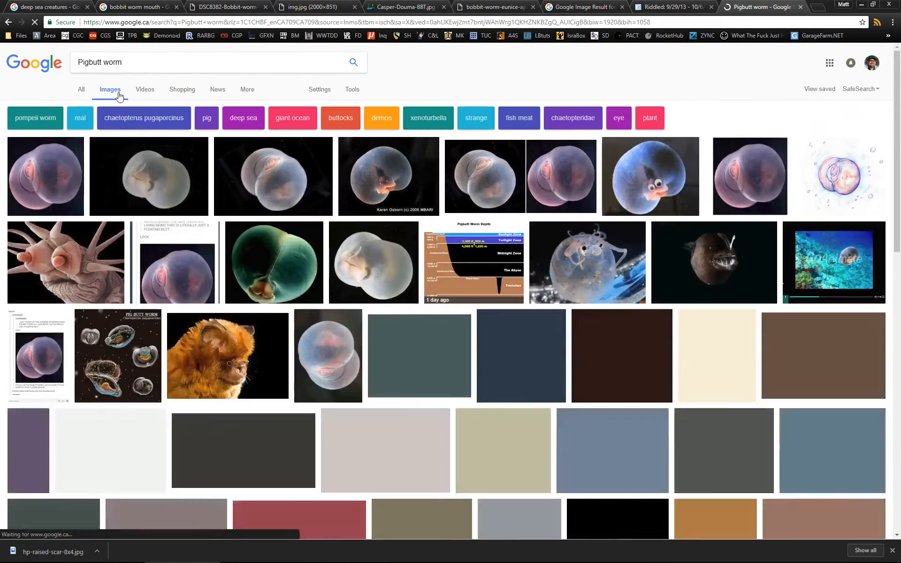
Step: Preview the Real Monstrosities pigbutt worm photo and return to the polychæte worm pictures in the blog post
click(389, 183)
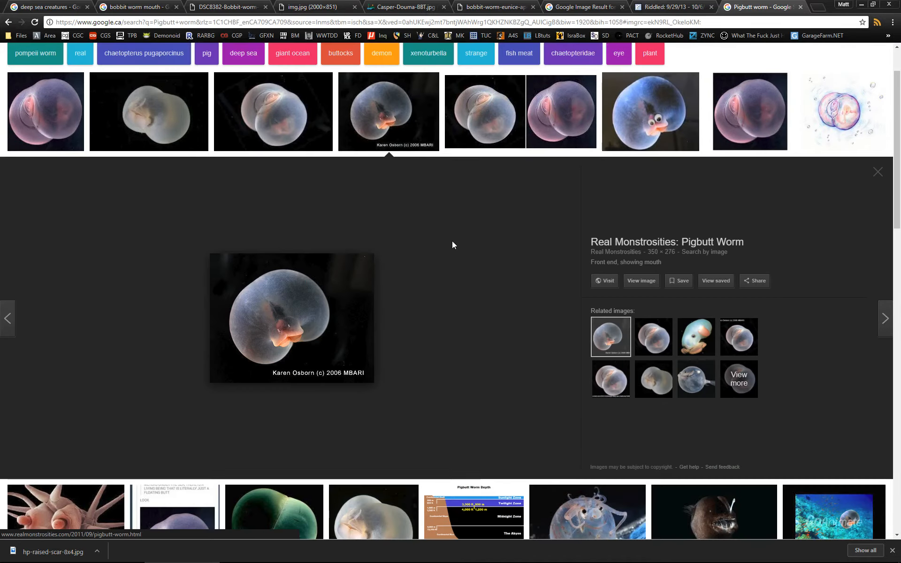
key(ctrl+shift+Tab)
scroll(429, 359, down, 3)
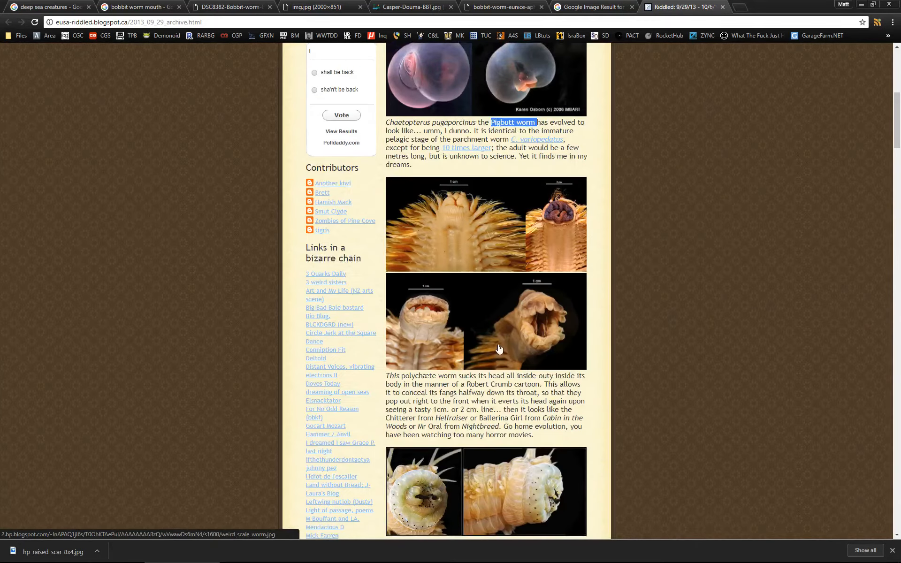
Step: Search Google for "polychæte worm" from the blog text, browse the image results and close their tab
drag(401, 329, 457, 328)
right_click(457, 329)
click(483, 344)
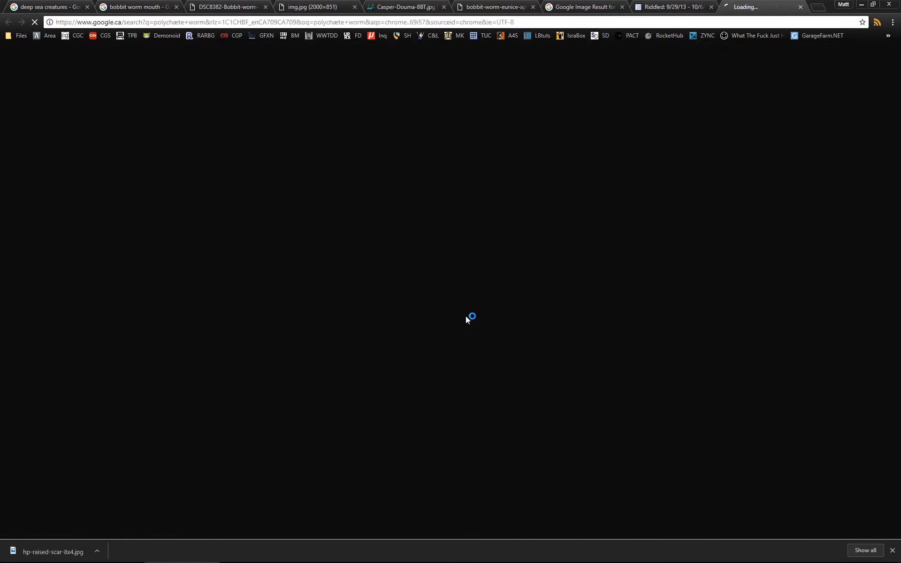
click(112, 93)
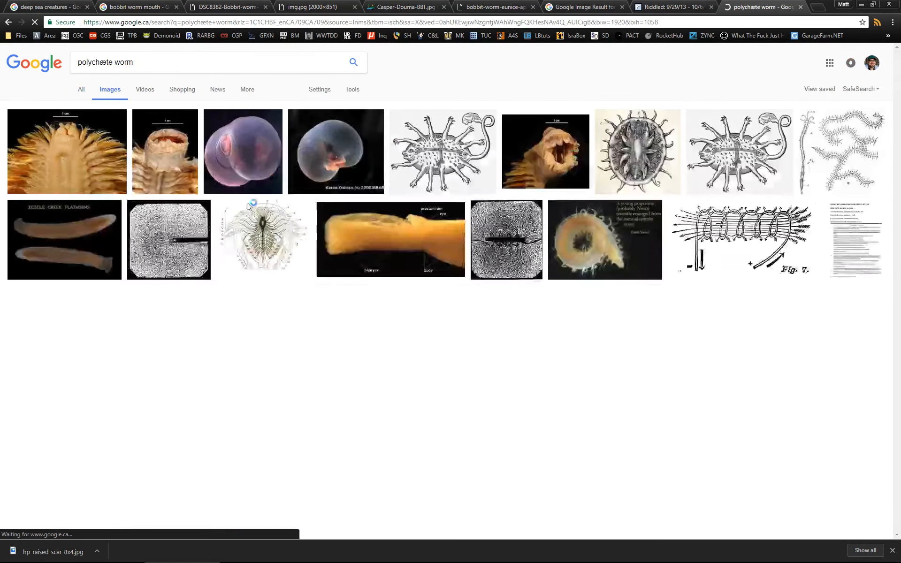
scroll(563, 187, down, 8)
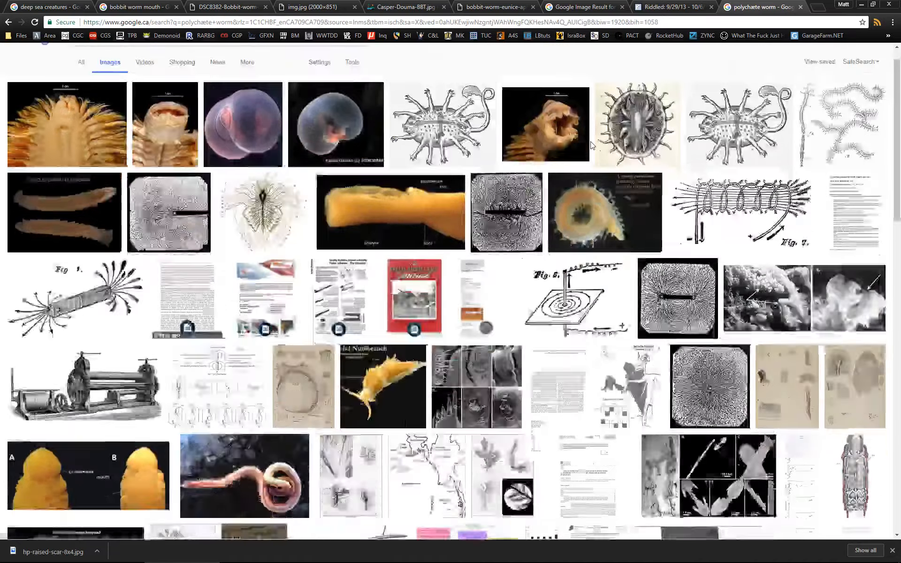
scroll(591, 147, down, 2)
key(ctrl+w)
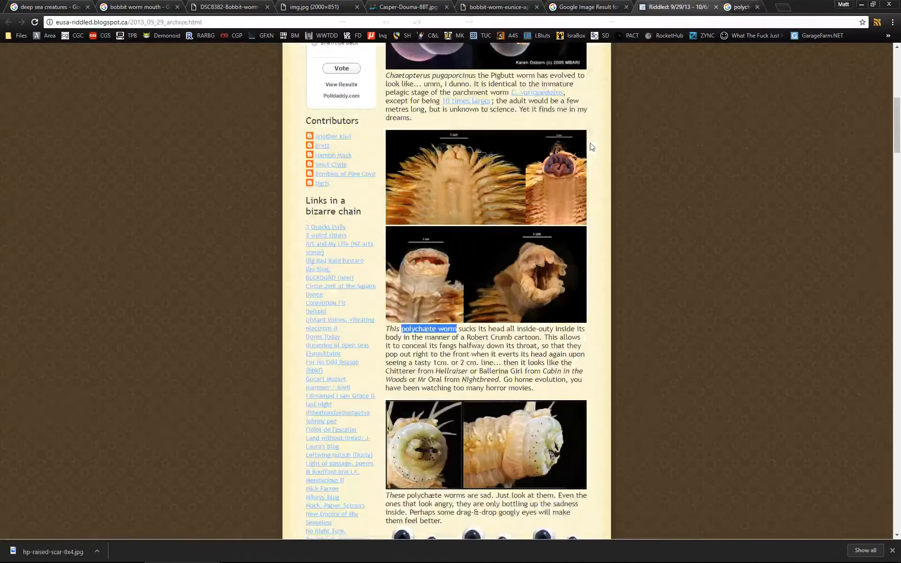
Step: Skim the rest of the Riddled blog archive below the polychæte worm pictures and close the page
scroll(522, 239, down, 6)
scroll(522, 238, down, 20)
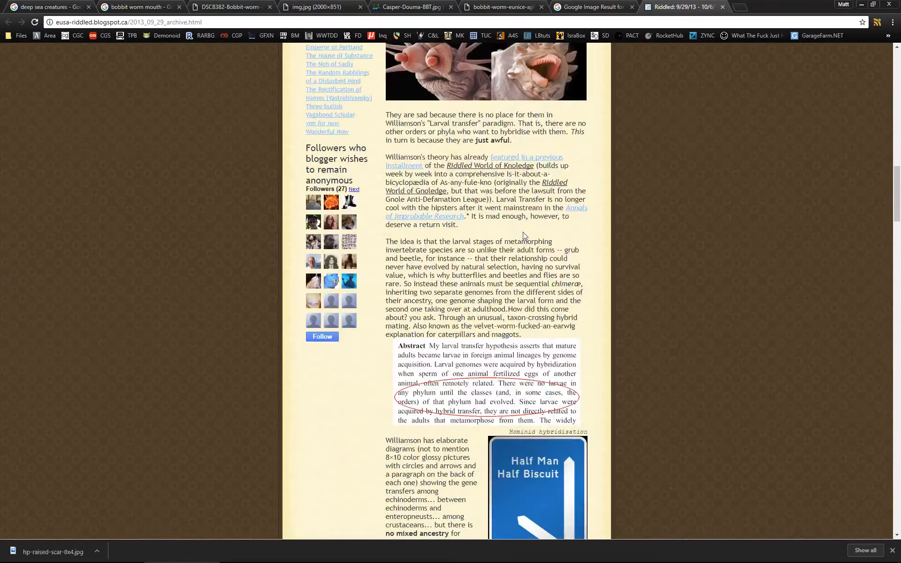
scroll(518, 232, down, 9)
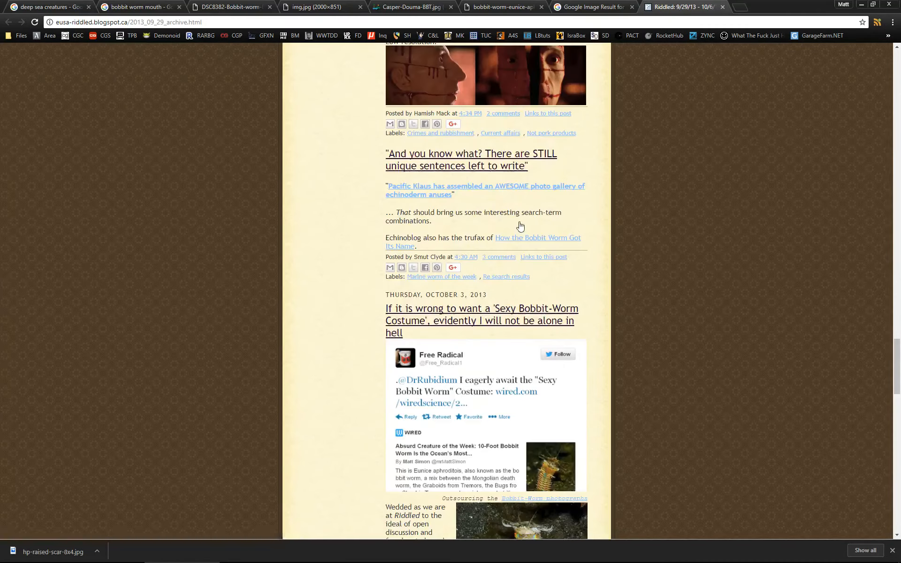
key(ctrl+w)
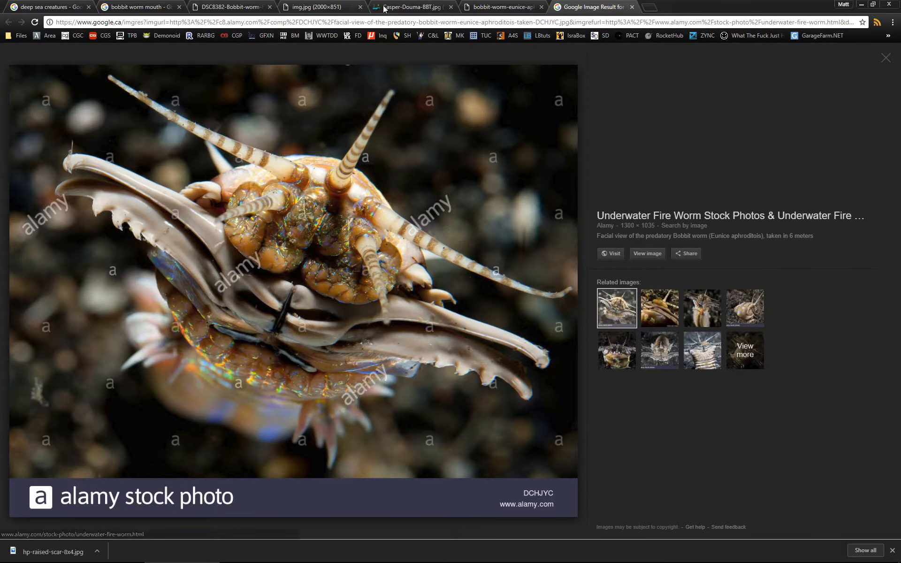
Step: Review the opened bobbit worm photos and preview the Pinterest bobbit worm model sheet in the "bobbit worm mouth" results
click(403, 10)
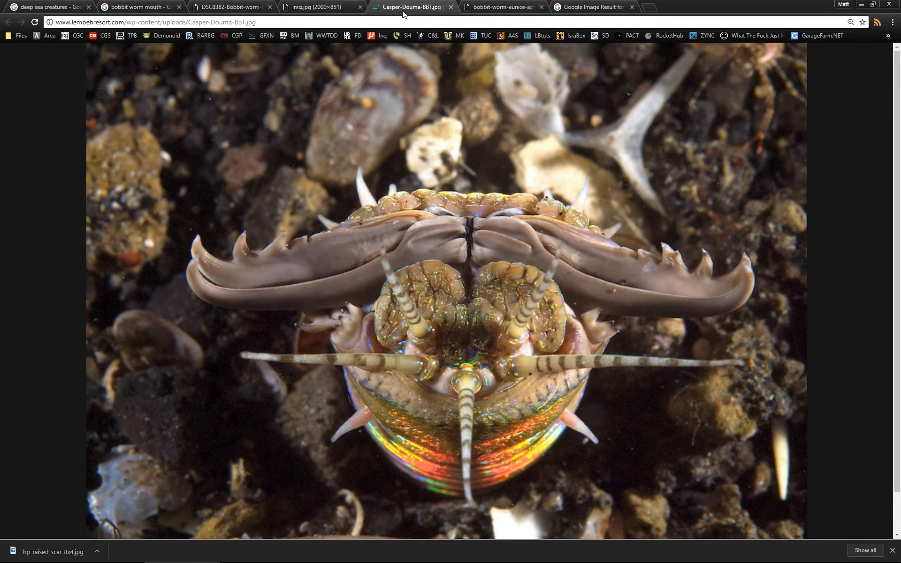
click(309, 6)
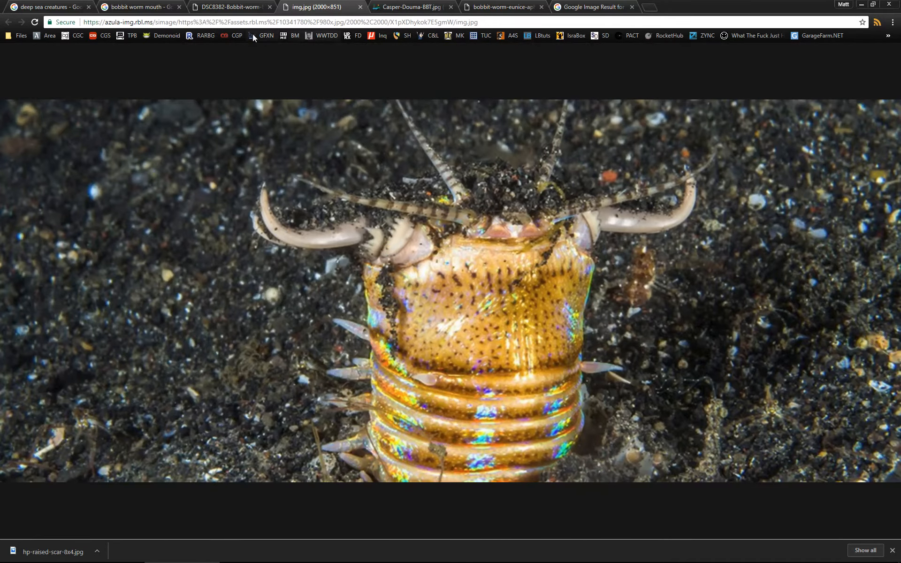
click(228, 7)
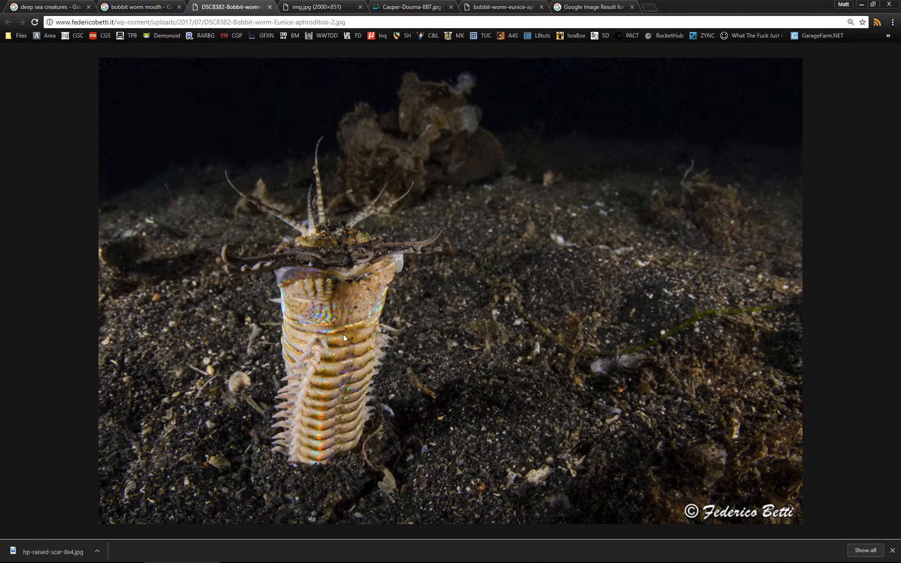
click(156, 8)
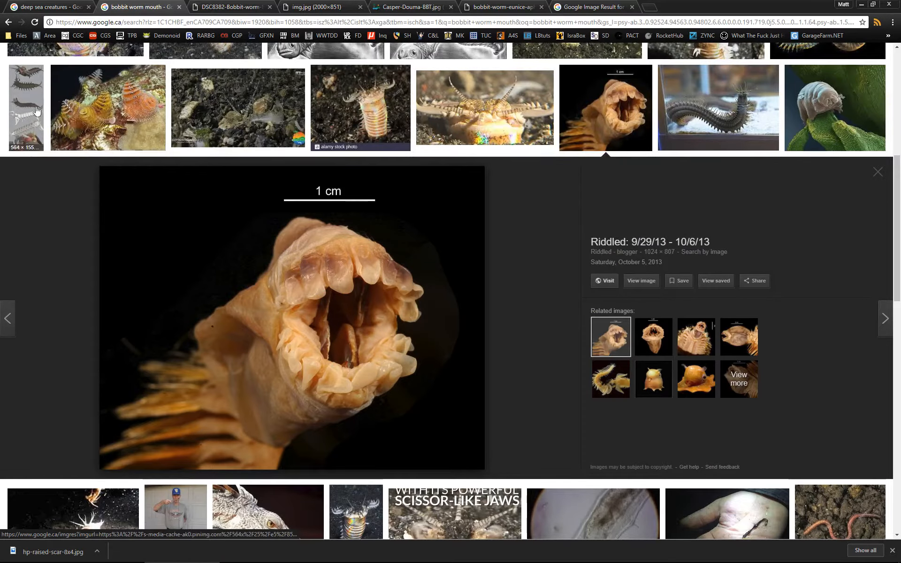
click(26, 143)
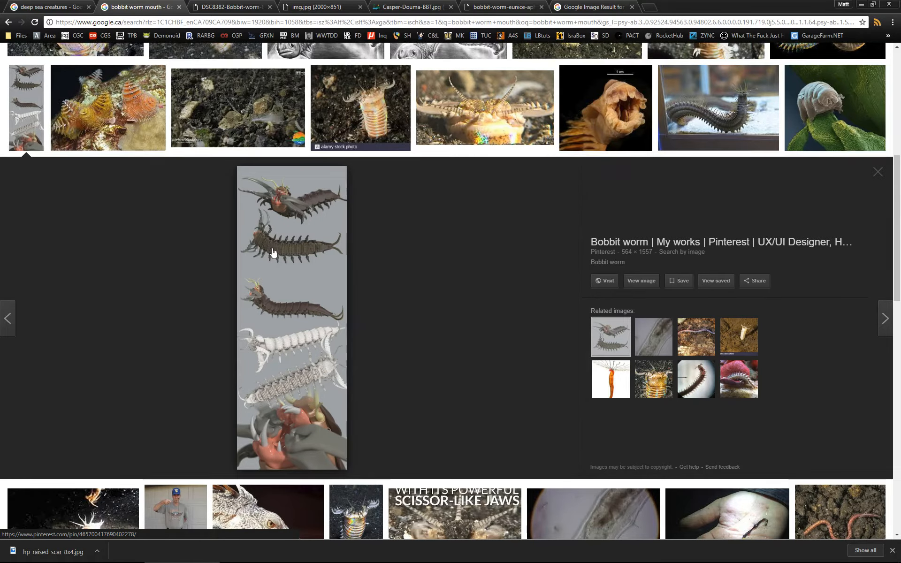
scroll(272, 250, up, 8)
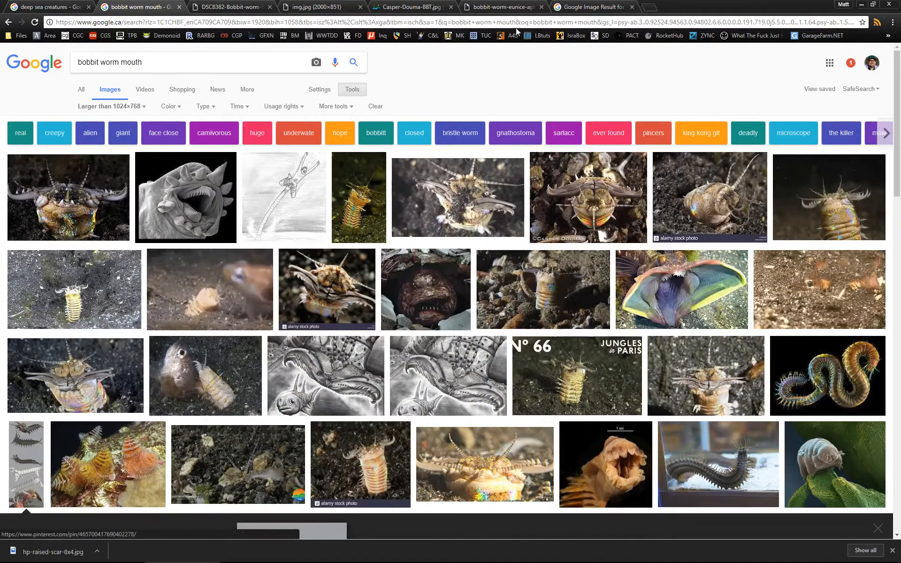
Step: Go through all the opened bobbit worm photos once more and return to the "bobbit worm mouth" results
click(587, 7)
click(521, 7)
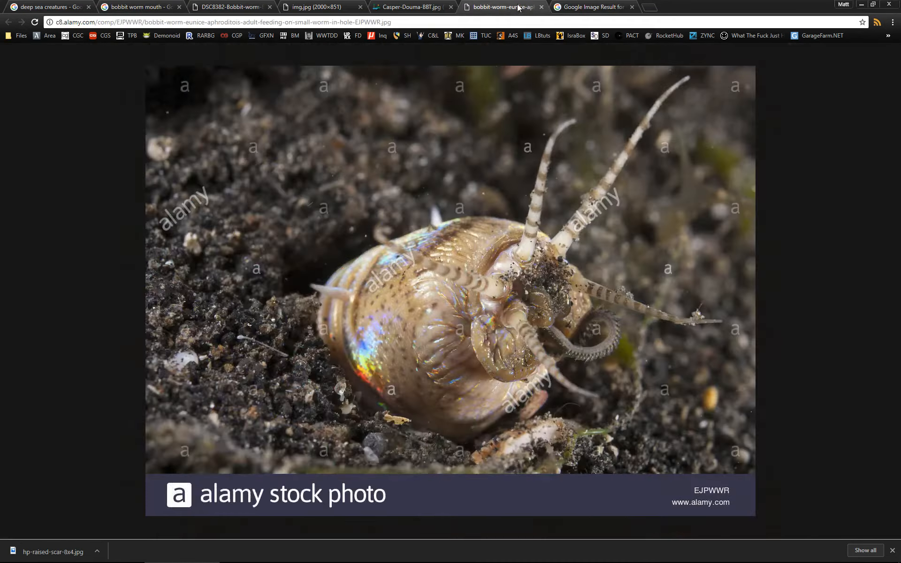
click(412, 7)
click(302, 6)
click(221, 7)
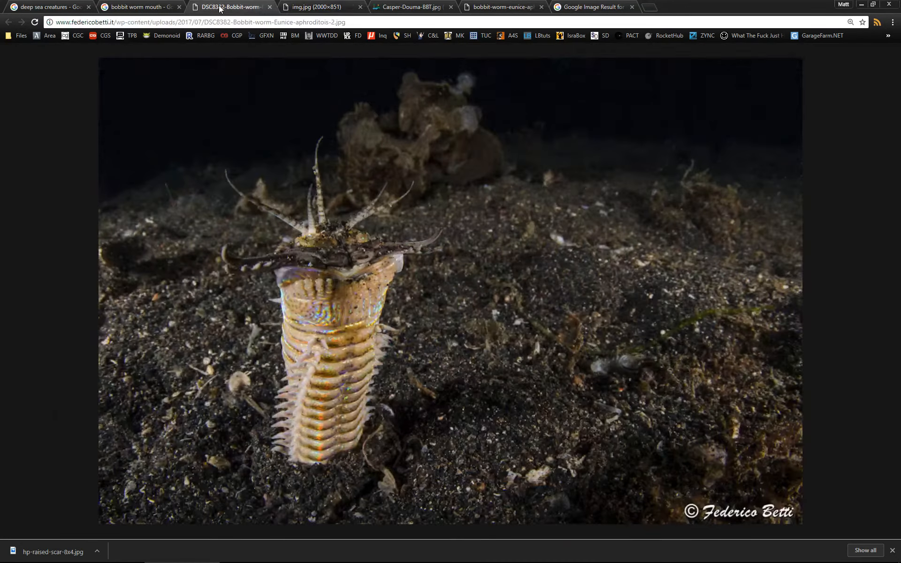
click(127, 8)
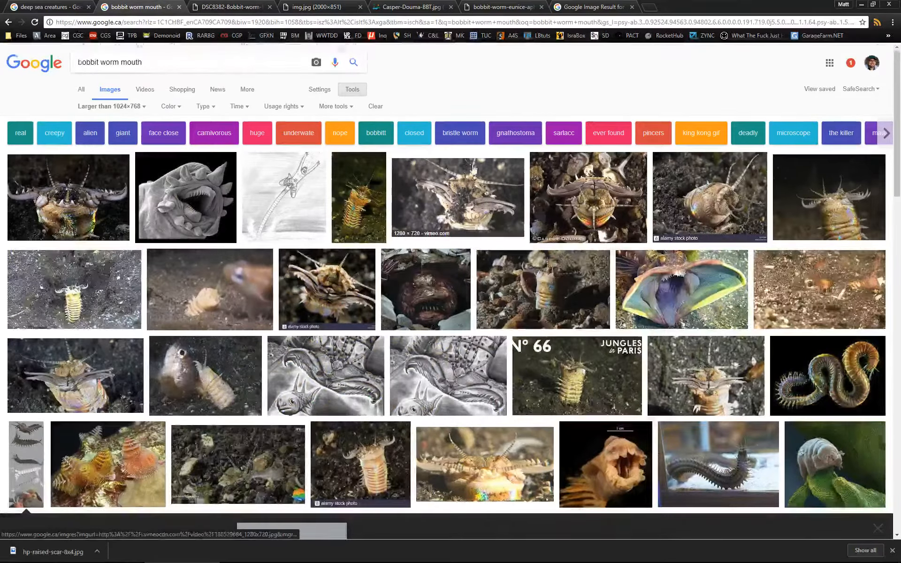
Step: Close the Pinterest preview and look through further "bobbit worm mouth" image results
click(24, 462)
scroll(461, 156, down, 6)
scroll(445, 155, down, 7)
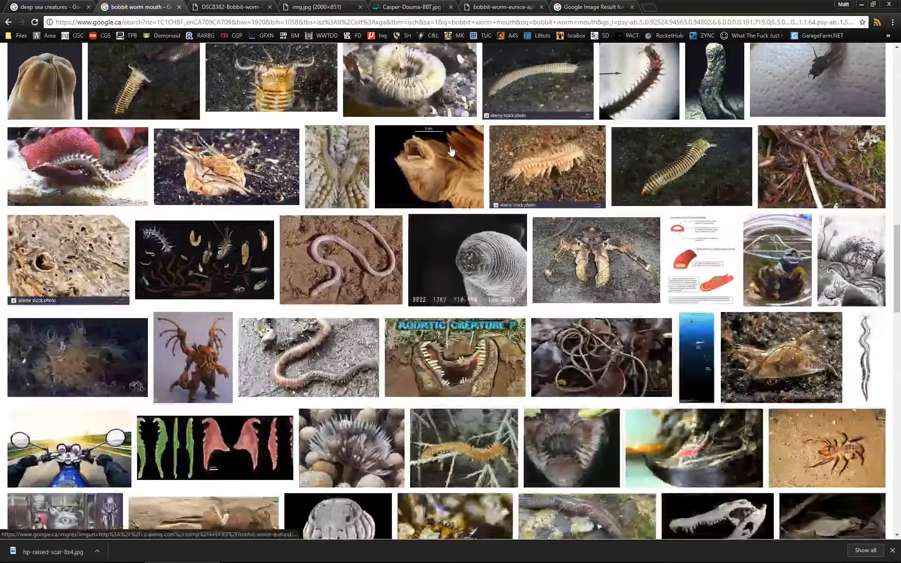
scroll(429, 155, up, 7)
scroll(428, 155, up, 10)
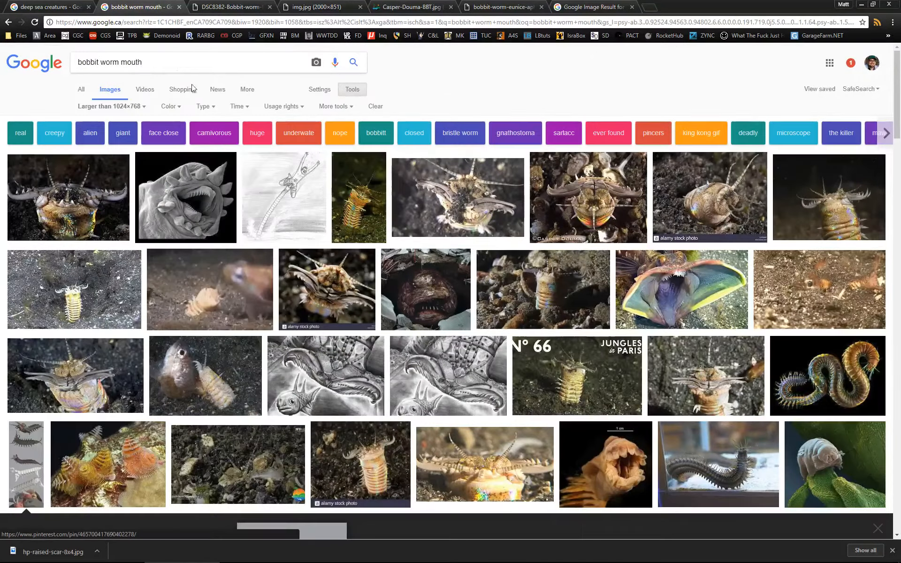
Step: Shorten the image search to "bobbit worm" and show the general web results for it
double_click(132, 63)
key(BackSpace)
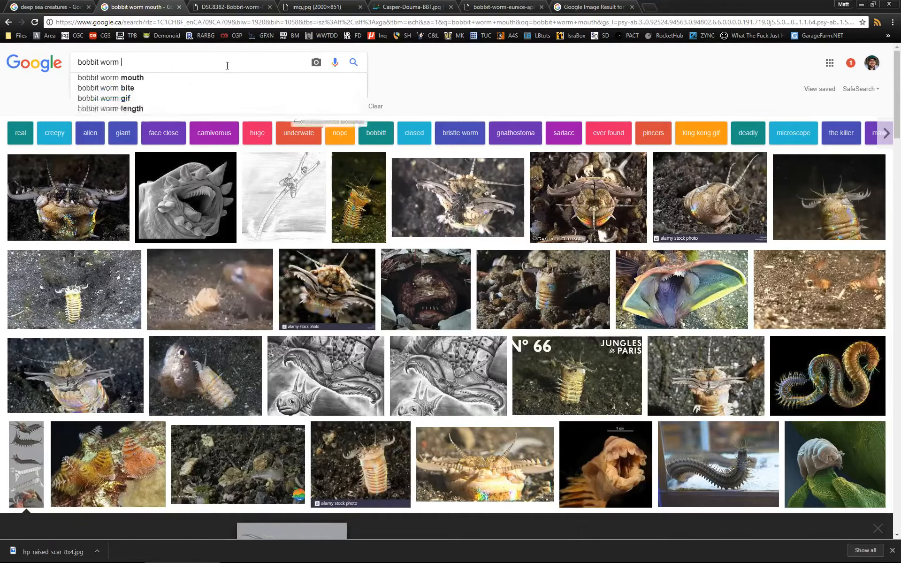
click(348, 66)
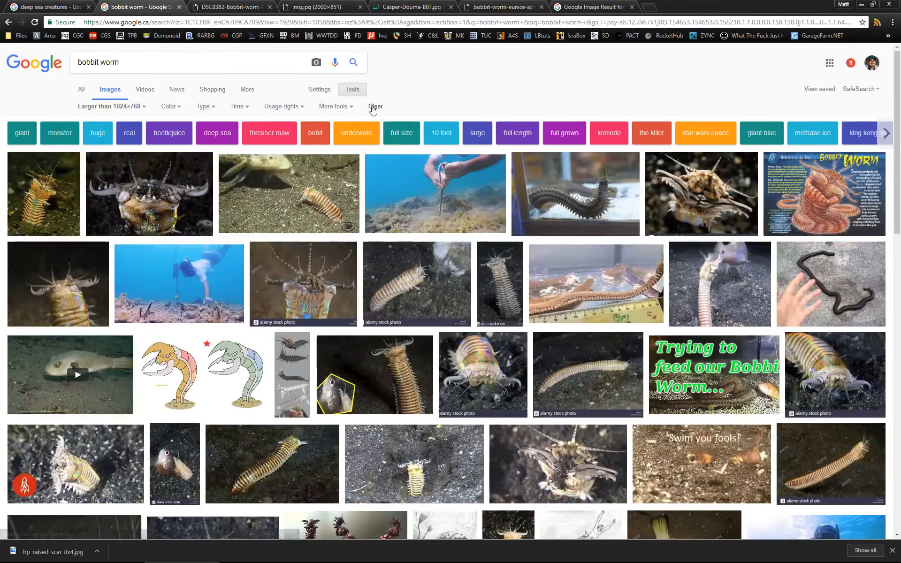
click(82, 89)
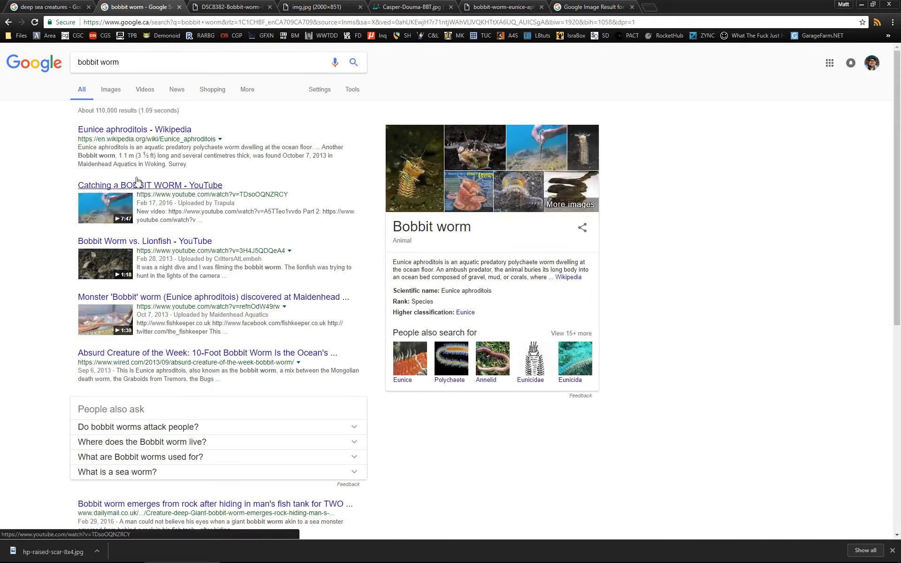
Step: Copy "Eunice aphroditois" from the Wikipedia result title, search Google for it and show the image results
drag(75, 130, 135, 131)
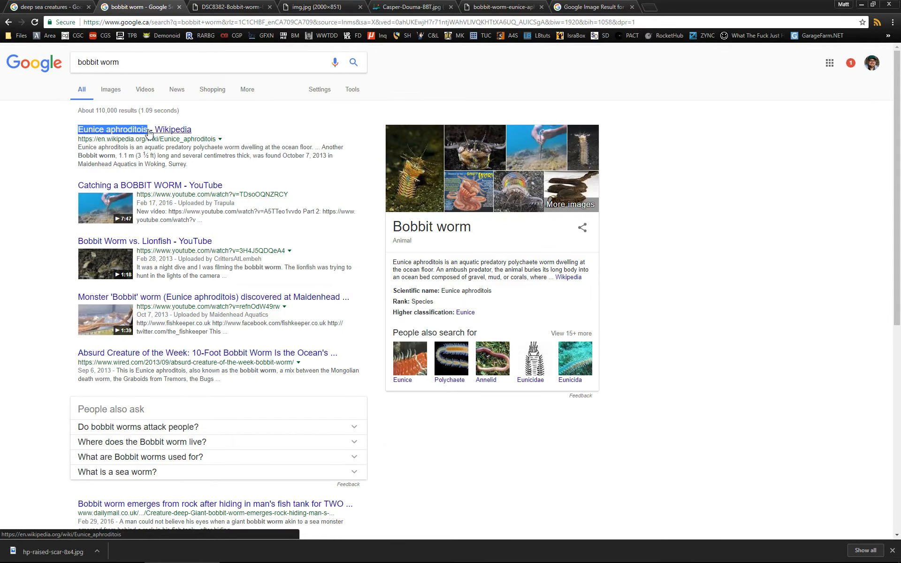
key(ctrl+c)
click(296, 66)
key(ctrl+a)
key(ctrl+v)
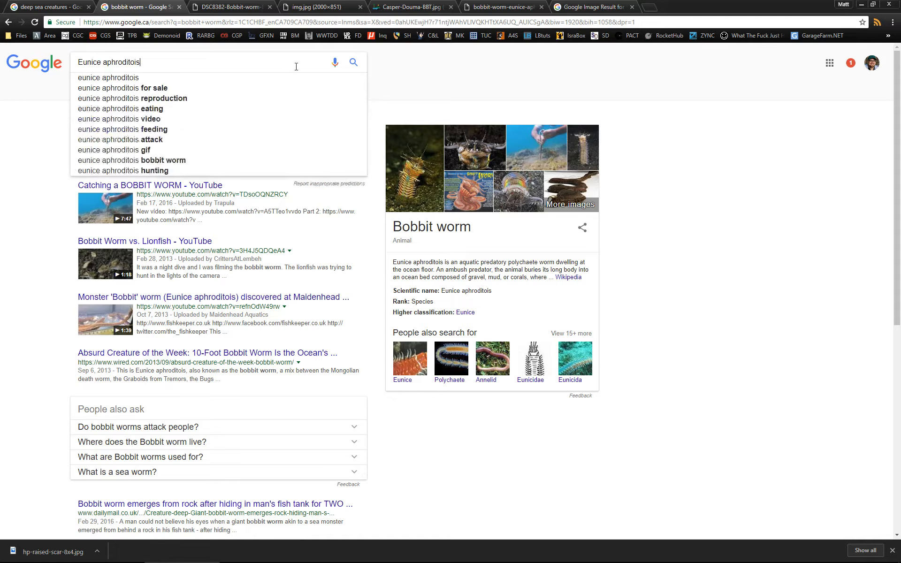
click(354, 63)
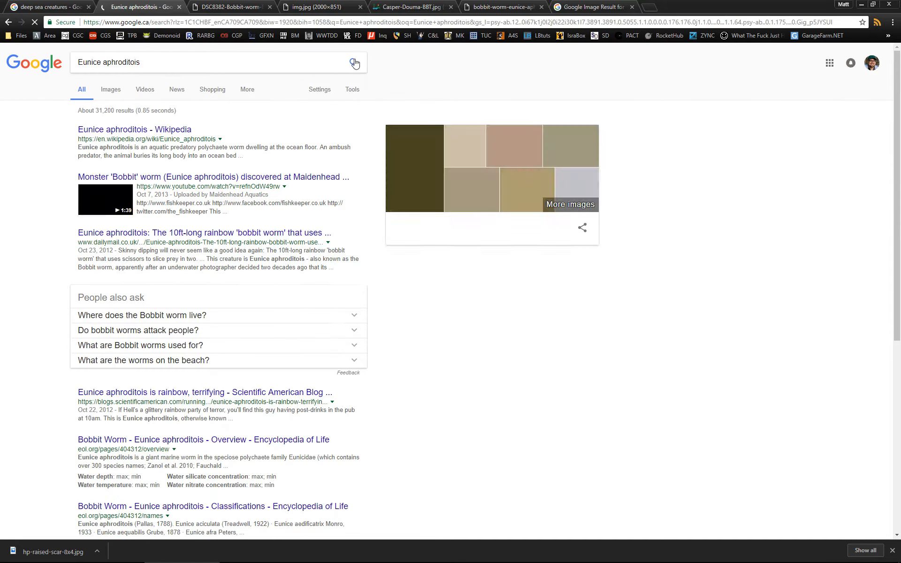
click(111, 89)
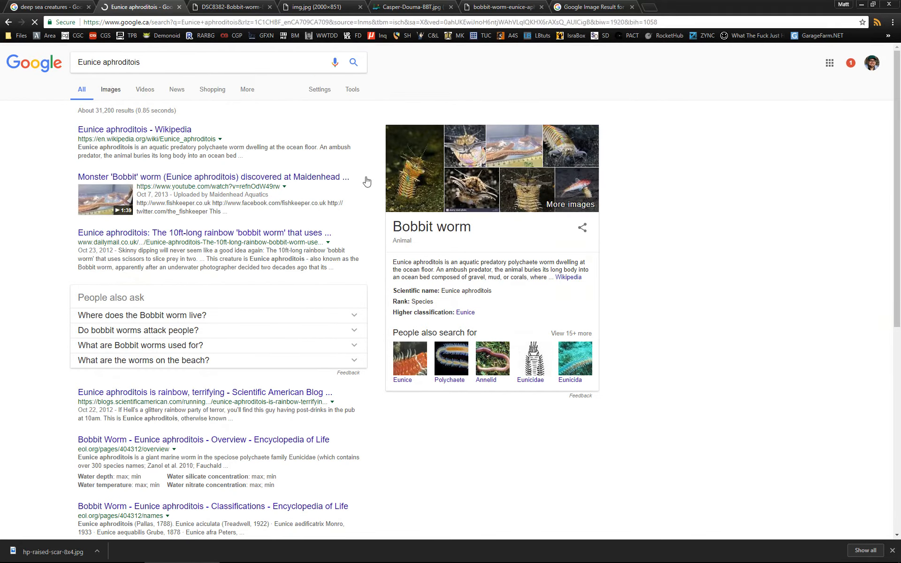
Step: Preview the Pinterest bobbit worm photo with spread jaws and limit the Eunice aphroditois images to larger than 1024×768
click(357, 219)
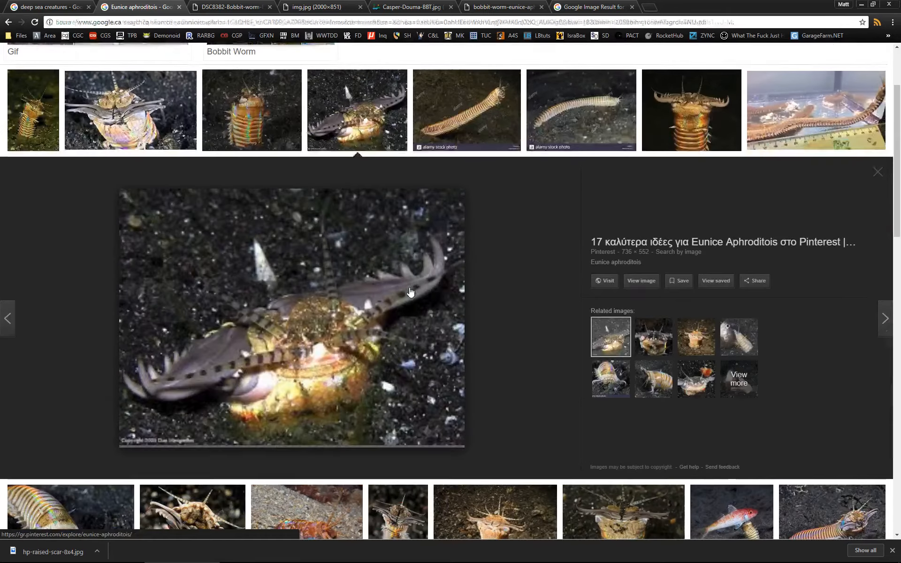
scroll(254, 189, up, 2)
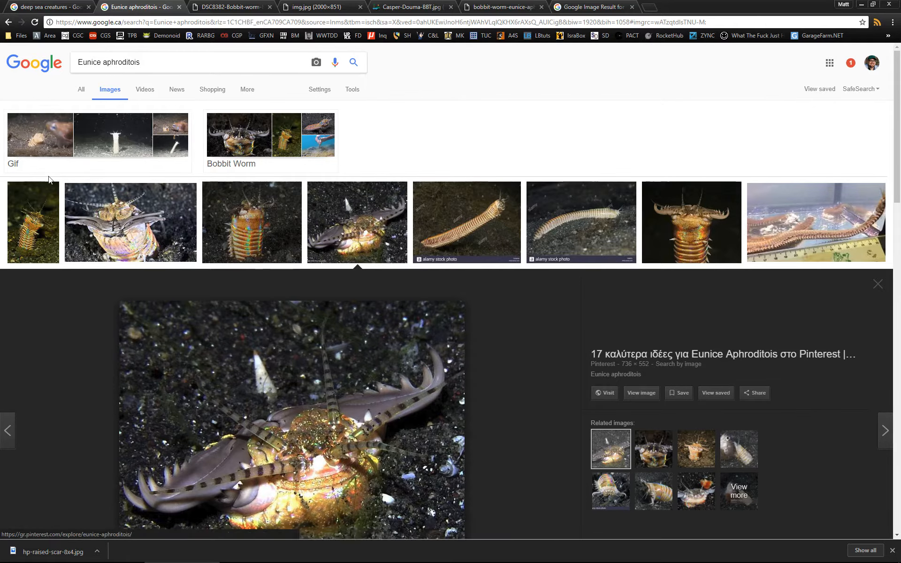
click(352, 89)
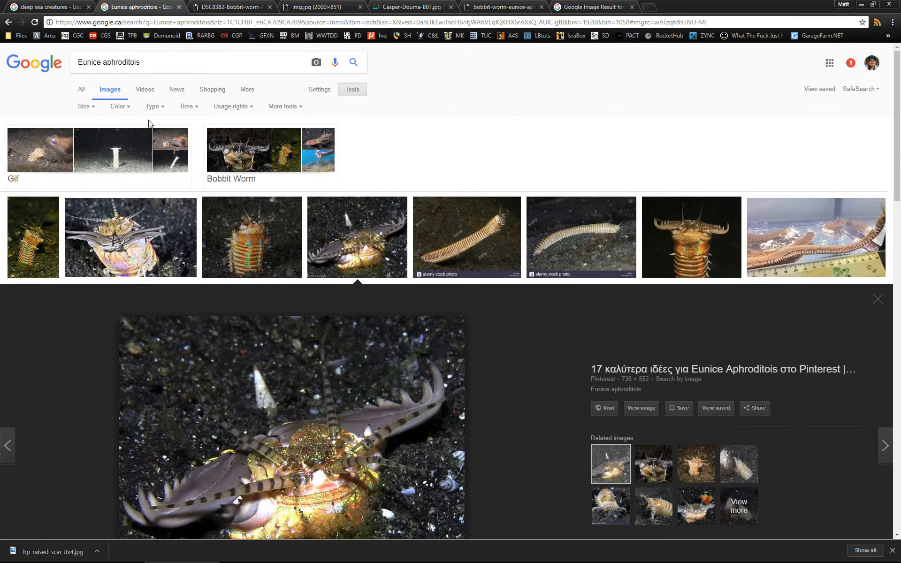
click(87, 106)
mouse_move(100, 176)
click(165, 182)
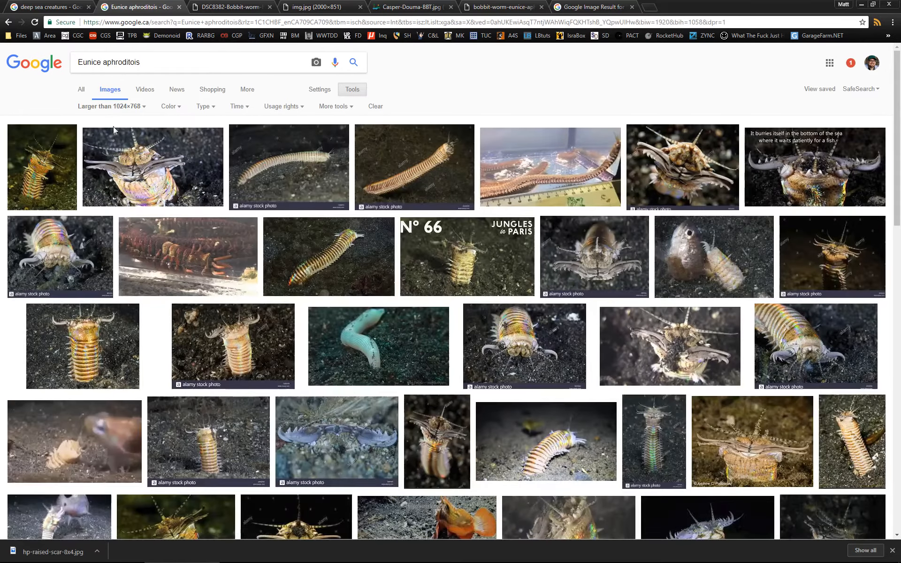
Step: Open the long-bodied Alamy bobbit worm and the "Jungles in Paris" picture in new tabs and browse further image results
middle_click(404, 162)
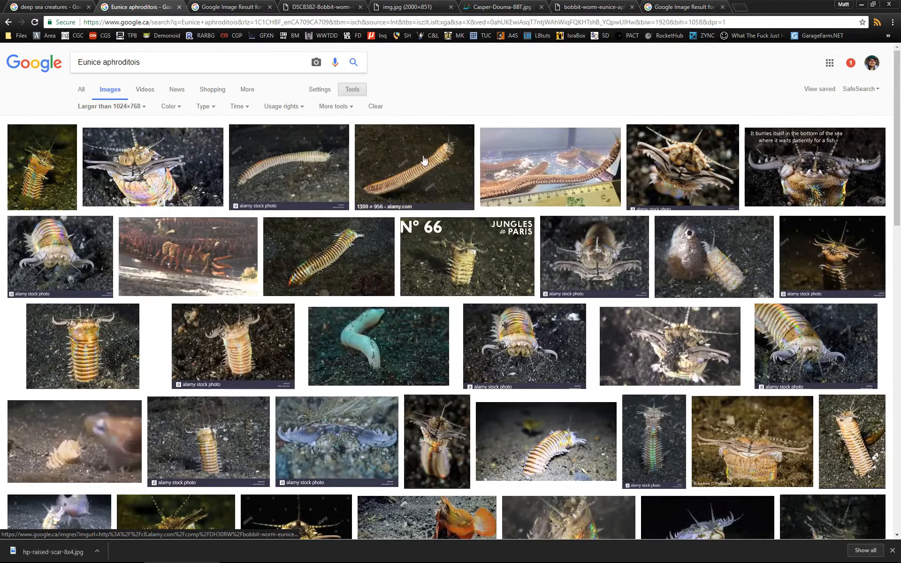
middle_click(451, 274)
scroll(469, 279, down, 15)
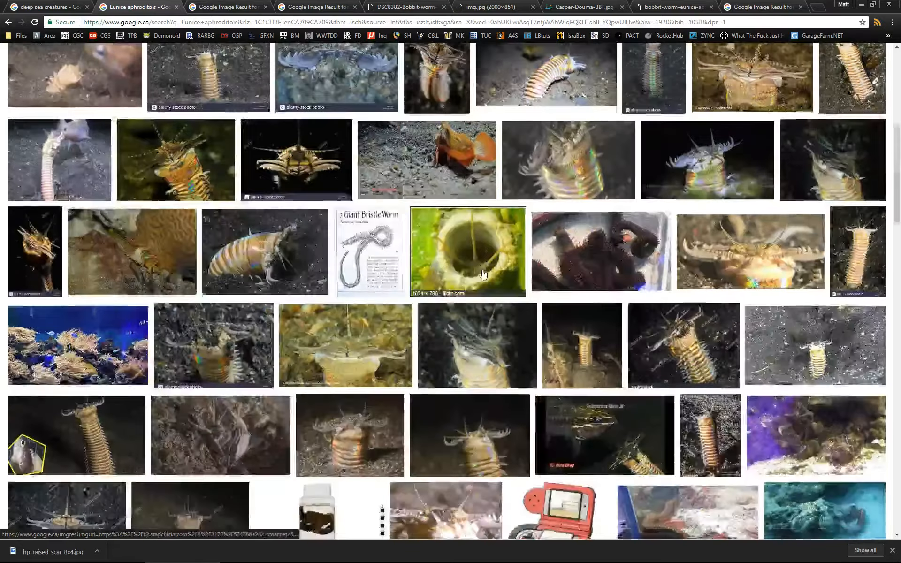
scroll(482, 273, down, 14)
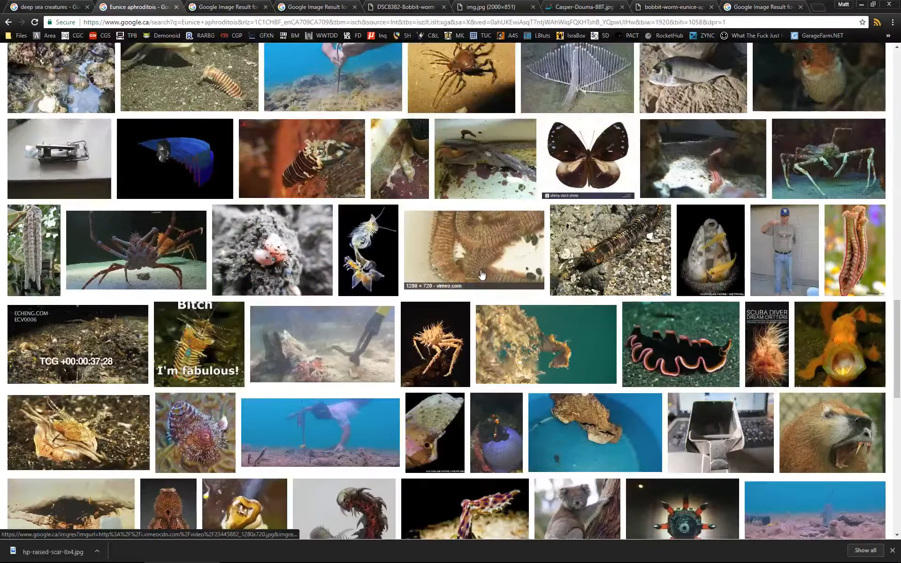
scroll(482, 274, down, 6)
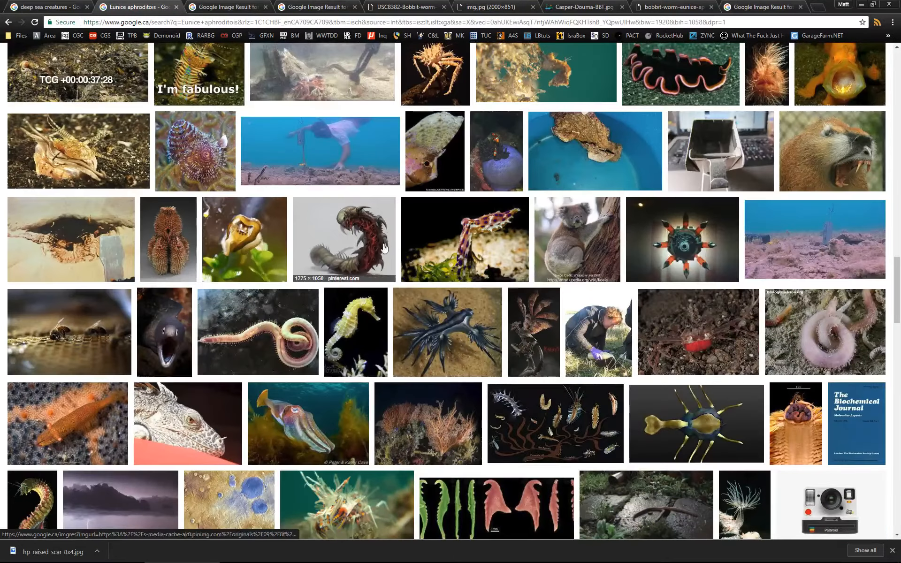
Step: Browse the Eunice aphroditois images, preview the googly-eyed worm, and open the zloy.pl.ua open-jawed bobbit worm picture in a new tab
scroll(492, 216, down, 3)
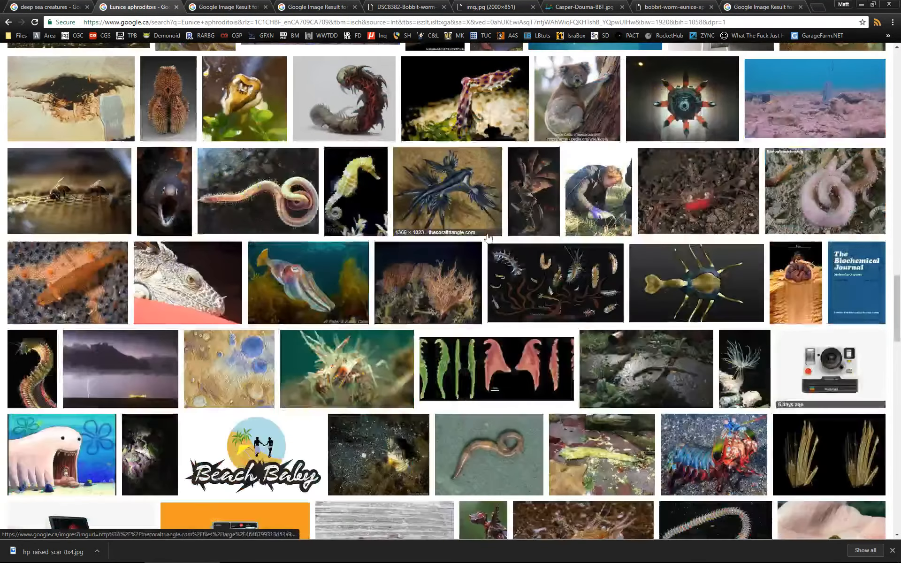
scroll(492, 216, down, 12)
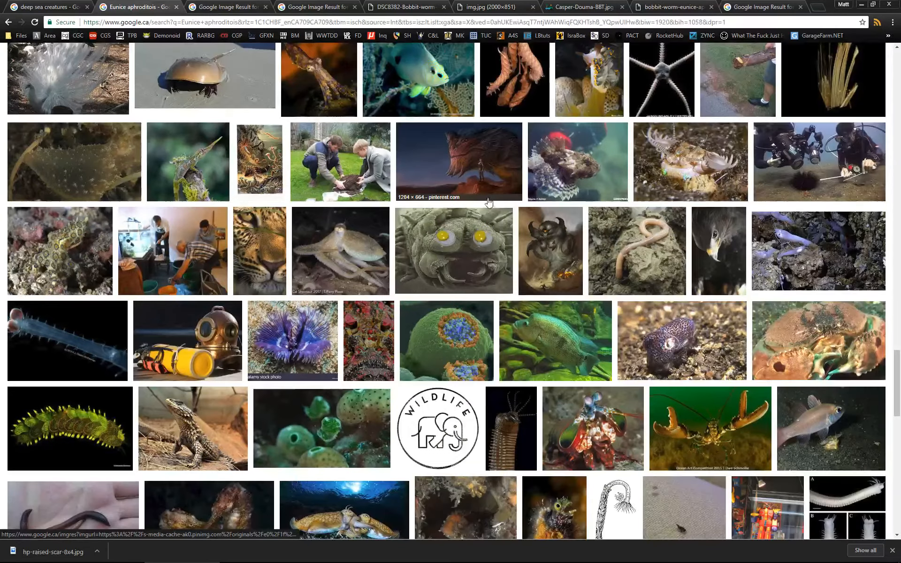
click(482, 239)
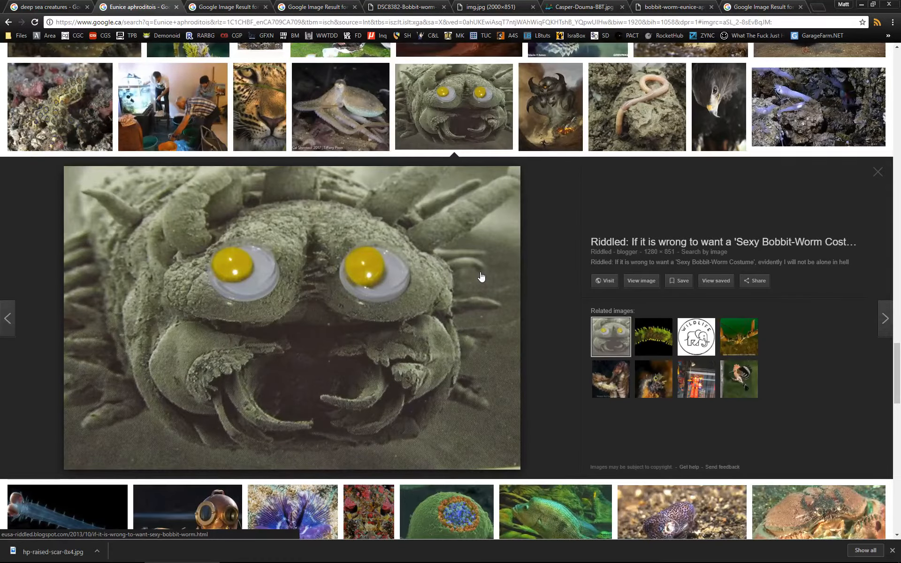
scroll(367, 161, up, 4)
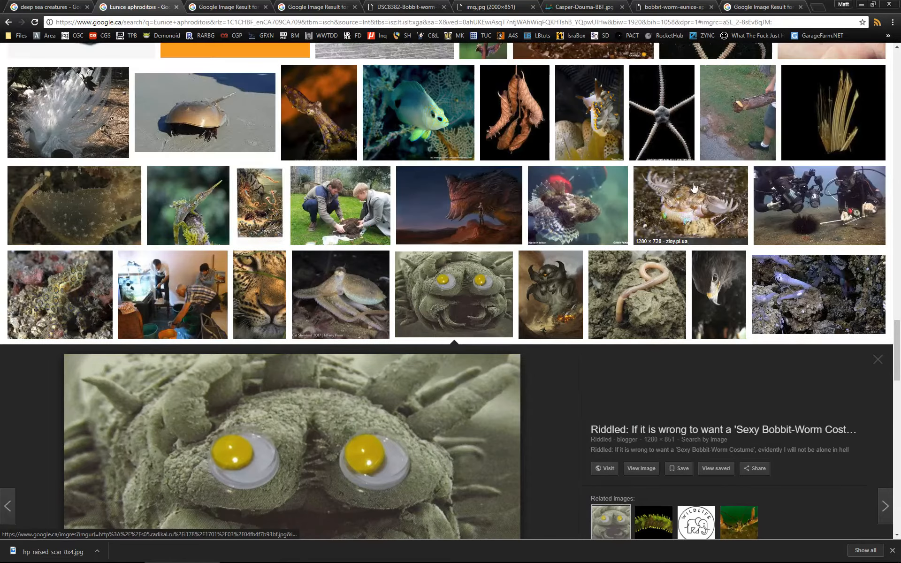
click(690, 197)
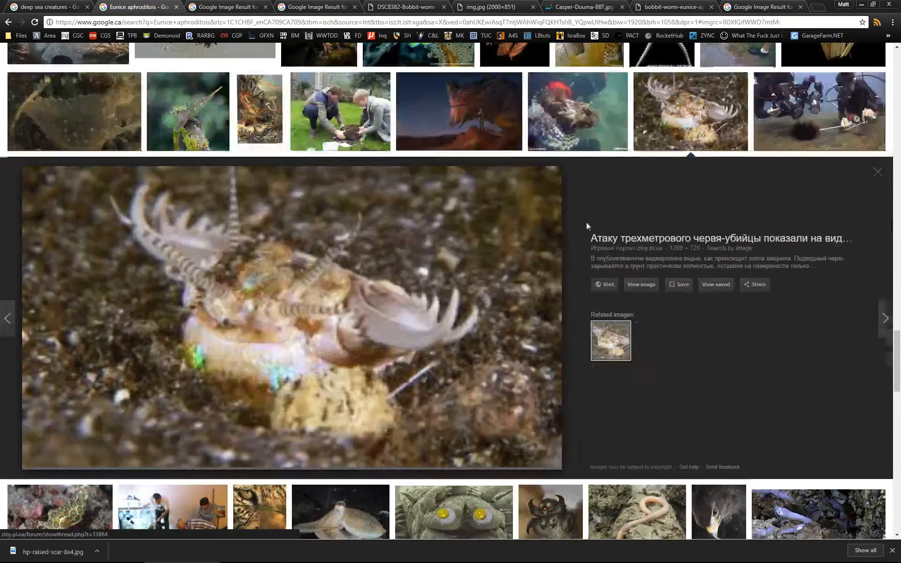
middle_click(641, 284)
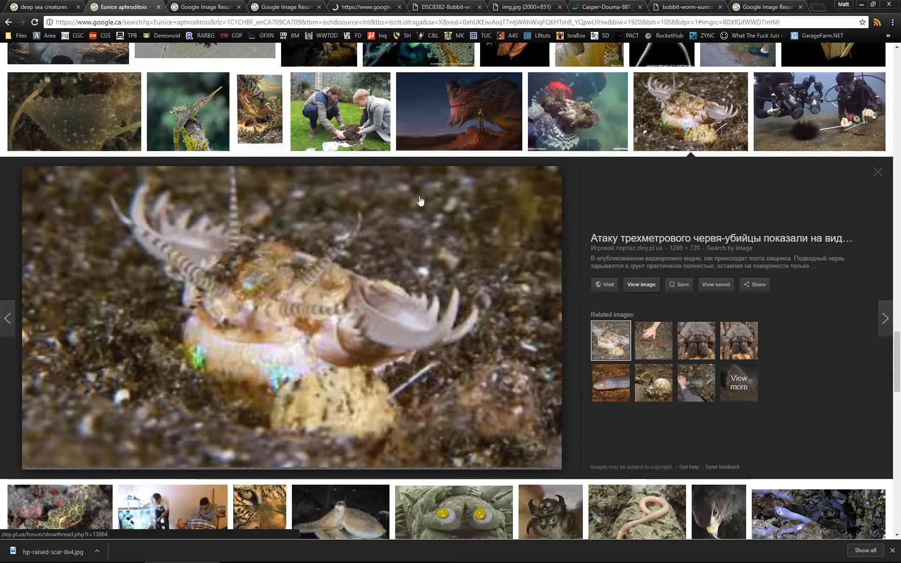
Step: Review the bobbit worm pictures already opened in separate tabs, ending on the newly opened radikal.ru image
click(756, 8)
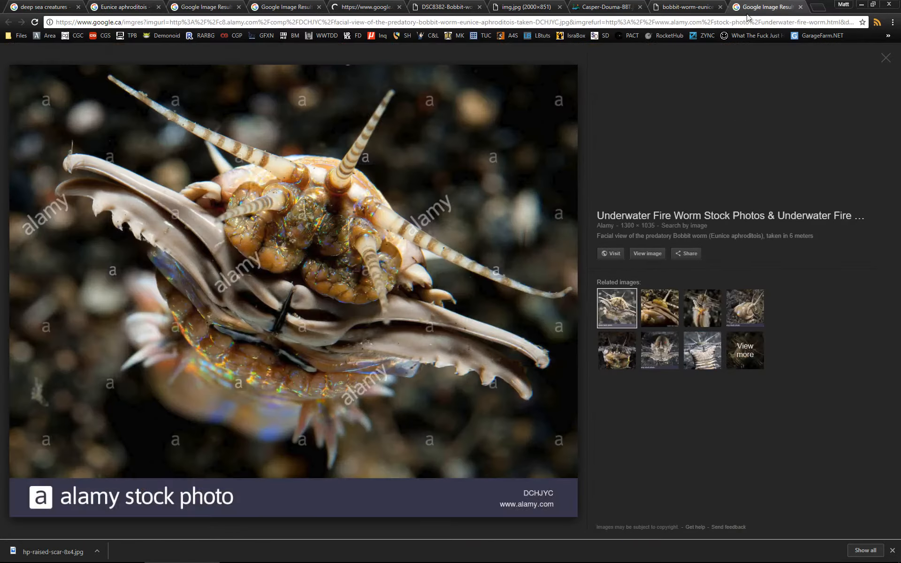
click(683, 6)
click(594, 5)
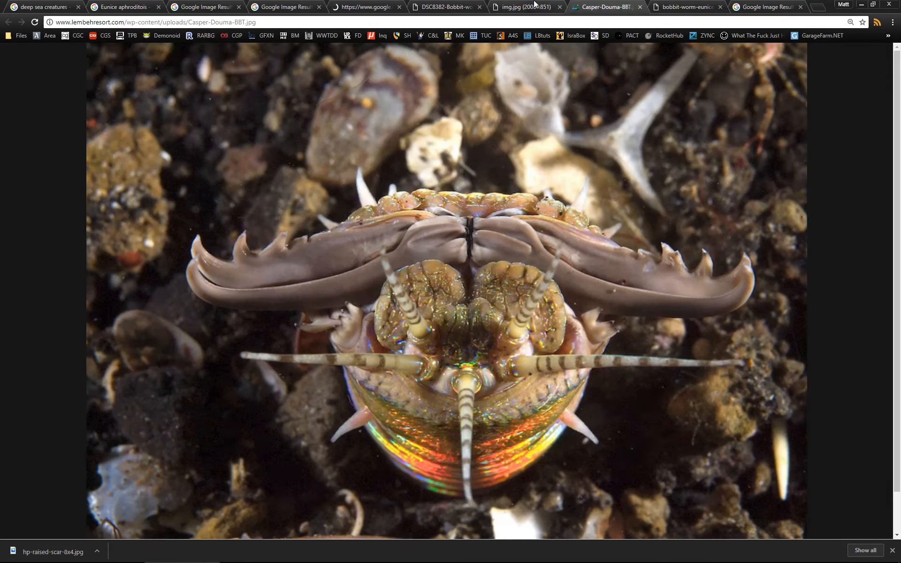
click(534, 6)
click(358, 5)
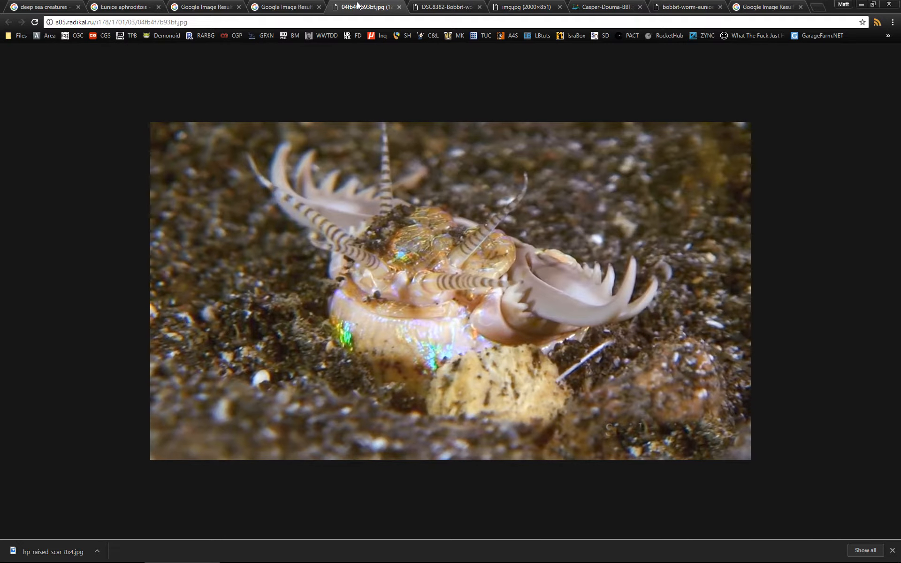
Step: Switch to ZBrush, try a See-through window transparency of 33 and return it to 0
key(super)
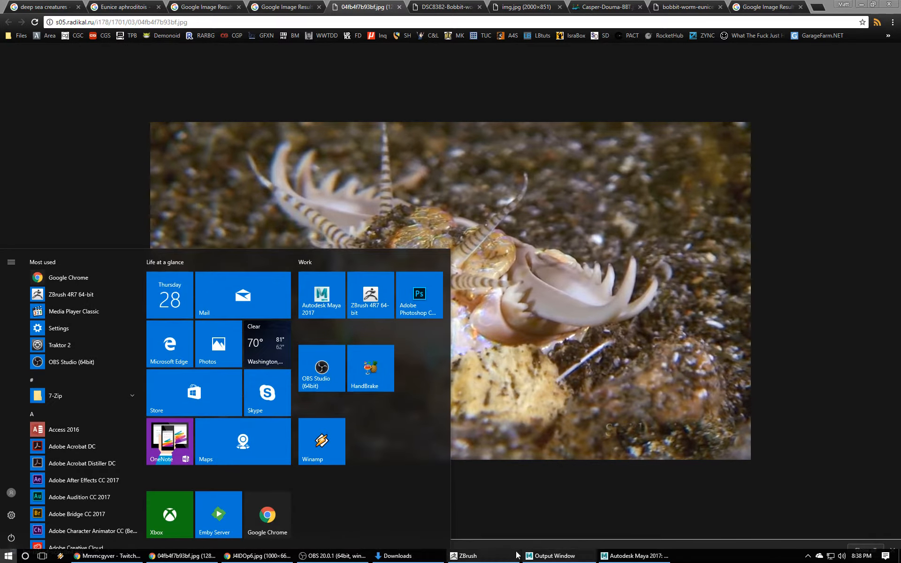
click(483, 556)
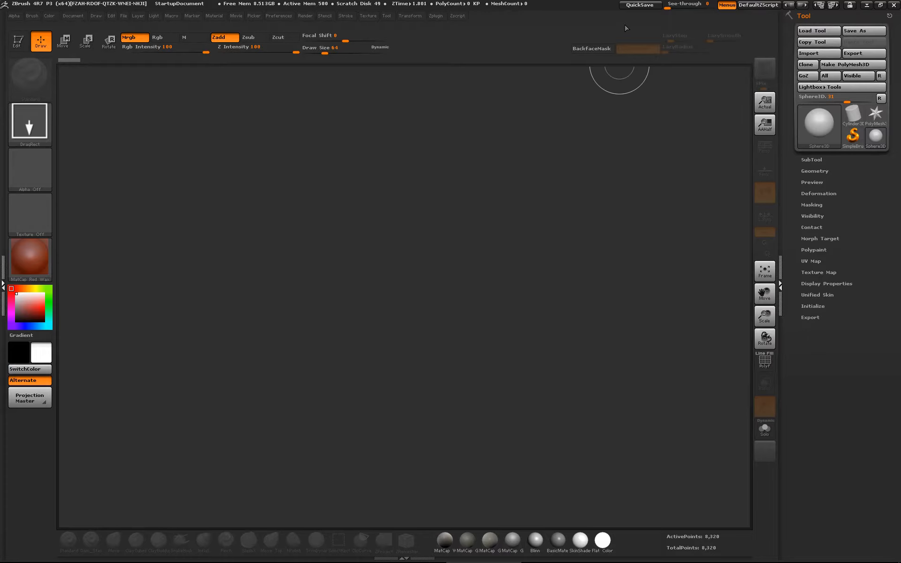
drag(672, 8, 682, 8)
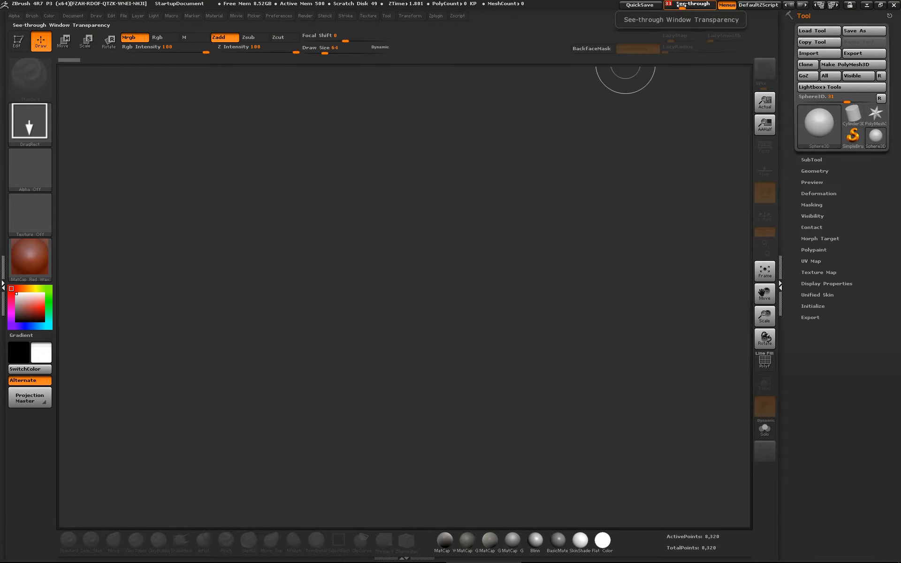
mouse_move(682, 5)
mouse_down()
mouse_move(666, 5)
mouse_move(703, 6)
mouse_move(666, 5)
mouse_up()
Step: Close the separate Chrome window showing the imgur creature image J4IDOp6.jpg and return to the window with the bobbit worm references
key(super)
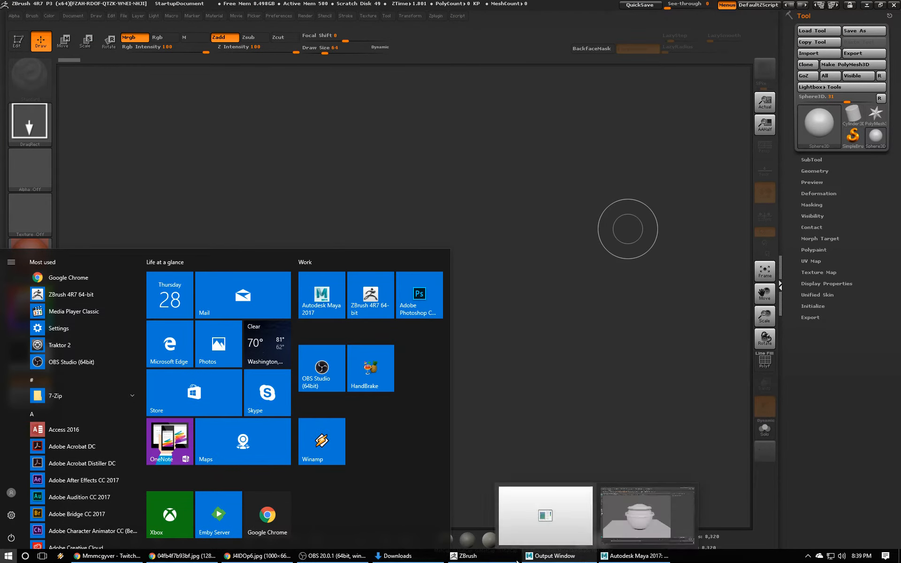
mouse_move(415, 557)
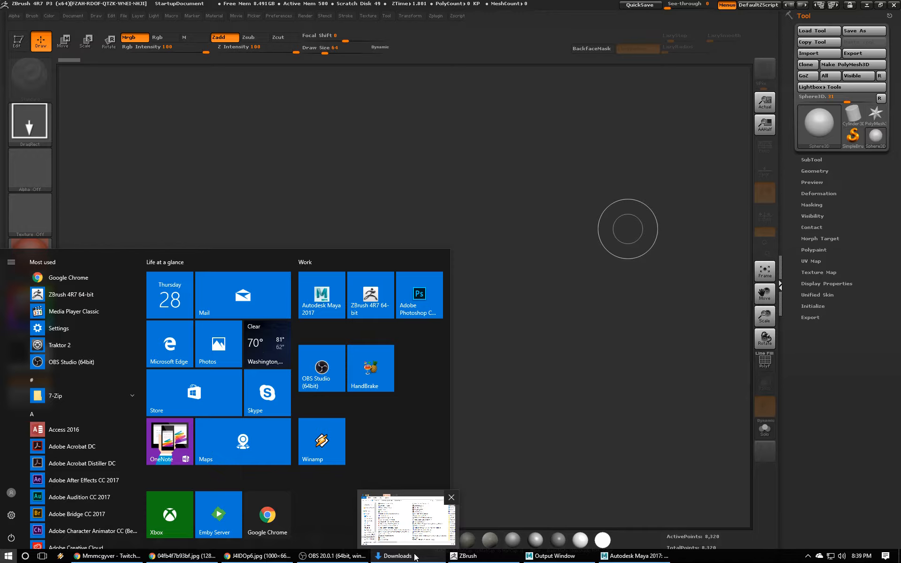
click(257, 558)
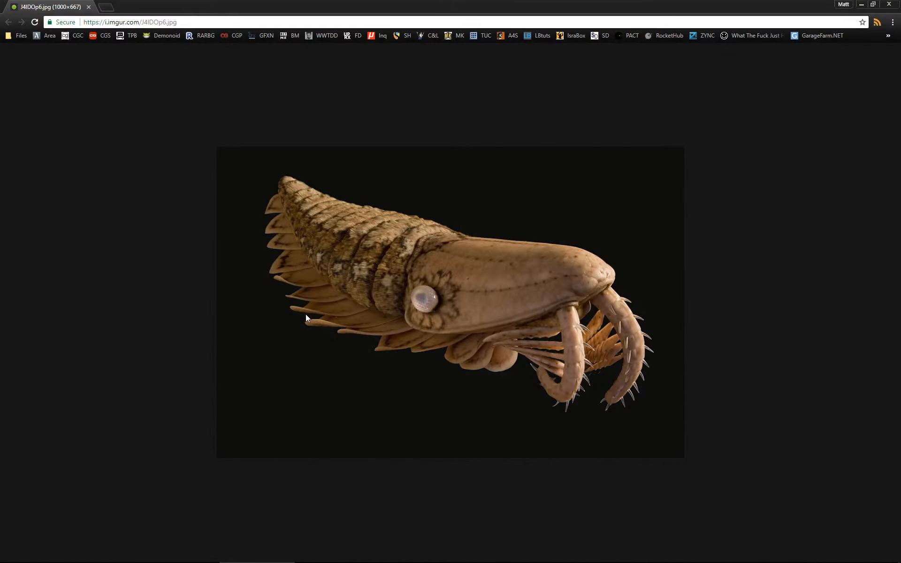
key(ctrl+w)
click(185, 556)
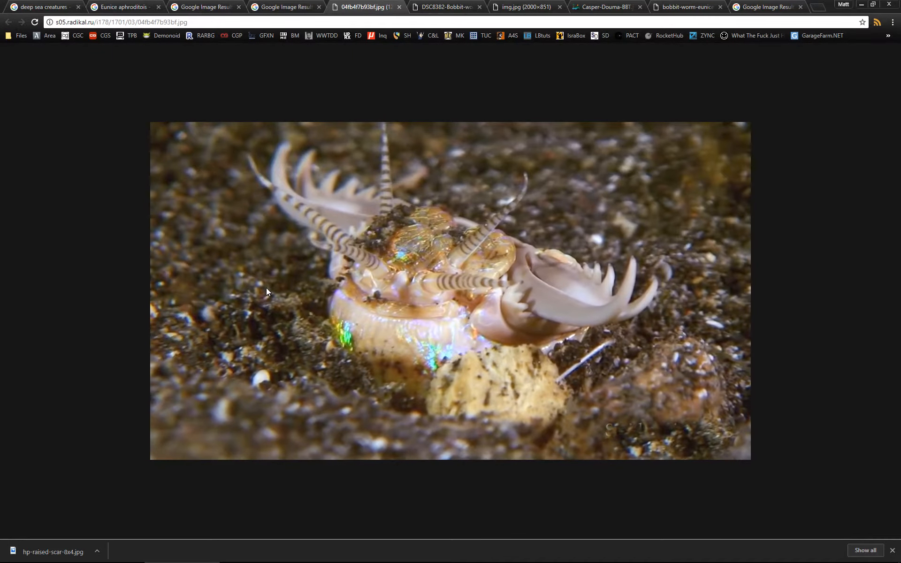
Step: Search Google for "dune worm" in a new tab, show the image results and preview the Monster Legacy sandworm of Arrakis
click(819, 7)
text(dun)
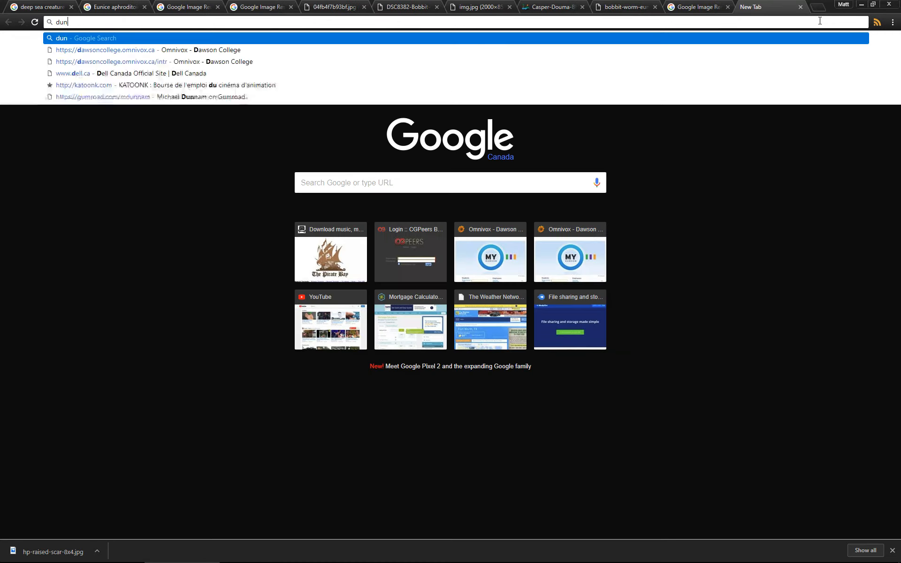
text(e worm)
key(Return)
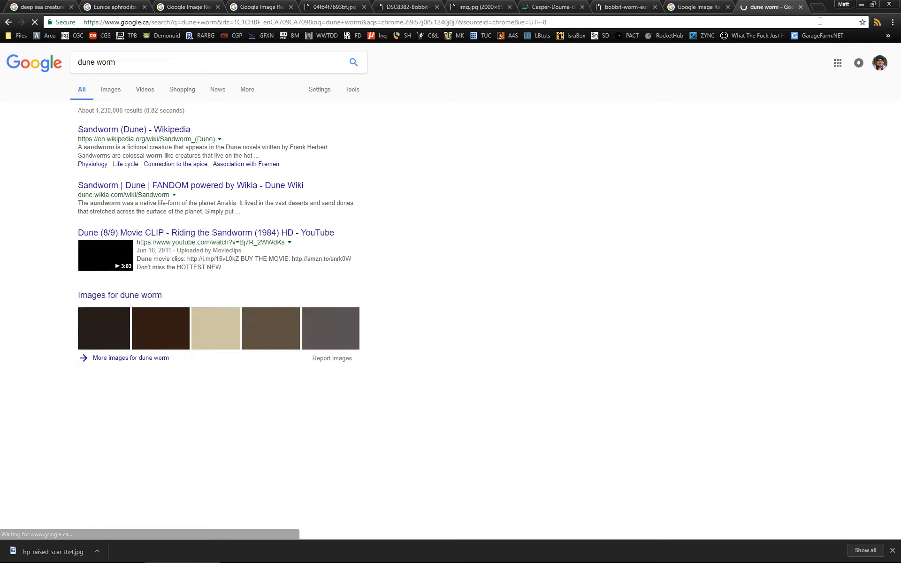
click(110, 90)
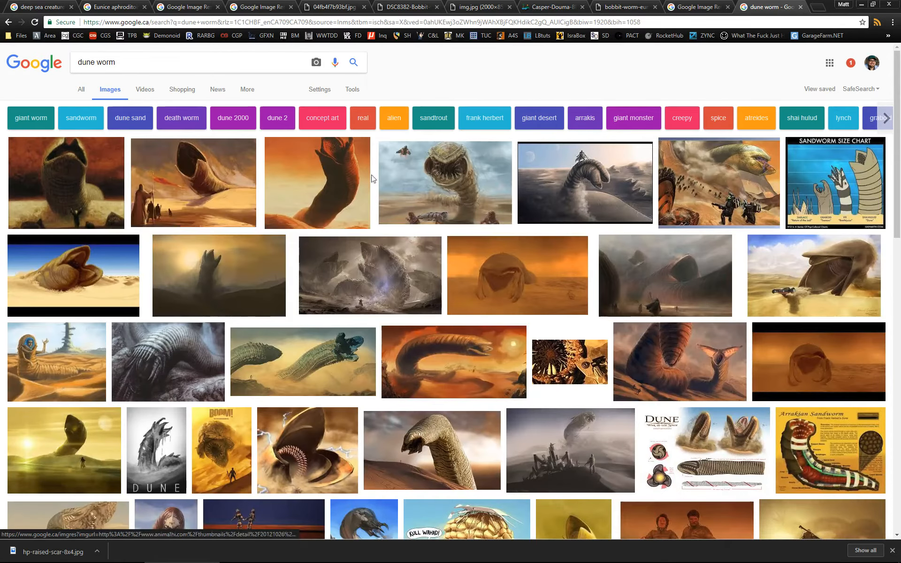
click(322, 180)
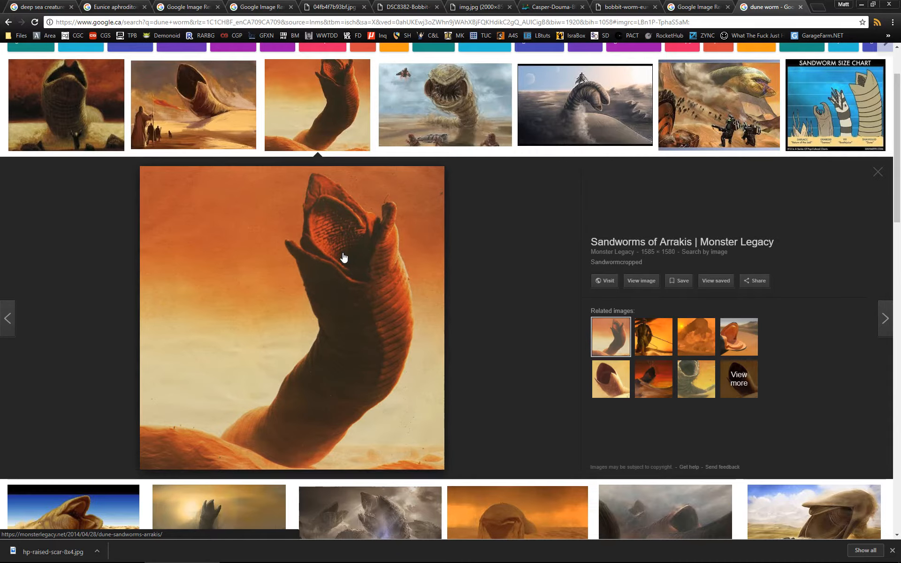
scroll(362, 252, up, 2)
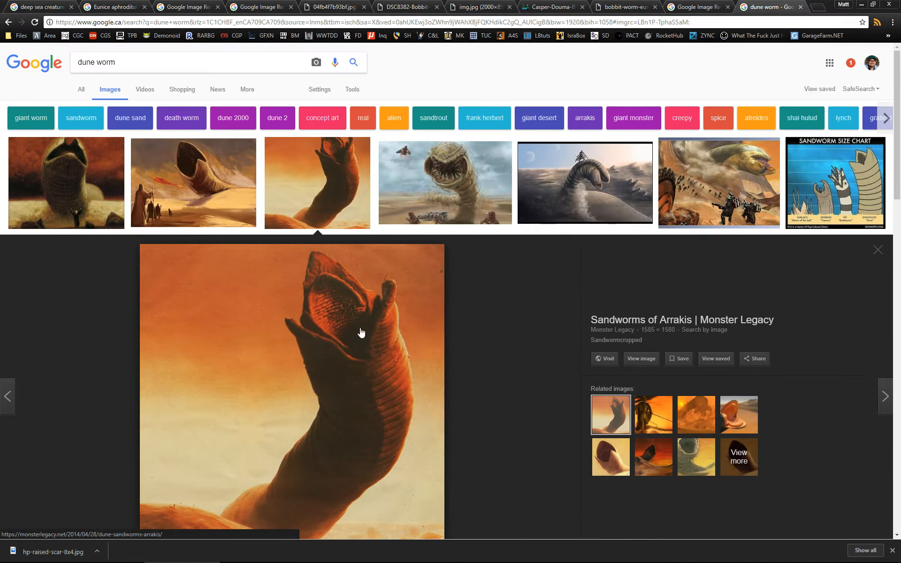
Step: Replace the image search with "demogorgon" and show its image results
drag(117, 62, 27, 59)
text(d)
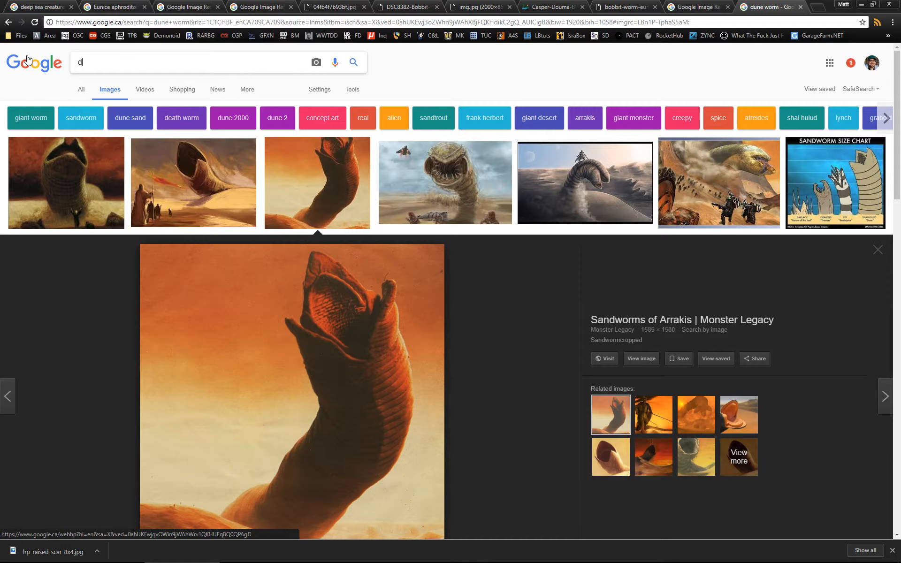
text(ema)
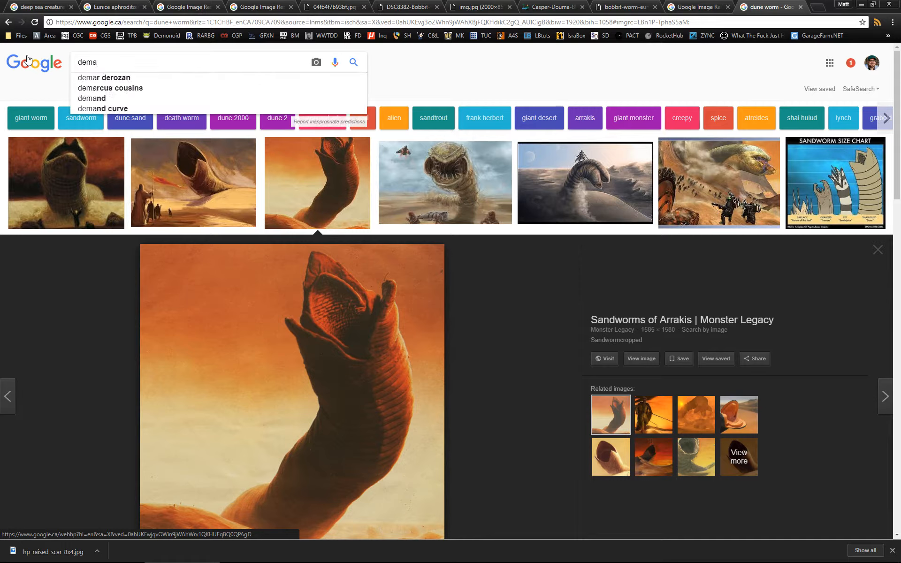
key(BackSpace)
text(ogo)
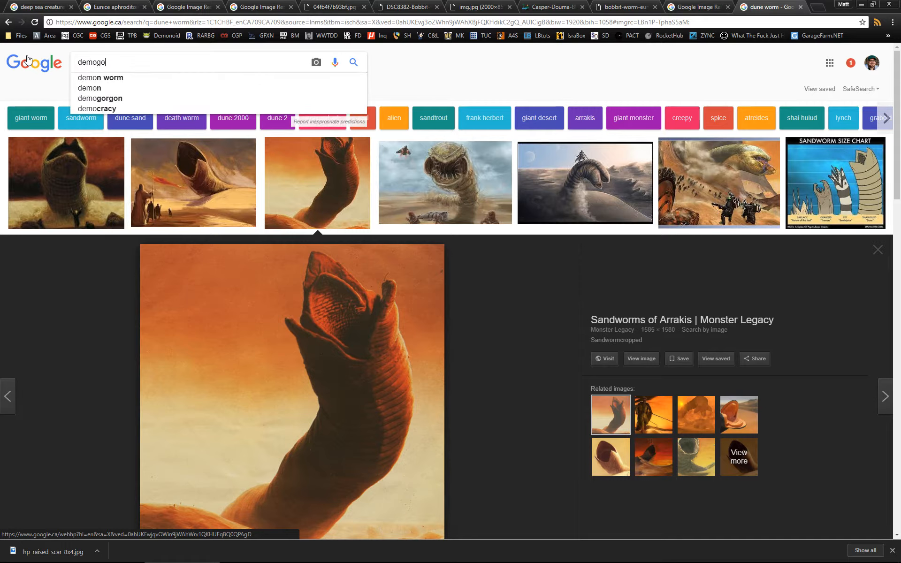
text(r)
key(Down)
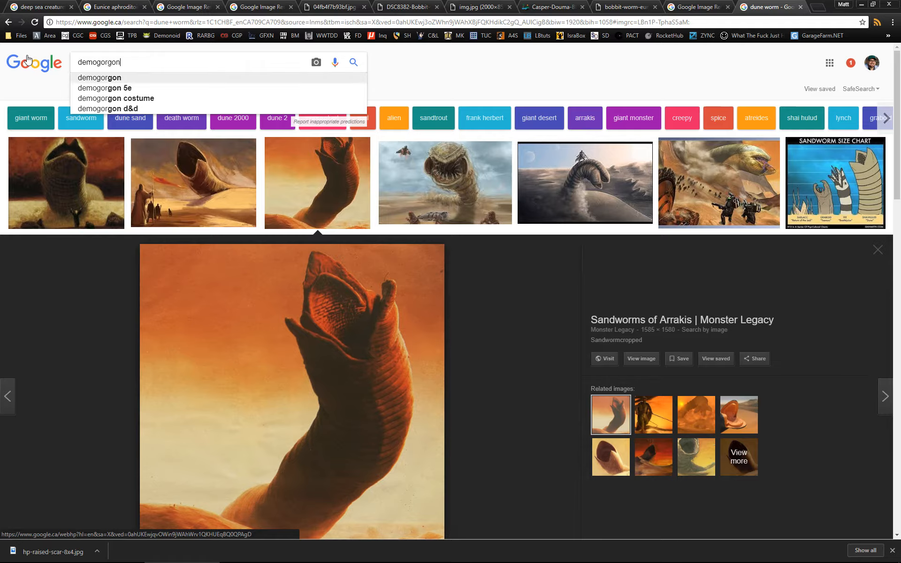
key(Return)
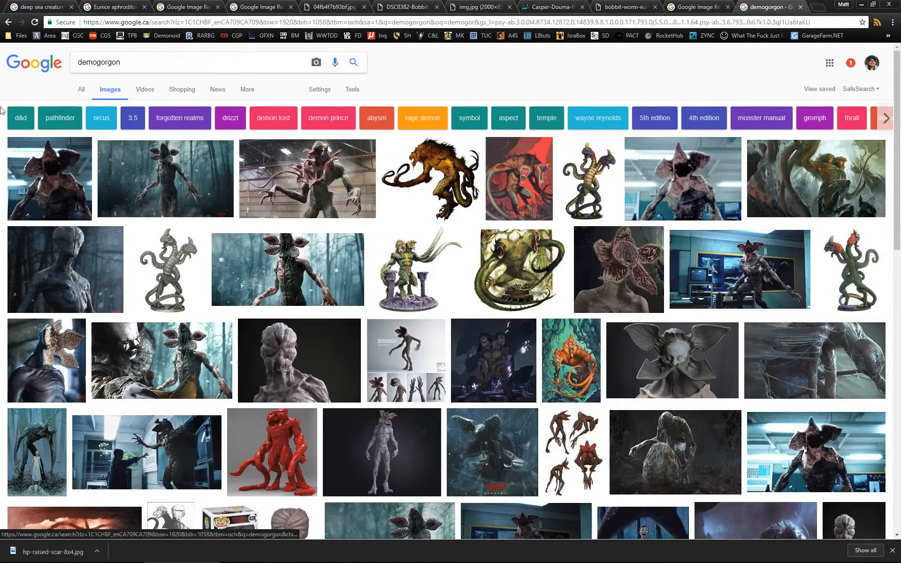
Step: Preview the Stranger Things Wiki monster picture and the ArtStation demogorgon fanart with the open petal head
click(60, 168)
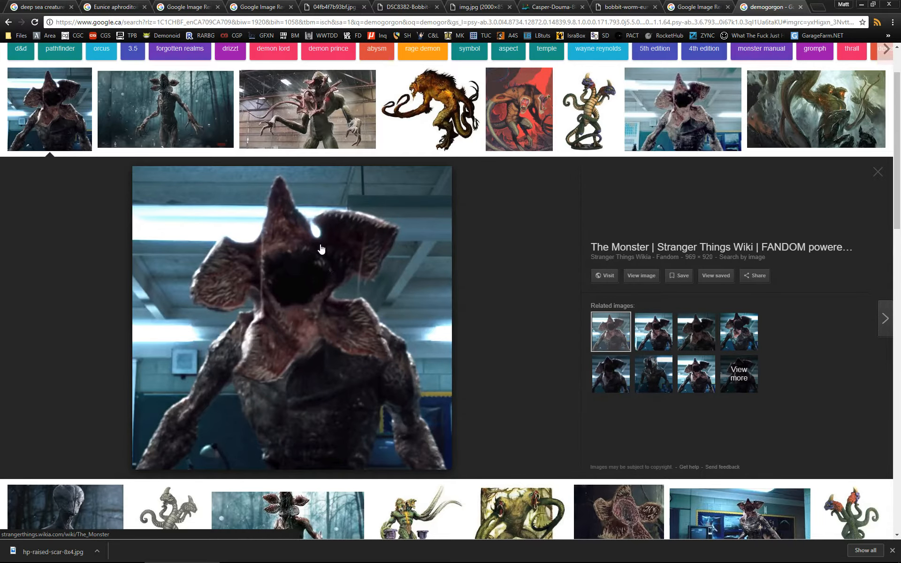
scroll(322, 248, down, 4)
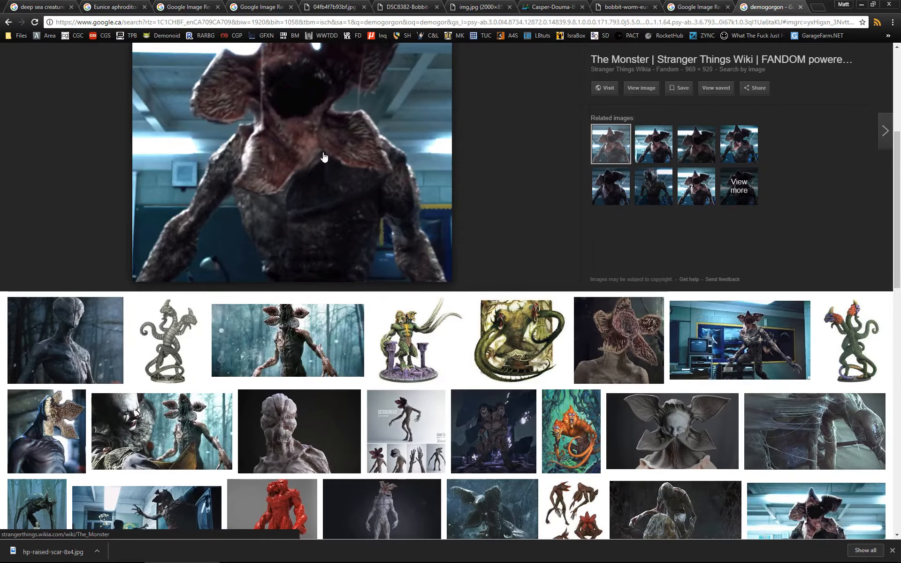
scroll(322, 154, down, 1)
click(63, 379)
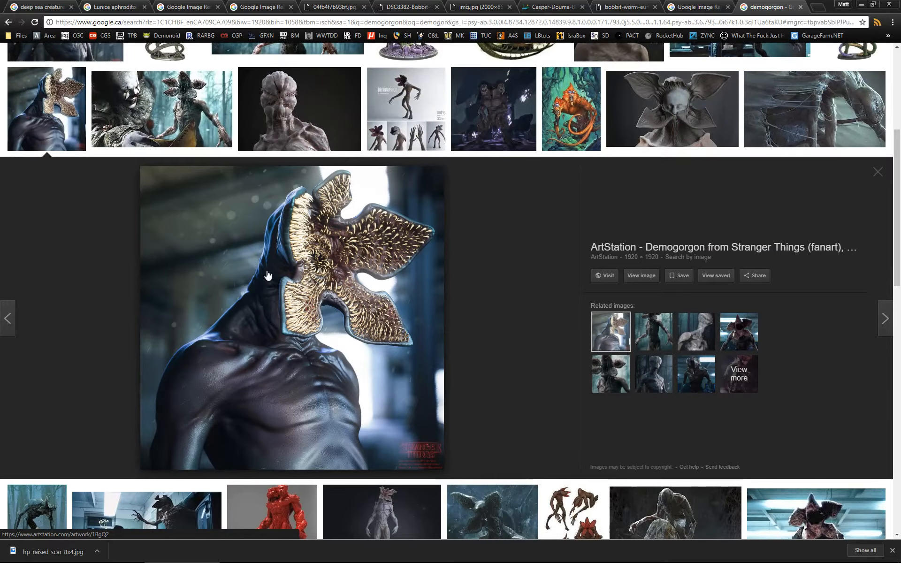
Step: Open the ArtStation page of the Demogorgon fanart in a new tab and examine its renders and sculpt views
middle_click(656, 248)
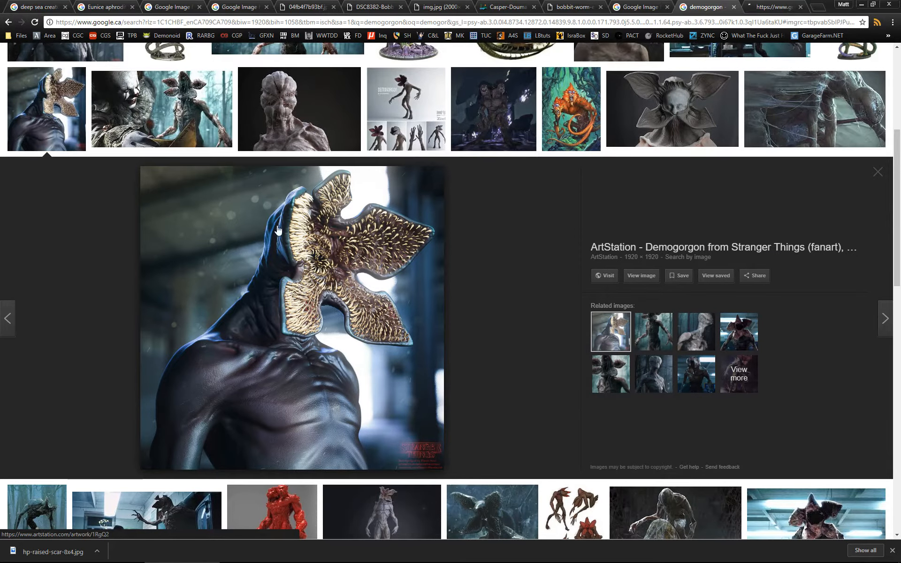
click(772, 6)
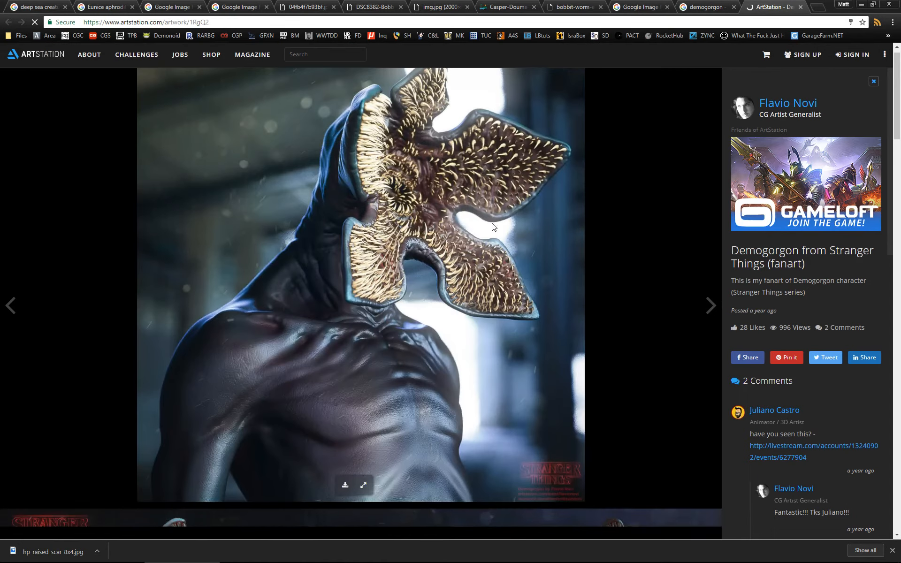
scroll(494, 211, down, 5)
scroll(494, 210, down, 6)
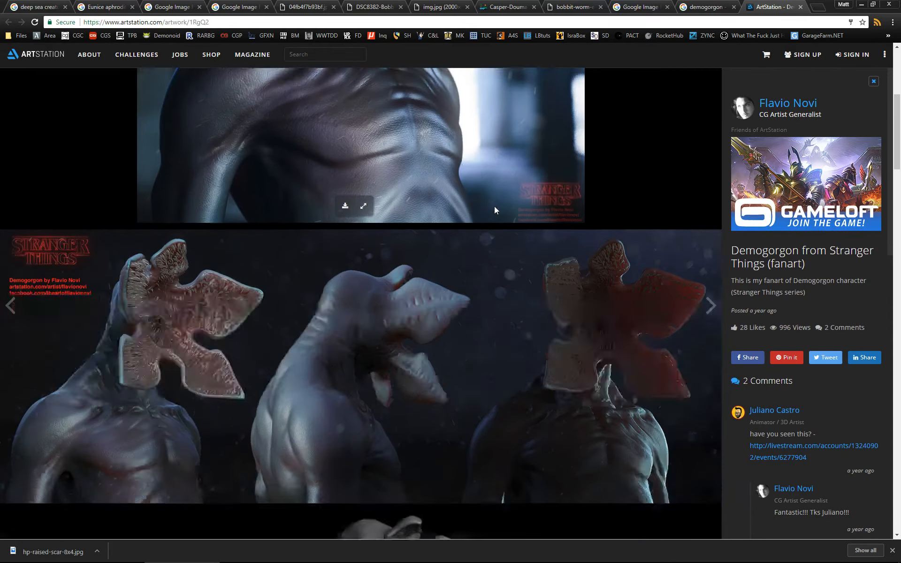
scroll(494, 206, down, 7)
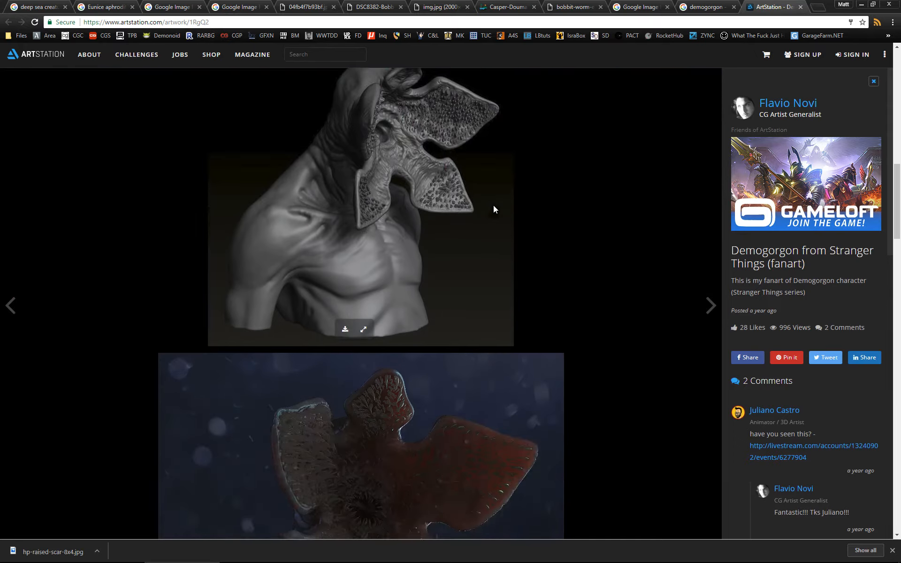
Step: Browse Demogorgon references, viewing the ArtStation fanart, the behind-the-scenes sculpture and the other head and body images in the search results
scroll(493, 207, down, 1)
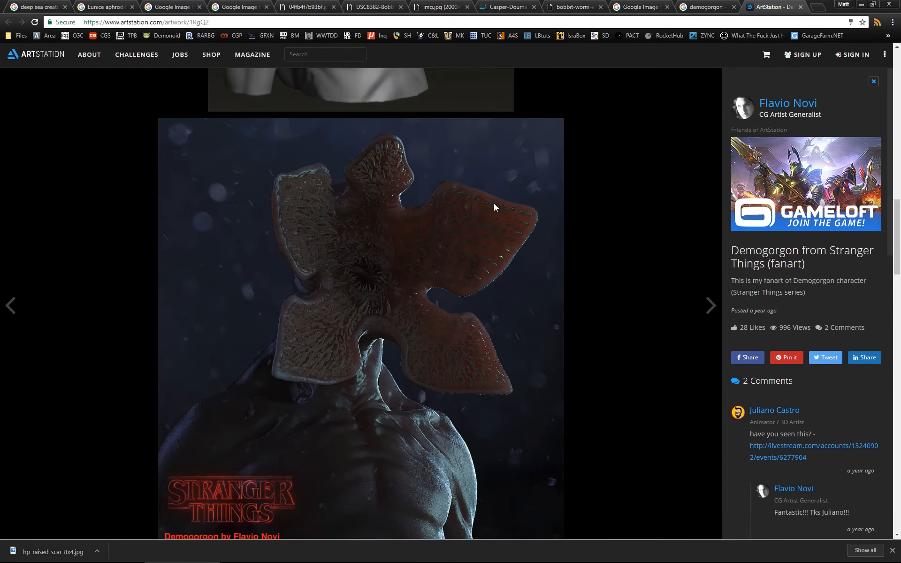
key(ctrl+w)
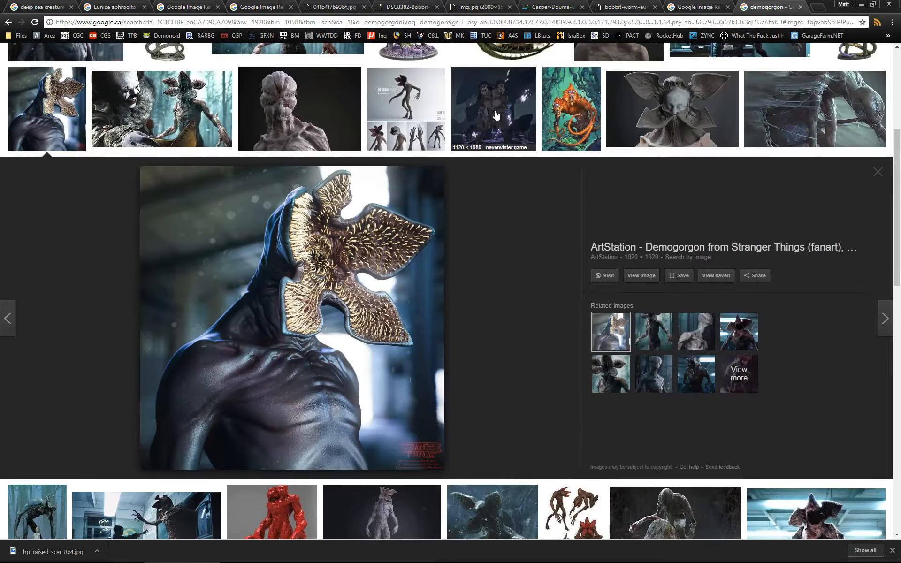
click(718, 139)
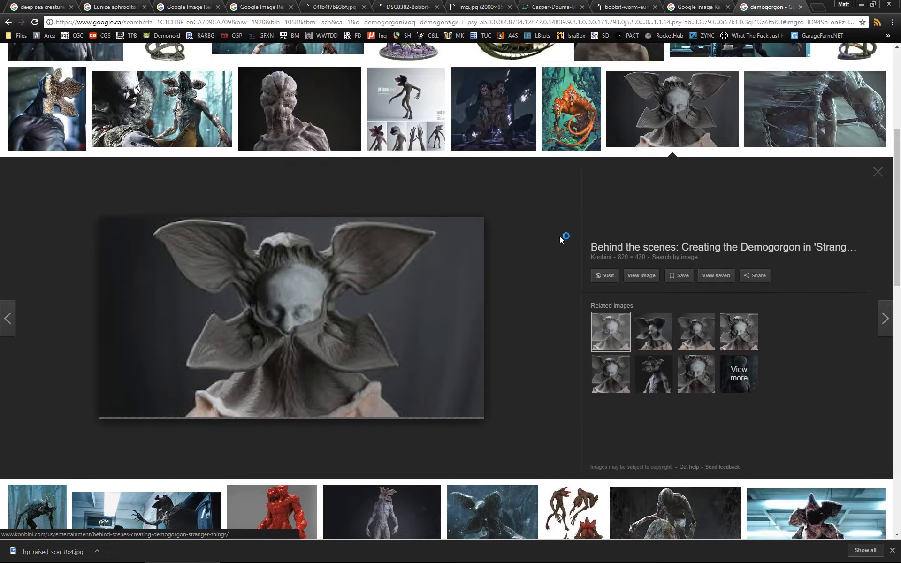
scroll(649, 173, down, 4)
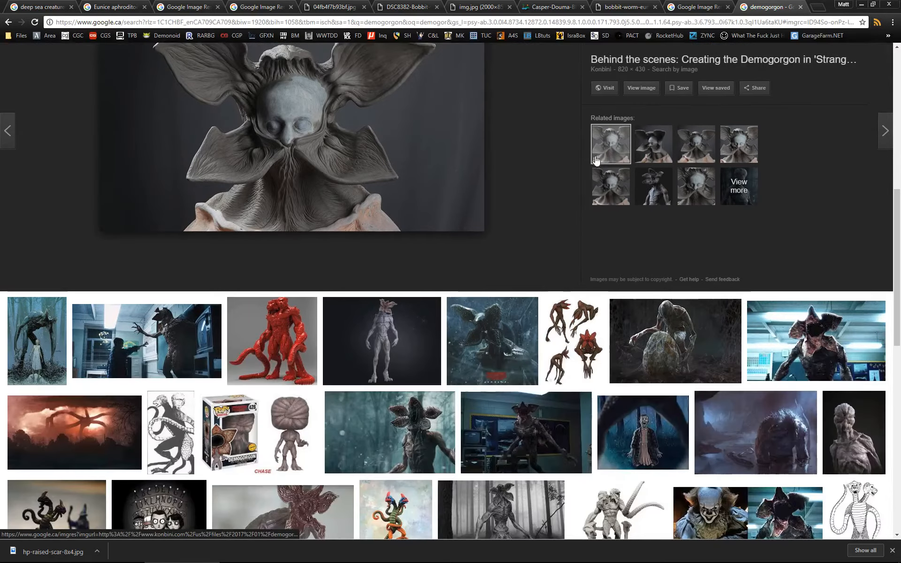
click(176, 324)
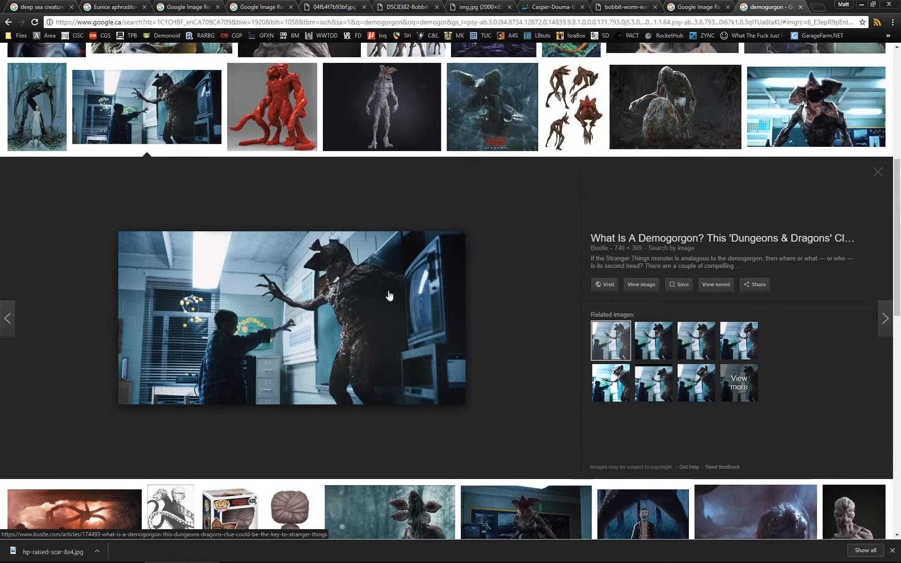
click(46, 125)
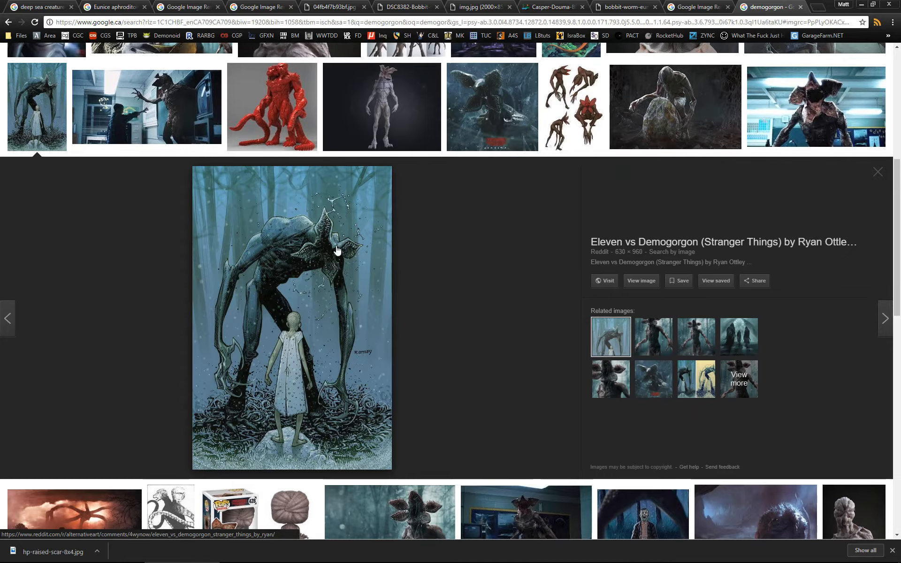
scroll(338, 251, down, 4)
scroll(338, 250, down, 1)
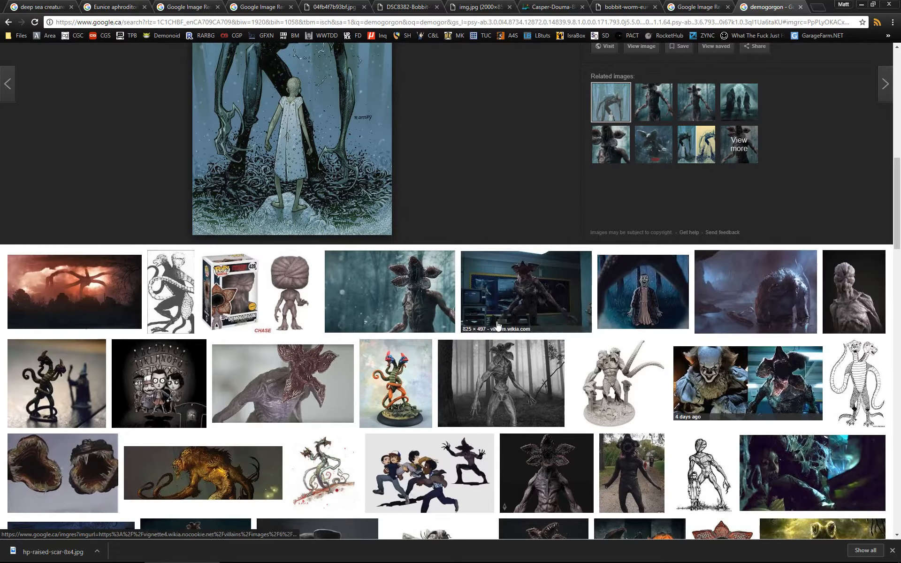
Step: Close the Demogorgon image search and bring up the Alamy photo of the bobbit worm's full segmented body
key(ctrl+w)
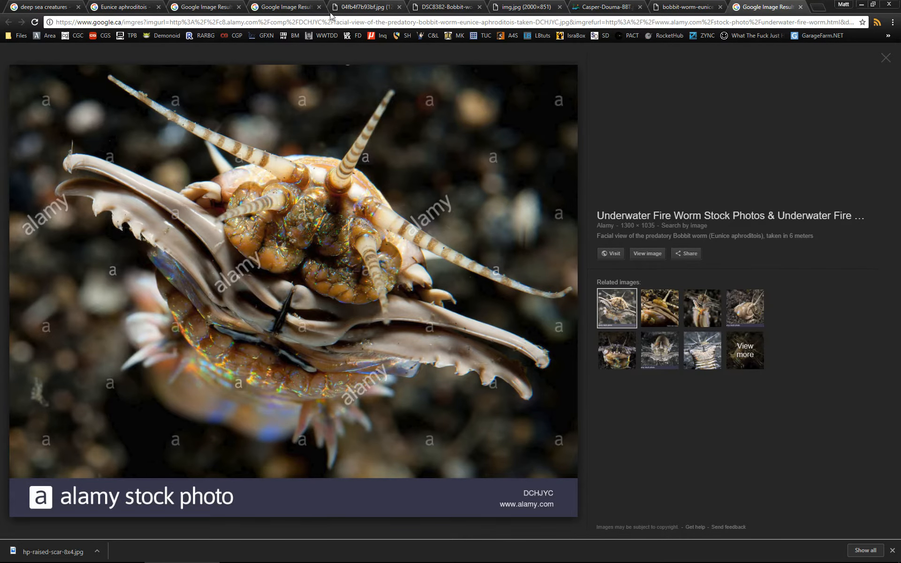
click(280, 12)
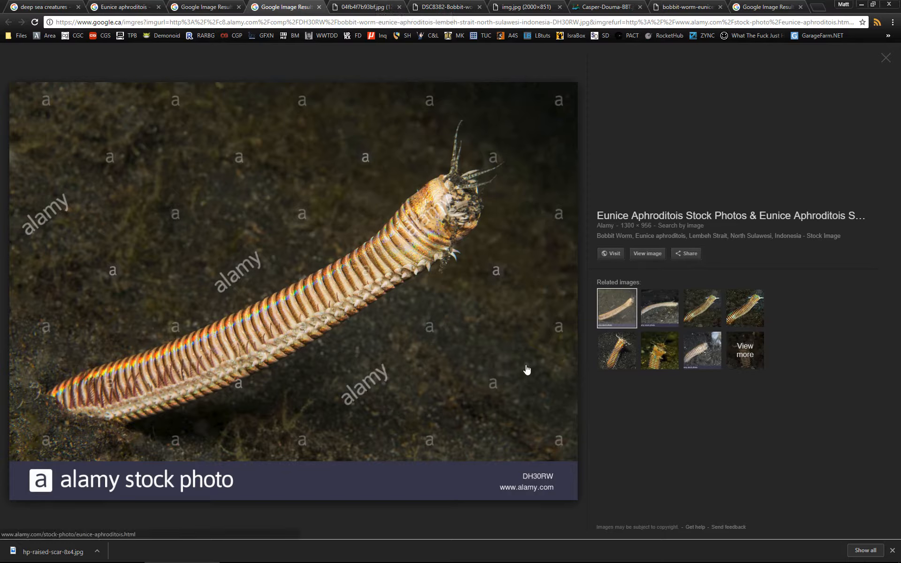
Step: Switch to Maya and close it without saving the changes to balls.mb
key(super)
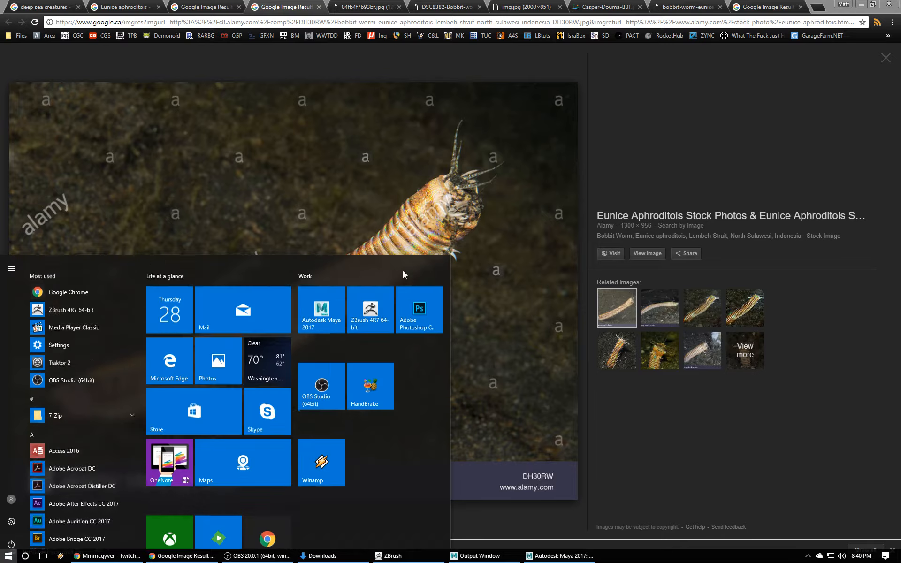
click(556, 558)
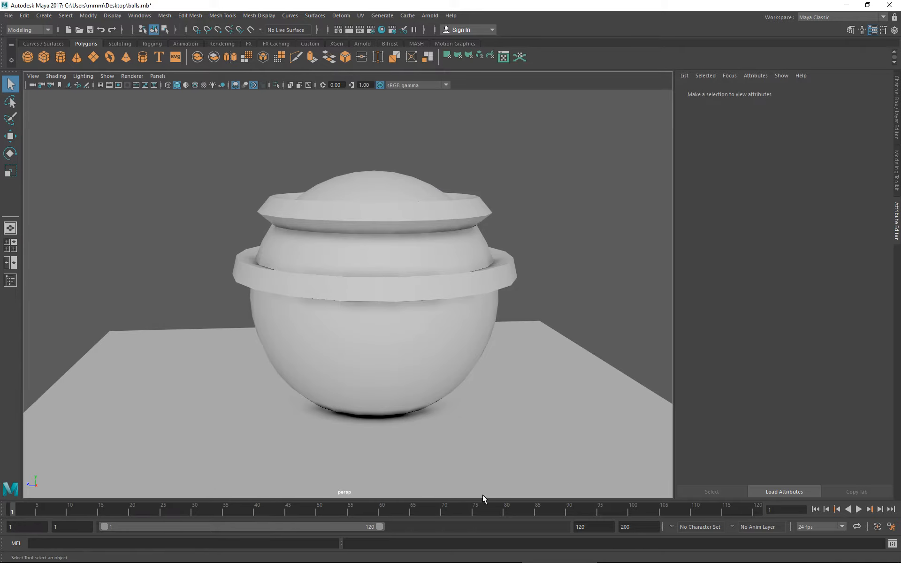
click(888, 5)
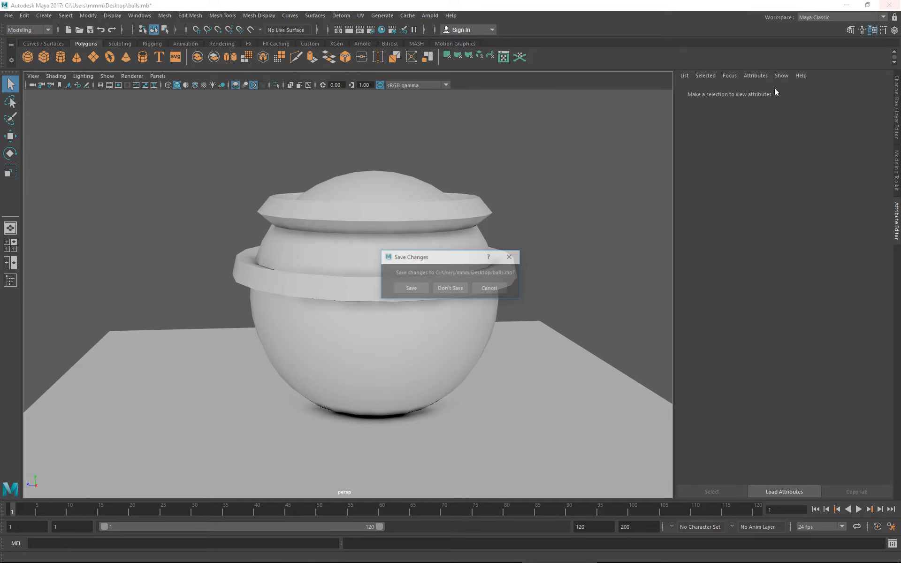
click(470, 288)
Step: Switch to ZBrush, place a Cylinder3D on the canvas with its polyframe shown and put it in Edit mode
key(super)
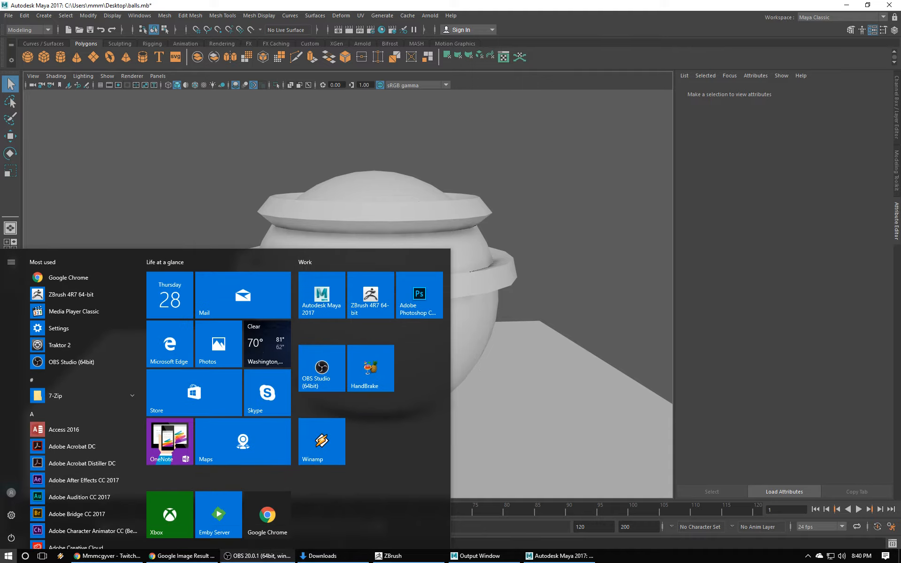
click(415, 555)
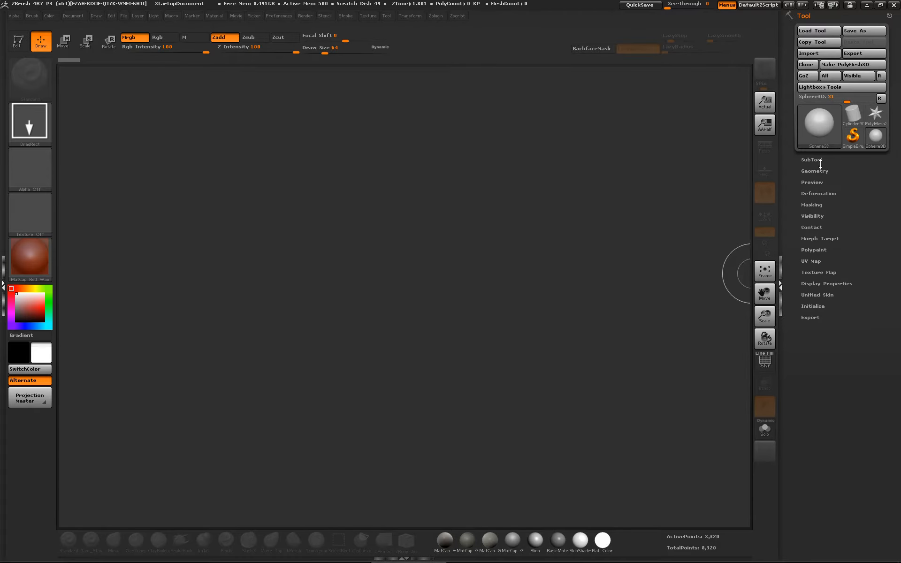
click(850, 117)
key(shift+f)
mouse_move(384, 276)
mouse_down()
mouse_move(447, 402)
mouse_move(577, 329)
mouse_up()
key(r)
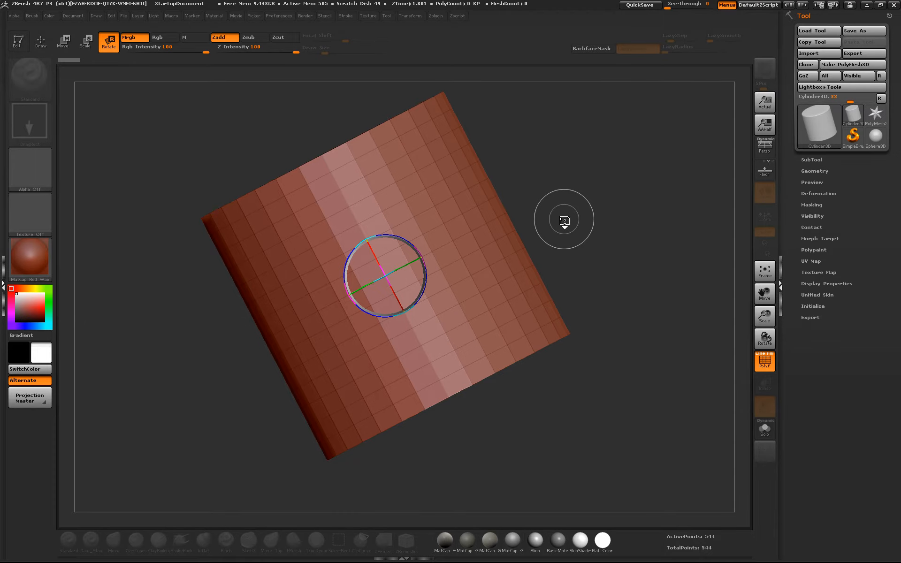
key(t)
drag(558, 204, 583, 271)
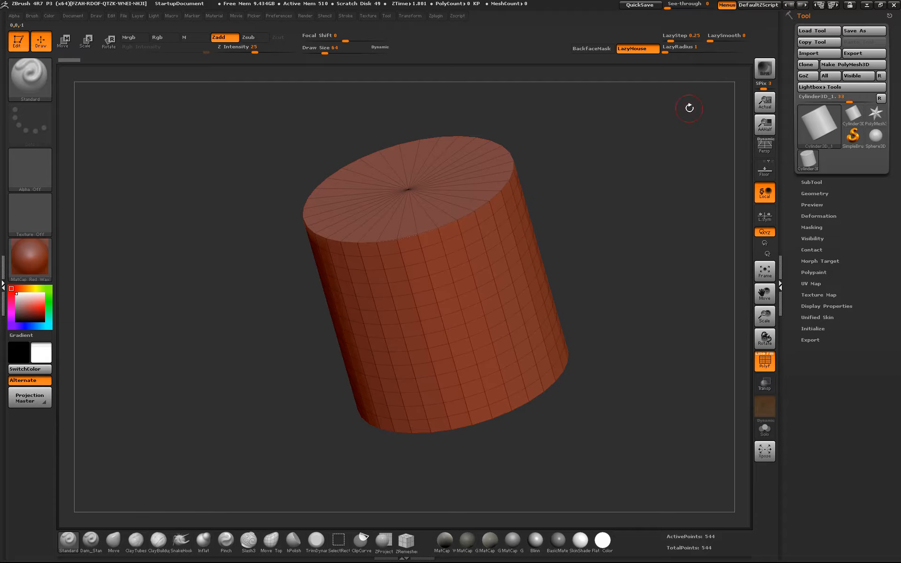
Step: Enable perspective distortion and initialize the cylinder with HDivide 8, VDivide 4 and Z Size 23
click(764, 147)
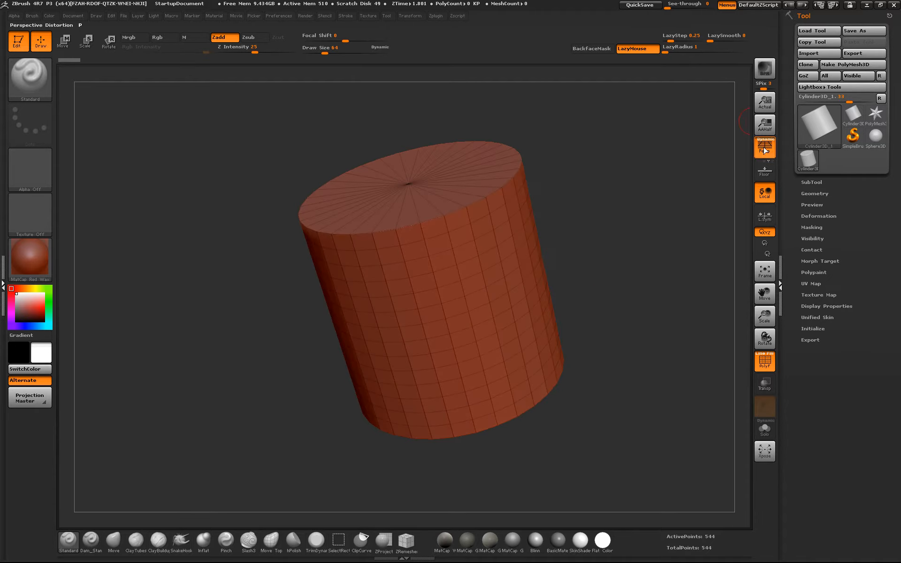
click(815, 328)
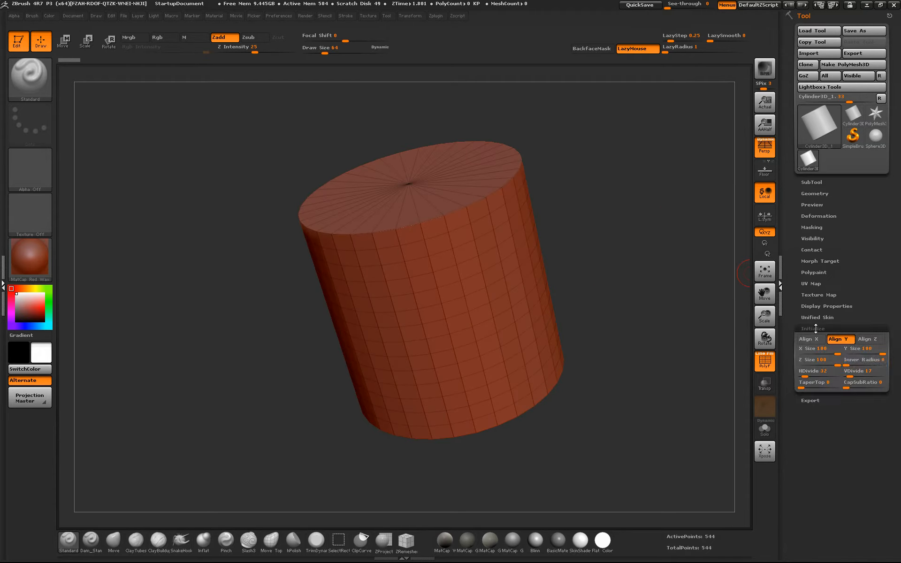
click(803, 375)
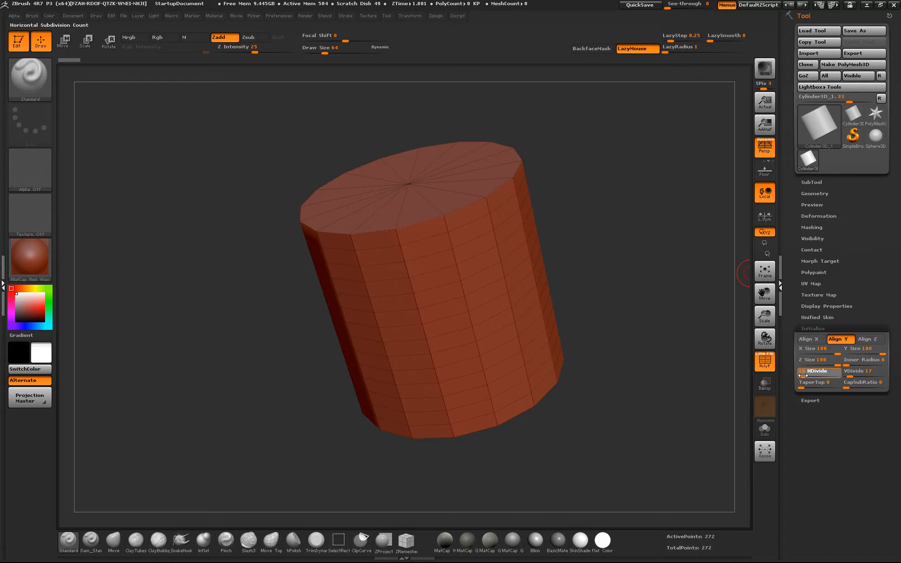
mouse_move(802, 375)
mouse_down()
mouse_move(847, 375)
mouse_move(800, 362)
mouse_up()
Step: Check the cylinder against the worm photo by making the window see-through, and return See-through to 0
key(alt+Tab)
key(alt+Tab)
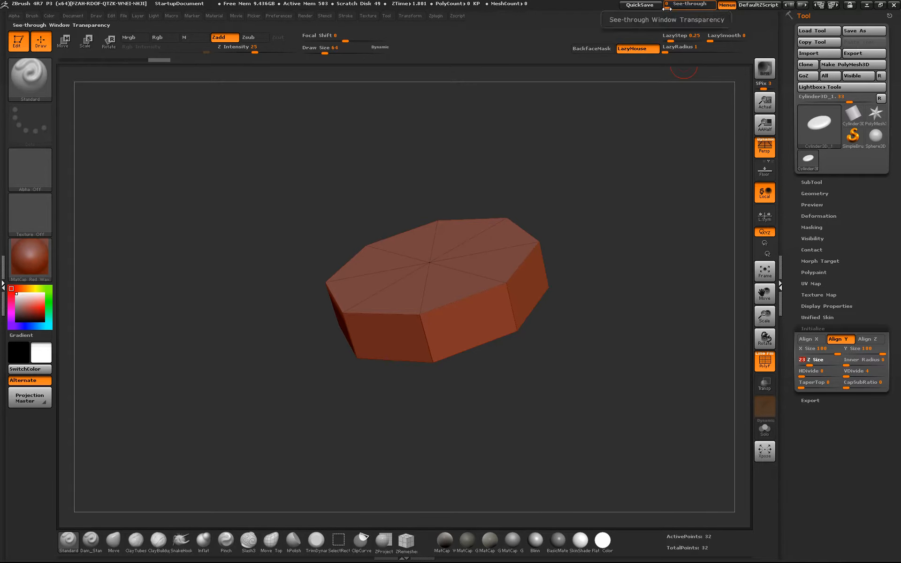
mouse_move(665, 9)
mouse_down()
mouse_move(688, 3)
mouse_move(666, 6)
mouse_move(681, 3)
mouse_up()
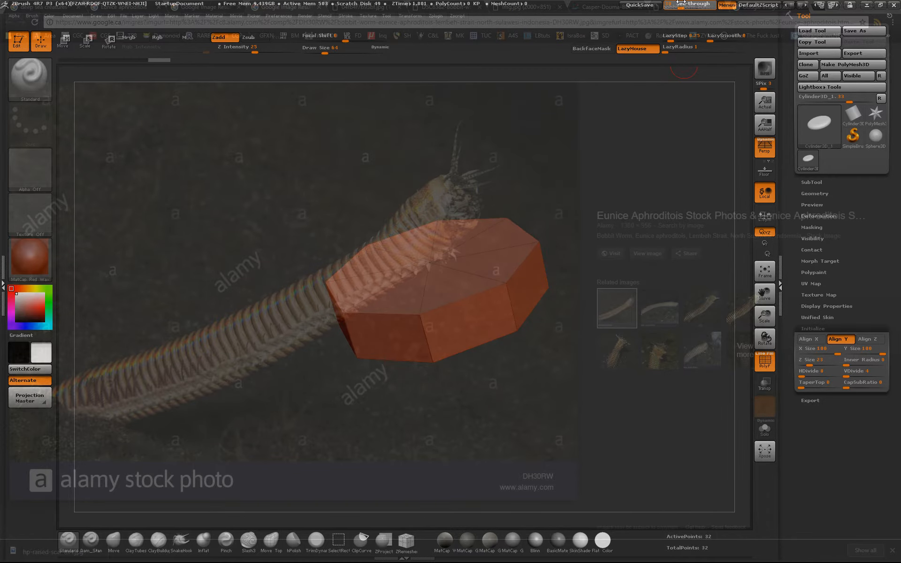
drag(681, 2, 666, 3)
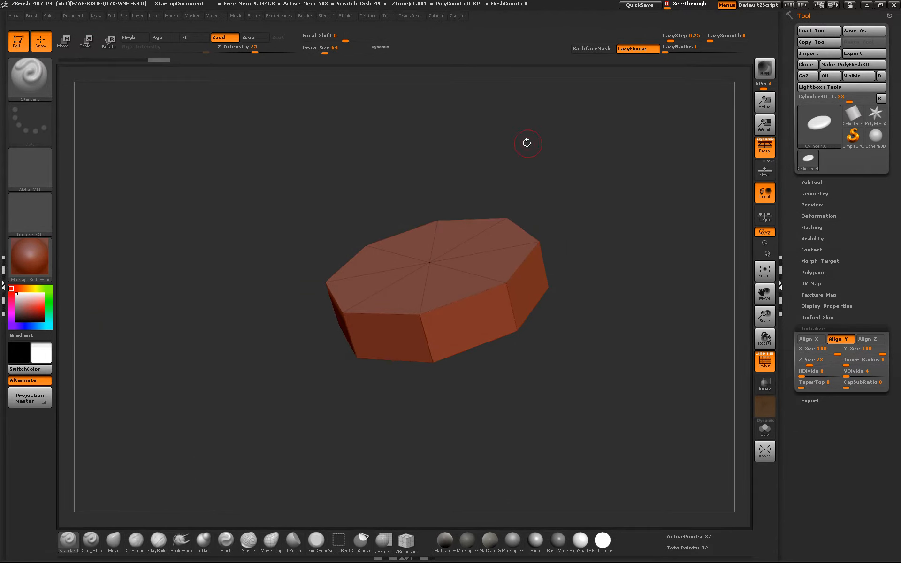
Step: Toggle the floor grid and perspective distortion to compare how the cylinder displays, and inspect it from several angles
click(765, 170)
drag(584, 131, 665, 457)
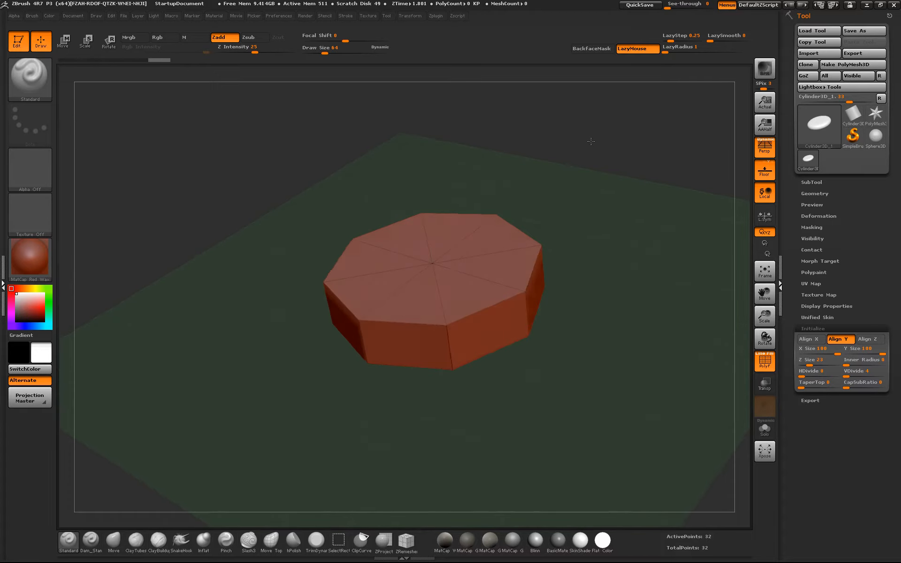
click(768, 152)
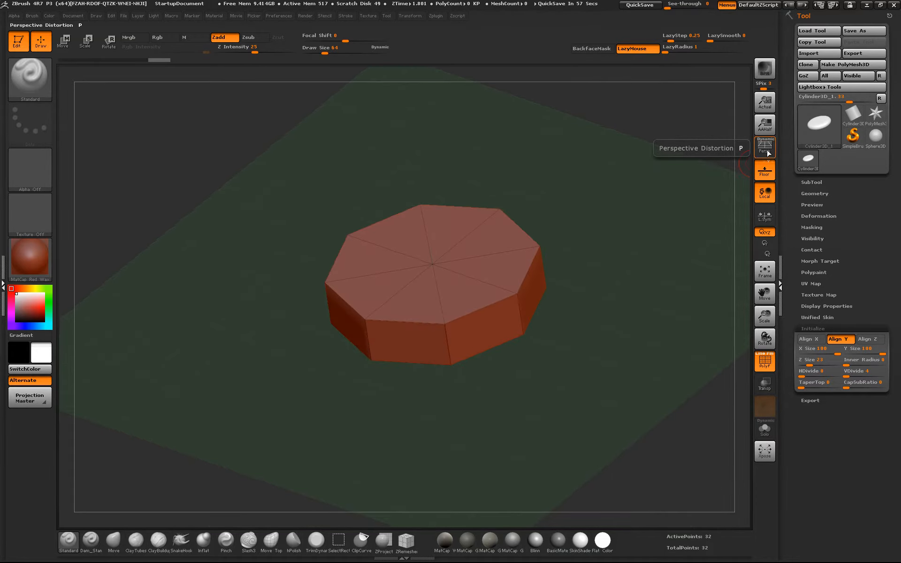
key(p)
key(shift+p)
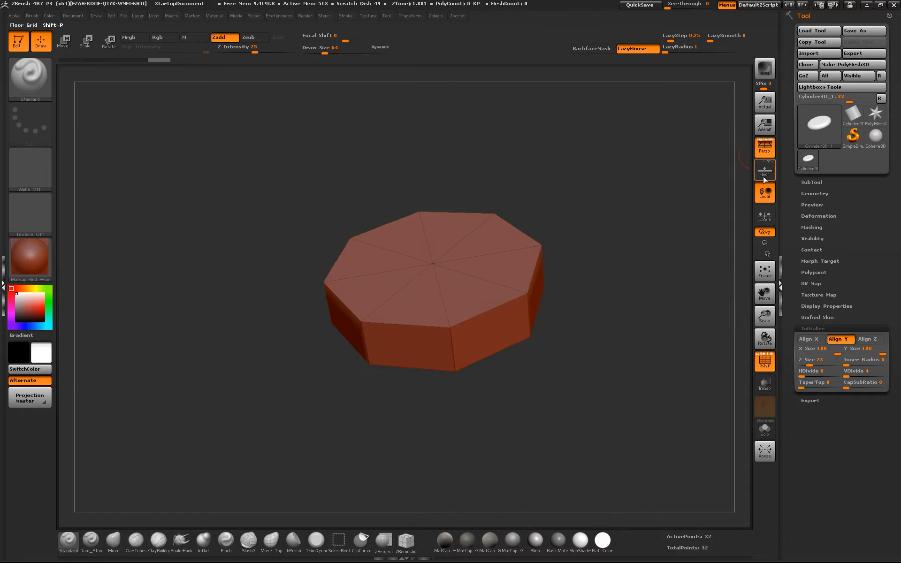
drag(694, 174, 533, 222)
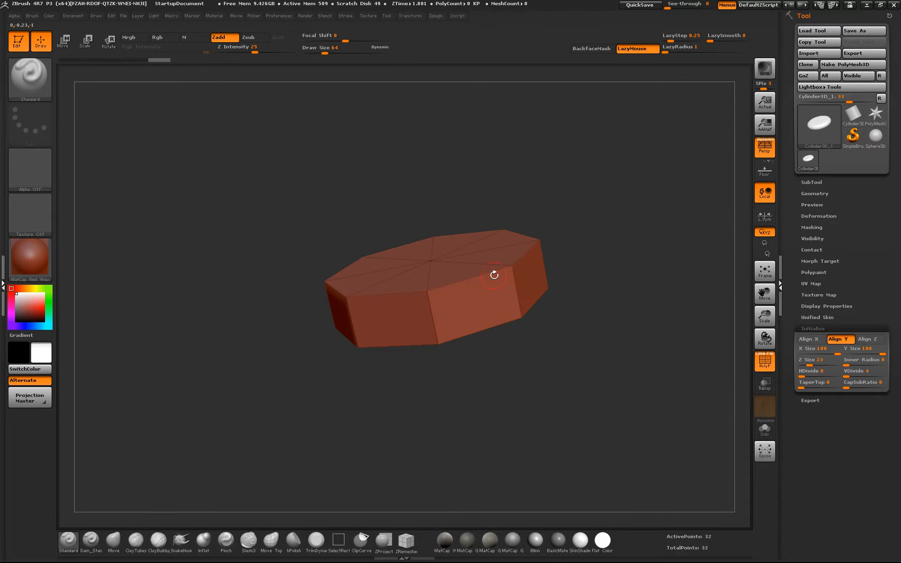
drag(536, 336, 511, 345)
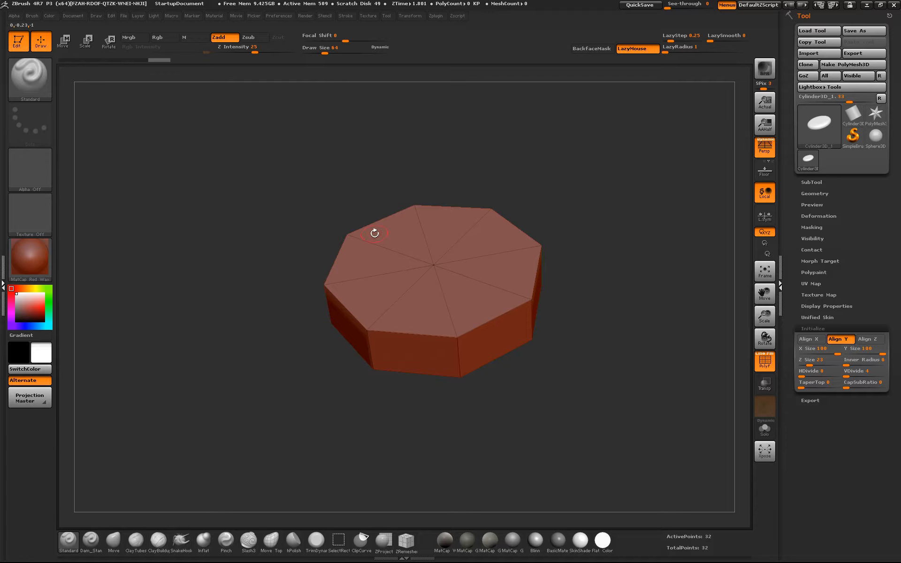
drag(545, 324, 582, 245)
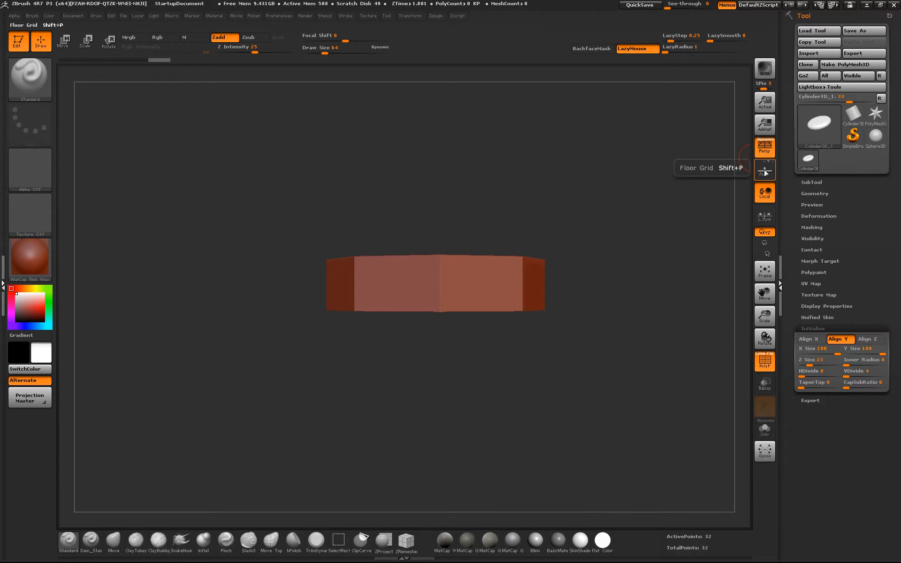
Step: Show the floor grid beneath the cylinder and close the stray Mail window
click(765, 173)
drag(638, 225, 517, 262)
click(517, 279)
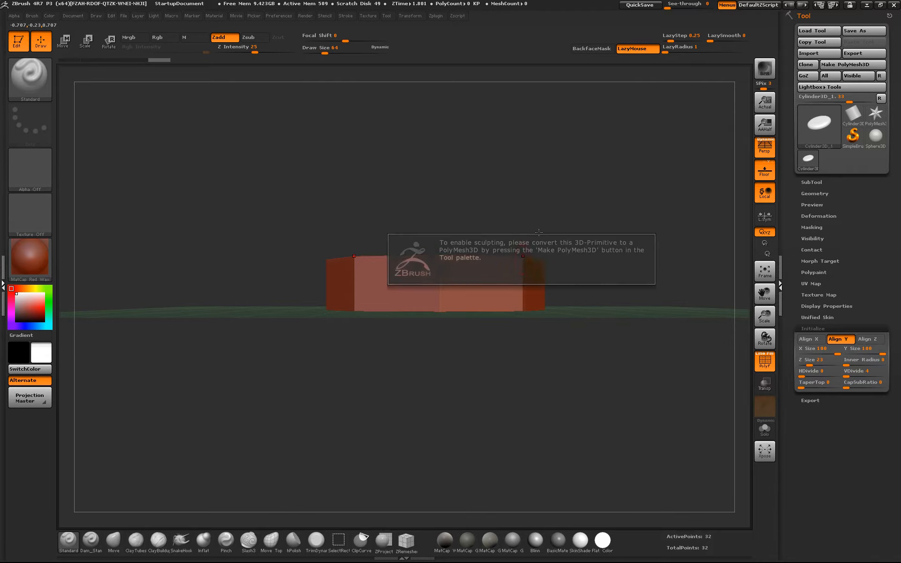
mouse_move(537, 227)
mouse_down()
mouse_move(651, 215)
mouse_move(648, 227)
mouse_move(628, 219)
mouse_up()
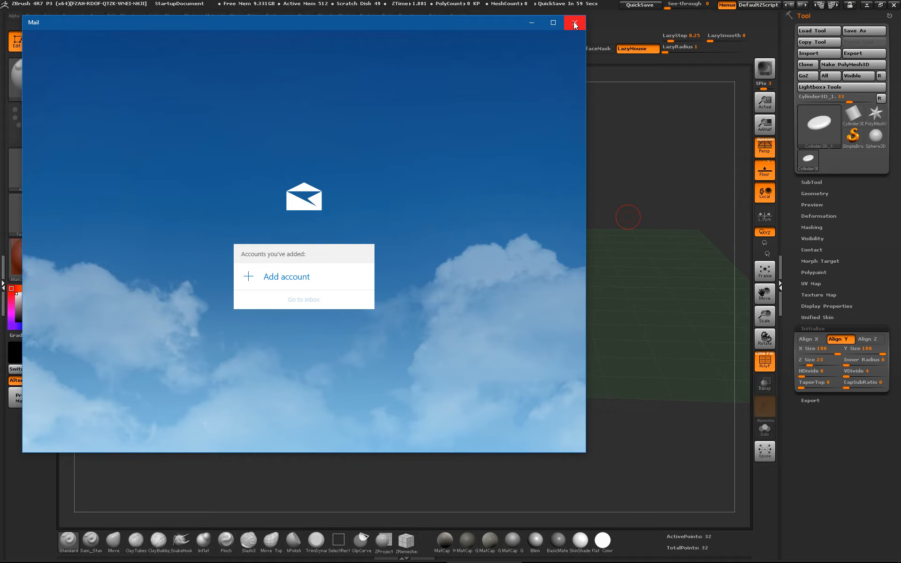
click(574, 24)
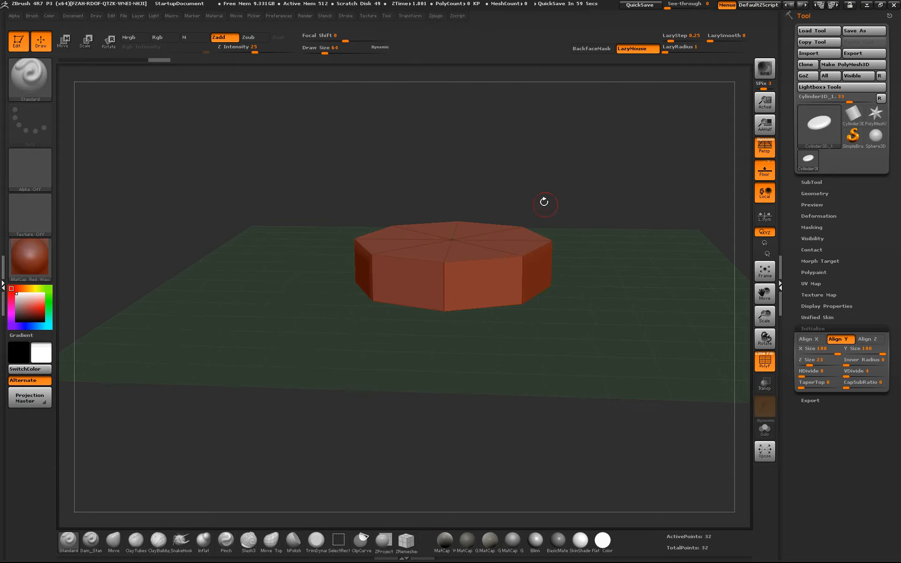
drag(598, 228, 624, 292)
drag(585, 336, 676, 189)
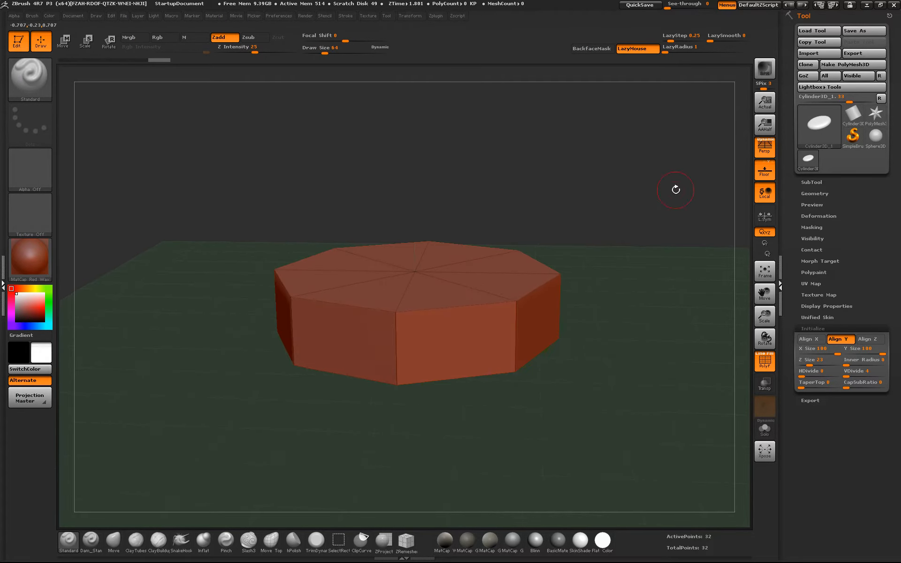
Step: Set See-through to 35 and view the cylinder's cap over the bobbit worm photo
drag(673, 4, 685, 4)
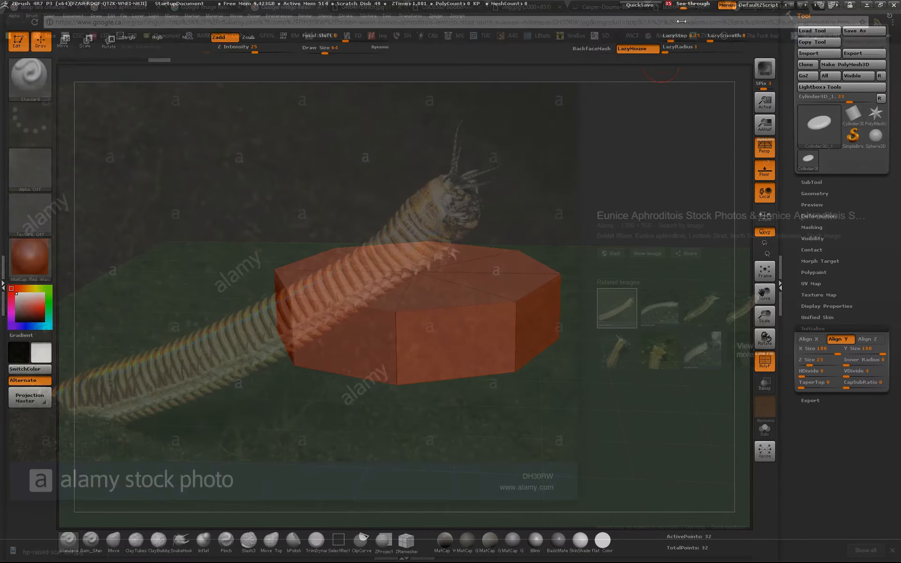
mouse_move(685, 256)
mouse_down()
mouse_move(635, 297)
mouse_move(643, 307)
mouse_move(585, 336)
mouse_move(573, 308)
mouse_move(582, 308)
mouse_up()
Step: Switch to the Move brush with a Draw Size of 158 and set See-through to 0
key(s)
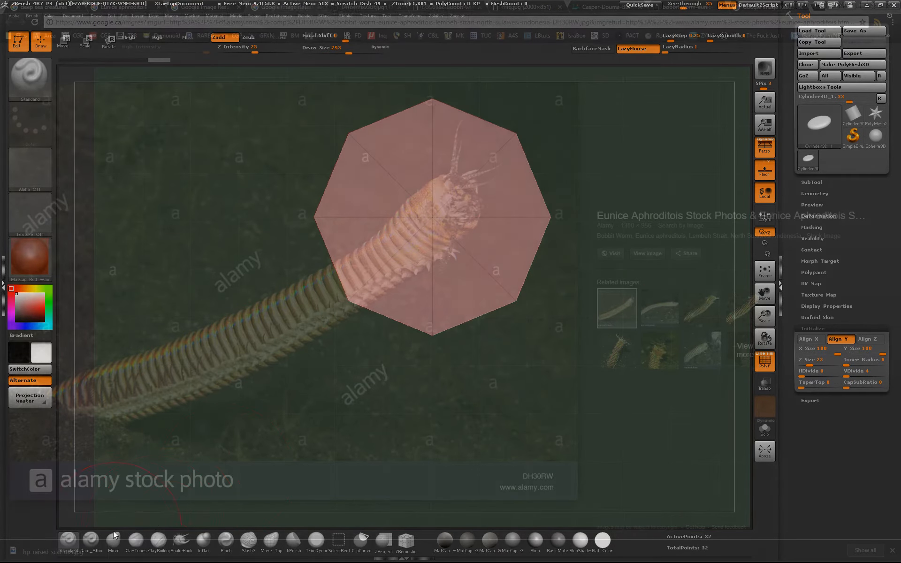
click(113, 540)
drag(516, 306, 509, 299)
right_drag(510, 298, 516, 301)
key(s)
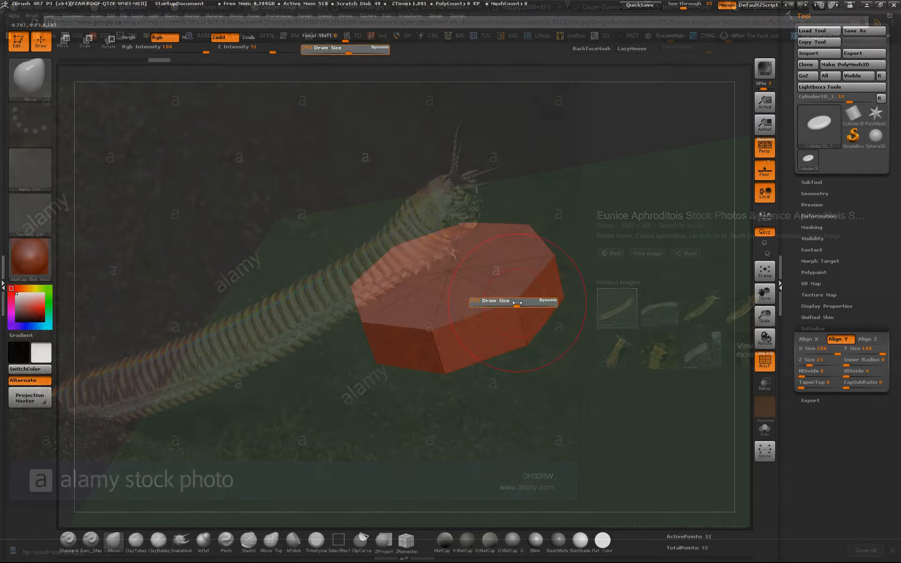
drag(516, 303, 503, 304)
shift+right_drag(526, 328, 517, 321)
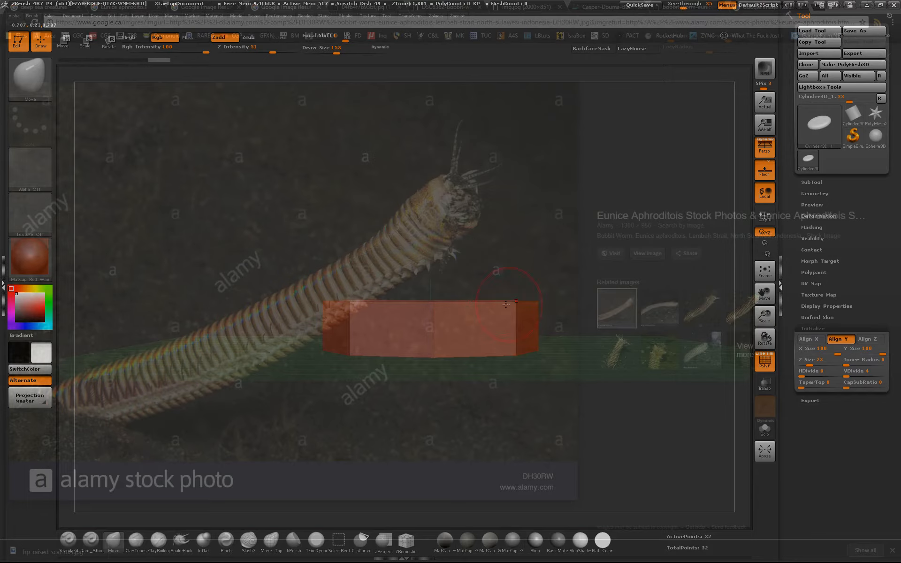
drag(683, 6, 663, 6)
Step: Add Y symmetry to the cylinder primitive and try to move one of its side corners with the Move brush
right_drag(539, 313, 545, 371)
alt+right_drag(607, 268, 598, 305)
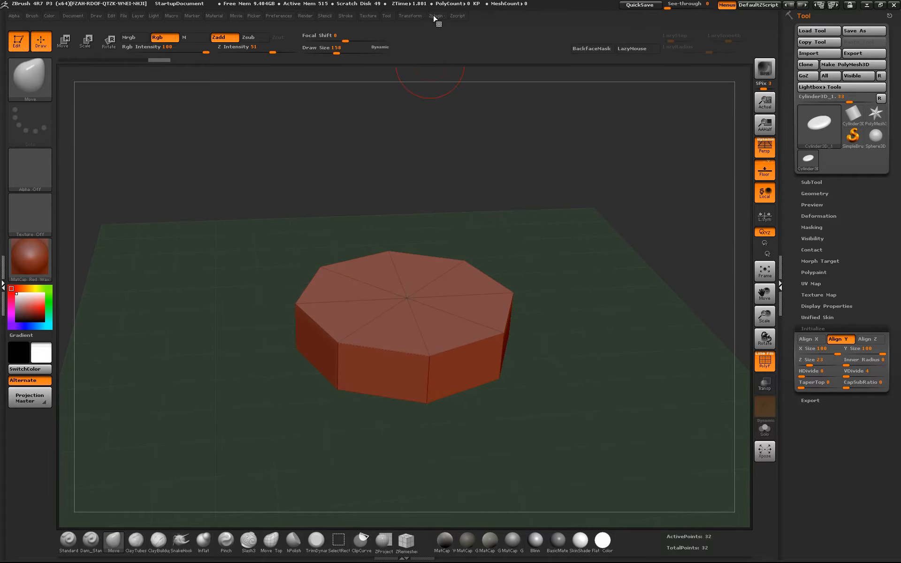
click(410, 15)
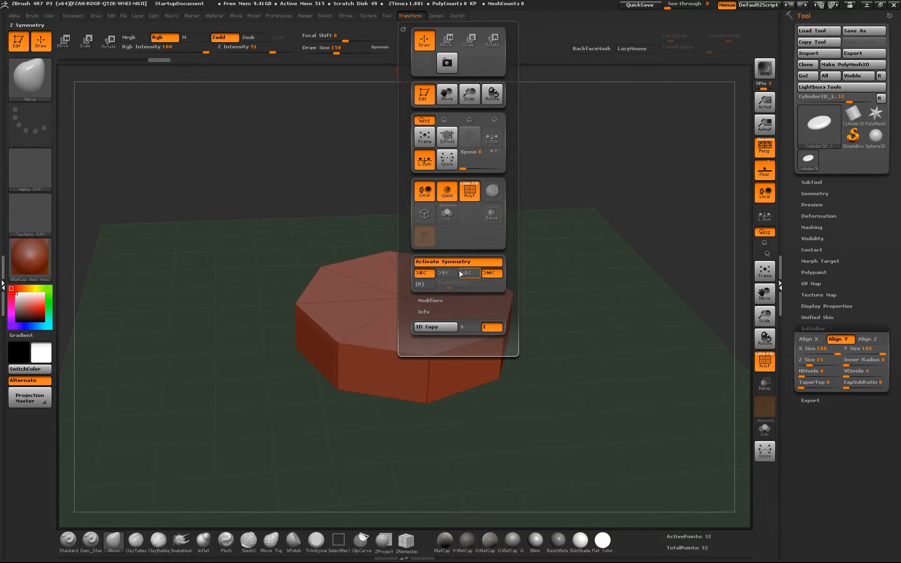
click(444, 278)
right_drag(481, 418, 483, 388)
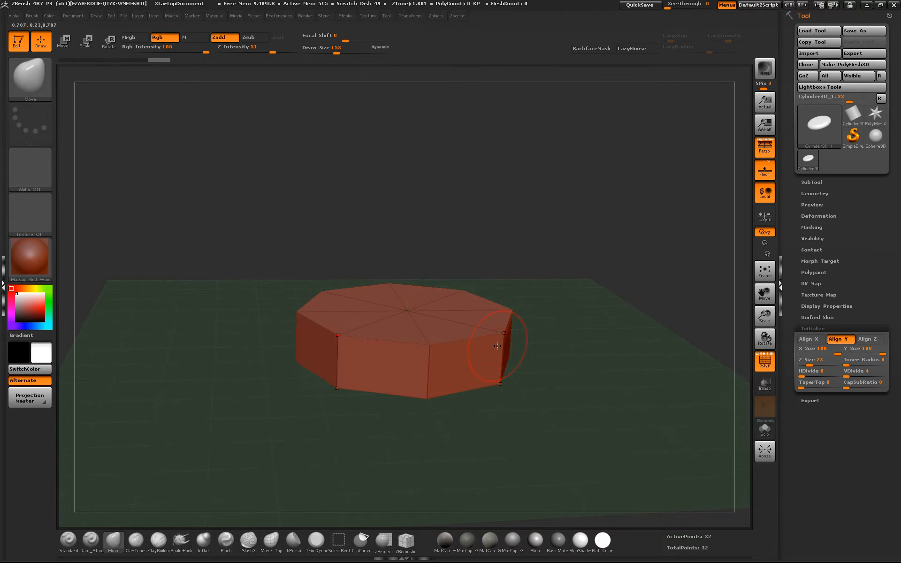
click(497, 345)
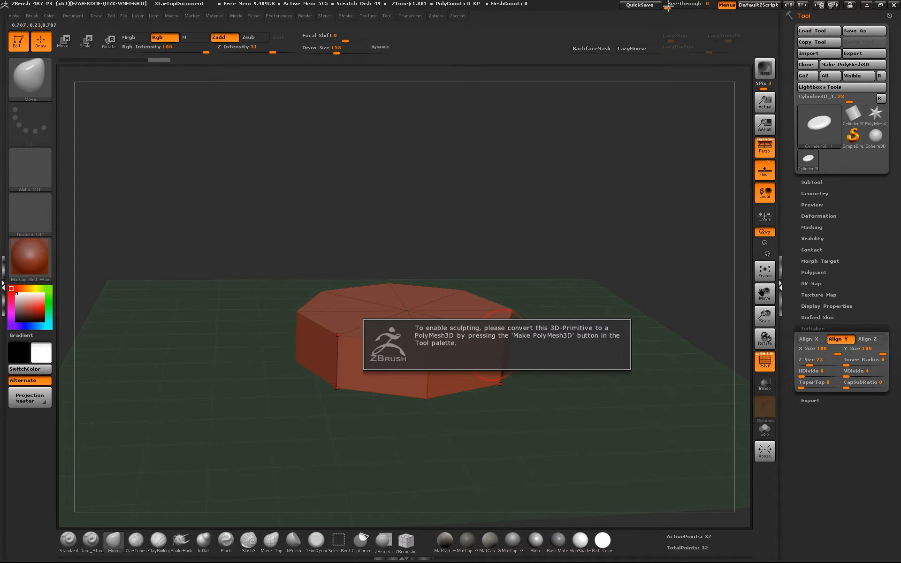
Step: Convert the cylinder primitive into an editable PolyMesh3D
mouse_move(667, 7)
mouse_down()
mouse_move(698, 8)
mouse_move(667, 6)
mouse_up()
drag(561, 195, 560, 341)
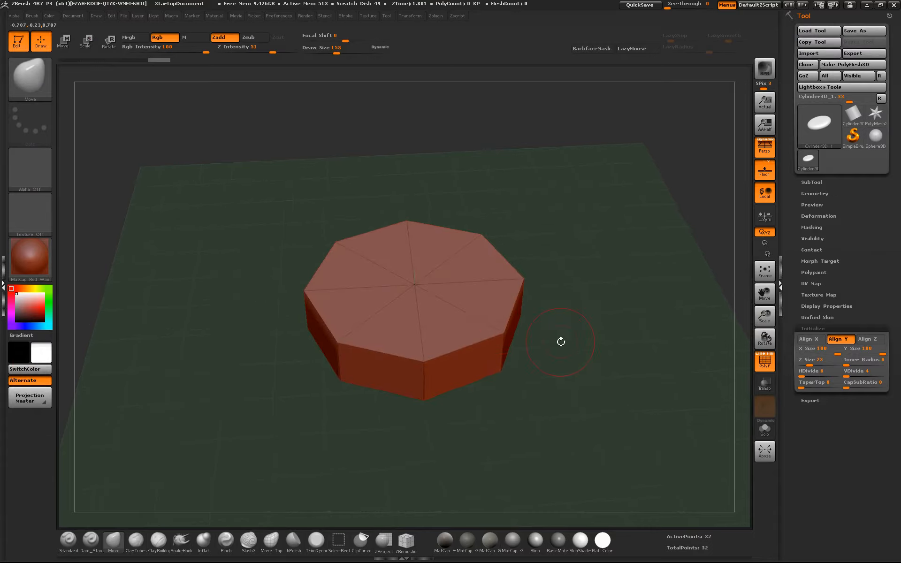
click(855, 65)
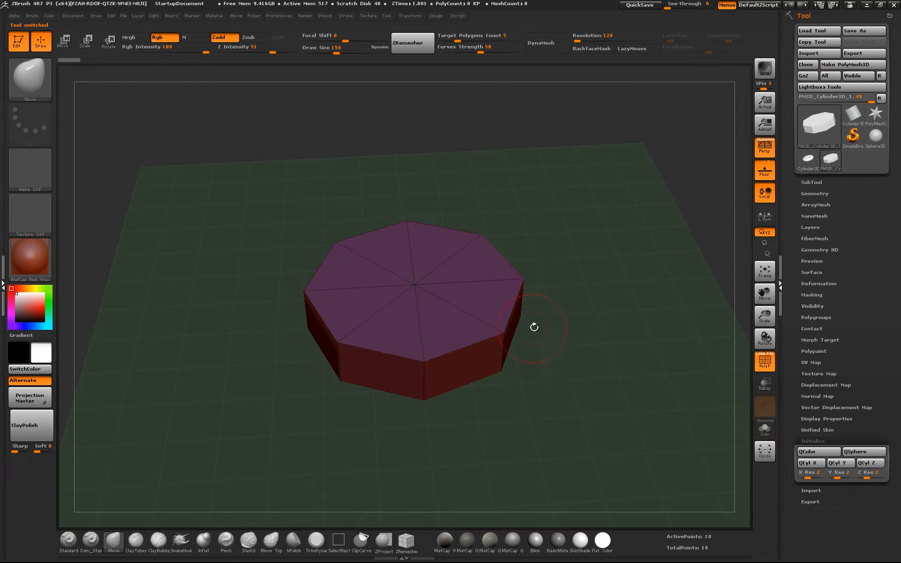
Step: Turn on Y symmetry in addition to X for the polymesh cylinder and check it from the side
mouse_move(543, 352)
mouse_down()
mouse_move(502, 338)
mouse_move(551, 355)
mouse_move(533, 378)
mouse_move(534, 346)
mouse_move(550, 331)
mouse_move(428, 335)
mouse_move(393, 324)
mouse_move(401, 317)
mouse_up()
key(x)
key(ctrl+z)
drag(443, 369, 521, 381)
click(410, 15)
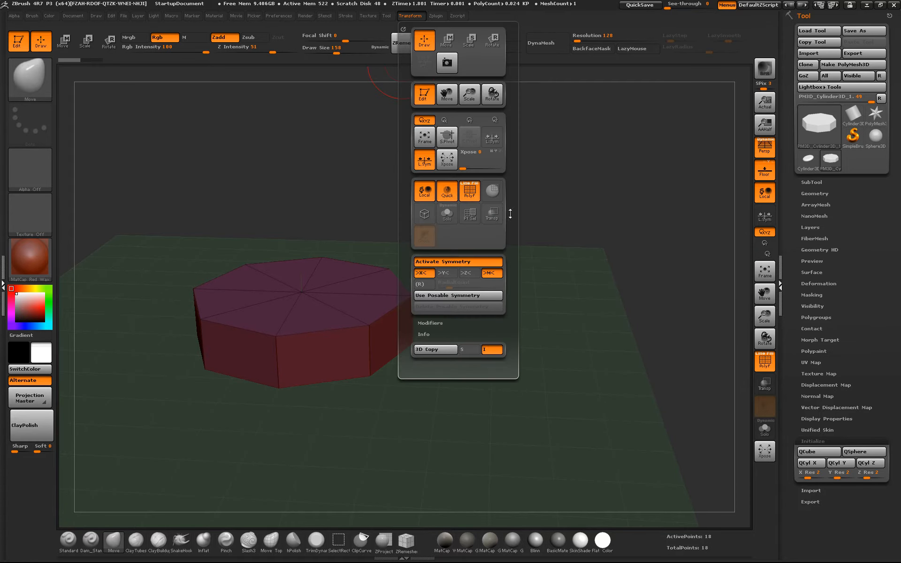
click(447, 276)
alt+drag(369, 218, 460, 231)
shift+drag(475, 407, 483, 445)
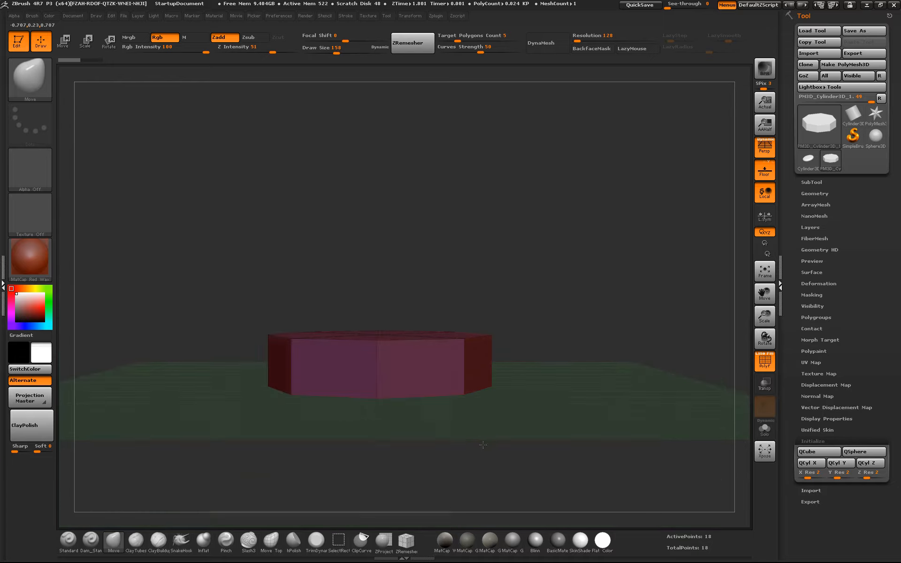
Step: Set See-through to 33 and turn off perspective distortion to view the cylinder flat over the worm photo
drag(542, 364, 611, 281)
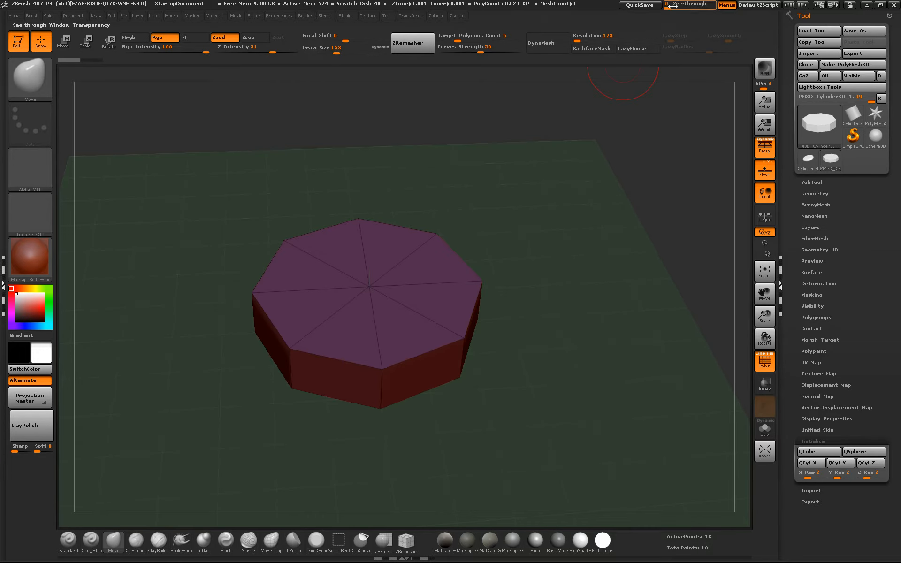
drag(670, 6, 683, 9)
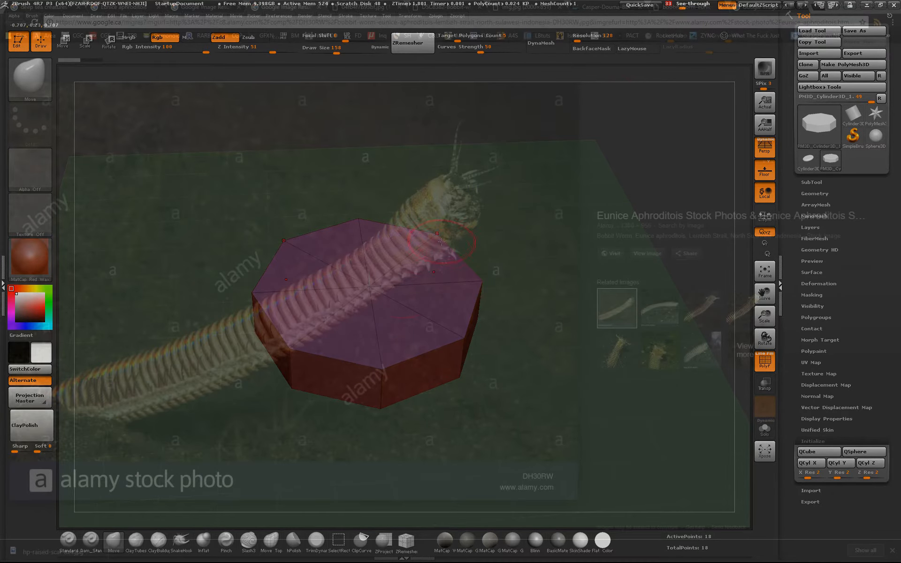
mouse_move(419, 302)
mouse_down()
mouse_move(457, 344)
mouse_move(378, 386)
mouse_move(391, 340)
mouse_up()
mouse_move(487, 339)
shift+mouse_down()
mouse_move(470, 355)
mouse_move(455, 328)
shift+mouse_up()
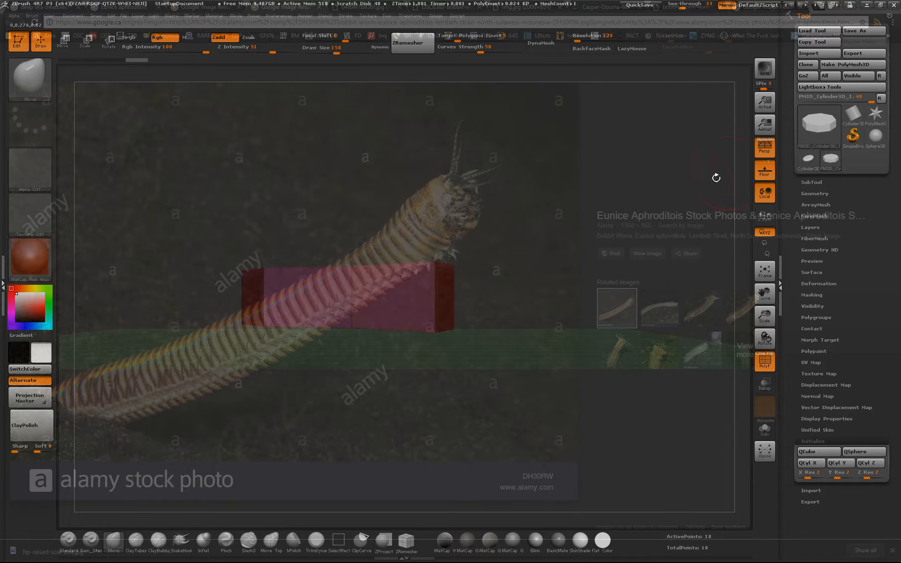
click(764, 146)
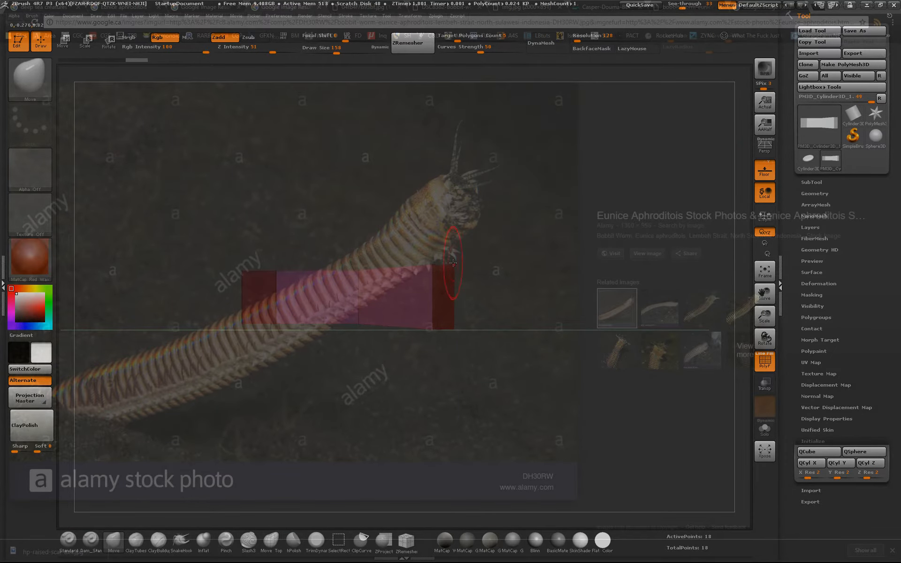
Step: Reshape the cylinder's cap outline by raising the lowest point, spreading the lower corners slightly and pulling the upper corners inward
drag(451, 270, 545, 304)
drag(552, 316, 655, 377)
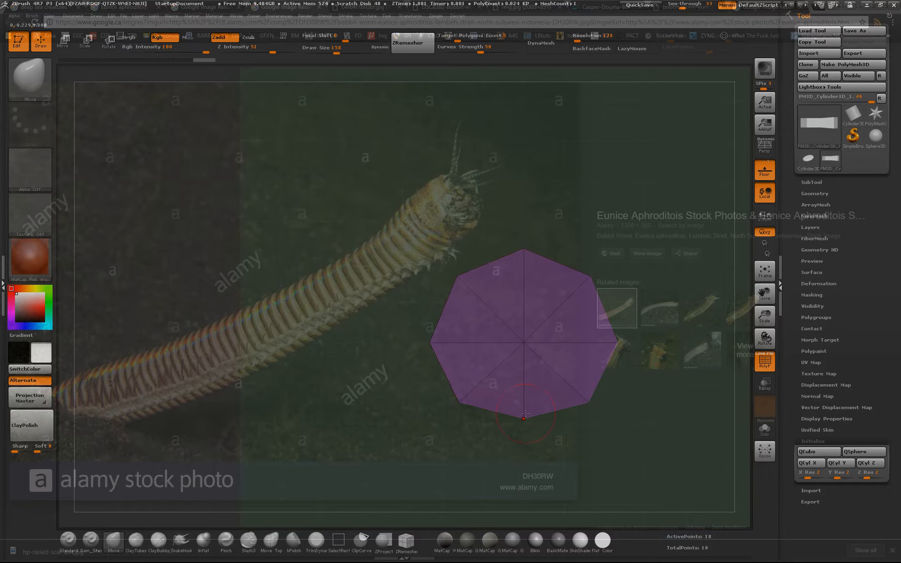
drag(524, 415, 524, 406)
drag(458, 403, 451, 401)
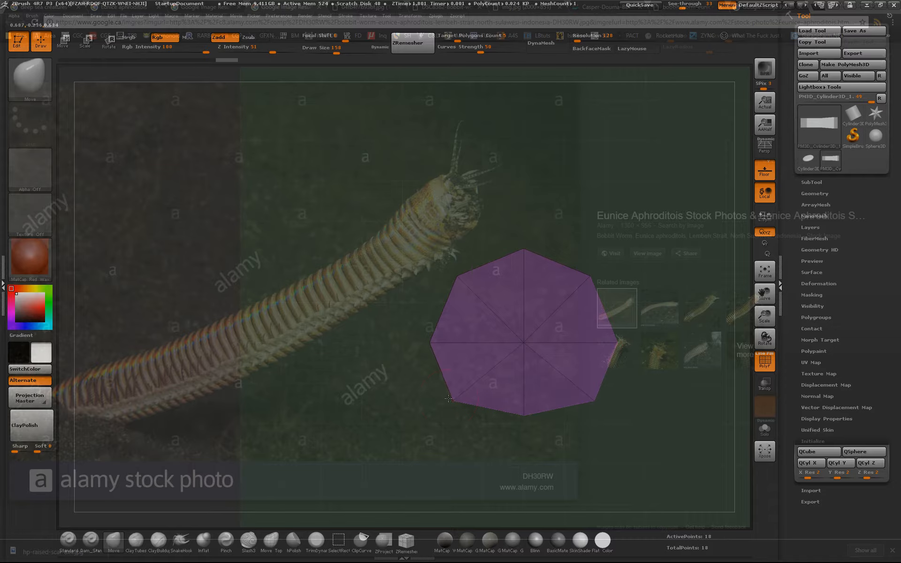
drag(469, 281, 477, 290)
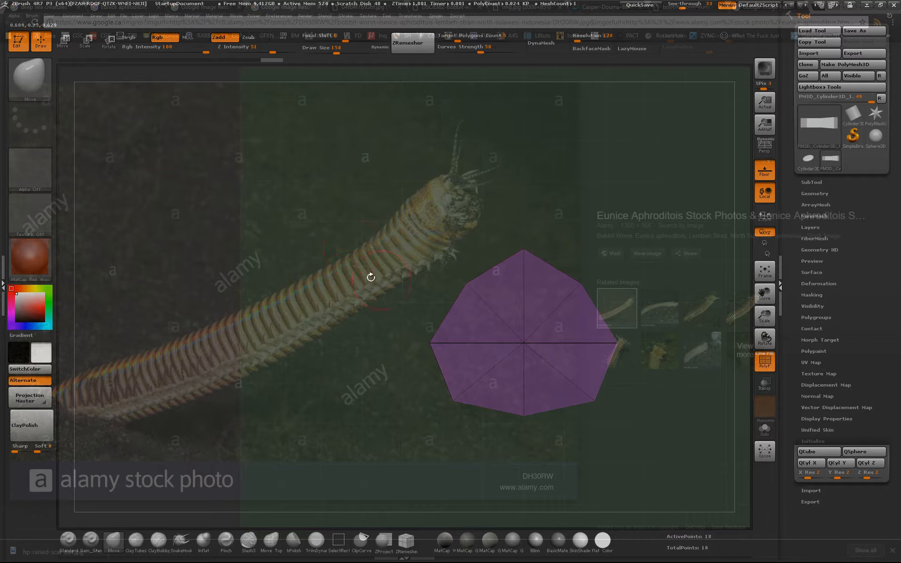
Step: Subdivide the reshaped segment twice to preview its smoothed form, and undo the subdivisions
key(ctrl)
key(ctrl+d)
key(ctrl+d)
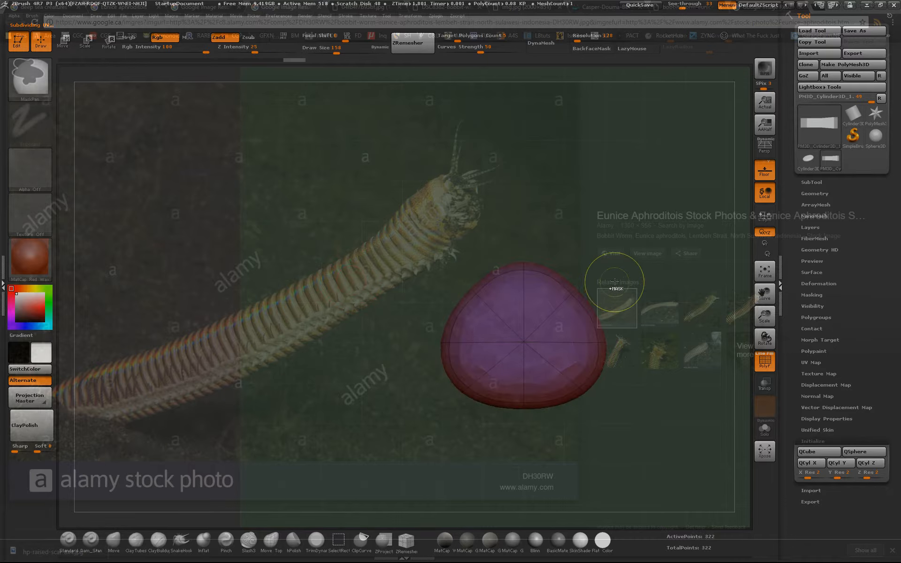
mouse_move(611, 287)
mouse_down()
mouse_move(657, 307)
mouse_move(584, 287)
mouse_move(627, 286)
mouse_up()
key(ctrl+z)
key(ctrl+z)
key(ctrl+z)
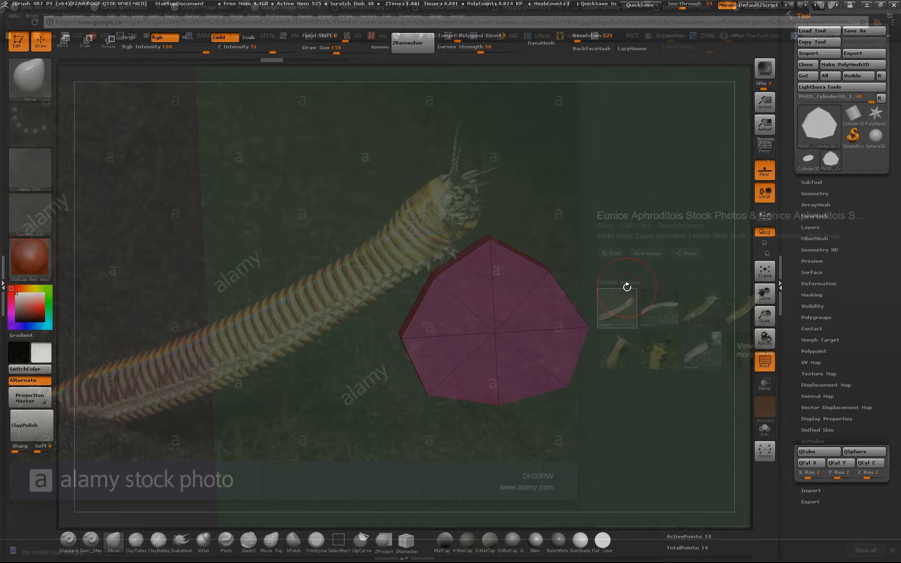
Step: Subdivide the low-poly segment two levels again and view its rounded form from the side
drag(635, 313, 664, 344)
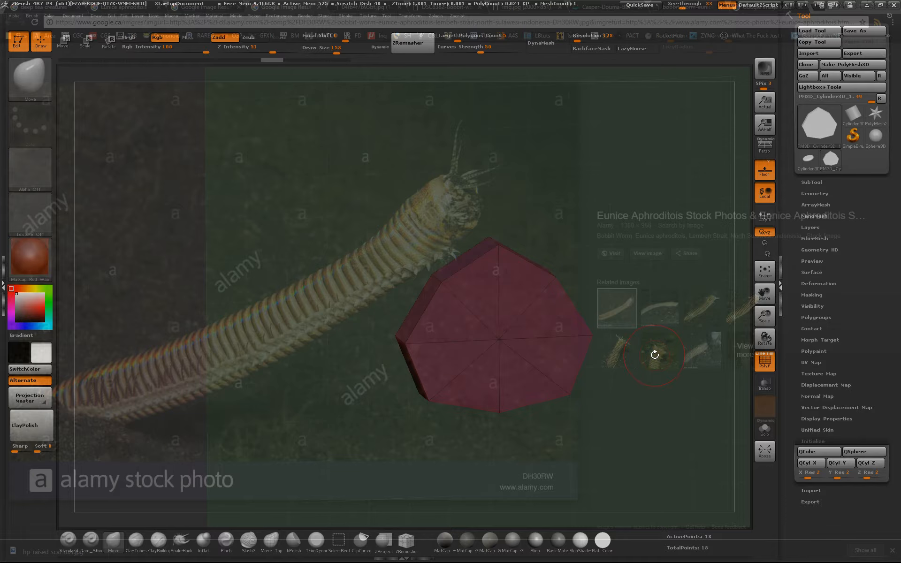
key(ctrl)
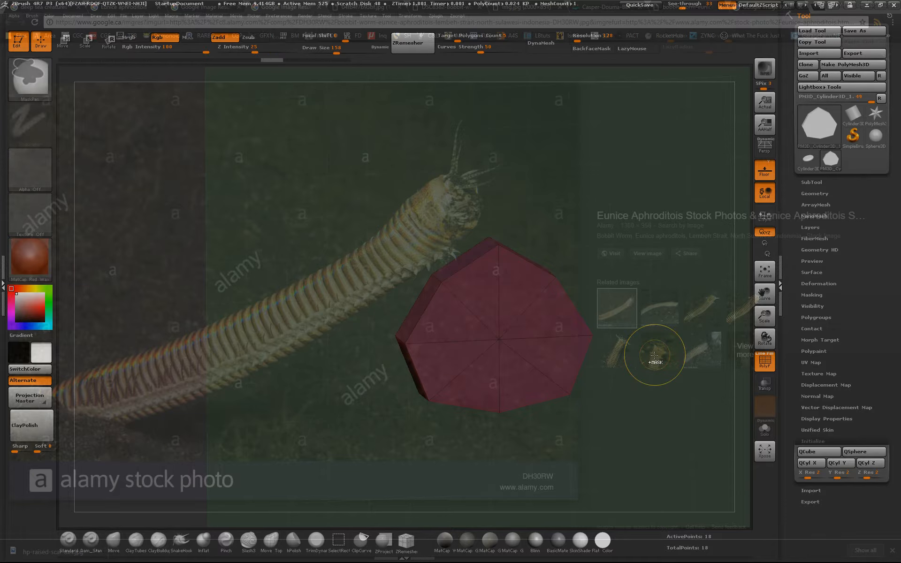
key(ctrl+d)
key(ctrl+d)
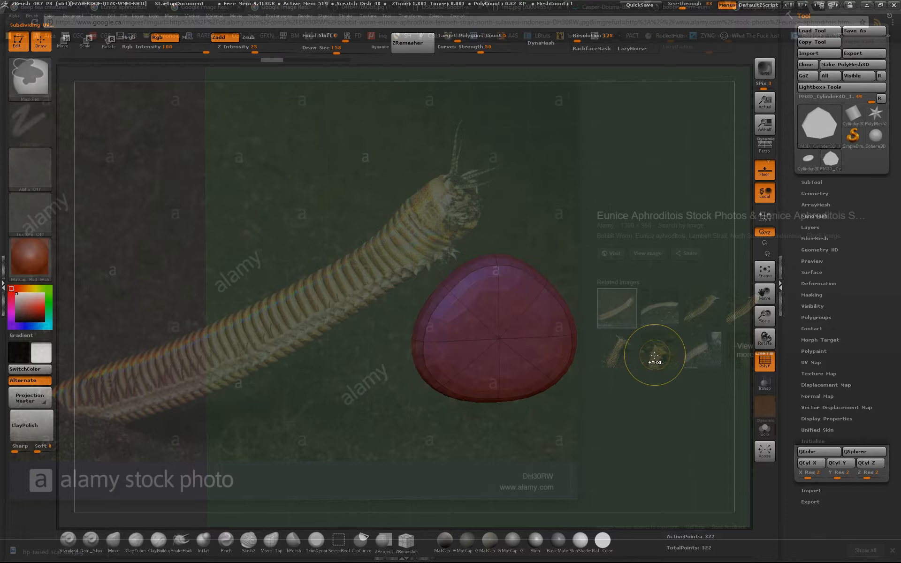
drag(654, 356, 734, 308)
Step: Step between the mesh's subdivision levels, set SDiv to 1 and delete the higher levels
click(815, 193)
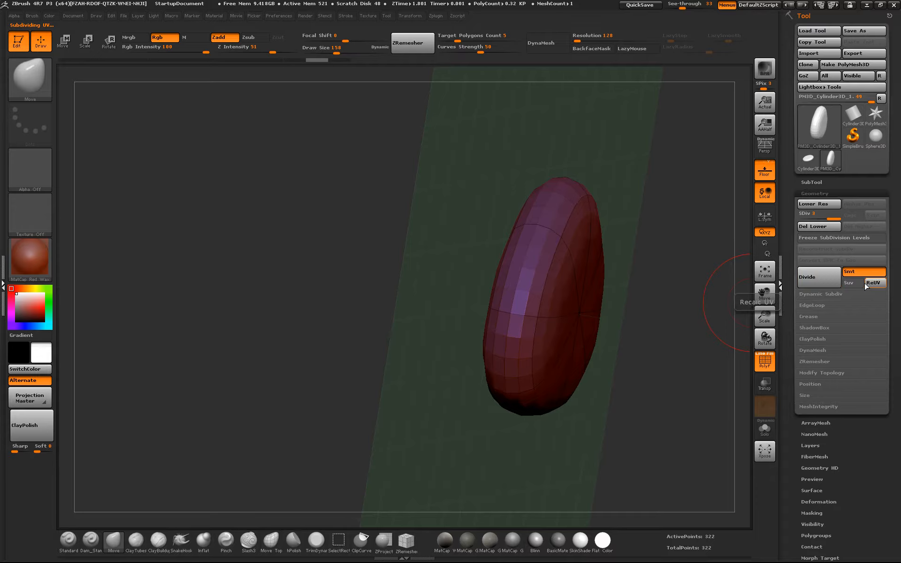
click(808, 204)
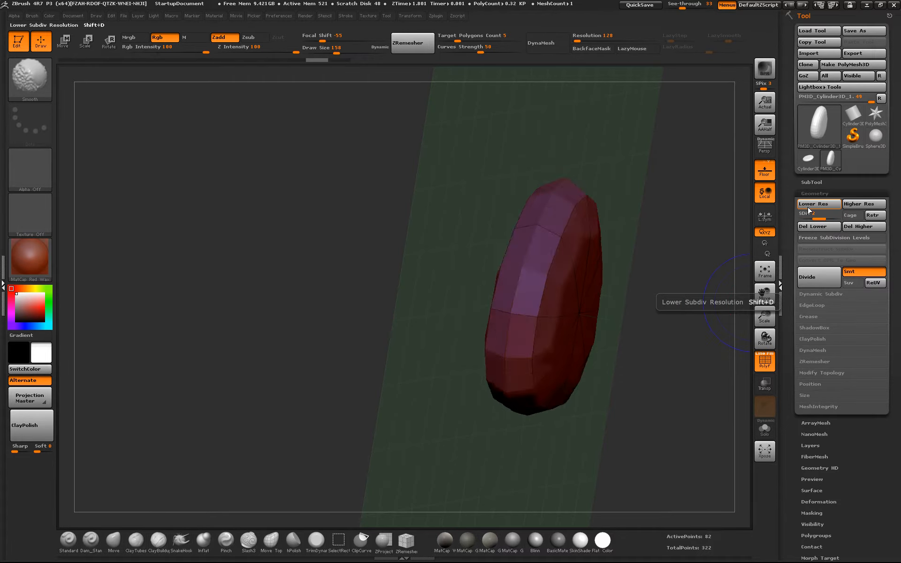
key(d)
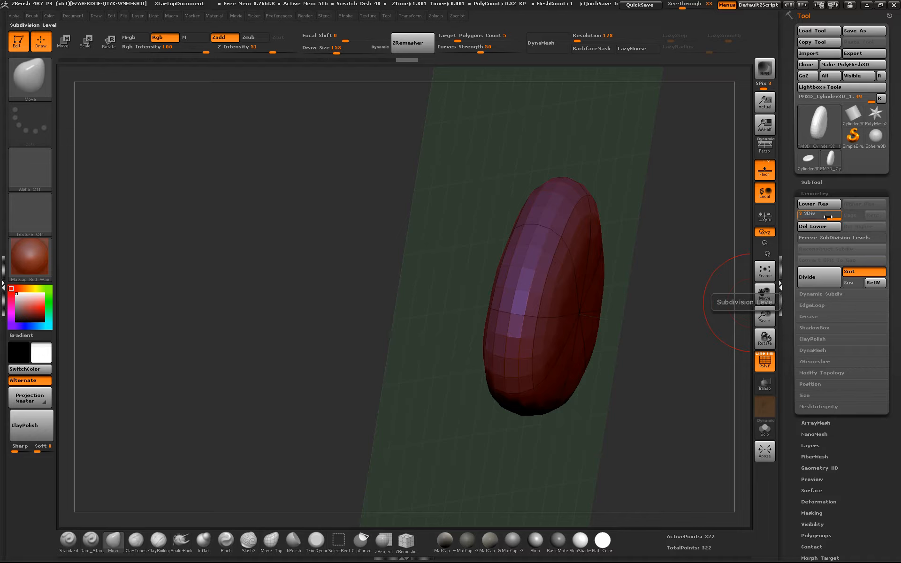
click(803, 218)
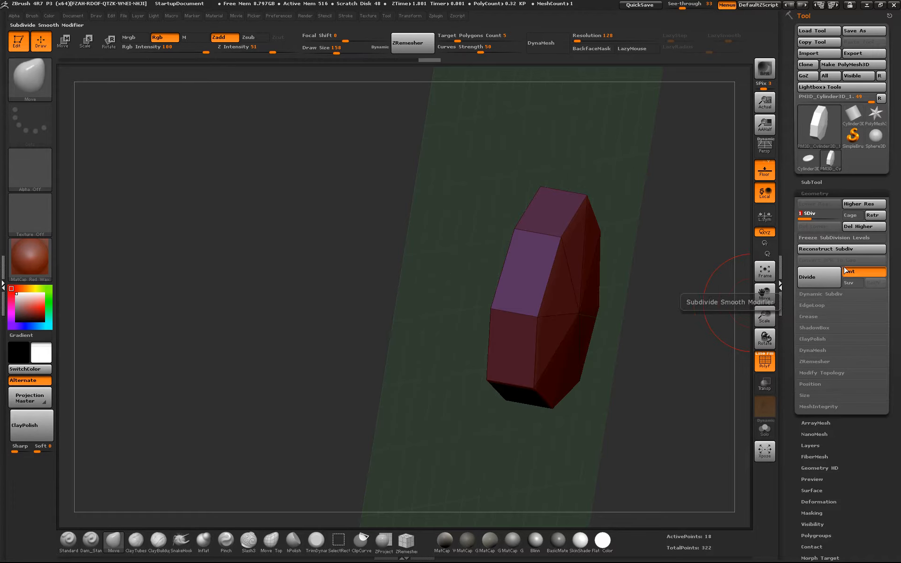
click(853, 227)
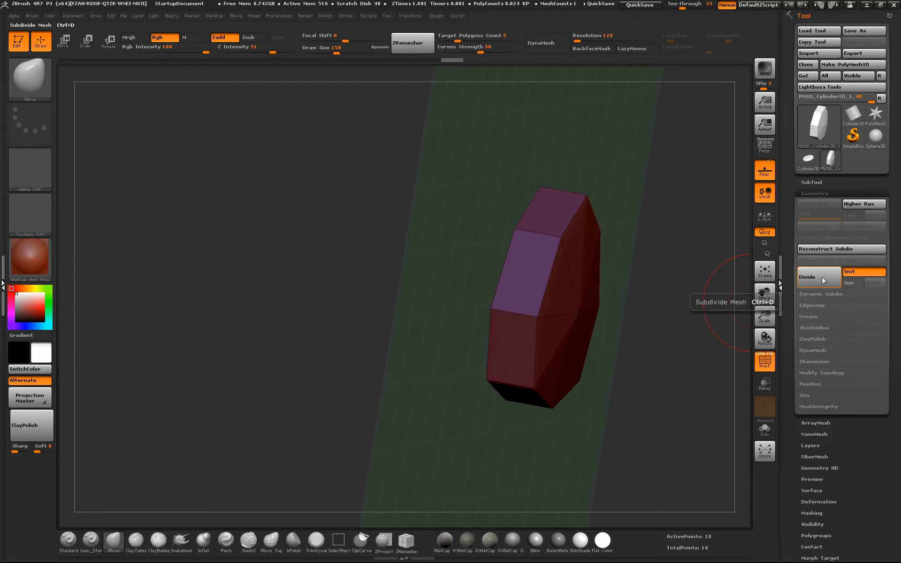
Step: Divide the mesh three times and step down and back up through its subdivision levels
key(ctrl+d)
key(ctrl+d)
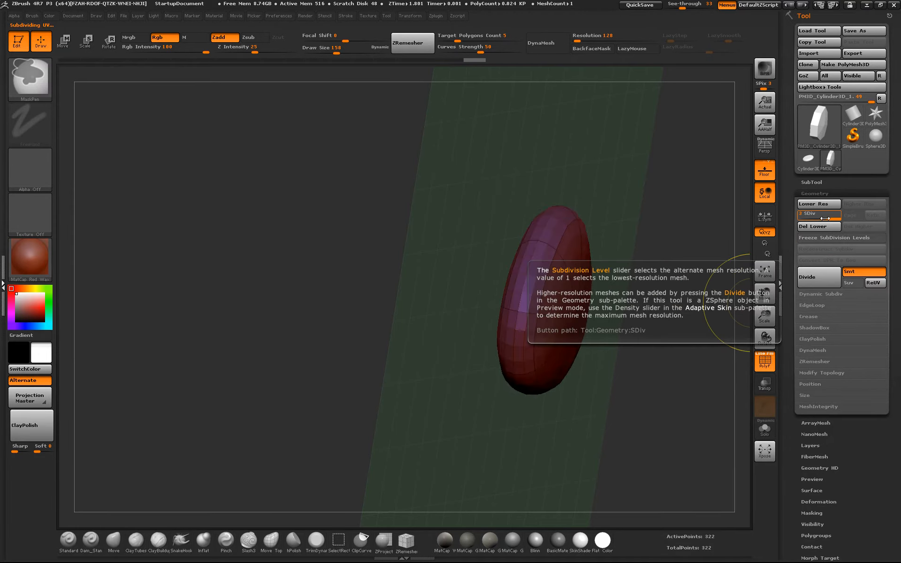
key(ctrl+d)
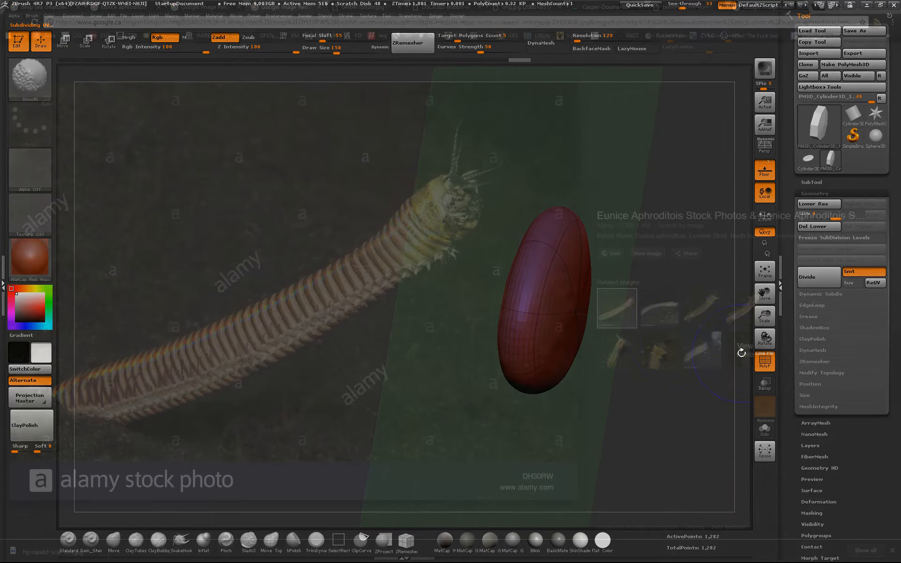
key(shift+d)
key(shift+d)
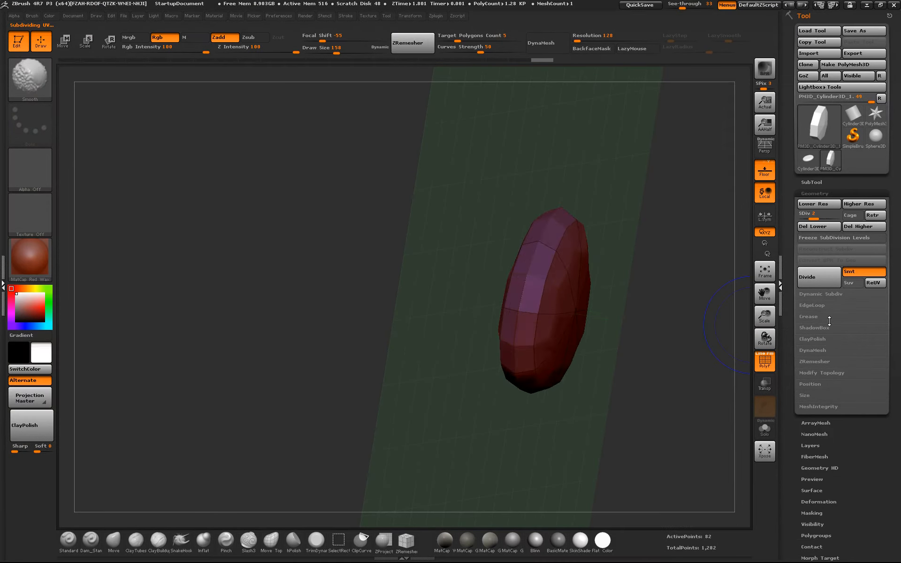
key(shift+d)
key(d)
key(d)
key(d)
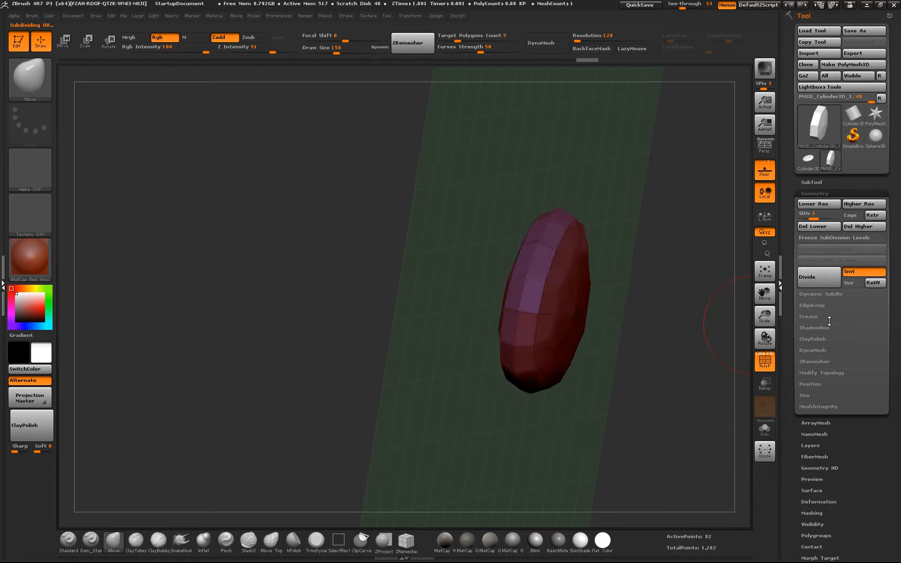
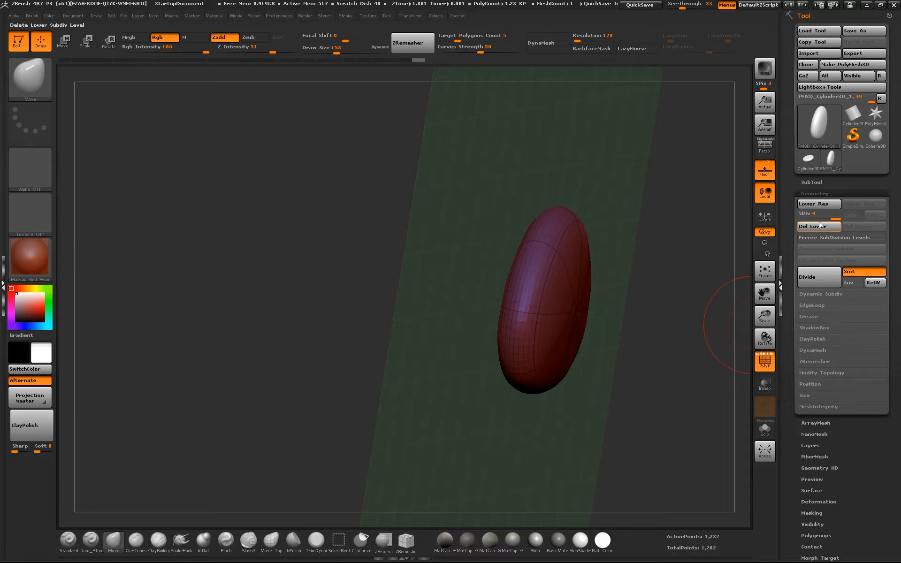
Step: Set SDiv to 1, delete the higher subdivision levels and show the Dynamic Subdiv options
drag(818, 215, 801, 216)
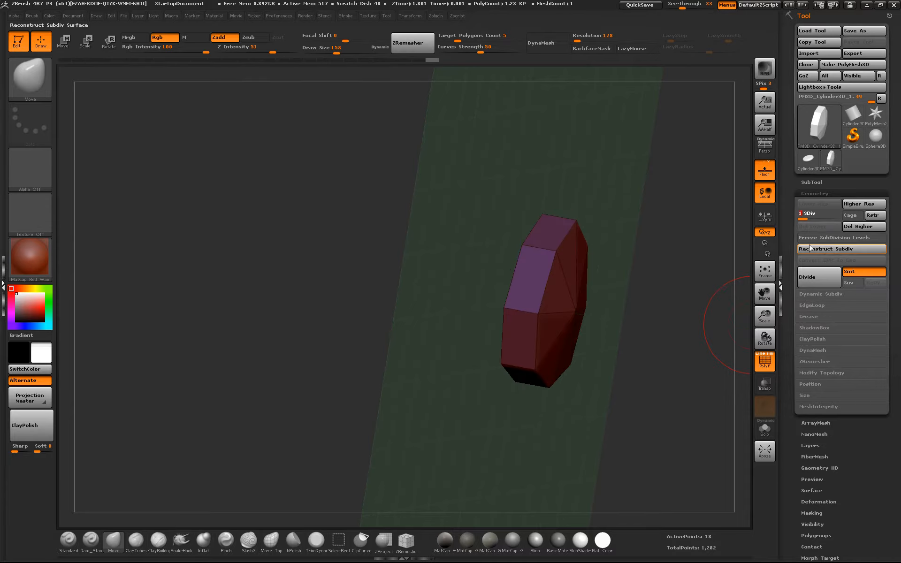
click(818, 294)
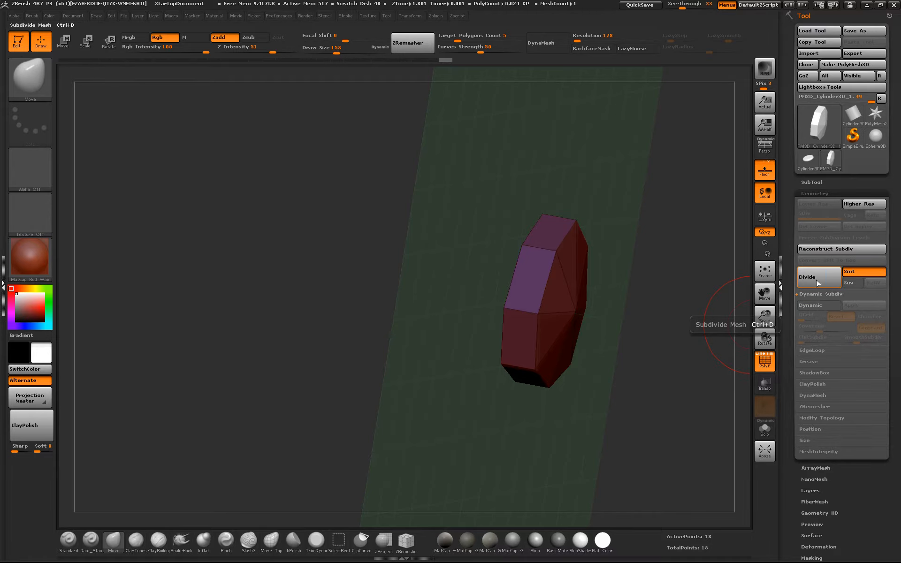
Step: Preview the low-poly segment with Dynamic Subdiv from several angles, turn the preview off and view the faceted form from the side
click(816, 306)
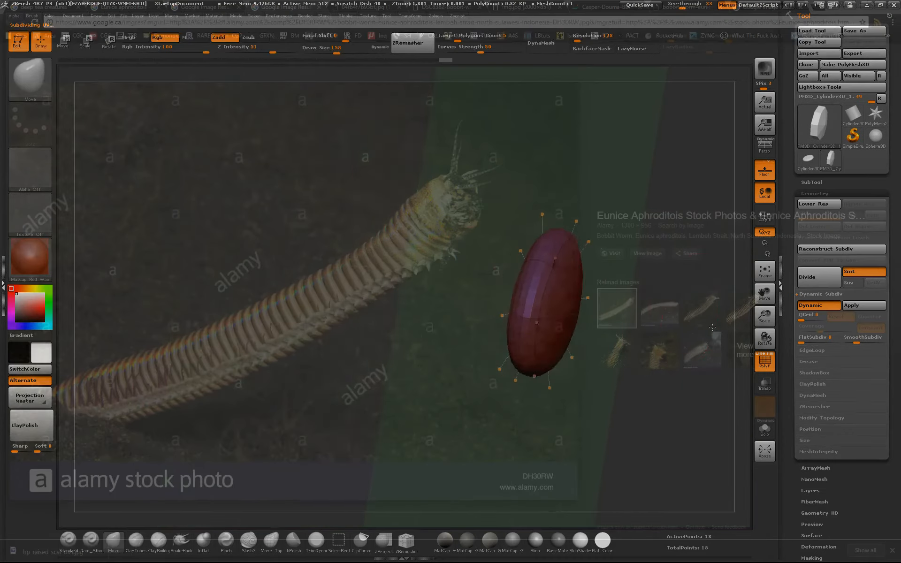
alt+drag(692, 294, 688, 325)
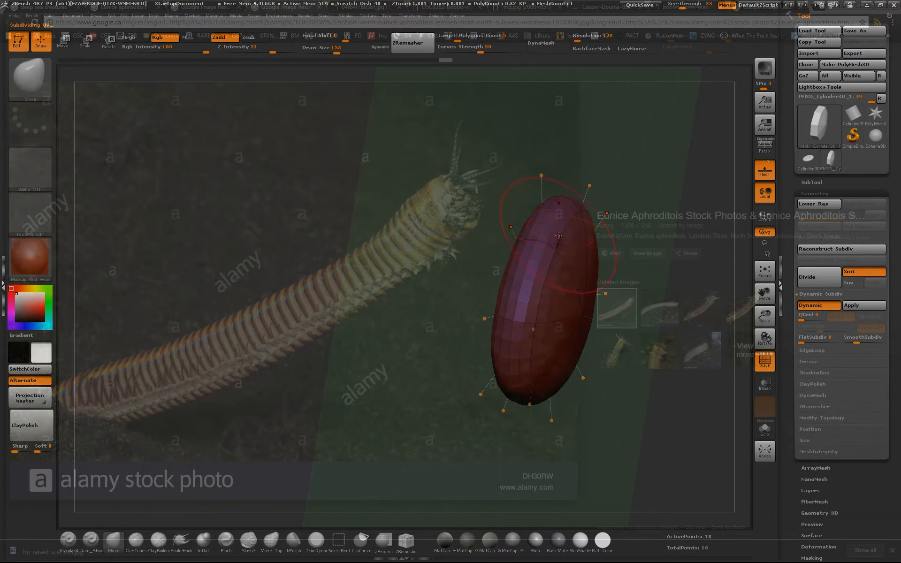
mouse_move(558, 236)
mouse_down()
mouse_move(520, 233)
mouse_move(614, 220)
mouse_move(604, 225)
mouse_up()
key(shift+d)
drag(658, 292, 612, 300)
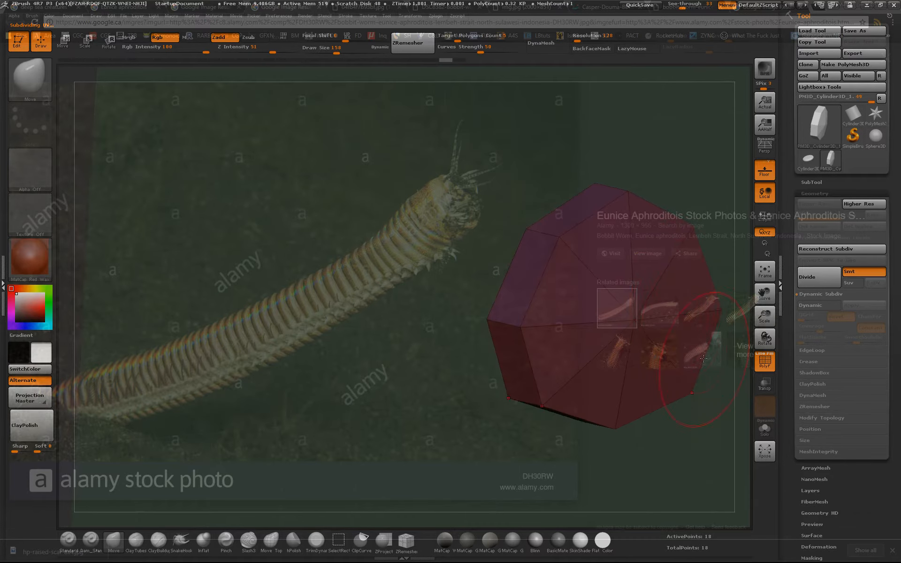
alt+drag(703, 359, 656, 315)
drag(704, 372, 746, 364)
drag(680, 364, 733, 357)
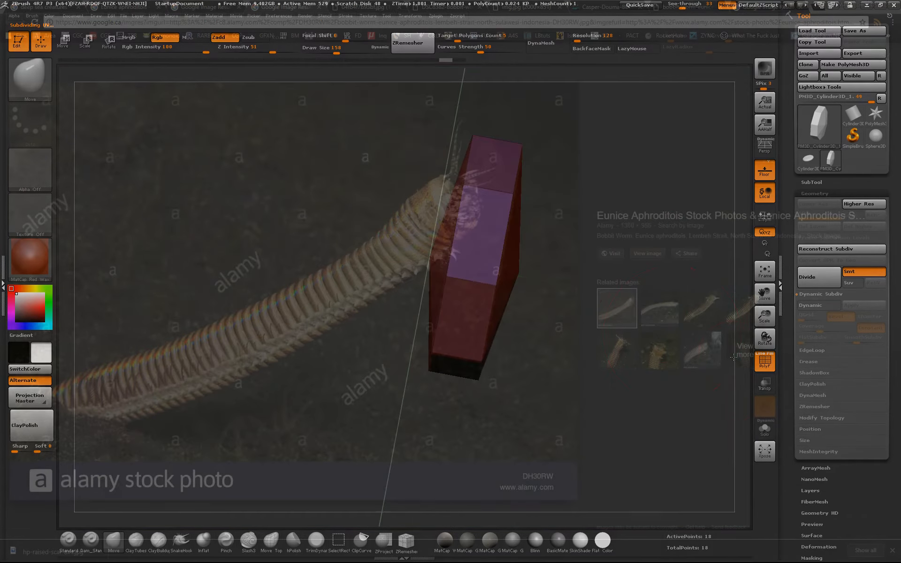
mouse_move(660, 326)
shift+mouse_down()
mouse_move(645, 322)
mouse_move(671, 313)
mouse_move(643, 312)
mouse_move(671, 311)
shift+mouse_up()
Step: Toggle the smoothed preview and undo the recent changes until the segment has its subdivision levels back
key(d)
key(d)
key(d)
key(ctrl+z)
key(ctrl+z)
key(ctrl+z)
key(ctrl+z)
key(ctrl+z)
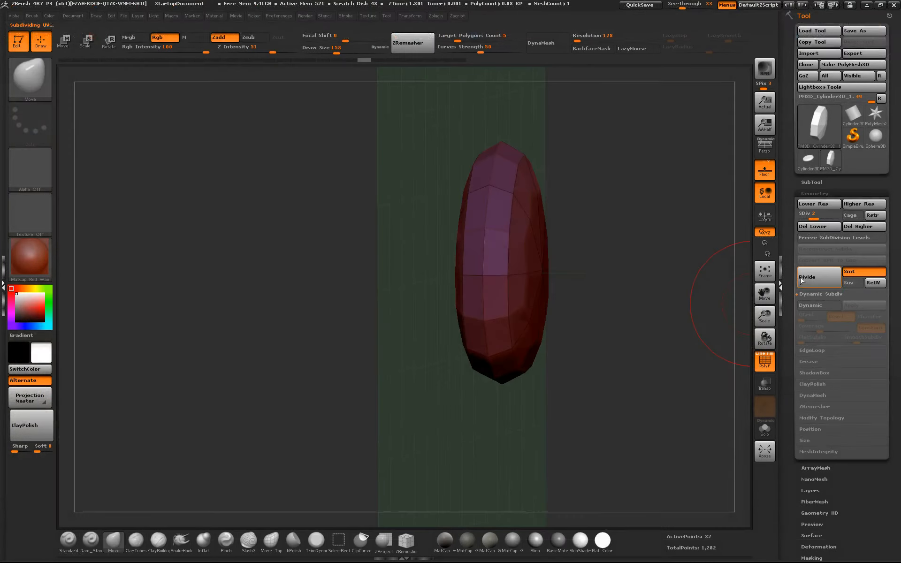
Step: Raise the segment's subdivision, set SDiv back to 1 and delete the higher levels
click(801, 279)
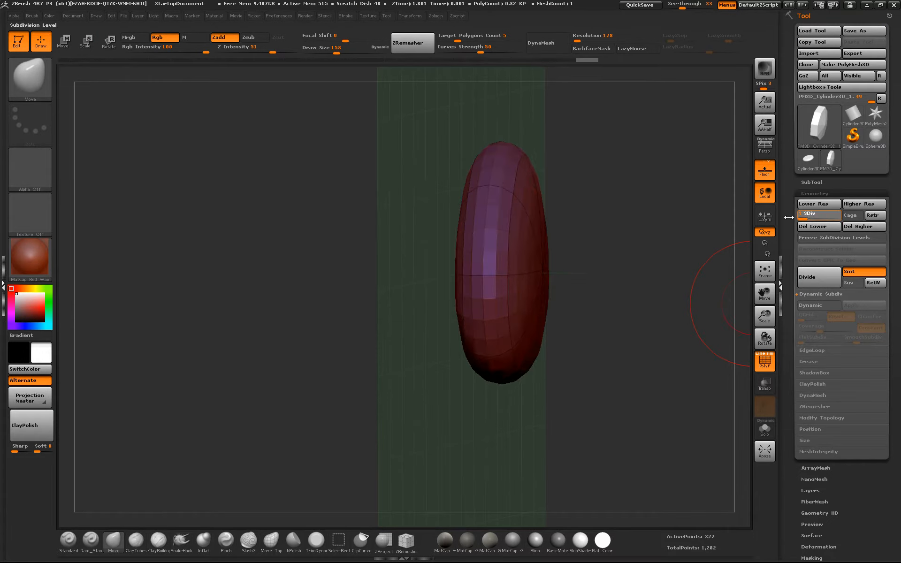
drag(788, 217, 791, 218)
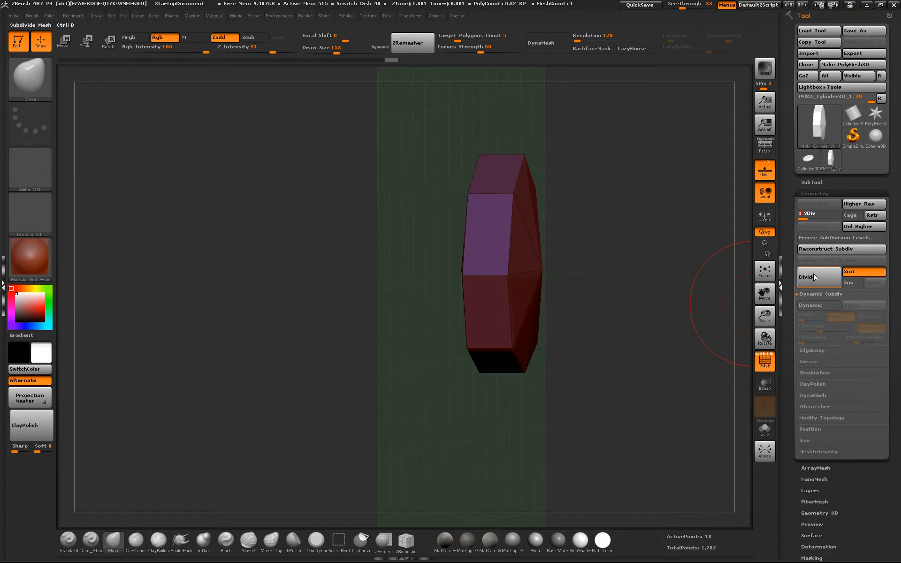
click(851, 229)
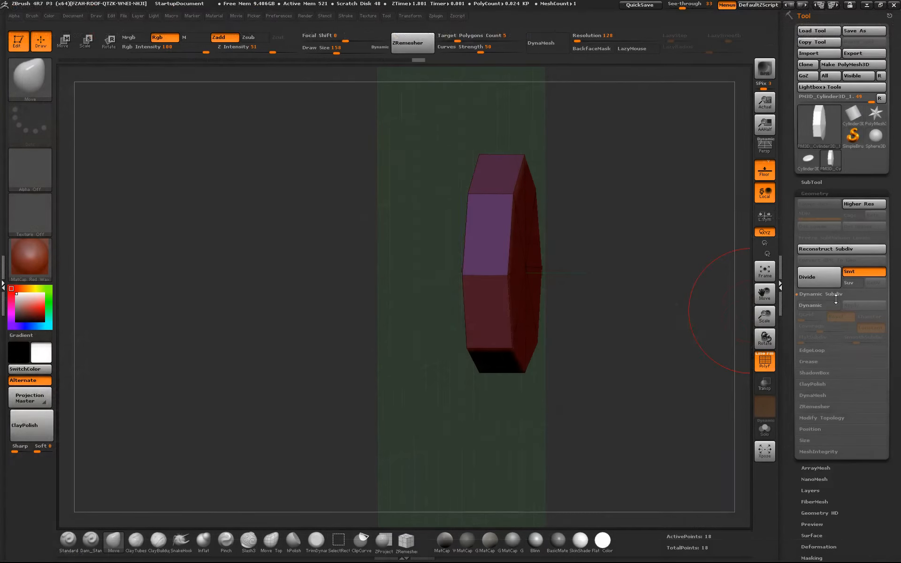
Step: Turn on Dynamic subdivision for the segment and set See-through to 0 to hide the reference photo
click(819, 249)
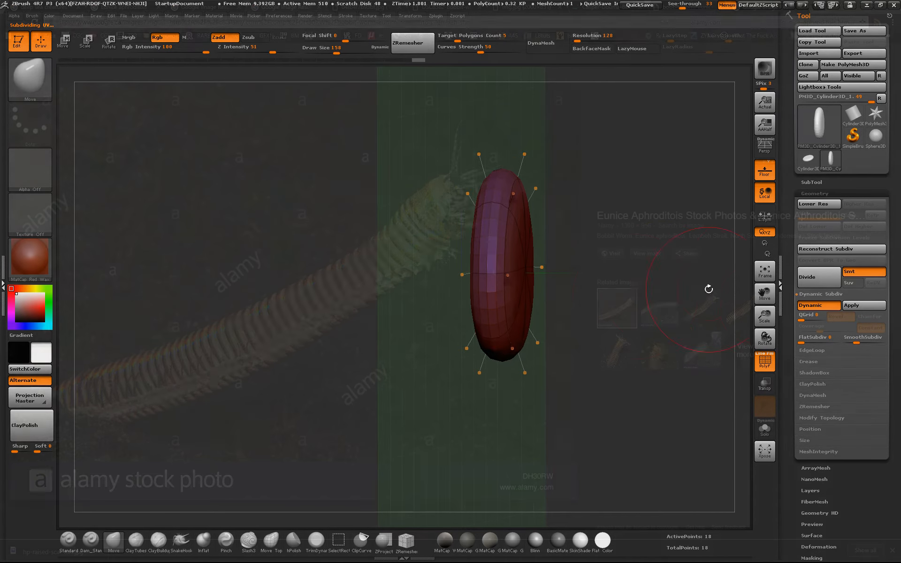
drag(706, 289, 648, 303)
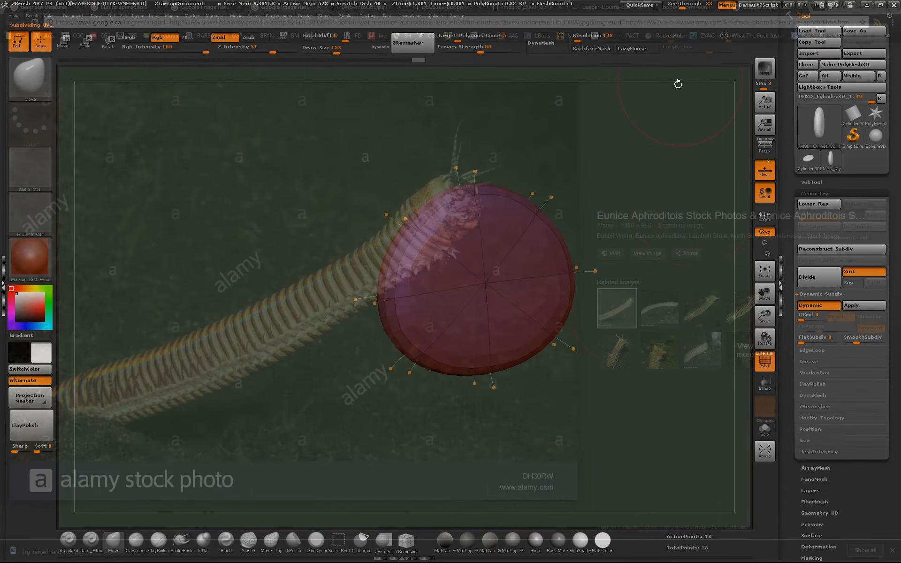
click(685, 4)
text(0)
key(Return)
drag(614, 188, 684, 64)
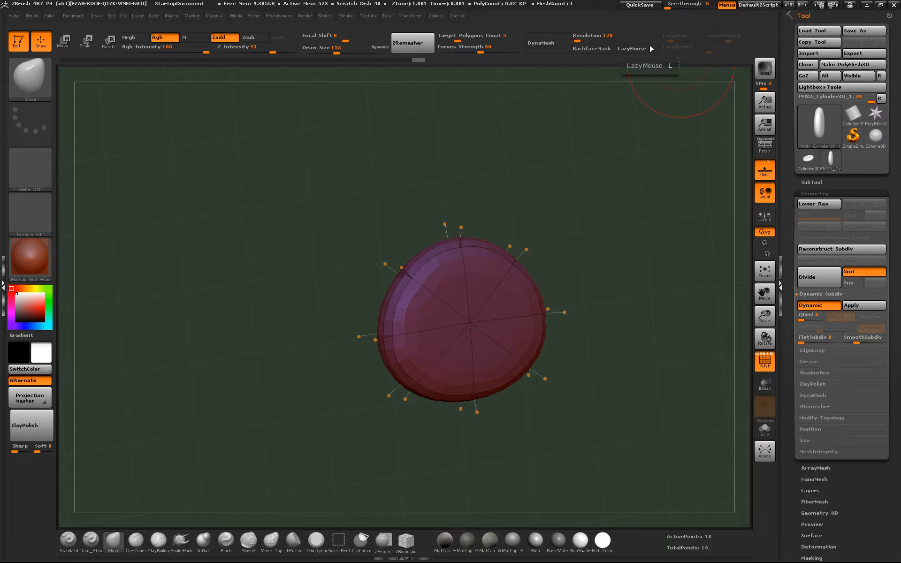
Step: View the smoothed segment at an angle and turn off its Dynamic subdivision preview
drag(574, 357, 656, 358)
drag(533, 324, 578, 348)
key(shift+d)
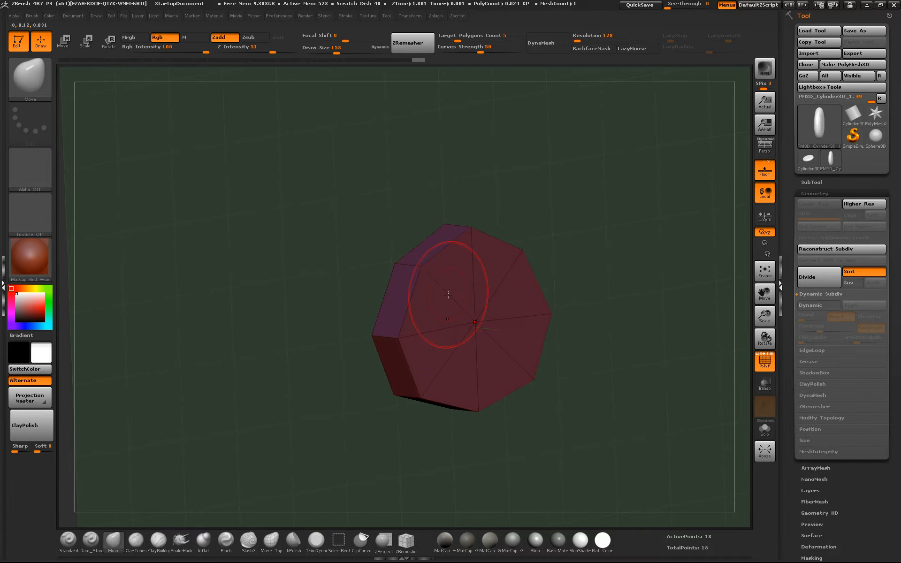
key(b)
key(z)
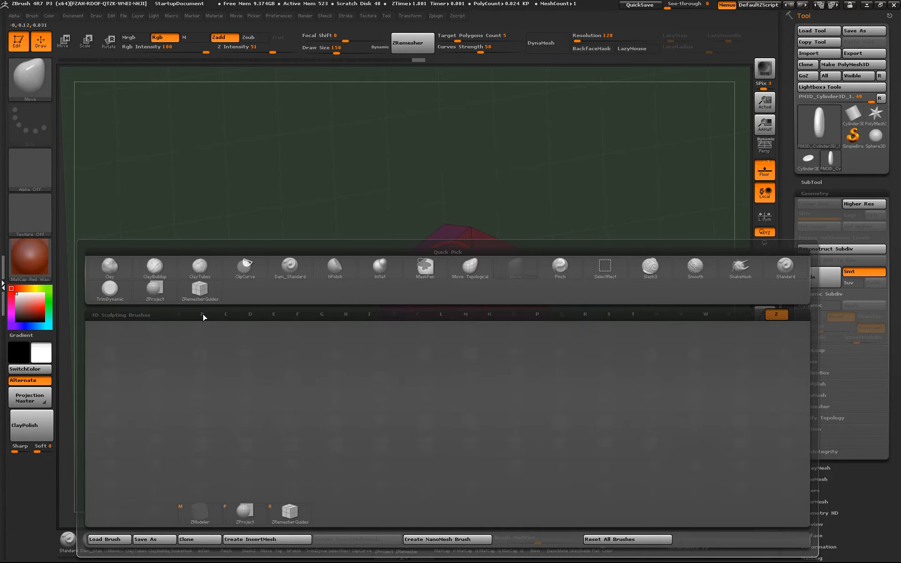
key(b)
key(l)
key(b)
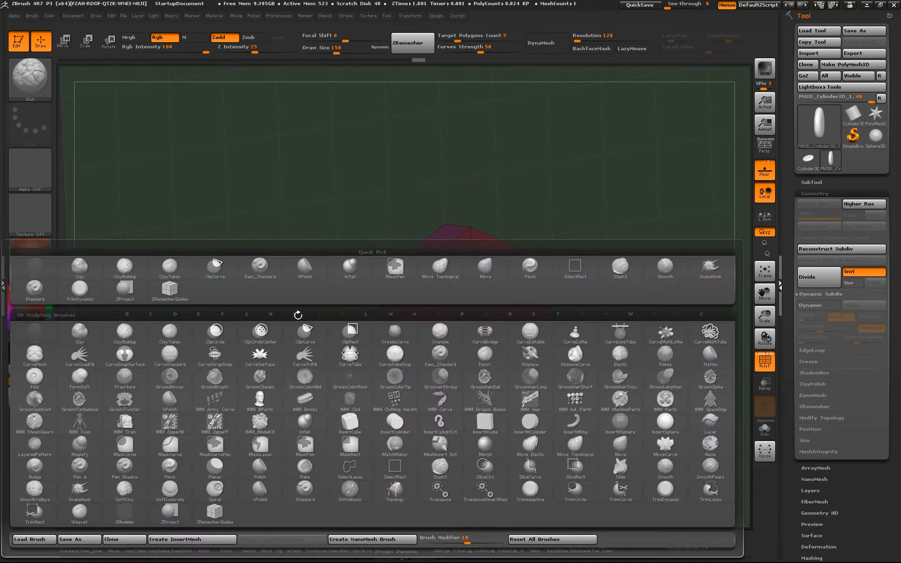
key(Escape)
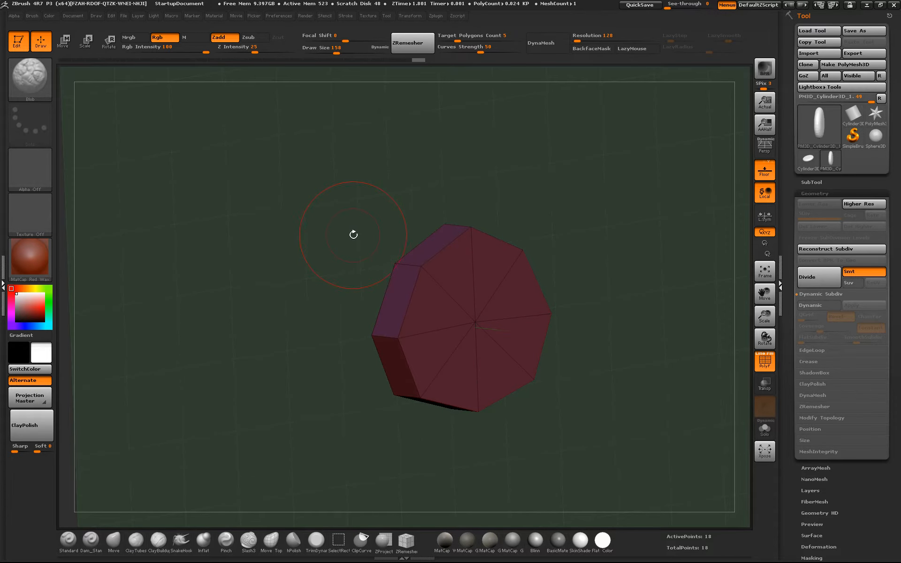
Step: Choose the CreaseCurve brush as the active selection brush and accept its note
key(b)
key(c)
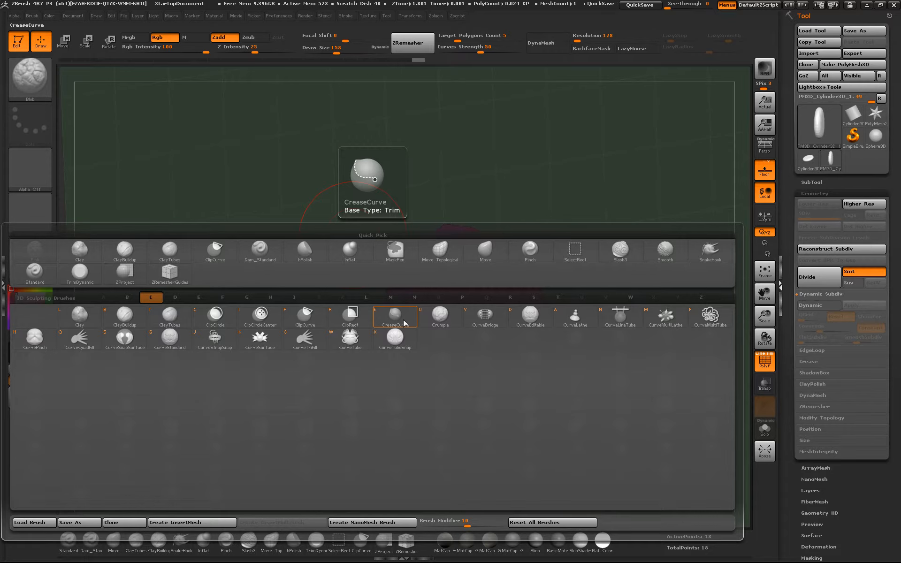
click(377, 323)
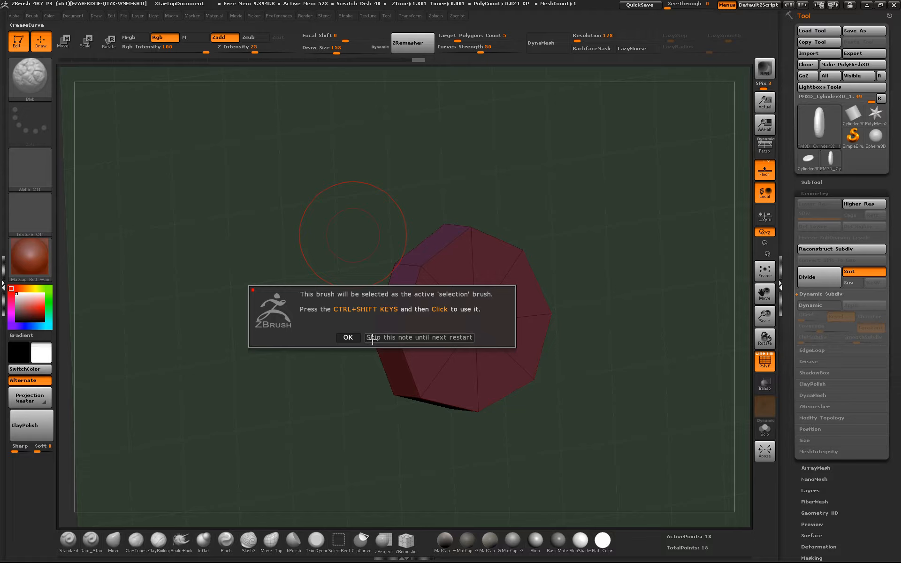
click(348, 337)
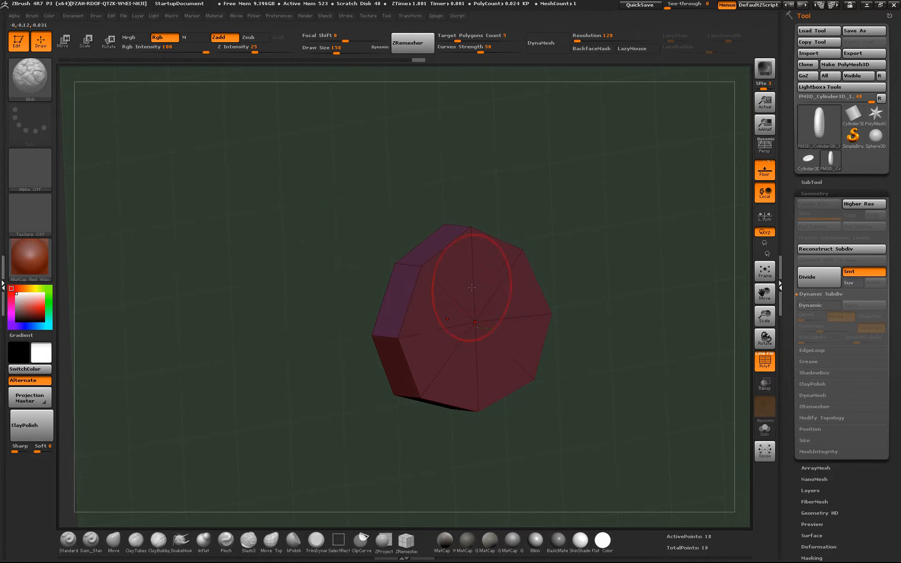
Step: Switch to Sphere3D, make it a PolyMesh3D, undo a stray sculpting stroke and try a CreaseCurve stroke across it
click(875, 136)
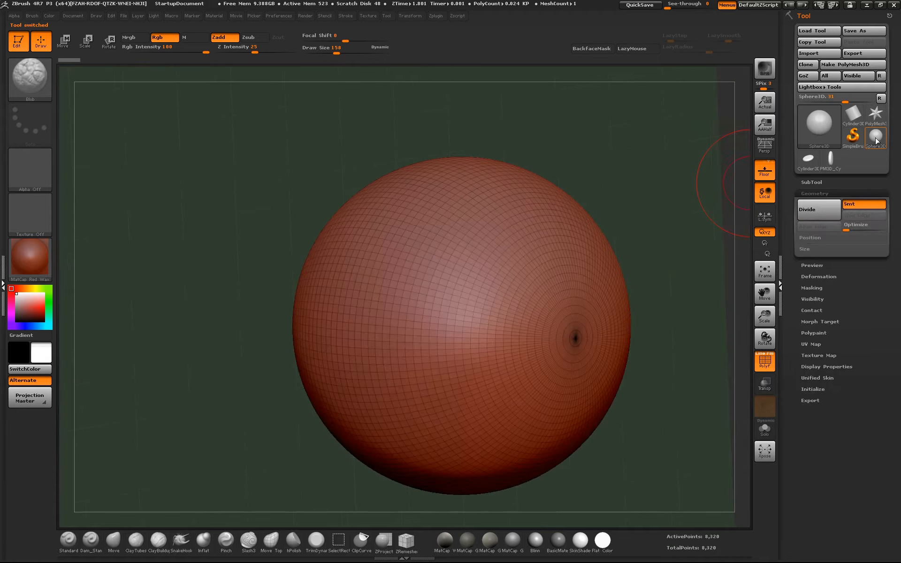
click(852, 64)
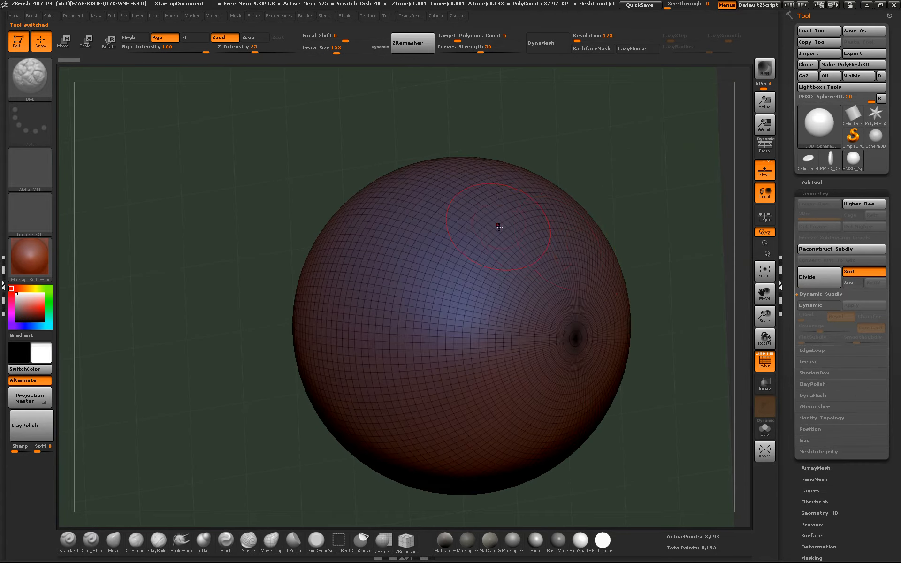
mouse_move(499, 226)
mouse_down()
mouse_move(392, 244)
mouse_move(428, 352)
mouse_up()
key(ctrl+z)
key(ctrl)
key(ctrl+shift)
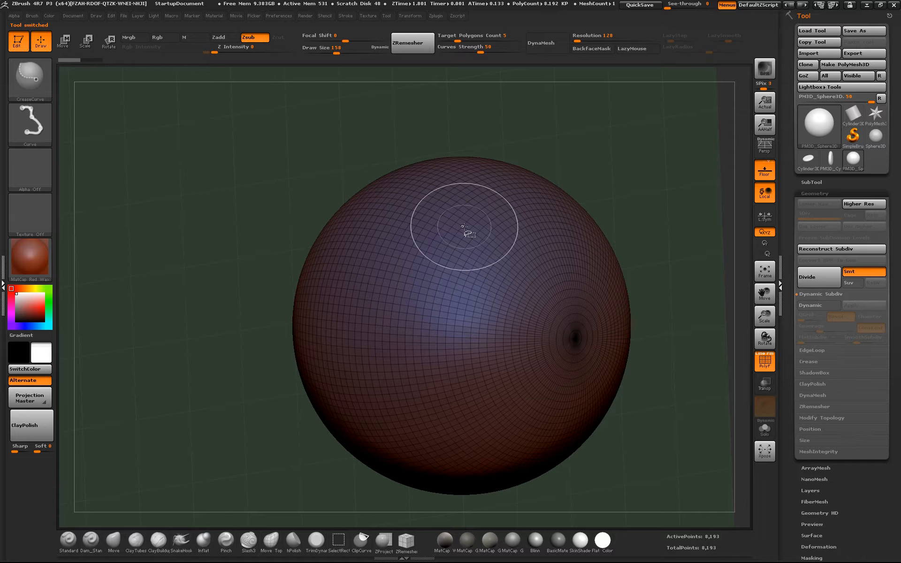
drag(464, 226, 418, 338)
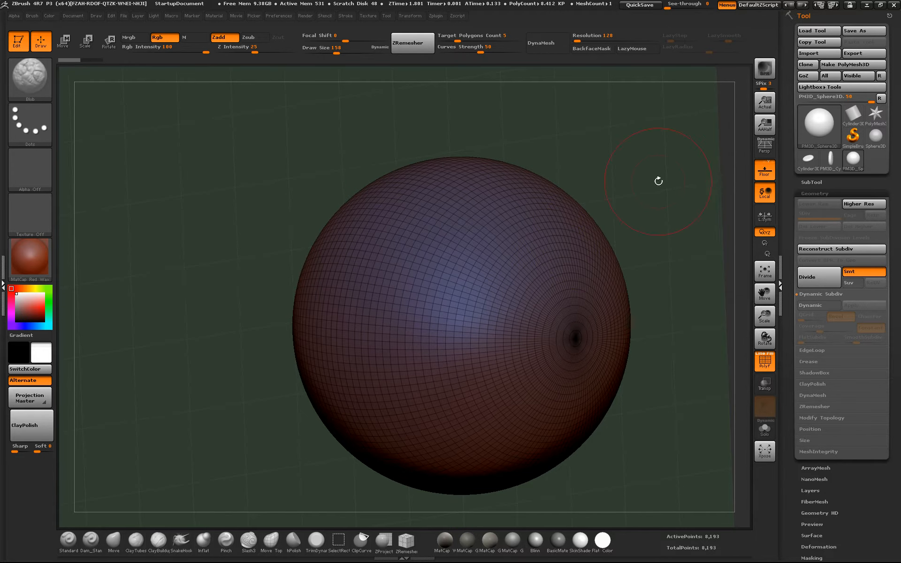
Step: Make a new PolyMesh3D copy of the sphere, divide it once and try to draw a CreaseCurve down its front
click(832, 65)
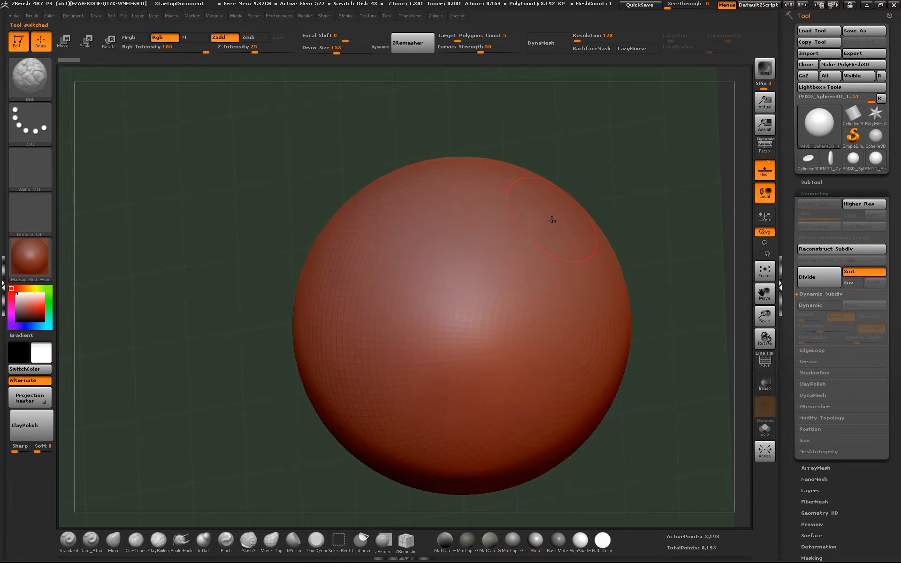
key(ctrl)
key(ctrl+d)
mouse_move(496, 204)
ctrl+shift+mouse_down()
mouse_move(428, 221)
mouse_move(389, 328)
mouse_move(434, 392)
ctrl+shift+mouse_up()
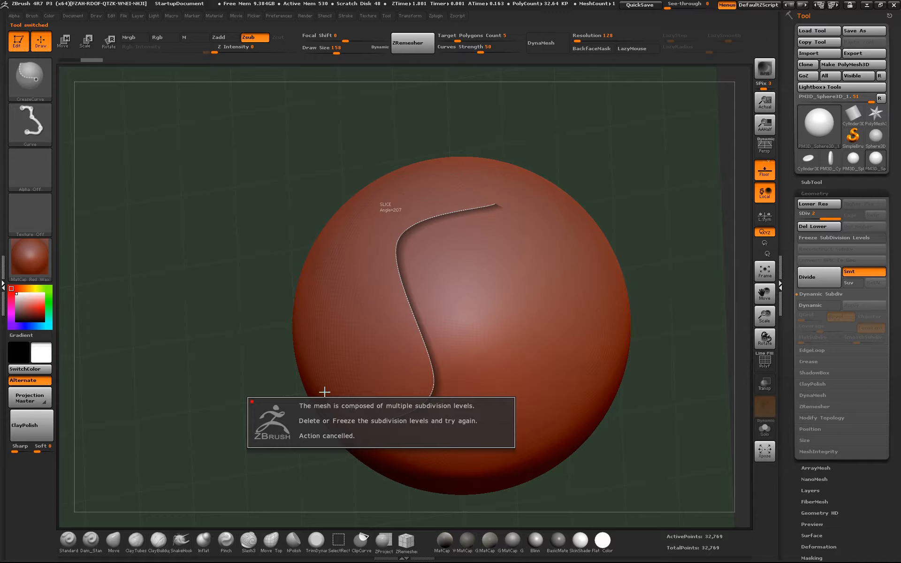
Step: Delete the sphere's lower subdivision level, draw a CreaseCurve down its front and show the wireframe along the crease close up
click(813, 229)
mouse_move(528, 199)
ctrl+shift+mouse_down()
mouse_move(450, 217)
mouse_move(411, 243)
mouse_move(446, 375)
mouse_move(352, 454)
mouse_move(335, 444)
ctrl+shift+mouse_up()
drag(263, 453, 281, 194)
key(shift+f)
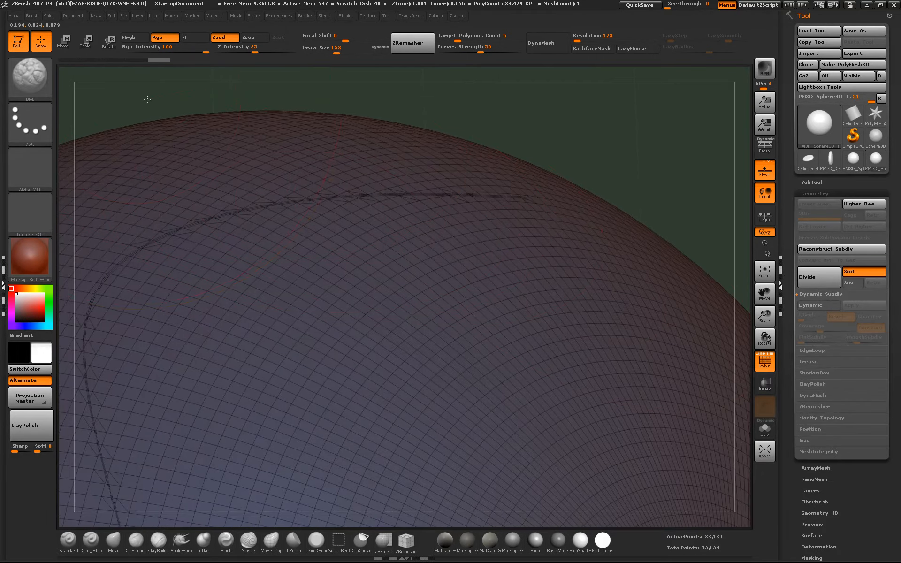
alt+drag(148, 100, 360, 148)
alt+drag(267, 152, 336, 248)
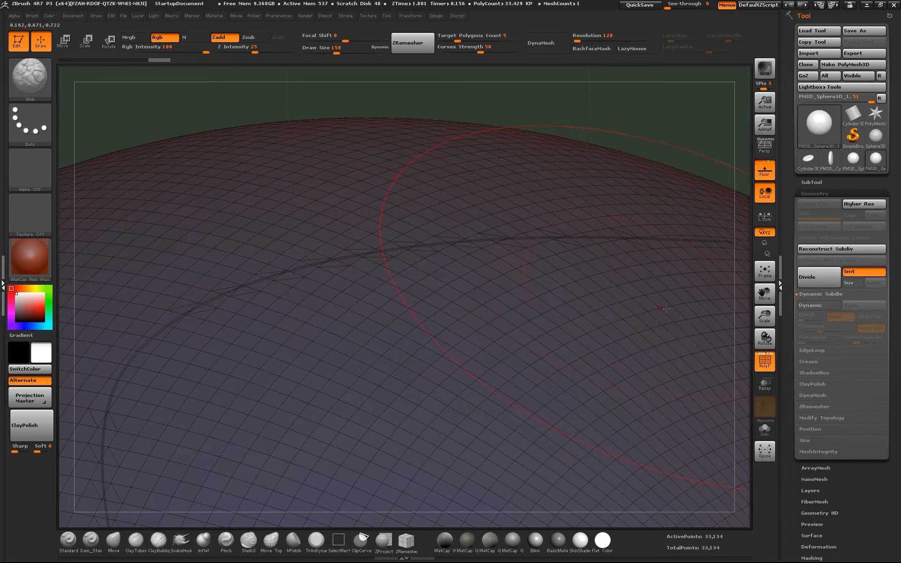
Step: Switch back to the low-poly cylinder polymesh, frame it in side view and undo the last step
mouse_move(850, 169)
click(830, 158)
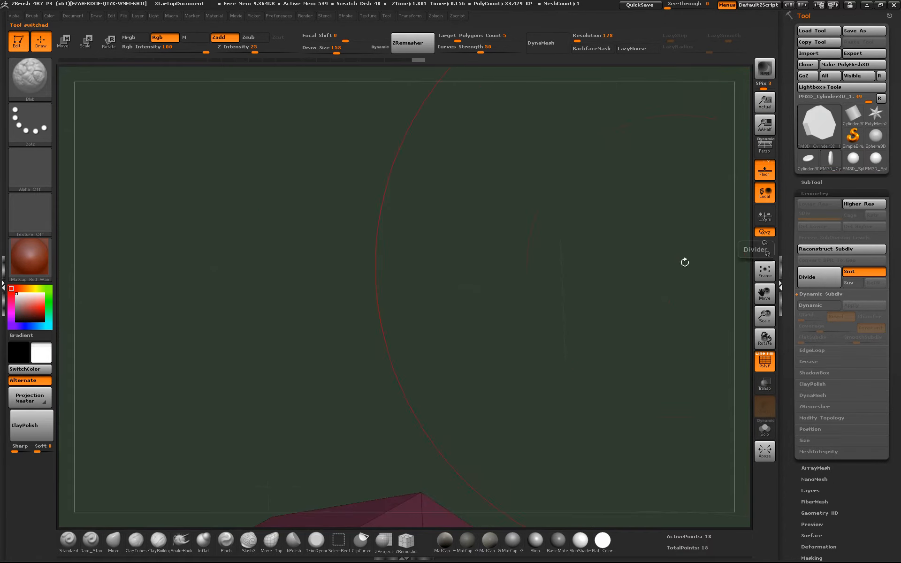
key(f)
mouse_move(648, 268)
alt+mouse_down()
mouse_move(672, 276)
mouse_move(657, 241)
mouse_move(685, 229)
mouse_move(605, 197)
mouse_move(677, 266)
mouse_move(669, 265)
alt+mouse_up()
key(ctrl+z)
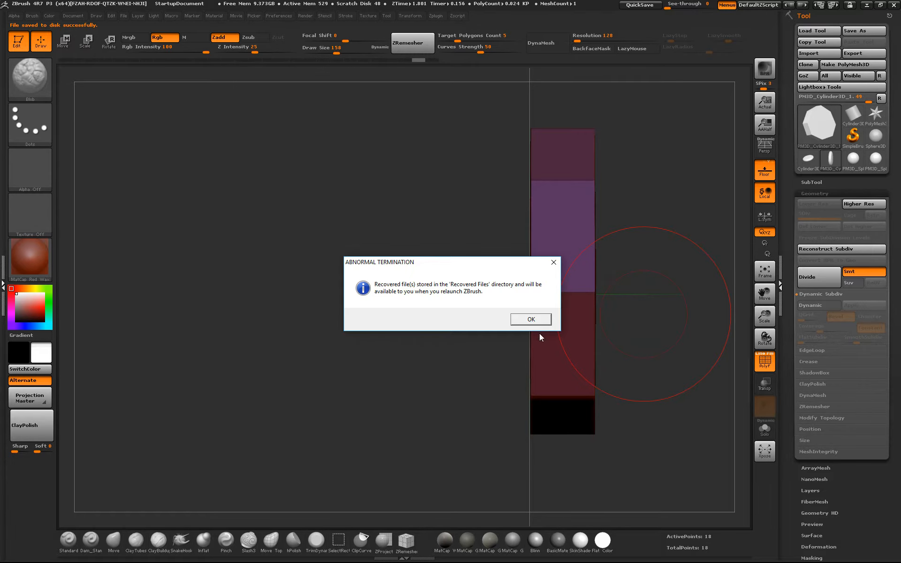
Step: Dismiss the crash notice, relaunch ZBrush 4R7 64-bit and open the QS_266.ZPR QuickSave project
click(530, 319)
key(super)
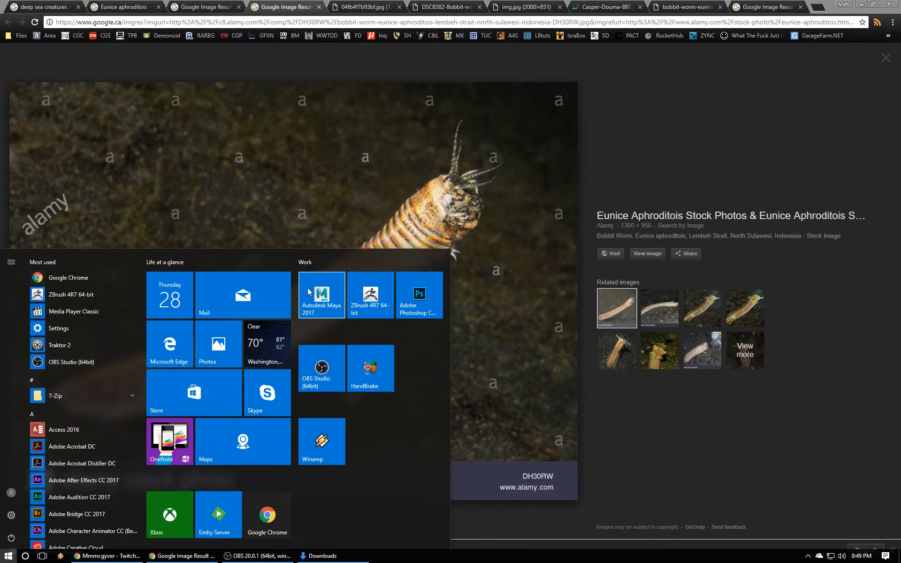
click(357, 289)
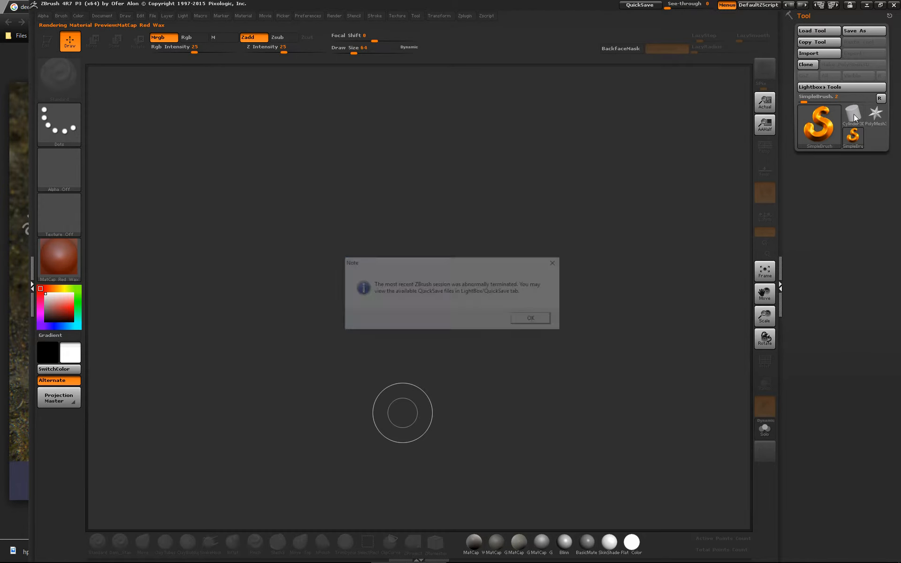
click(532, 319)
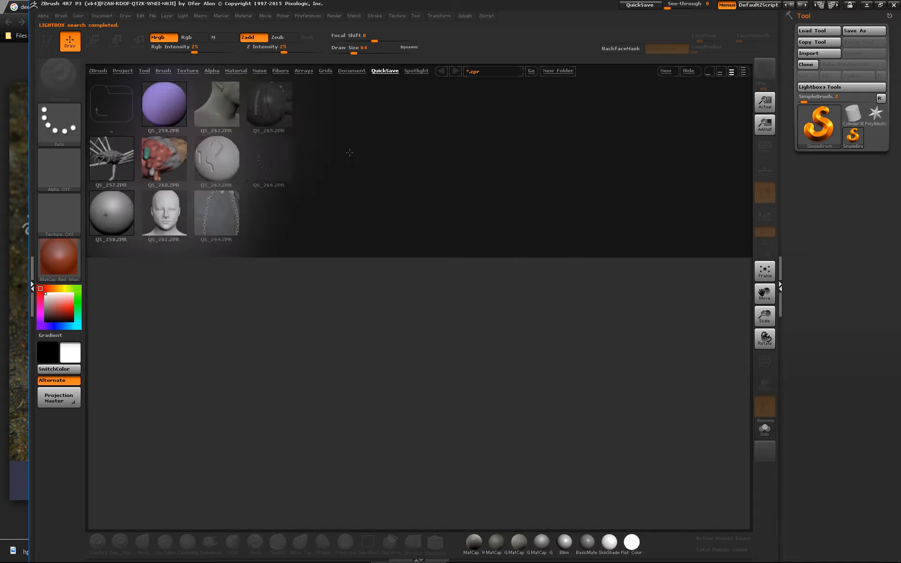
double_click(273, 162)
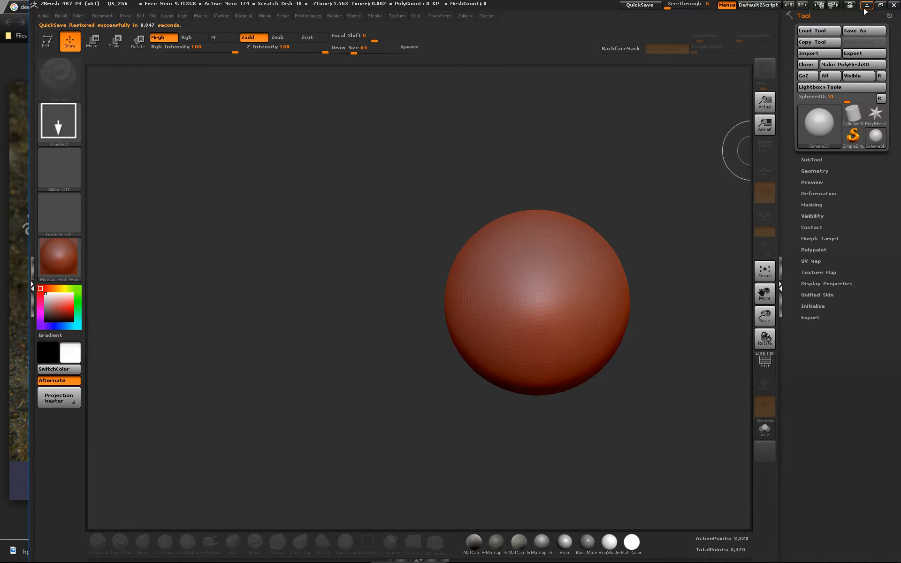
Step: Fully initialize ZBrush and save the empty document as the startup document
click(880, 4)
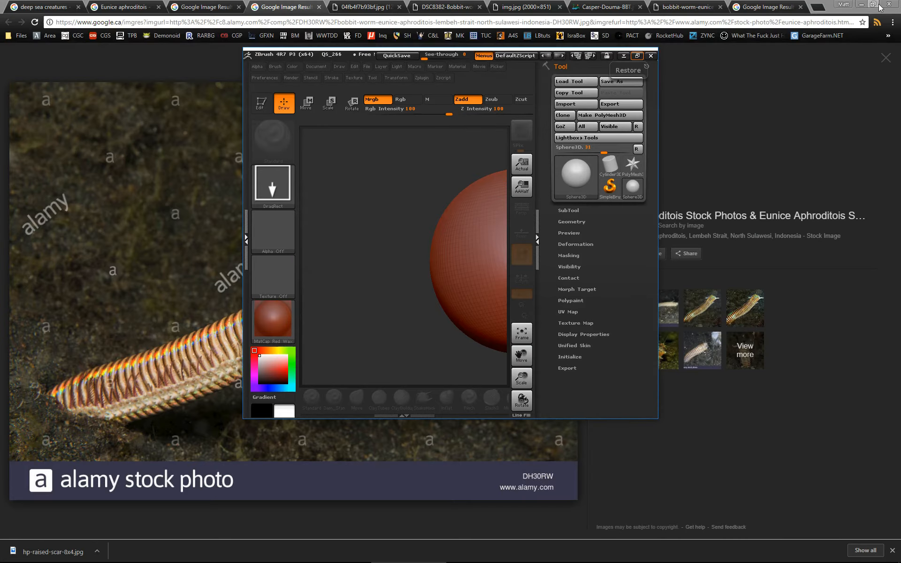
click(636, 55)
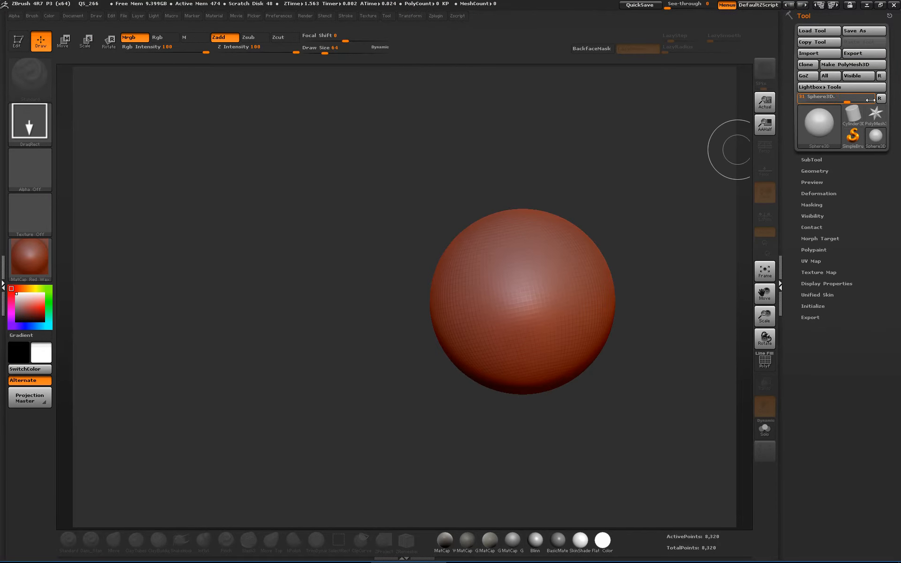
click(279, 16)
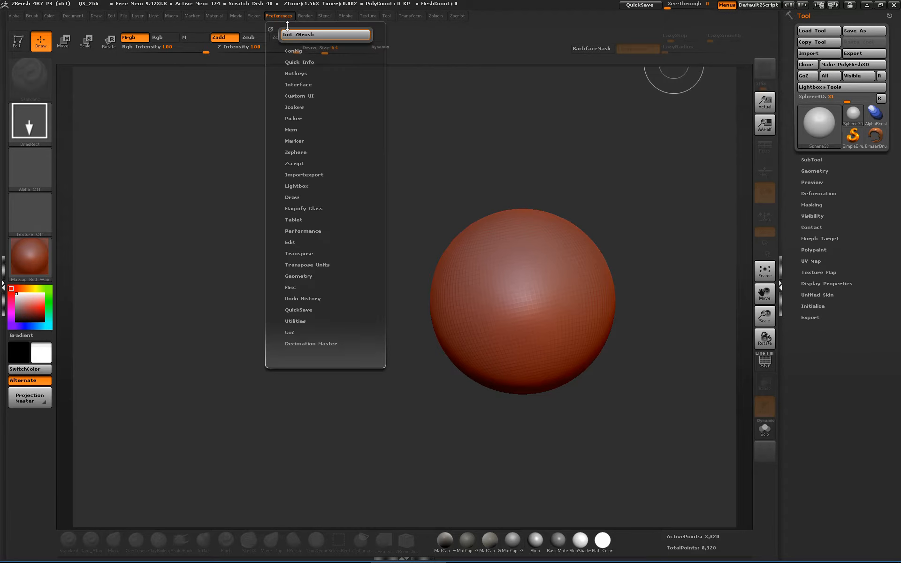
click(290, 34)
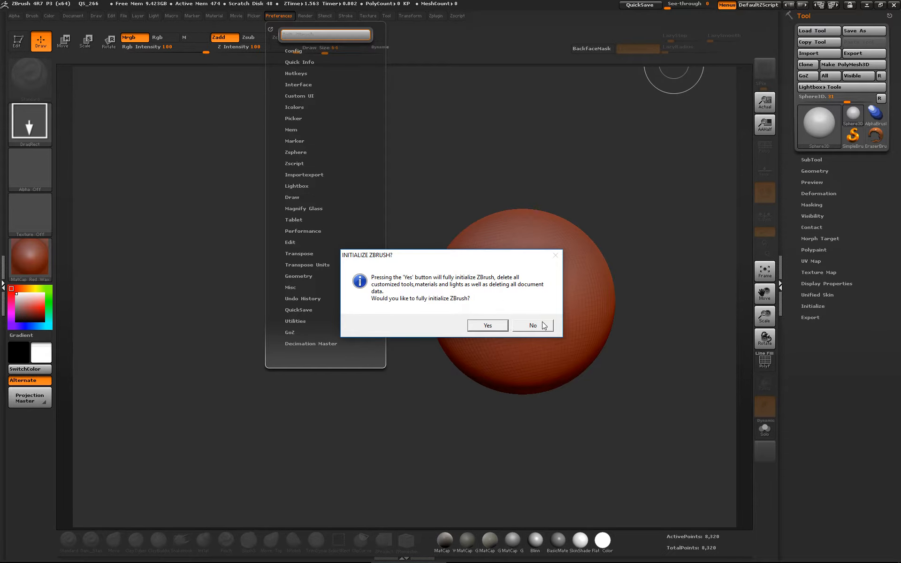
click(481, 327)
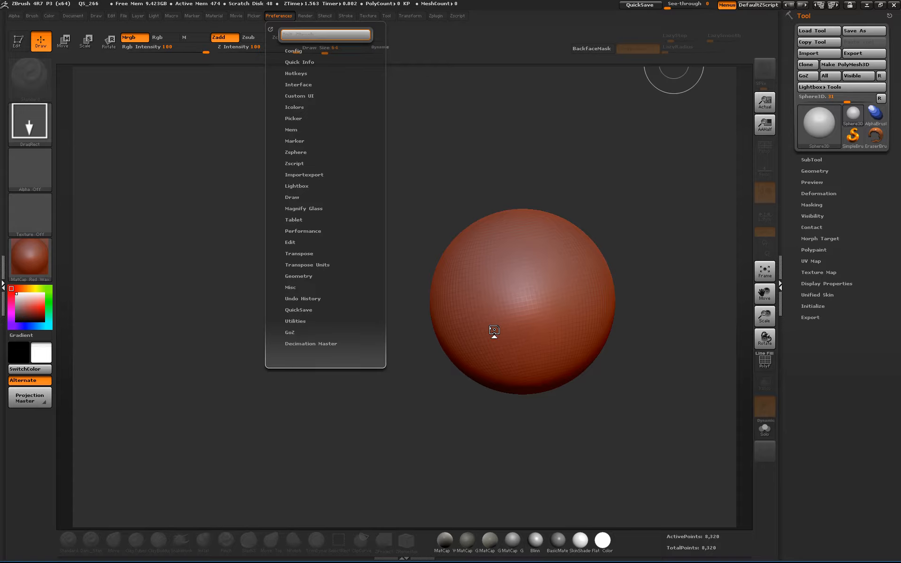
click(72, 16)
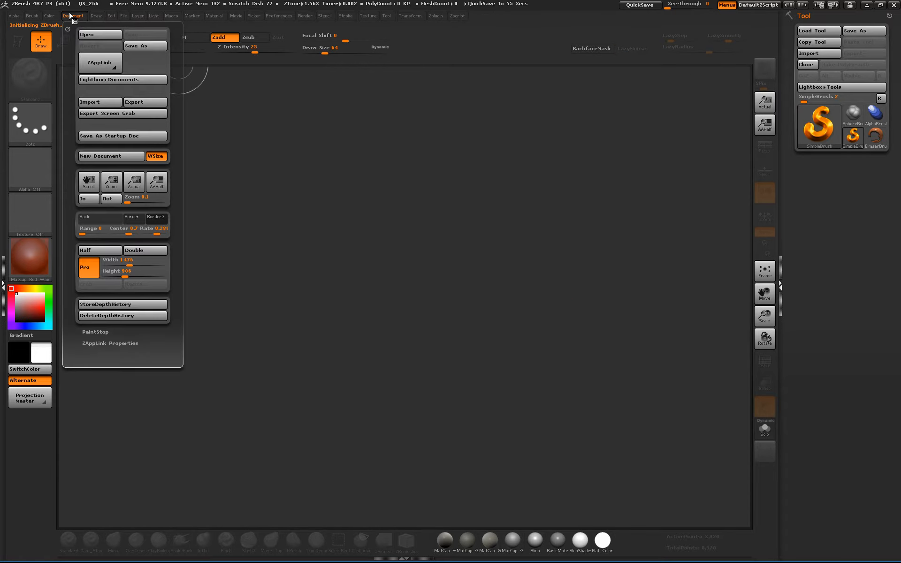
click(108, 137)
Step: Draw a Cylinder3D on the empty canvas, make it editable and display its wireframe
click(814, 123)
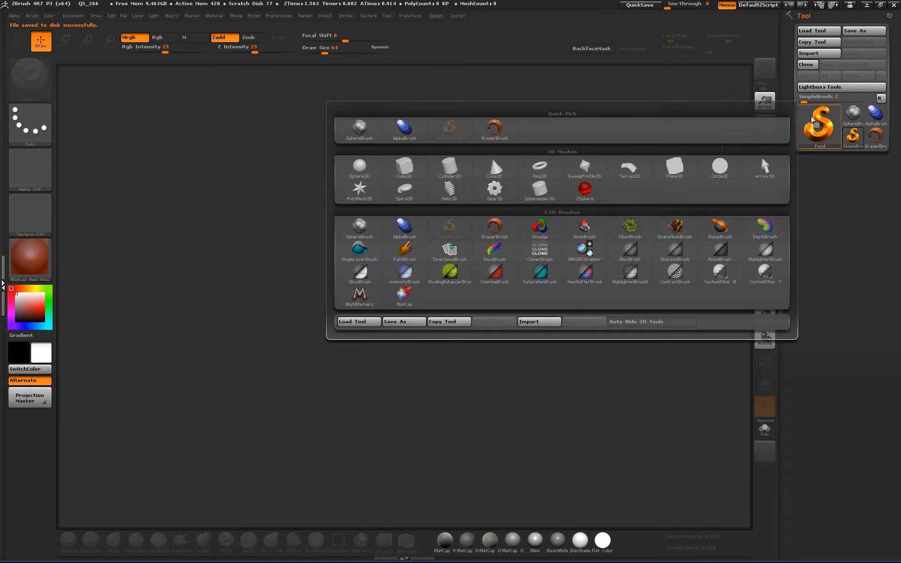
click(370, 169)
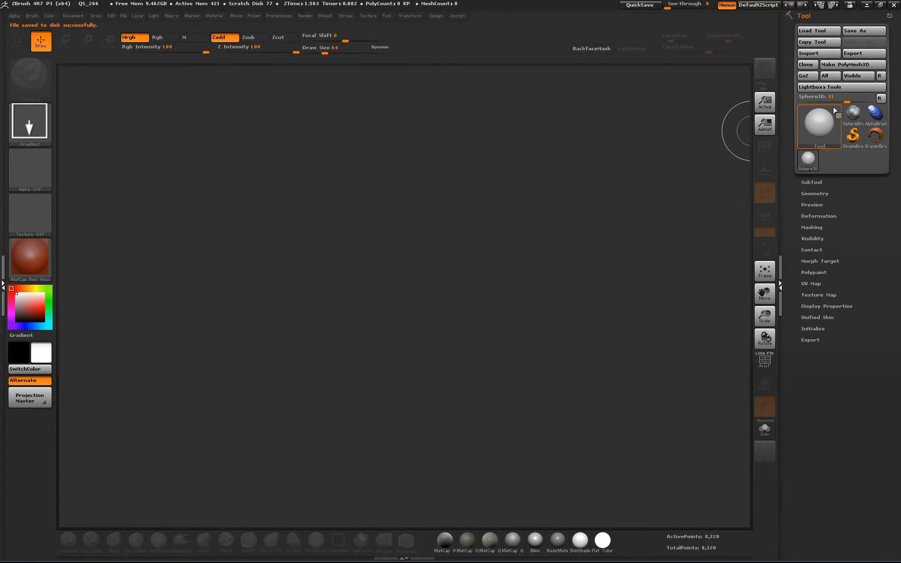
click(816, 126)
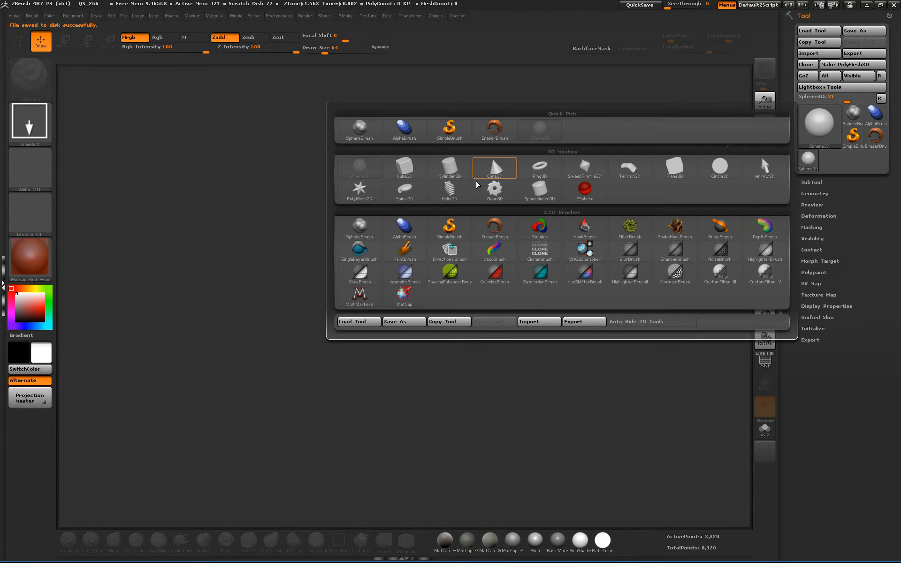
click(450, 169)
drag(423, 268, 520, 367)
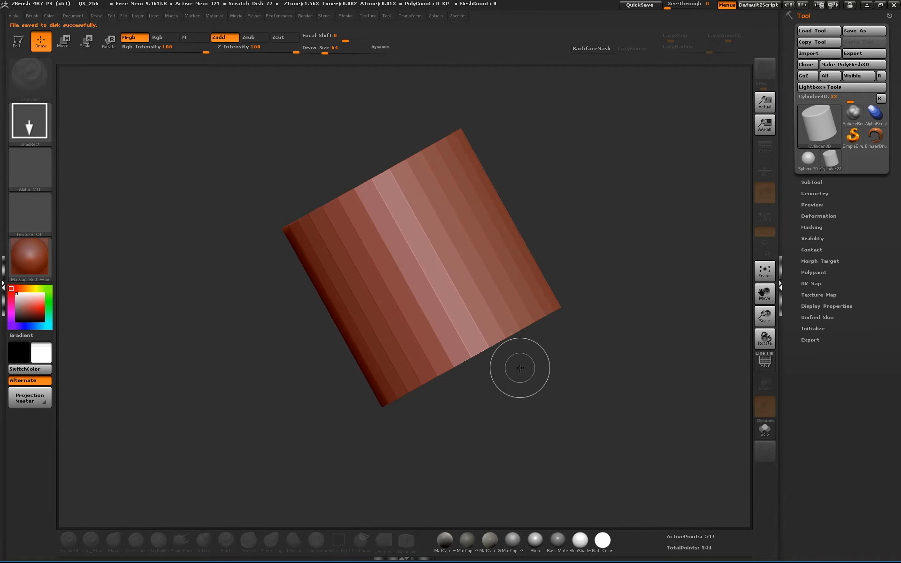
key(t)
drag(593, 264, 579, 338)
key(shift+f)
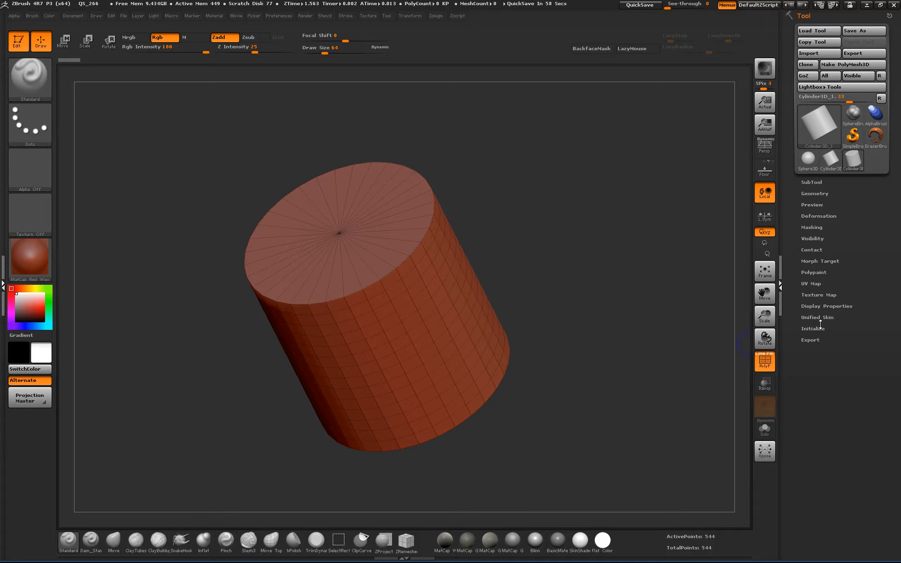
Step: In the cylinder's Initialize settings, set HDivide to 9 and VDivide to 4
click(817, 328)
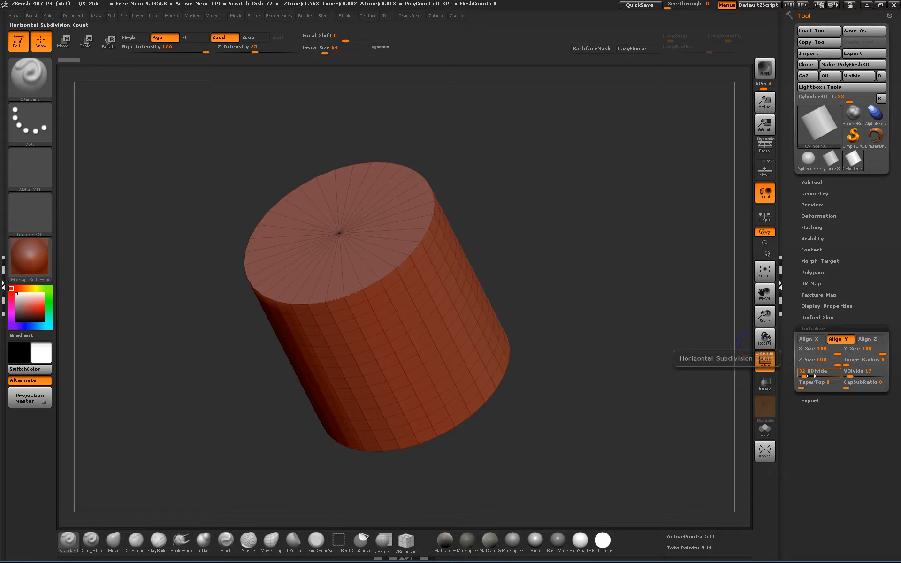
drag(805, 376, 801, 376)
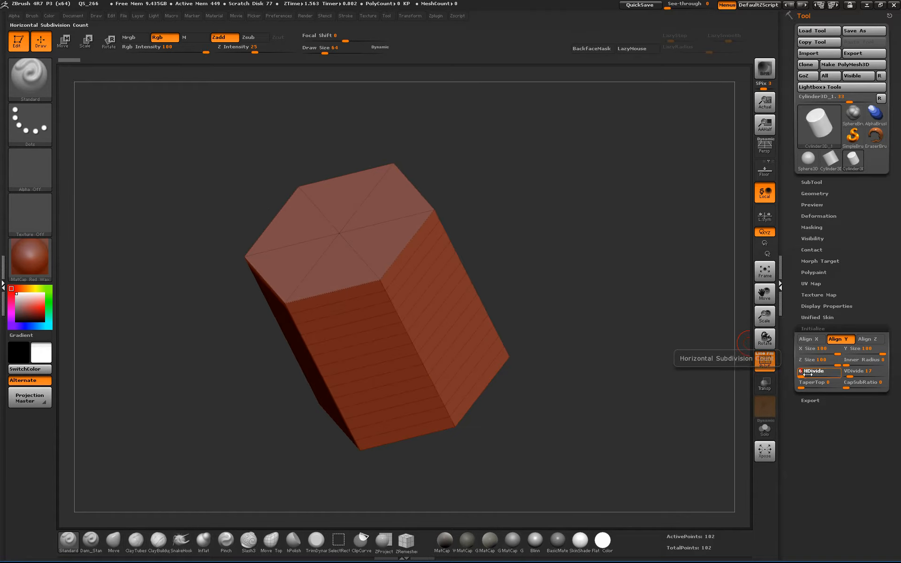
key(Tab)
key(shift+Tab)
text(9)
key(Tab)
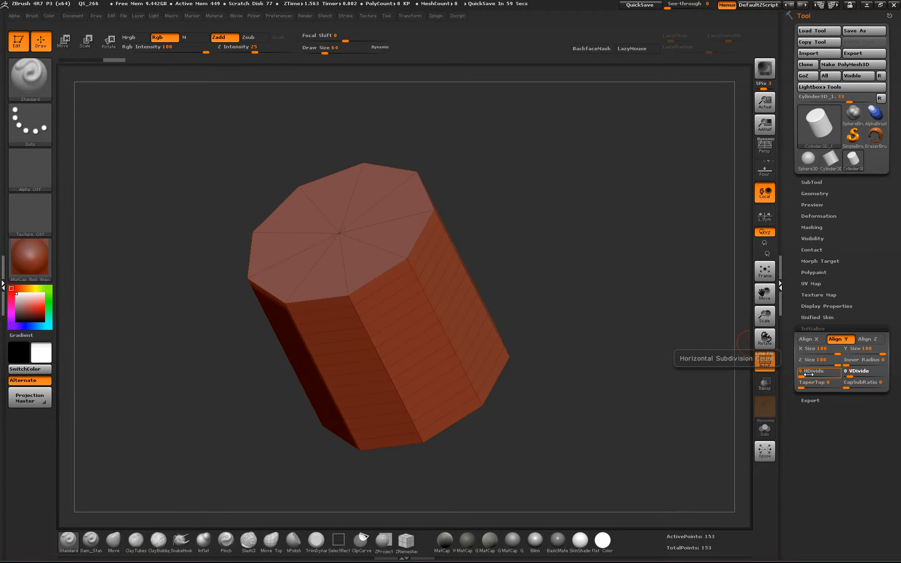
text(4)
key(Tab)
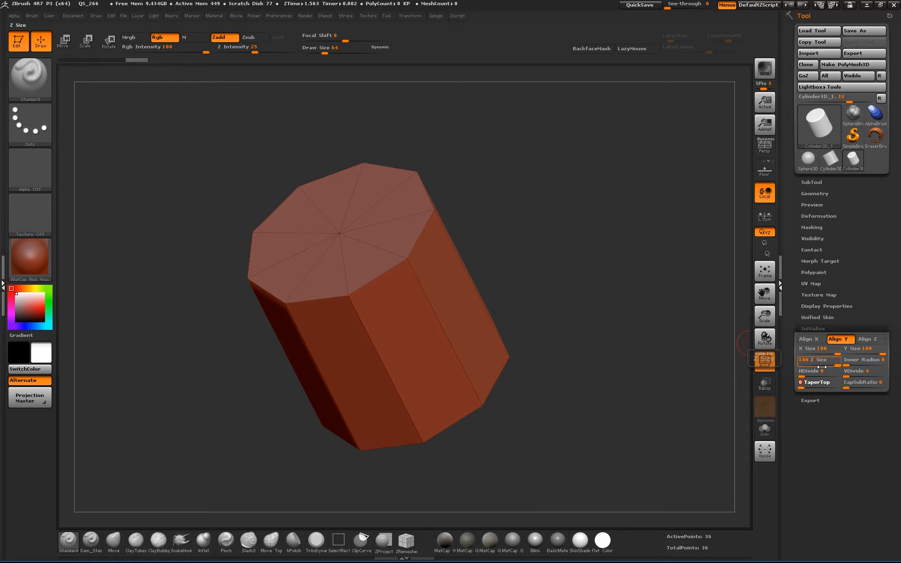
Step: Flatten the cylinder into a disc with Z Size 17 and set HDivide to 8
drag(829, 365, 805, 366)
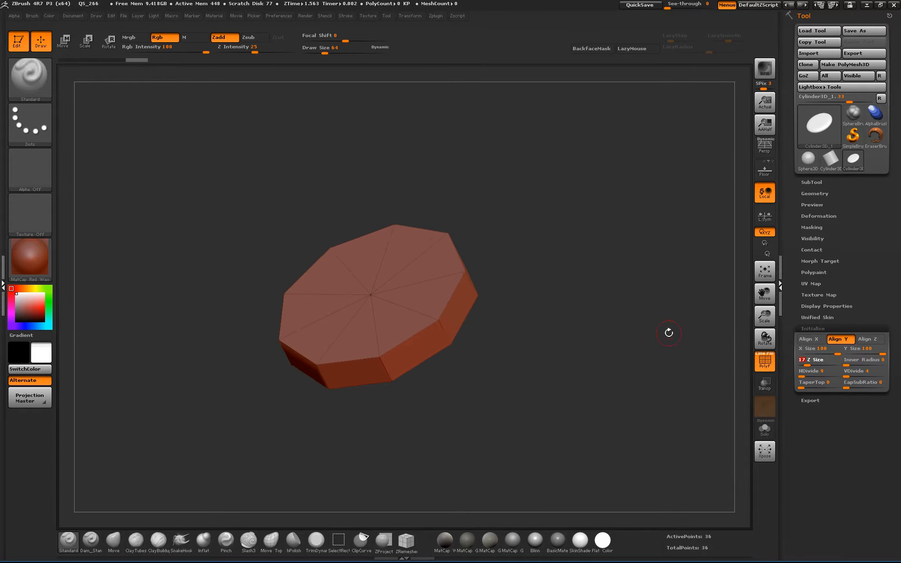
shift+drag(662, 309, 586, 351)
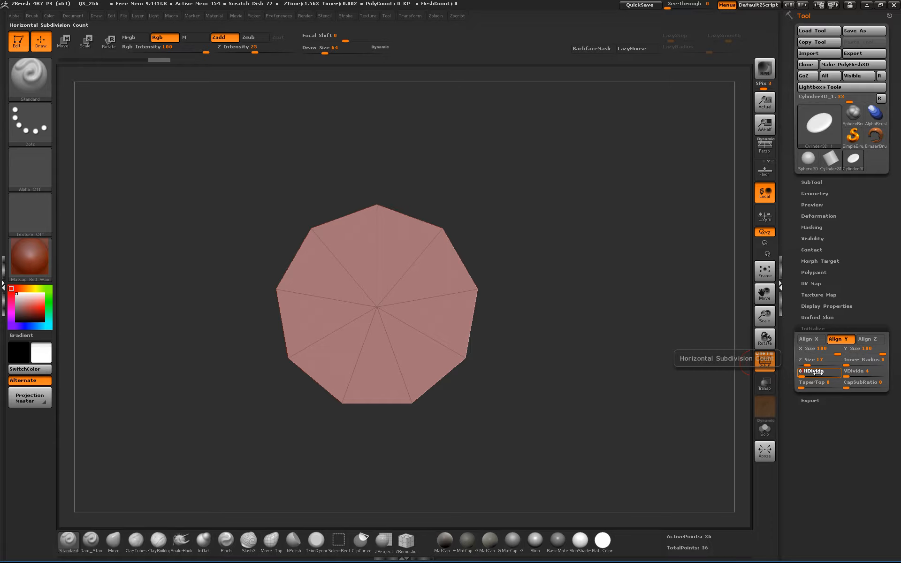
key(Return)
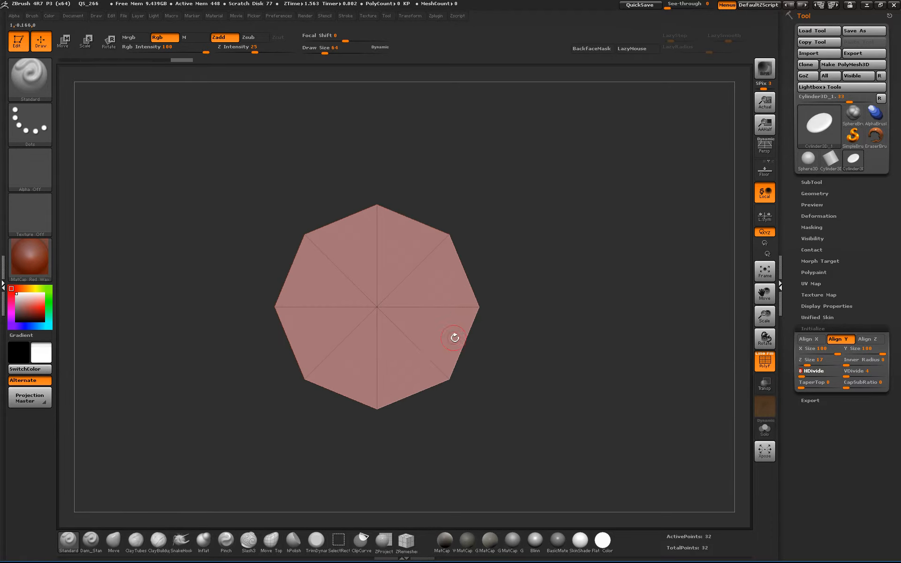
drag(454, 338, 422, 159)
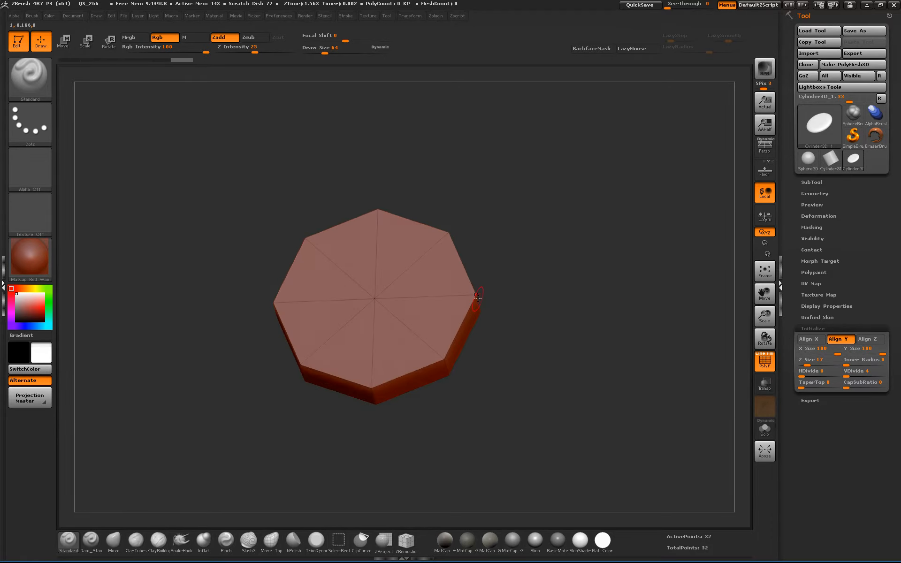
Step: Convert the octagonal disc to a PolyMesh3D and activate symmetry on the X and Y axes
click(852, 64)
click(410, 16)
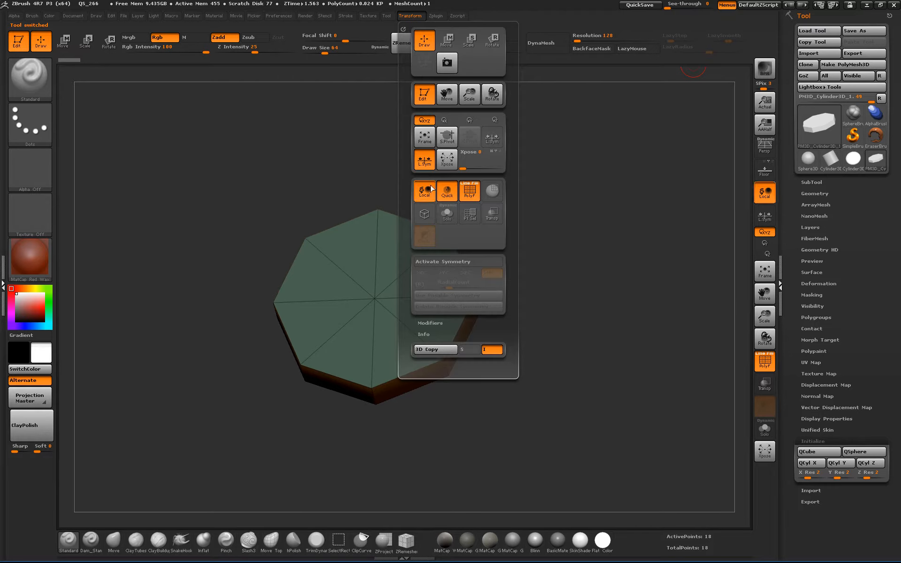
click(436, 261)
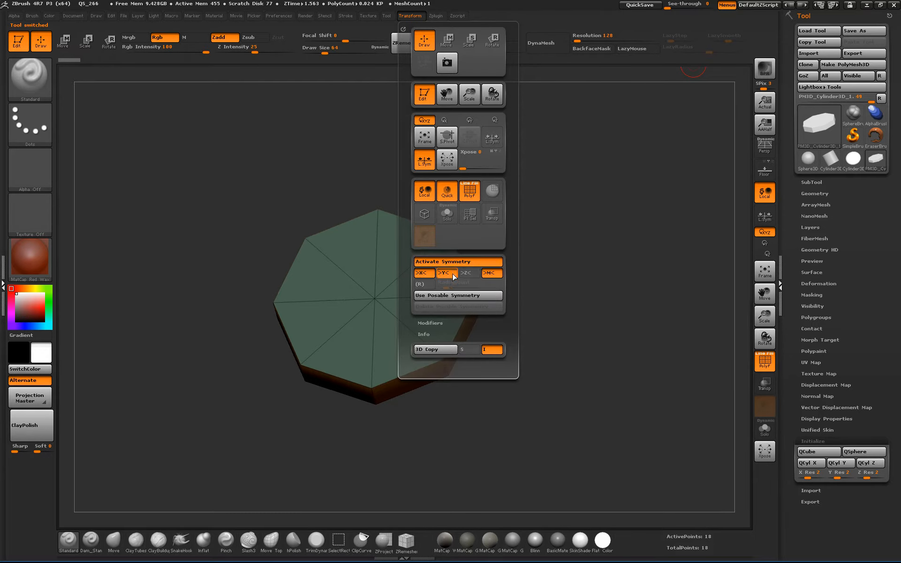
drag(428, 330, 440, 308)
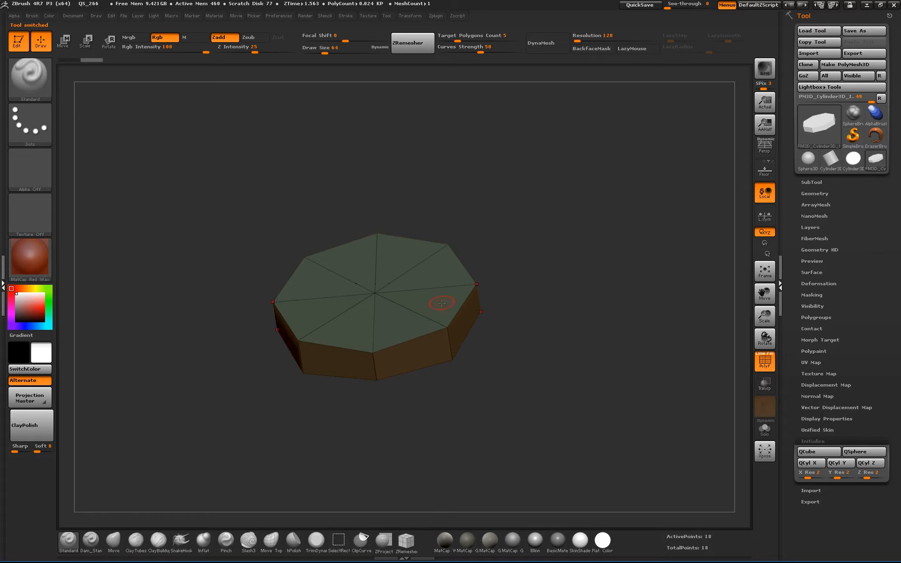
Step: Reshape the disc's outline with the Move brush, pulling the bottom point, lower corners and upper corners slightly inward
drag(523, 314, 525, 363)
key(ctrl+z)
click(113, 539)
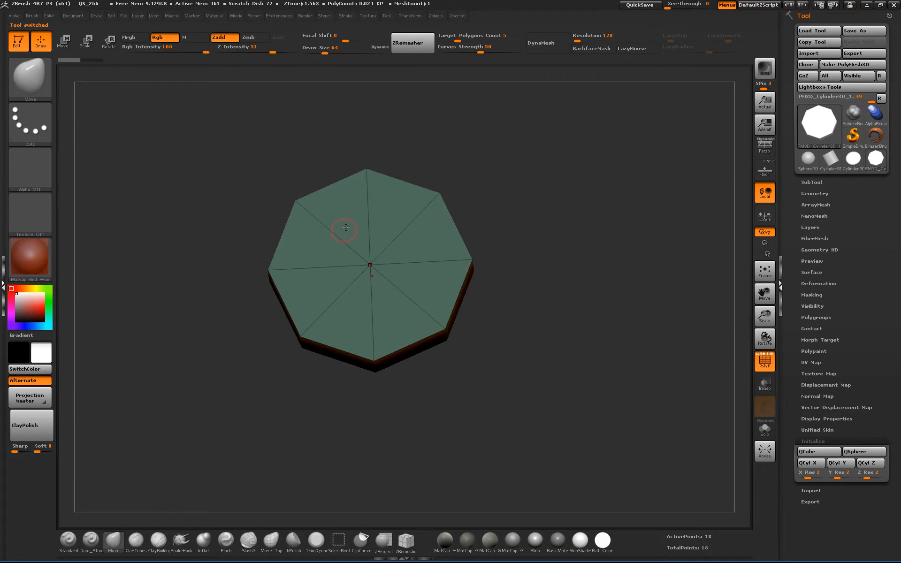
click(413, 15)
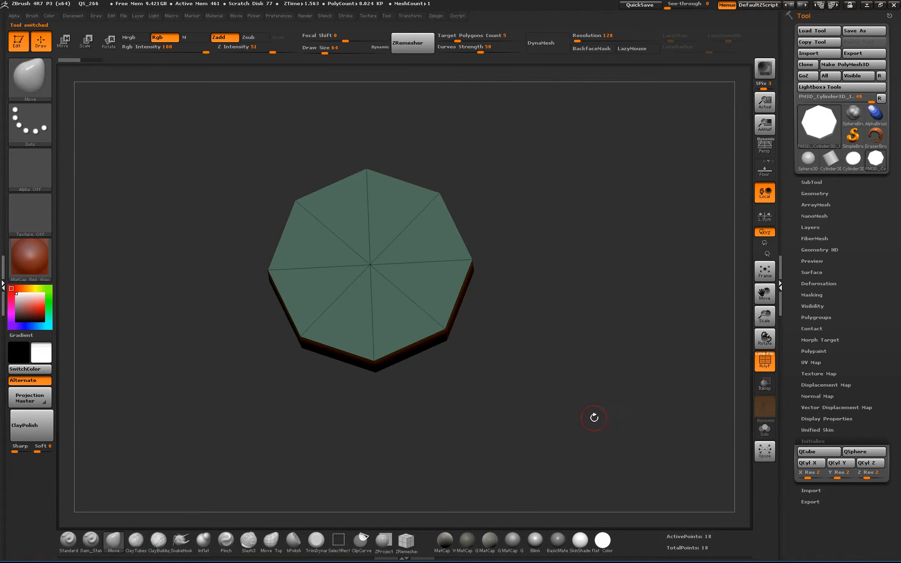
mouse_move(443, 328)
mouse_down()
mouse_move(429, 281)
mouse_move(443, 323)
mouse_move(440, 308)
mouse_up()
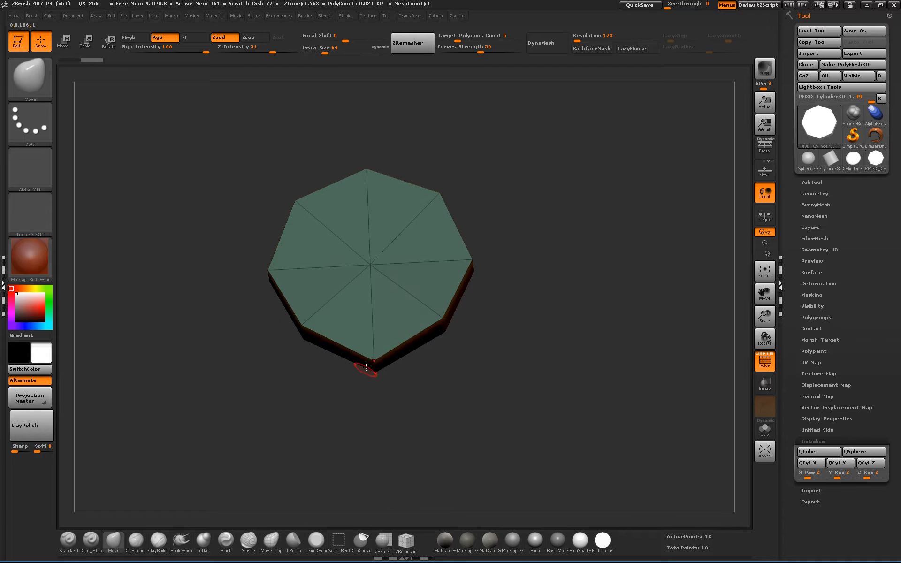
drag(375, 364, 382, 336)
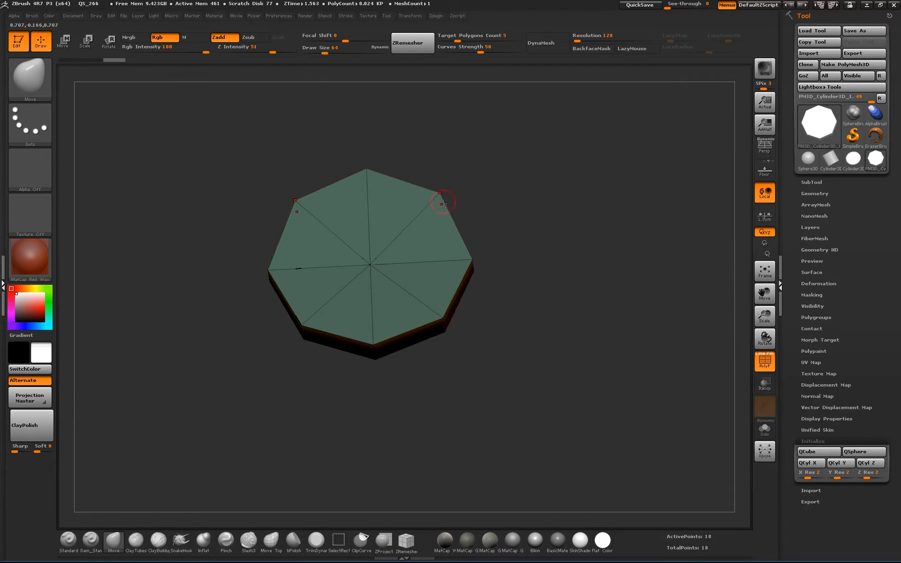
drag(442, 203, 530, 275)
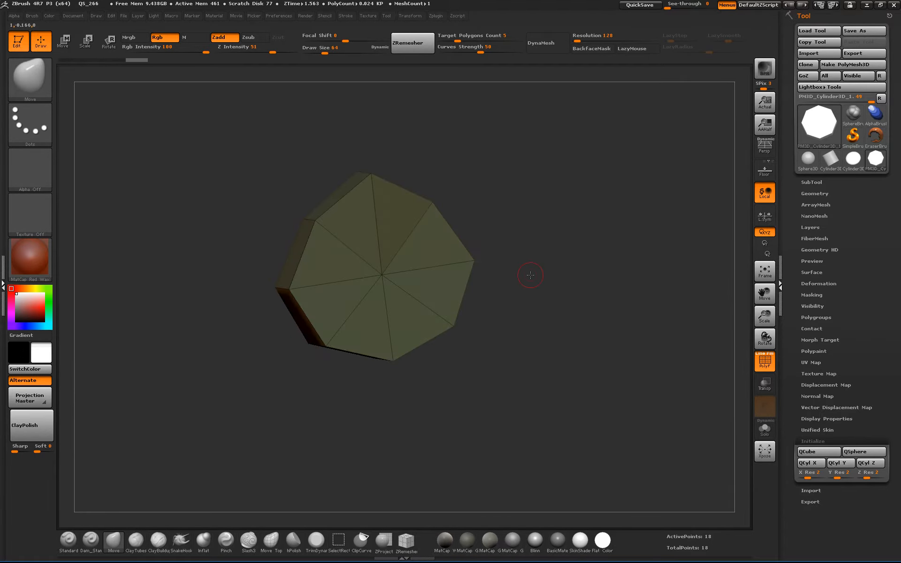
Step: Try subdividing the reshaped disc once, undo it and check the disc's thickness from the side
key(ctrl+d)
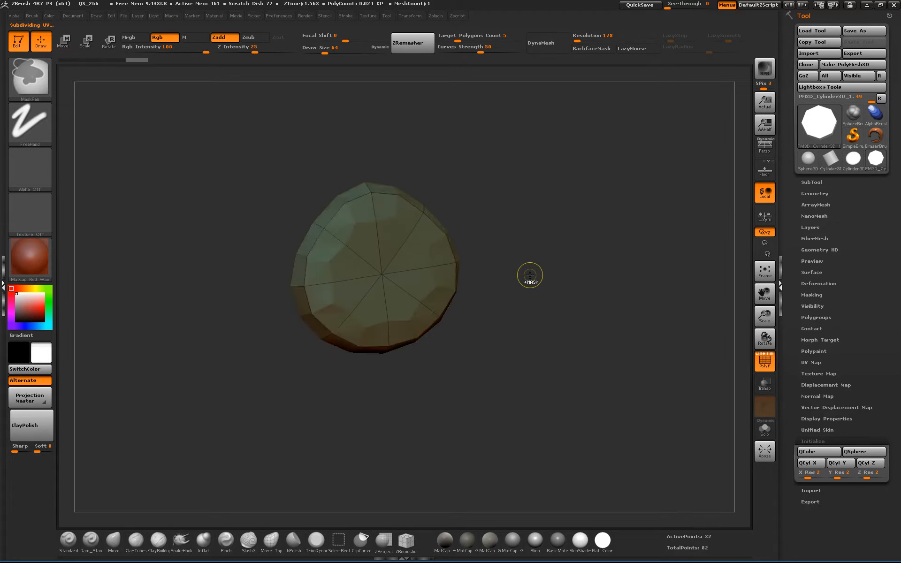
key(ctrl+z)
drag(527, 305, 535, 368)
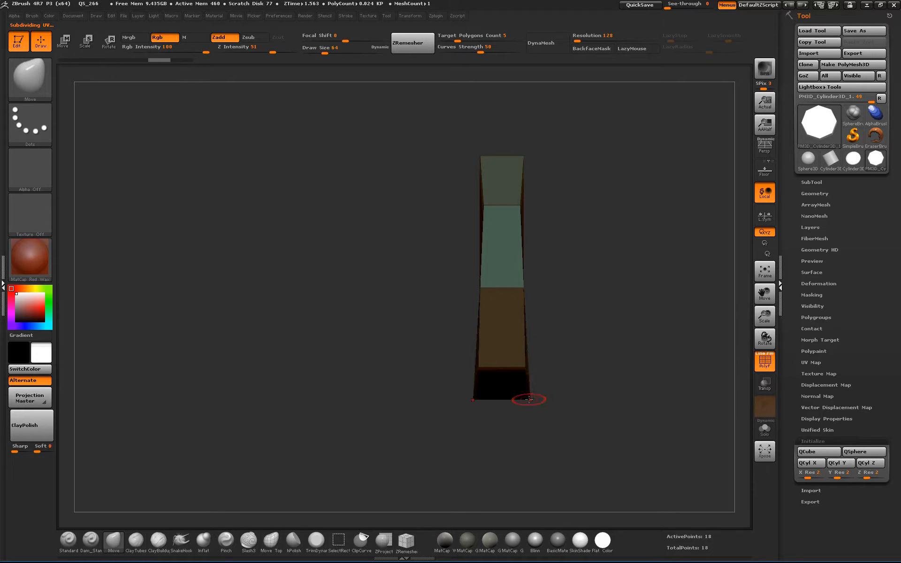
drag(542, 363, 476, 240)
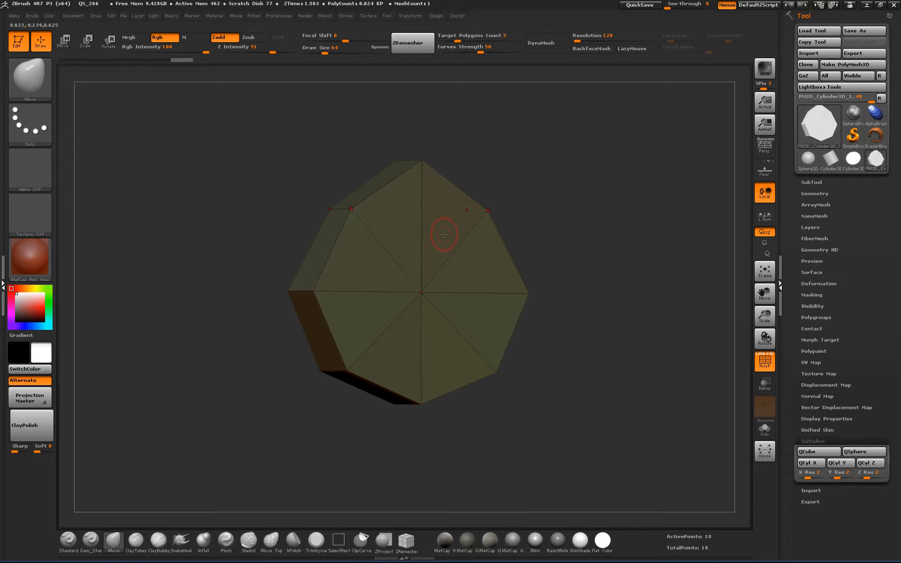
Step: Switch to the ZModeler brush and extrude the lower wedge faces of the disc's flat caps outward with QMesh
key(b)
key(z)
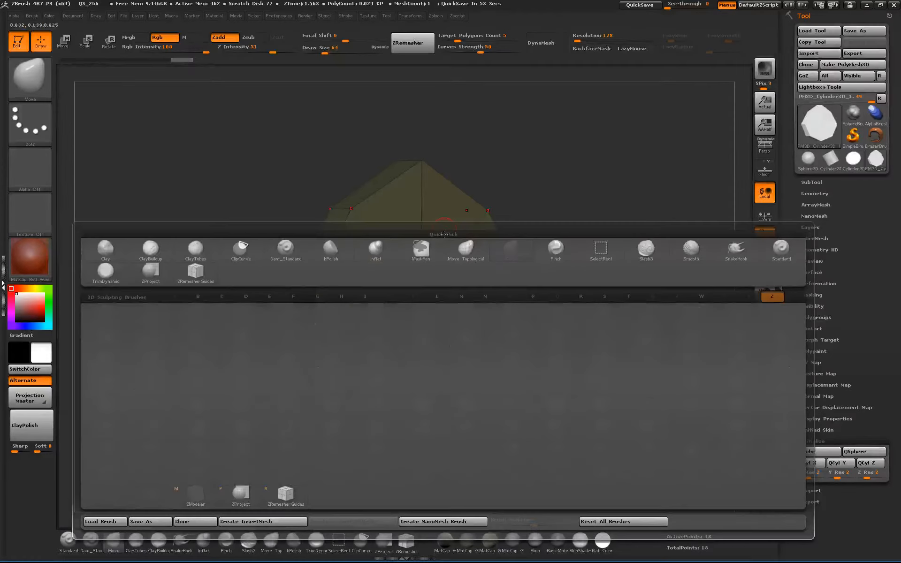
click(195, 500)
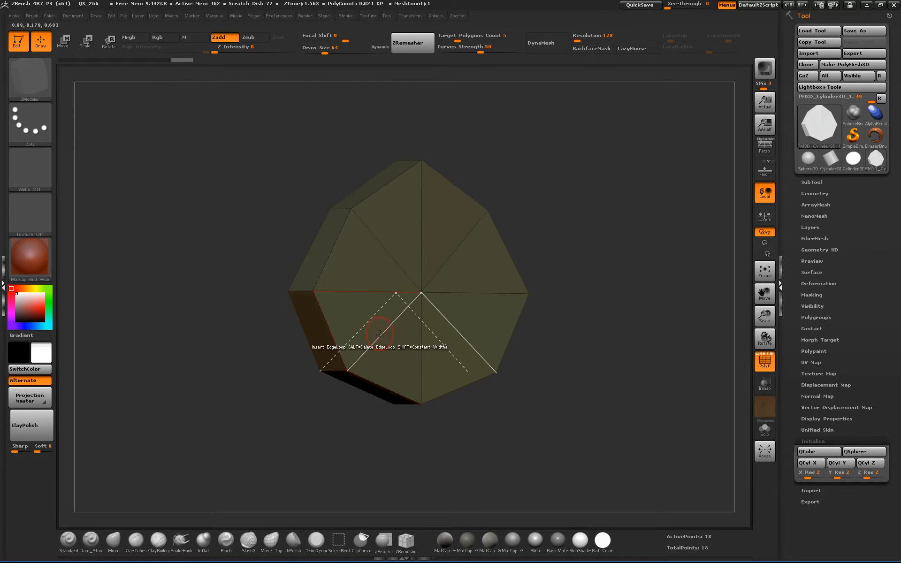
shift+drag(410, 438, 407, 440)
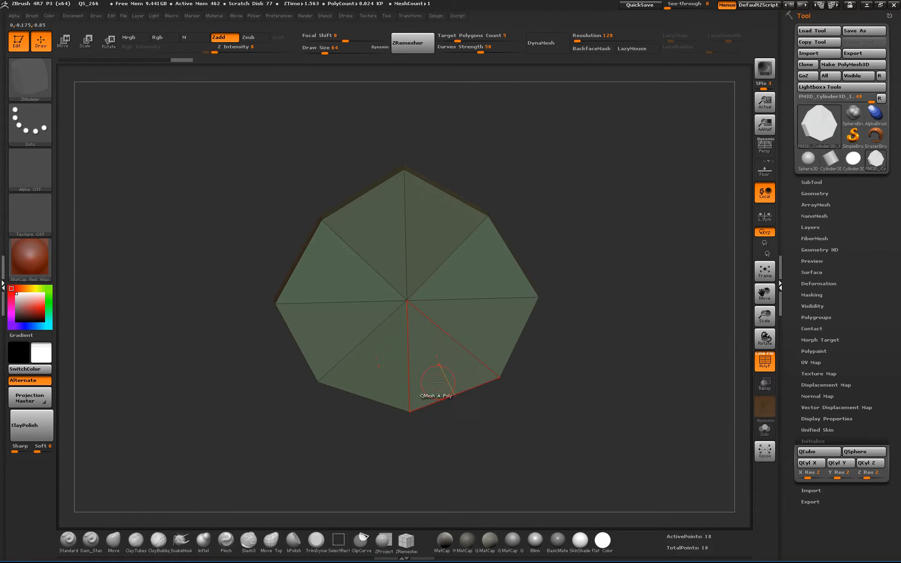
drag(435, 358, 631, 398)
drag(630, 398, 555, 394)
key(ctrl+z)
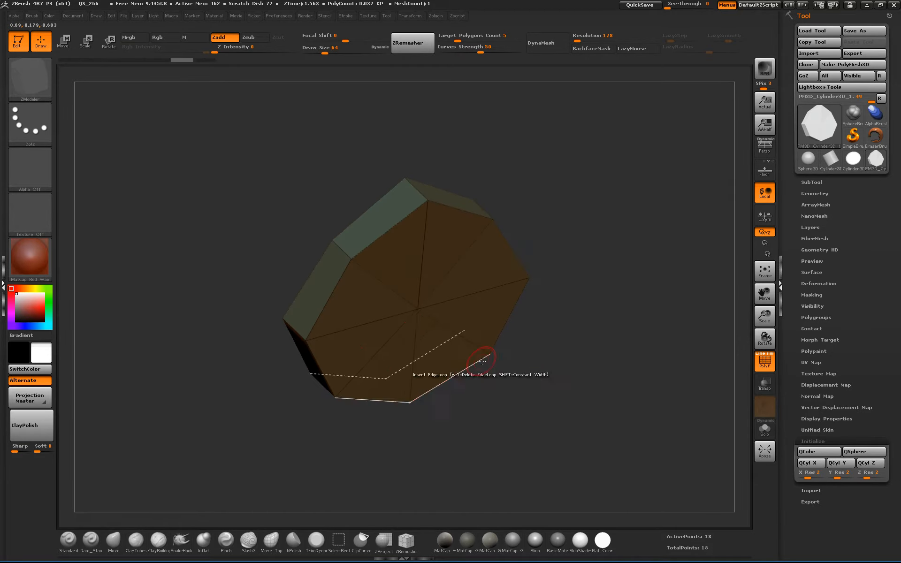
mouse_move(437, 349)
mouse_down()
mouse_move(469, 389)
mouse_move(537, 426)
mouse_move(555, 319)
mouse_up()
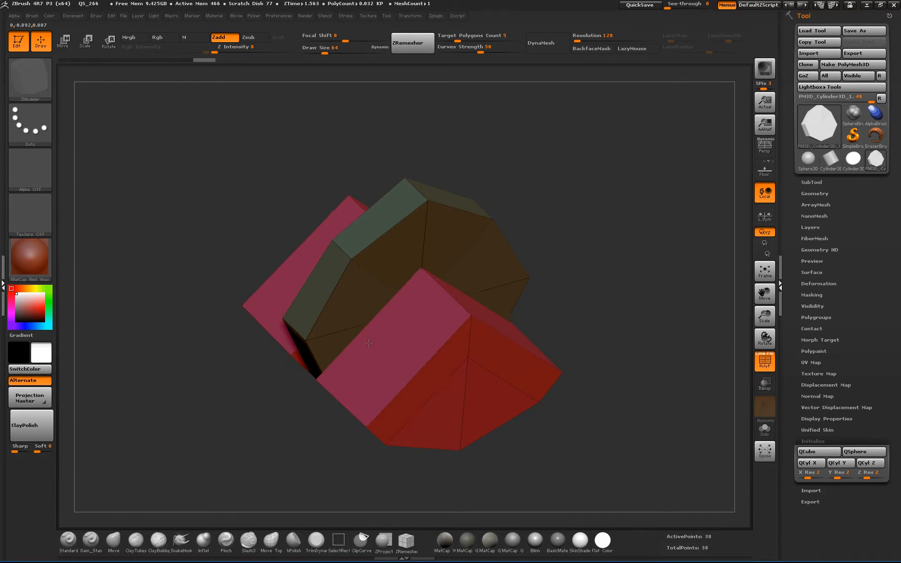
Step: Undo the QMesh extrusions of the lower wedge faces on both caps of the disc
key(ctrl+z)
key(ctrl+z)
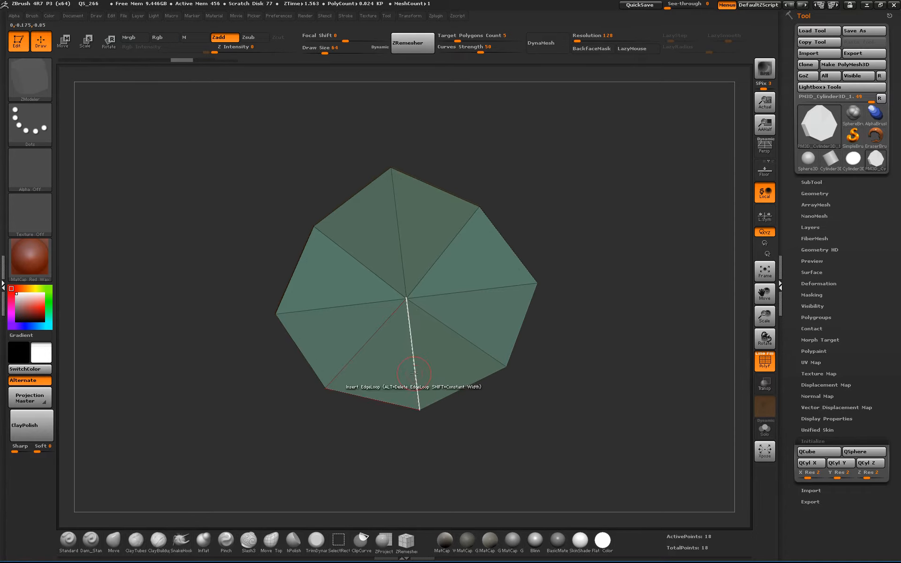
Step: Try inserting edge loops close to the rim on the disc's caps and sides, and subdivide the mesh twice to preview the rounding
drag(414, 373, 411, 441)
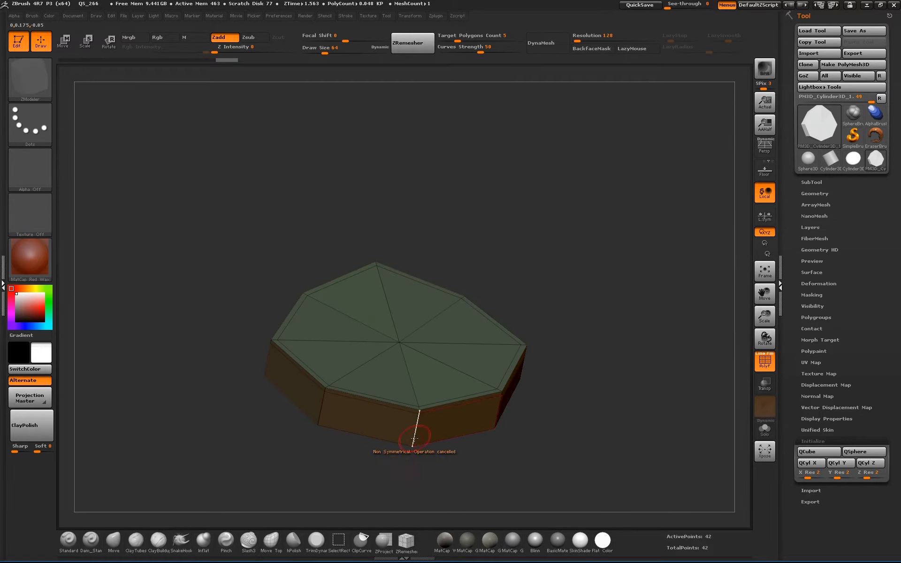
click(412, 442)
drag(438, 464, 451, 451)
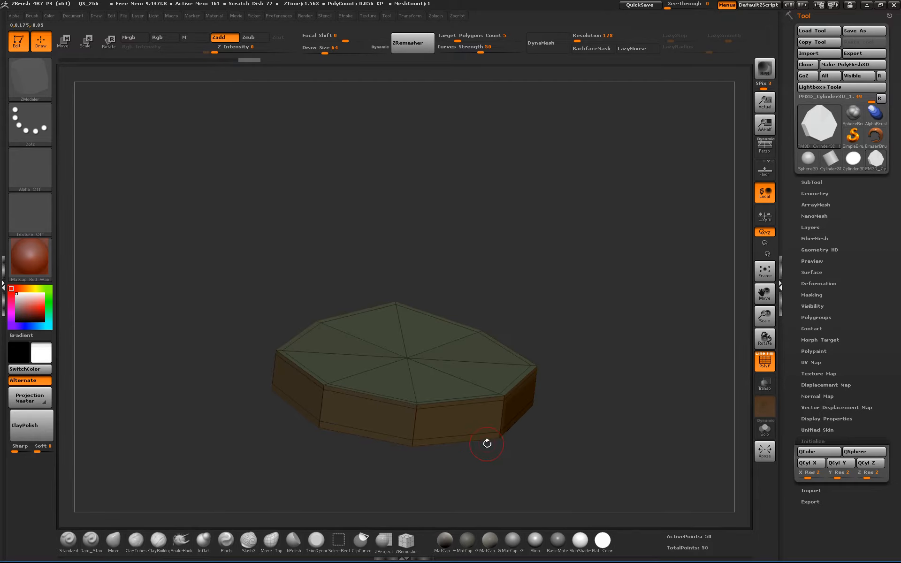
key(ctrl+d)
key(ctrl+d)
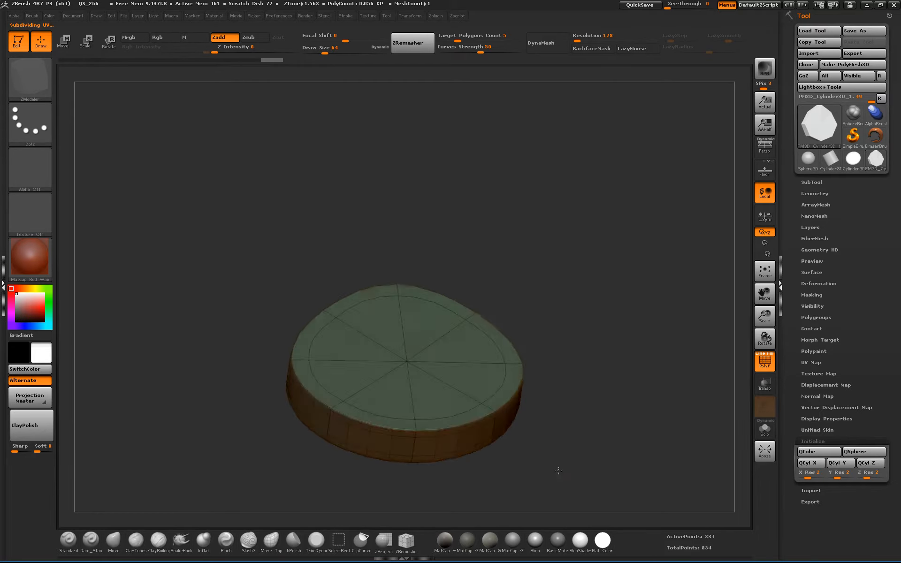
drag(547, 468, 586, 360)
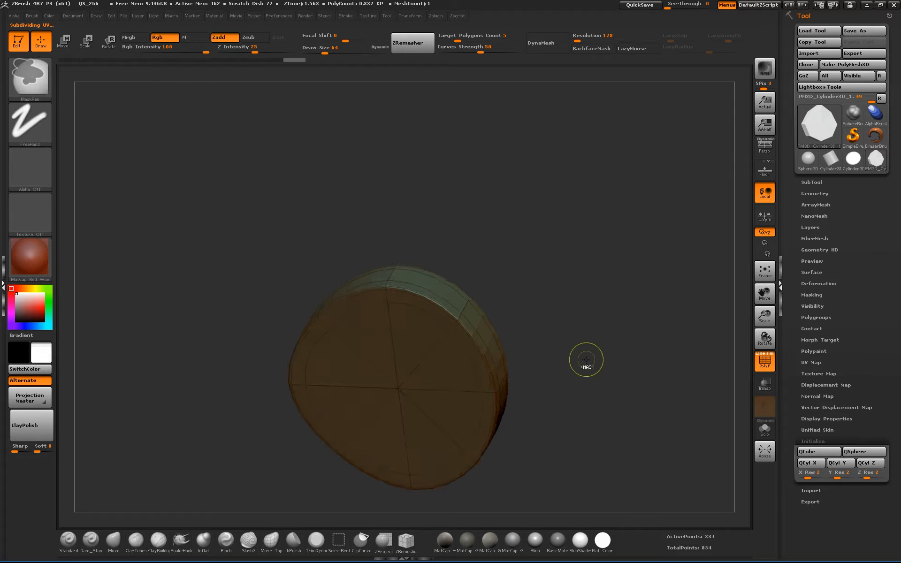
Step: Undo the subdivisions and the inserted edge loops to return to the plain octagonal disc
key(ctrl+z)
key(ctrl+z)
key(ctrl+z)
key(ctrl+z)
key(ctrl+z)
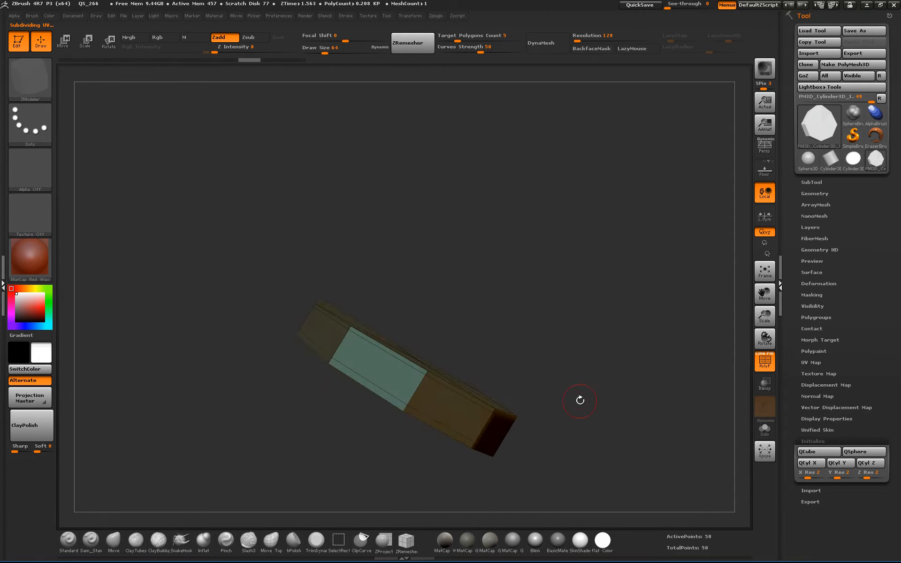
key(ctrl+z)
key(ctrl+z)
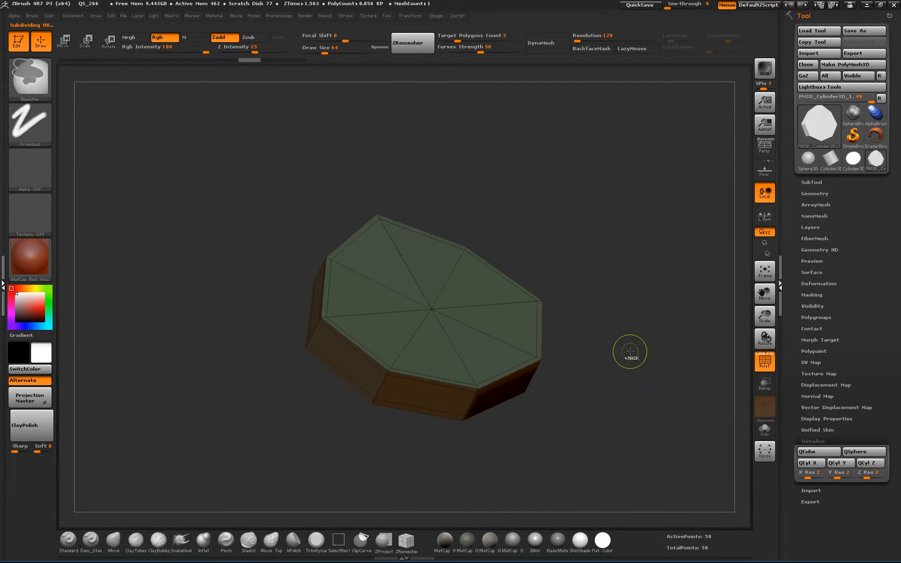
key(ctrl+z)
key(ctrl+z)
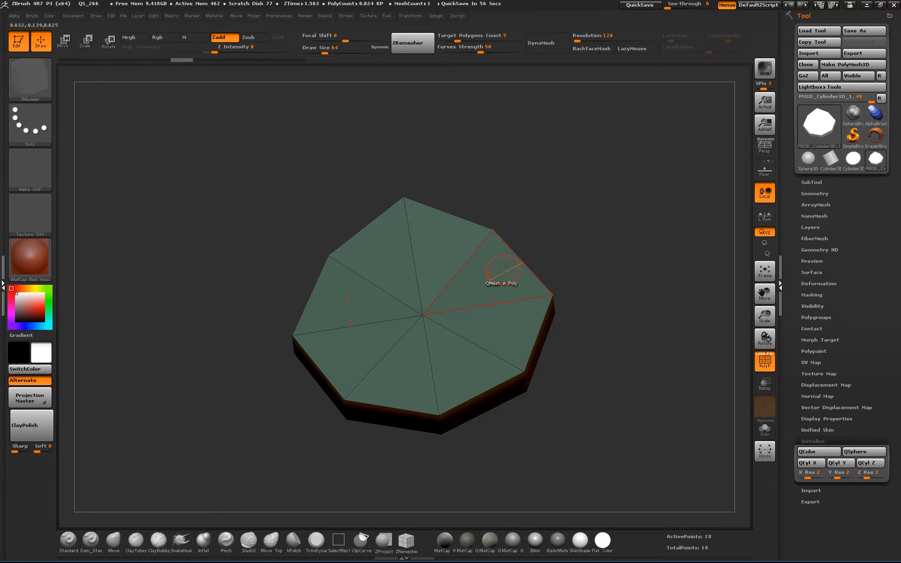
Step: Set the QMesh target to Polyloop and extrude the disc's ring of side faces outward
key(space)
key(space)
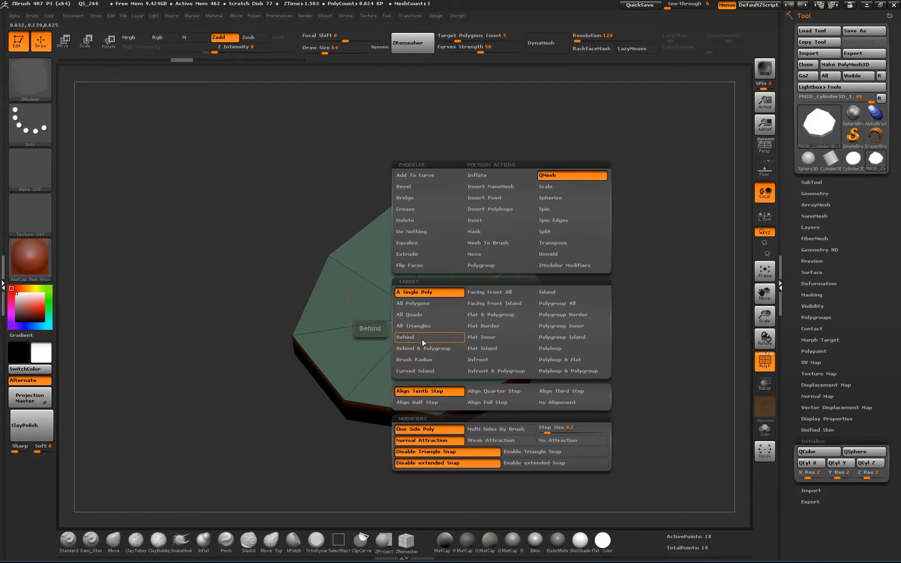
click(555, 349)
drag(572, 381, 589, 317)
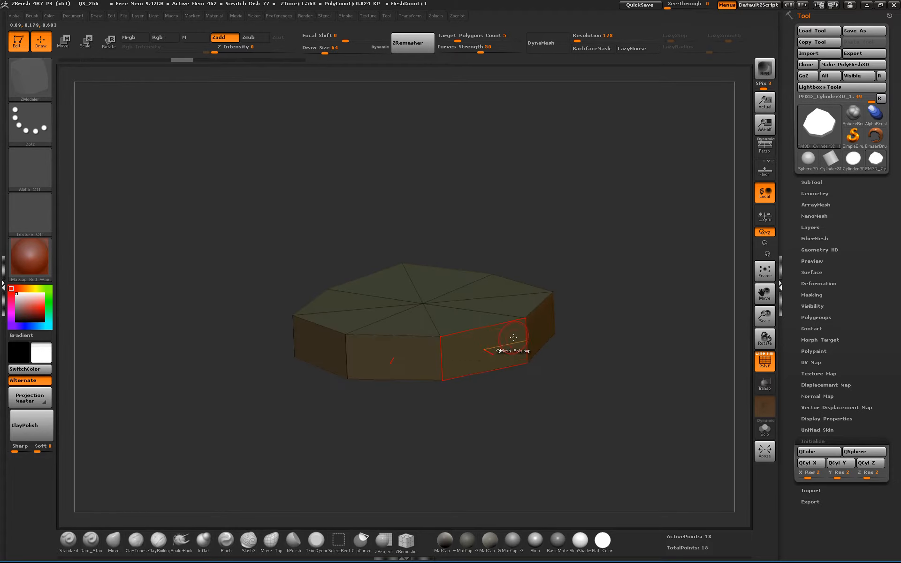
drag(494, 346, 554, 392)
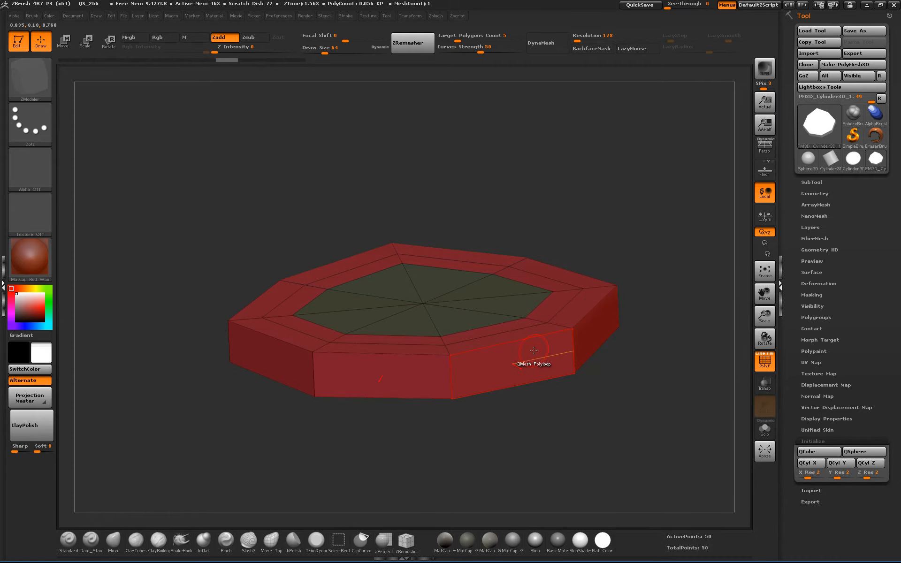
Step: Switch the polygon action to Inset, try it on a single side face and undo that inset
key(space)
key(space)
click(538, 221)
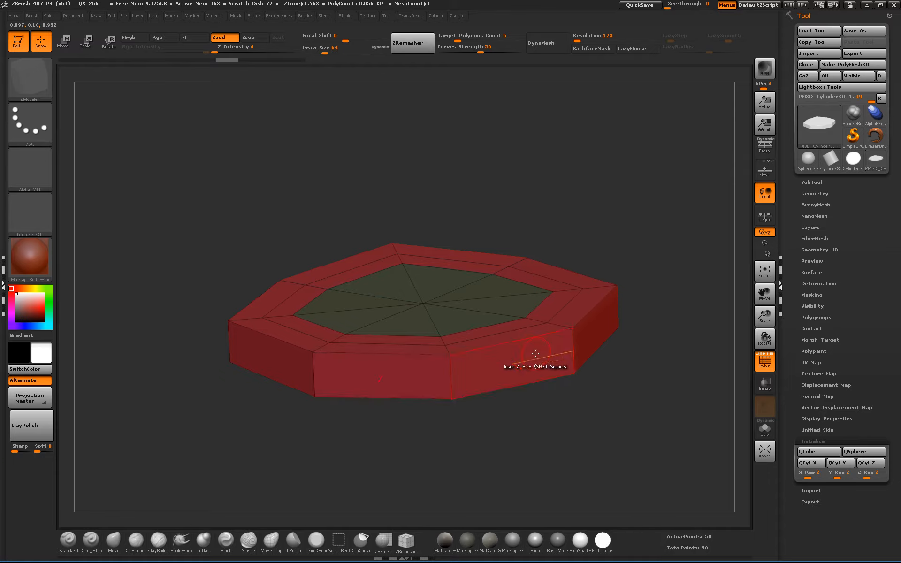
drag(526, 343, 533, 354)
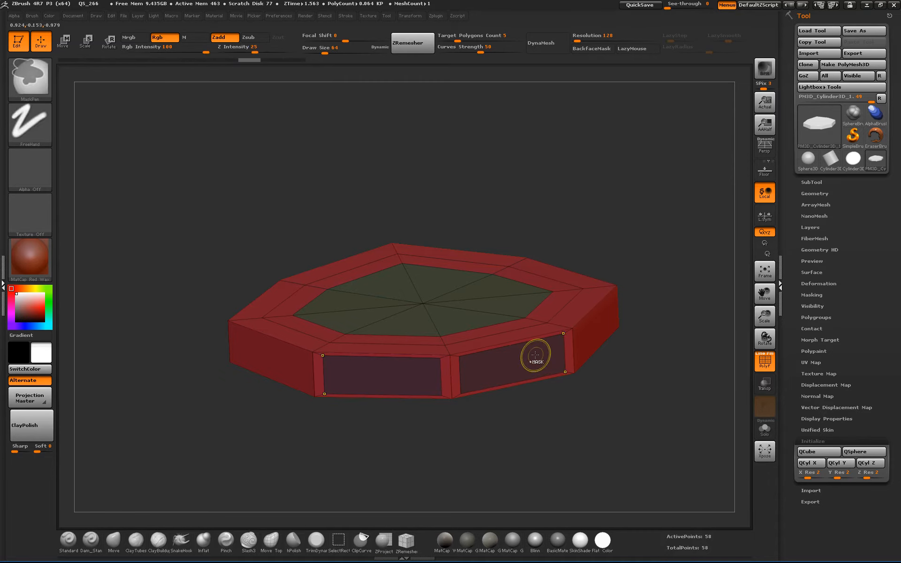
key(ctrl+z)
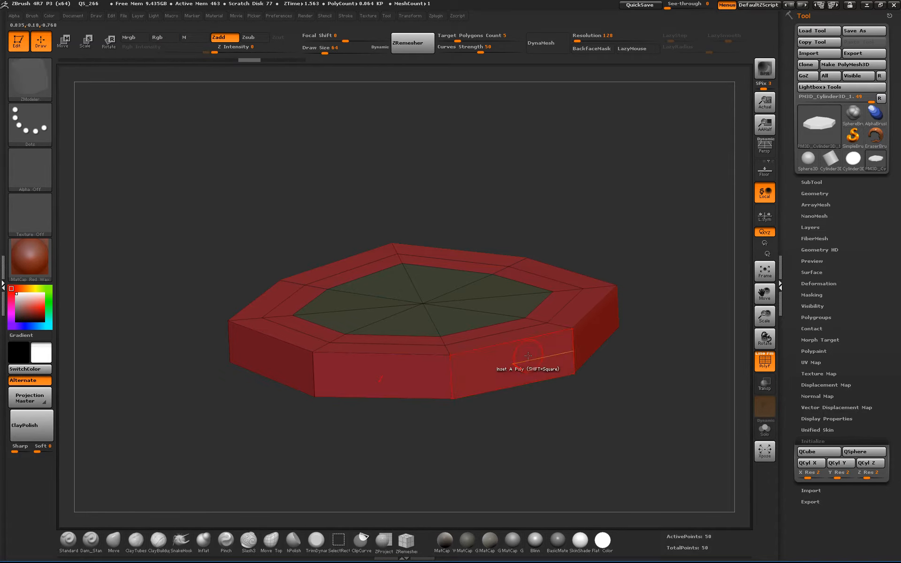
Step: Set Inset to target the Polyloop with Inset Region, and inset the side faces slightly as one continuous band around the disc
key(space)
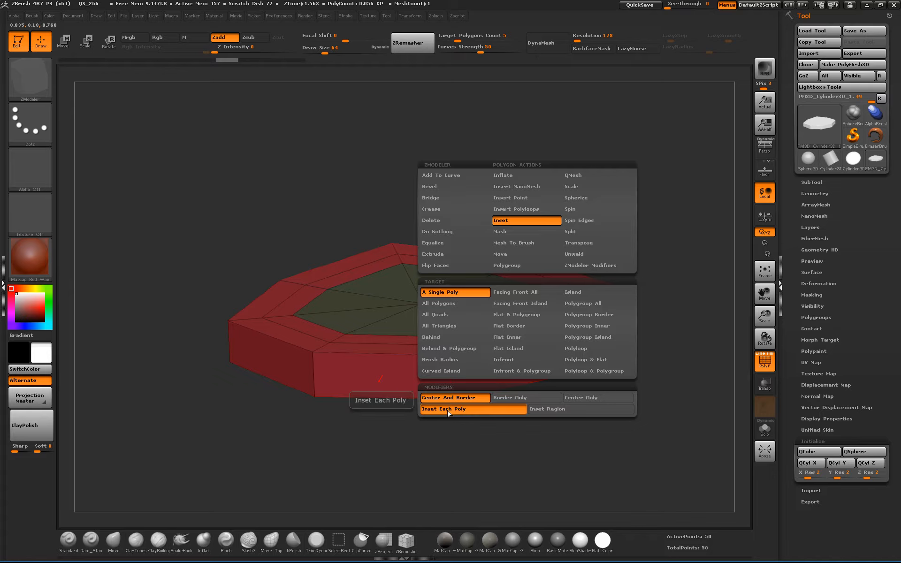
click(549, 410)
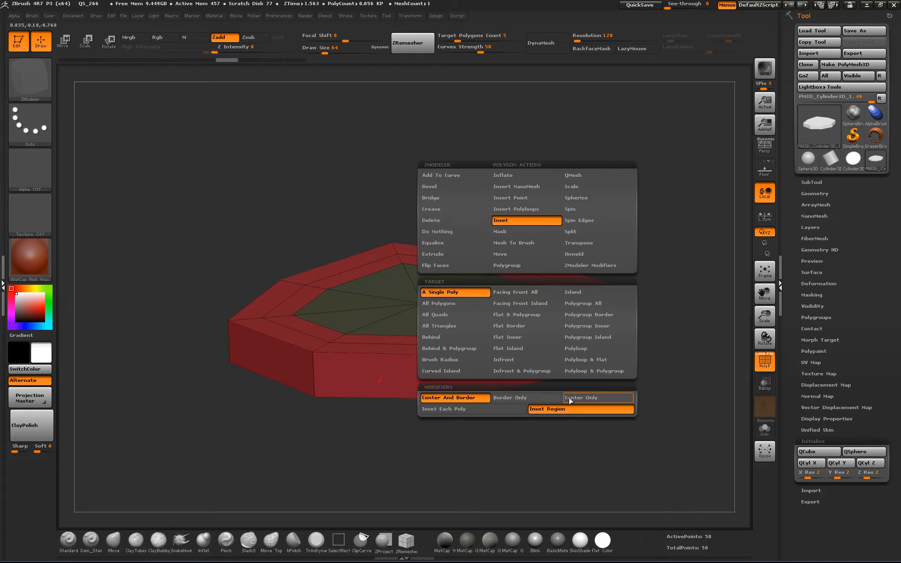
click(584, 349)
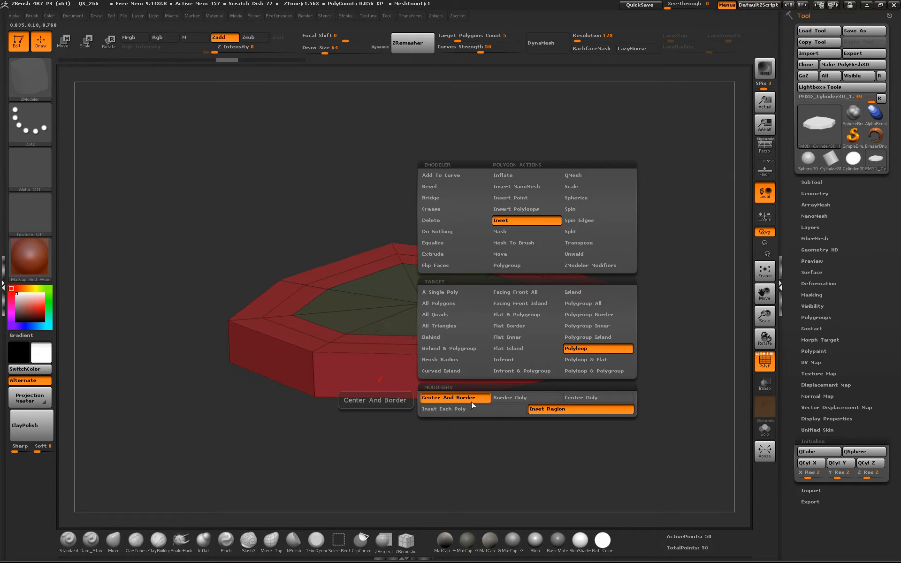
click(553, 402)
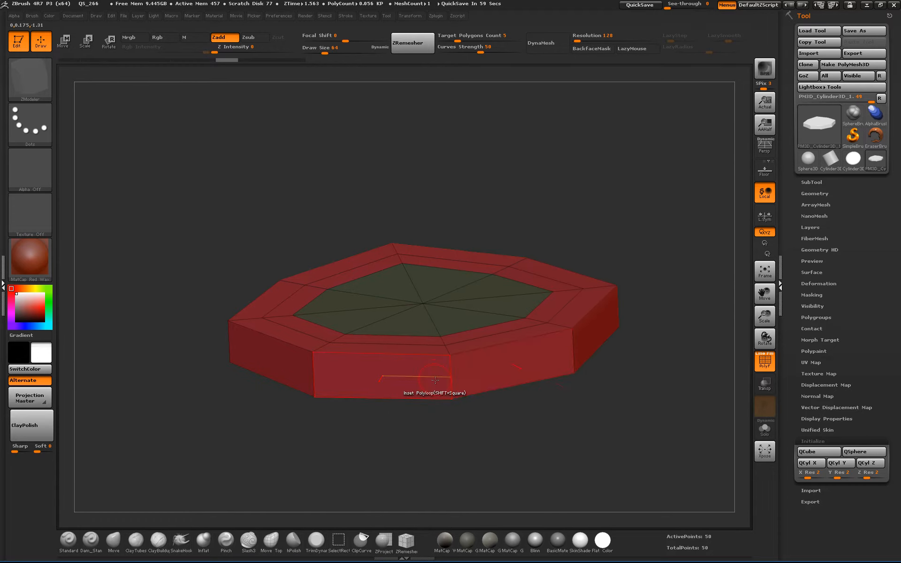
drag(473, 387, 474, 371)
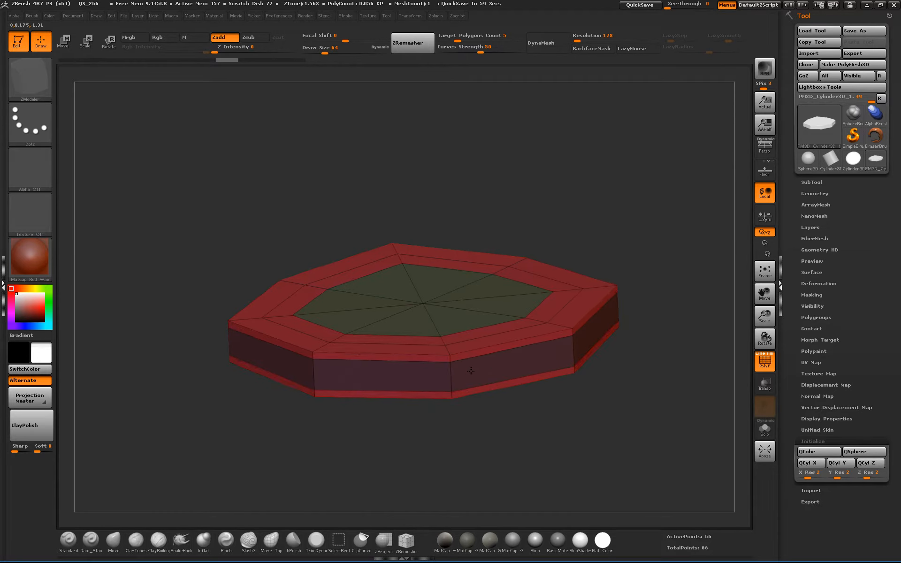
Step: Switch the polygon action to Extrude, try pushing a single side face inward and undo it
key(space)
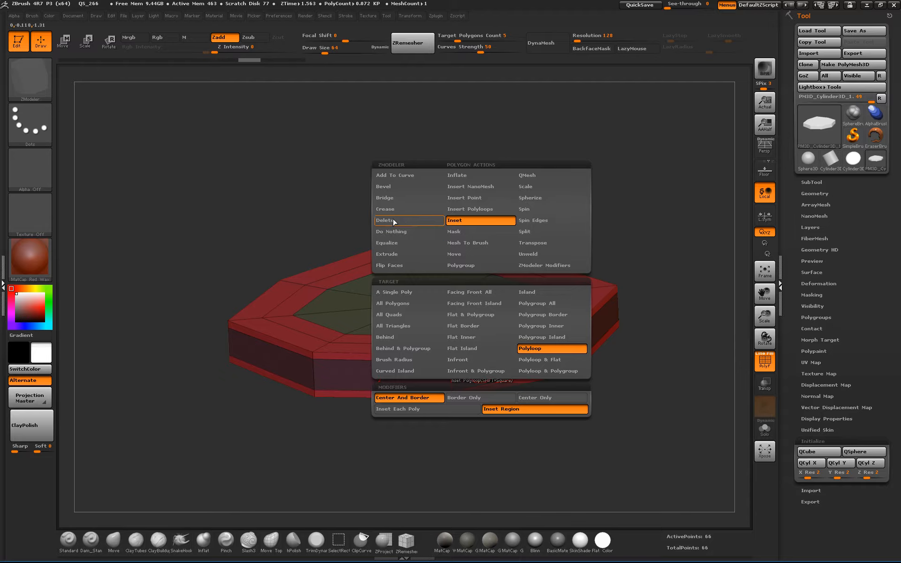
click(402, 254)
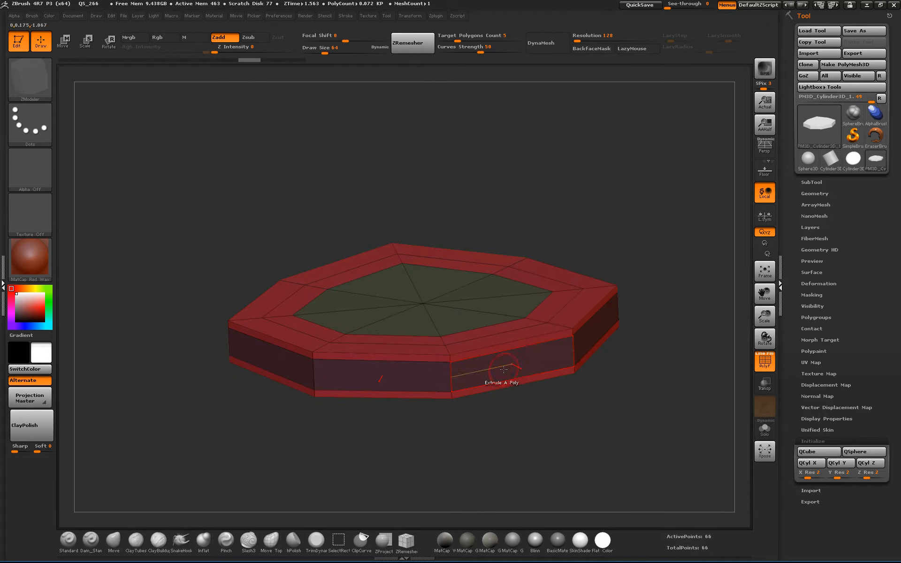
drag(529, 371, 526, 352)
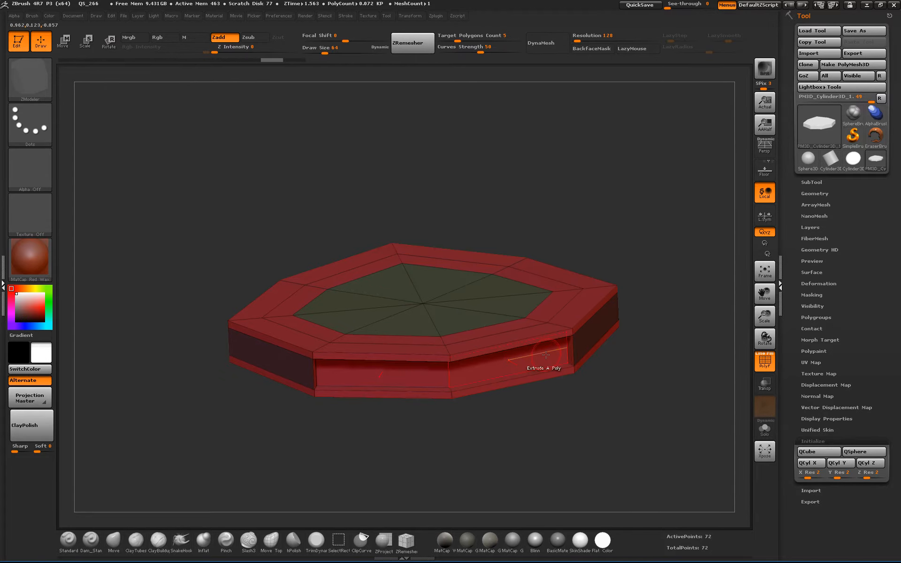
ctrl+click(546, 355)
Step: Set the Extrude target to Polyloop and push the inset side band inward to form a groove around the disc
key(space)
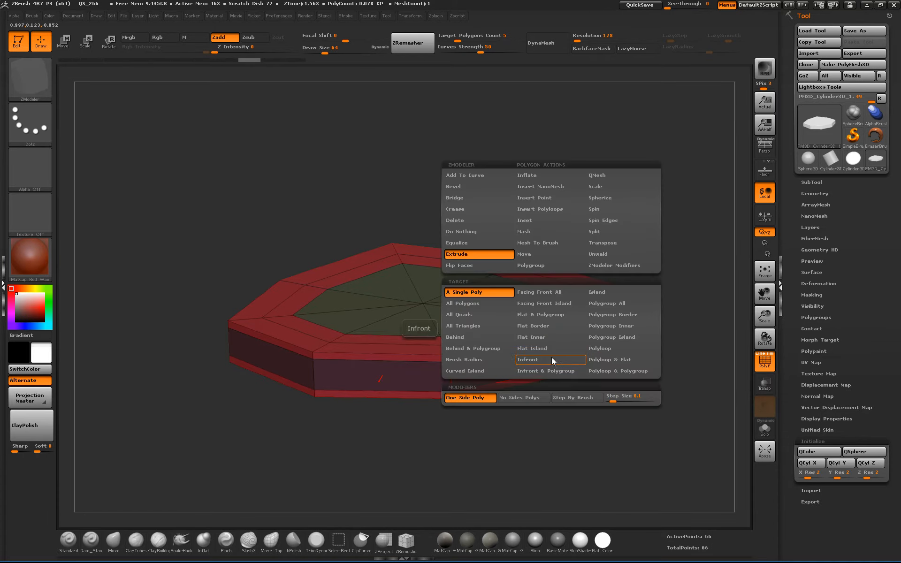
click(601, 348)
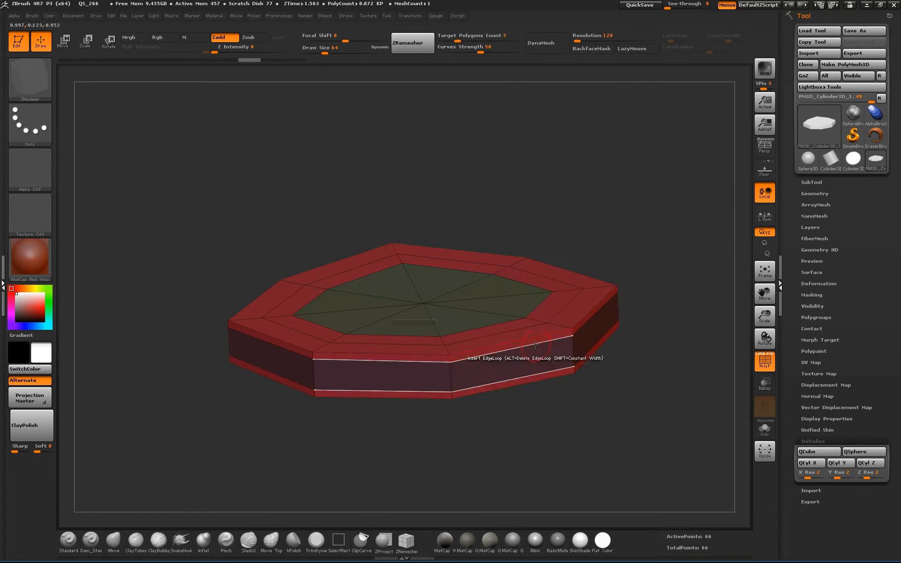
drag(552, 359, 523, 349)
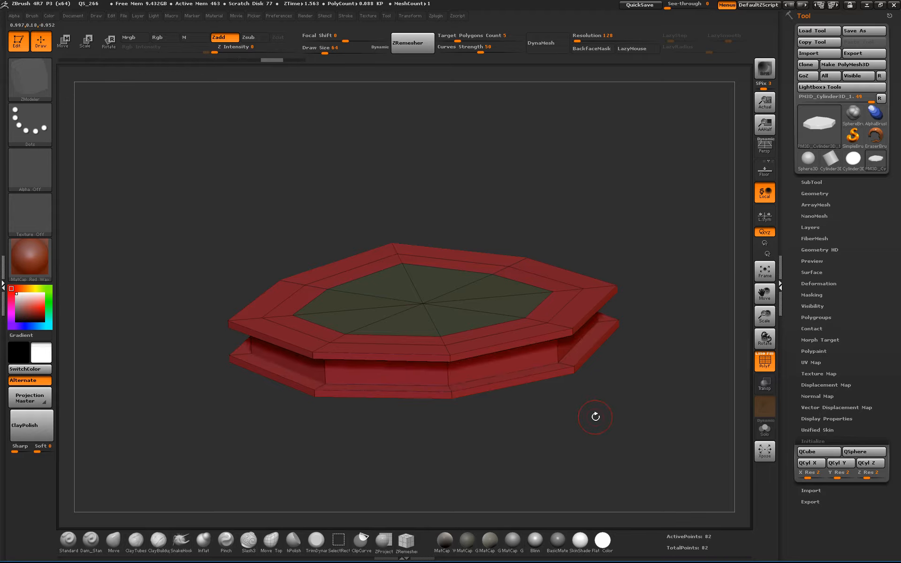
Step: Set the draw size to 2 and insert additional concentric edge loops on the red outer ring of the caps
drag(599, 439, 562, 409)
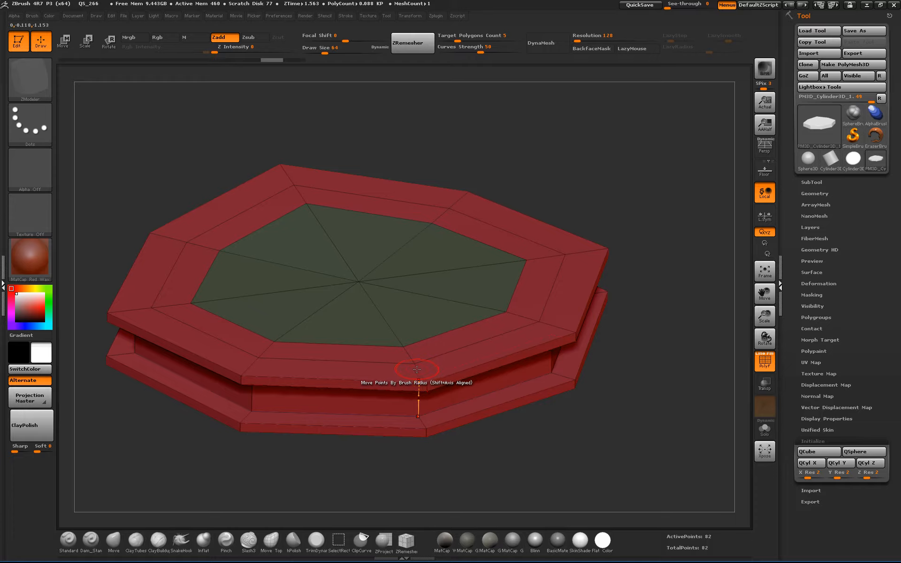
mouse_move(532, 423)
mouse_down()
mouse_move(543, 411)
mouse_move(528, 396)
mouse_move(511, 424)
mouse_up()
text(s2)
key(Return)
click(449, 367)
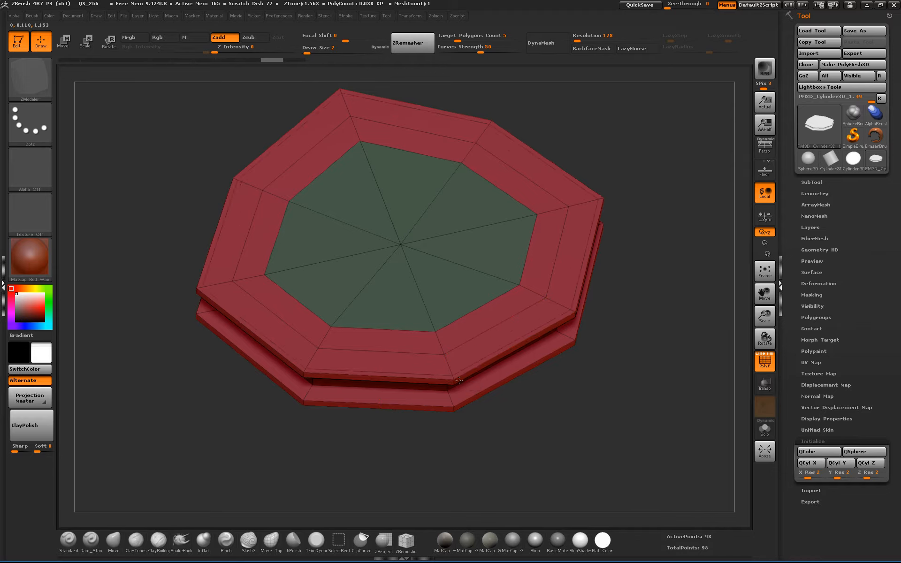
click(438, 335)
drag(440, 344, 441, 346)
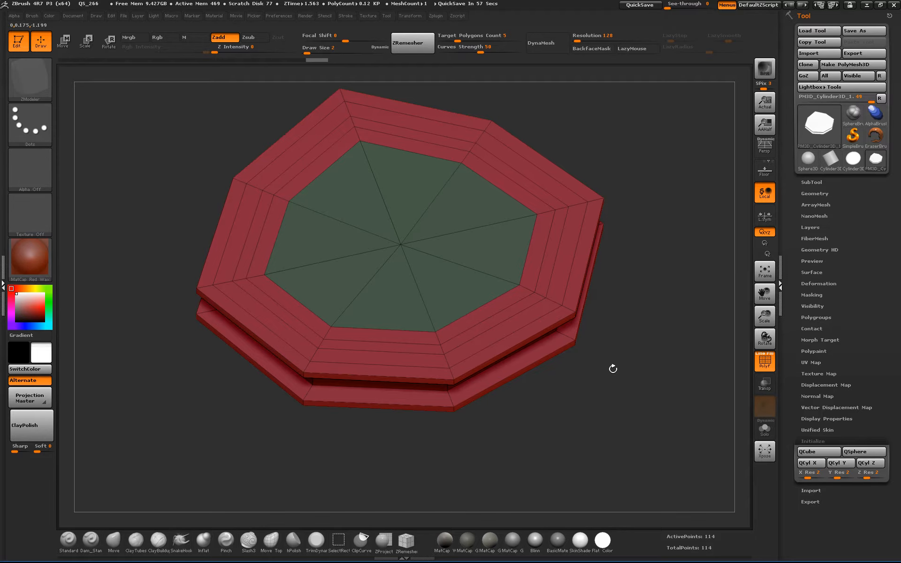
Step: Try pulling the cap's inner ring points with the Move brush at draw size 163, undoing each pull
drag(640, 397, 587, 334)
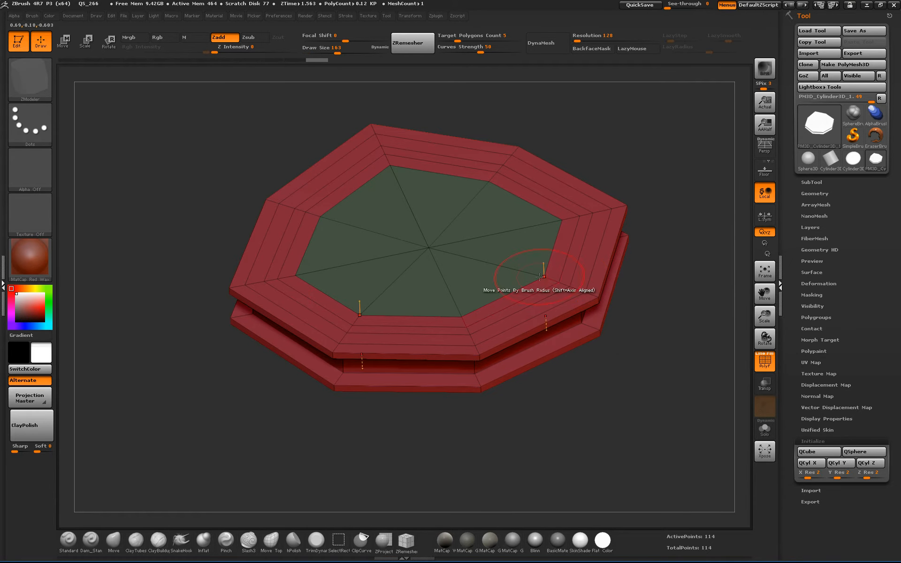
click(113, 541)
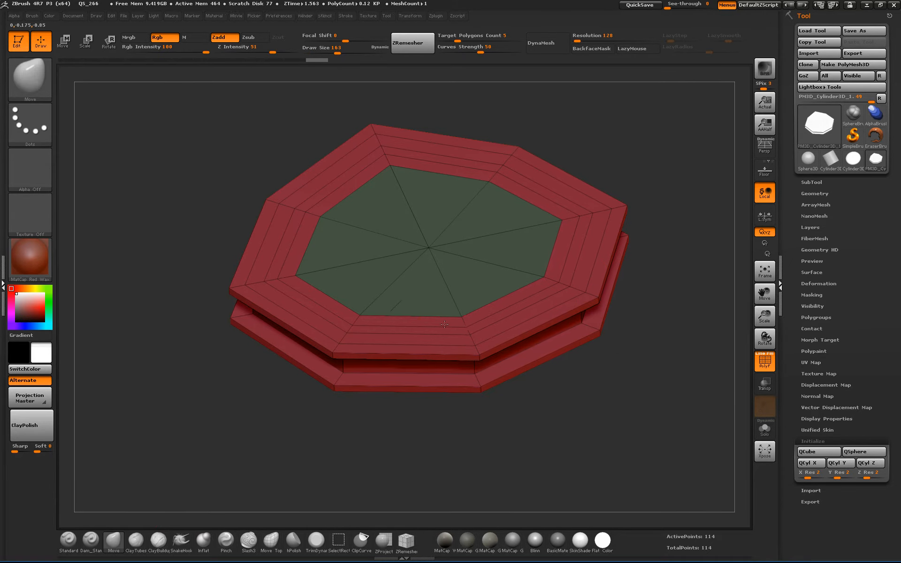
mouse_move(463, 319)
mouse_down()
mouse_move(462, 277)
mouse_move(465, 294)
mouse_up()
drag(561, 384, 568, 350)
key(ctrl+z)
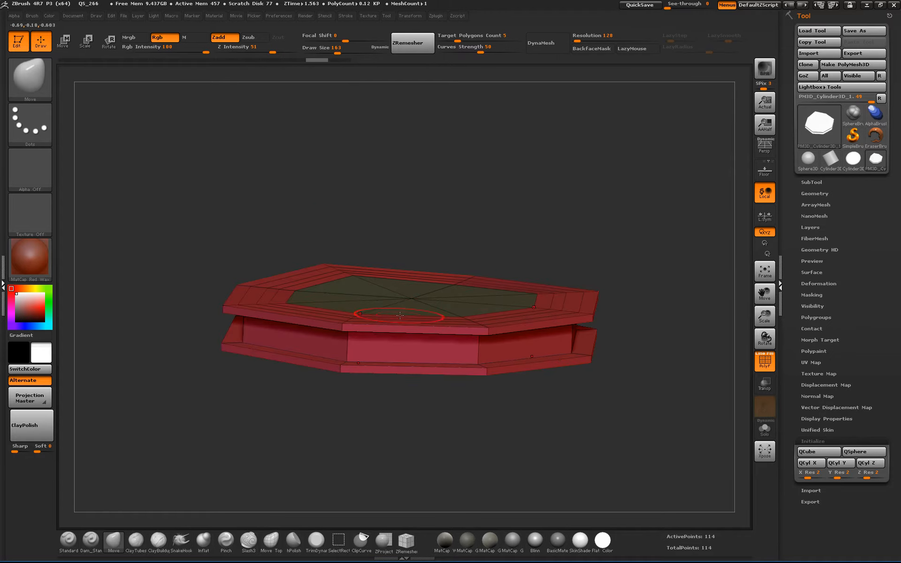
drag(348, 318, 360, 226)
key(ctrl+z)
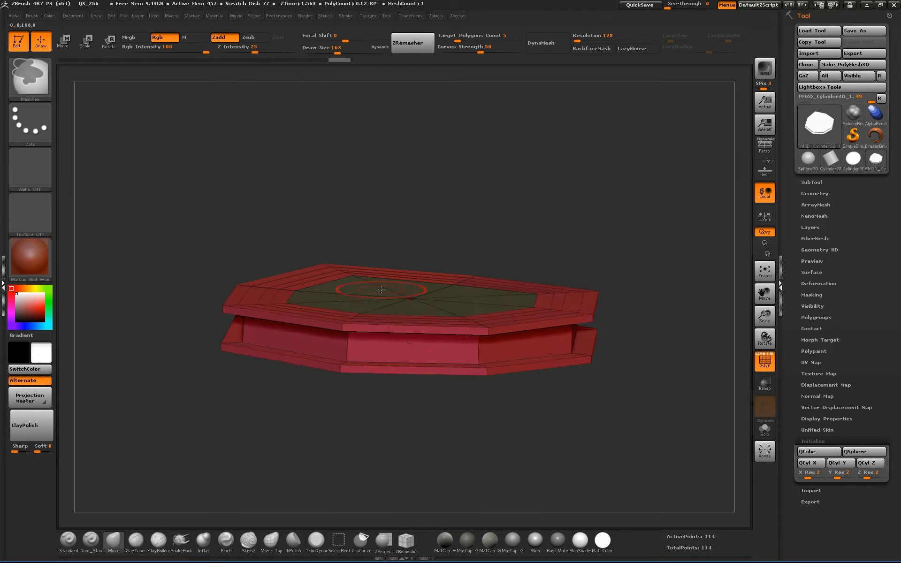
drag(462, 436, 460, 449)
key(ctrl+z)
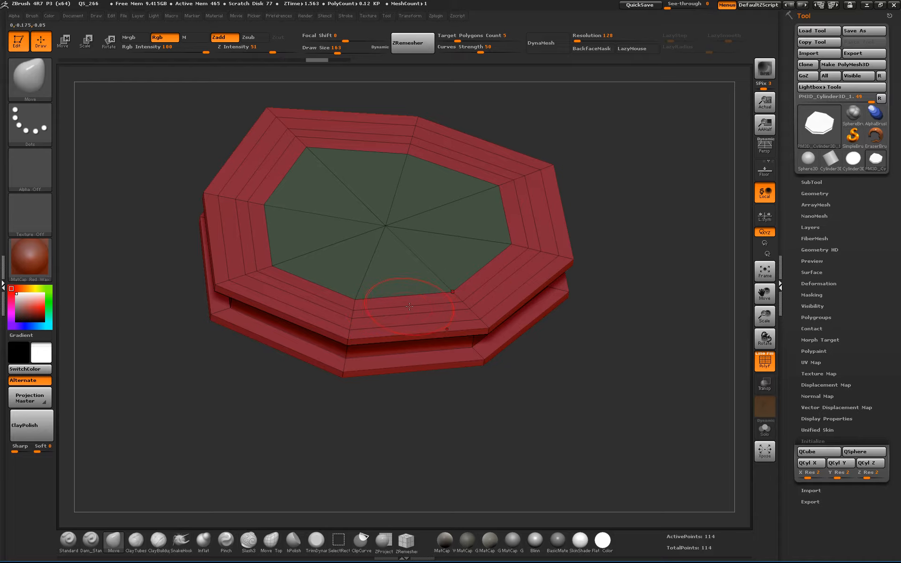
Step: Inspect the grooved disc from an angle with the polyframe hidden, and show the polyframe again
mouse_move(465, 392)
mouse_down()
mouse_move(458, 298)
mouse_move(467, 378)
mouse_up()
mouse_move(627, 327)
alt+mouse_down()
mouse_move(636, 359)
mouse_move(672, 356)
mouse_move(621, 331)
mouse_move(609, 368)
mouse_move(560, 325)
alt+mouse_up()
key(shift+f)
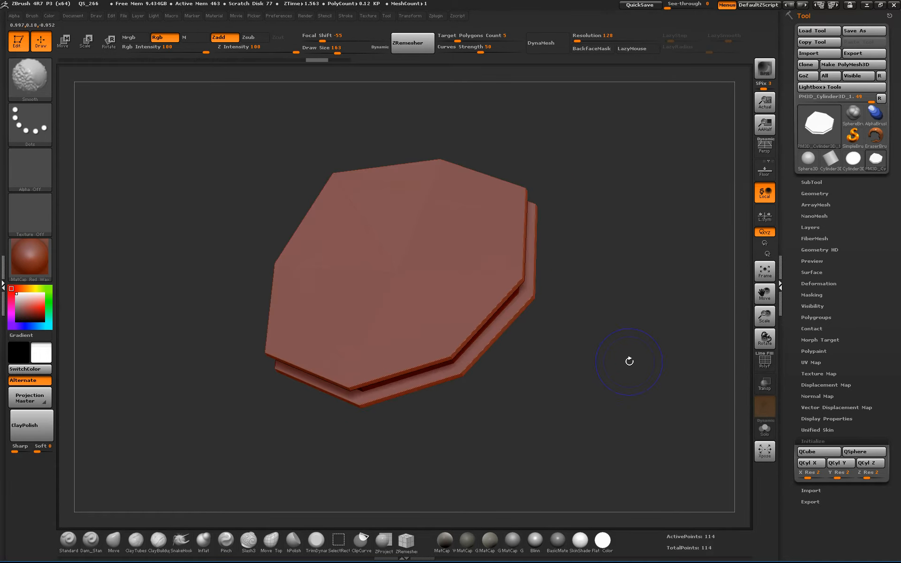
click(765, 363)
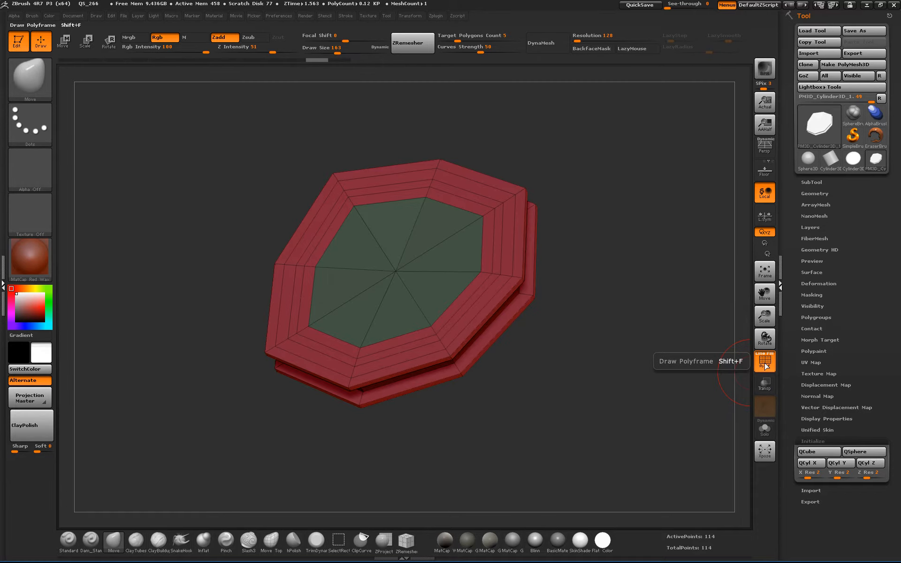
click(764, 362)
click(764, 362)
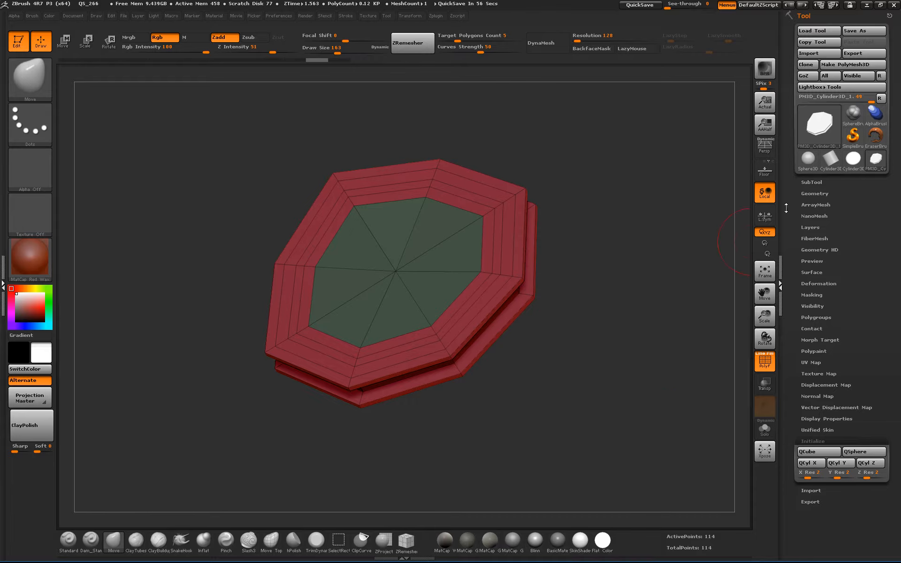
click(816, 182)
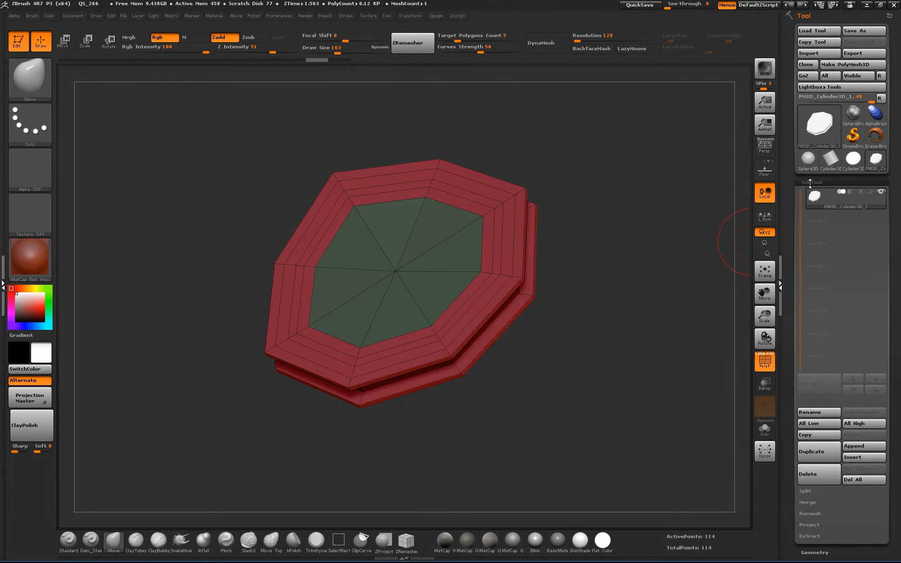
click(809, 182)
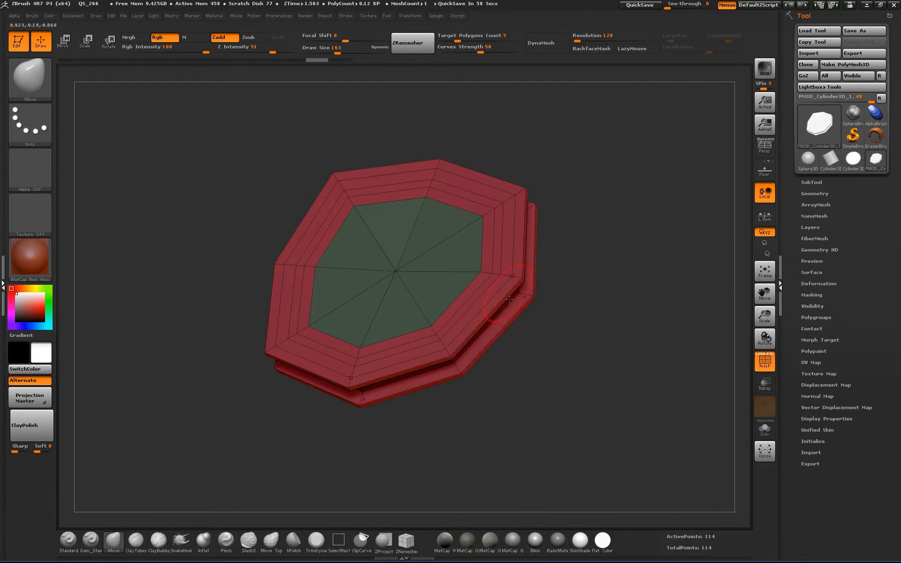
Step: Try masking the cap's centre polygons with the MaskPen brush, and undo the mask
ctrl+drag(458, 245, 469, 245)
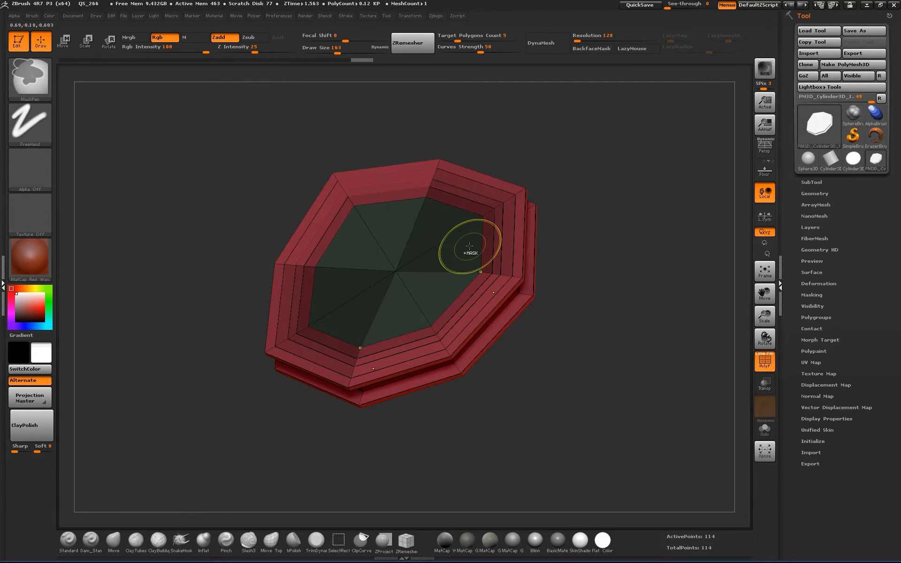
key(ctrl+shift+a)
drag(582, 291, 627, 321)
key(ctrl+z)
key(ctrl+z)
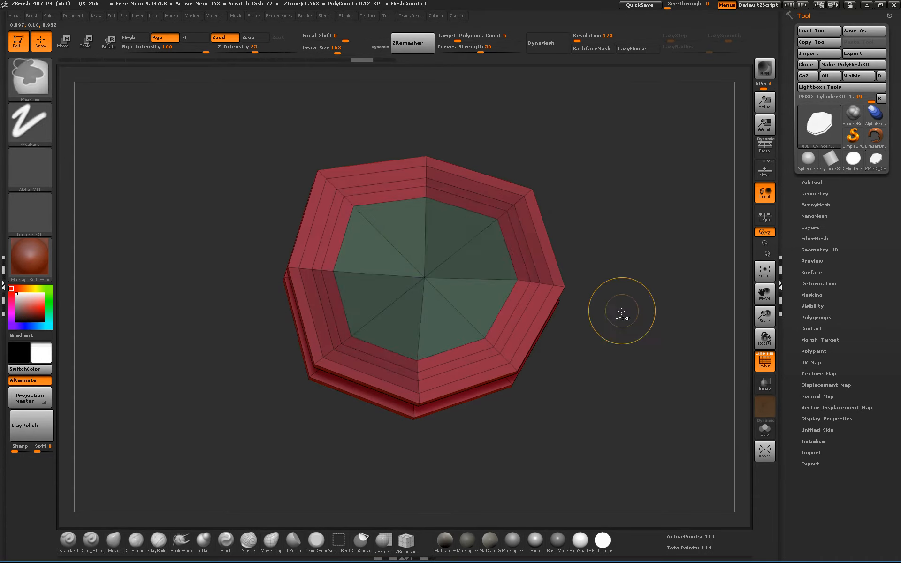
key(ctrl+z)
key(ctrl+z)
Step: Isolate the recessed side band of the disc, give it its own polygroup, and show the whole mesh again
shift+drag(615, 333, 625, 302)
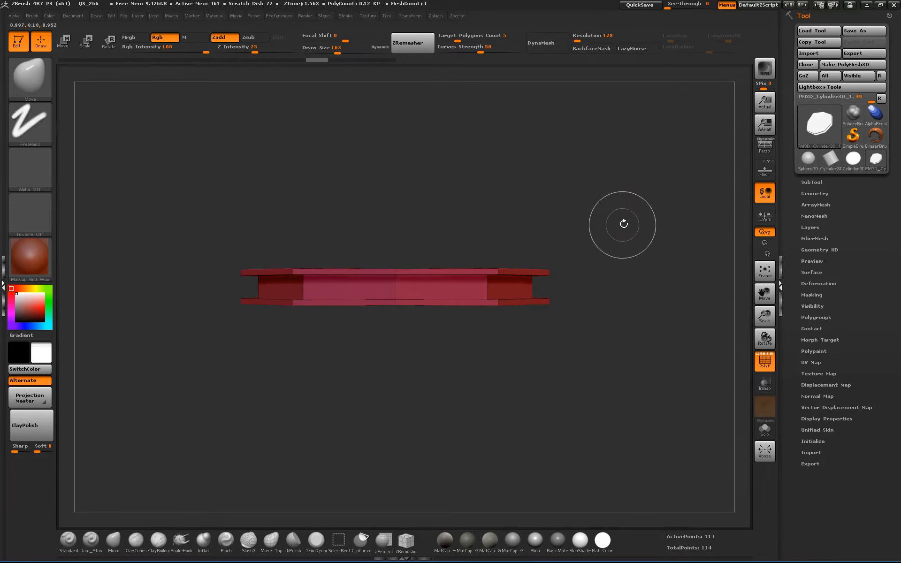
mouse_move(605, 229)
ctrl+shift+mouse_down()
mouse_move(351, 263)
mouse_move(215, 270)
mouse_move(210, 302)
ctrl+shift+mouse_up()
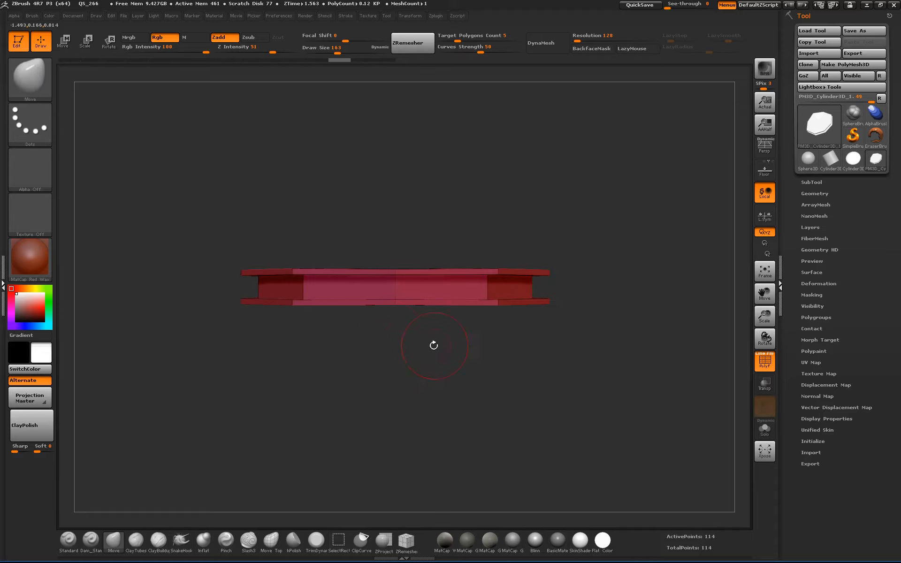
ctrl+shift+drag(592, 227, 202, 270)
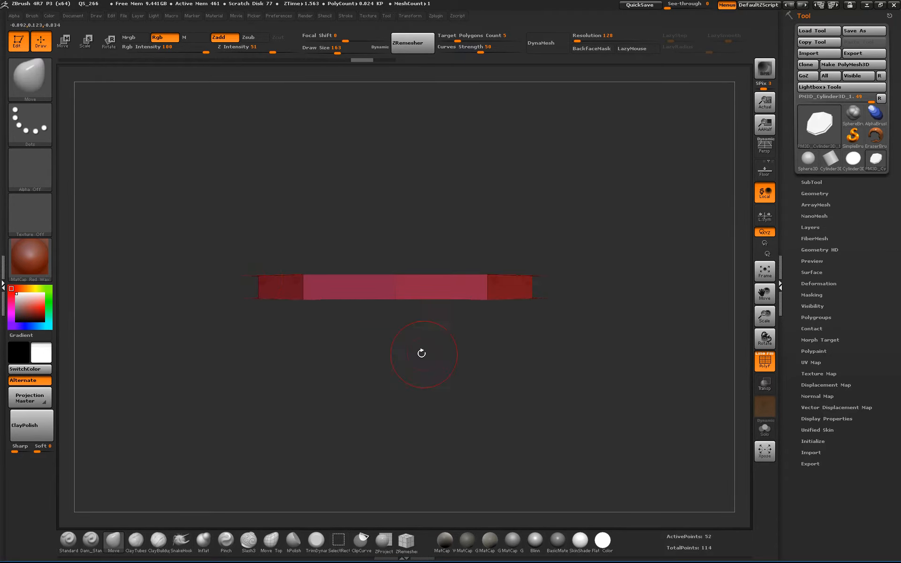
drag(421, 352, 504, 398)
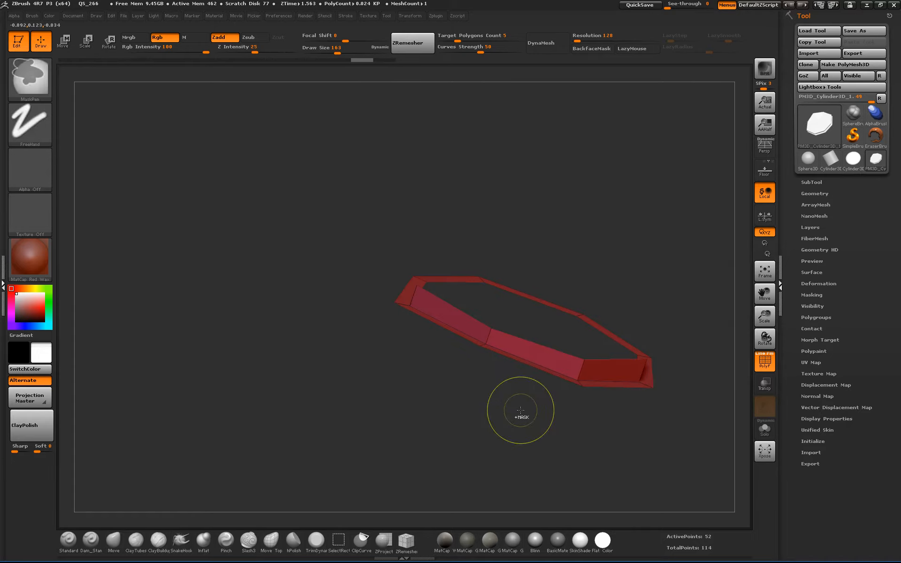
ctrl+shift+click(520, 413)
mouse_move(556, 429)
mouse_down()
mouse_move(658, 453)
mouse_move(646, 398)
mouse_move(613, 427)
mouse_move(562, 429)
mouse_up()
drag(568, 386, 633, 357)
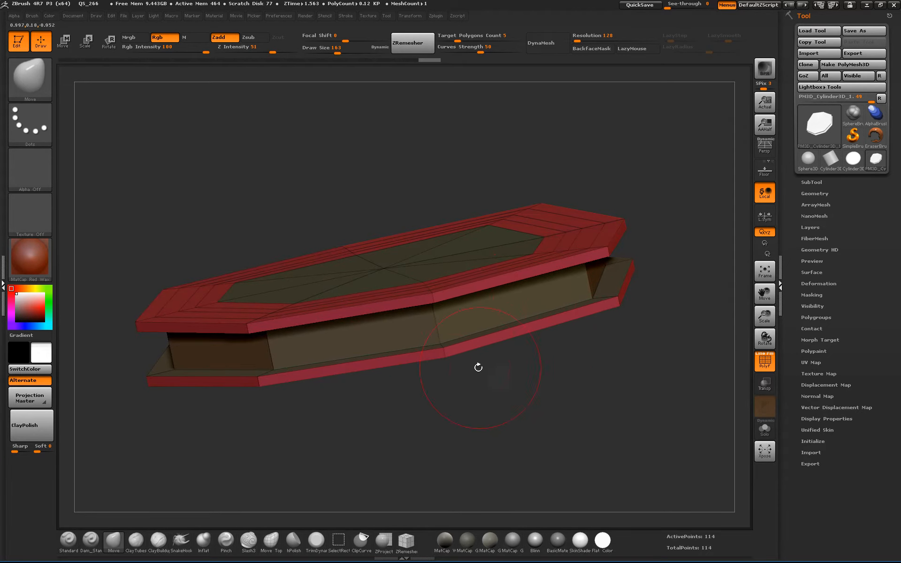
Step: Set the draw size to 11 and set the ZModeler polygon action to Inset with the Polygroup Island target
text(s11)
key(Return)
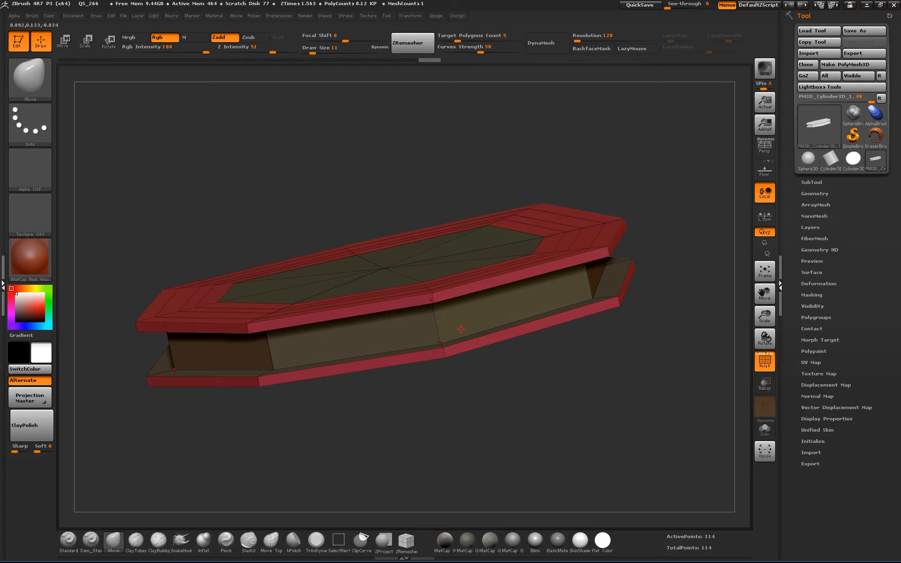
key(b)
key(z)
key(m)
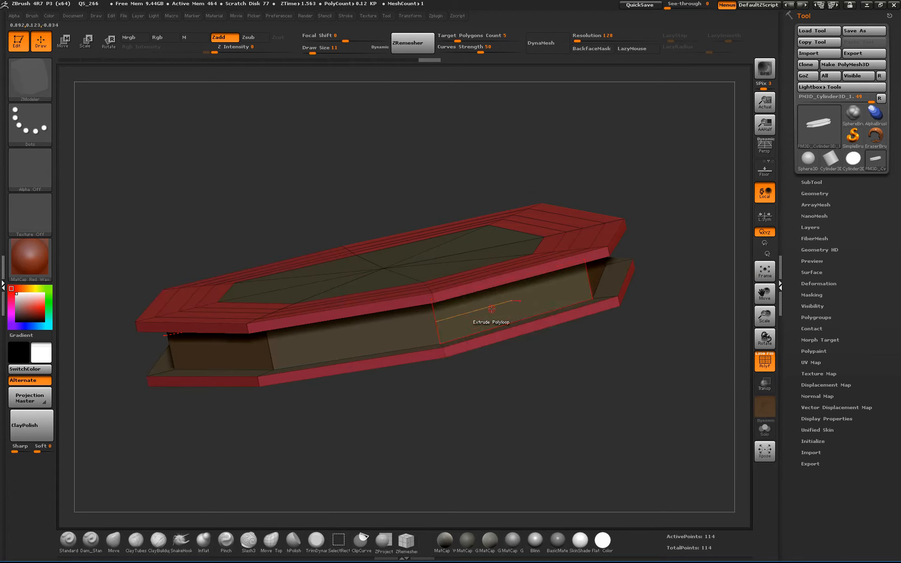
key(space)
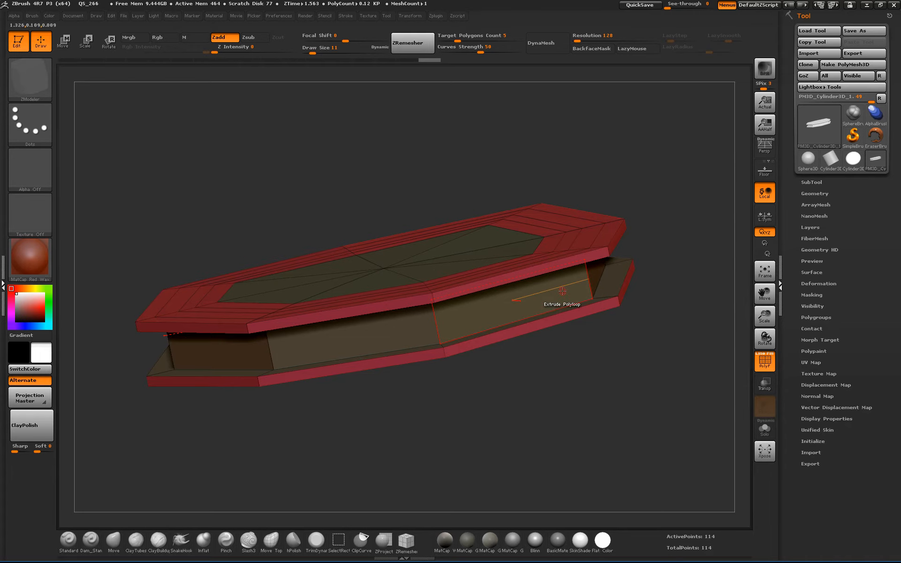
key(space)
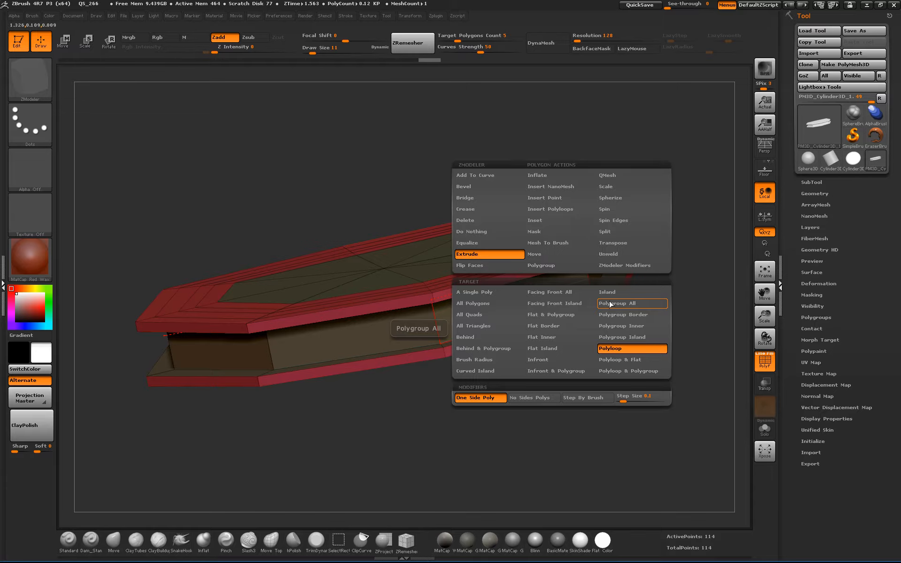
click(542, 221)
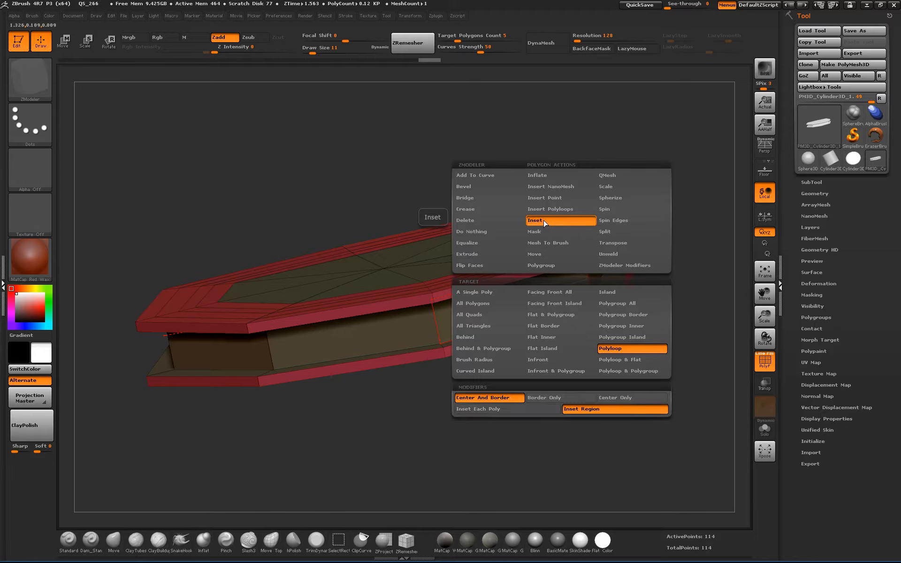
click(629, 337)
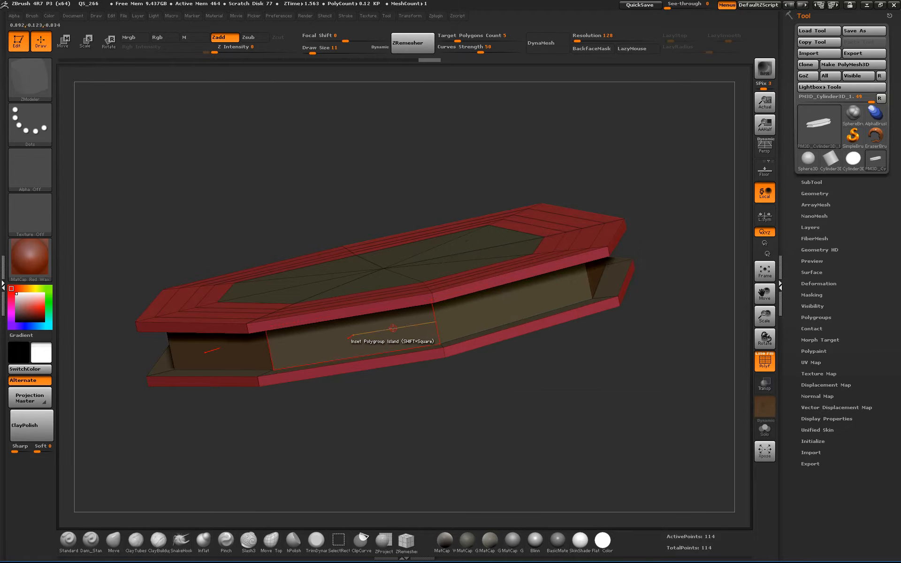
Step: Inset the groove's polygroup island, leaving a narrow border along the groove's outer edges
click(393, 328)
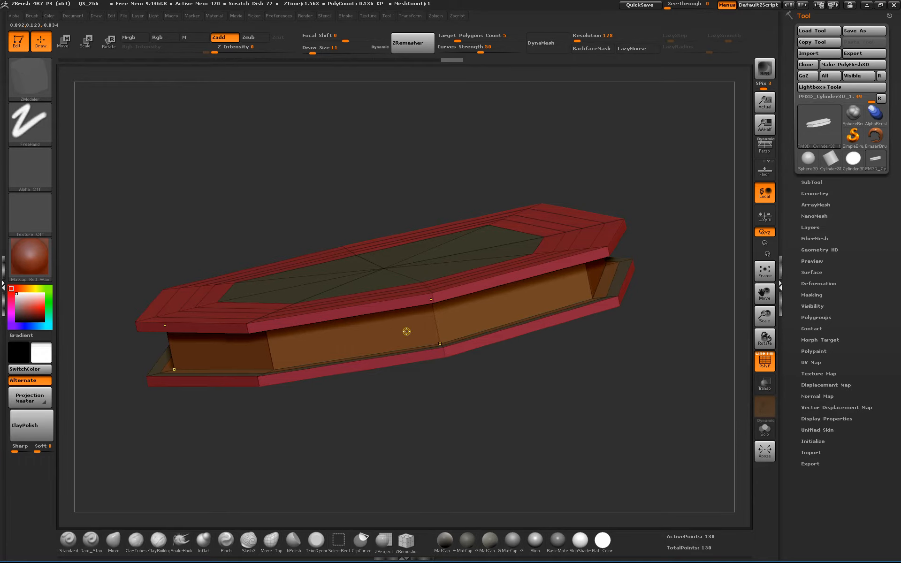
key(ctrl+z)
alt+drag(597, 369, 600, 413)
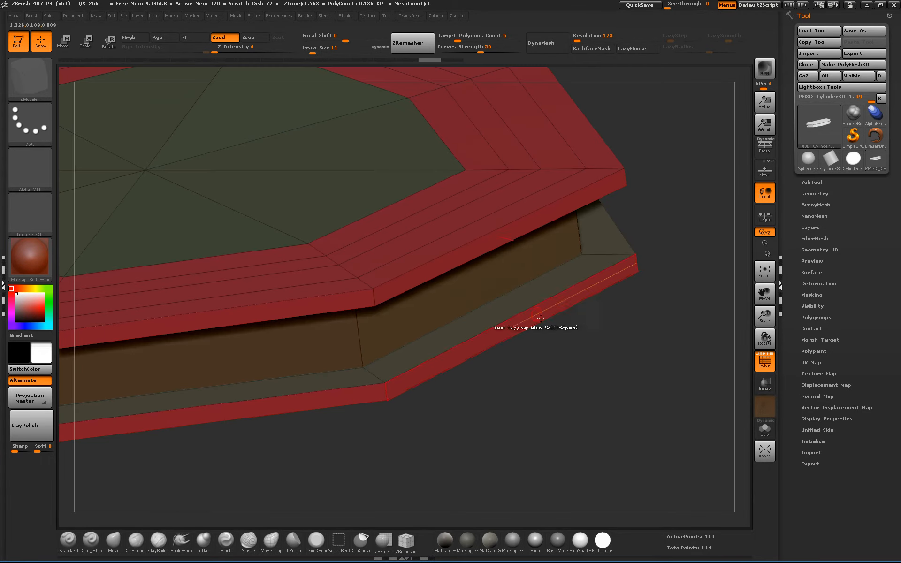
click(501, 274)
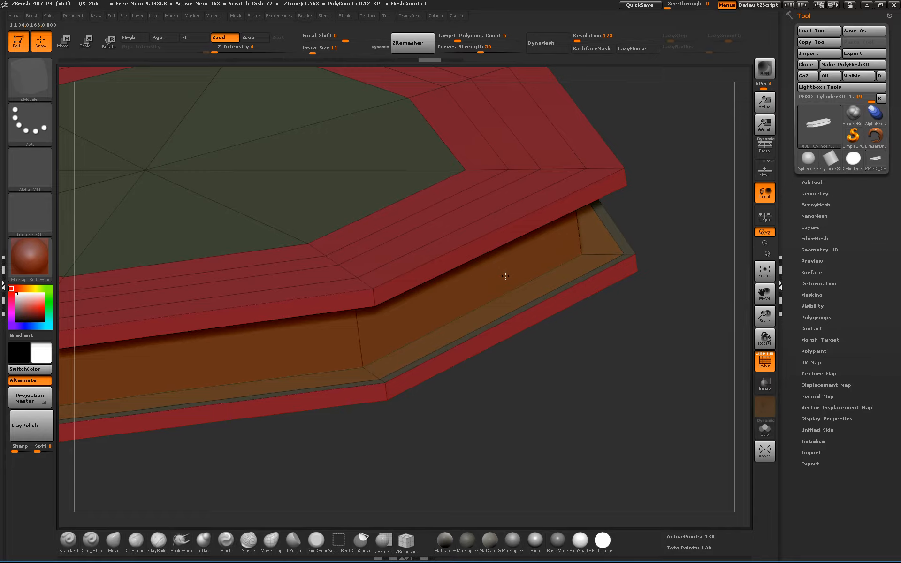
mouse_move(595, 384)
mouse_down()
mouse_move(583, 331)
mouse_move(547, 316)
mouse_move(555, 308)
mouse_move(581, 376)
mouse_up()
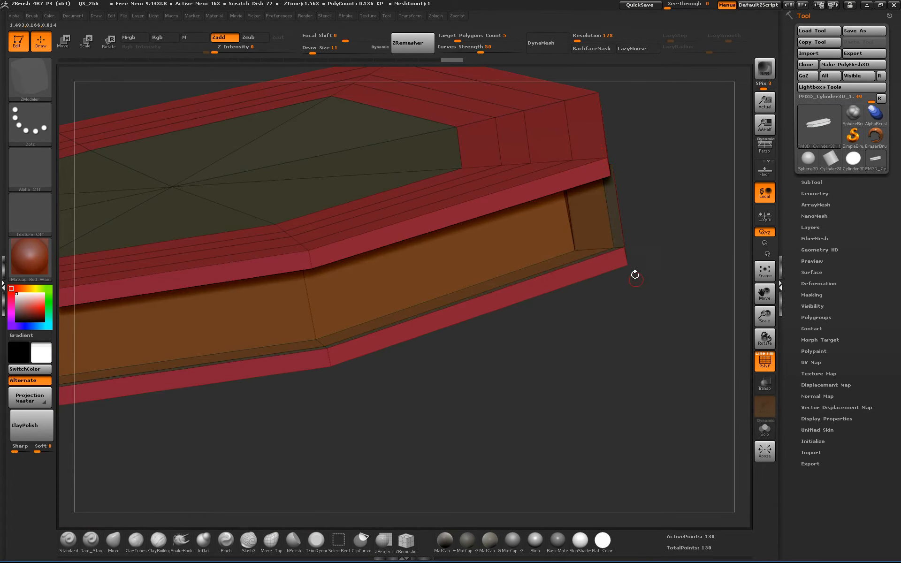
drag(655, 357, 619, 359)
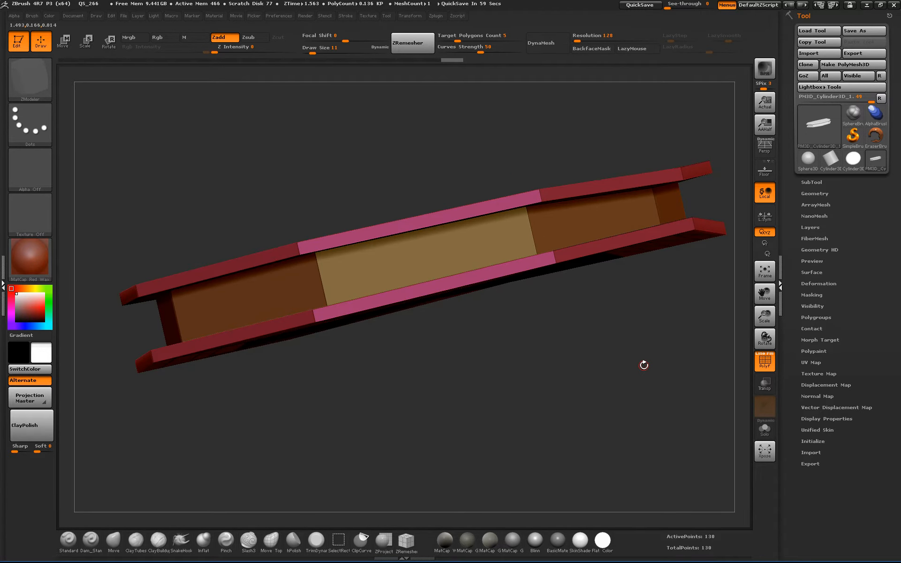
mouse_move(645, 361)
mouse_down()
mouse_move(638, 347)
mouse_move(629, 362)
mouse_up()
Step: Set the draw size to 120 and go back through the undo history to the plain octagonal disc
key(s)
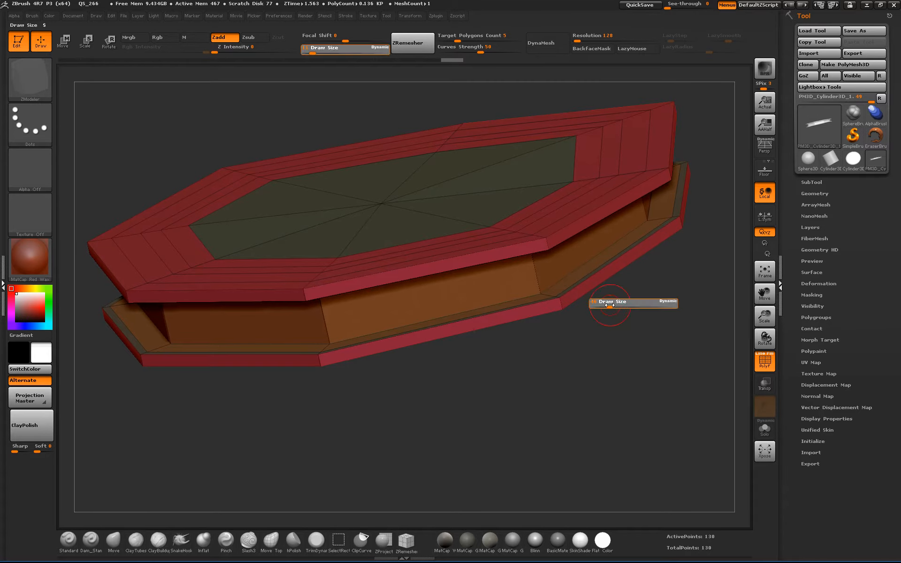
mouse_move(601, 305)
mouse_down()
mouse_move(614, 306)
mouse_move(589, 306)
mouse_move(603, 314)
mouse_move(611, 356)
mouse_move(579, 381)
mouse_move(557, 377)
mouse_up()
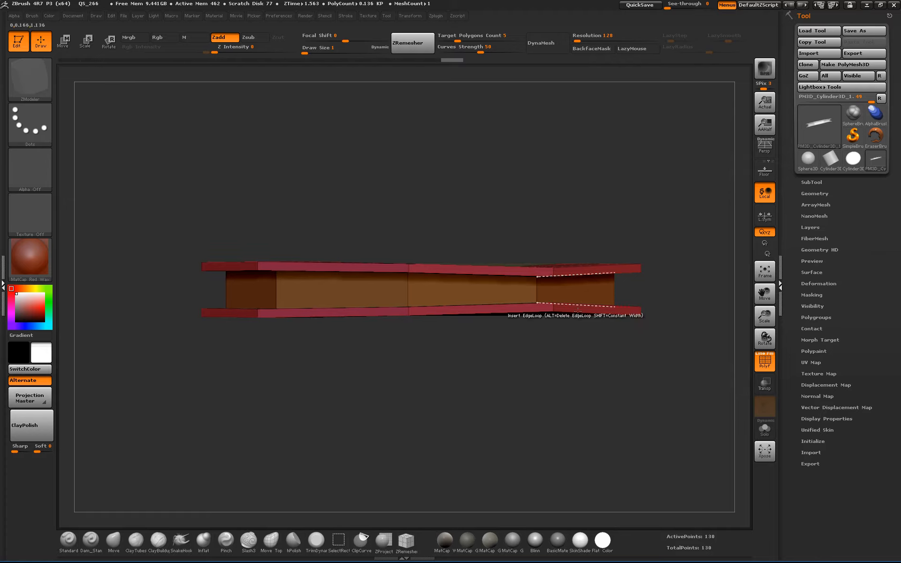
key(s)
drag(568, 280, 577, 280)
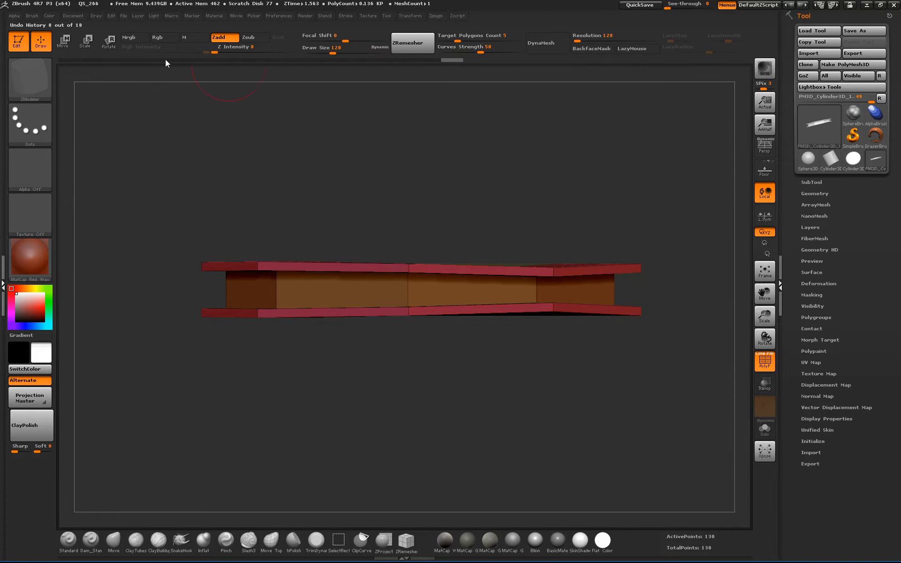
click(134, 60)
drag(134, 62, 210, 61)
drag(458, 202, 500, 327)
key(ctrl+z)
Step: Reshape the octagonal disc's outline symmetrically, moving the upper corner points inward and down and the lower corner points upward
drag(553, 282, 513, 336)
mouse_move(482, 244)
mouse_down()
mouse_move(523, 281)
mouse_move(543, 260)
mouse_move(527, 263)
mouse_move(534, 276)
mouse_move(525, 279)
mouse_up()
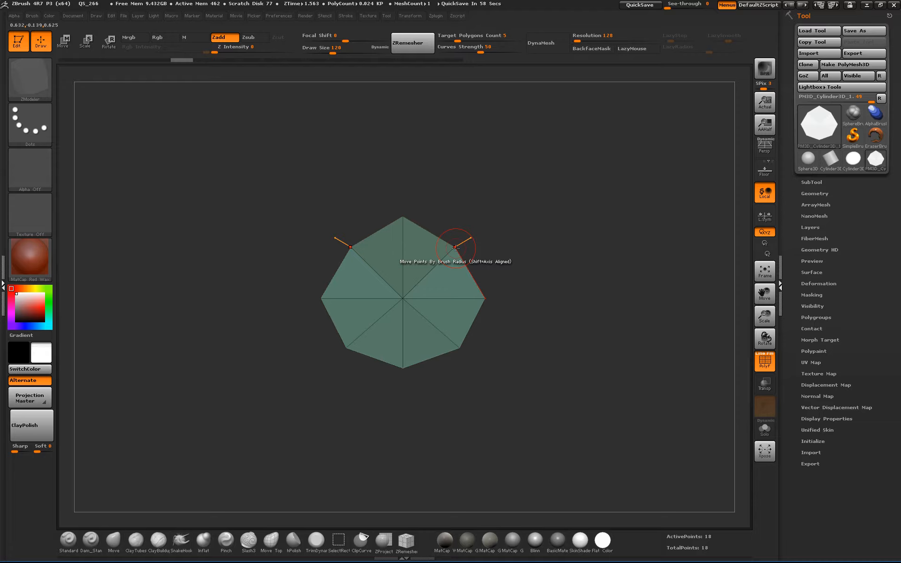
drag(455, 248, 450, 252)
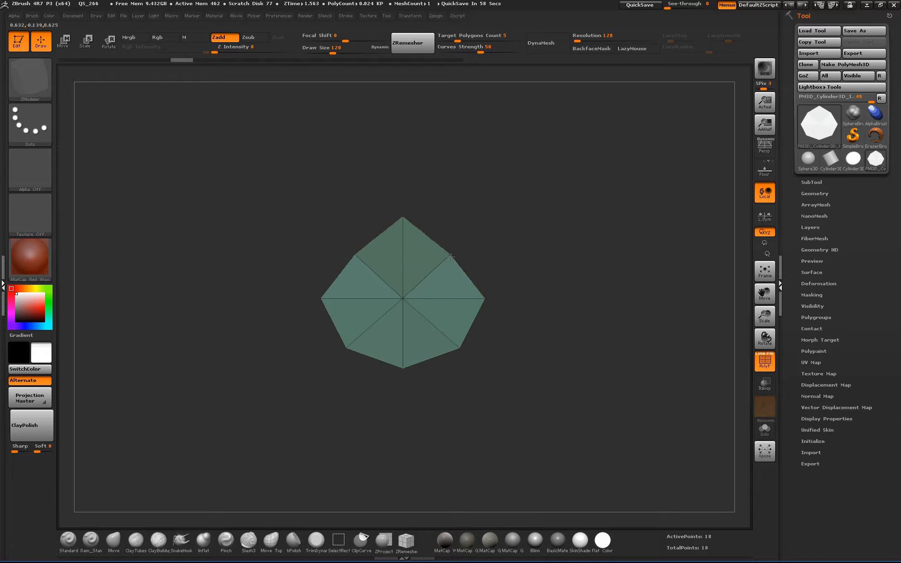
drag(460, 343, 456, 335)
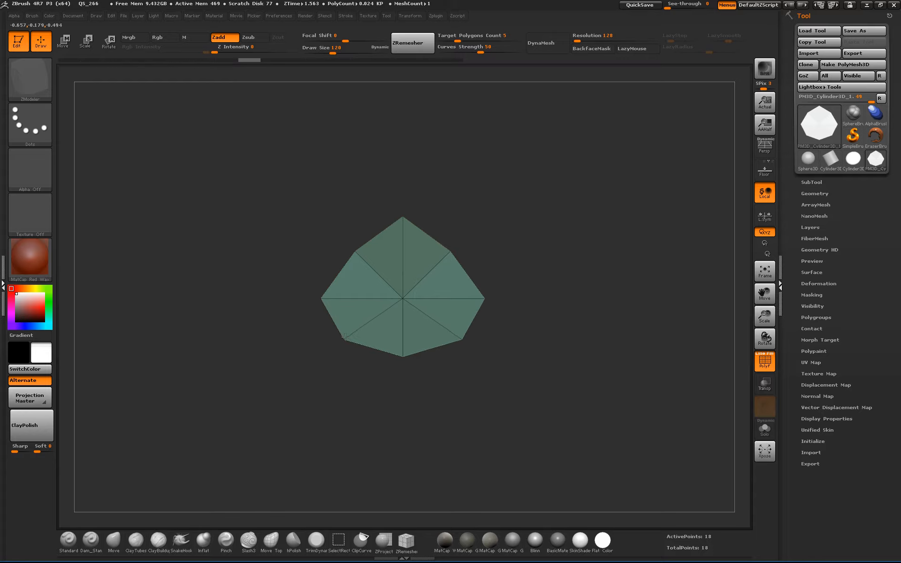
Step: Try subdividing the reshaped disc twice, and undo the subdivisions
key(ctrl+d)
key(ctrl+d)
mouse_move(551, 364)
mouse_down()
mouse_move(603, 361)
mouse_move(577, 362)
mouse_move(483, 297)
mouse_move(498, 283)
mouse_move(488, 276)
mouse_move(536, 322)
mouse_up()
key(ctrl+z)
key(ctrl+z)
key(ctrl+z)
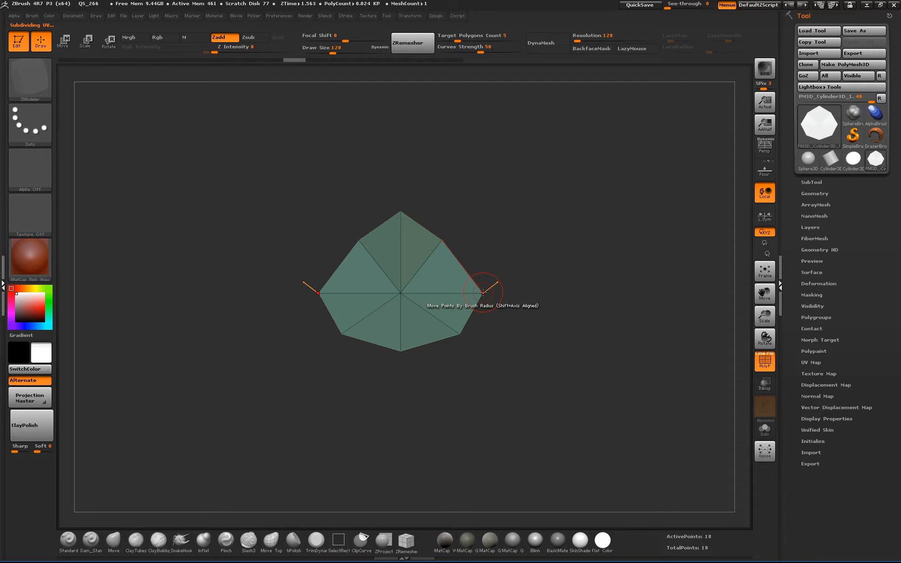
Step: Set the ZModeler point action to Delete with the Point target
key(space)
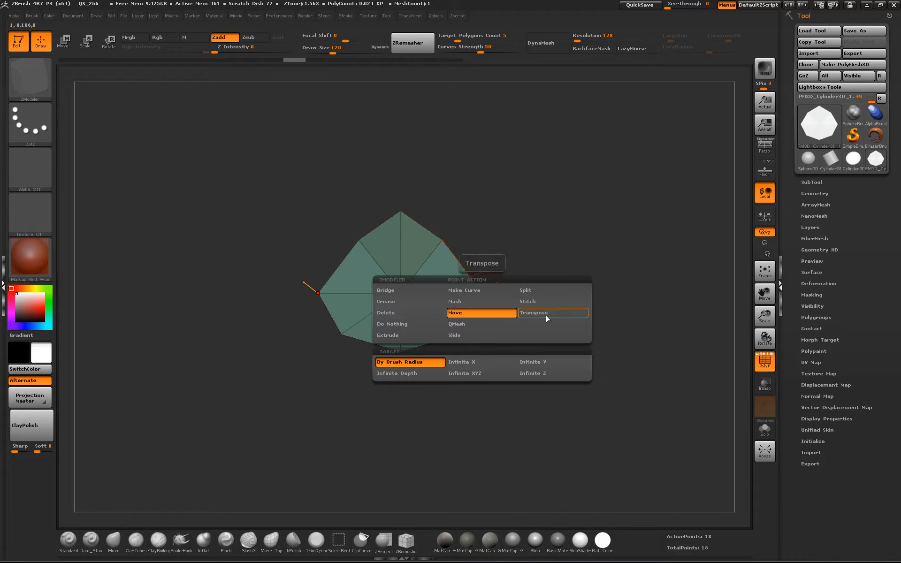
key(space)
click(399, 314)
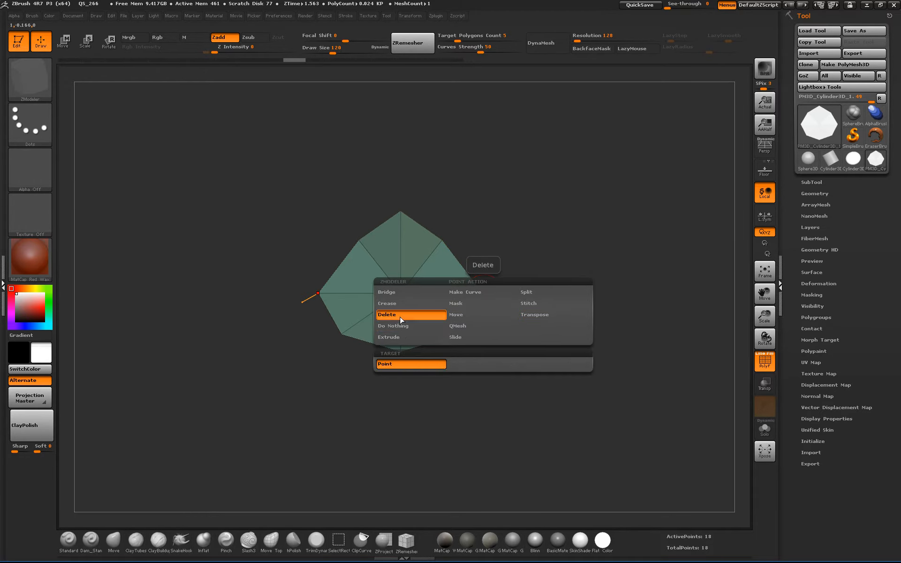
Step: Try assigning a new polygroup to the whole disc, and undo it
key(ctrl+w)
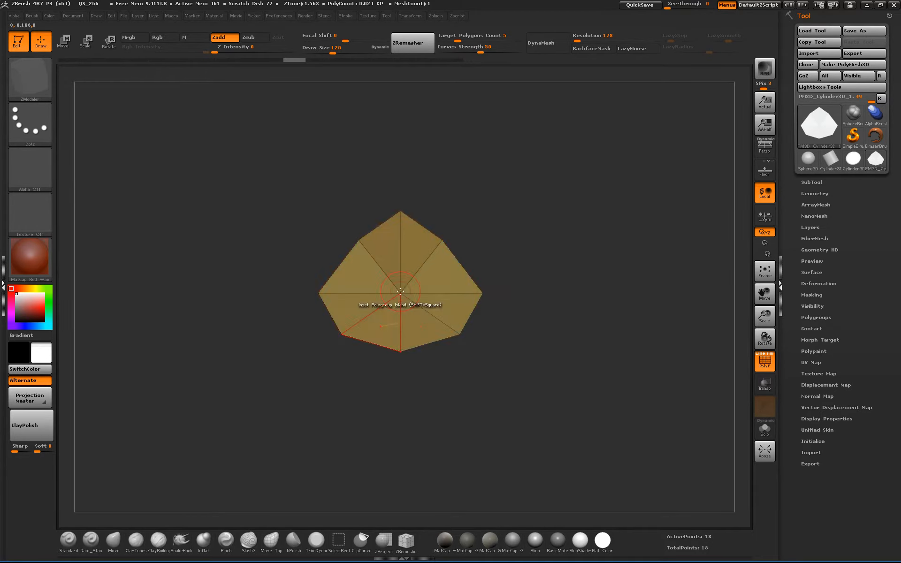
drag(515, 323, 546, 318)
key(ctrl+z)
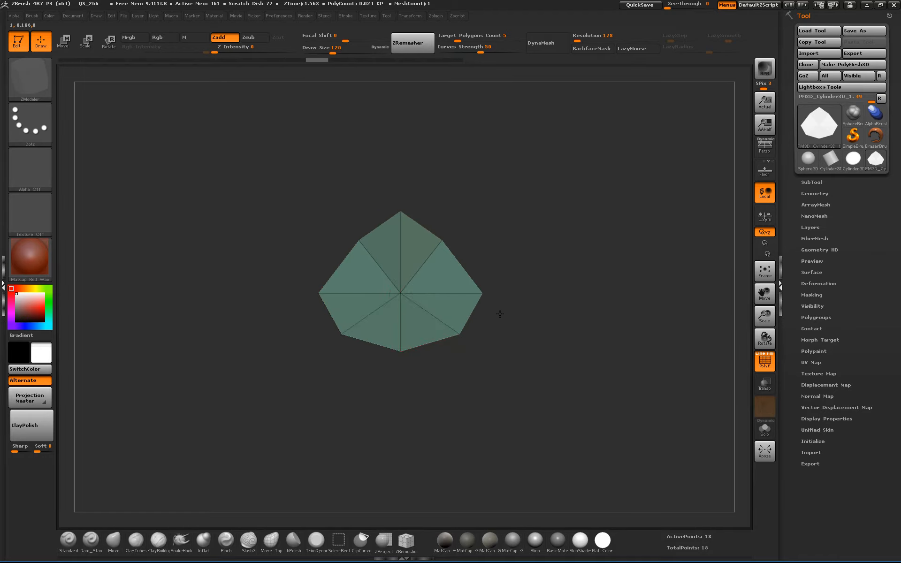
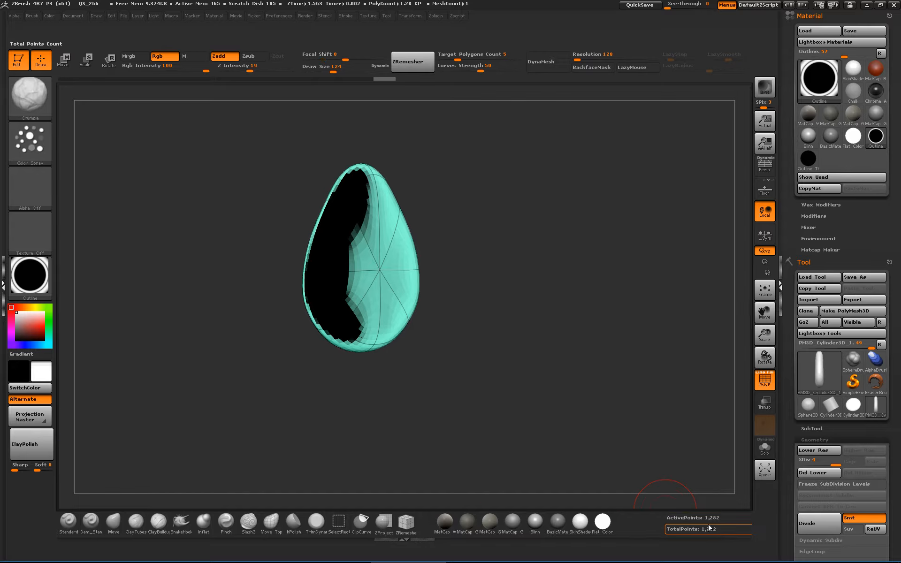
Step: Customize the interface by adding the Outline material to the material shelf, beyond the Flat Color material
key(ctrl)
ctrl+alt+drag(351, 472, 697, 519)
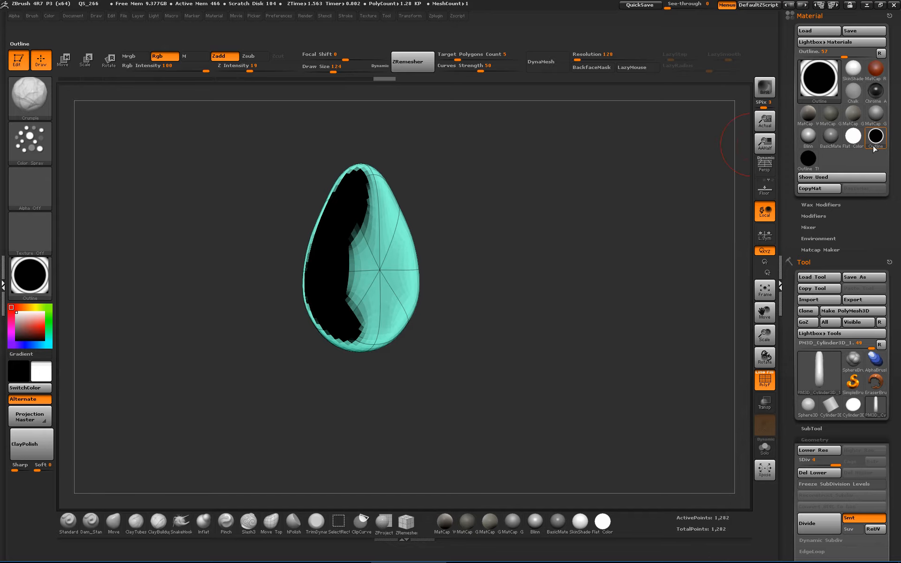
ctrl+alt+drag(874, 141, 644, 522)
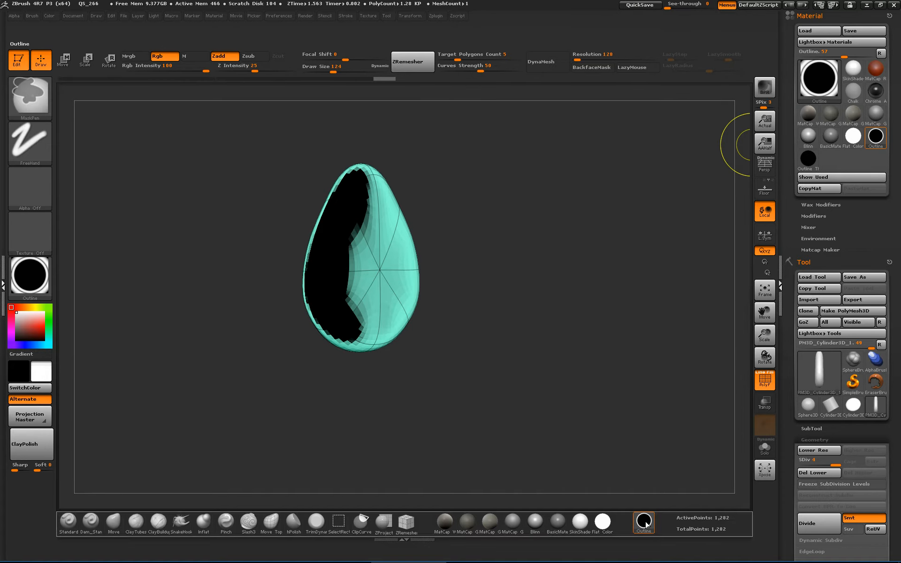
Step: Add the Outline Thin material to the material shelf between Flat Color and Outline, and remove the Material palette from the tray
ctrl+alt+drag(807, 159, 624, 531)
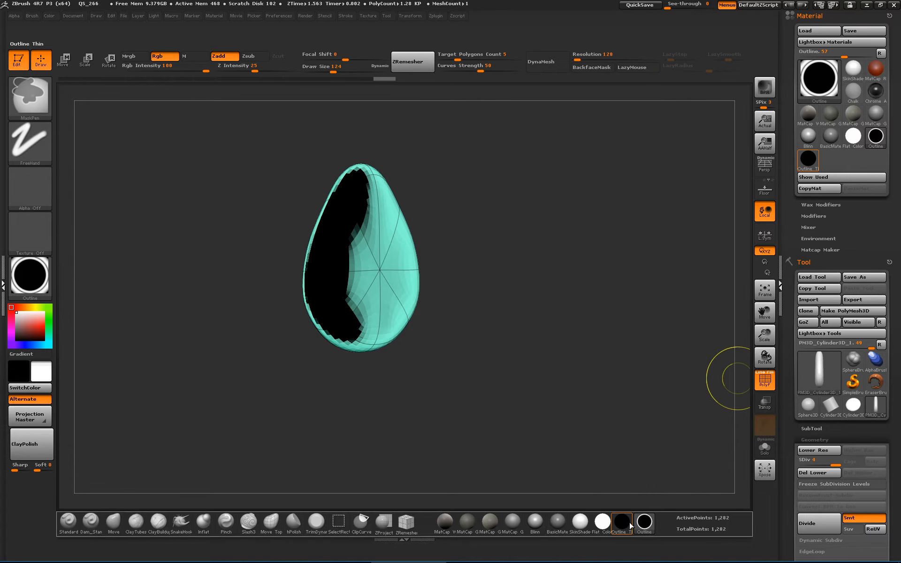
click(643, 522)
ctrl+alt+click(646, 529)
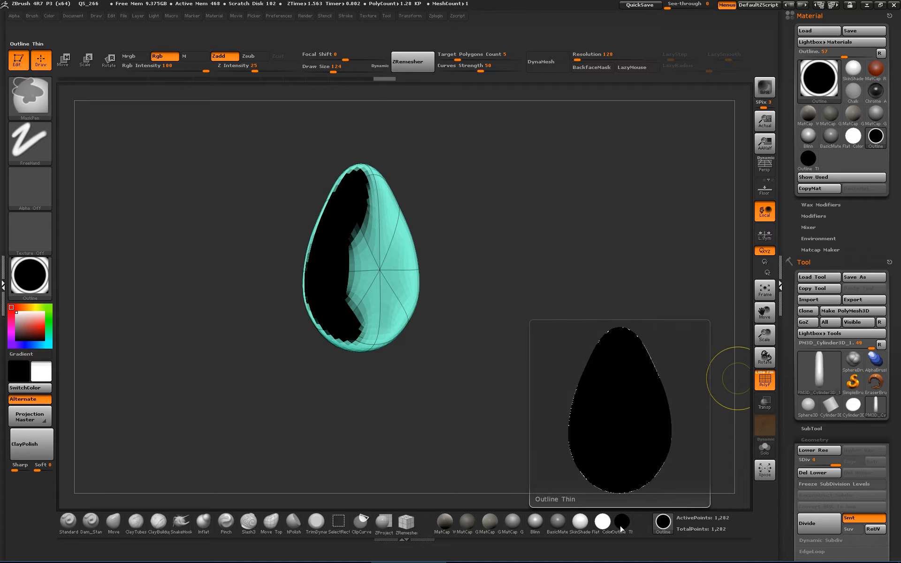
click(626, 528)
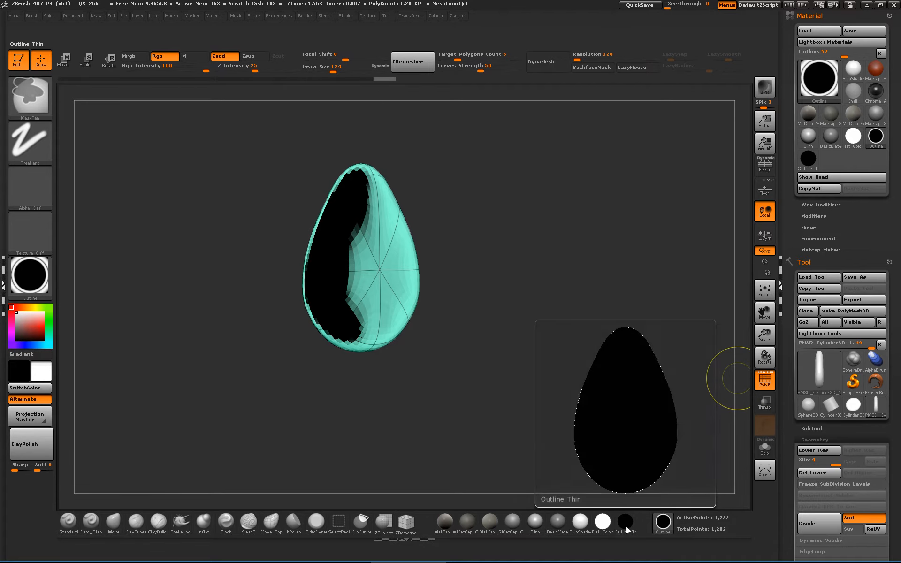
ctrl+alt+click(657, 529)
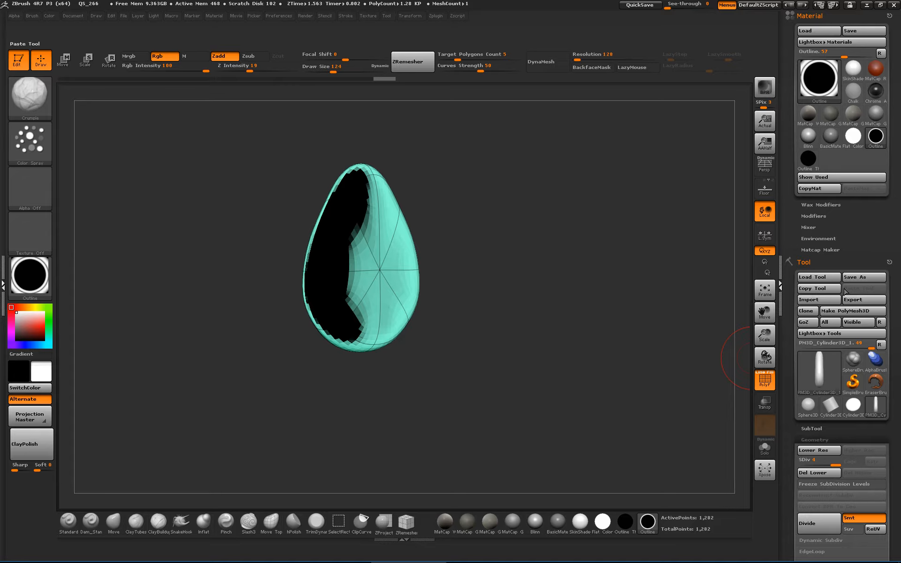
click(888, 16)
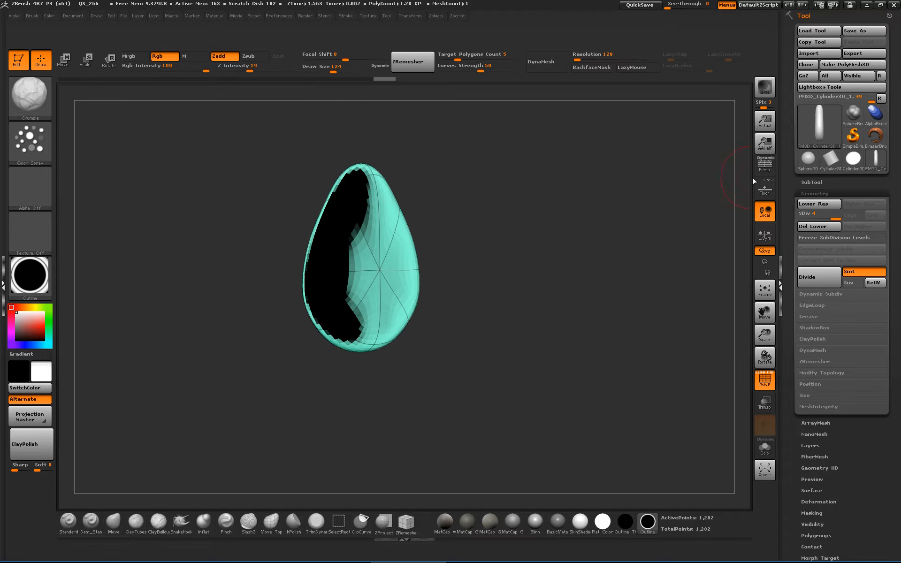
Step: Turn off interface customization and save the interface configuration as CustomUserInterface4R5.cfg
click(278, 16)
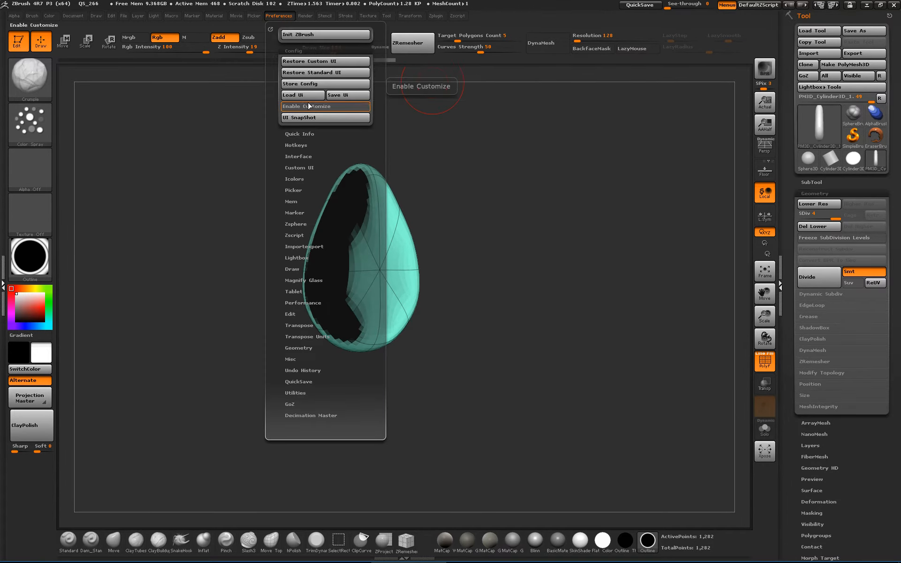
click(346, 96)
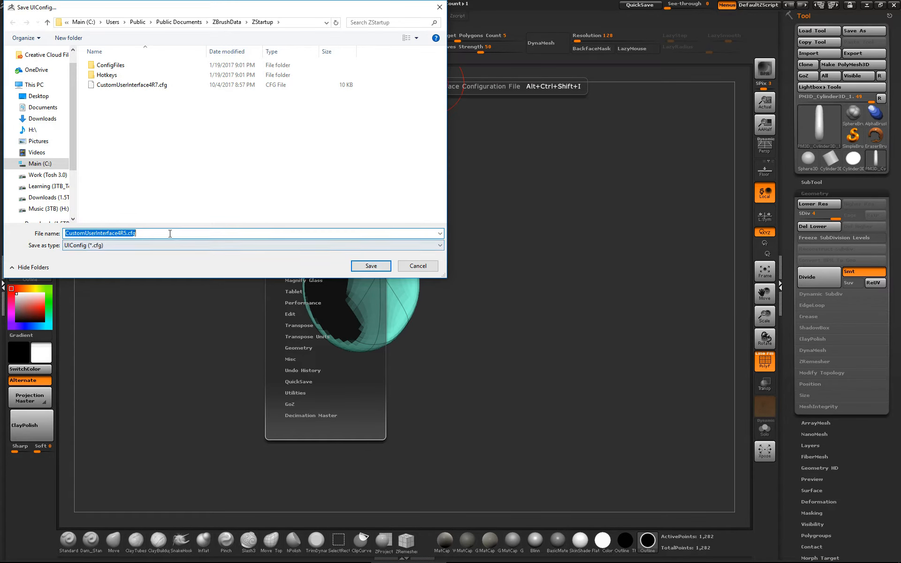
click(371, 266)
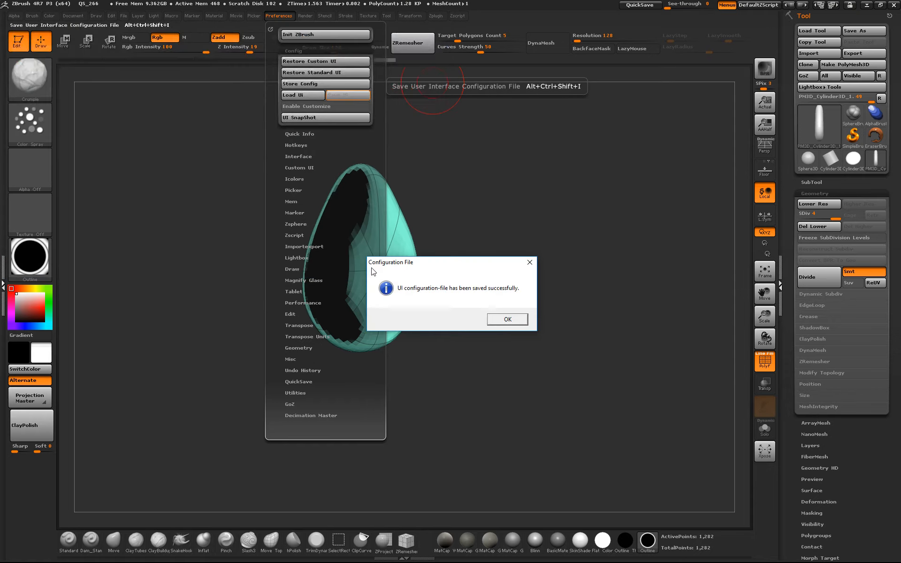
click(514, 322)
Step: Store the current interface as the master configuration used at startup
click(281, 16)
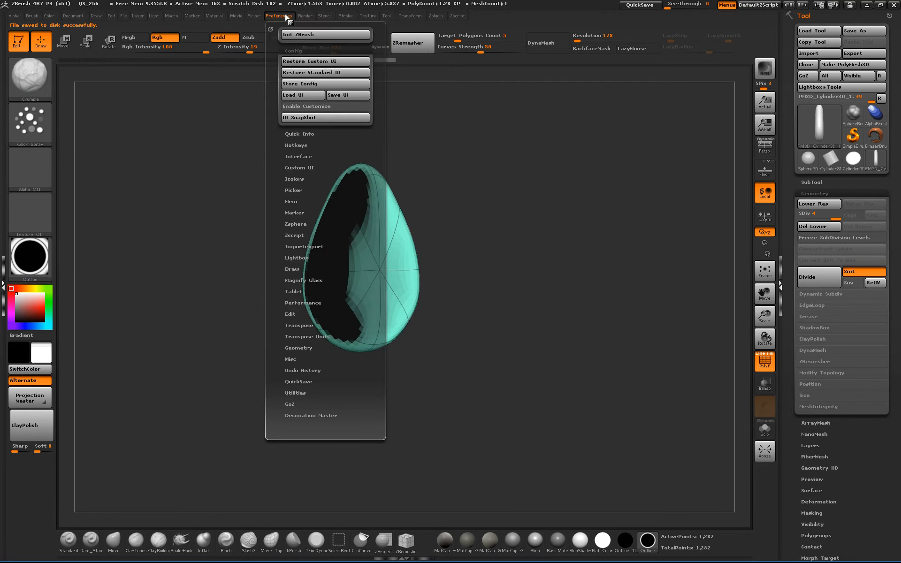
click(317, 84)
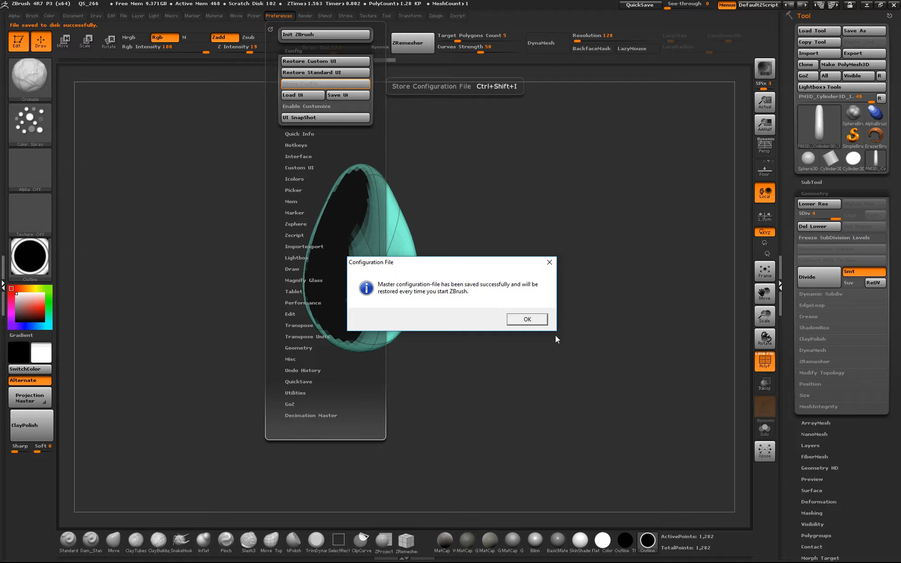
click(528, 319)
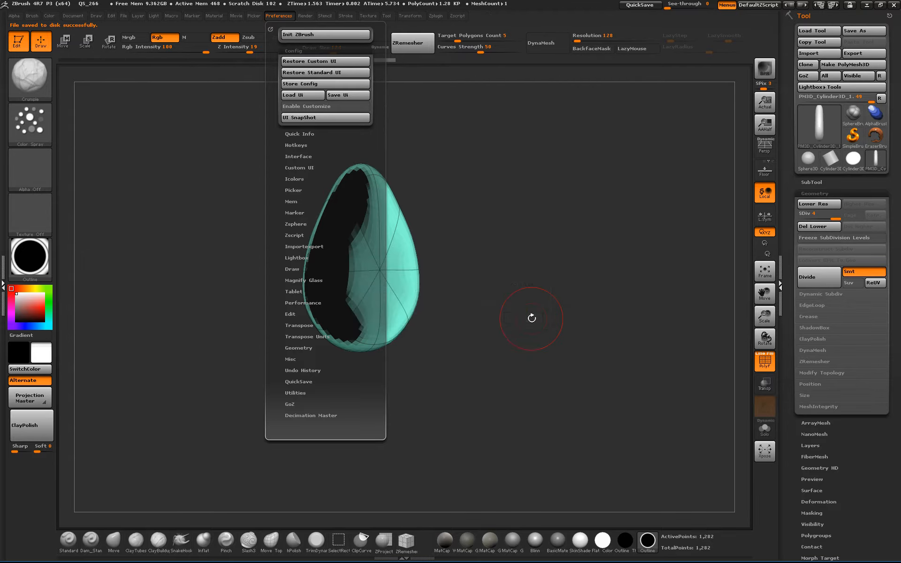
Step: Apply the basic grey material to the segment and lower the mesh to subdivision level 1
drag(554, 328, 548, 326)
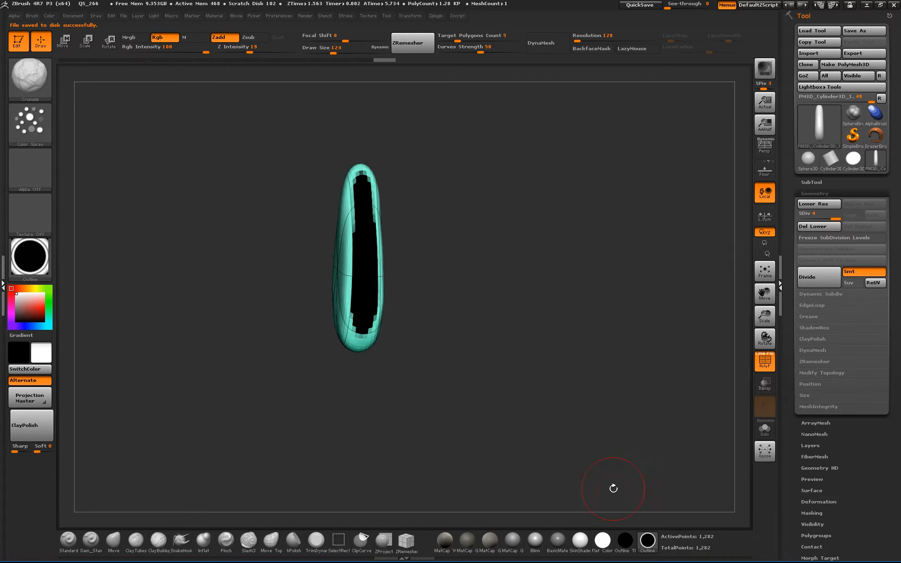
click(554, 541)
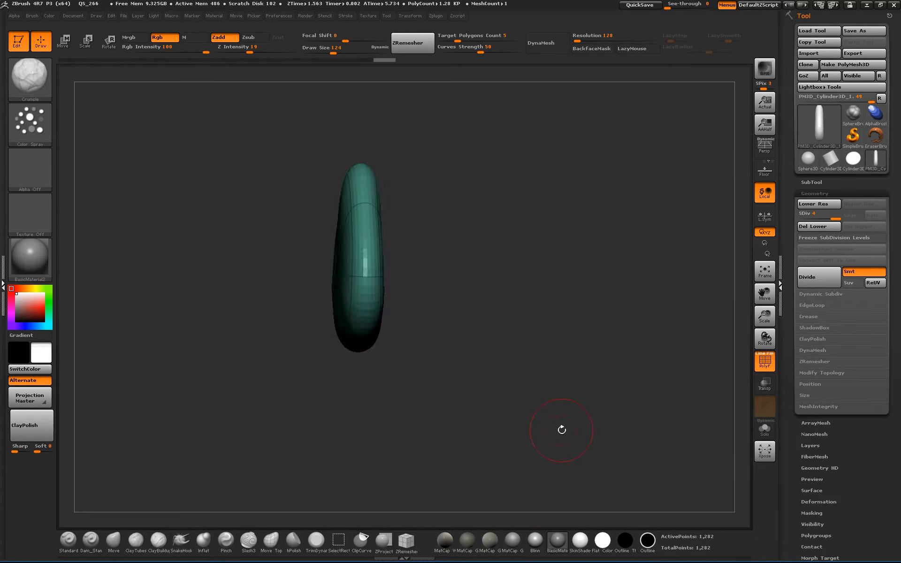
mouse_move(562, 428)
mouse_down()
mouse_move(526, 430)
mouse_move(601, 405)
mouse_up()
key(shift+d)
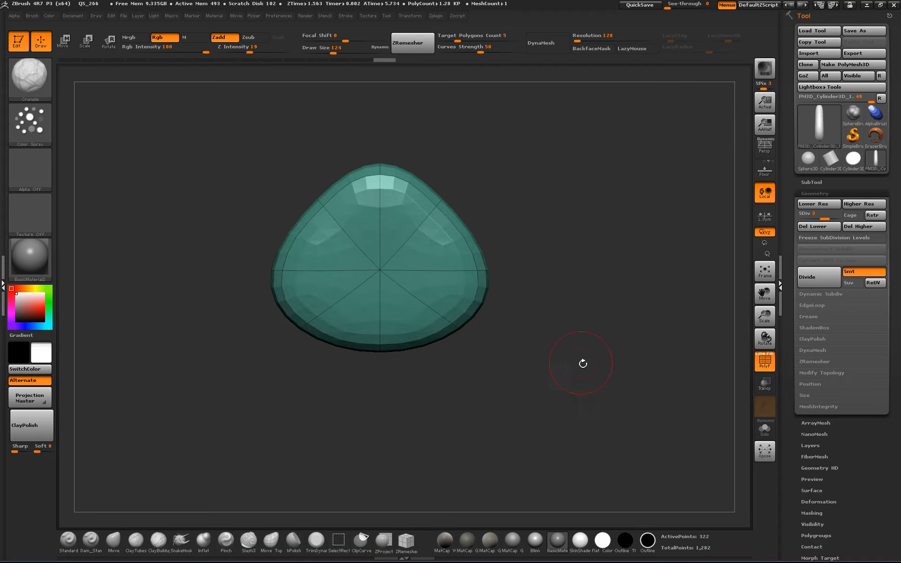
key(shift+d)
key(shift+d)
Step: Nudge the centre point of the disc's flat face slightly with the Move brush
mouse_move(539, 350)
shift+mouse_down()
mouse_move(552, 373)
mouse_move(586, 382)
mouse_move(553, 373)
mouse_move(591, 382)
mouse_move(500, 306)
mouse_move(437, 281)
shift+mouse_up()
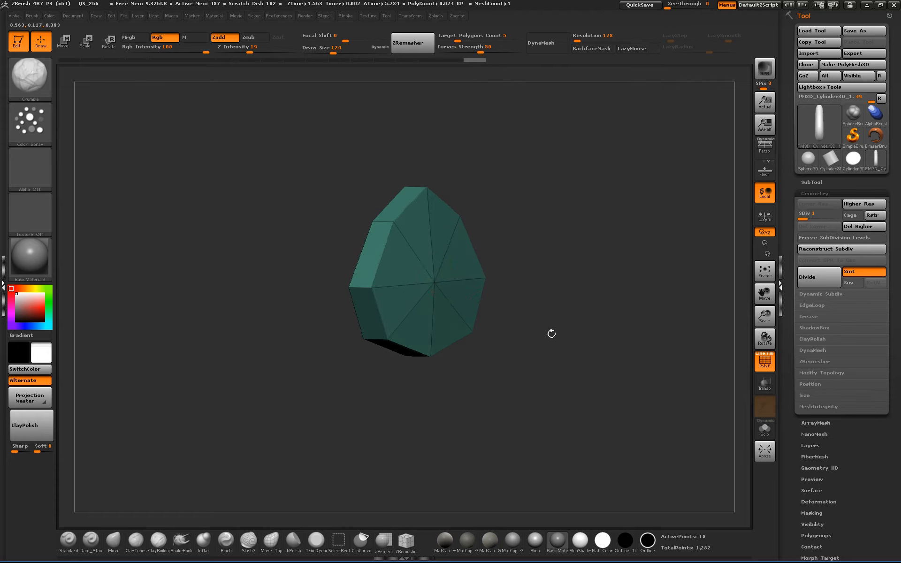
mouse_move(551, 333)
mouse_down()
mouse_move(467, 315)
mouse_move(328, 422)
mouse_move(173, 516)
mouse_up()
click(113, 540)
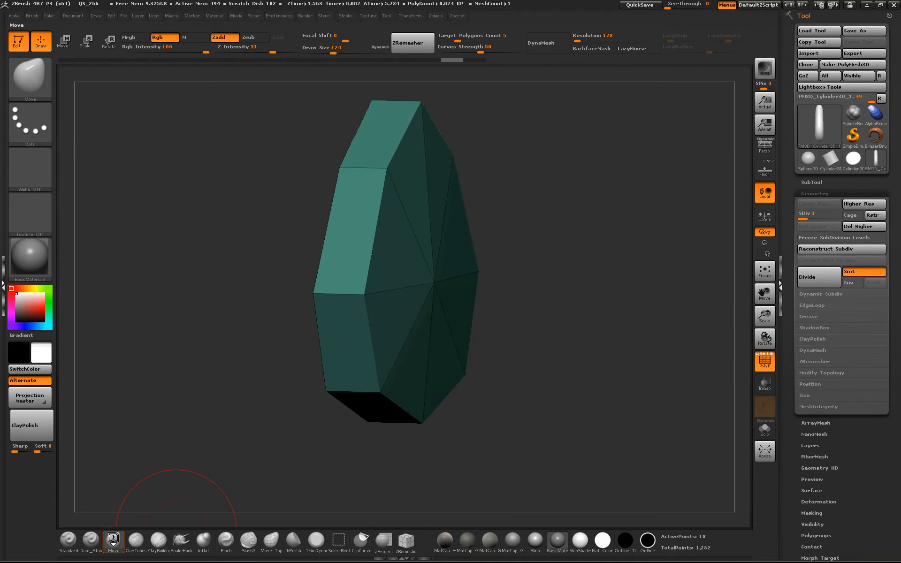
drag(429, 288, 427, 279)
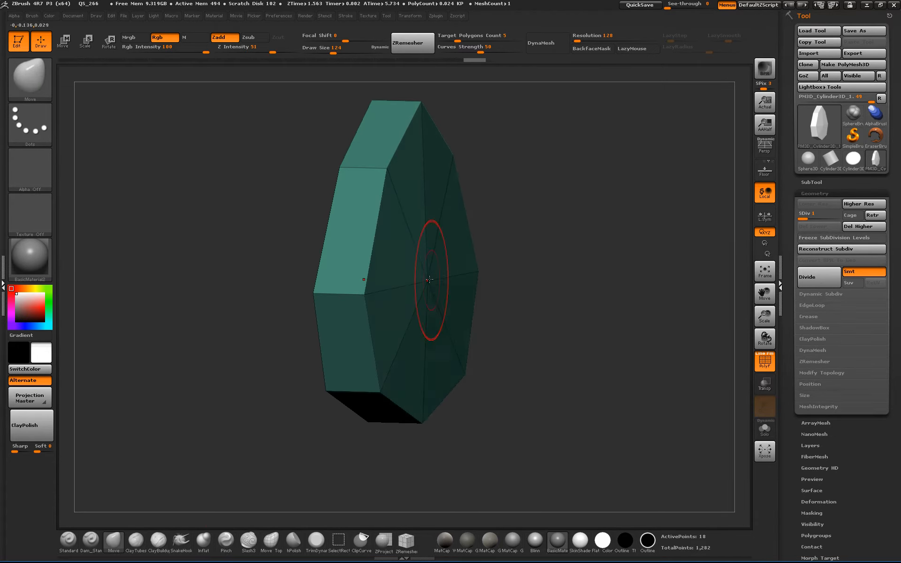
mouse_move(574, 305)
shift+mouse_down()
mouse_move(531, 311)
mouse_move(580, 311)
shift+mouse_up()
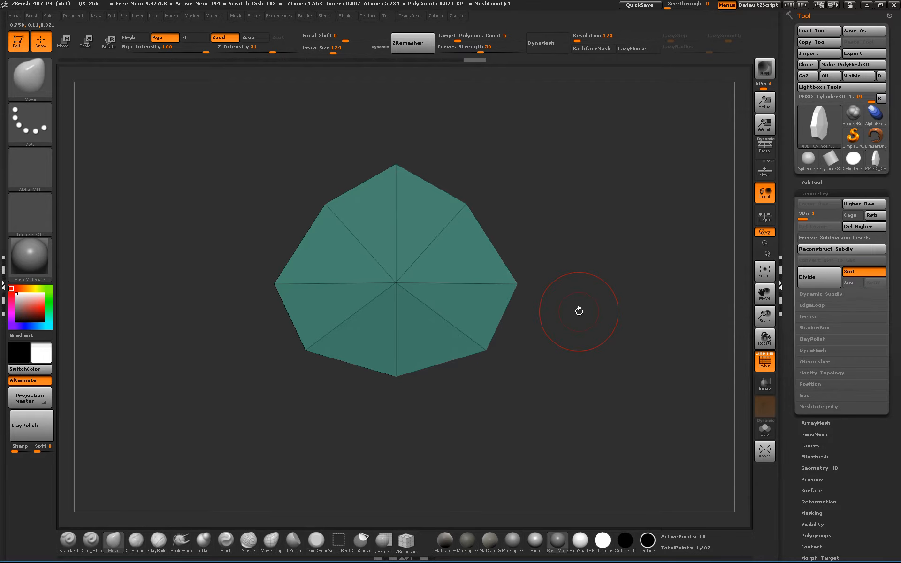
Step: Delete the higher subdivision levels and inset the disc's flat face with the ZModeler polygroup island inset
key(b)
key(z)
key(m)
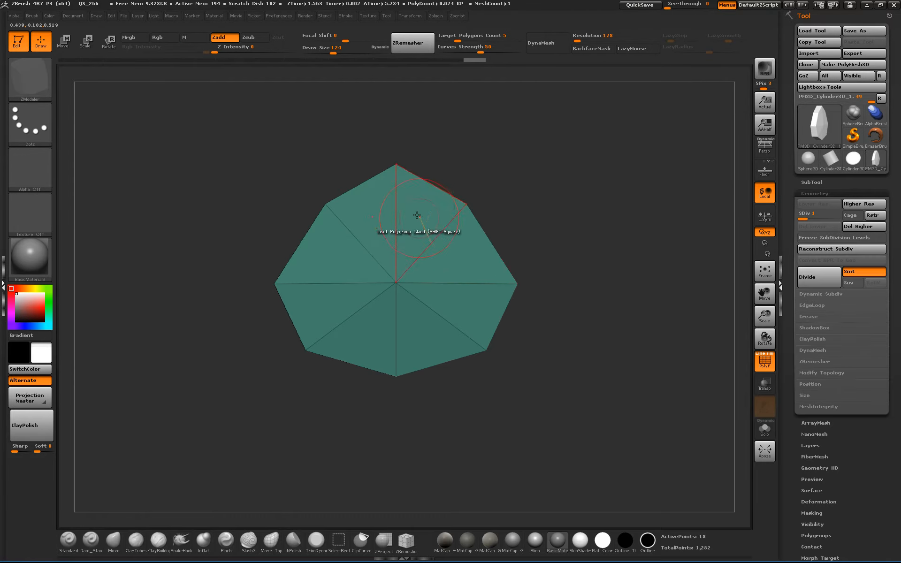
click(457, 215)
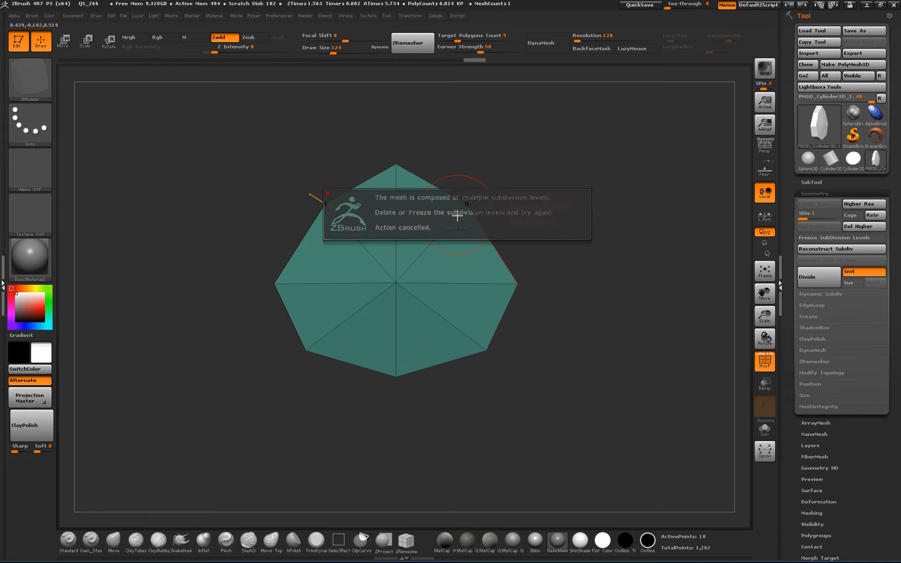
click(863, 227)
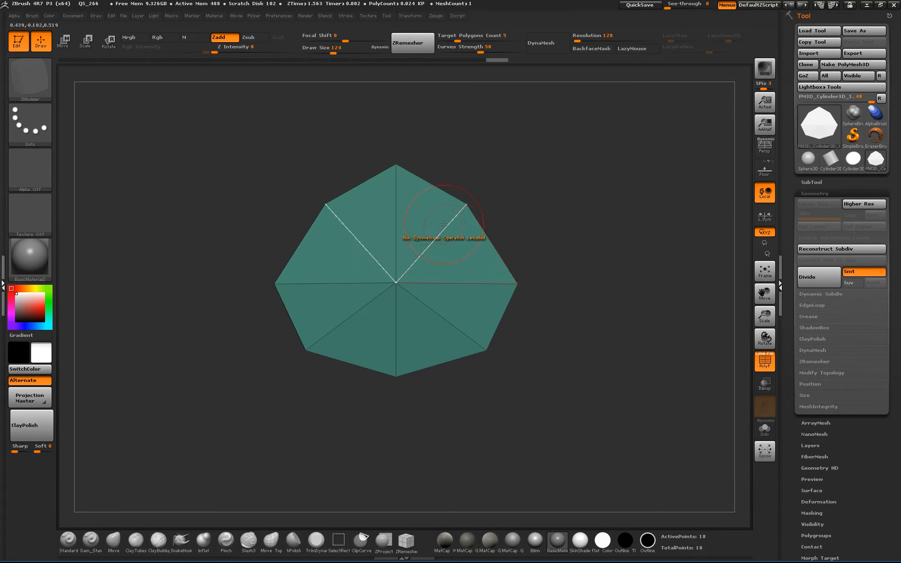
click(449, 223)
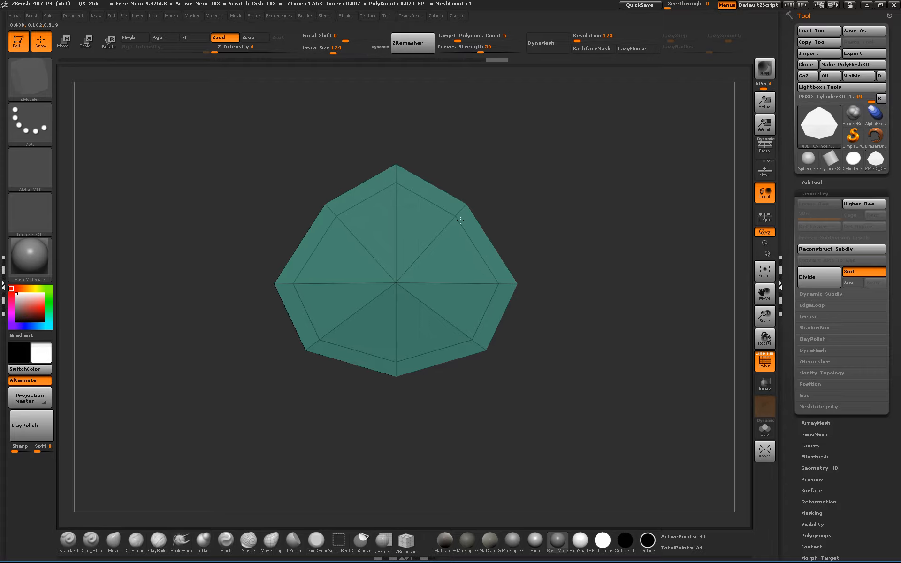
Step: Try subdividing the inset disc twice, inspect it with and without the polyframe, and undo the subdivisions
mouse_move(527, 228)
mouse_down()
mouse_move(572, 230)
mouse_move(581, 234)
mouse_move(552, 237)
mouse_move(613, 250)
mouse_move(582, 246)
mouse_up()
key(ctrl+d)
key(ctrl+d)
key(shift+f)
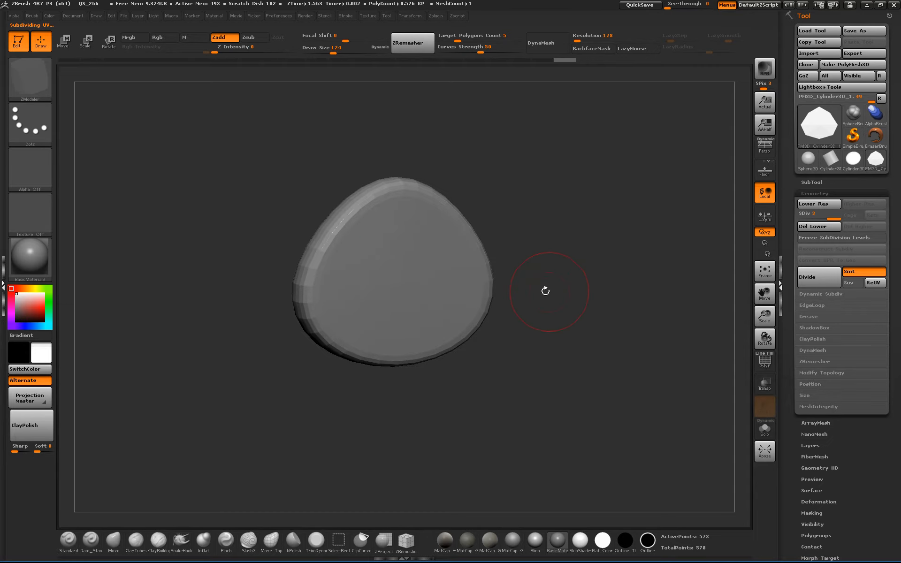
key(shift+f)
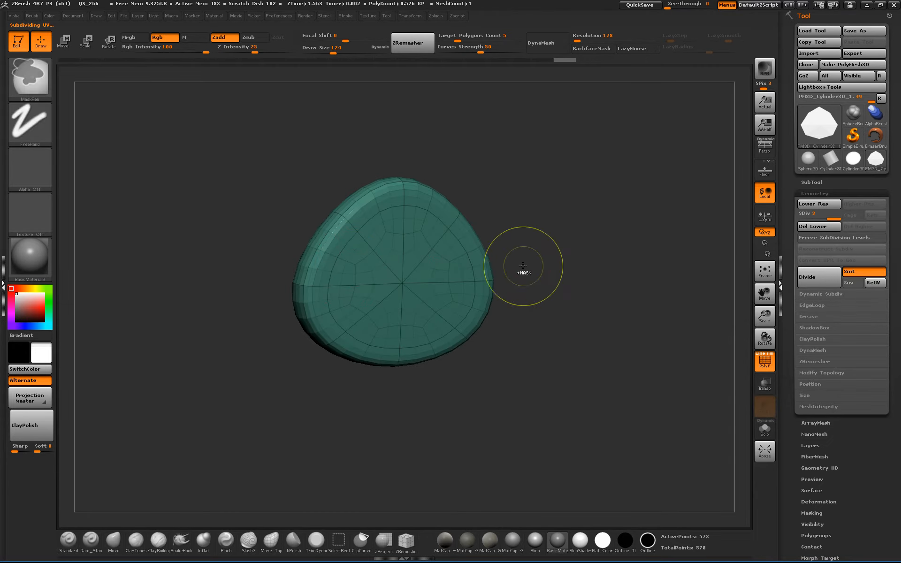
key(shift+d)
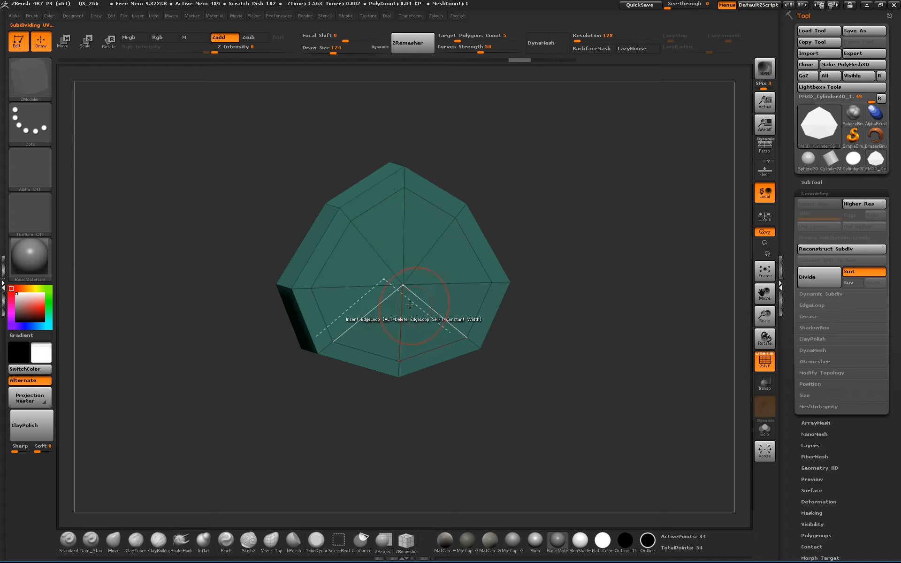
Step: Set the ZModeler edge action to Delete and remove the diagonal edges inside the inset face
drag(593, 301, 553, 291)
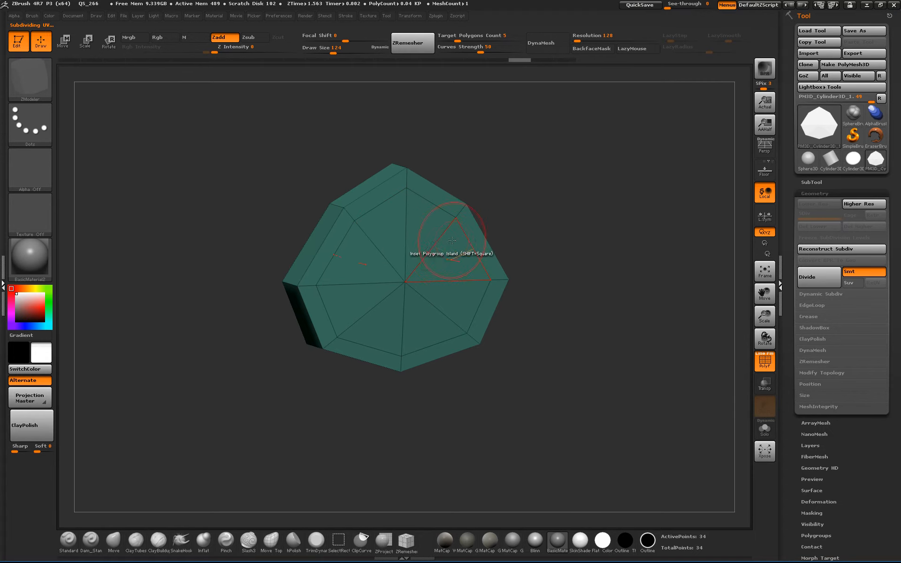
key(space)
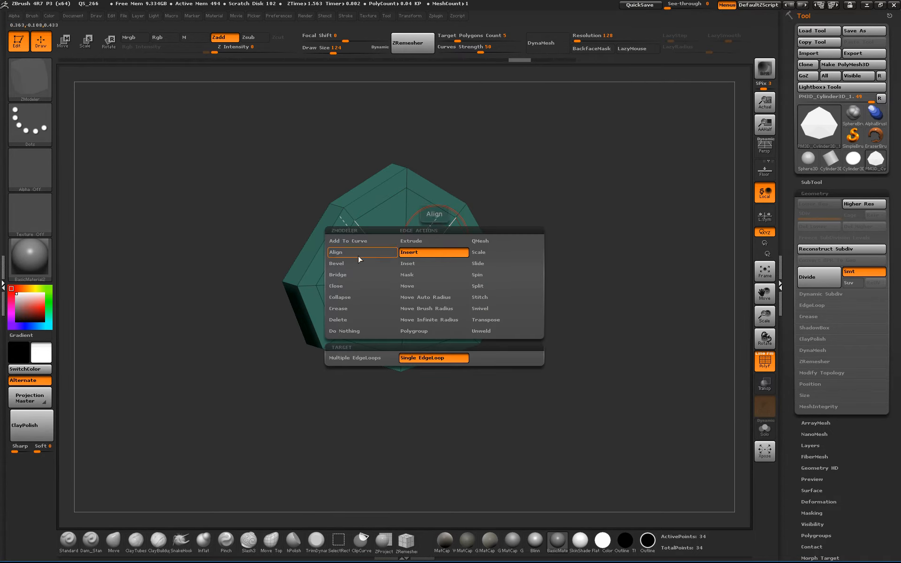
click(344, 319)
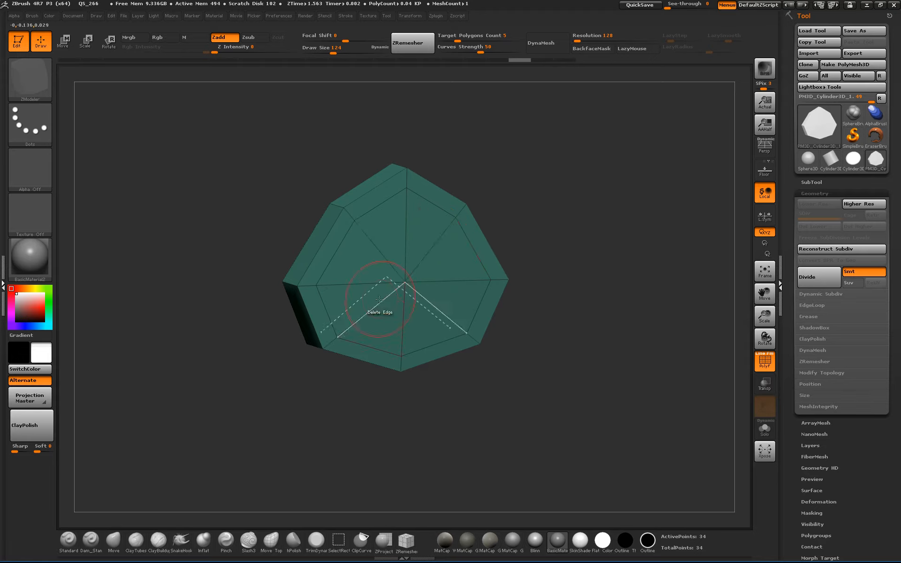
click(441, 312)
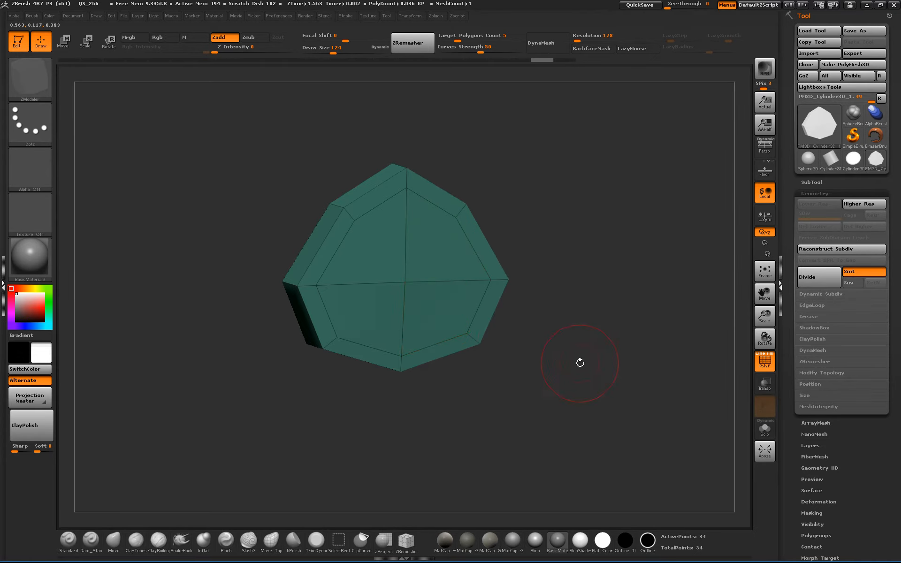
Step: Subdivide the disc with the cleaned-up inner face twice, and step back down to subdivision level 1
mouse_move(579, 361)
mouse_down()
mouse_move(566, 336)
mouse_move(622, 351)
mouse_move(558, 338)
mouse_up()
key(ctrl+d)
key(ctrl+d)
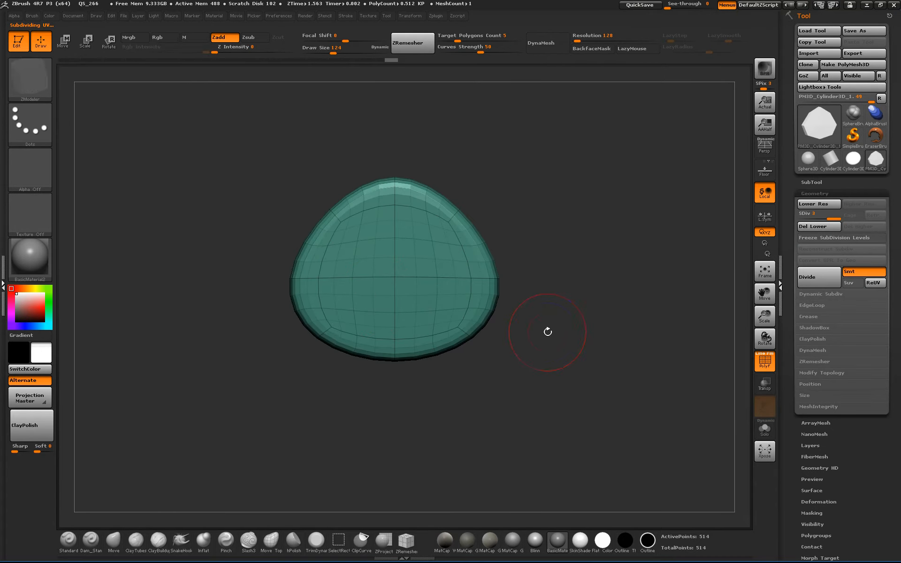
key(shift+d)
key(shift+d)
drag(565, 332, 573, 359)
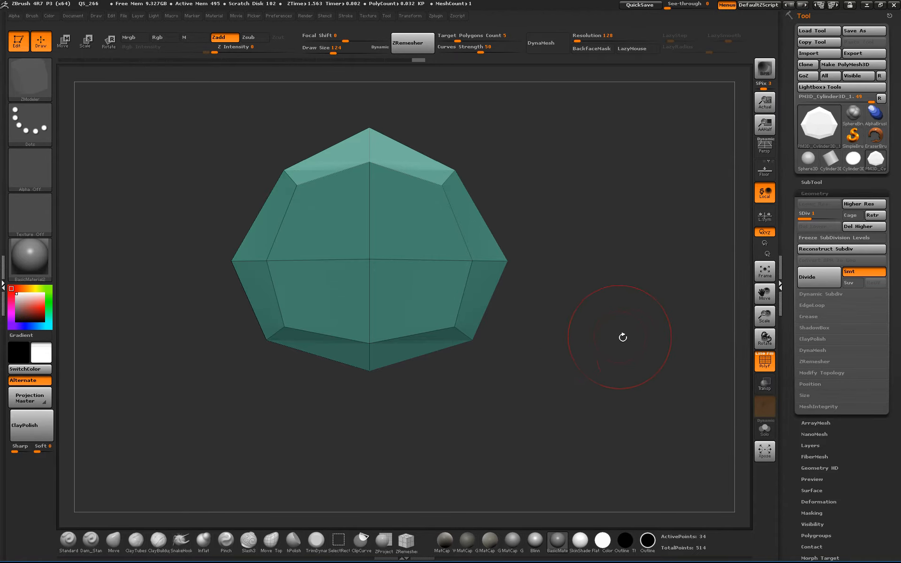
Step: Try moving a corner on the disc's lower rim with the Move brush, and undo the move
drag(624, 351, 488, 321)
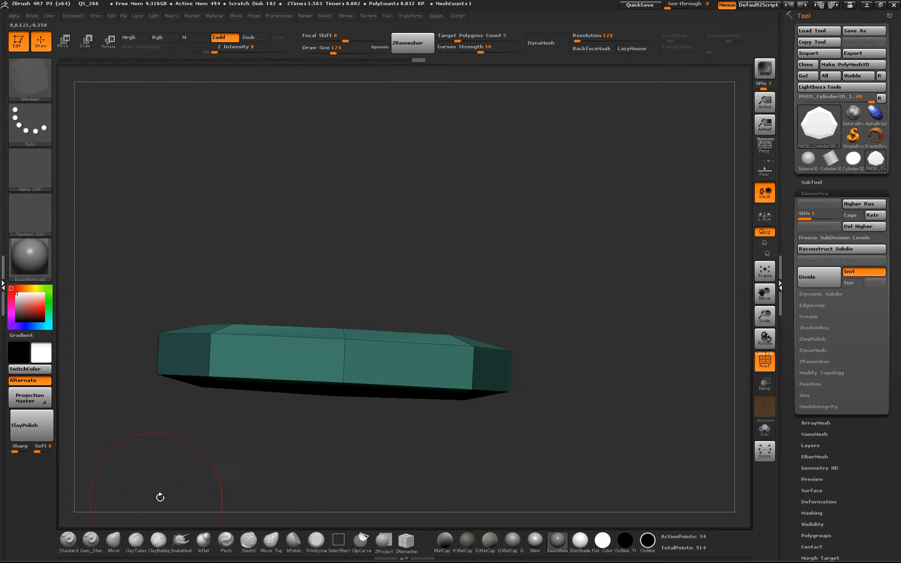
click(113, 547)
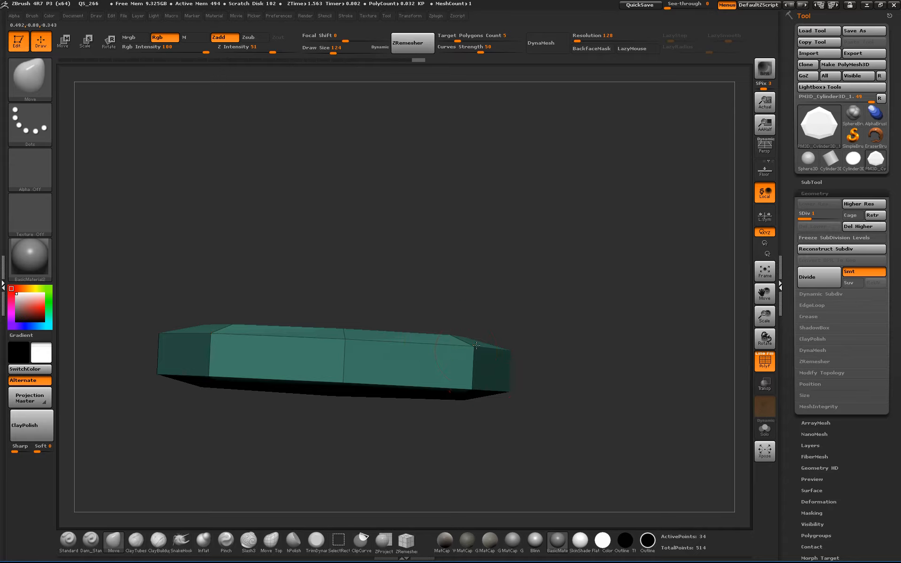
mouse_move(476, 346)
mouse_down()
mouse_move(478, 332)
mouse_move(486, 335)
mouse_up()
key(ctrl+z)
Step: Smooth the corner points of the inset face on the disc
drag(546, 362, 558, 428)
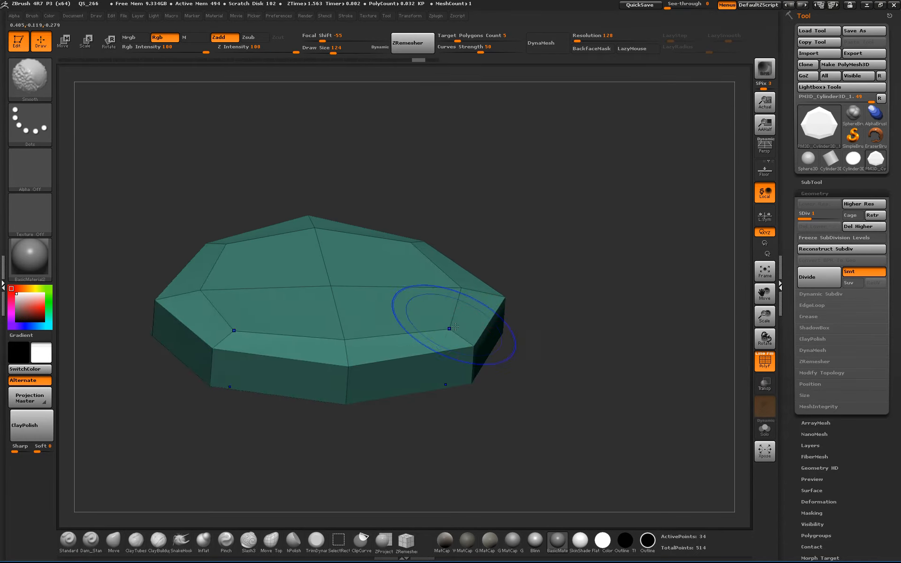
shift+drag(454, 327, 412, 285)
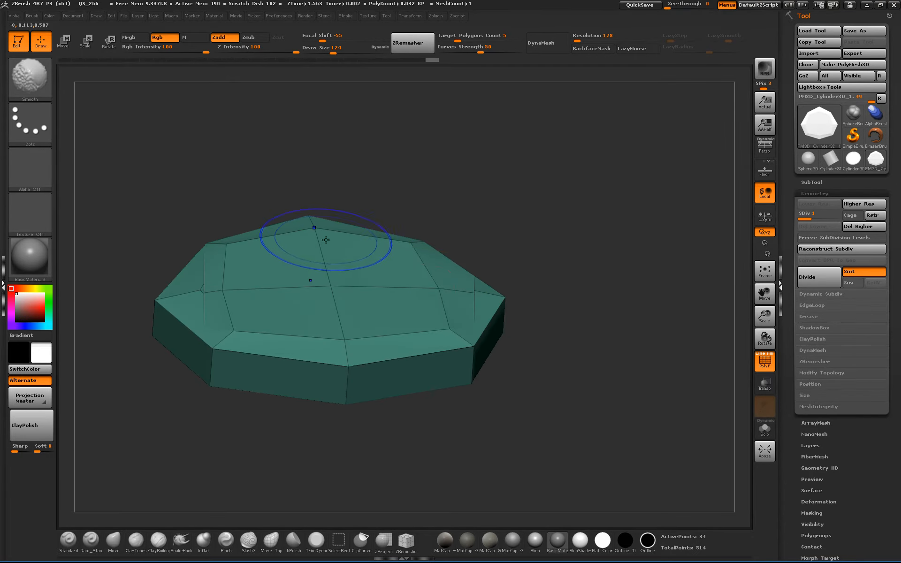
drag(502, 281, 539, 328)
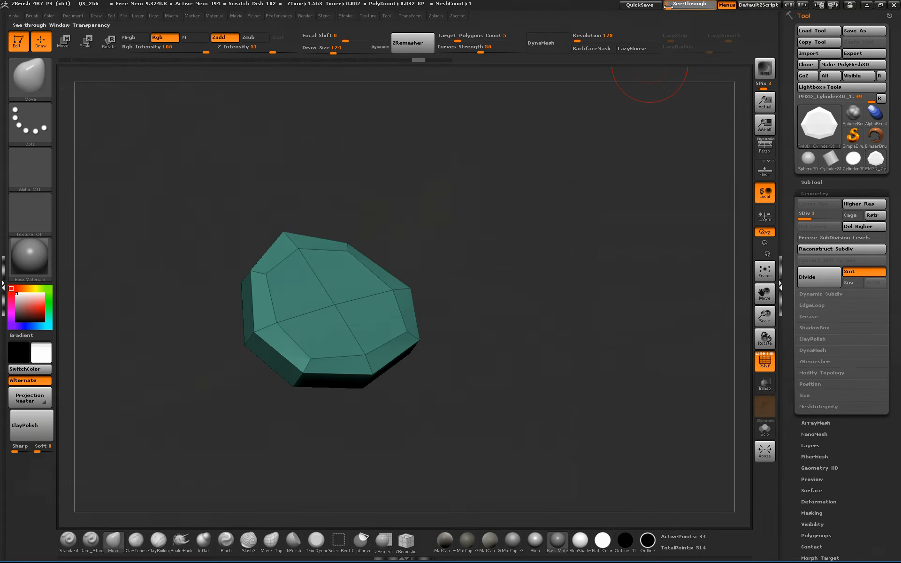
Step: Set the window see-through to 26 and place the segment over the worm's body in the reference photo to compare proportions
drag(667, 6, 679, 6)
alt+drag(577, 293, 504, 302)
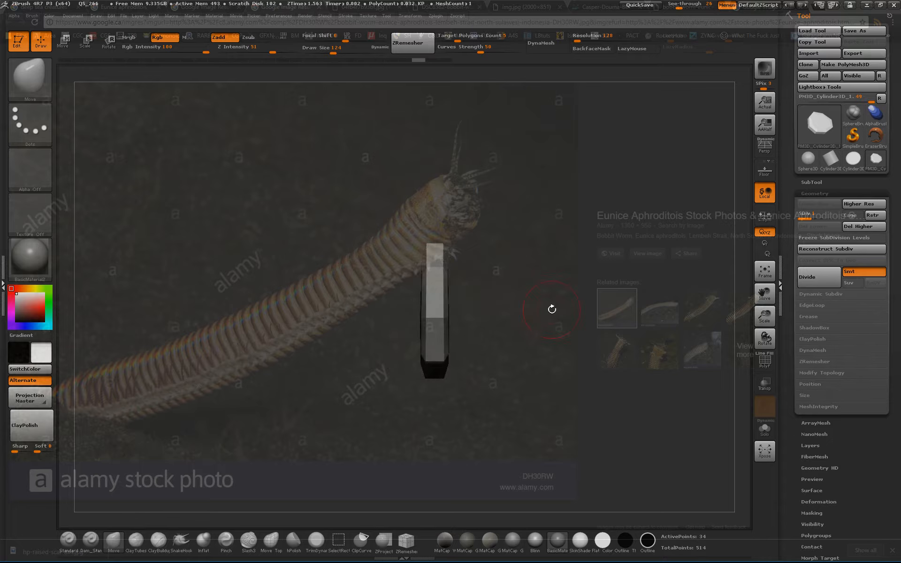
click(89, 43)
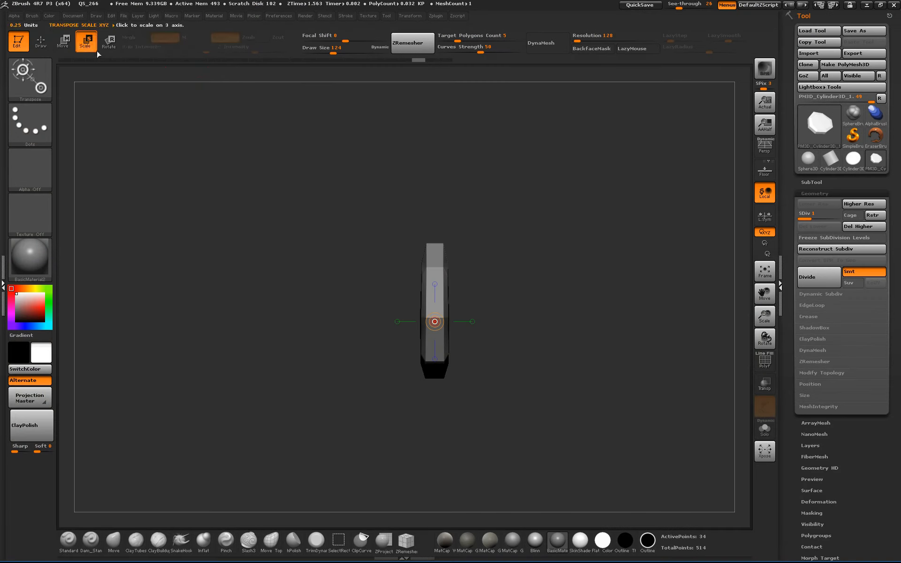
click(60, 46)
mouse_move(495, 264)
alt+mouse_down()
mouse_move(492, 328)
mouse_move(506, 314)
mouse_move(652, 327)
alt+mouse_up()
key(ctrl+z)
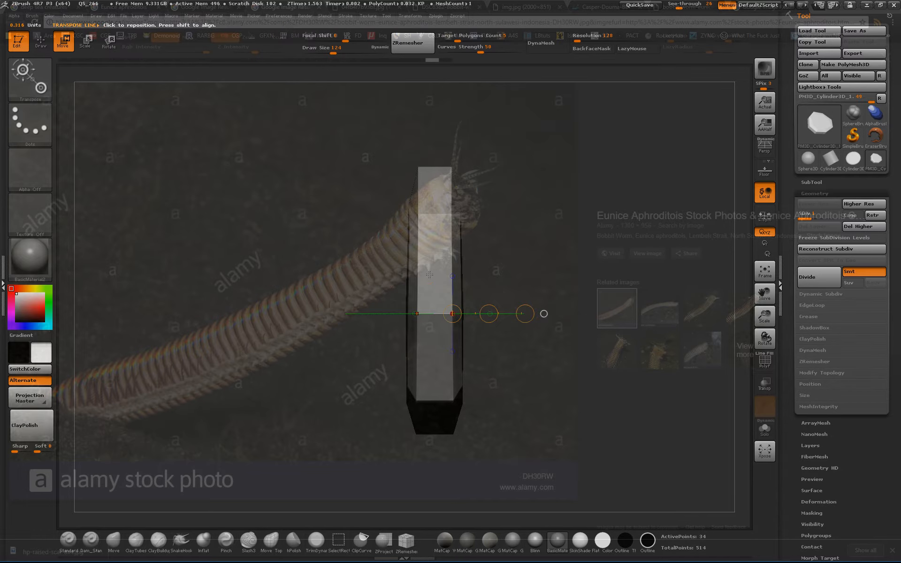
mouse_move(429, 275)
shift+mouse_down()
mouse_move(559, 275)
mouse_move(629, 310)
mouse_move(656, 400)
mouse_move(615, 339)
mouse_move(577, 349)
mouse_move(586, 326)
mouse_move(570, 304)
mouse_move(528, 306)
mouse_move(556, 298)
mouse_move(541, 272)
mouse_move(553, 266)
mouse_move(565, 277)
shift+mouse_up()
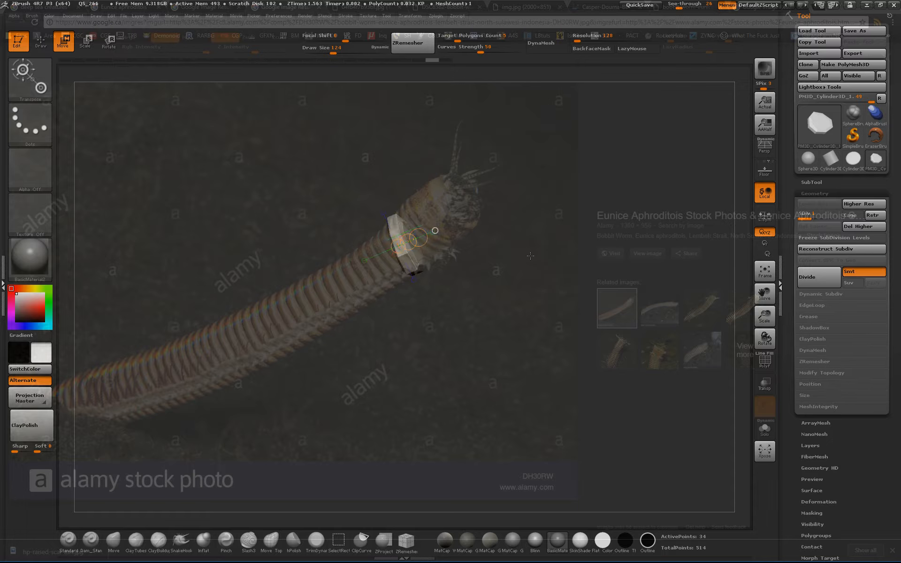
drag(418, 237, 413, 236)
shift+drag(464, 262, 519, 350)
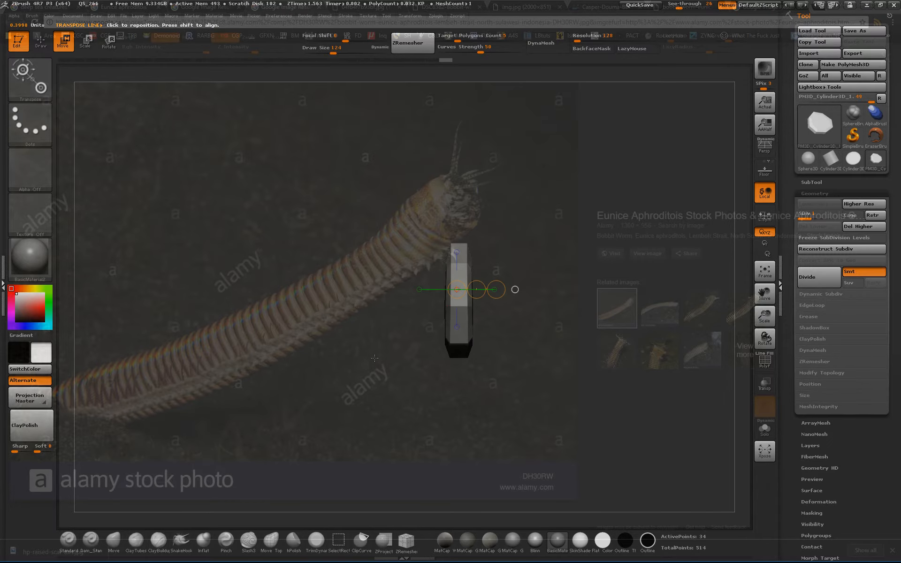
Step: Set the Move brush's draw size to 223 and try pulling the segment's lower side edge
click(114, 539)
key(w)
click(457, 326)
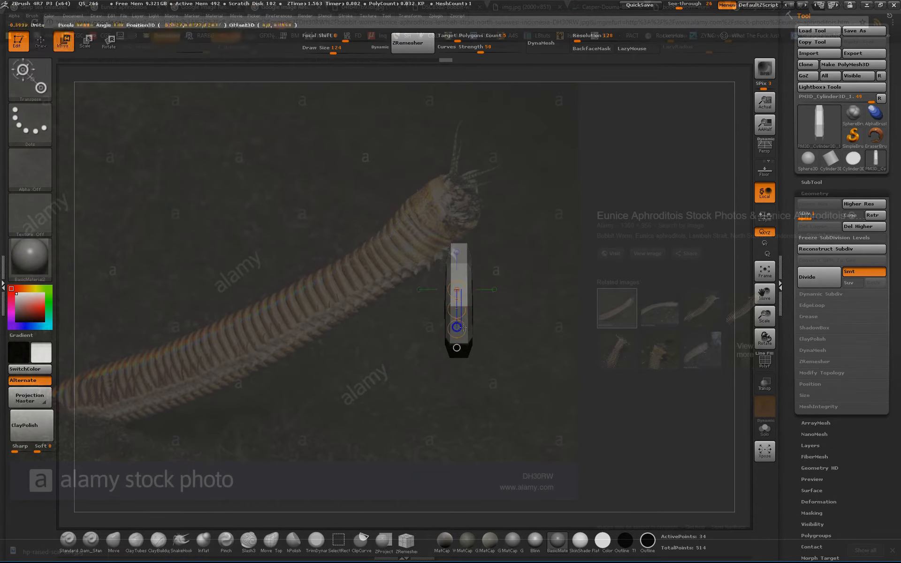
key(q)
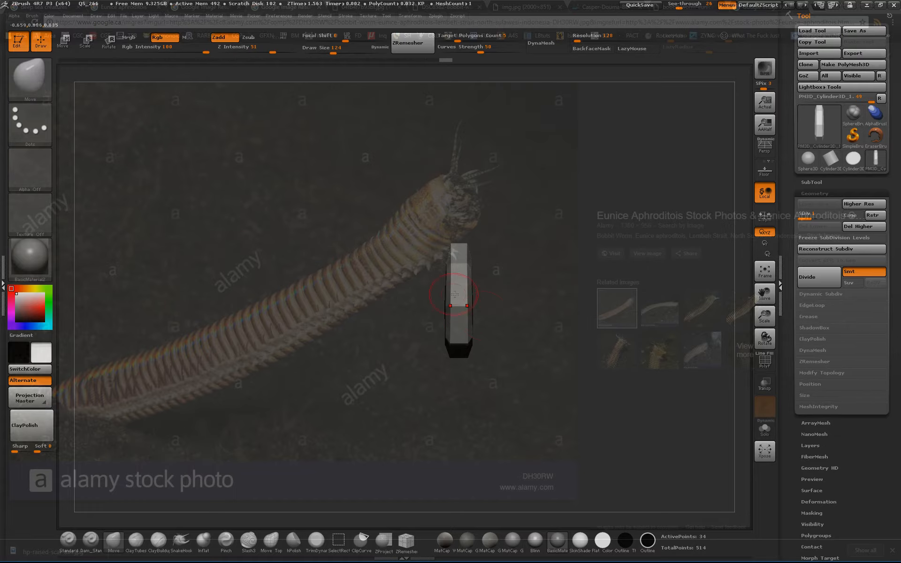
key(s)
drag(447, 312, 457, 310)
mouse_move(442, 338)
mouse_down()
mouse_move(468, 377)
mouse_move(409, 226)
mouse_up()
Step: Mask the segment so that only its lower end stays unmasked, and undo the last mask change
ctrl+drag(499, 325, 402, 409)
ctrl+click(544, 360)
mouse_move(559, 332)
ctrl+mouse_down()
mouse_move(614, 321)
mouse_move(604, 345)
mouse_move(428, 244)
ctrl+mouse_up()
key(ctrl+z)
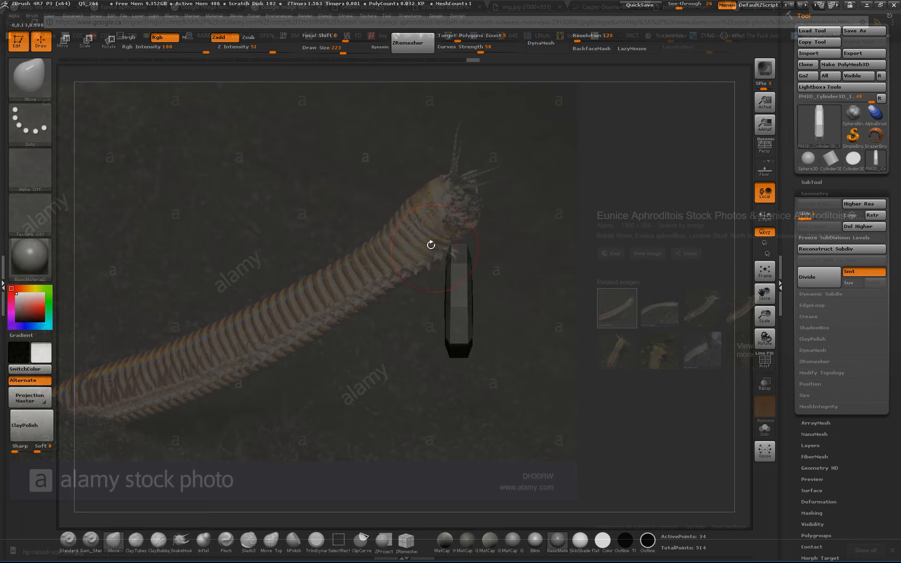
Step: Shift the segment's unmasked lower end slightly sideways with Transpose Move, undoing the first attempt
click(65, 43)
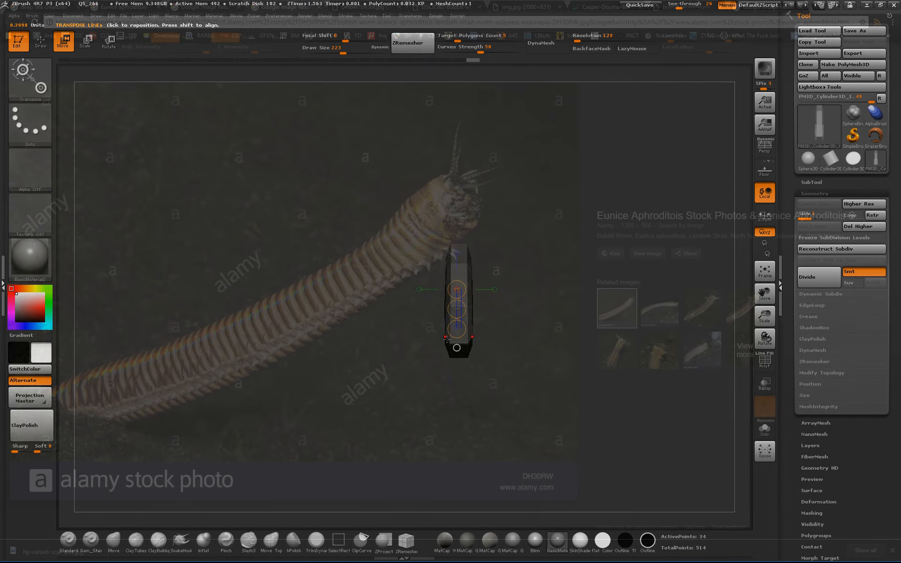
shift+drag(449, 343, 402, 343)
key(ctrl+z)
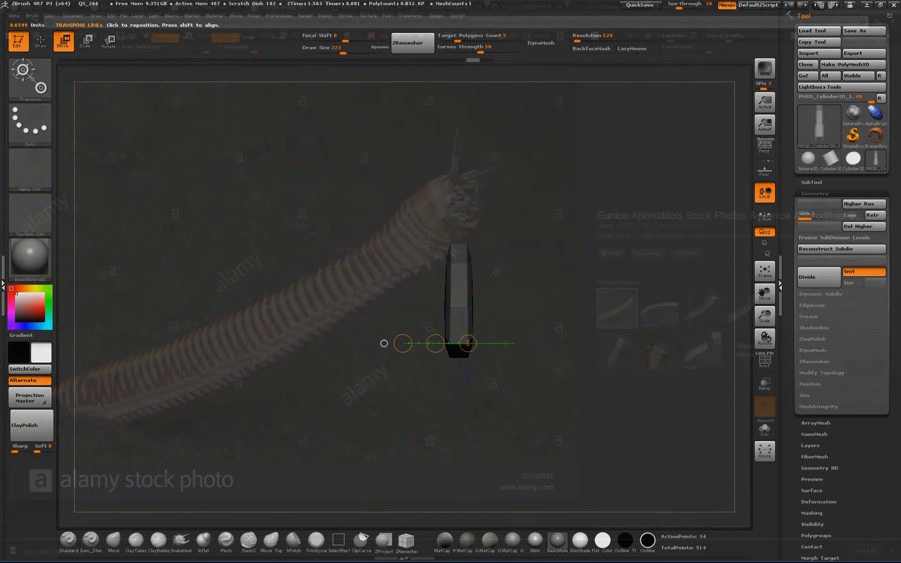
drag(434, 343, 439, 344)
Step: Readjust the window see-through to 29 and view the segment's reshaped lower end against the reference photo
alt+drag(546, 319, 580, 315)
click(687, 7)
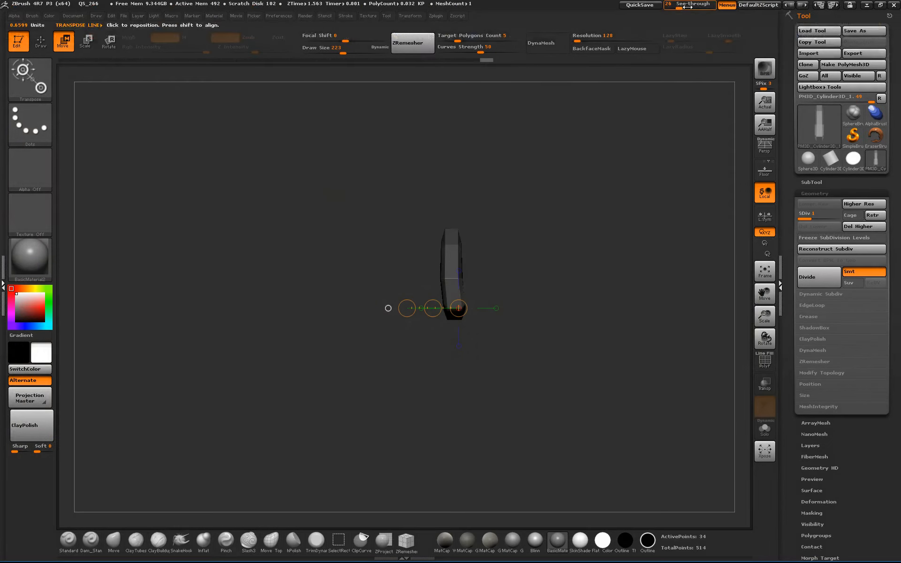
mouse_move(688, 7)
mouse_down()
mouse_move(664, 7)
mouse_move(679, 7)
mouse_up()
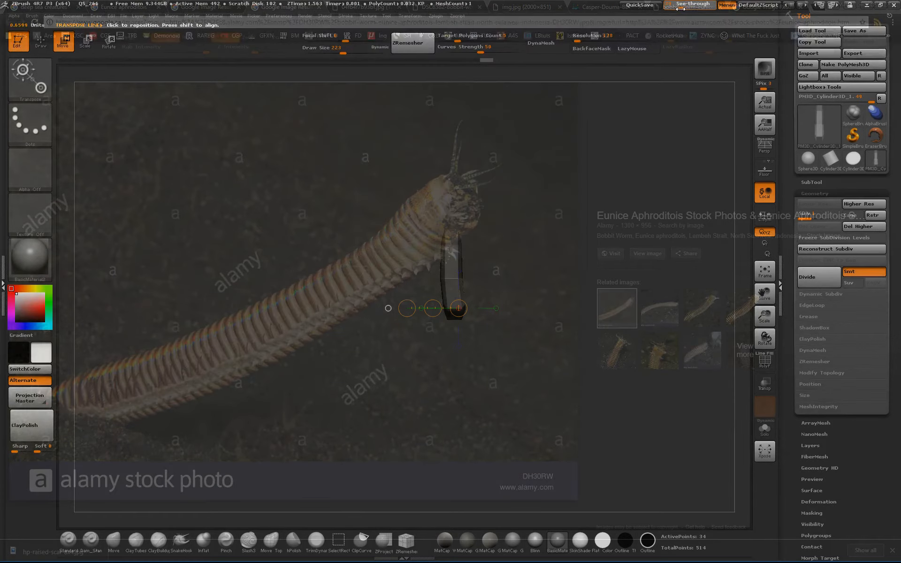
alt+drag(609, 310, 621, 255)
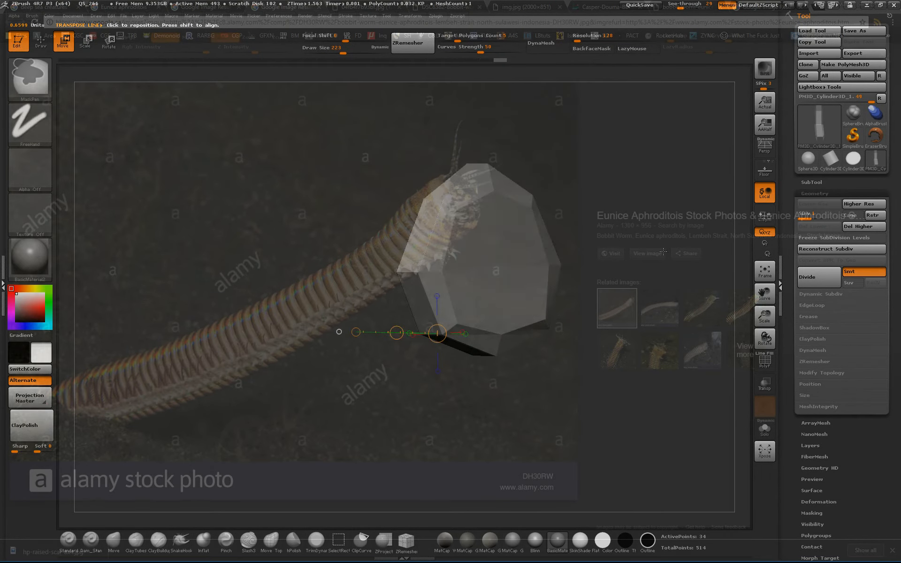
Step: Step the segment up to subdivision level 3 and inspect its smoothed profile
key(ctrl+d)
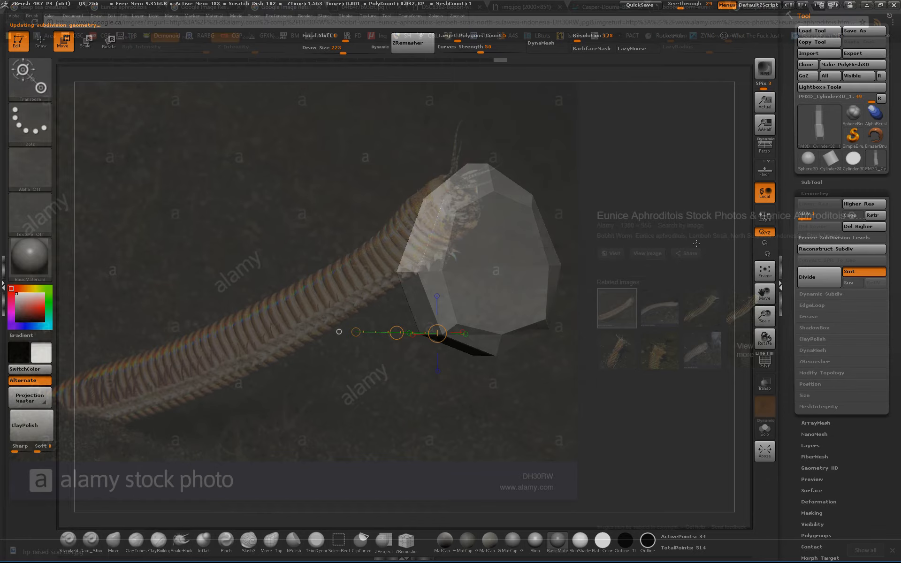
key(d)
key(d)
drag(696, 243, 643, 267)
Step: Switch to Chrome, bring up the upright DSC8382 bobbit worm photo as the background reference, and return to ZBrush
key(alt+Tab)
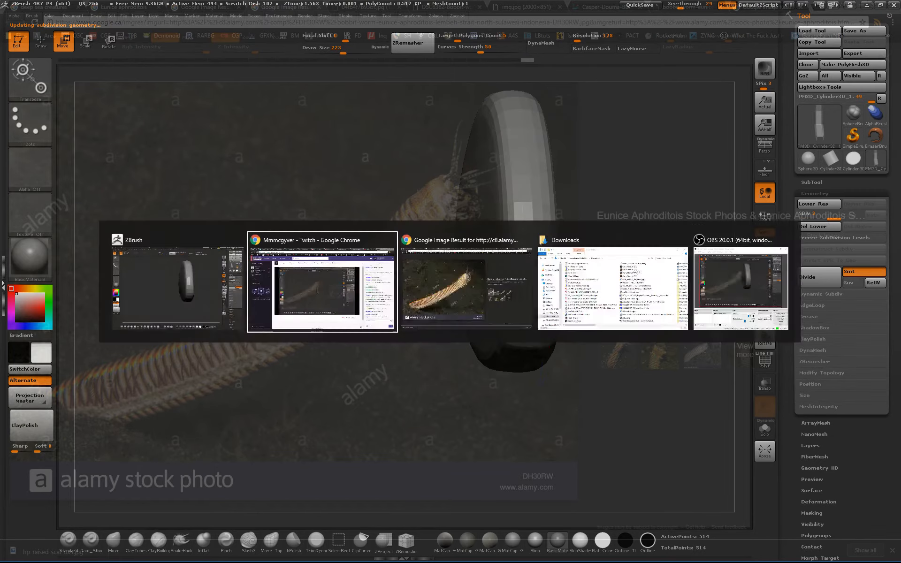
key(alt+Tab)
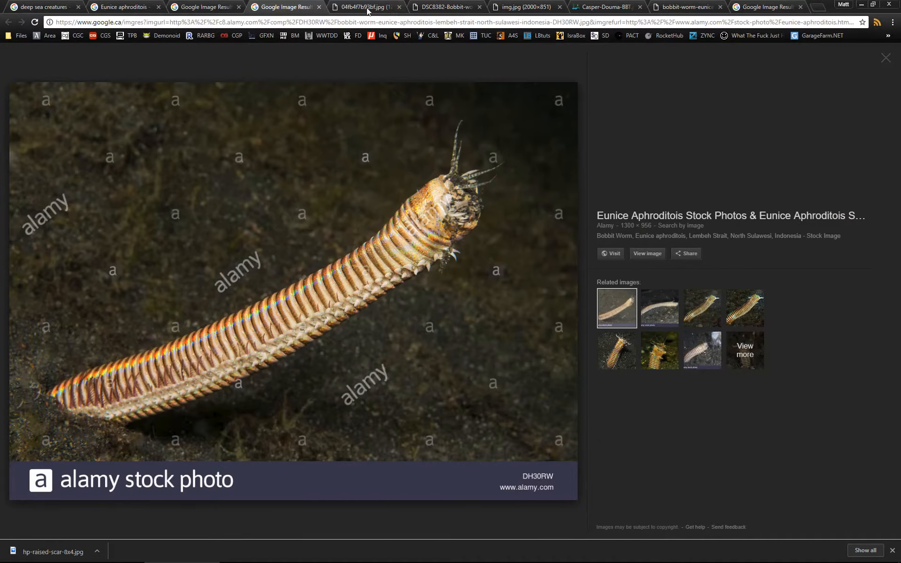
click(368, 10)
click(430, 7)
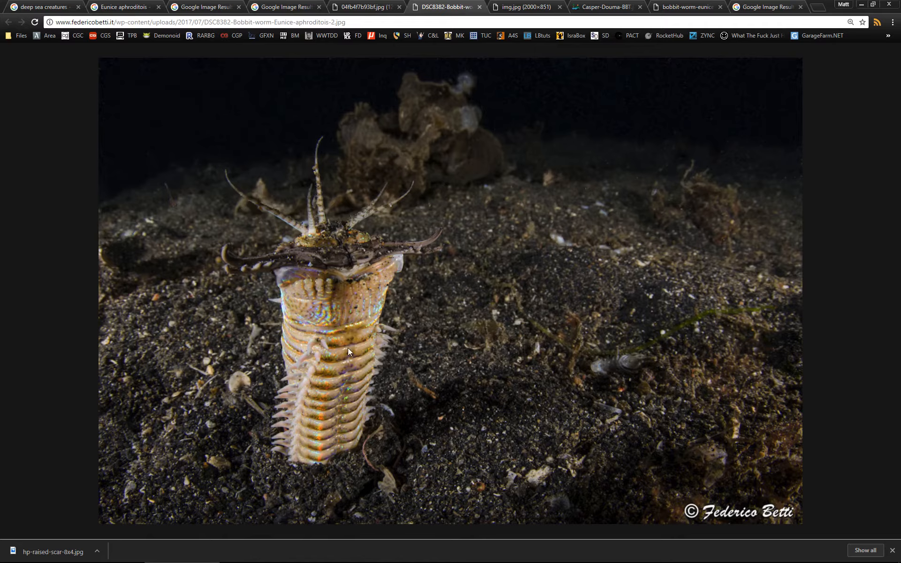
key(alt+Tab)
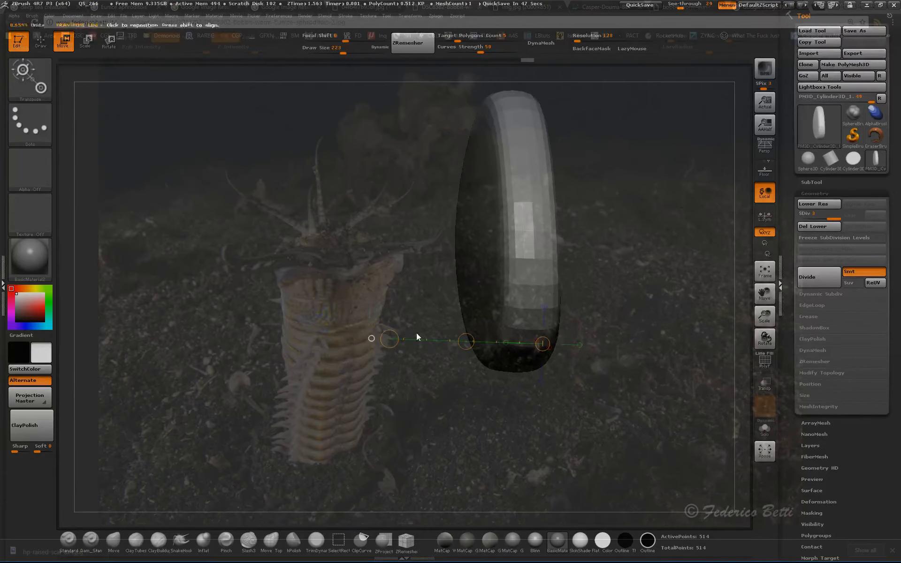
Step: Return the segment to subdivision level 1 with its inset face turned into view
drag(620, 317, 569, 339)
key(shift+d)
key(shift+d)
mouse_move(614, 401)
mouse_down()
mouse_move(541, 407)
mouse_move(524, 338)
mouse_up()
Step: Show the polyframe with the draw size set to 228, and delete the segment's higher subdivision levels
key(s)
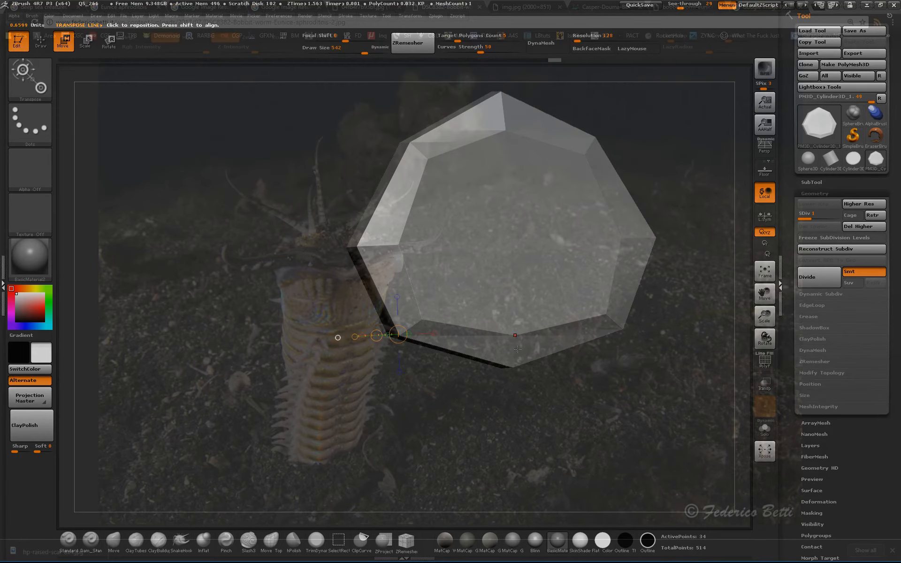
key(shift+f)
text(s228)
key(Return)
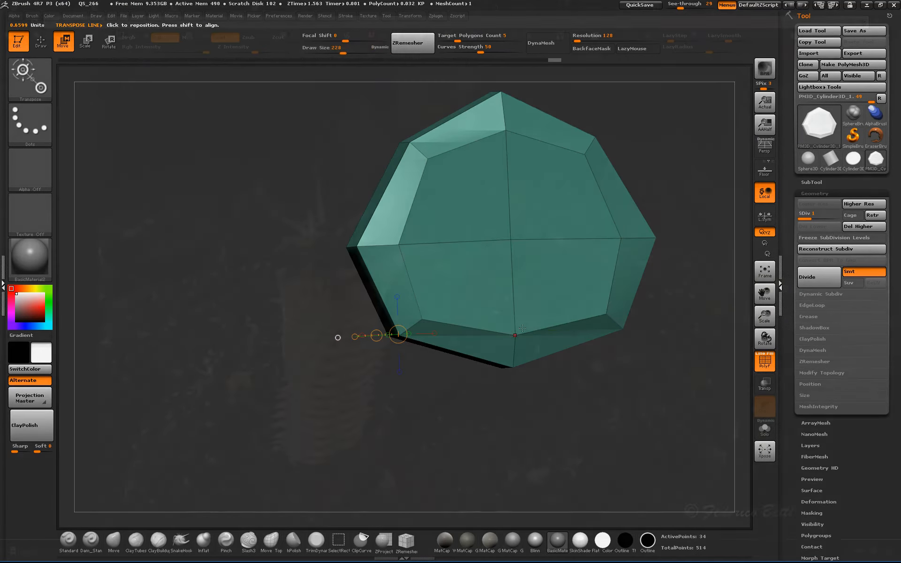
click(864, 226)
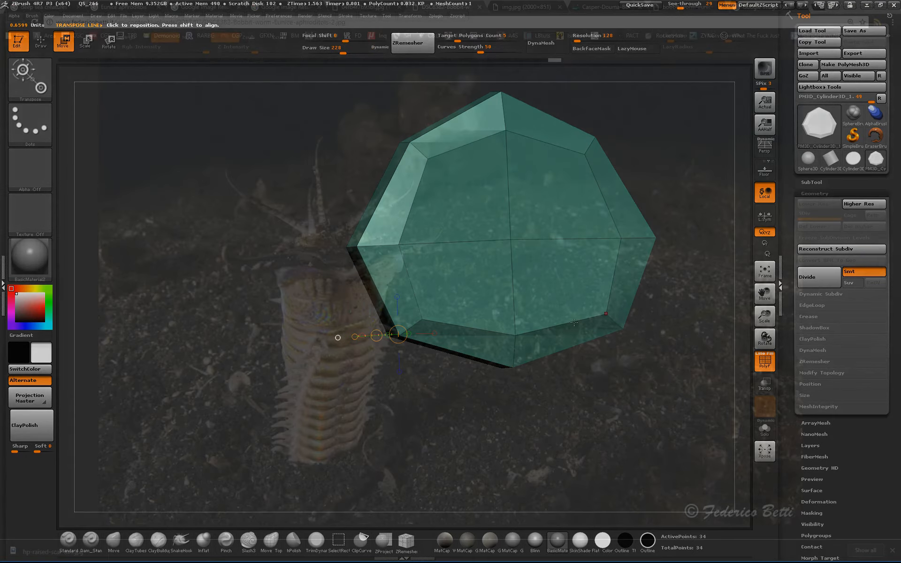
Step: Select the ZModeler brush and set its point action to Move with the By Brush Radius target
key(q)
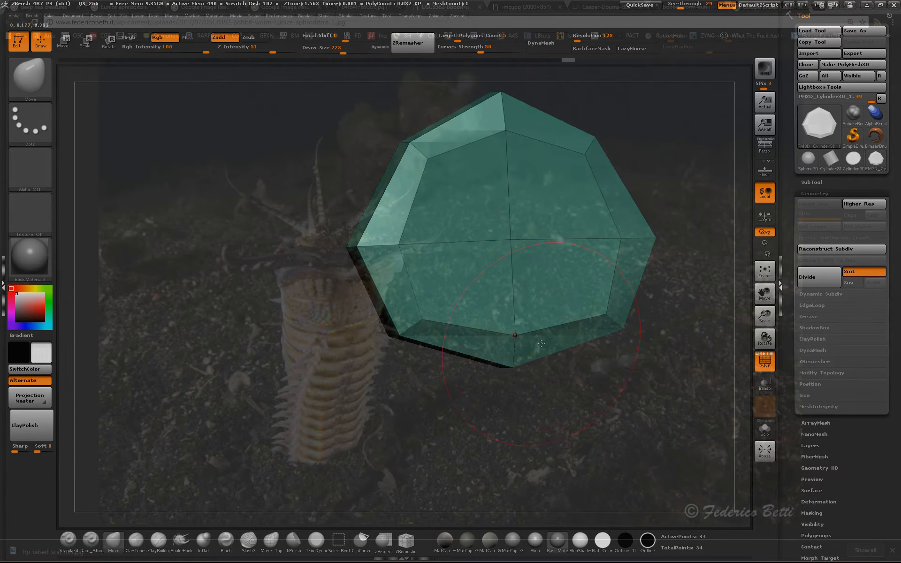
key(b)
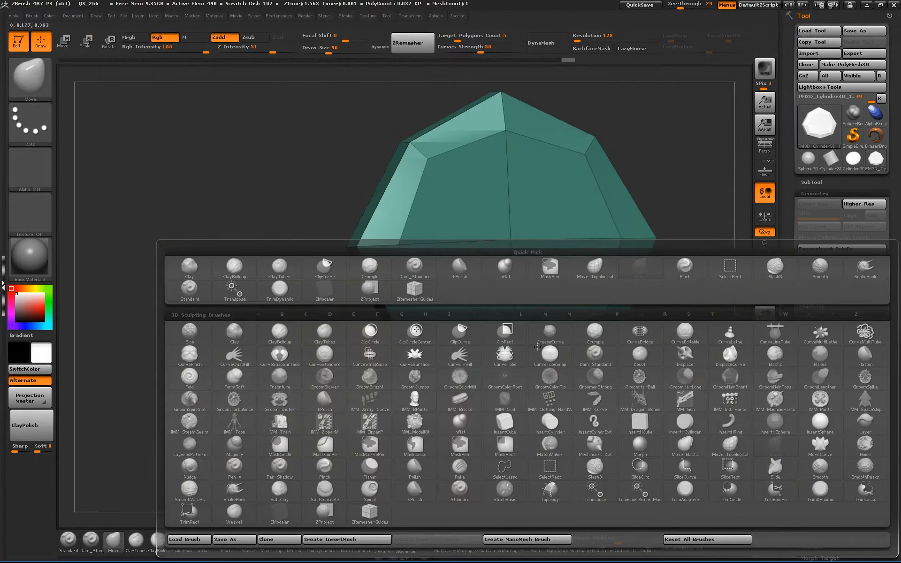
key(z)
key(m)
drag(554, 384, 520, 365)
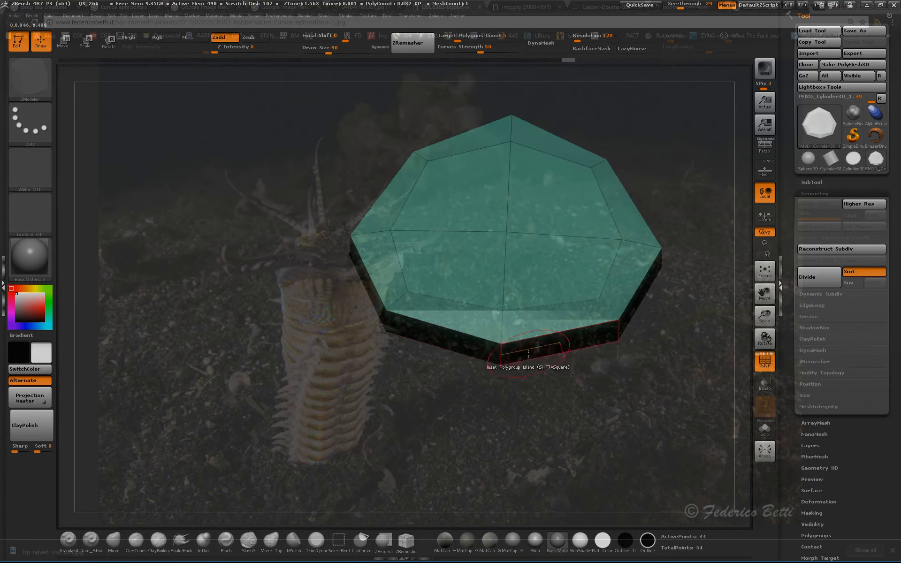
key(space)
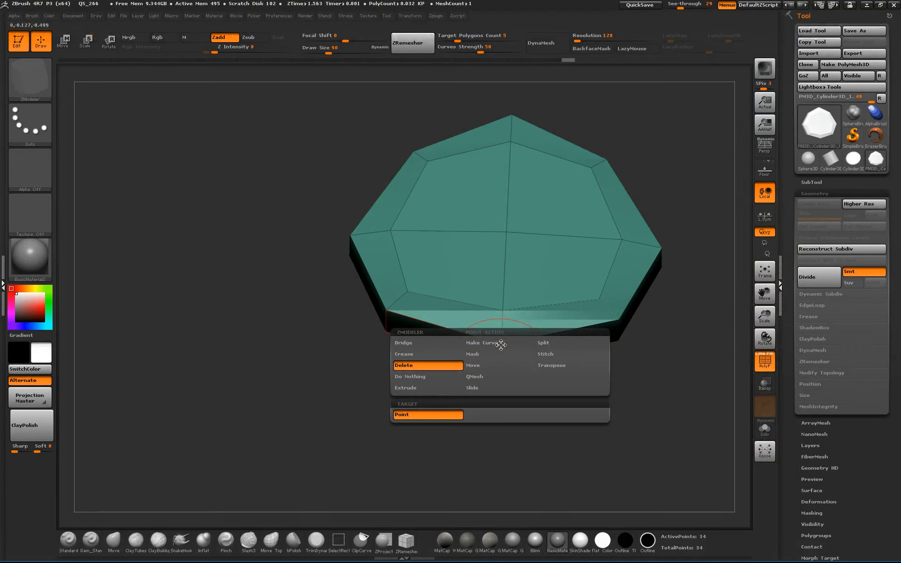
click(474, 358)
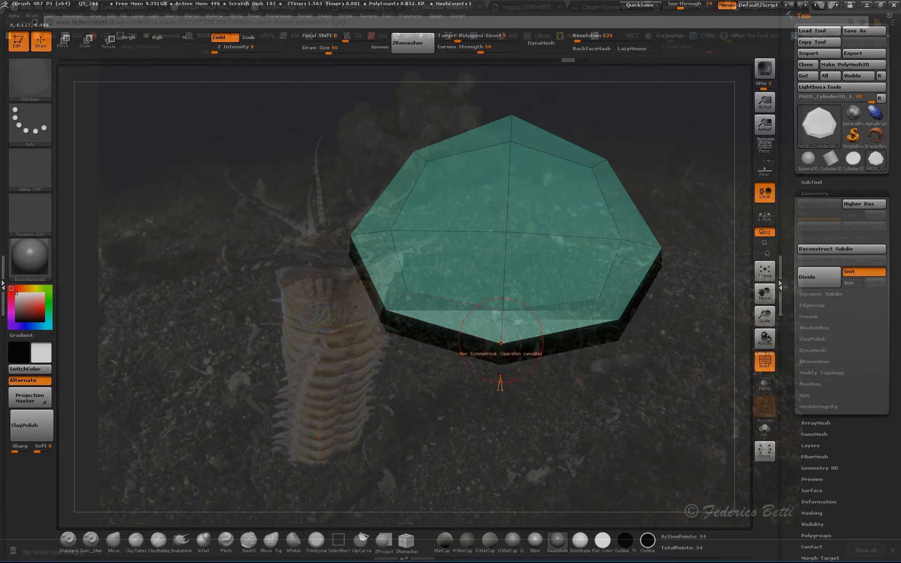
Step: Try moving the rim's lowest corner point, and reselect Move as the ZModeler point action
drag(530, 383, 536, 423)
click(502, 343)
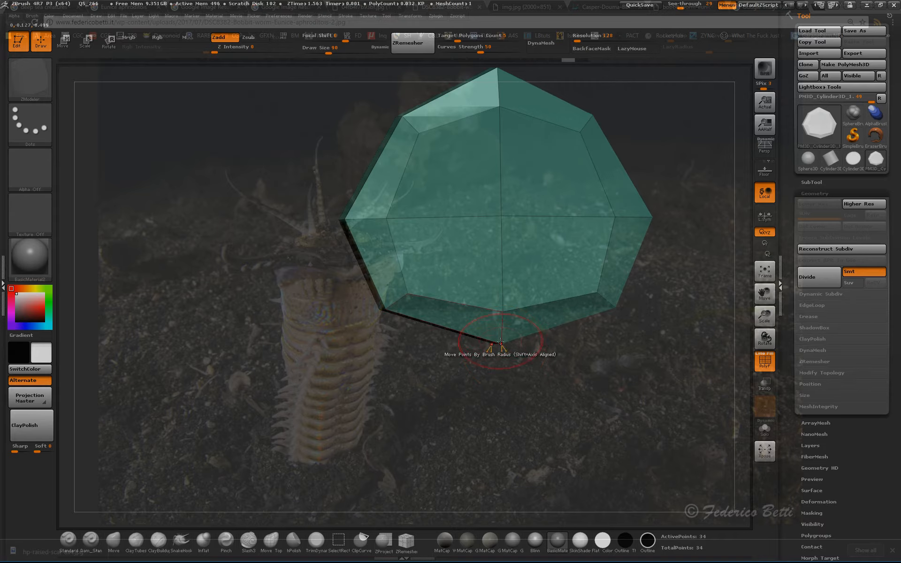
key(space)
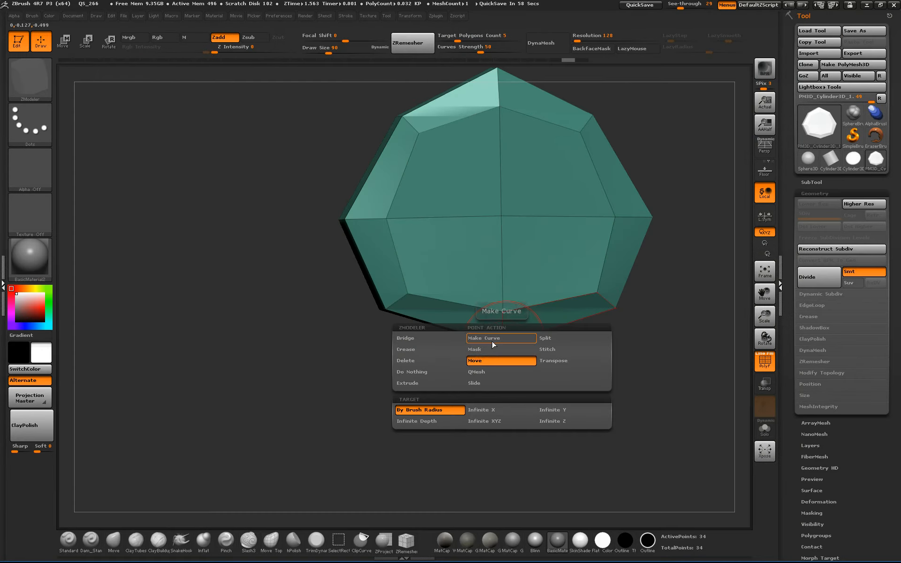
click(477, 365)
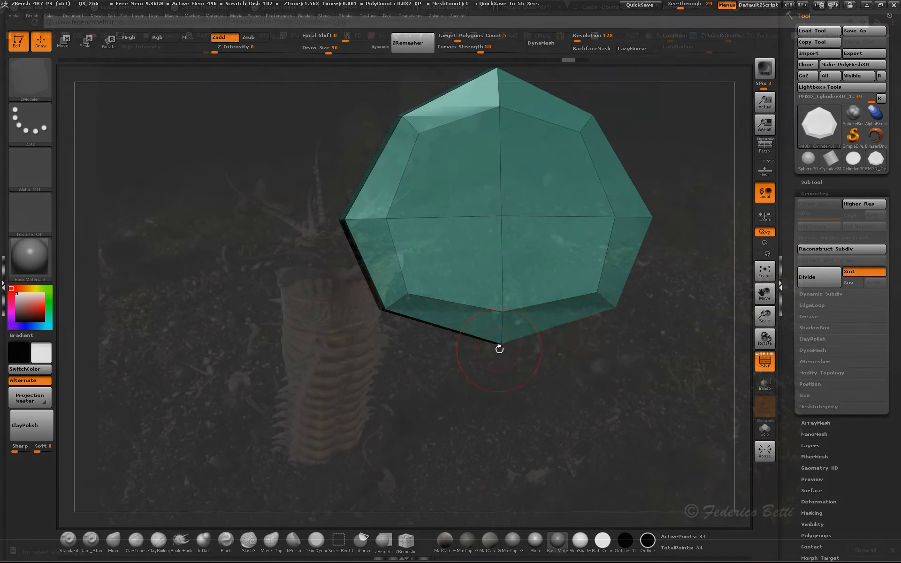
Step: Raise the lowest points of the inset face and outer rim to flatten the segment's underside
click(502, 311)
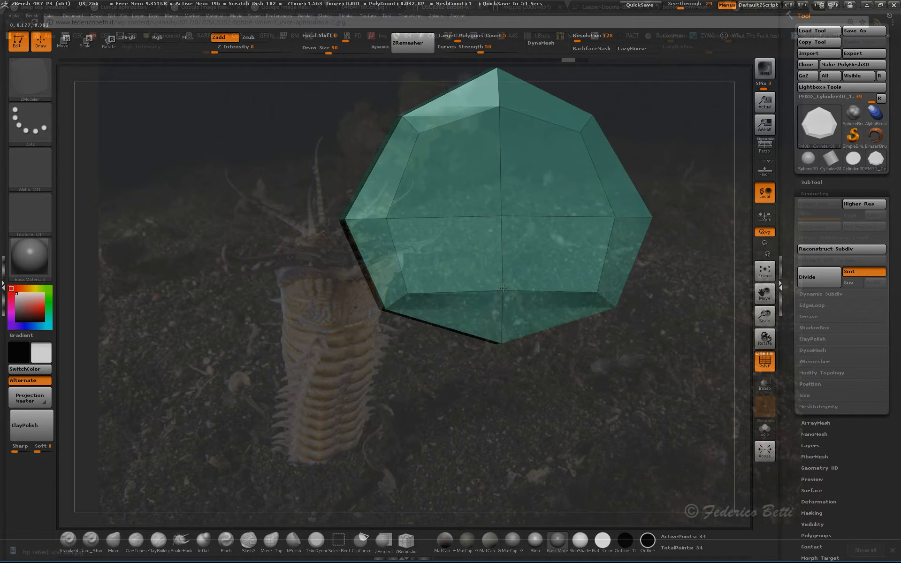
click(501, 344)
click(501, 337)
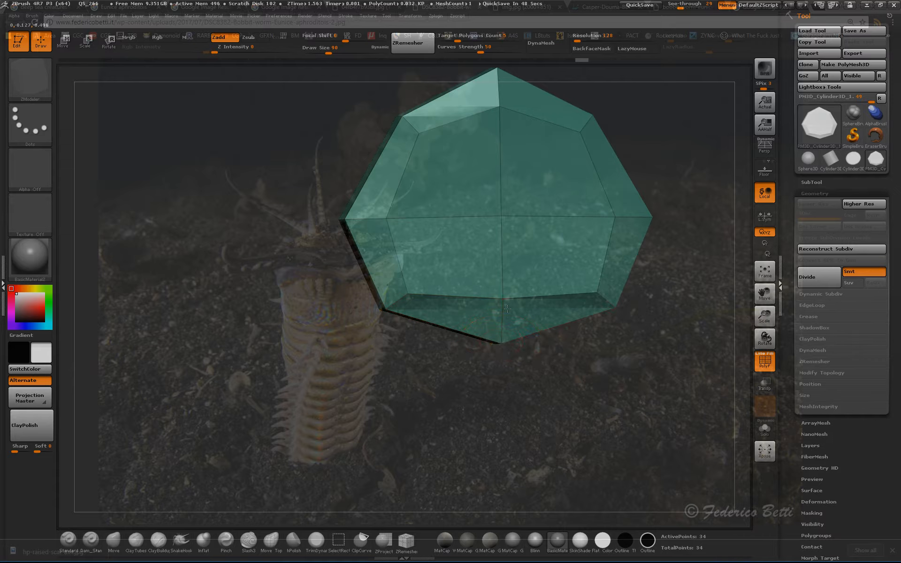
click(499, 338)
mouse_move(495, 344)
mouse_down()
mouse_move(499, 325)
mouse_move(528, 338)
mouse_move(525, 350)
mouse_move(516, 333)
mouse_move(506, 338)
mouse_up()
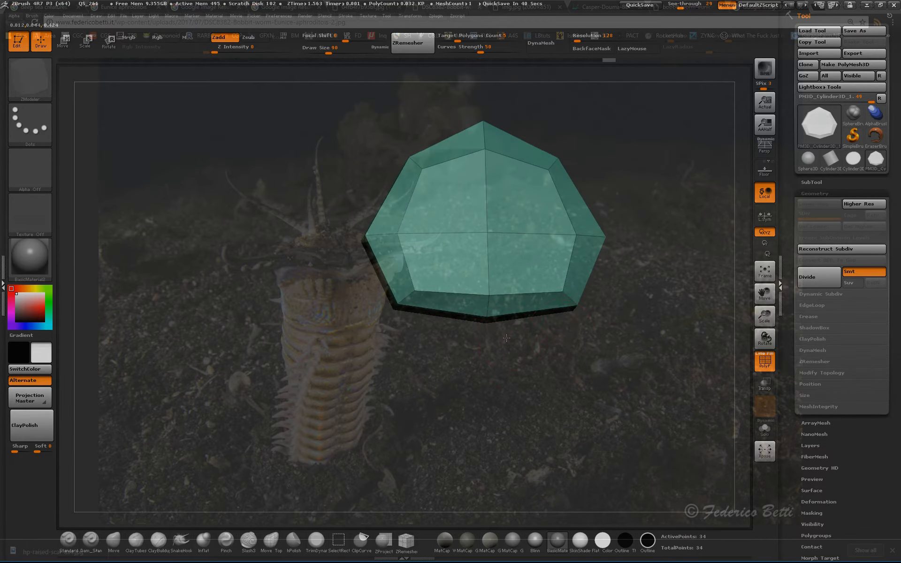
Step: Divide the segment, delete its lower subdivision level, and divide it once more to round its outline
key(ctrl+d)
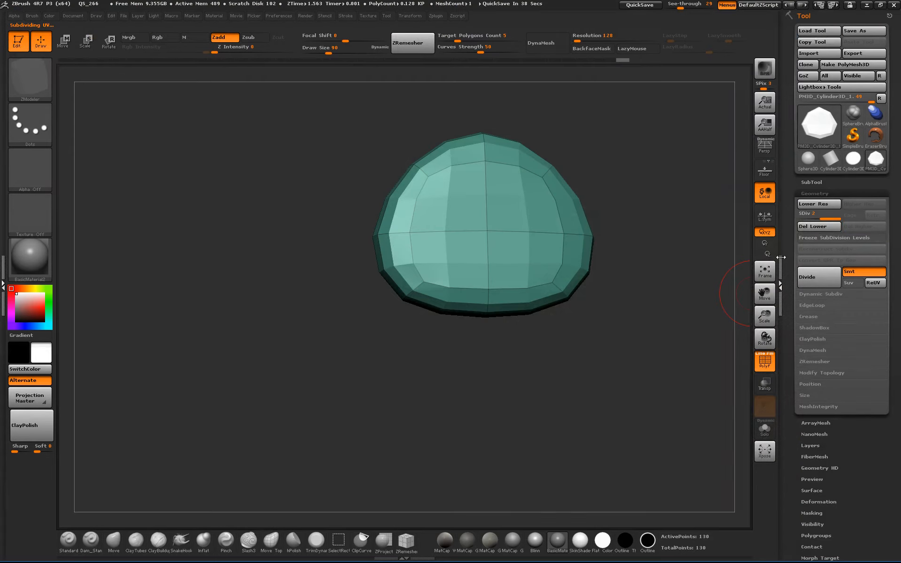
click(811, 227)
drag(643, 308, 596, 349)
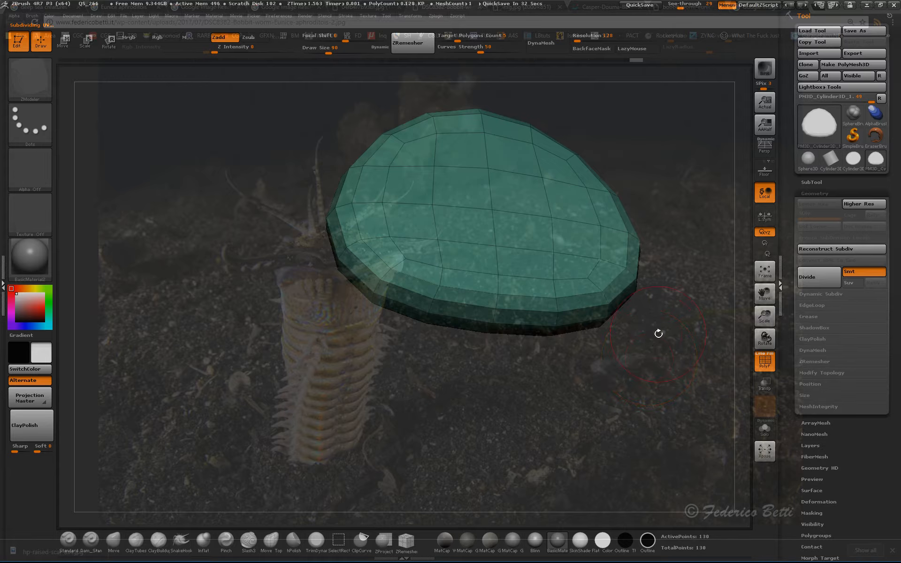
key(ctrl+d)
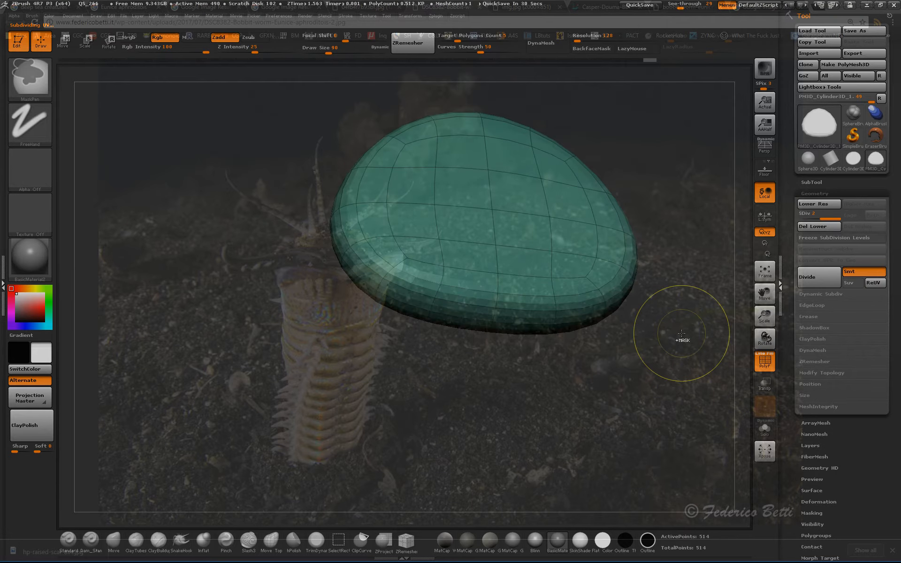
drag(643, 334, 621, 342)
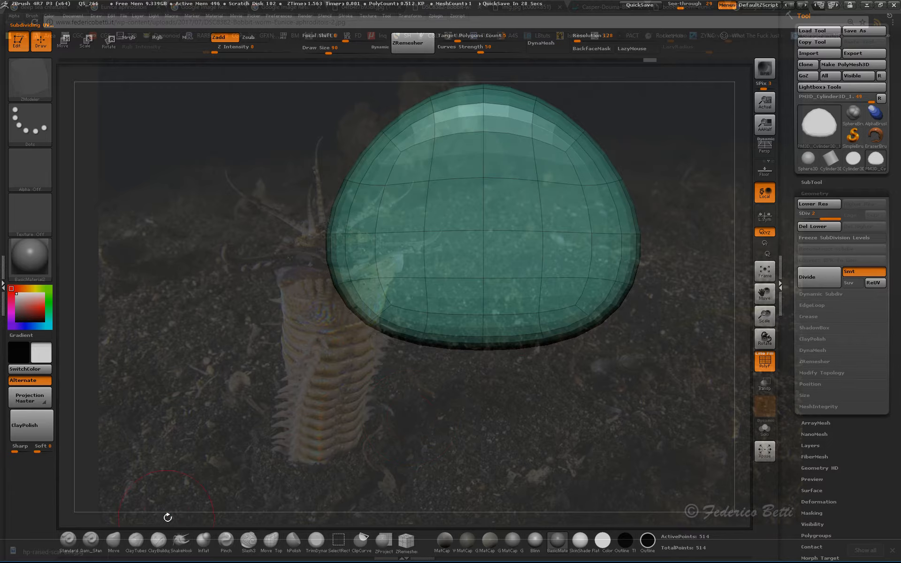
Step: Hide the segment's polyframe and select the ClayTubes brush
key(shift)
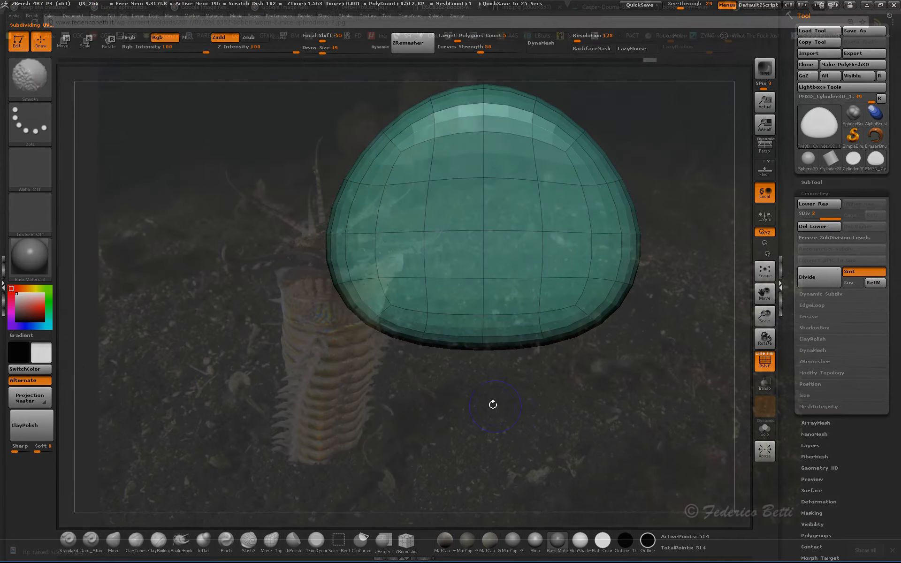
key(shift+f)
drag(493, 404, 557, 377)
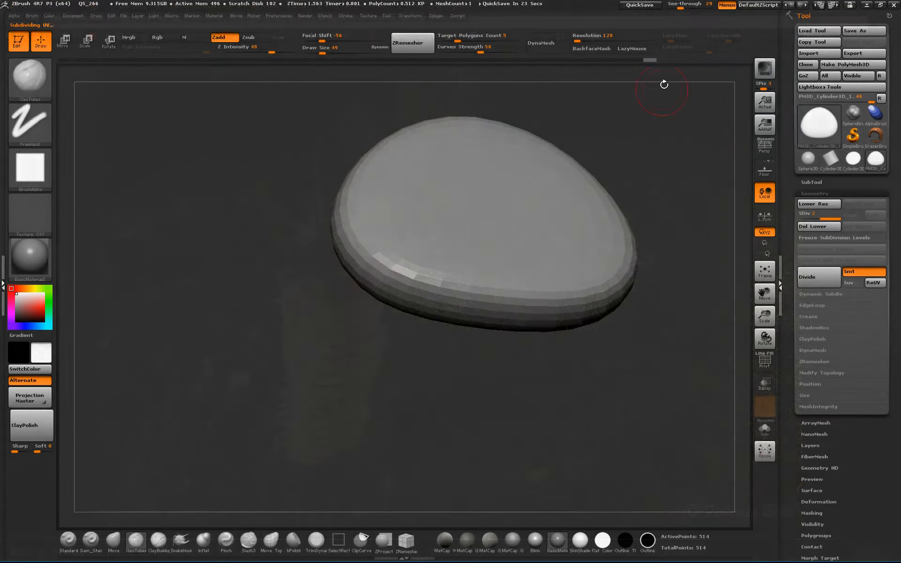
Step: Switch to Chrome, move the worm reference window off the sculpting area, and set ZBrush's See-through to 0
key(super)
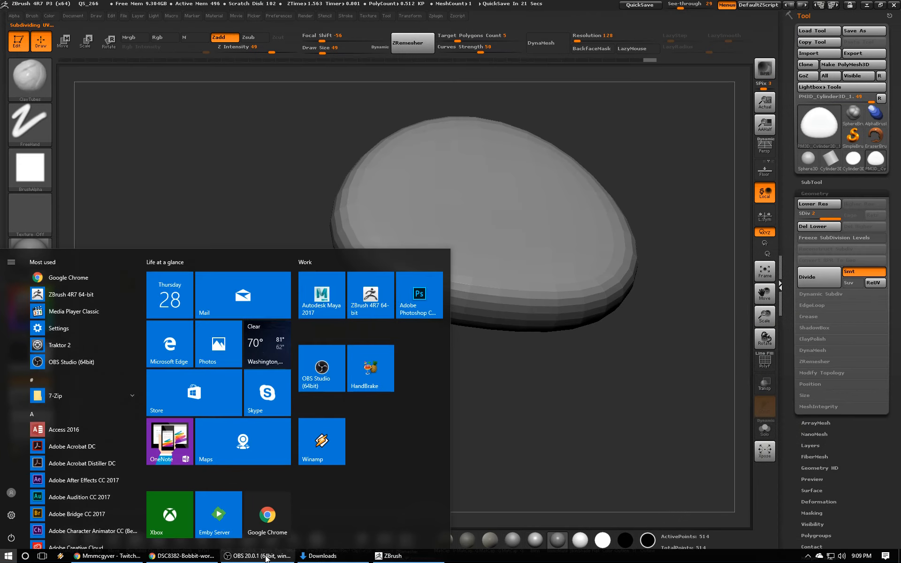
click(182, 555)
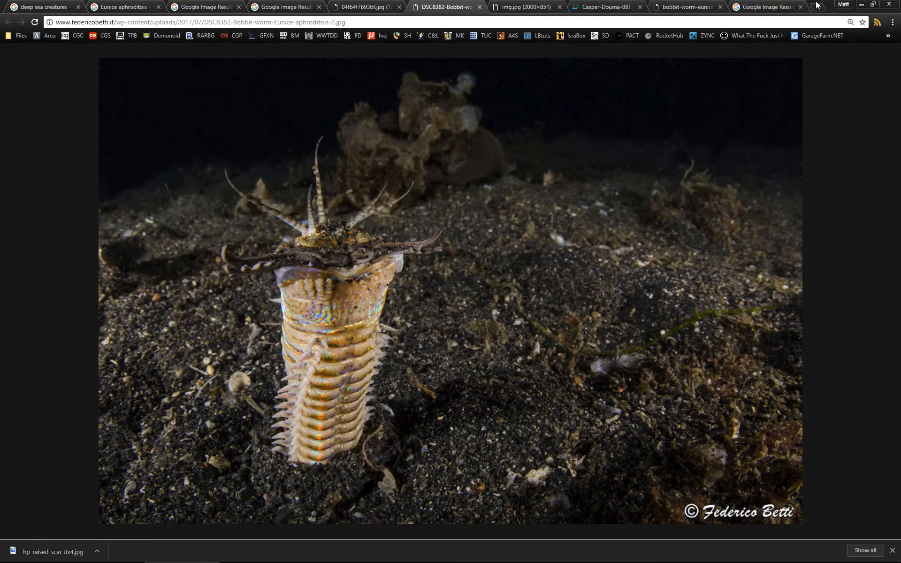
drag(828, 5, 278, 128)
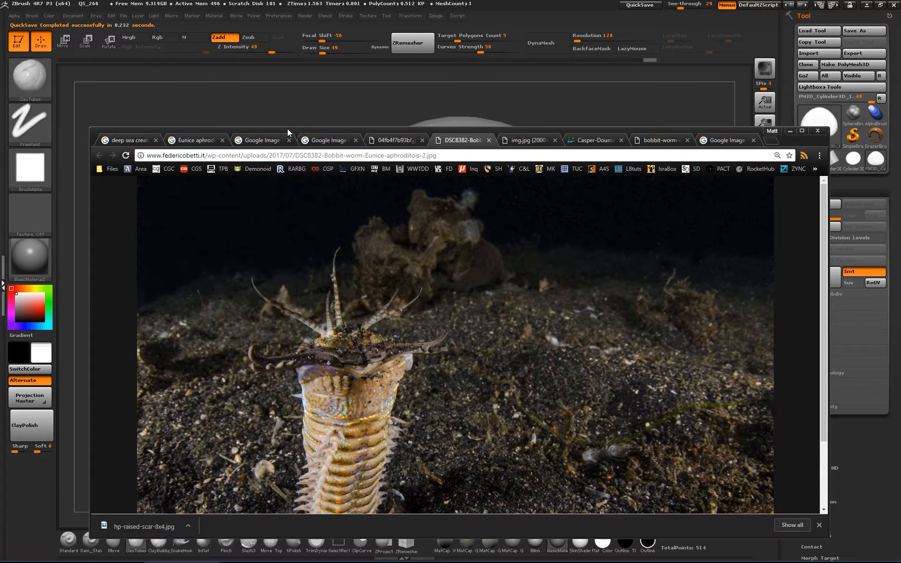
drag(287, 128, 900, 161)
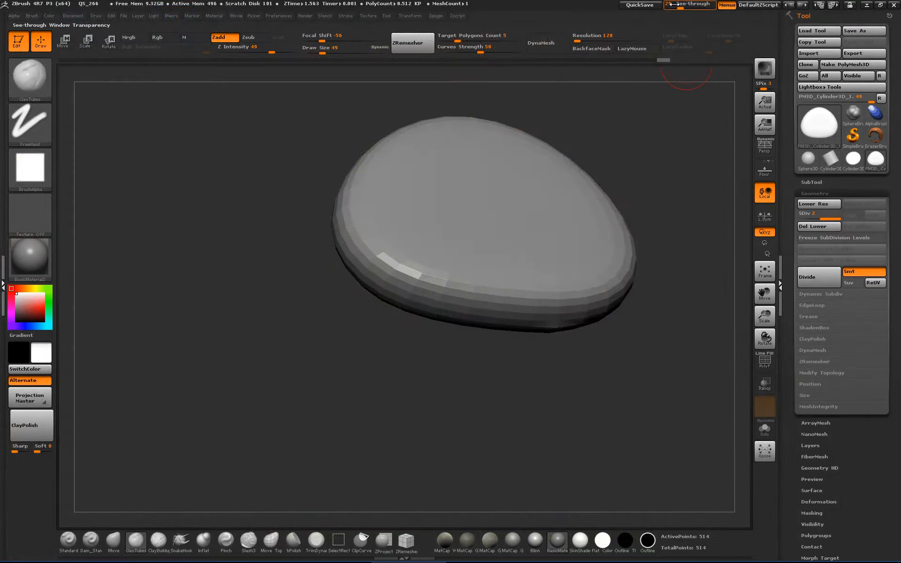
drag(675, 4, 665, 3)
Step: Carve a groove across the middle of the segment's underside with ClayTubes at draw size 37
mouse_move(583, 338)
shift+mouse_down()
mouse_move(583, 291)
mouse_move(588, 379)
shift+mouse_up()
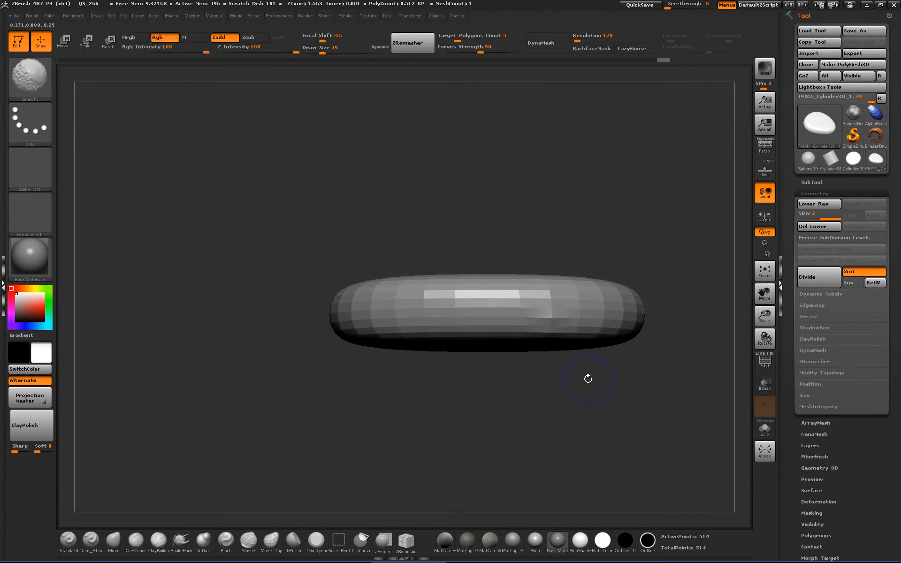
drag(607, 412, 614, 389)
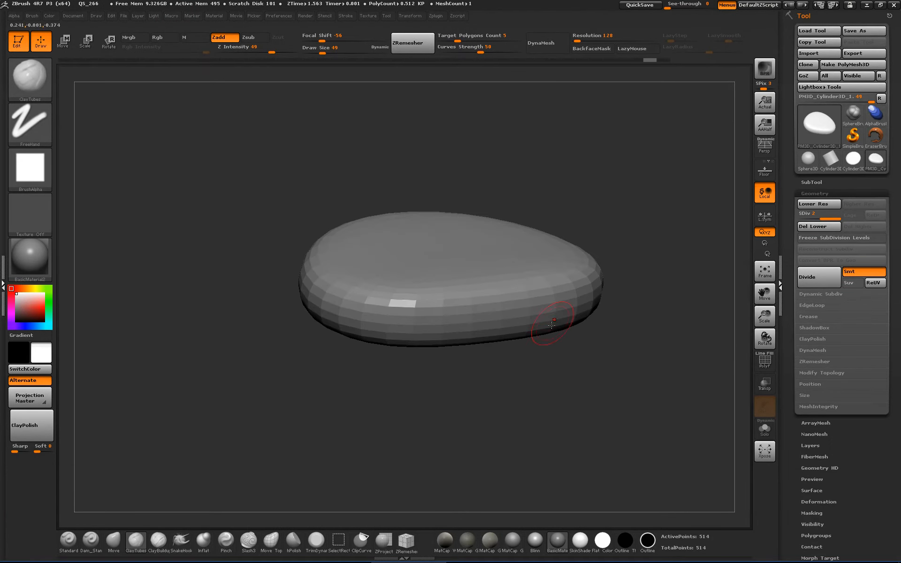
click(386, 16)
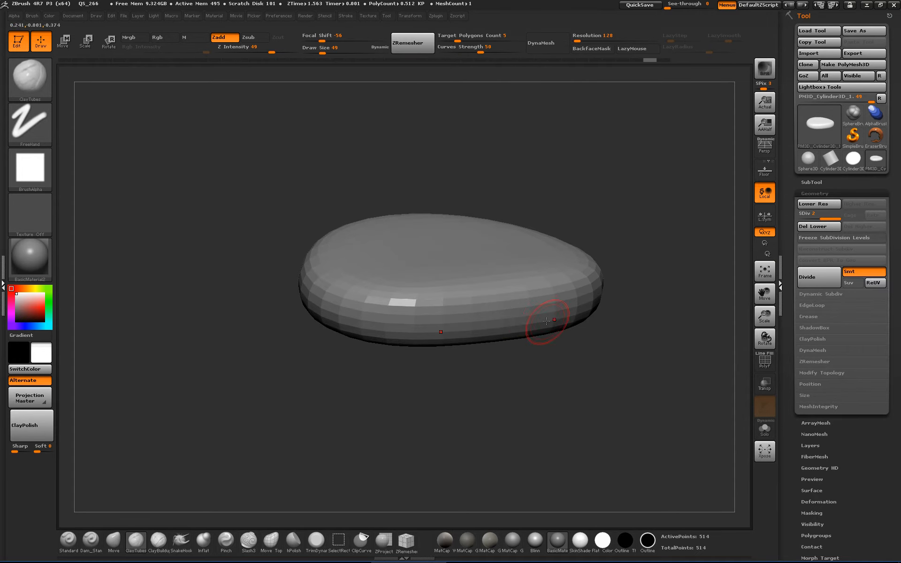
mouse_move(569, 346)
mouse_down()
mouse_move(571, 385)
mouse_move(529, 364)
mouse_move(482, 394)
mouse_up()
key(s)
click(526, 365)
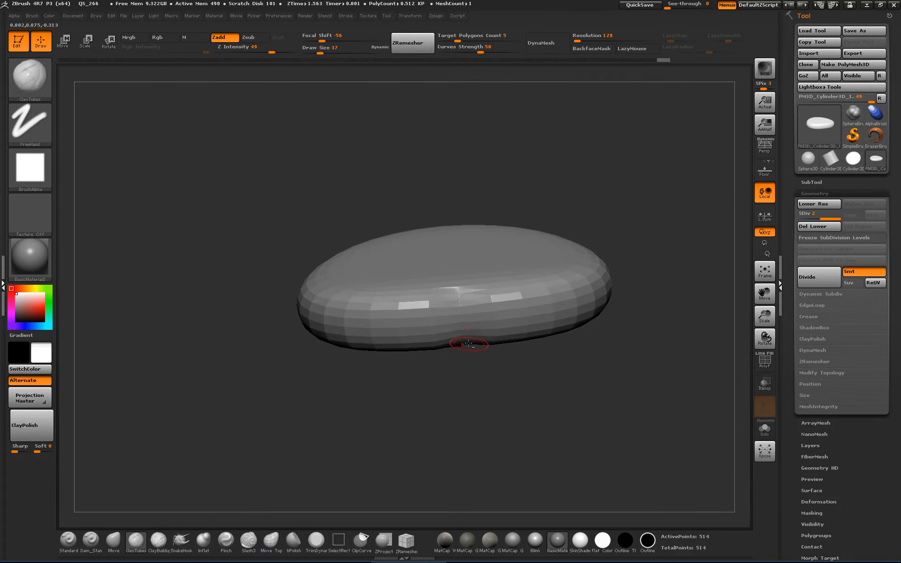
mouse_move(463, 351)
mouse_down()
mouse_move(487, 377)
mouse_move(468, 312)
mouse_move(473, 333)
mouse_up()
mouse_move(462, 294)
alt+mouse_down()
mouse_move(471, 341)
mouse_move(489, 326)
mouse_move(491, 287)
mouse_move(496, 303)
alt+mouse_up()
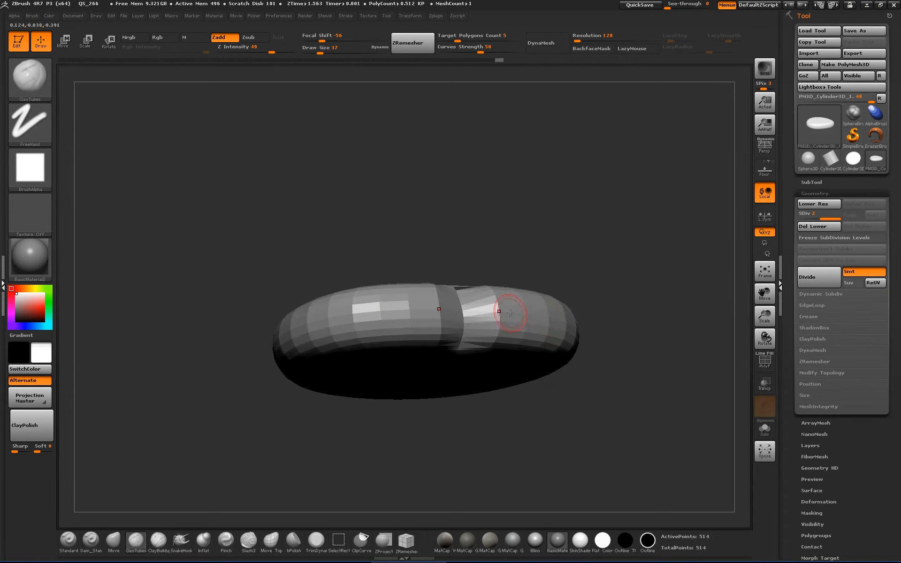
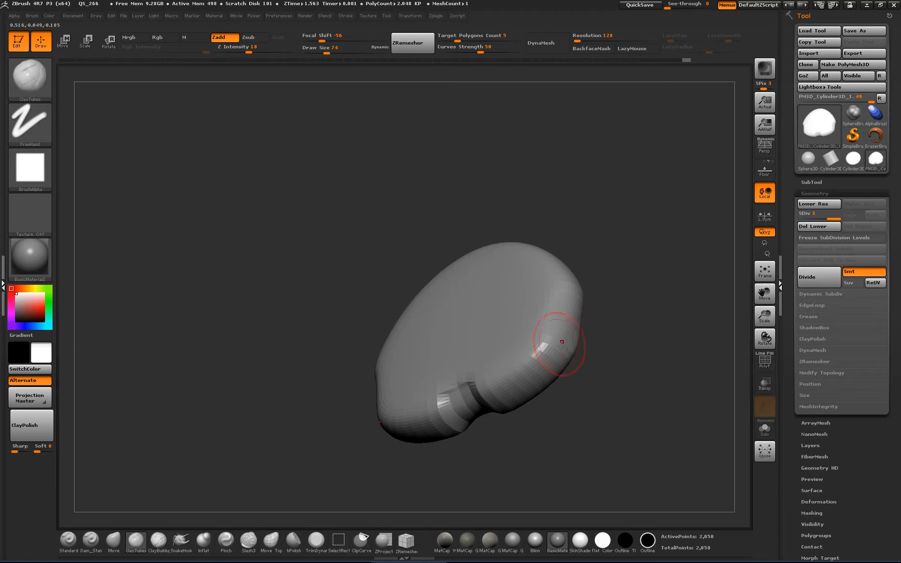
Step: Build up the underside lobes beside the central groove with ClayTubes, and smooth the lobes and side rim
mouse_move(533, 357)
mouse_down()
mouse_move(532, 382)
mouse_move(536, 352)
mouse_move(506, 373)
mouse_up()
mouse_move(593, 418)
mouse_down()
mouse_move(577, 364)
mouse_move(560, 390)
mouse_move(587, 422)
mouse_move(588, 444)
mouse_move(634, 481)
mouse_move(629, 432)
mouse_up()
drag(529, 419, 457, 383)
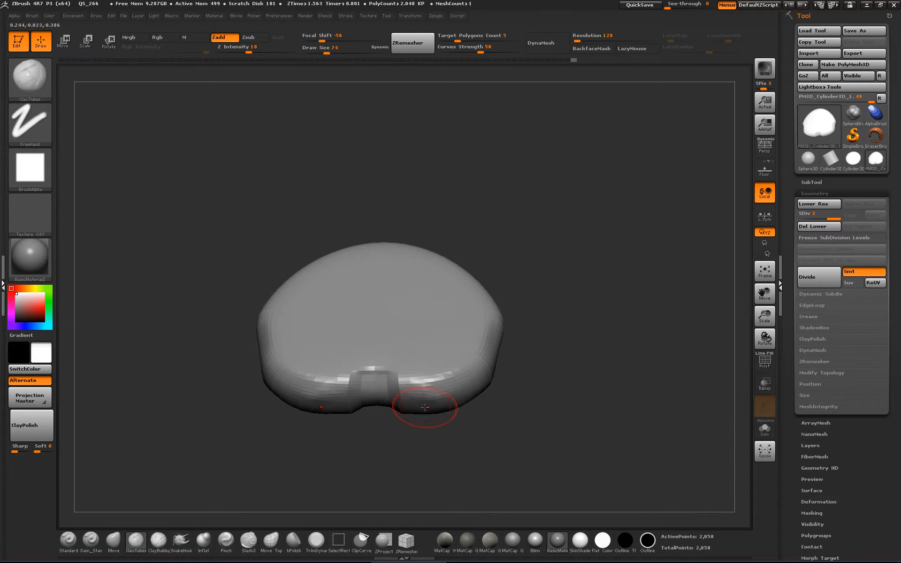
drag(424, 407, 447, 414)
mouse_move(497, 438)
mouse_down()
mouse_move(504, 423)
mouse_move(483, 405)
mouse_up()
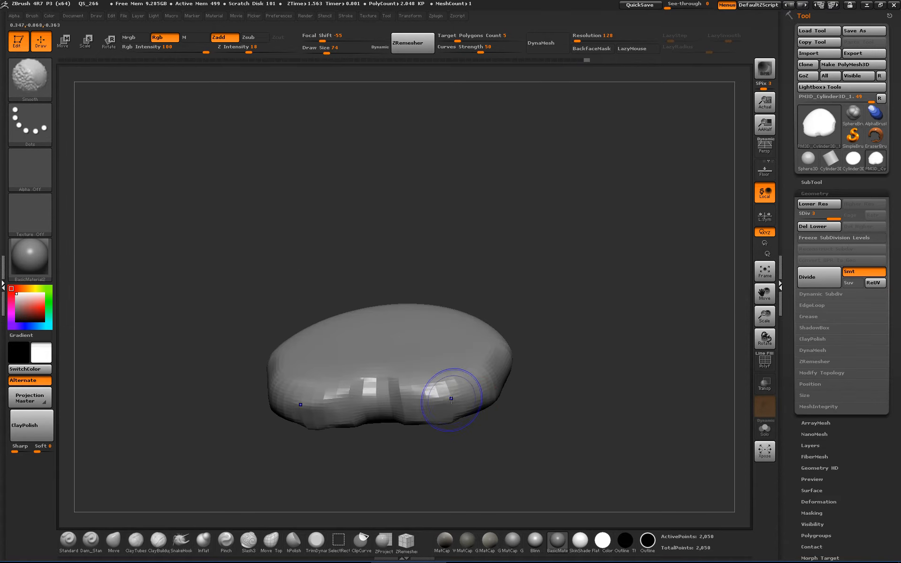
mouse_move(469, 454)
mouse_down()
mouse_move(458, 416)
mouse_move(539, 430)
mouse_up()
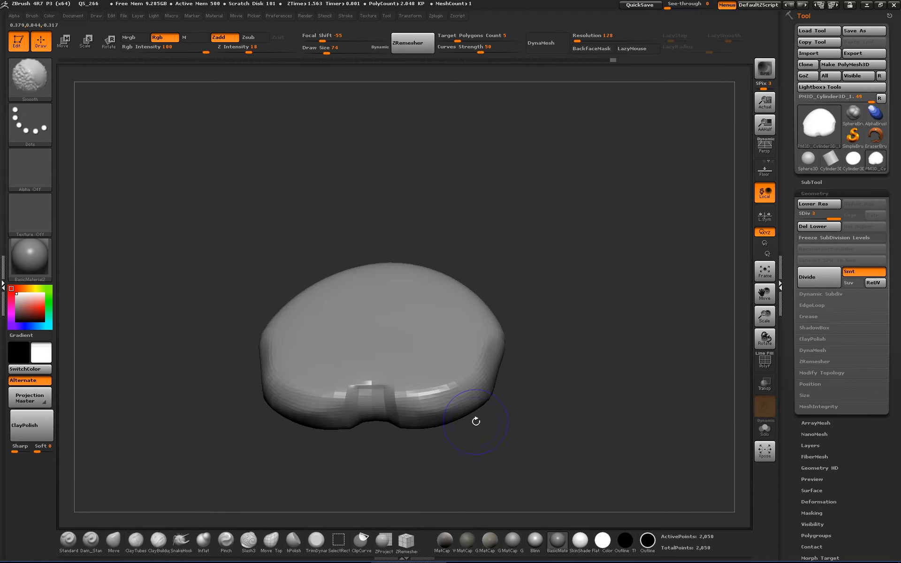
mouse_move(475, 421)
mouse_down()
mouse_move(587, 425)
mouse_move(592, 446)
mouse_move(584, 442)
mouse_up()
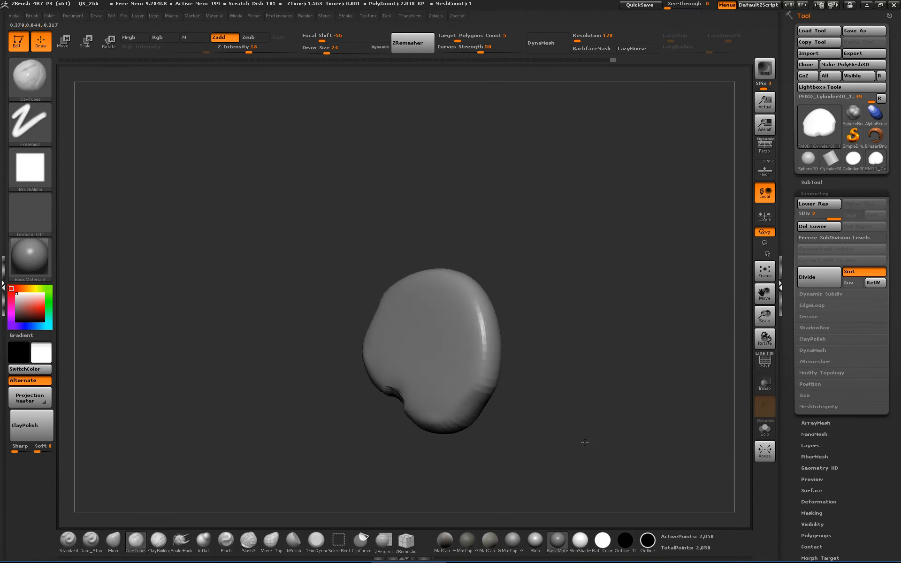
drag(519, 388, 477, 367)
key(shift)
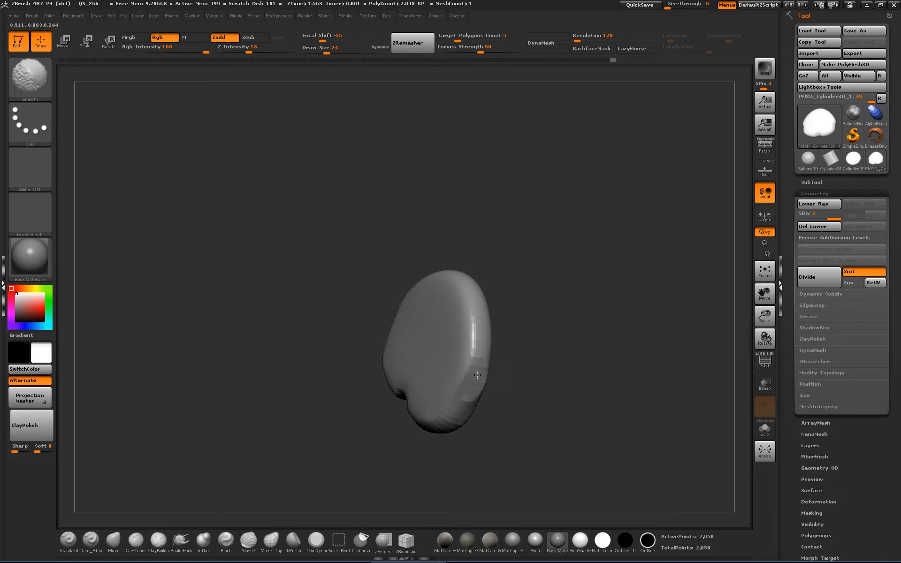
mouse_move(533, 381)
mouse_down()
mouse_move(558, 368)
mouse_move(541, 383)
mouse_up()
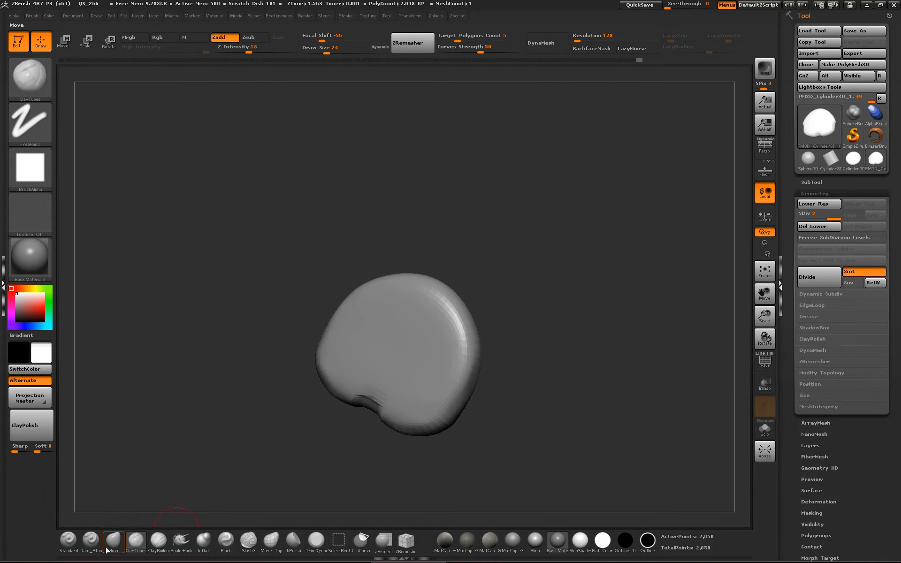
Step: Select the Move brush at draw size 124 and pull the segment's lower side corners outward
click(121, 547)
key(bracketright)
key(bracketright)
key(bracketright)
key(bracketright)
key(bracketright)
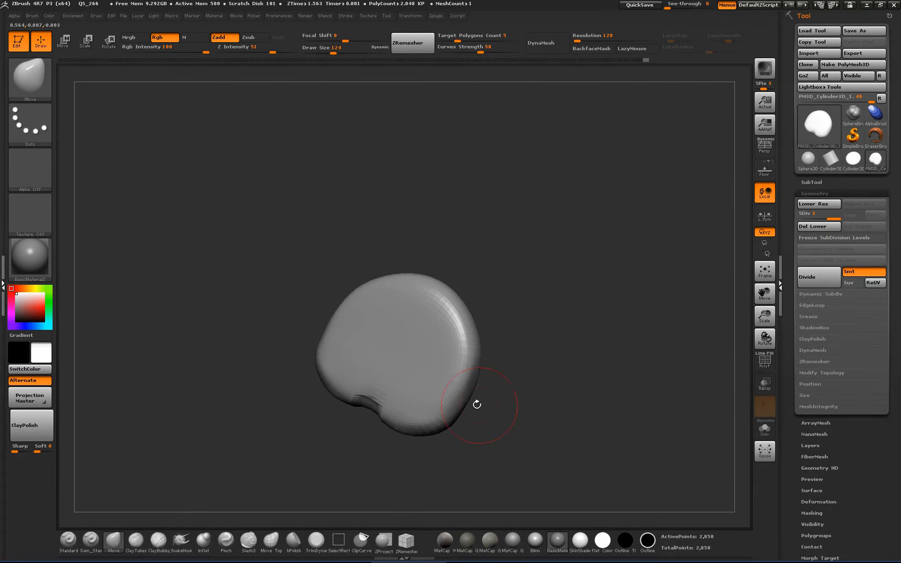
shift+drag(423, 452, 472, 400)
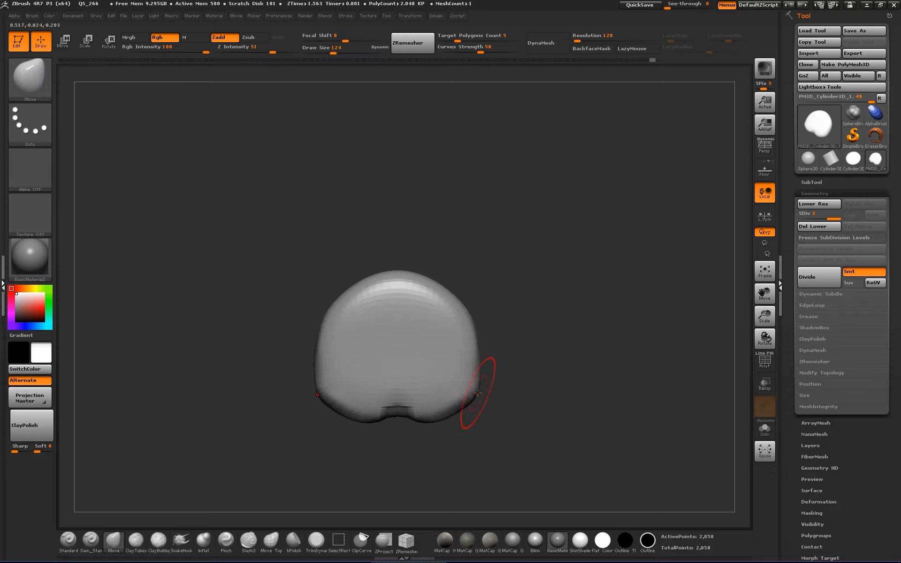
drag(477, 393, 483, 389)
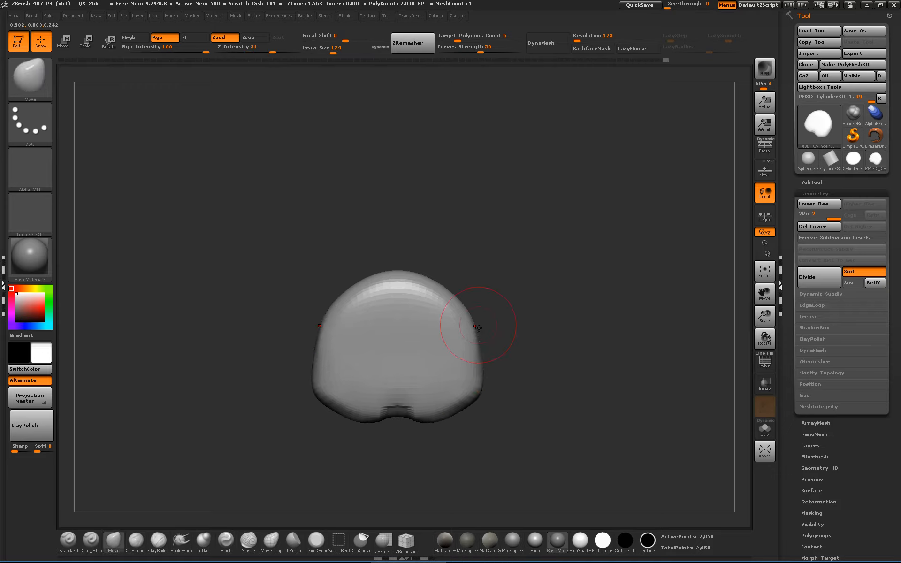
Step: Enlarge the Move brush and push the segment's upper sides inward to taper its profile toward the crown
key(s)
mouse_move(479, 308)
mouse_down()
mouse_move(511, 308)
mouse_move(457, 319)
mouse_move(454, 310)
mouse_move(463, 344)
mouse_up()
drag(446, 294, 438, 288)
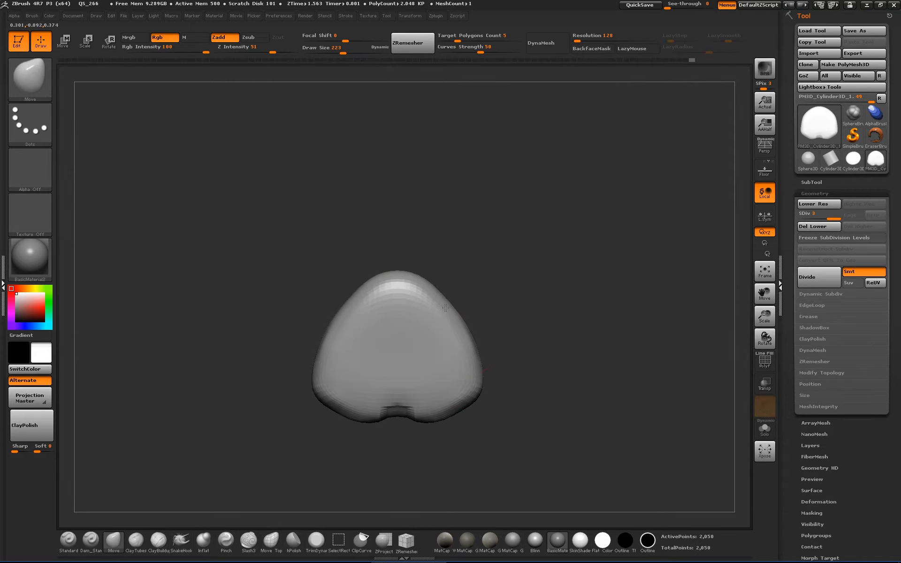
mouse_move(487, 331)
mouse_down()
mouse_move(555, 374)
mouse_move(514, 377)
mouse_move(491, 348)
mouse_move(452, 336)
mouse_move(532, 346)
mouse_move(583, 333)
mouse_up()
key(s)
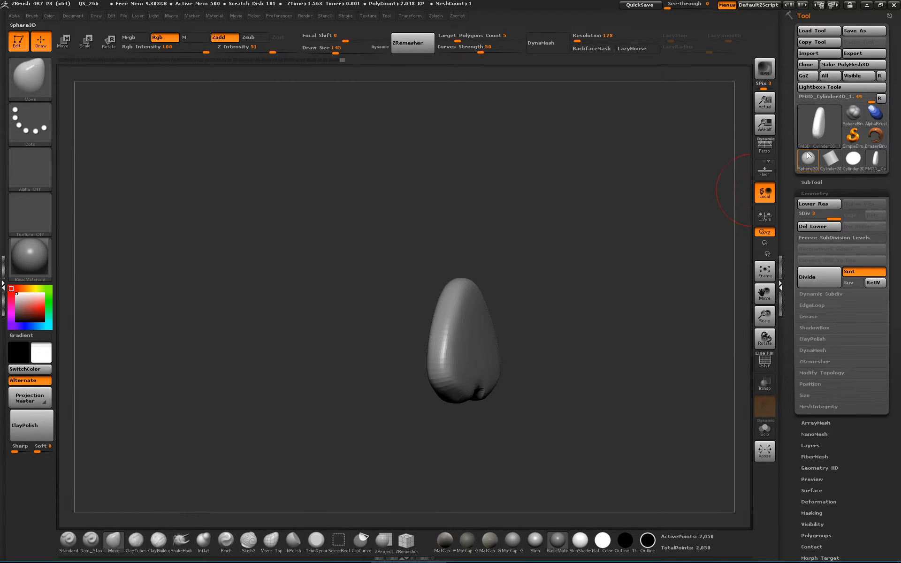
Step: Place a new Plane3D in the canvas with its polyframe shown and convert it to a PolyMesh3D
mouse_move(819, 142)
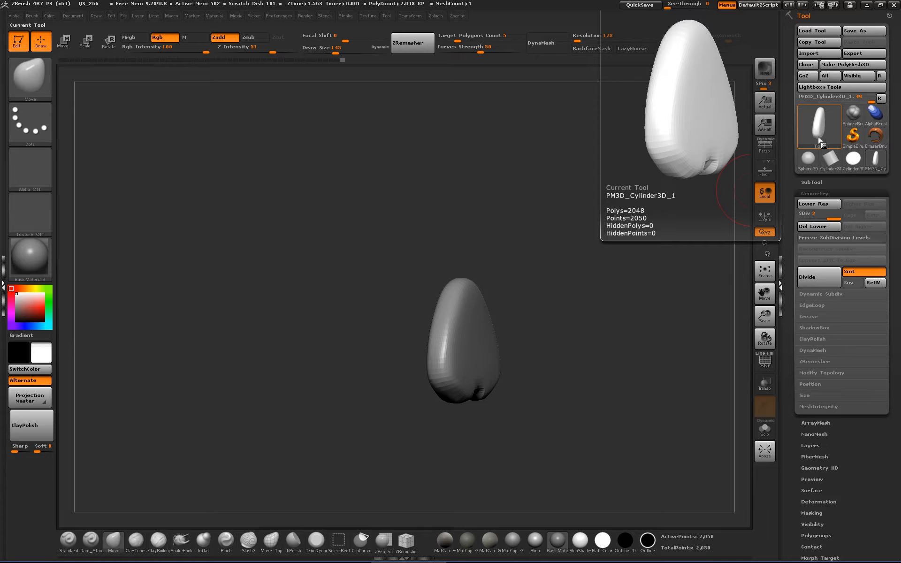
click(820, 137)
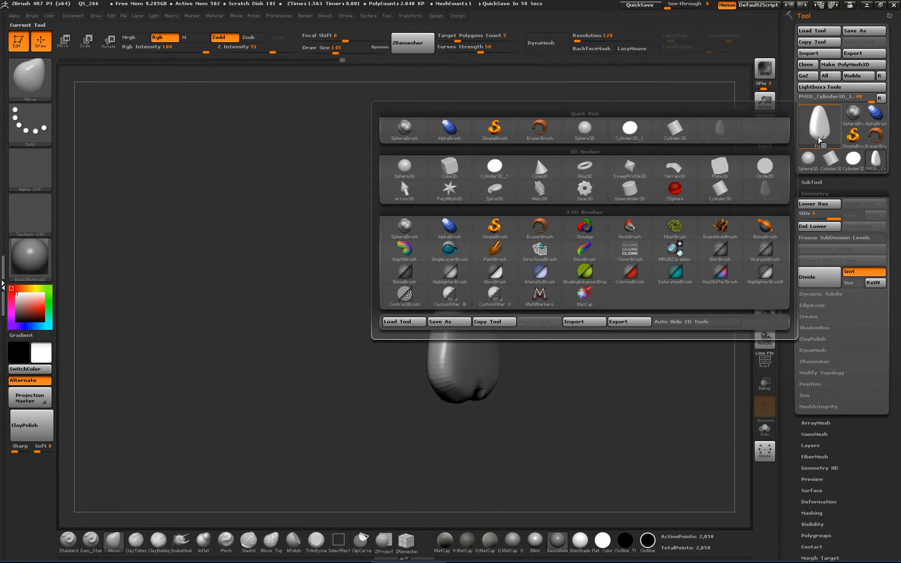
click(827, 132)
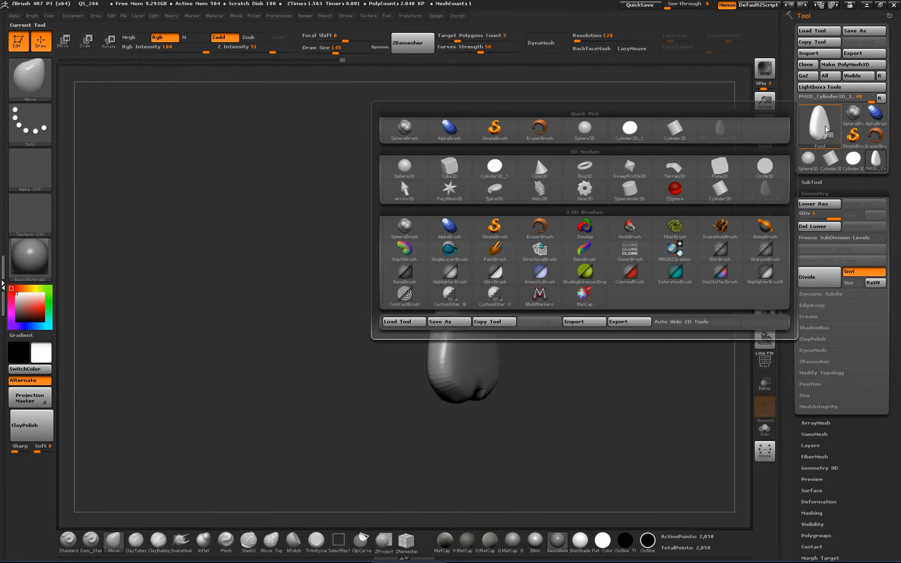
click(715, 173)
drag(555, 252, 597, 324)
key(shift+f)
alt+drag(665, 339, 641, 289)
key(ctrl+d)
key(ctrl+d)
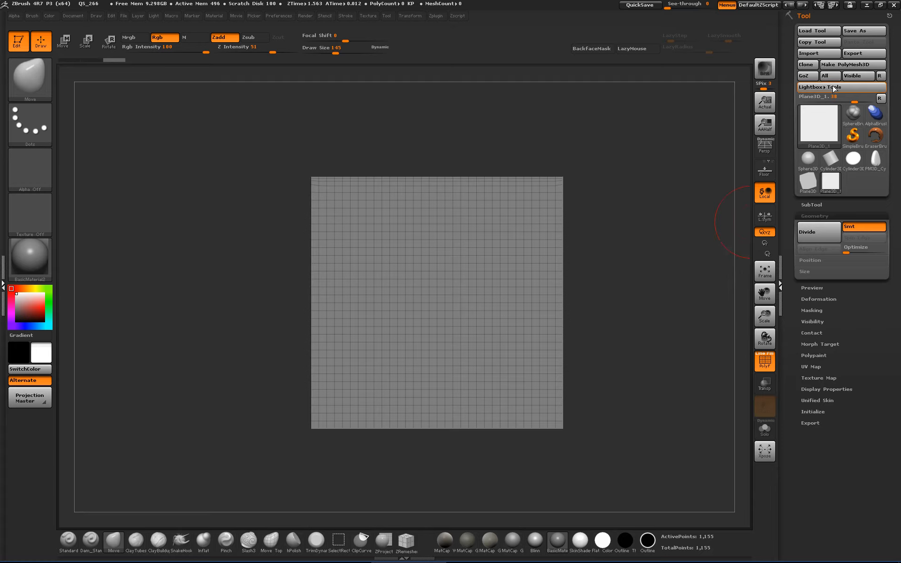
click(853, 64)
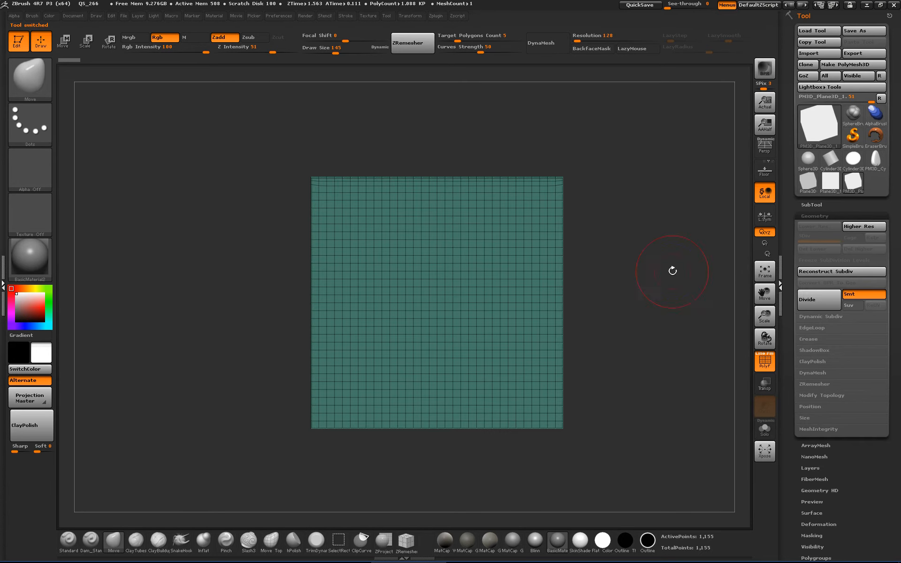
Step: Subdivide the plane up to subdivision level 6
key(ctrl+d)
key(ctrl+d)
key(ctrl+d)
key(ctrl+d)
key(ctrl+d)
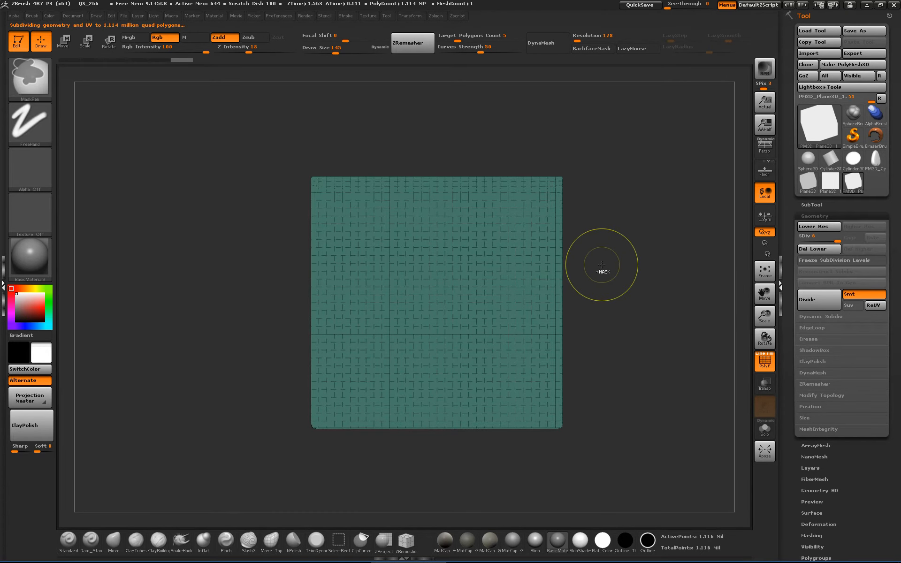
Step: Hide the plane's polyframe, frame the plane in view, and select the Standard brush
key(shift+f)
key(f)
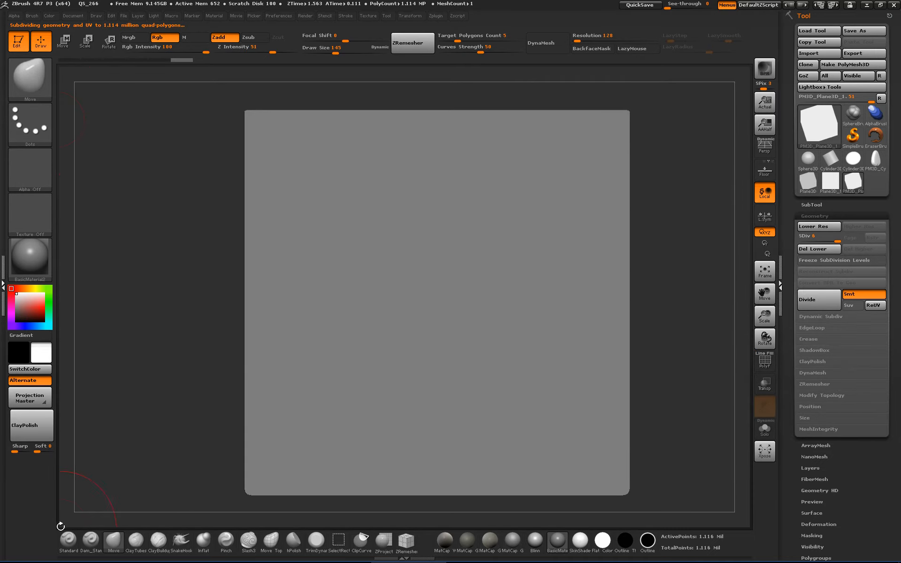
click(70, 539)
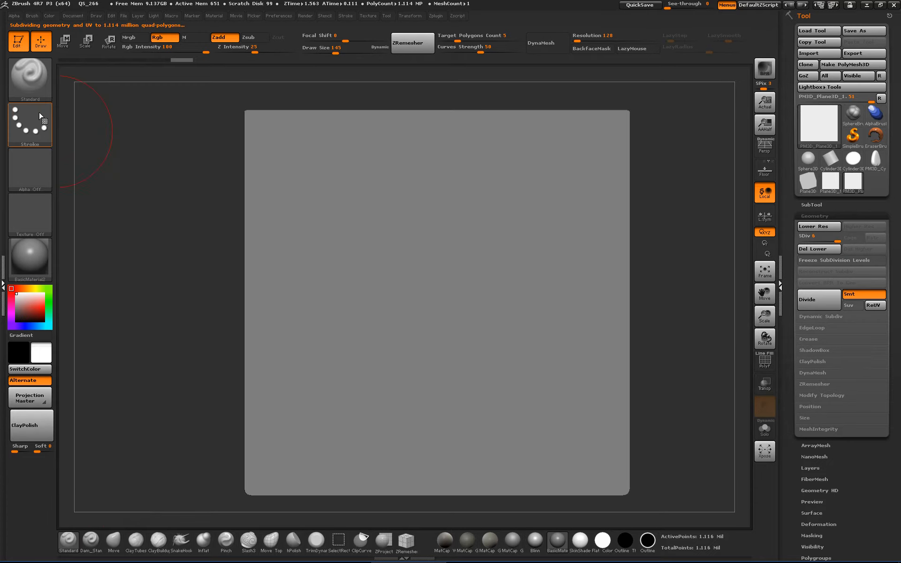
Step: Set the Standard brush to use the DragRect stroke with Alpha 04
click(30, 76)
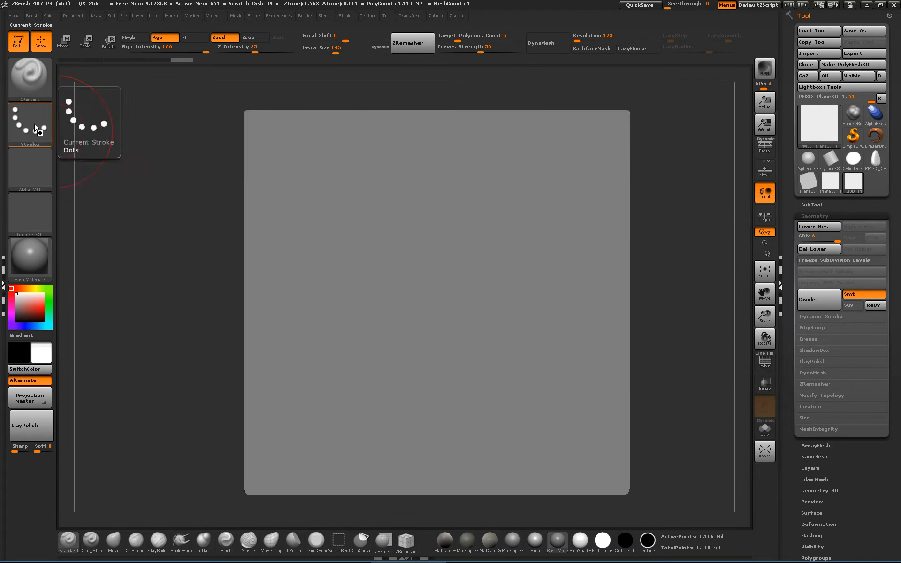
click(30, 124)
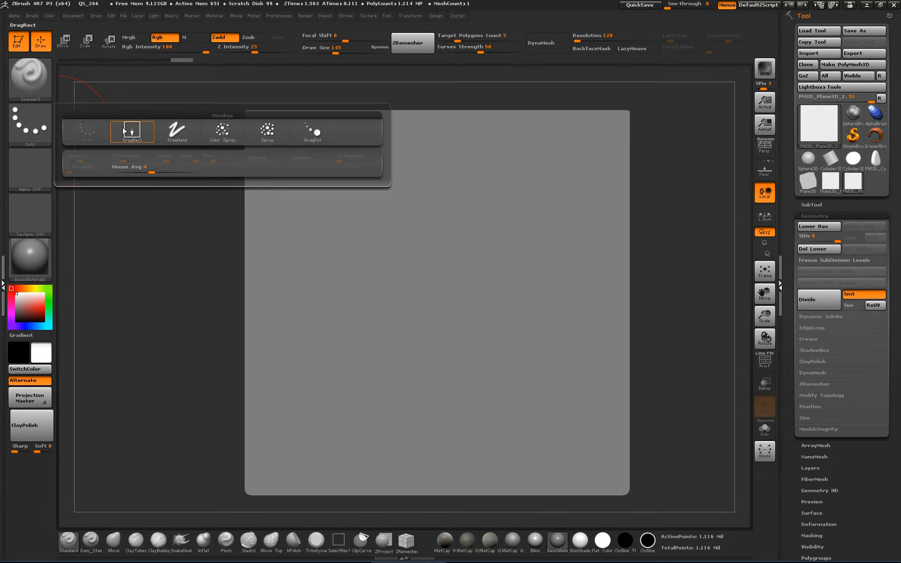
click(129, 131)
click(30, 169)
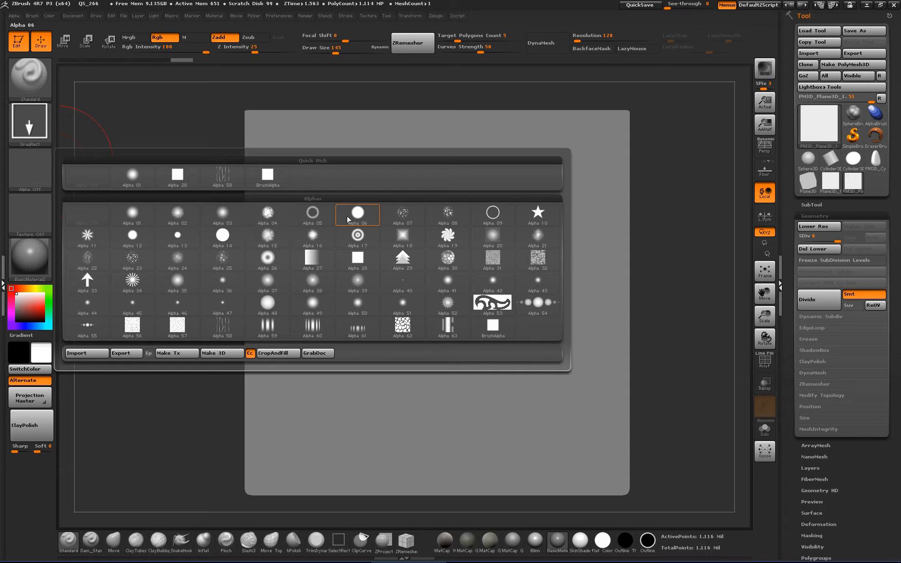
click(268, 215)
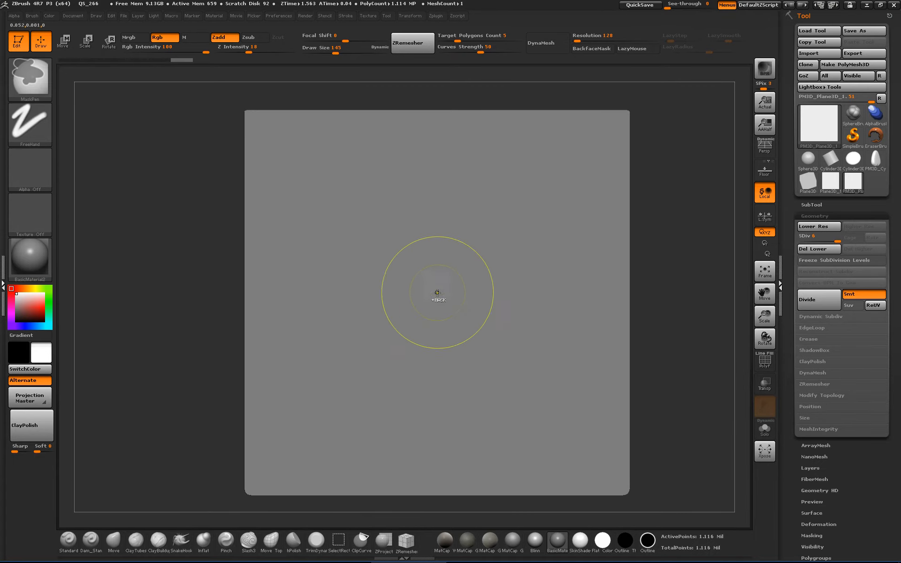
ctrl+drag(448, 299, 471, 371)
key(ctrl+z)
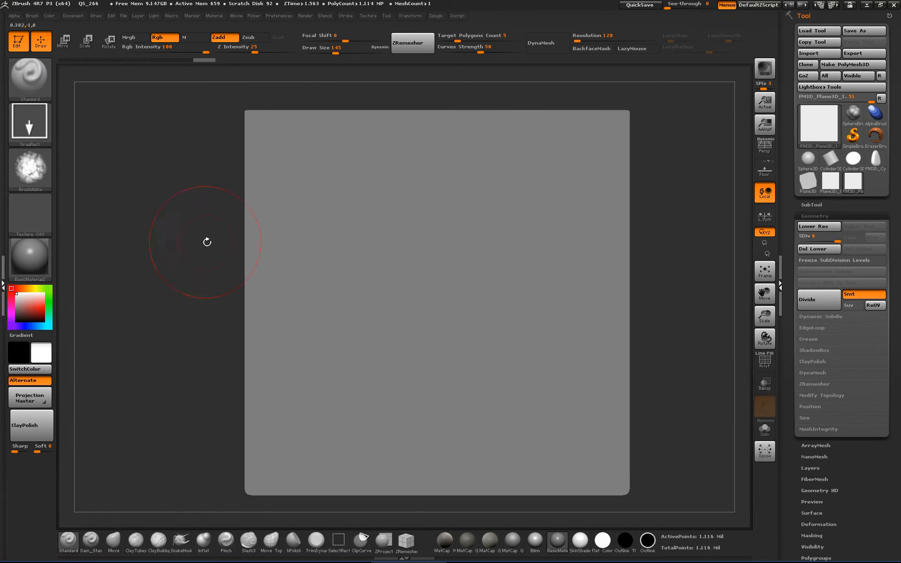
drag(449, 298, 524, 422)
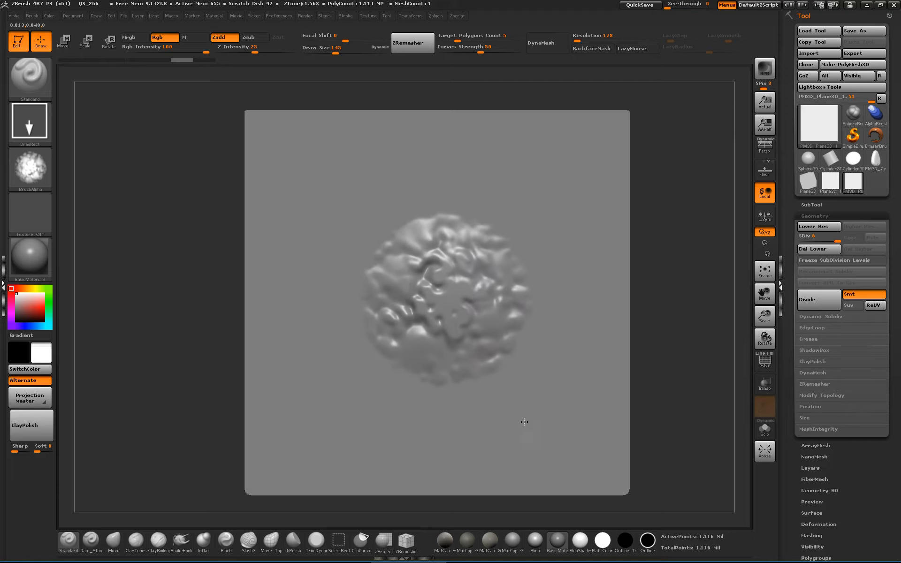
key(ctrl+z)
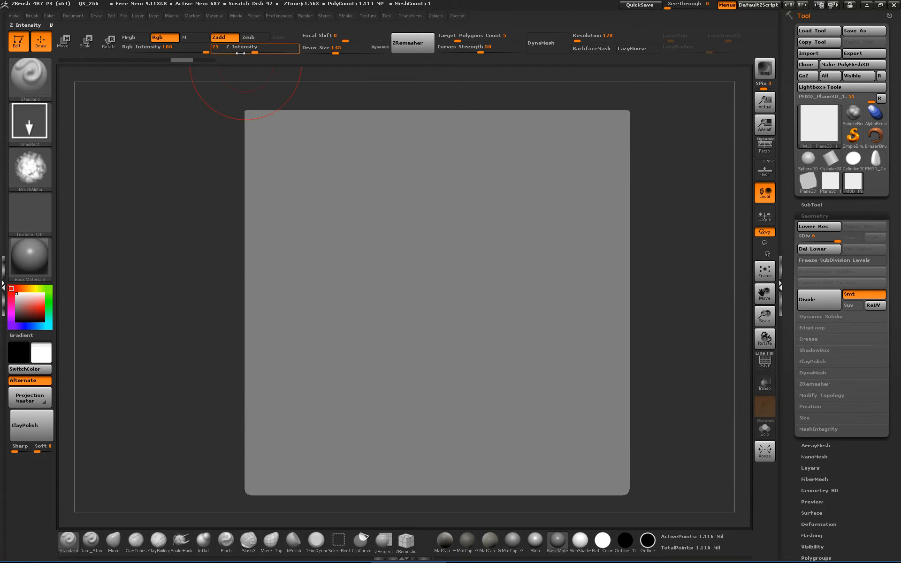
Step: Lower the Z Intensity to 7 and stamp overlapping, subtle rough texture around the middle of the plane
mouse_move(240, 53)
mouse_down()
mouse_move(248, 52)
mouse_move(236, 52)
mouse_up()
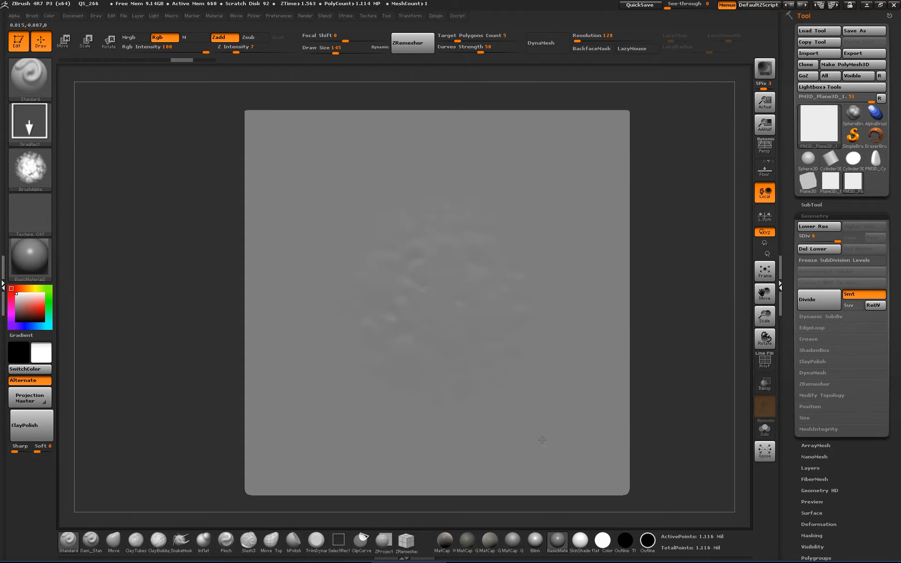
drag(545, 448, 460, 314)
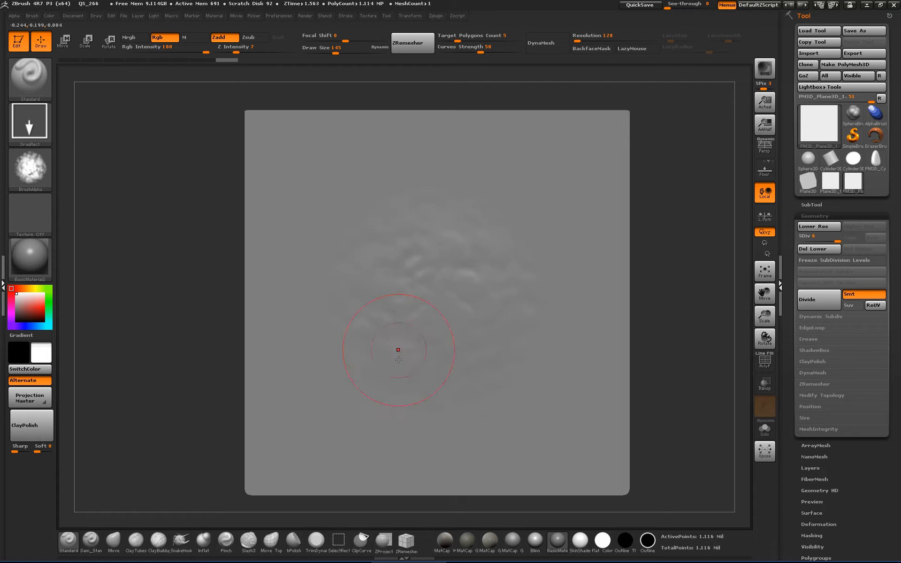
key(ctrl+z)
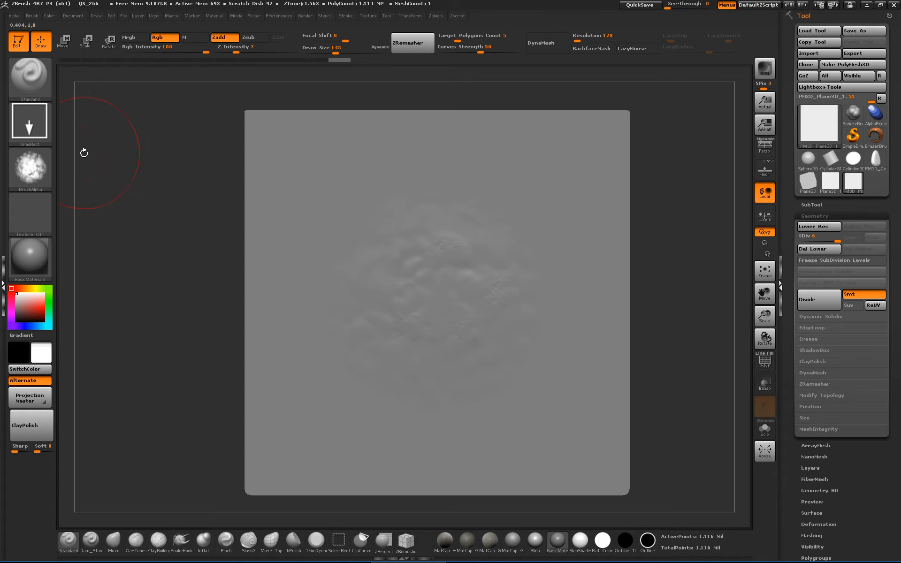
Step: Switch to Alpha 37 and set the brush's Draw Size to 80 and Z Intensity to 29
click(30, 169)
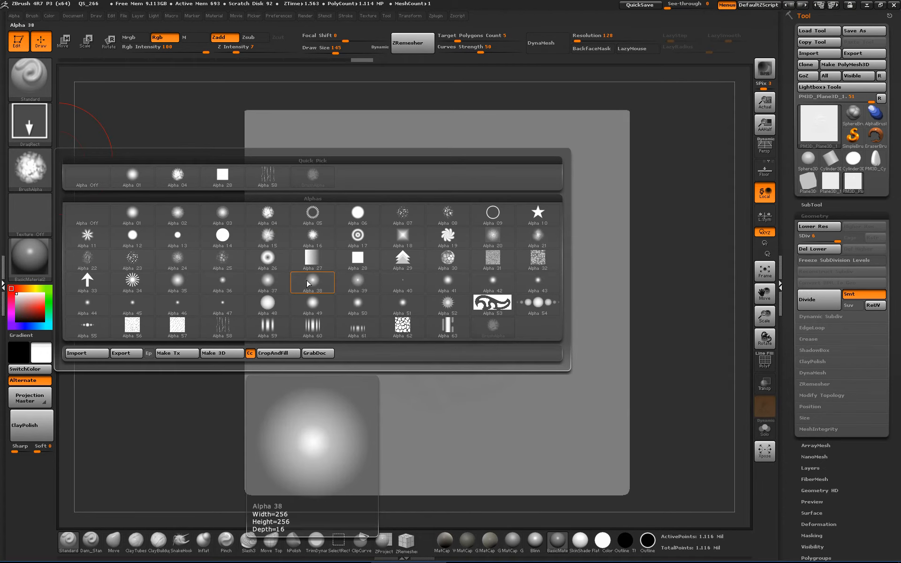
click(268, 281)
key(s)
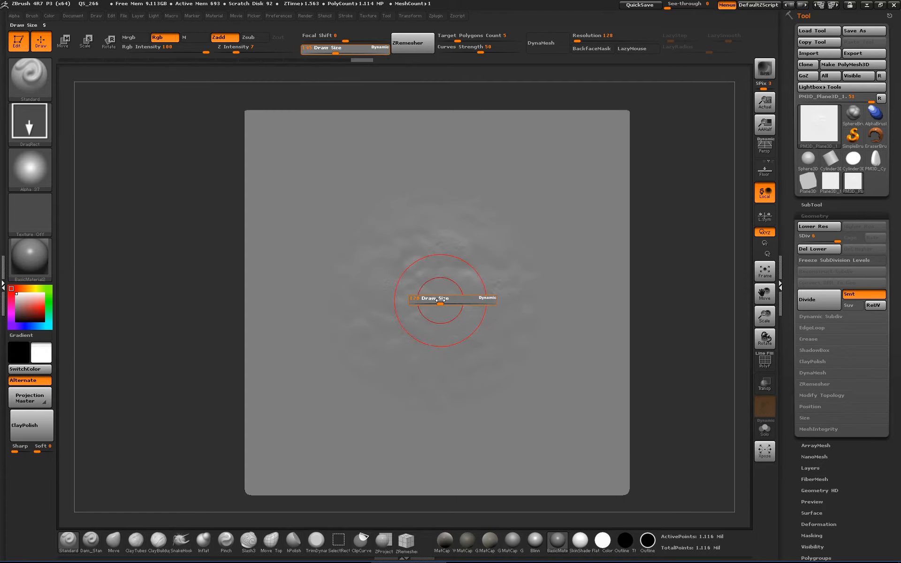
drag(440, 300, 434, 301)
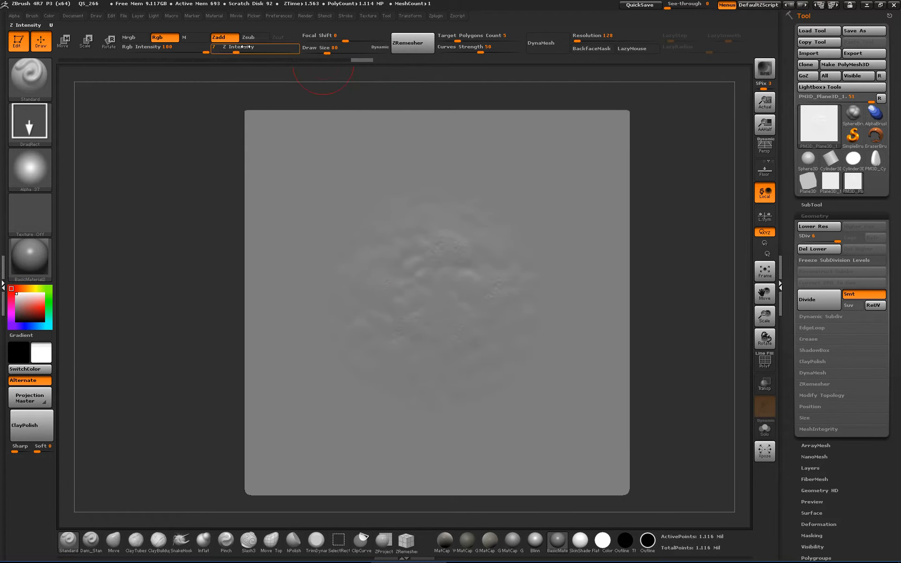
drag(237, 52, 259, 52)
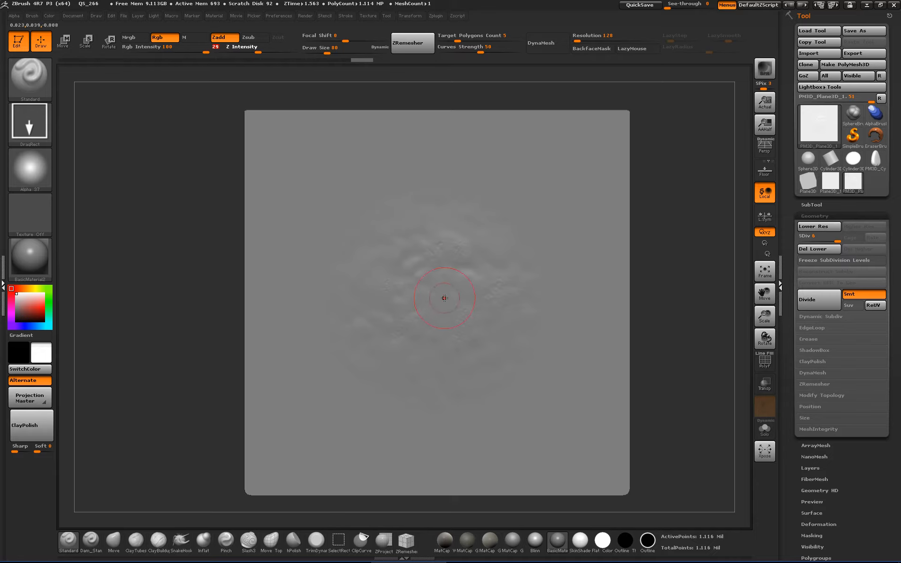
drag(440, 298, 470, 354)
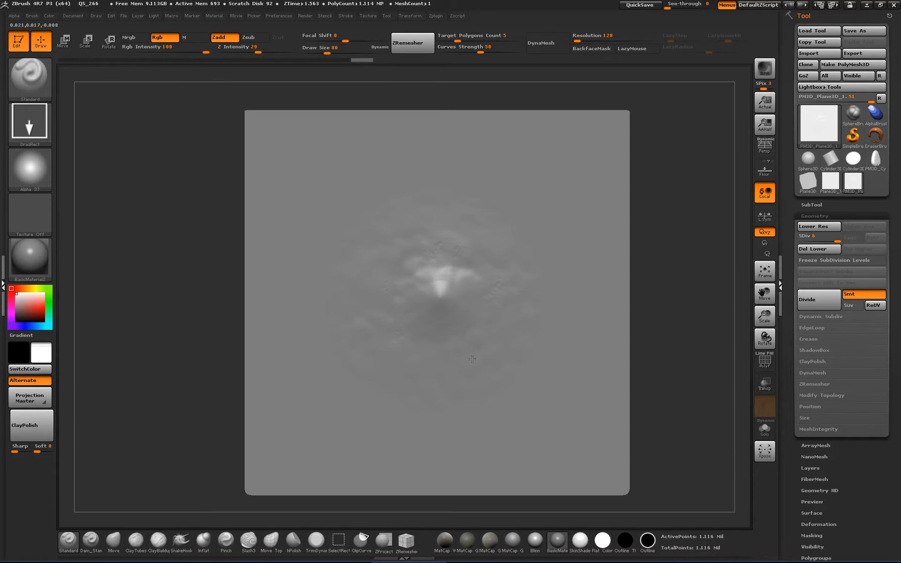
mouse_move(680, 328)
mouse_down()
mouse_move(701, 327)
mouse_move(677, 328)
mouse_up()
key(ctrl)
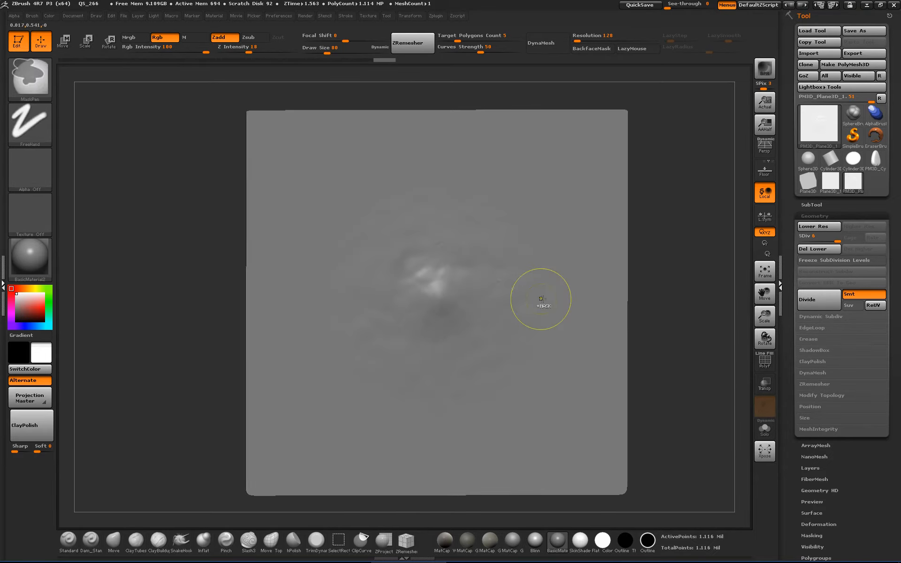
key(ctrl+z)
key(ctrl+z)
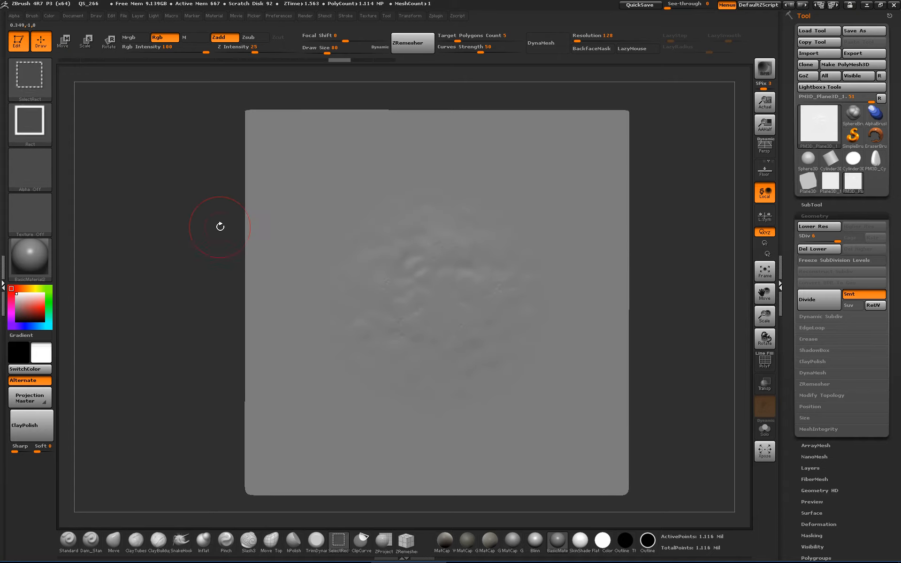
Step: Stamp a raised round disc in the centre of the textured area using Alpha 13
click(30, 169)
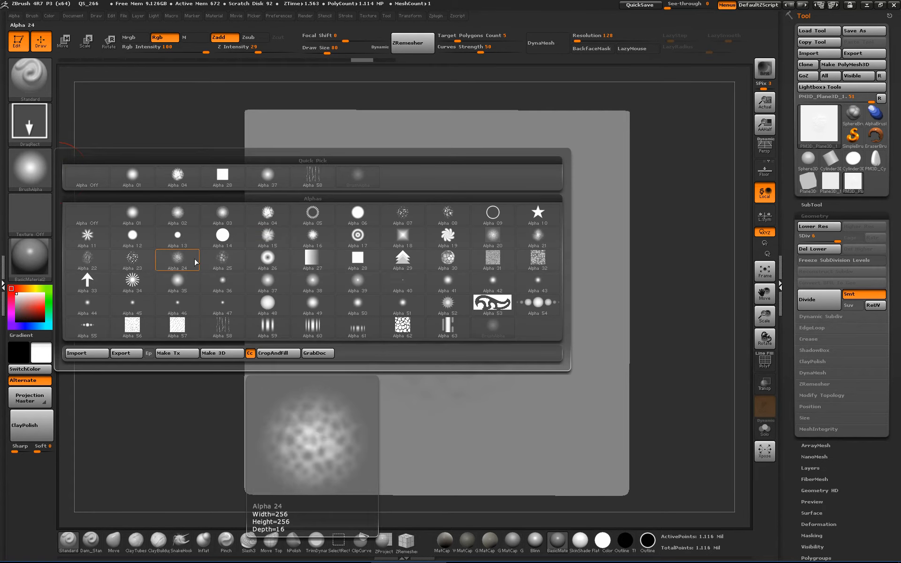
click(177, 236)
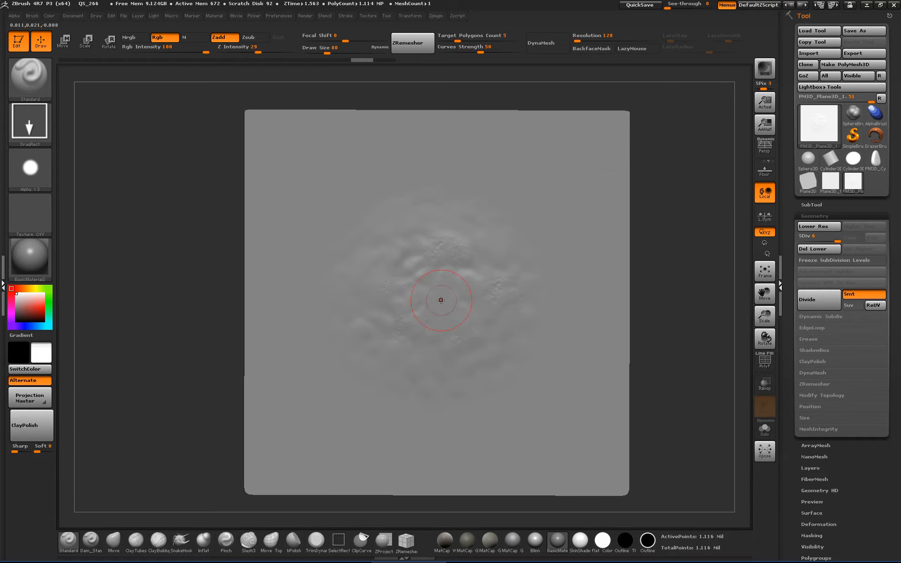
drag(452, 323, 484, 359)
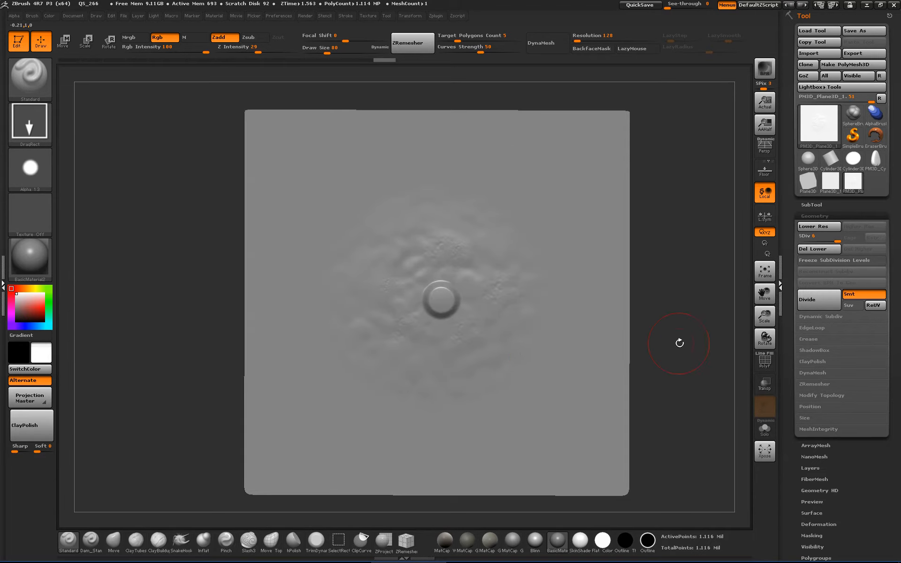
drag(679, 343, 683, 332)
shift+drag(440, 287, 454, 303)
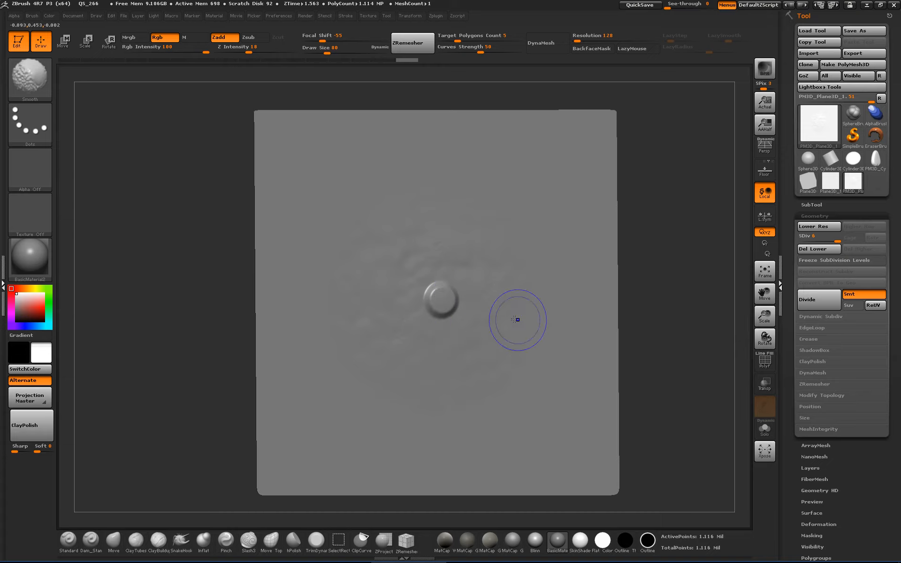
drag(656, 324, 683, 332)
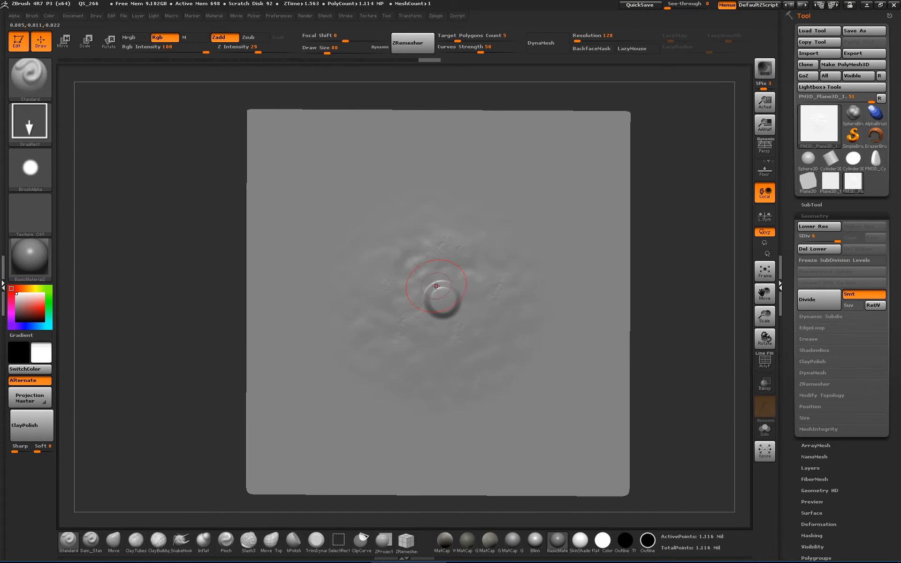
key(ctrl+z)
Step: Change the brush to the Color Spray stroke with Alpha 40, and try a spray beside the disc before undoing it
click(30, 121)
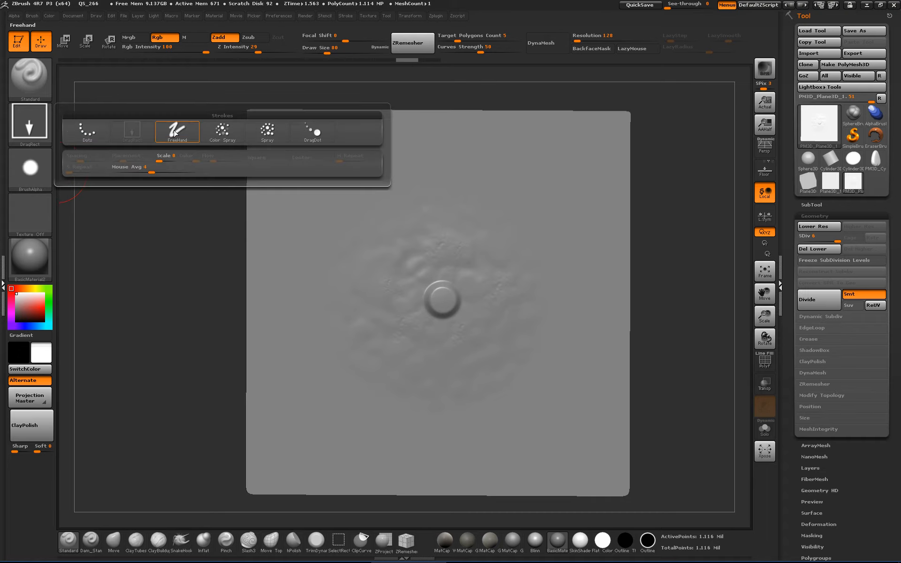
click(222, 141)
click(29, 165)
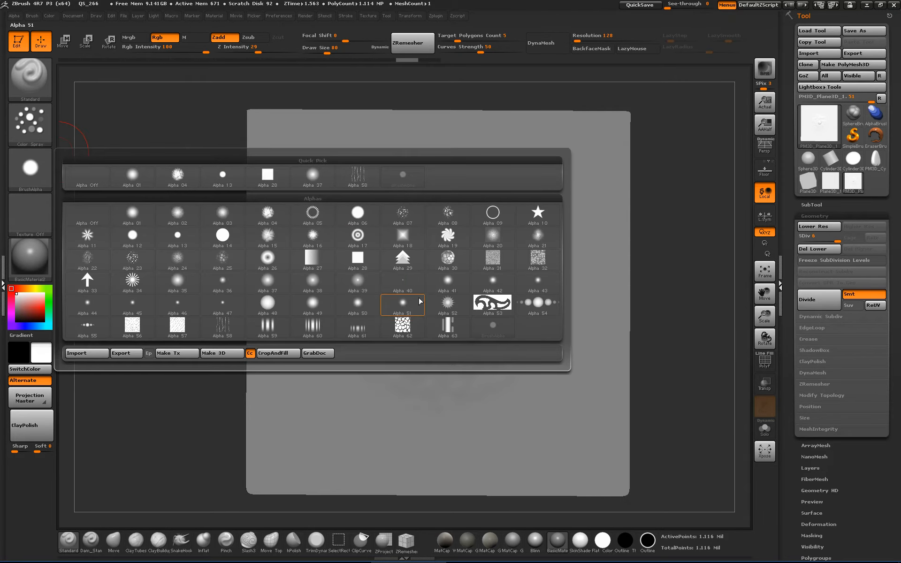
mouse_move(420, 304)
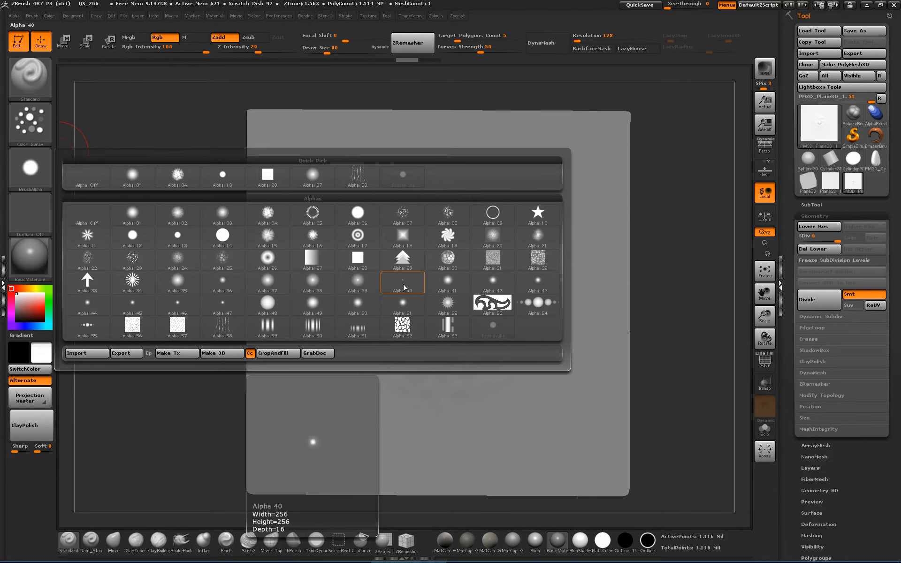
click(404, 287)
drag(408, 270, 404, 307)
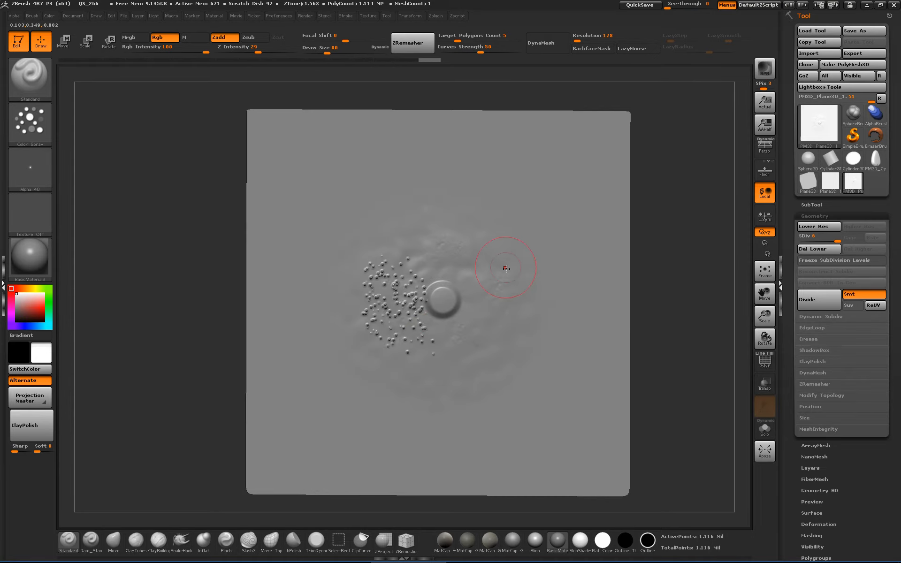
key(ctrl+z)
Step: Reduce the Z Intensity to 6 and spray fine dots over the rough area all around the disc
key(u)
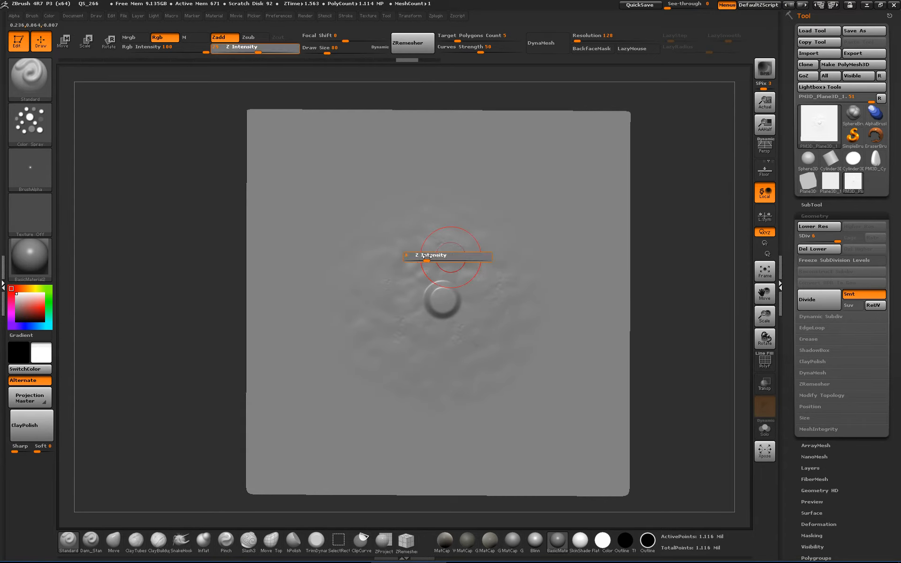
drag(405, 263, 423, 350)
key(ctrl+z)
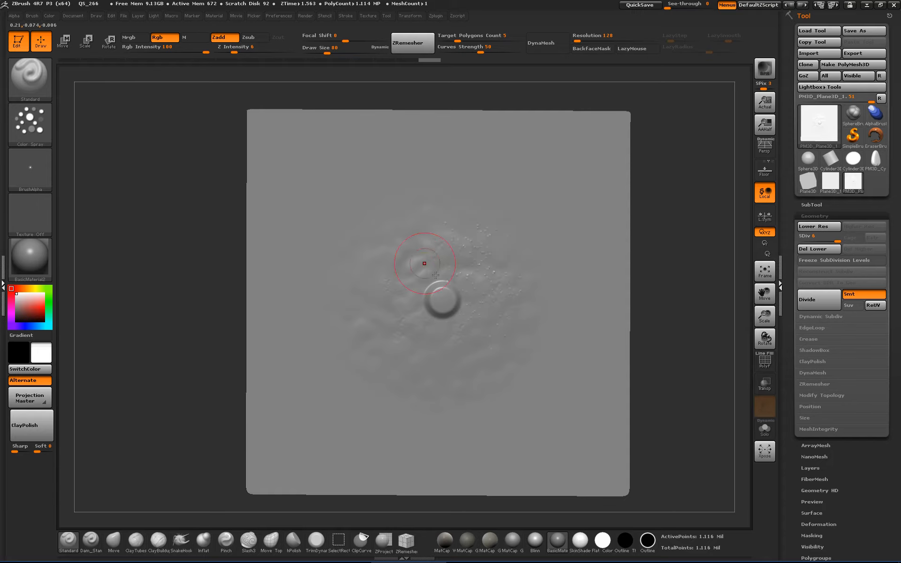
key(ctrl+z)
alt+drag(420, 271, 399, 376)
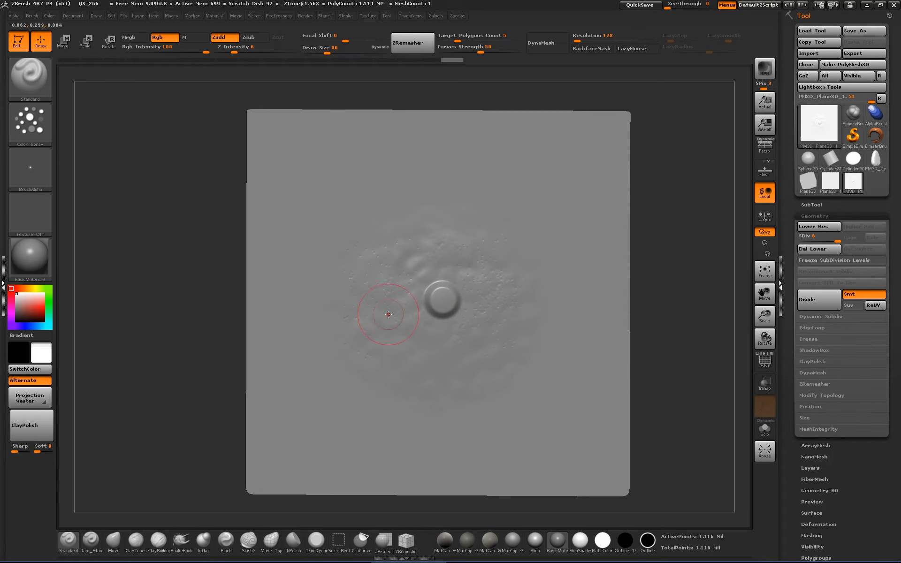
drag(488, 295, 417, 232)
Step: Grab the document as a new alpha, with the sculpted detail filling the frame and the disc roughly centred
shift+drag(656, 295, 678, 356)
alt+drag(671, 270, 676, 298)
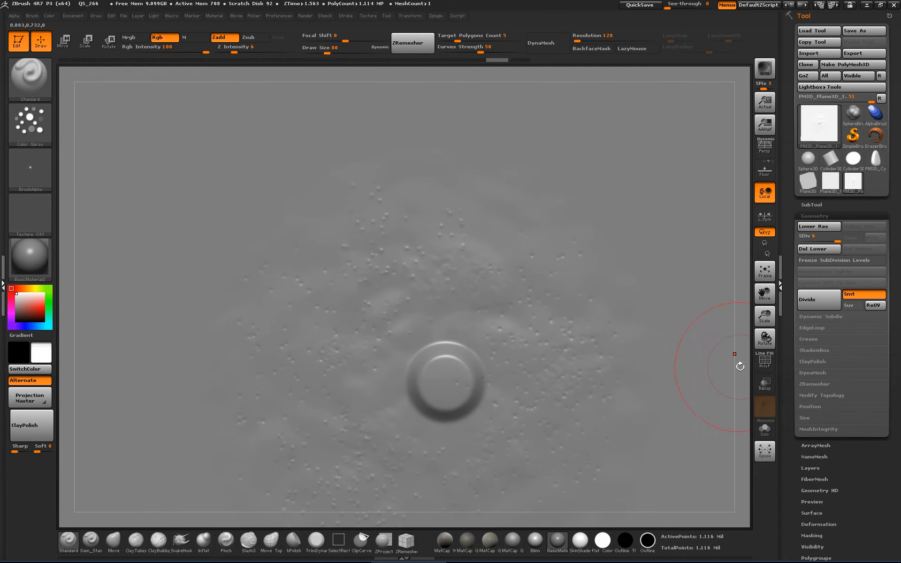
alt+drag(748, 370, 679, 301)
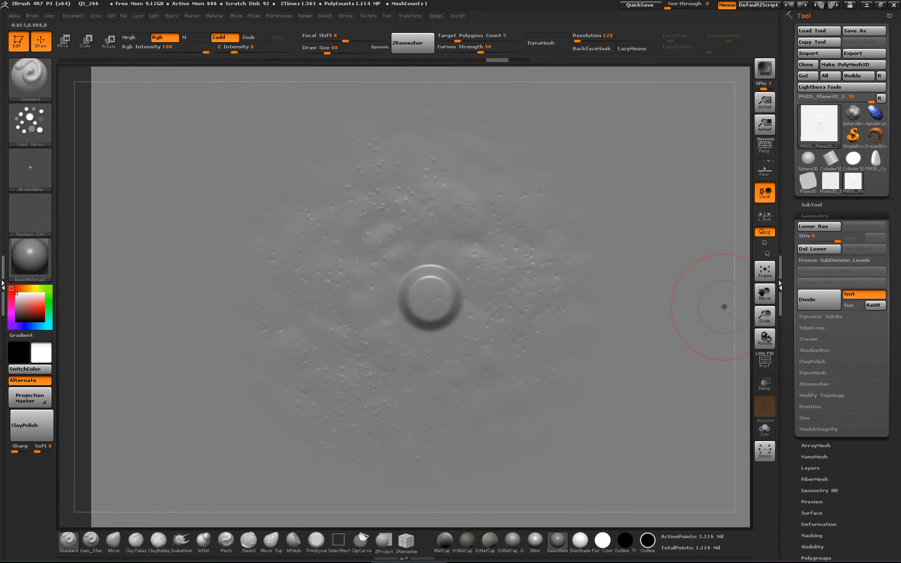
alt+drag(737, 310, 810, 311)
key(ctrl+z)
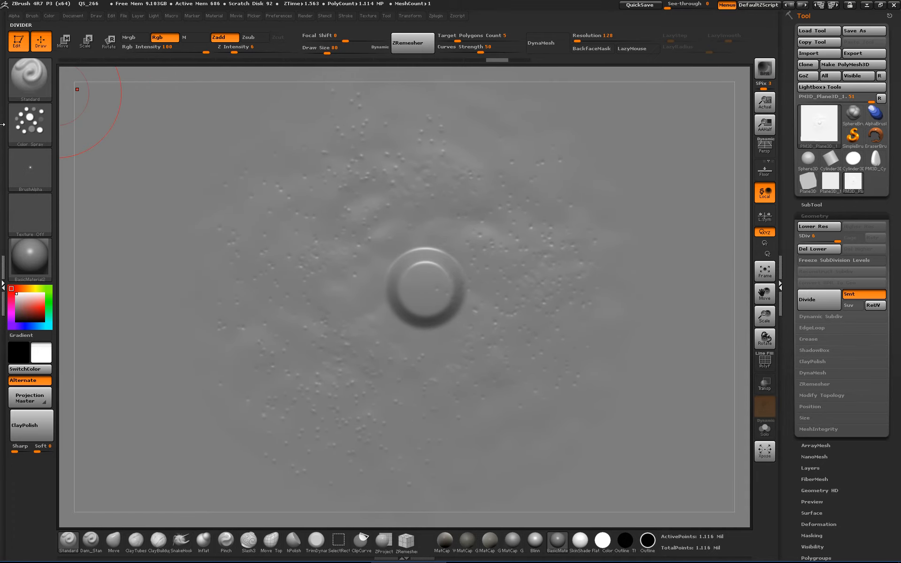
click(17, 16)
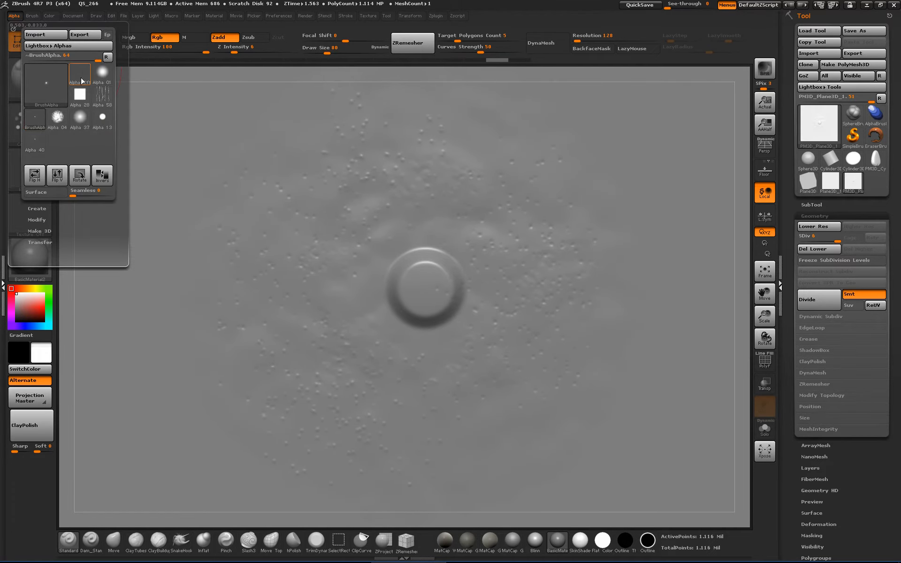
click(40, 240)
click(93, 226)
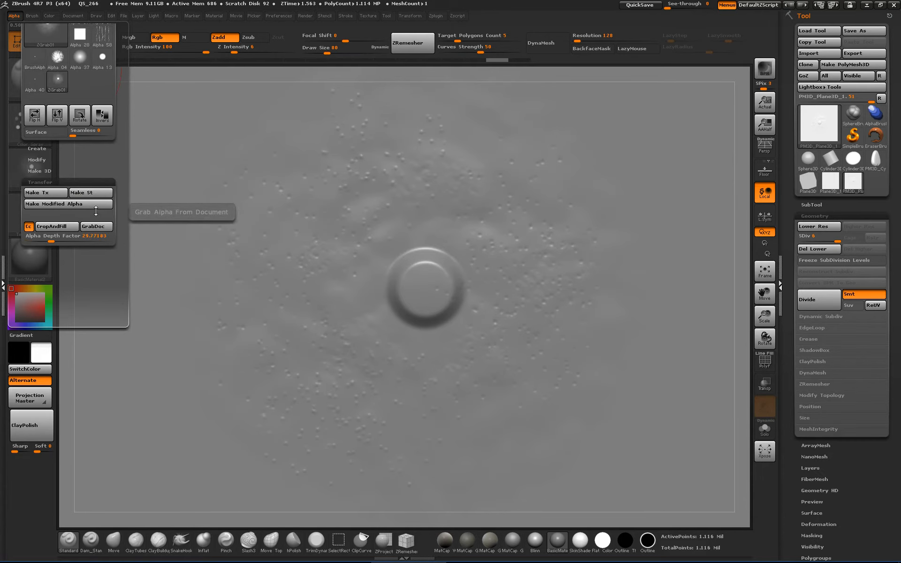
mouse_move(58, 81)
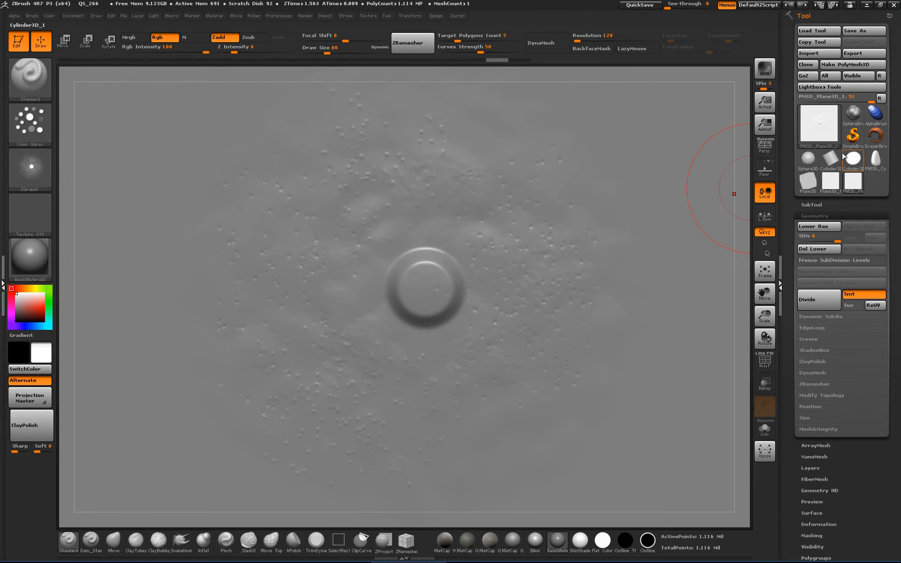
Step: Switch to the PM3D_Cylinder3D mesh and subdivide it up to level 6
click(881, 162)
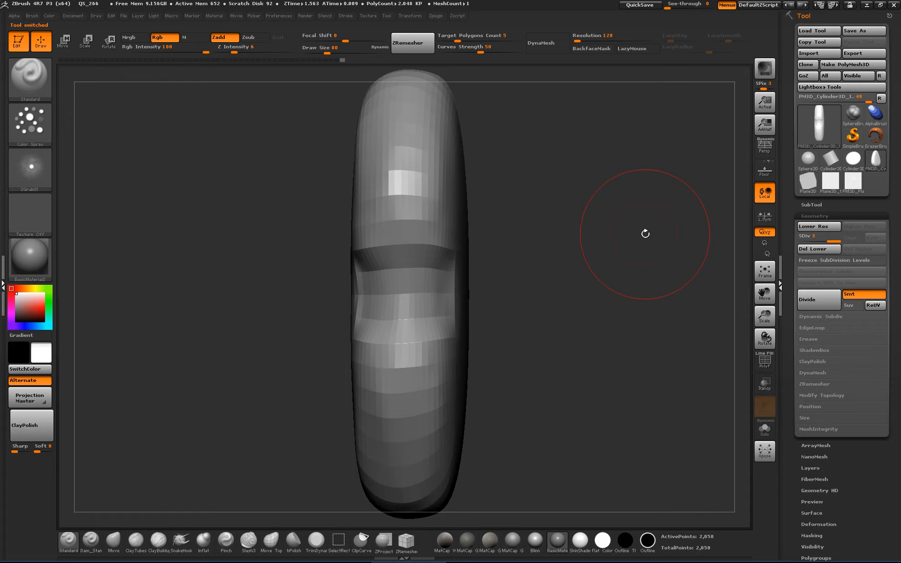
drag(645, 234, 614, 246)
key(ctrl+d)
key(ctrl+d)
key(ctrl+d)
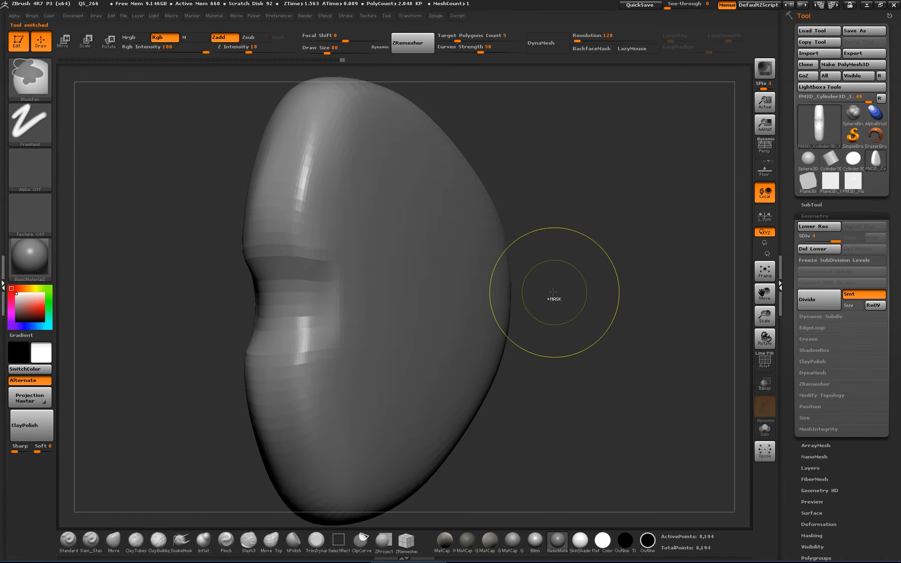
drag(620, 296, 610, 293)
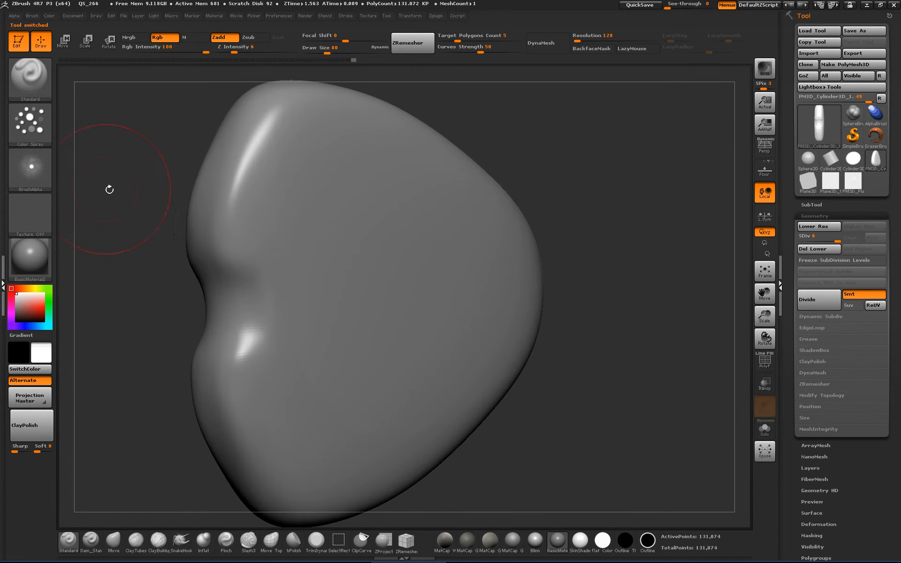
Step: Change the brush stroke to DragRect and raise the Z Intensity to 36
click(30, 123)
click(137, 135)
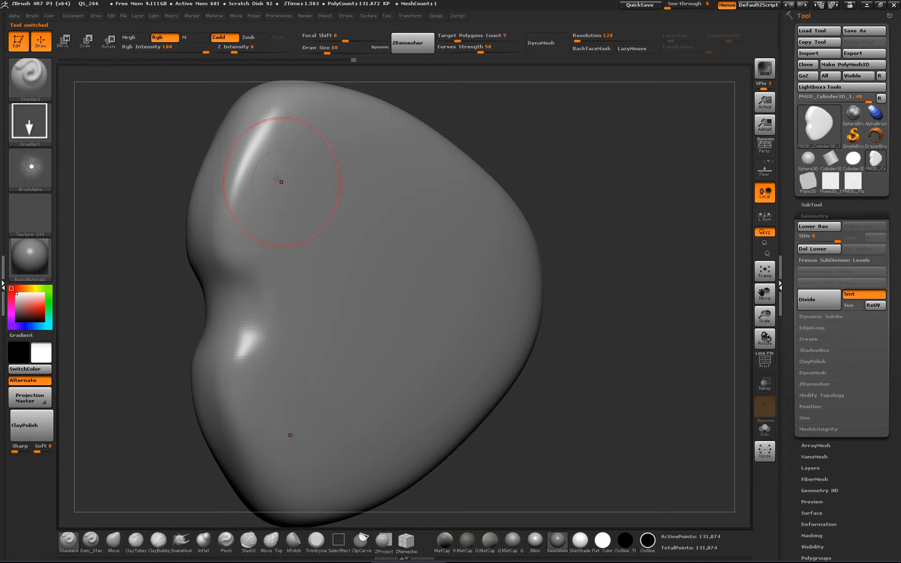
key(ctrl+z)
drag(234, 51, 263, 51)
Step: Try stamping the grabbed alpha near the form's upper edge and on its face, and undo the stamps
drag(298, 125, 373, 209)
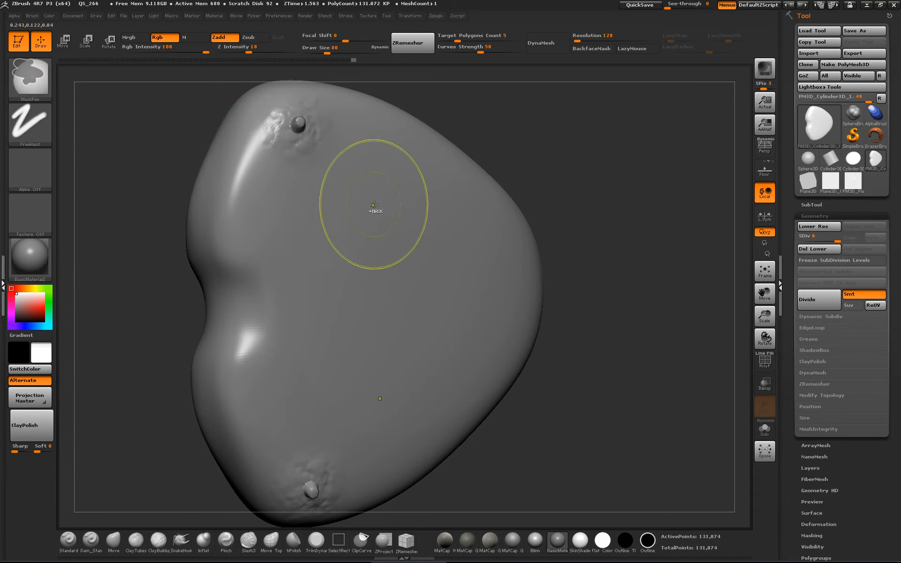
key(ctrl+z)
drag(329, 174, 312, 292)
key(ctrl+z)
key(ctrl+z)
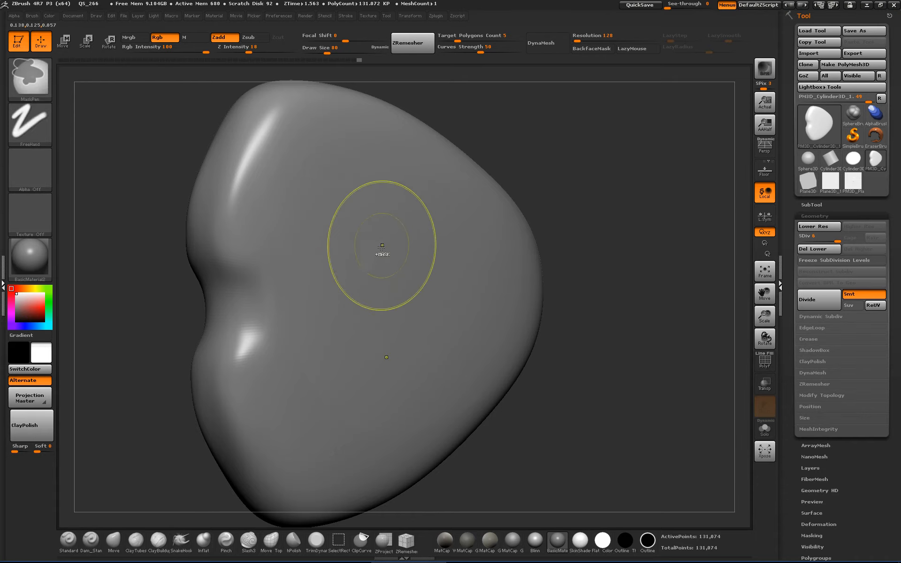
Step: Subdivide the form two more times to level 8
key(ctrl+d)
key(ctrl+d)
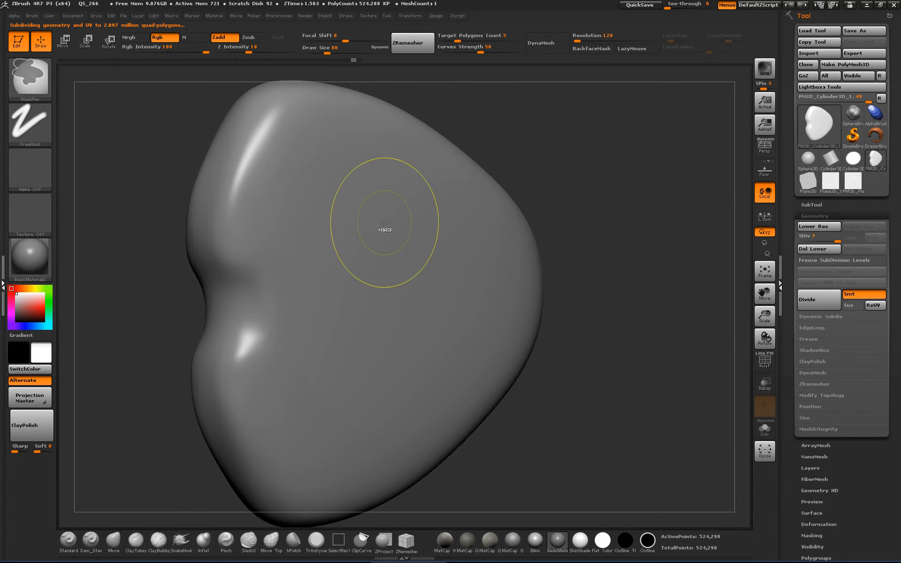
Step: Try five small mirrored stamps of the grabbed alpha spread over the form's face, and undo them all
drag(355, 197, 378, 234)
drag(439, 219, 462, 263)
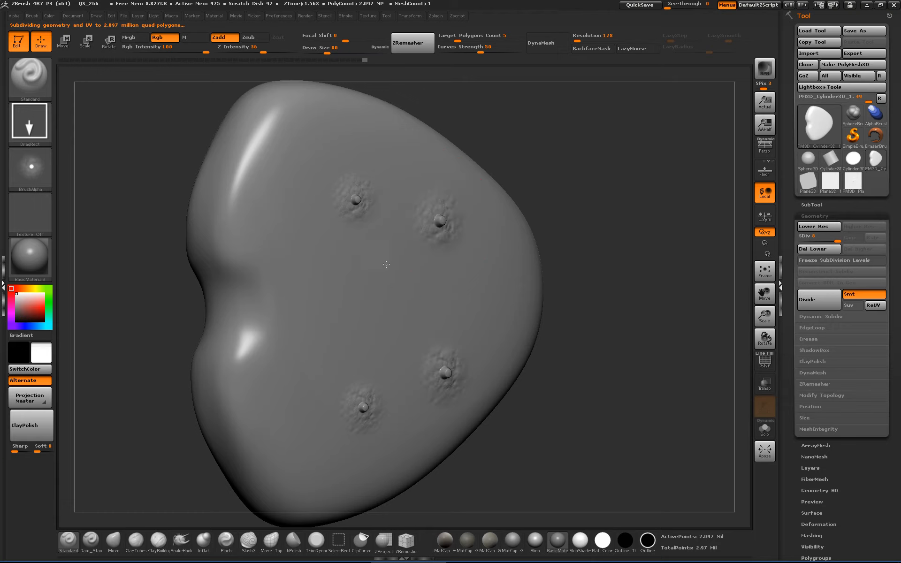
drag(383, 257, 398, 287)
drag(294, 275, 311, 302)
drag(299, 184, 329, 230)
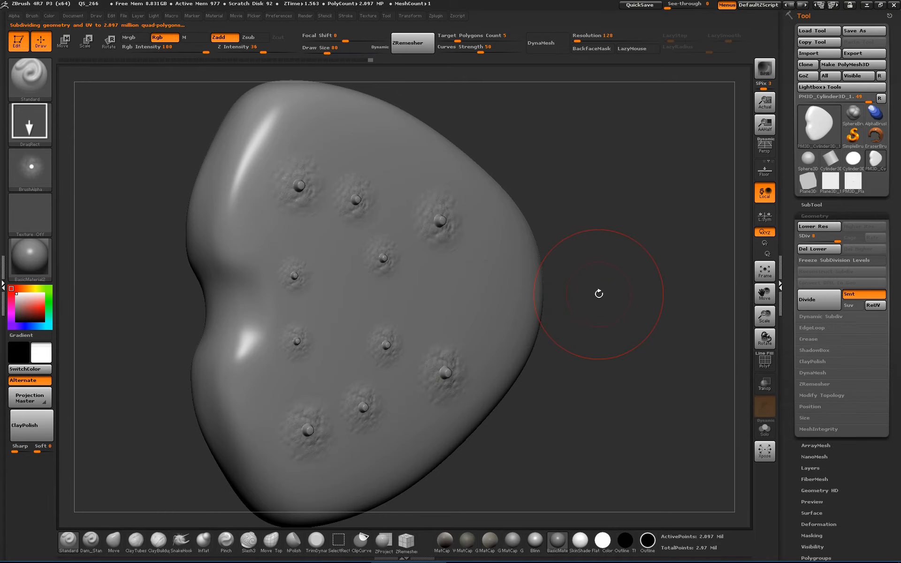
key(ctrl+z)
key(ctrl+z)
key(ctrl+z)
key(ctrl+z)
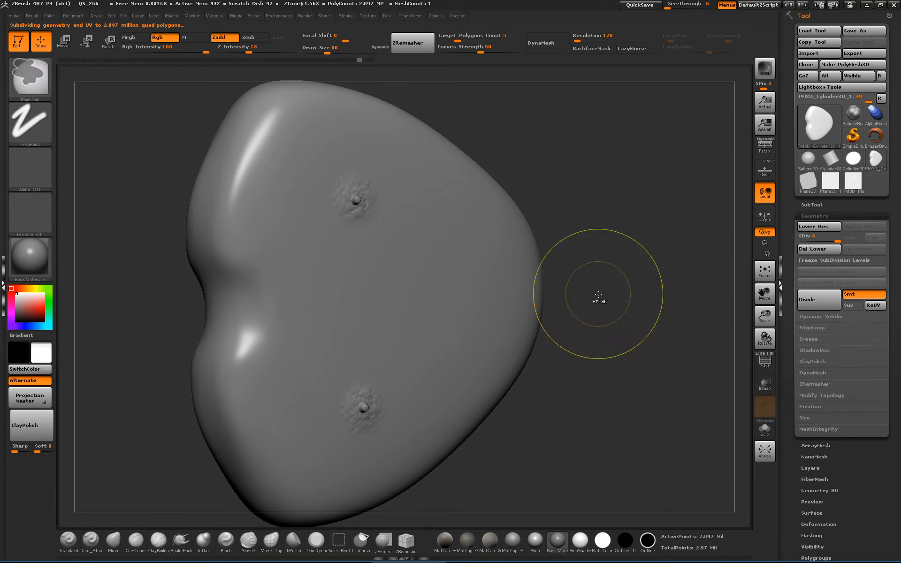
key(ctrl+z)
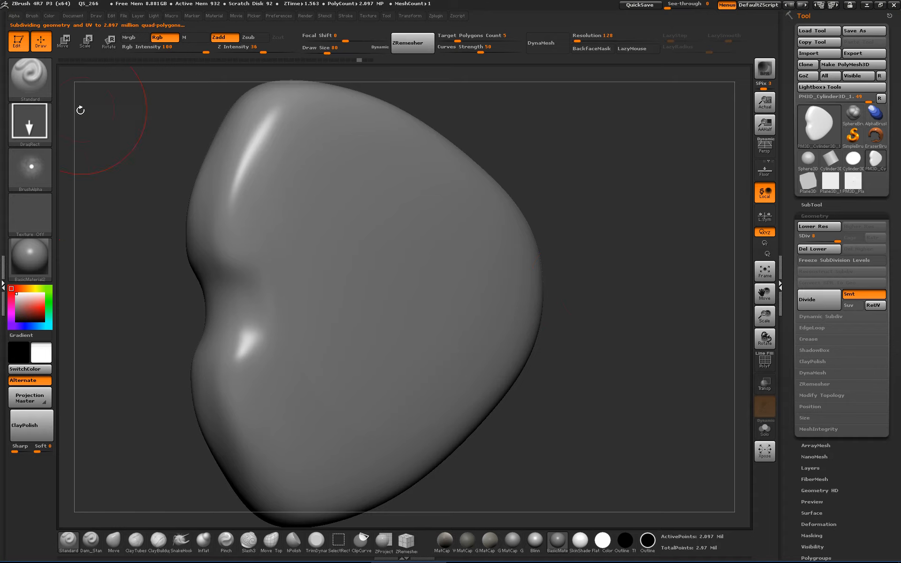
Step: Lower the Z Intensity to 23, try several mirrored stamps of the alpha across the face, and undo them all
drag(248, 53, 258, 60)
click(257, 50)
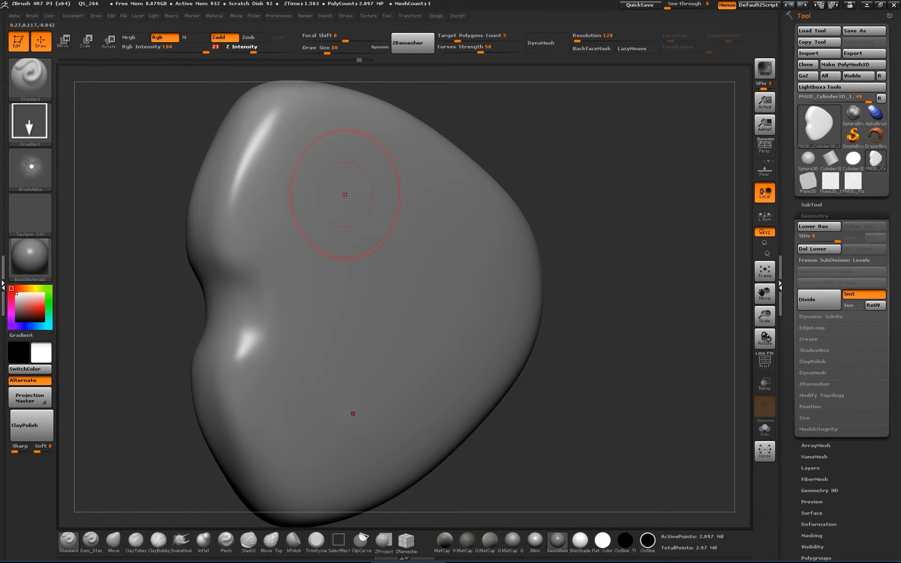
click(343, 197)
click(436, 216)
click(379, 258)
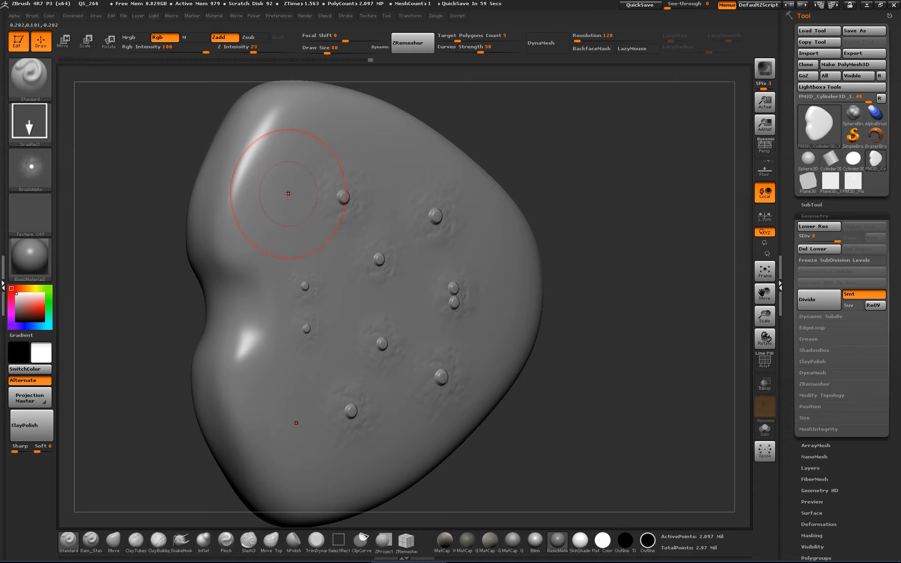
key(ctrl)
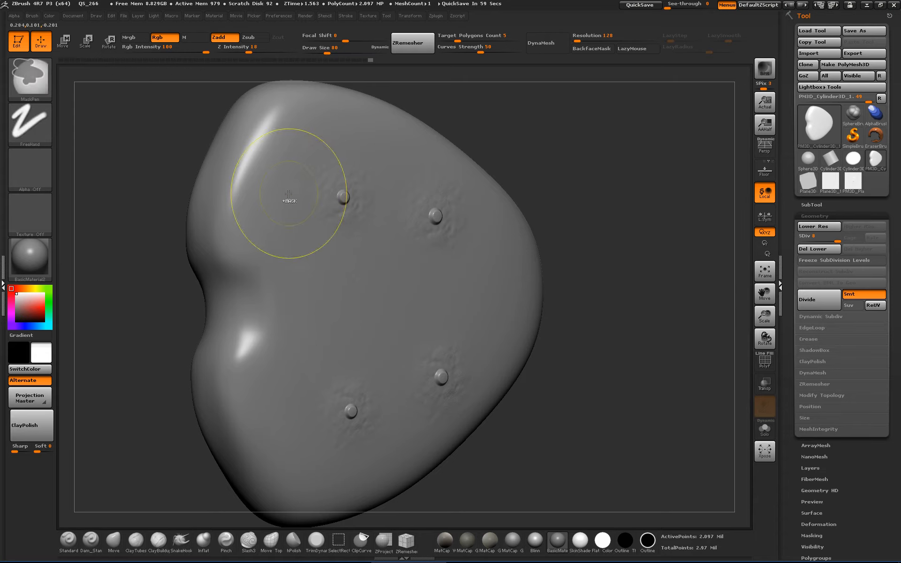
key(ctrl+z)
key(ctrl+z)
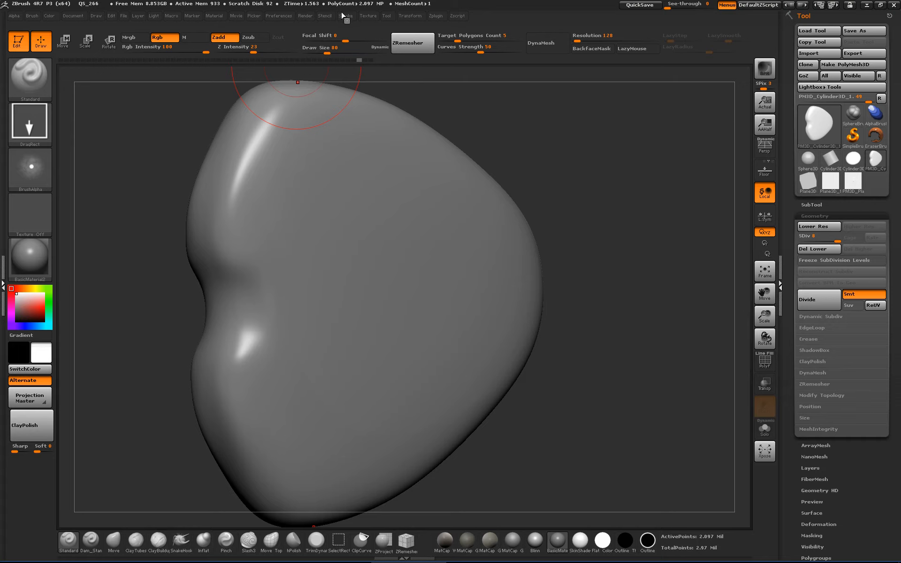
Step: Enable curve drawing for the brush and change its stroke to Freehand
click(343, 16)
click(367, 159)
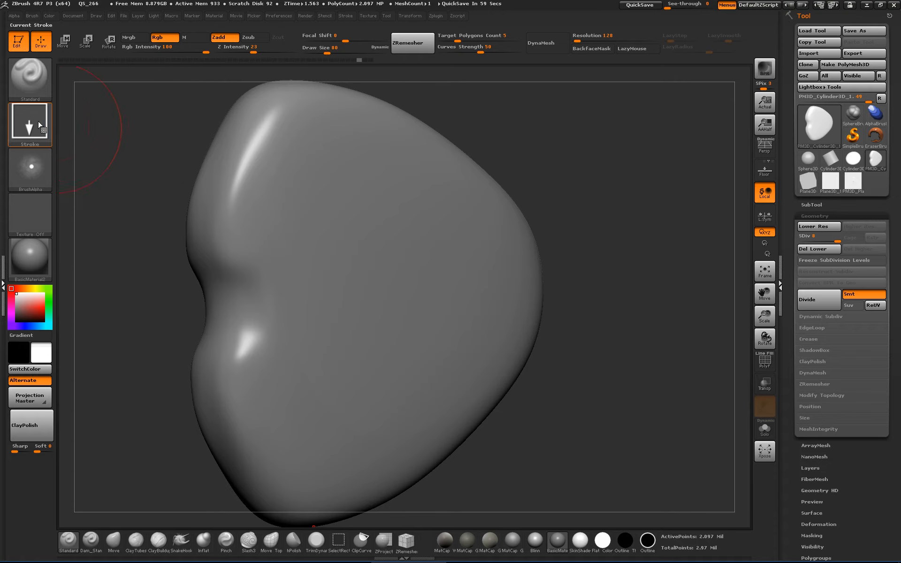
drag(300, 210, 321, 310)
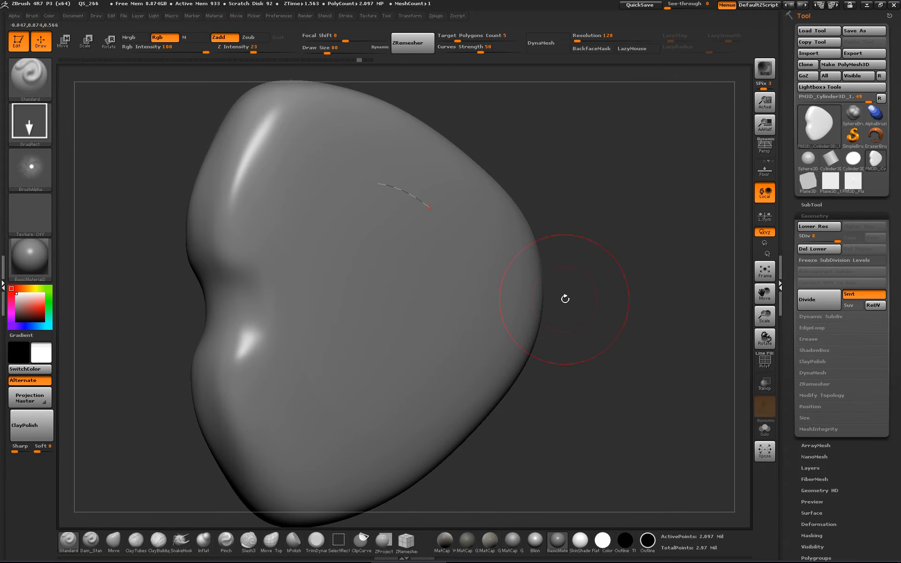
click(30, 122)
click(175, 133)
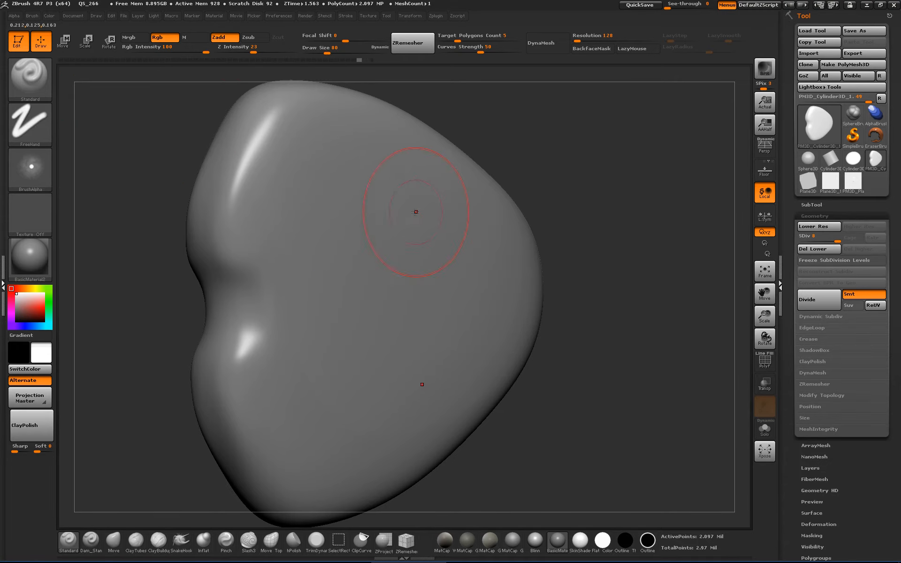
Step: Try a long curved stroke arching over the form's face and undo it, with the whole form back in view
drag(331, 243, 328, 307)
ctrl+right_drag(535, 274, 527, 221)
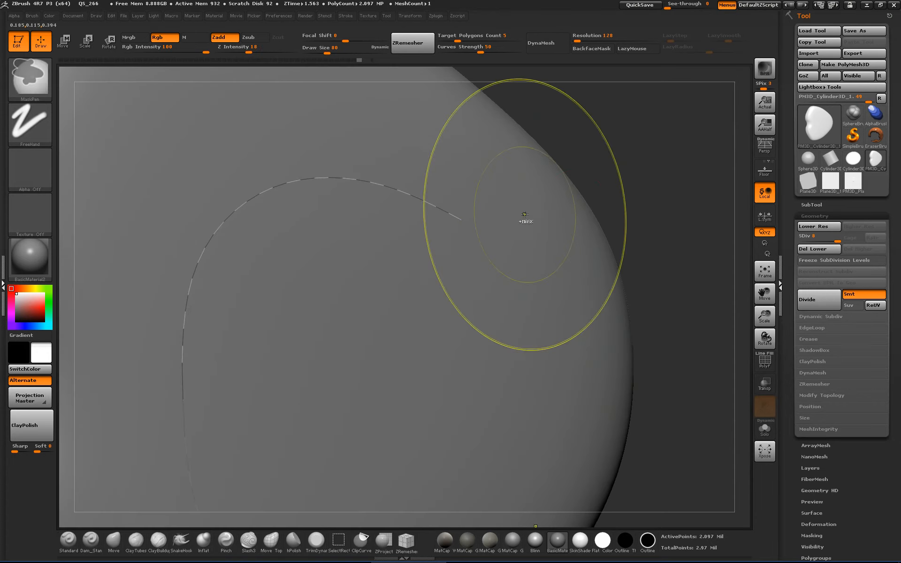
key(ctrl+z)
key(f)
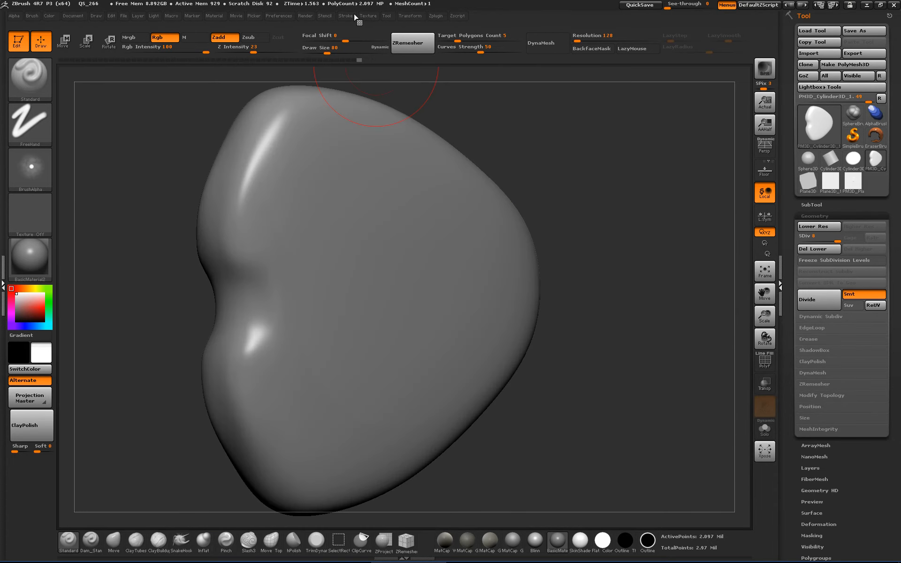
Step: Raise the Z Intensity to 100, try another curve across the face, and undo back to subdivision level 7
click(352, 16)
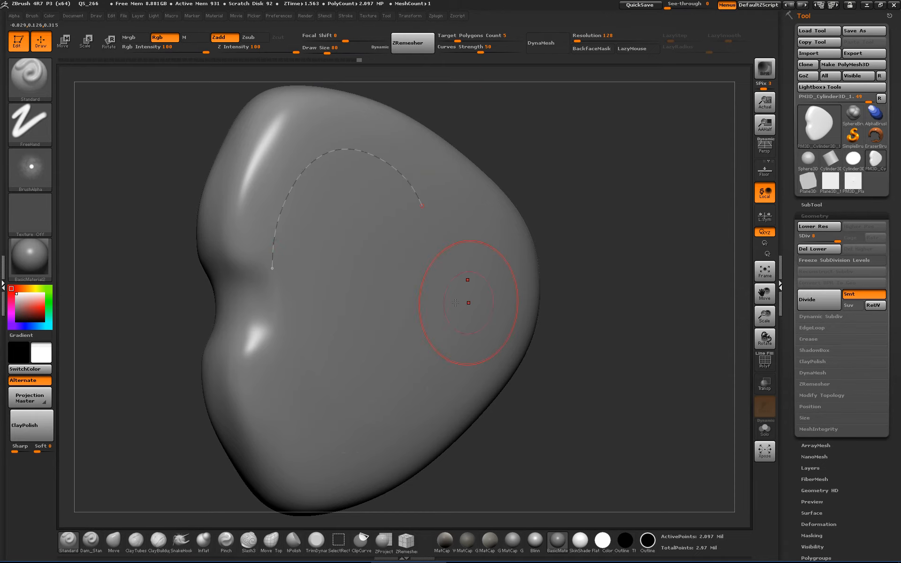
key(ctrl+z)
key(ctrl+z)
key(ctrl+z)
key(ctrl+z)
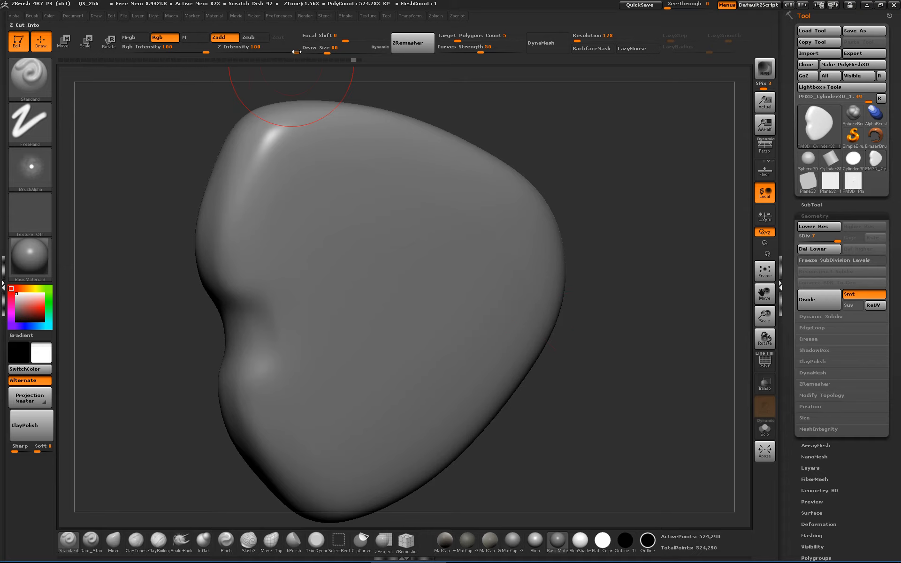
Step: Return the brush to the DragRect stroke
click(345, 16)
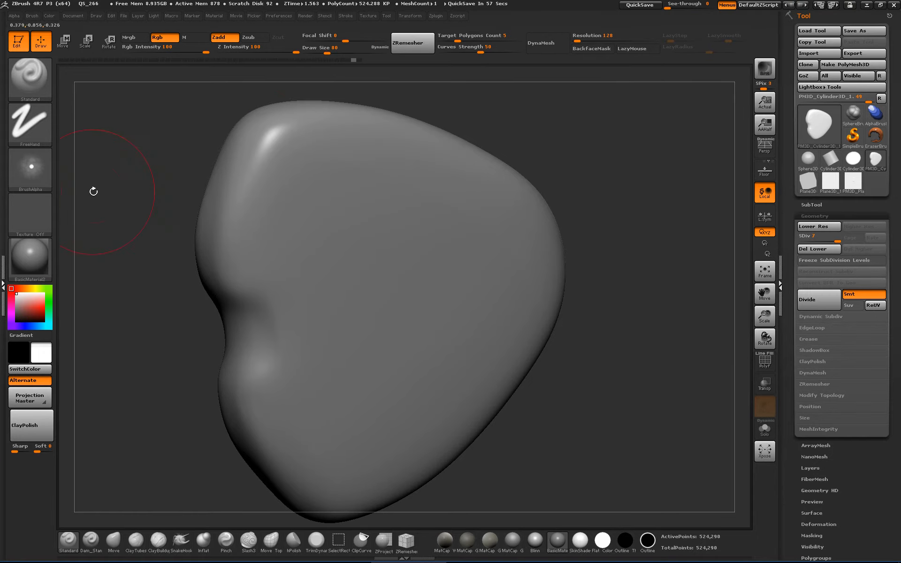
mouse_move(40, 175)
click(30, 123)
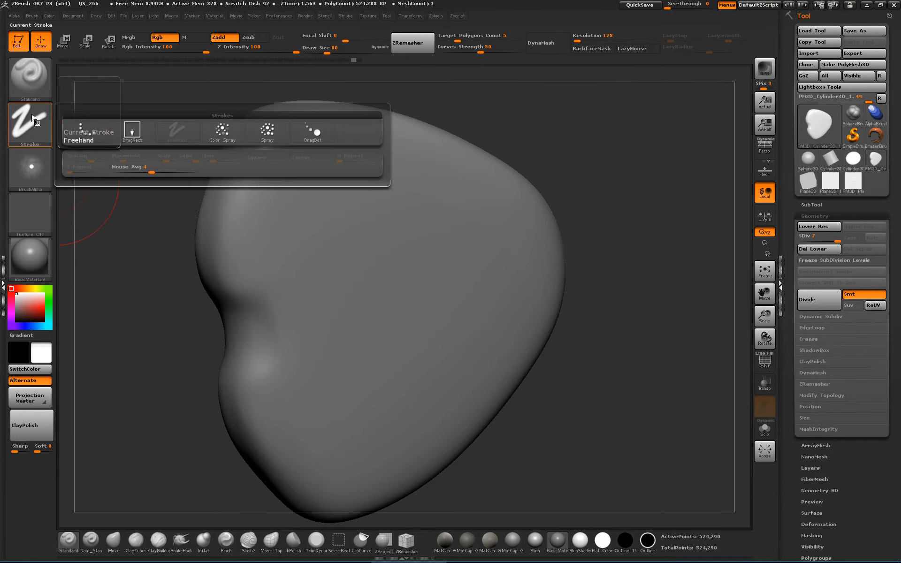
click(131, 132)
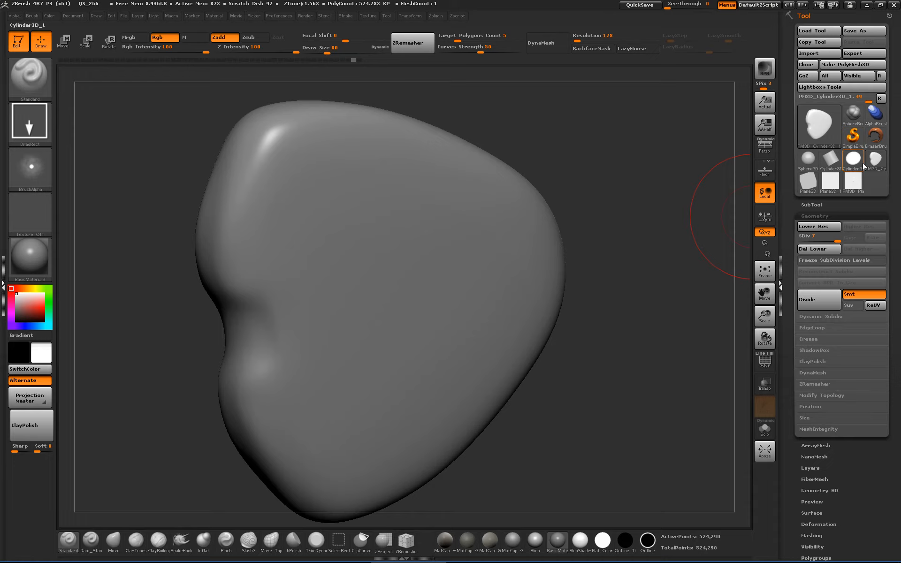
Step: Switch back to the textured PM3D_Plane3D mesh, face it frontally, and set the masking stroke to Circle
click(856, 182)
mouse_move(722, 224)
mouse_down()
mouse_move(684, 276)
mouse_move(636, 209)
mouse_move(626, 237)
mouse_move(685, 203)
mouse_up()
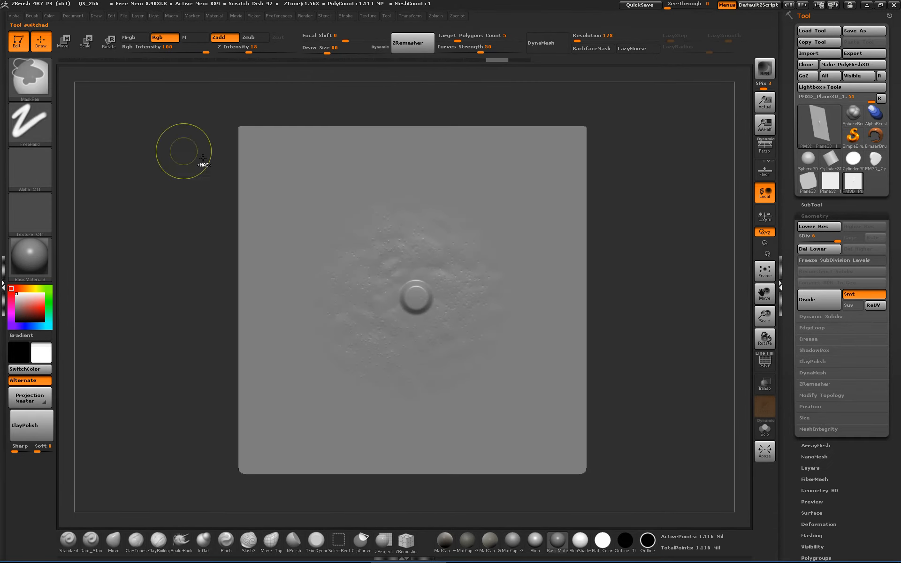
ctrl+click(30, 123)
click(87, 153)
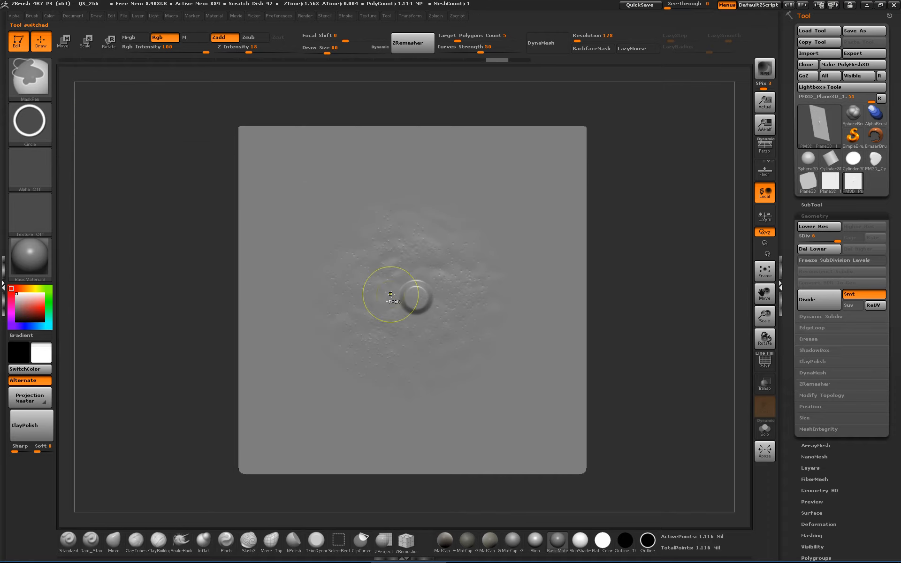
Step: Mask a circle enclosing all the textured detail around the central disc, discarding a first circle drawn from the disc's centre
drag(416, 297, 462, 331)
key(ctrl+z)
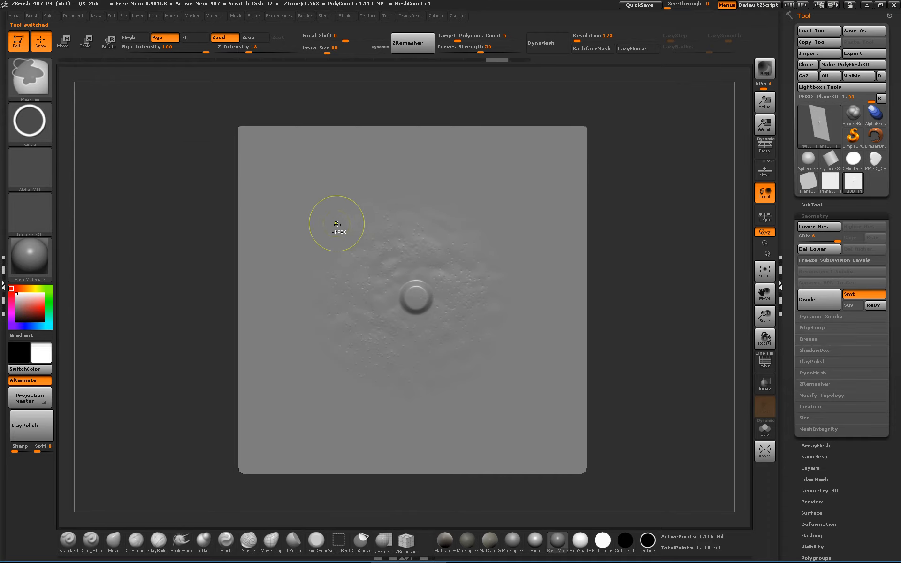
mouse_move(302, 198)
mouse_down()
mouse_move(470, 360)
mouse_move(539, 407)
mouse_move(525, 408)
mouse_up()
Step: Dismiss the configuration file message and invert the mask so it covers the plane outside the circle
key(ctrl+shift)
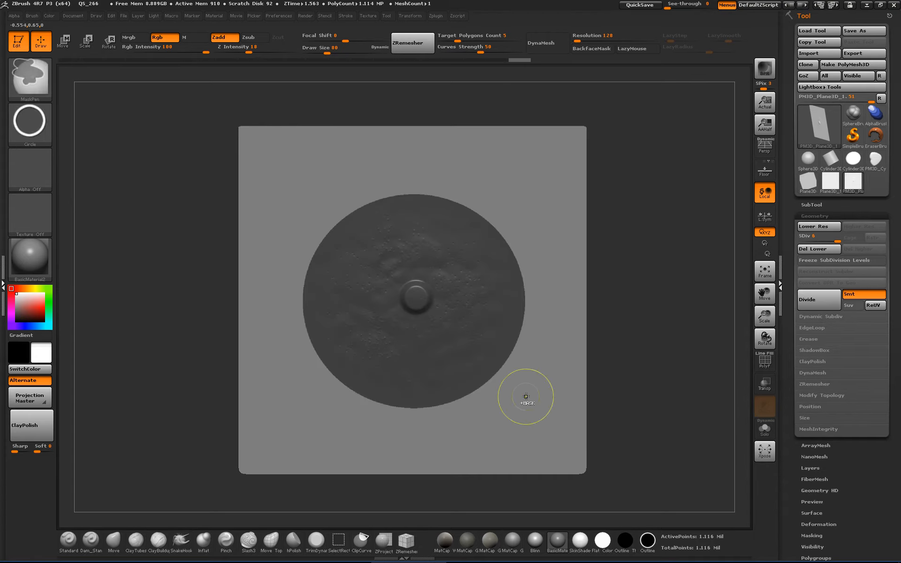
key(ctrl+shift+i)
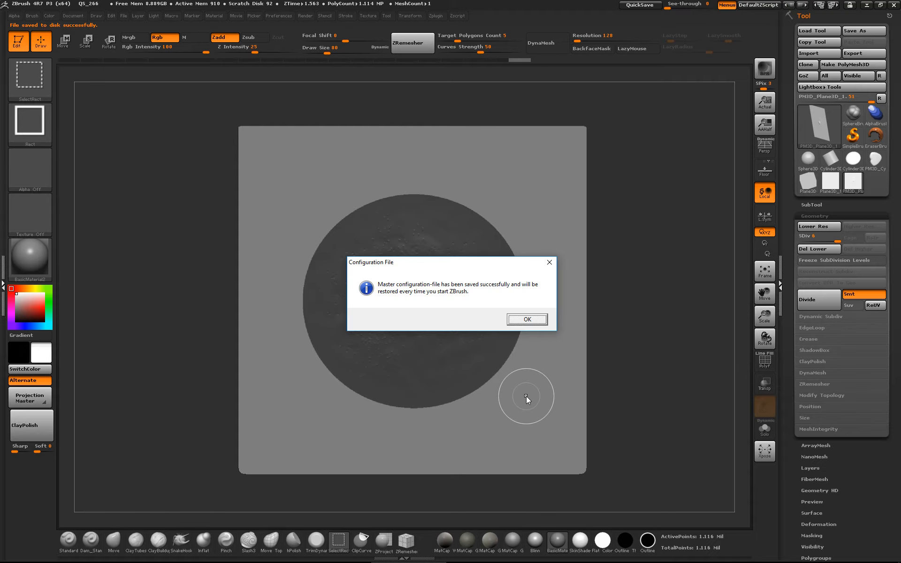
click(525, 319)
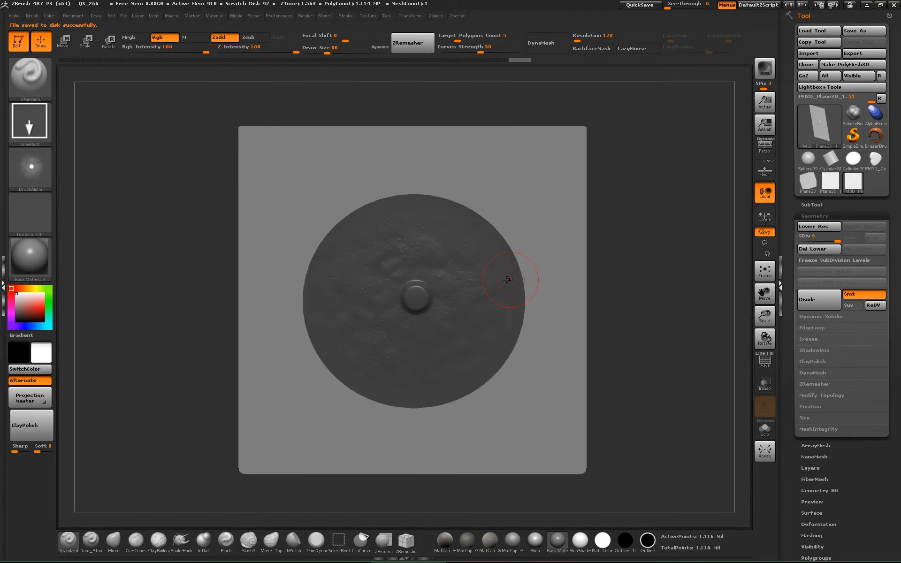
key(ctrl)
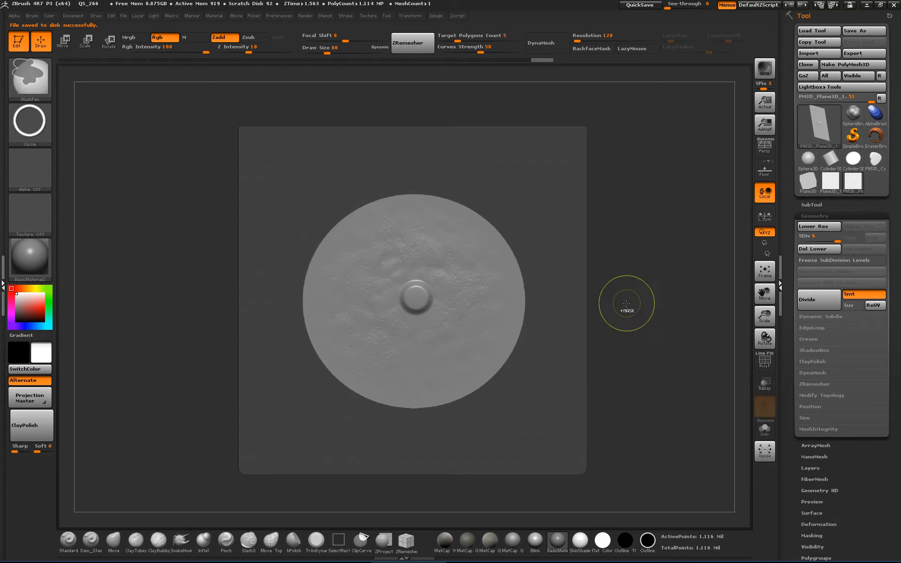
Step: Isolate the circular textured area as its own polygroup with the polyframe shown, and delete the lower subdivision levels
key(shift+f)
ctrl+shift+click(567, 233)
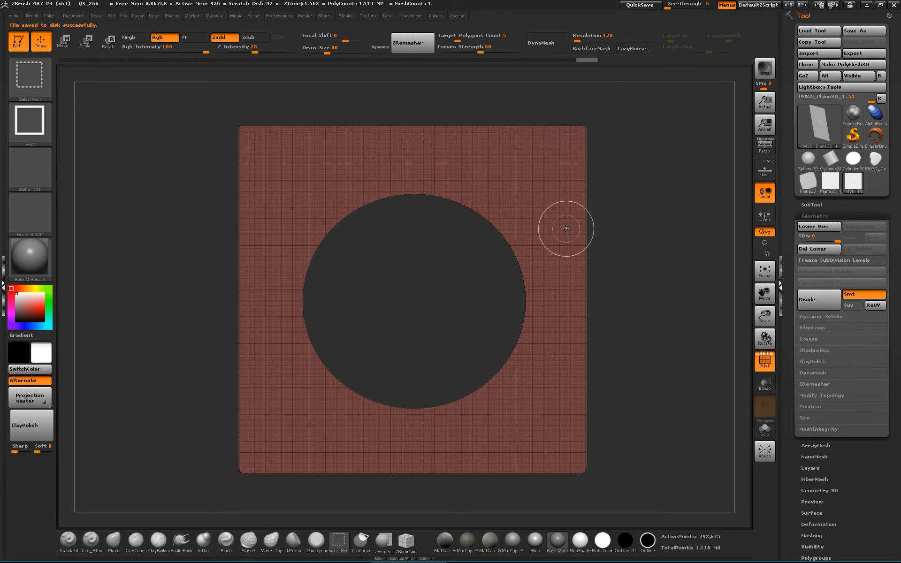
ctrl+shift+click(566, 229)
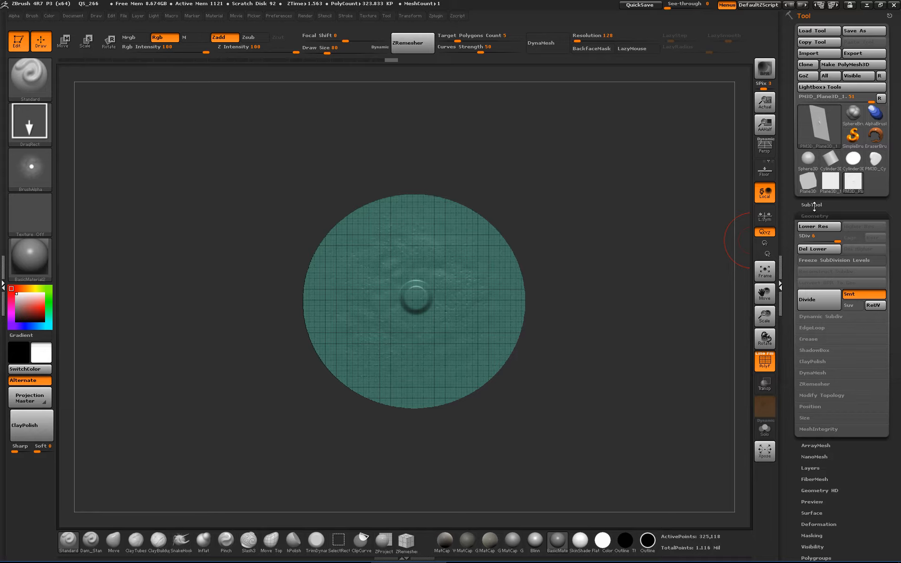
click(812, 249)
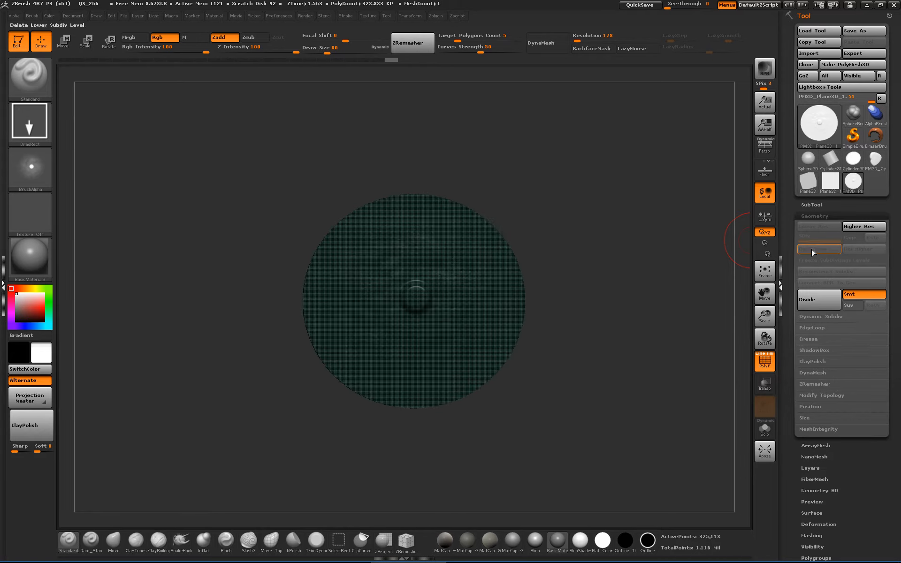
Step: Delete the hidden geometry outside the circular area and turn off the polyframe
click(815, 395)
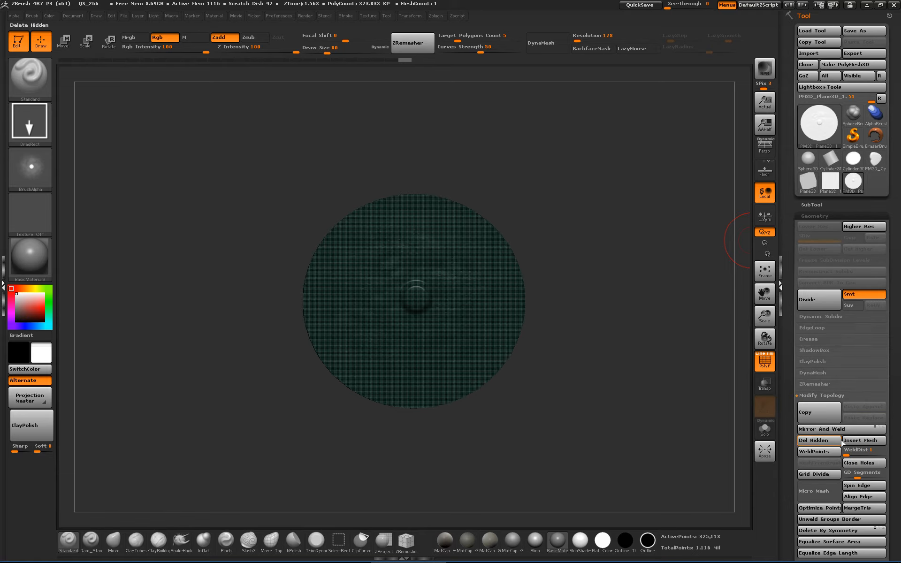
key(shift+f)
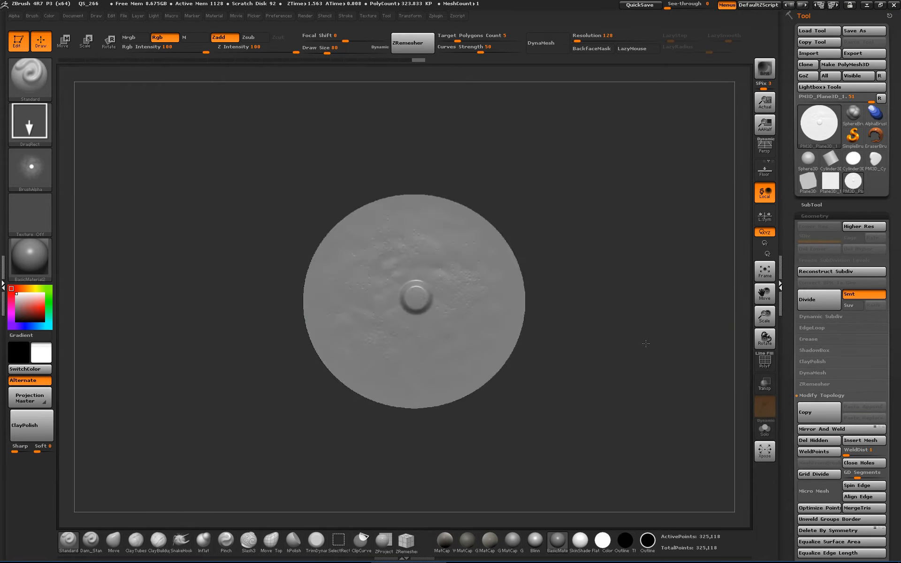
drag(658, 344, 740, 405)
Step: Retopologize the disc with ZRemesher at a target polygon count of 5, and face it frontally
click(809, 384)
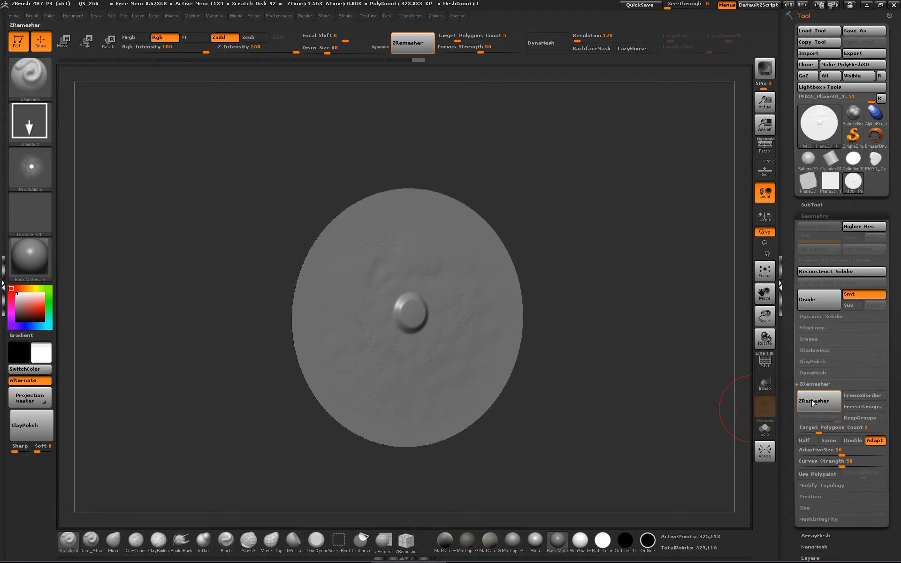
click(813, 402)
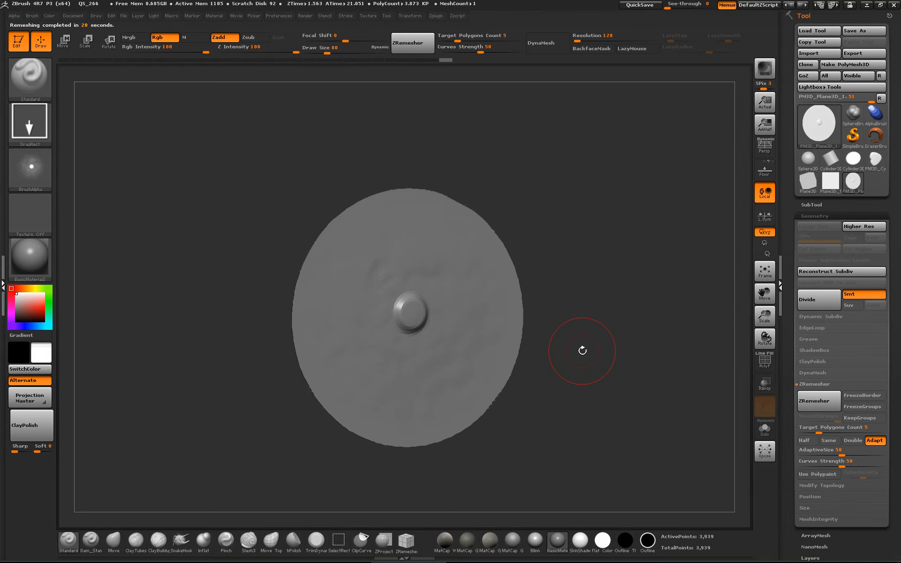
key(super)
key(super)
shift+drag(586, 338, 628, 327)
key(shift+f)
key(shift+f)
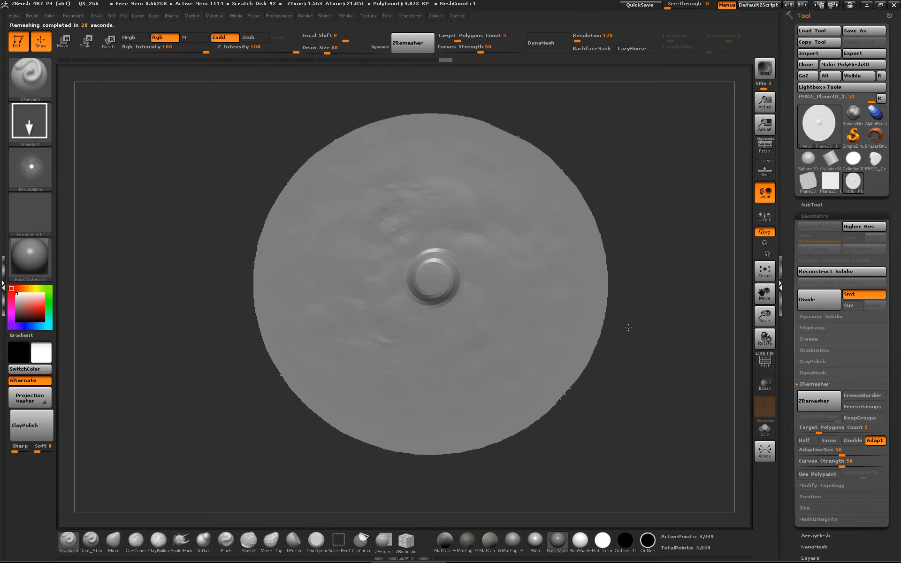
Step: Create a new InsertMesh brush from the remeshed disc
click(30, 76)
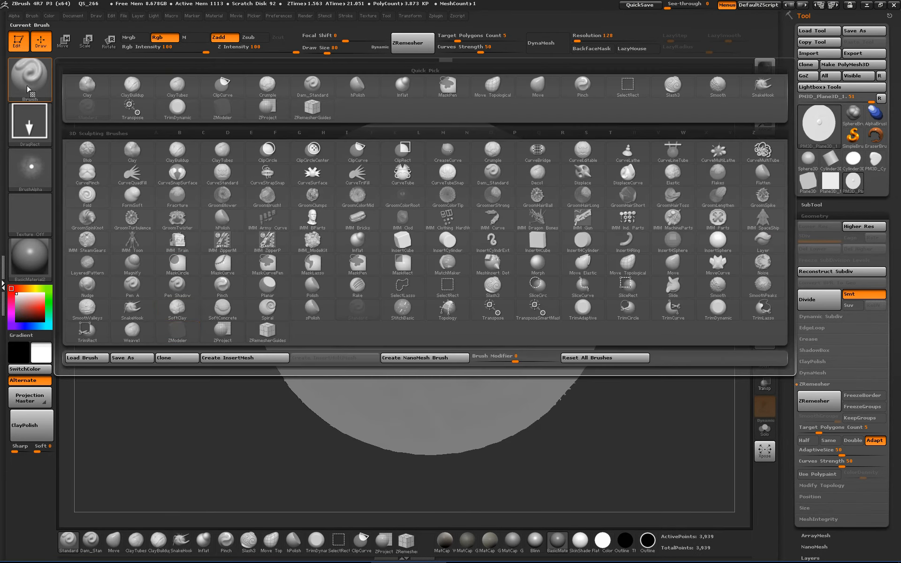
click(229, 363)
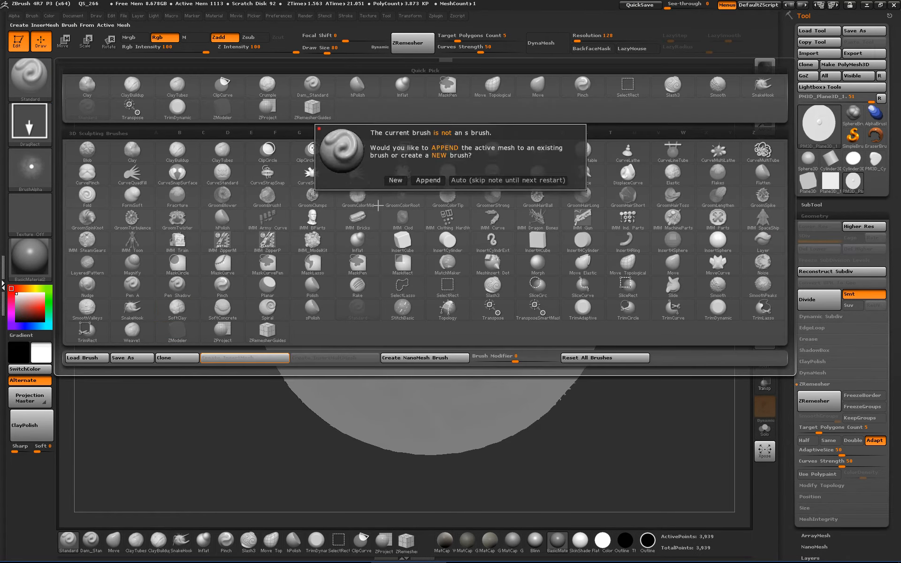
click(395, 180)
Step: Bring up the Sphere3D as a test object and convert it to a PolyMesh3D
click(874, 159)
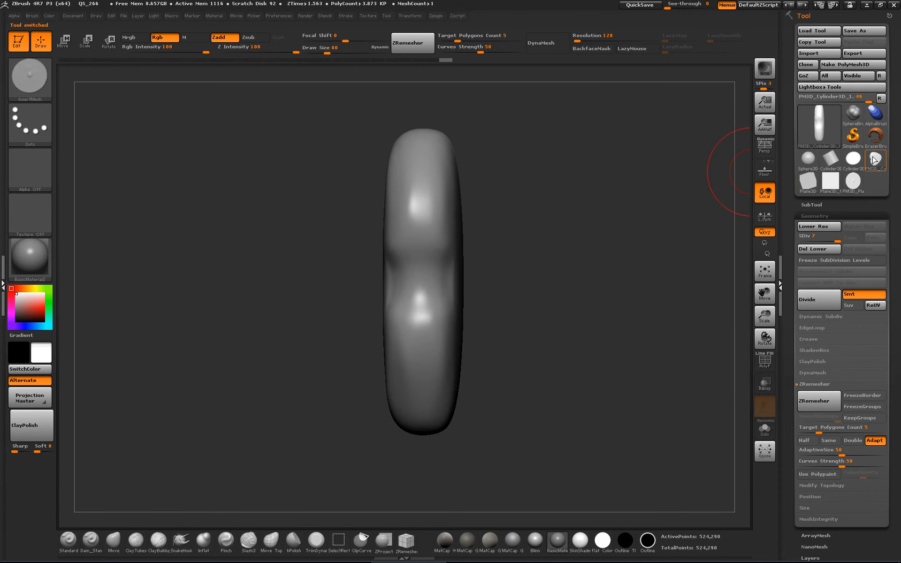
drag(656, 274, 781, 179)
click(816, 158)
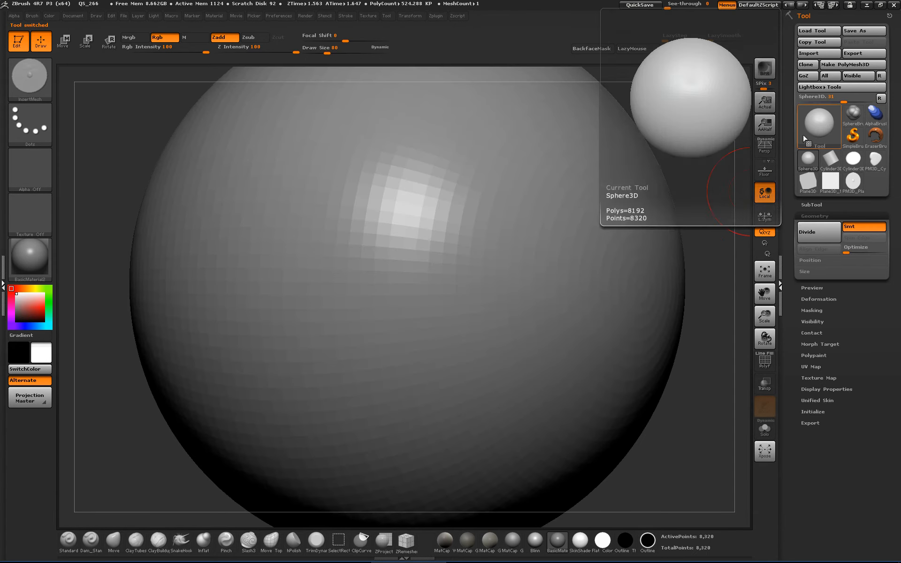
click(765, 146)
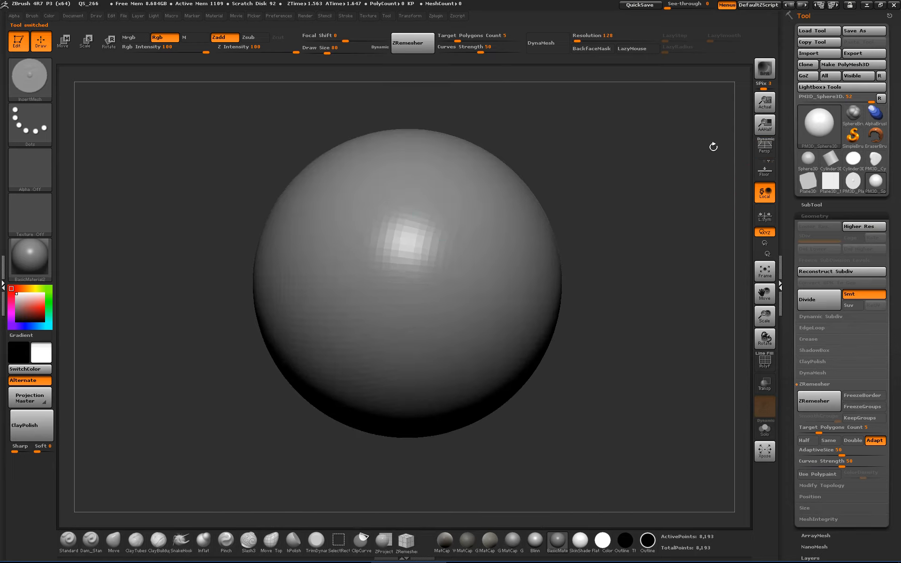
Step: Try the new insert brush by placing discs of different sizes across the sphere
drag(419, 206, 469, 256)
drag(372, 272, 470, 325)
drag(496, 278, 511, 301)
drag(426, 349, 437, 374)
drag(362, 362, 380, 385)
drag(521, 390, 572, 392)
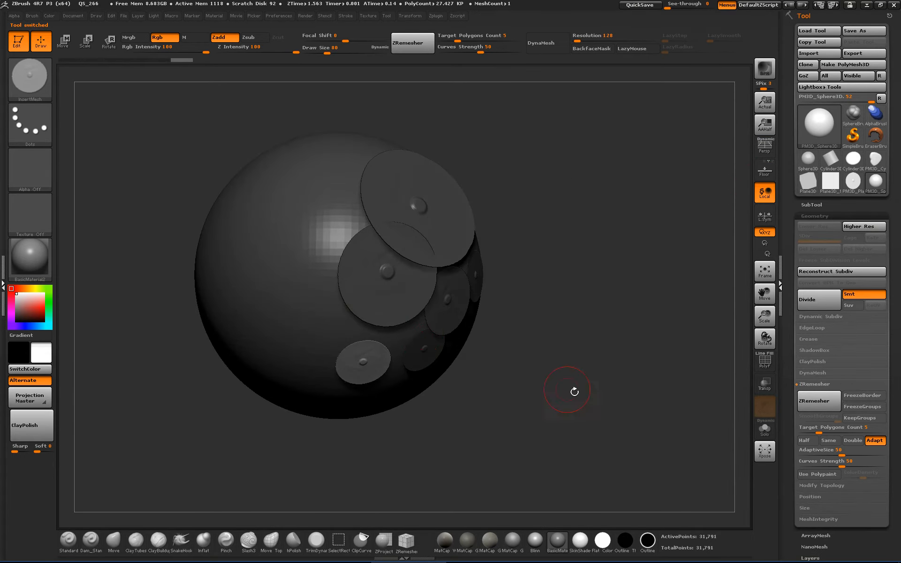
Step: Undo all the discs inserted on the sphere
key(ctrl+z)
key(ctrl+z)
key(ctrl+z)
key(ctrl+z)
key(ctrl+z)
key(ctrl+z)
key(ctrl+z)
key(ctrl+z)
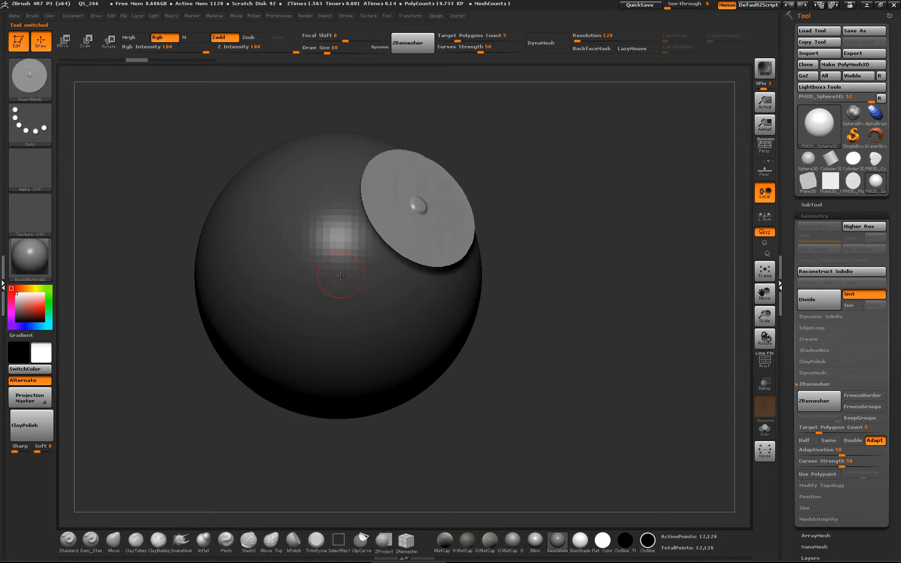
key(ctrl+z)
key(ctrl+z)
key(ctrl+z)
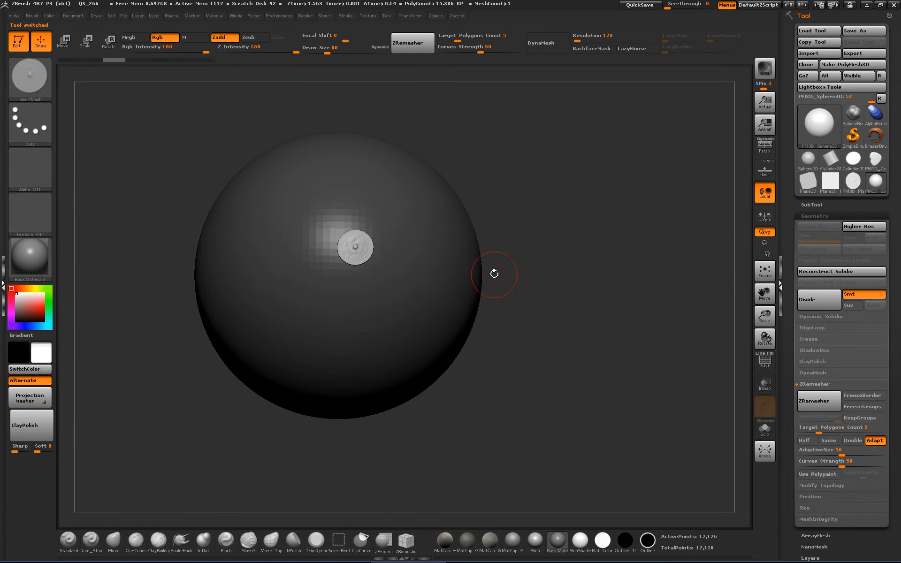
Step: Enable Curve Mode for the insert brush and try a curve of discs down the sphere, undoing it
click(345, 15)
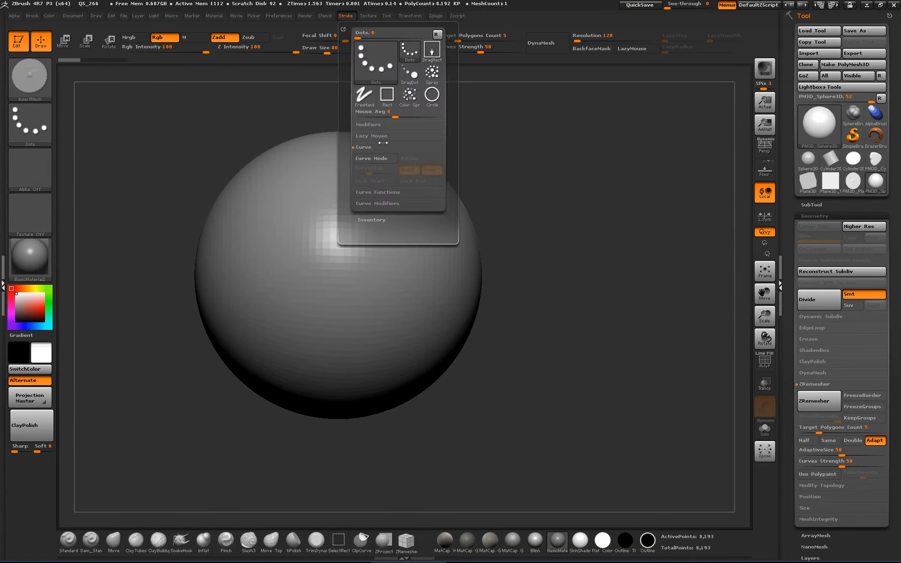
click(375, 158)
mouse_move(328, 176)
mouse_down()
mouse_move(298, 281)
mouse_move(388, 345)
mouse_up()
key(ctrl+z)
key(ctrl+z)
key(ctrl+z)
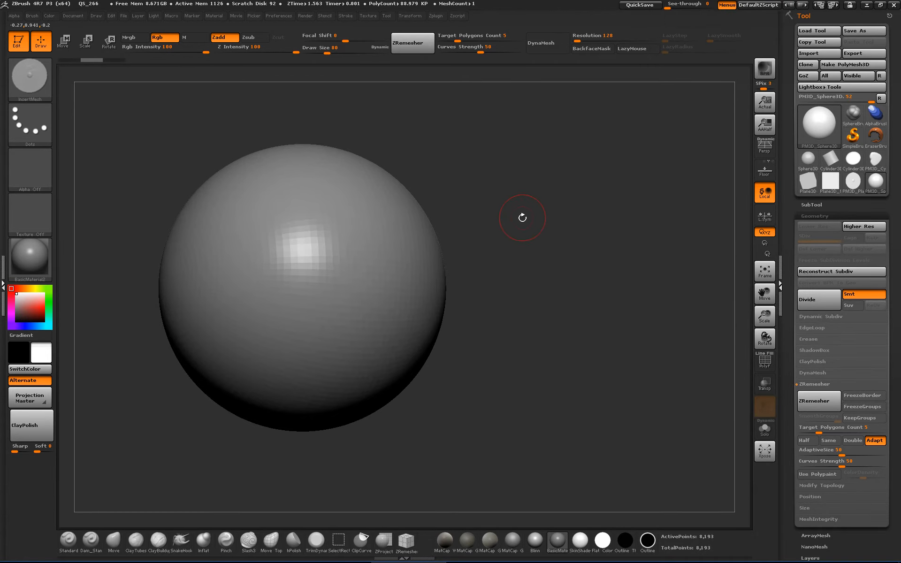
Step: Set the insert brush's Imbed depth to 12 and draw a curved row of discs down the sphere's front
click(32, 16)
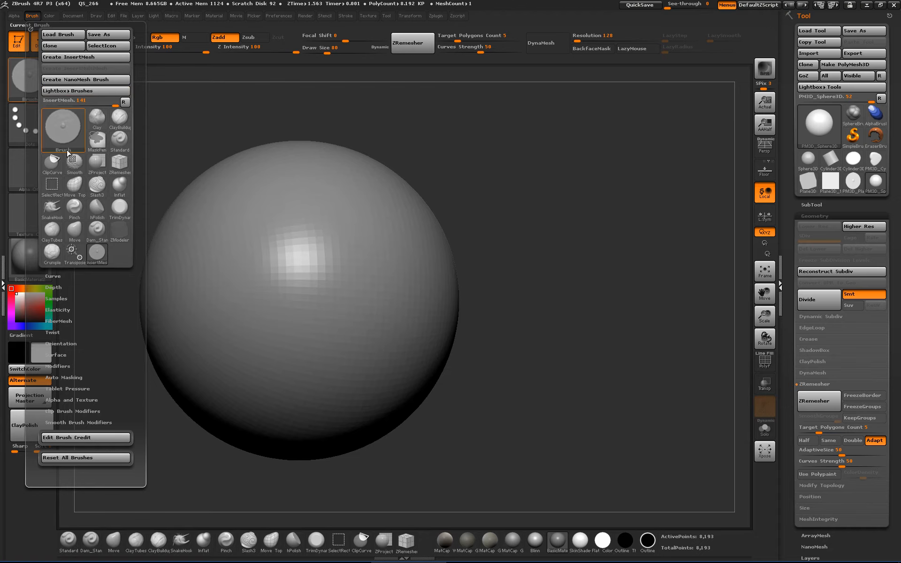
click(54, 284)
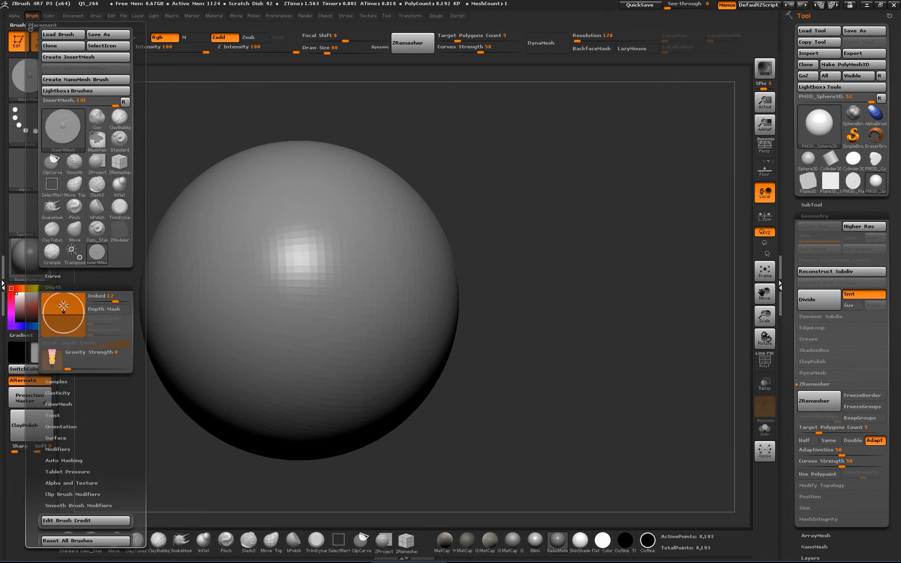
mouse_move(330, 167)
mouse_down()
mouse_move(278, 211)
mouse_move(351, 392)
mouse_up()
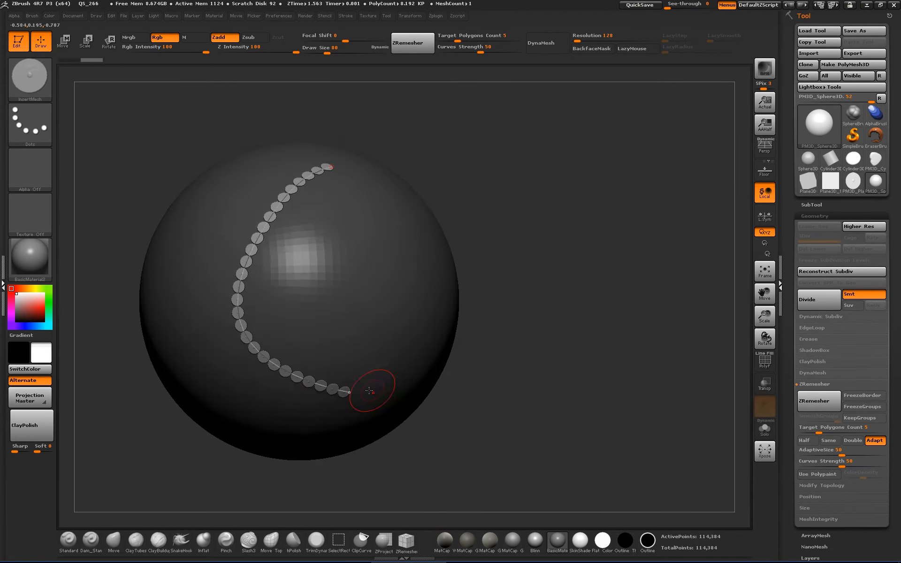
Step: Inspect the row of discs along the curve up close, and undo it
mouse_move(511, 339)
mouse_down()
mouse_move(569, 334)
mouse_move(539, 382)
mouse_move(497, 255)
mouse_up()
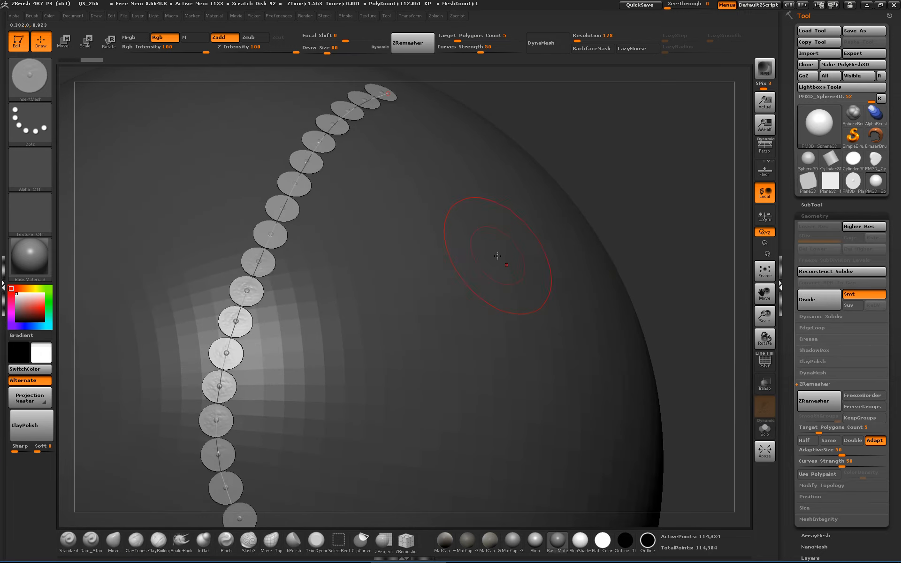
click(466, 265)
alt+drag(639, 261, 646, 351)
alt+drag(653, 239, 701, 291)
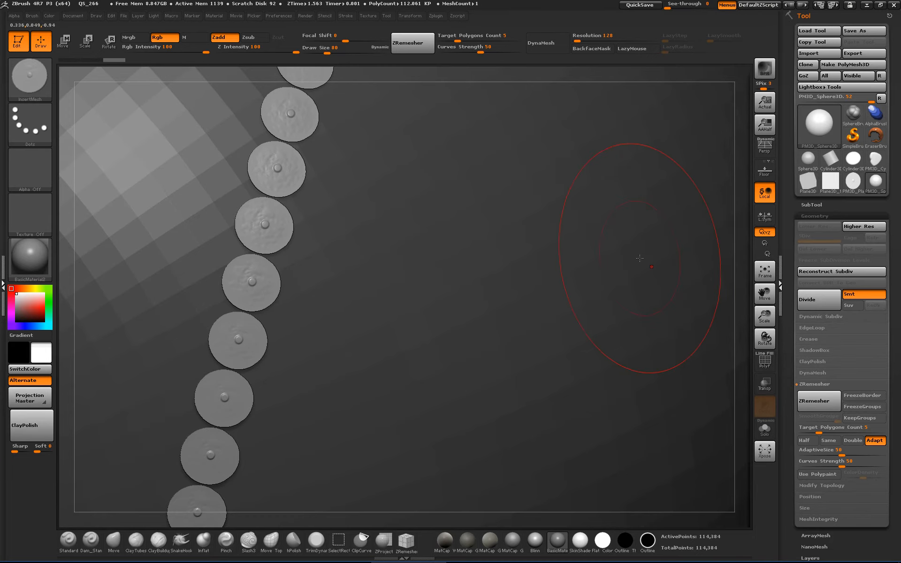
key(f)
drag(658, 267, 679, 267)
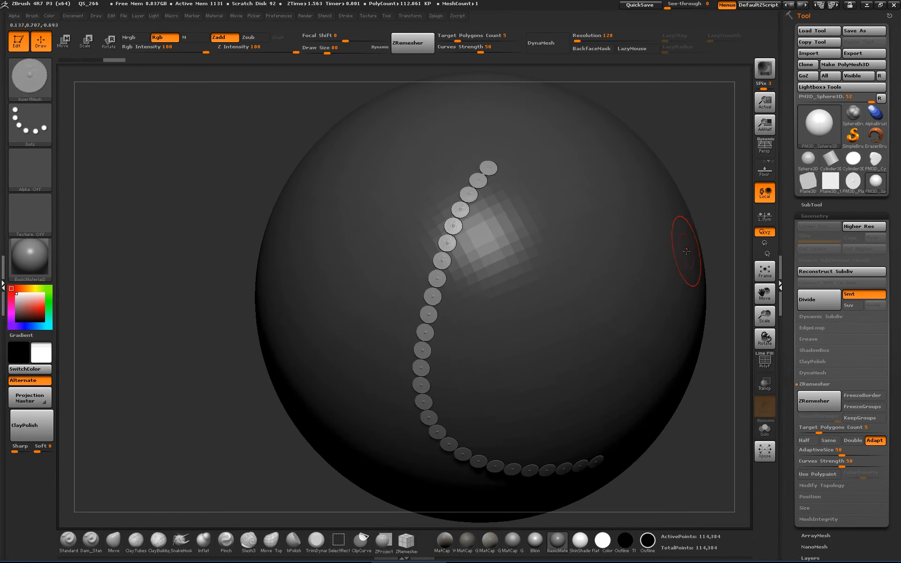
key(ctrl+z)
Step: Draw a vertical curve of discs encircling the sphere, discarding the earlier attempts, and inspect the ring from several sides
drag(566, 272, 628, 439)
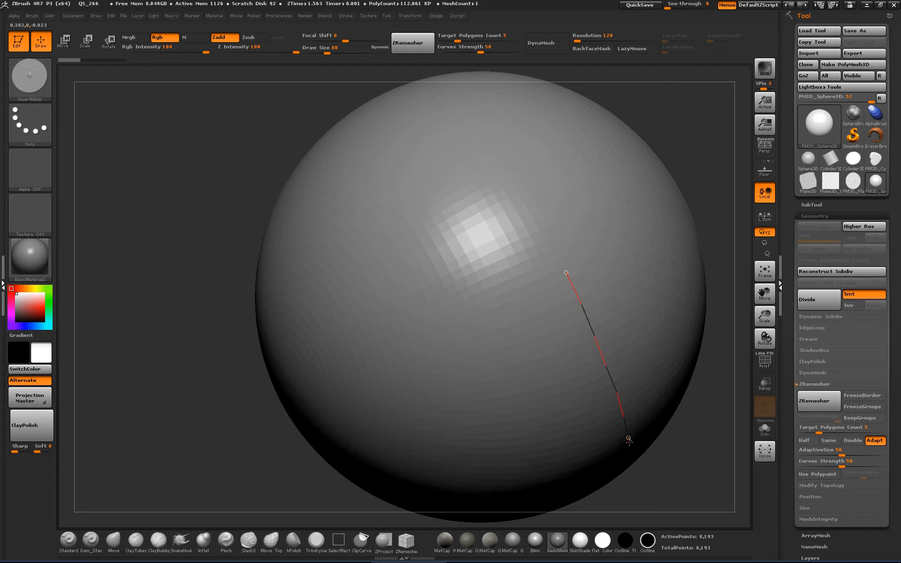
drag(673, 562, 674, 559)
key(ctrl+z)
alt+drag(704, 473, 633, 479)
shift+drag(633, 478, 642, 482)
drag(569, 509, 568, 507)
key(ctrl+z)
mouse_move(573, 333)
mouse_down()
mouse_move(571, 512)
mouse_move(576, 506)
mouse_up()
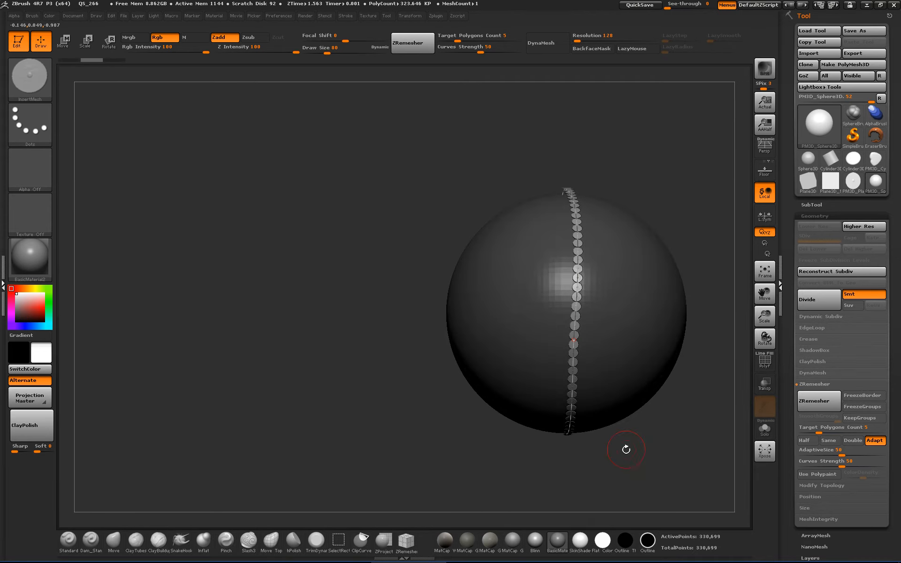
drag(625, 449, 684, 453)
mouse_move(164, 350)
mouse_down()
mouse_move(137, 336)
mouse_move(162, 329)
mouse_up()
key(f)
mouse_move(579, 334)
mouse_down()
mouse_move(604, 326)
mouse_move(557, 339)
mouse_move(613, 318)
mouse_move(625, 256)
mouse_move(637, 300)
mouse_move(613, 260)
mouse_move(605, 357)
mouse_move(593, 379)
mouse_move(653, 372)
mouse_move(610, 365)
mouse_move(620, 403)
mouse_move(709, 282)
mouse_up()
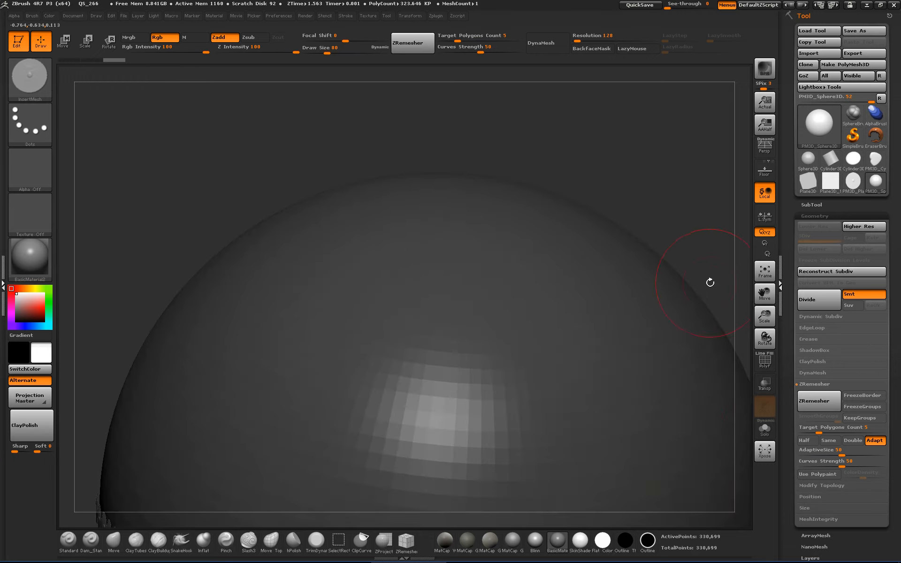
key(f)
Step: Switch back to the PM3D_Cylinder3D_1 mesh, inspect its shape from several sides, and select the ClayTubes brush
click(875, 159)
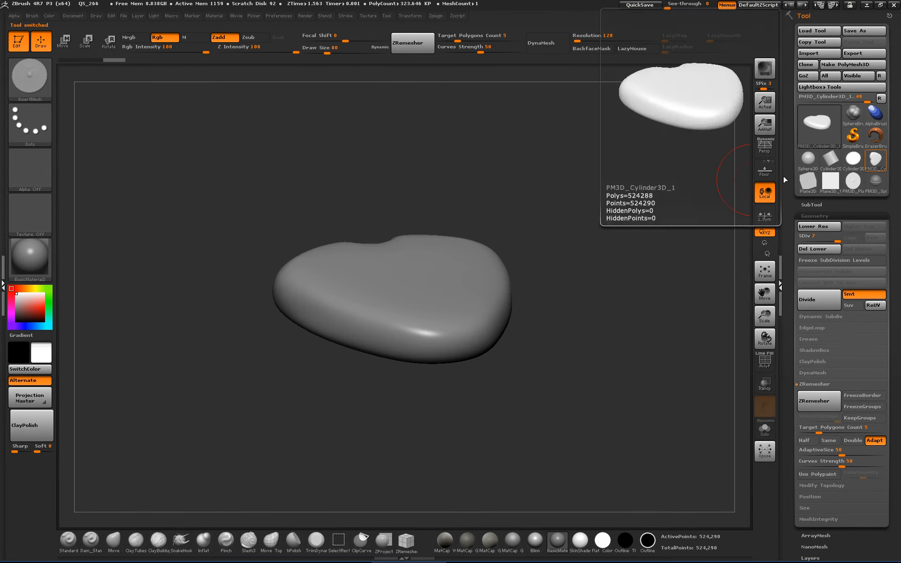
mouse_move(641, 275)
mouse_down()
mouse_move(603, 263)
mouse_move(581, 314)
mouse_up()
key(shift+f)
key(shift+f)
mouse_move(543, 280)
mouse_down()
mouse_move(625, 258)
mouse_move(622, 291)
mouse_move(587, 300)
mouse_move(610, 281)
mouse_up()
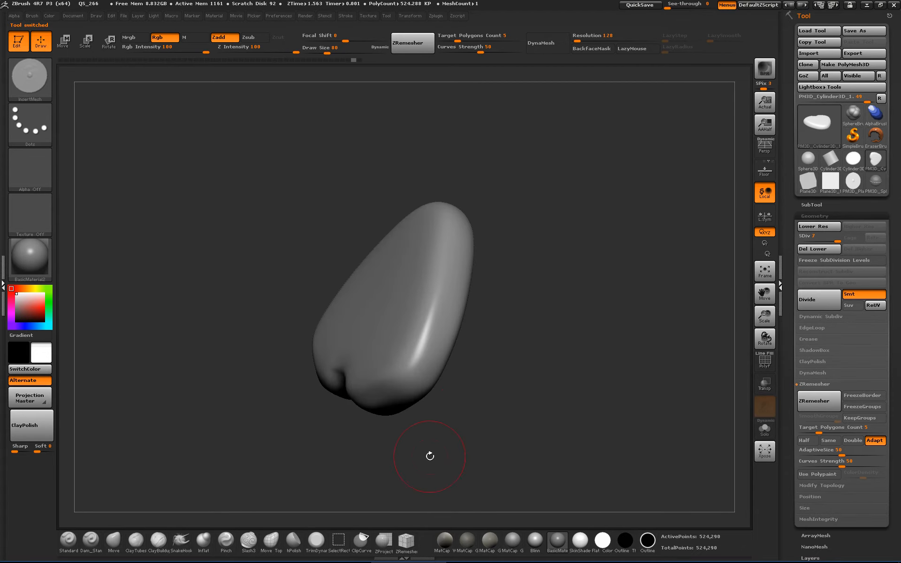
click(134, 539)
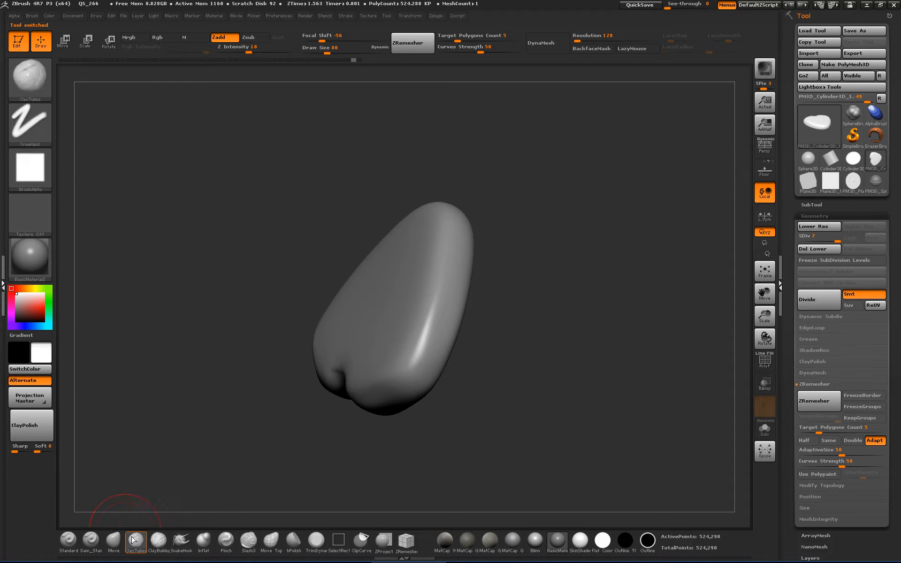
drag(611, 371, 540, 365)
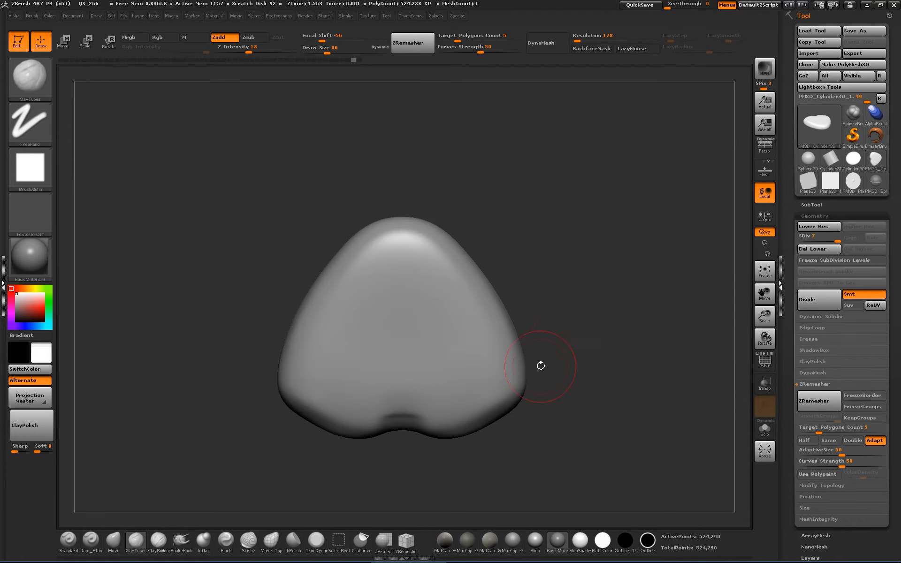
mouse_move(580, 337)
mouse_down()
mouse_move(623, 329)
mouse_move(579, 297)
mouse_move(592, 296)
mouse_move(576, 316)
mouse_up()
Step: Set the draw size to 207 and use the Move brush to bend the mesh's profile in side view
key(s)
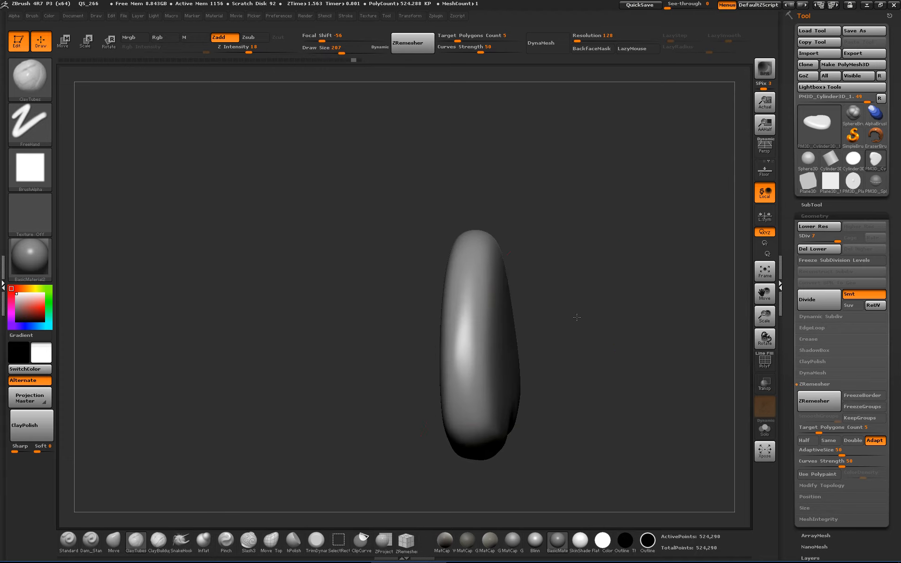
drag(425, 339, 384, 352)
mouse_move(605, 370)
shift+mouse_down()
mouse_move(638, 365)
mouse_move(585, 340)
shift+mouse_up()
click(114, 541)
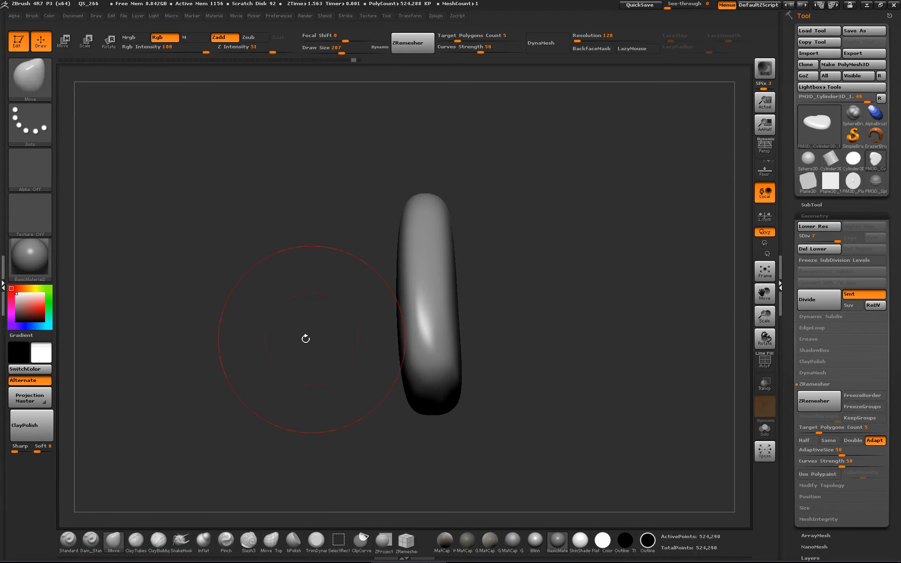
drag(429, 265, 426, 276)
mouse_move(471, 299)
mouse_down()
mouse_move(492, 303)
mouse_move(483, 338)
mouse_up()
mouse_move(430, 258)
mouse_down()
mouse_move(421, 258)
mouse_move(432, 271)
mouse_up()
drag(492, 278, 487, 260)
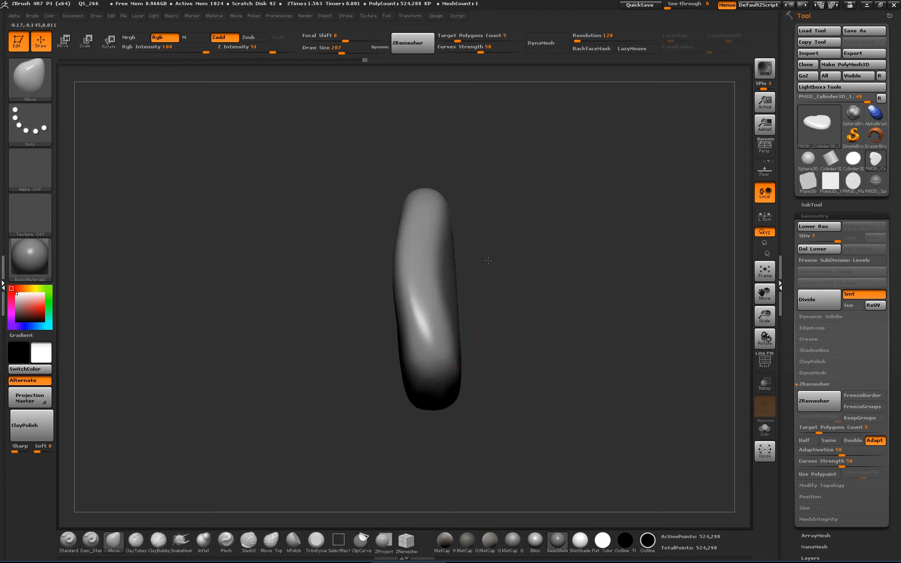
mouse_move(439, 328)
mouse_down()
mouse_move(429, 330)
mouse_move(541, 364)
mouse_move(512, 353)
mouse_move(480, 302)
mouse_move(465, 298)
mouse_up()
Step: Reduce the brush size, refine the bent mesh's edge in side view, and check its wireframe with the polyframe
key(s)
drag(474, 300, 450, 307)
key(shift+f)
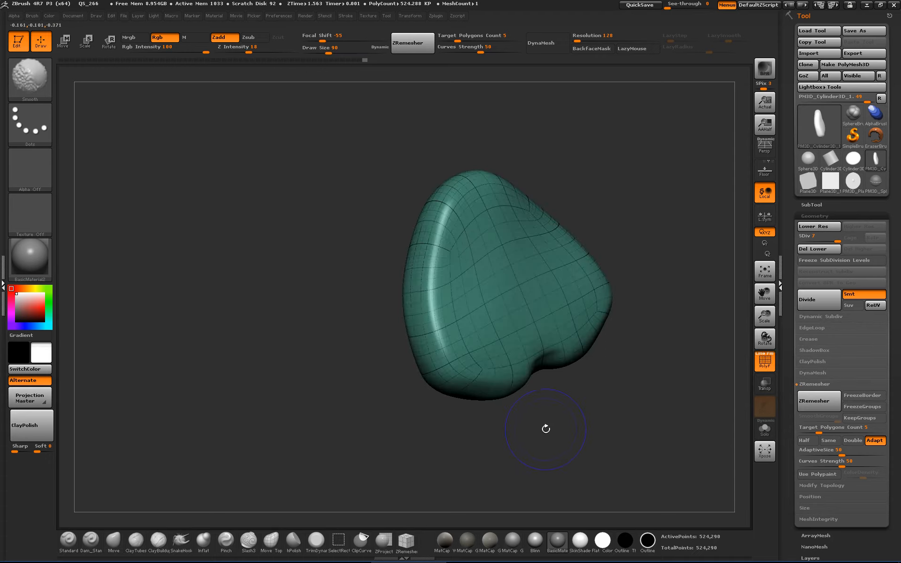
key(shift+f)
drag(527, 453, 579, 399)
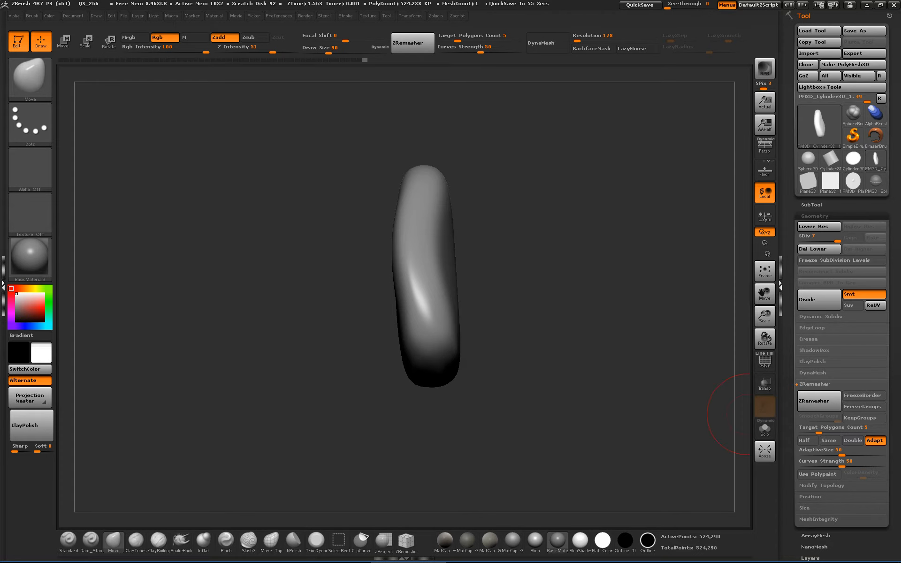
Step: Switch to the browser to consult the Bobbit worm reference photo, move its window aside, and return to ZBrush
key(alt+Tab)
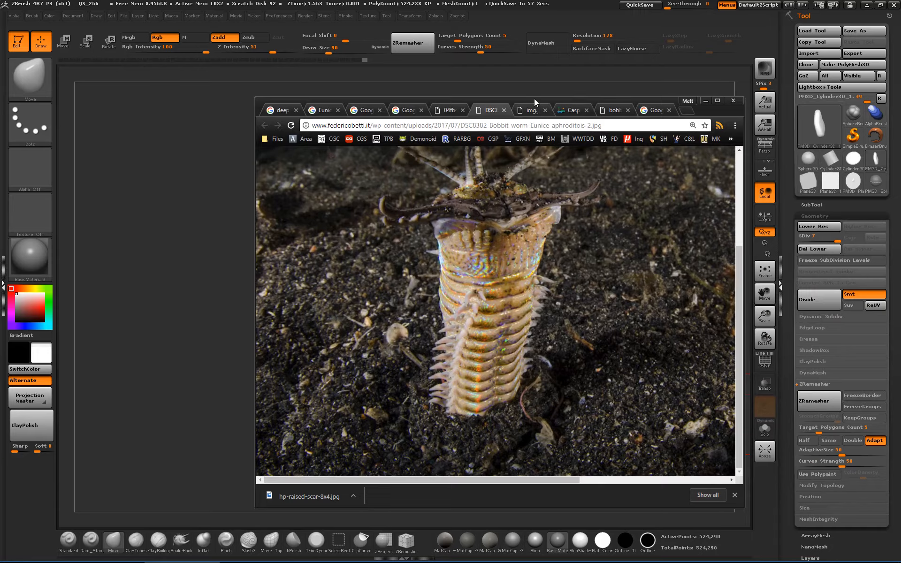
drag(534, 98, 831, 192)
key(alt+Tab)
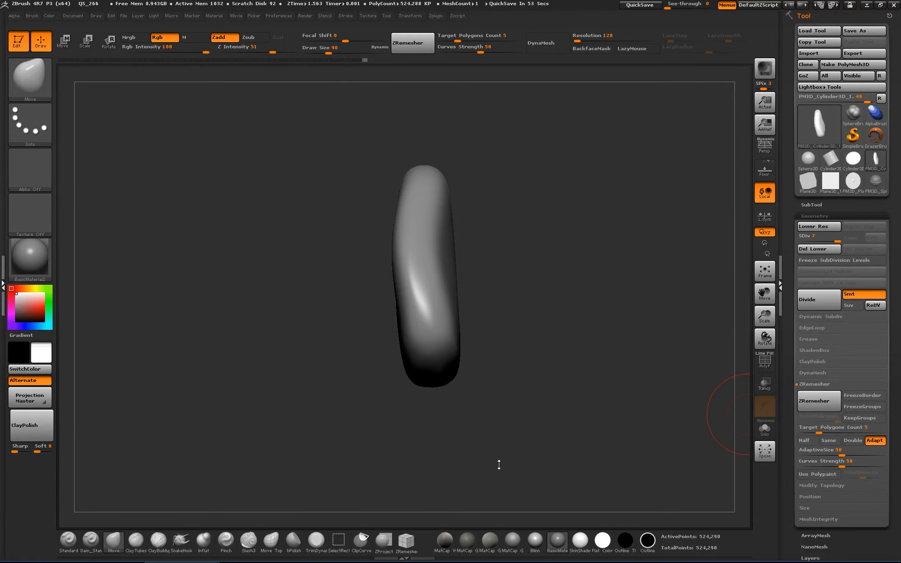
key(super)
key(Escape)
key(super)
key(Escape)
Step: Set the draw size to 154 and adjust the mesh's edge profile with the Move brush in side view
mouse_move(609, 332)
mouse_down()
mouse_move(553, 332)
mouse_move(579, 311)
mouse_move(572, 342)
mouse_move(469, 286)
mouse_up()
key(s)
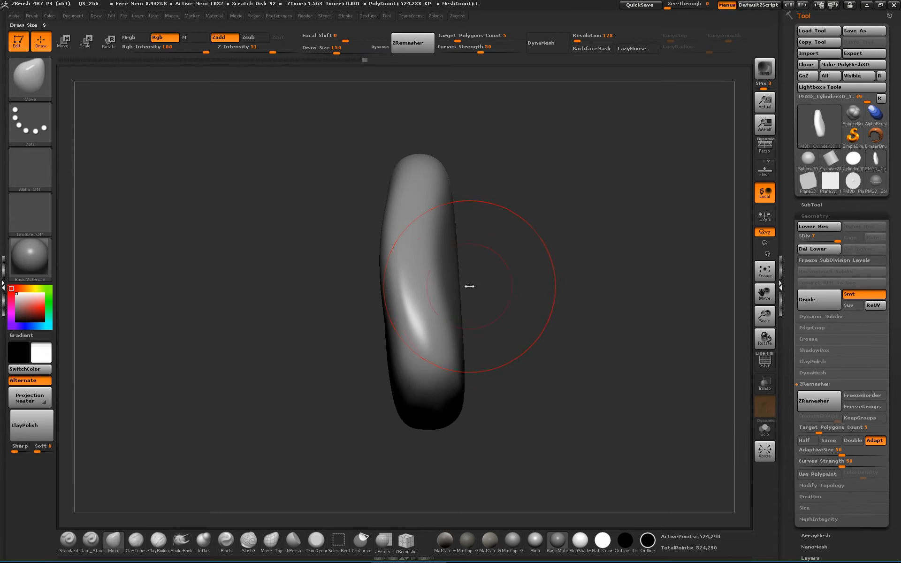
mouse_move(517, 305)
mouse_down()
mouse_move(524, 330)
mouse_move(486, 280)
mouse_up()
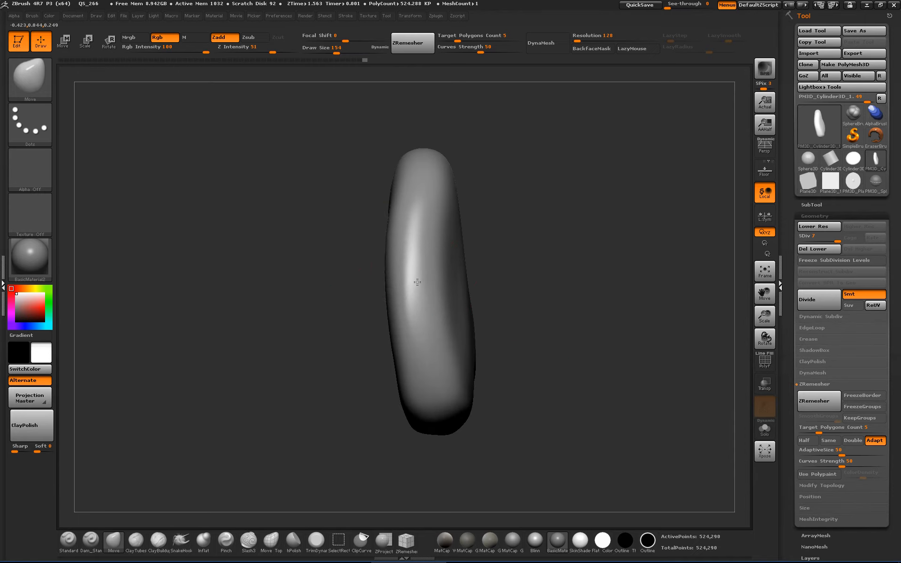
Step: Set the draw size to 37 and try carving a groove along the mesh's edge with the Dam_Standard brush
text(s37)
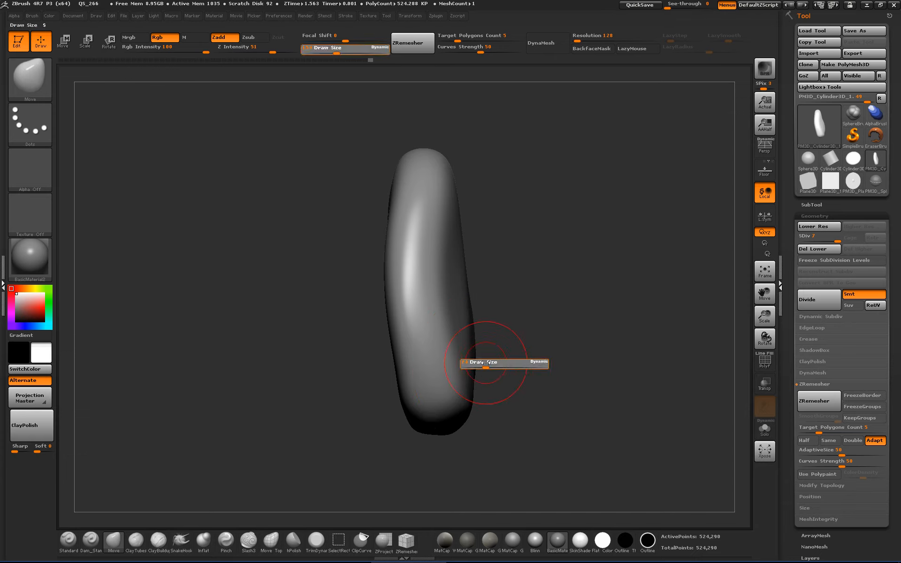
key(Return)
drag(503, 376, 344, 463)
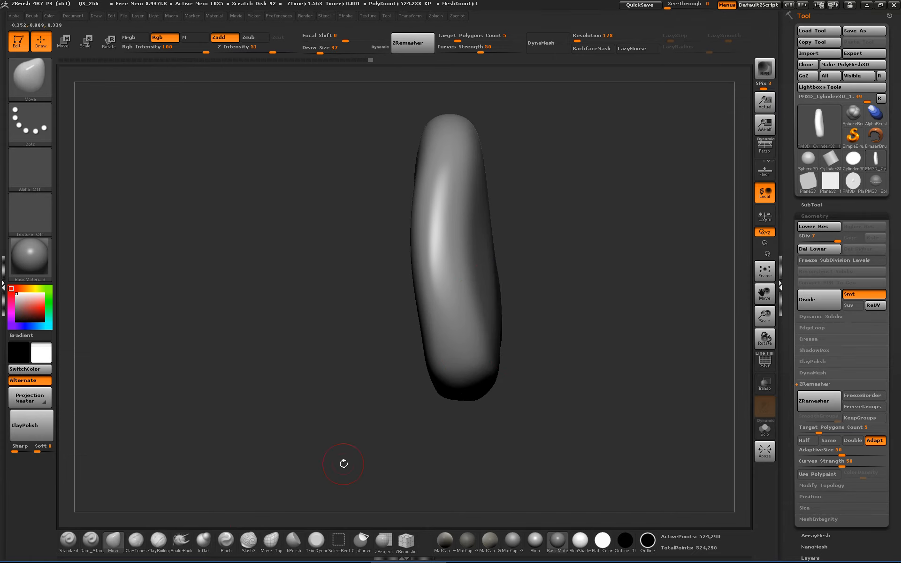
click(86, 537)
mouse_move(557, 368)
mouse_down()
mouse_move(534, 413)
mouse_move(581, 400)
mouse_move(470, 292)
mouse_up()
mouse_move(468, 217)
mouse_down()
mouse_move(462, 301)
mouse_move(432, 399)
mouse_up()
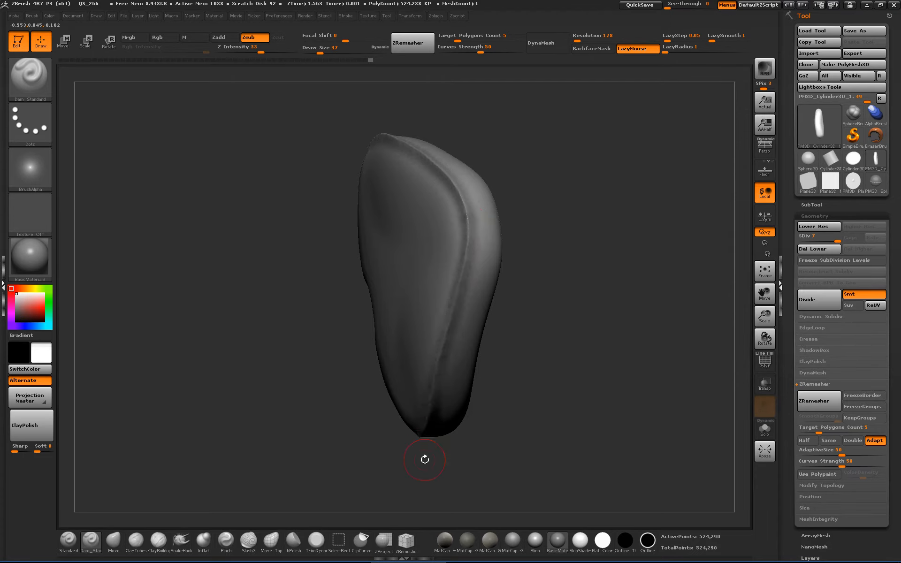
drag(424, 460, 555, 255)
drag(572, 210, 618, 132)
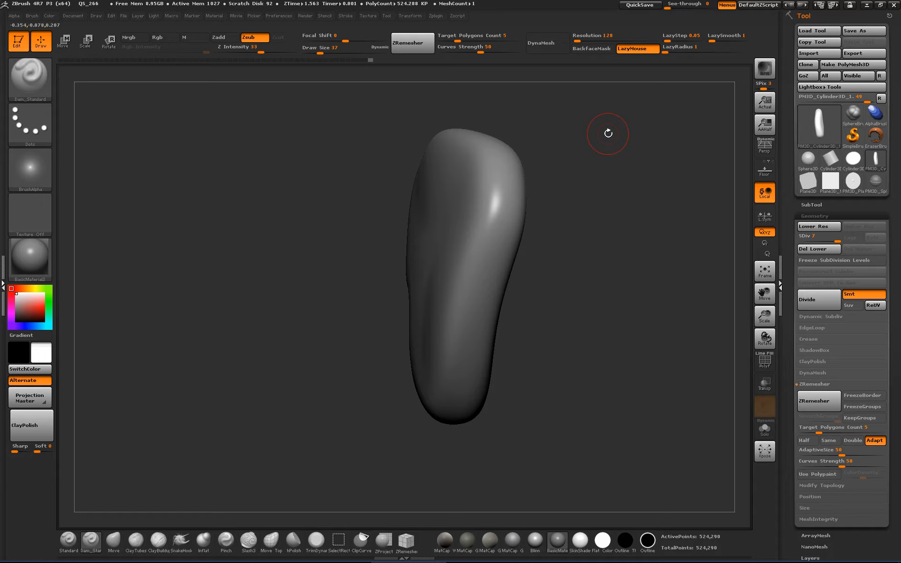
Step: Open the Windows recording devices, check the Steinberg UR242 line input's Listen, Levels and Advanced properties, and close the dialogs
key(super)
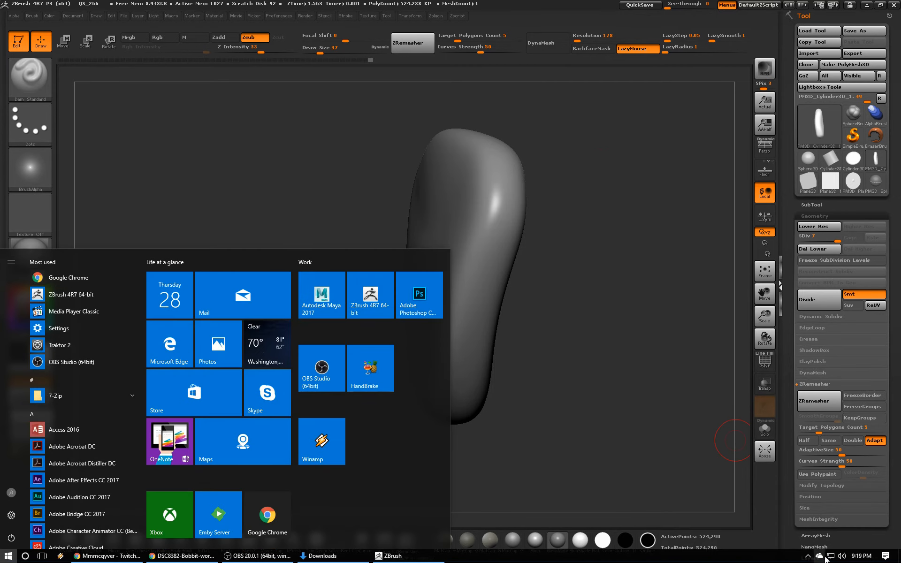
right_click(841, 556)
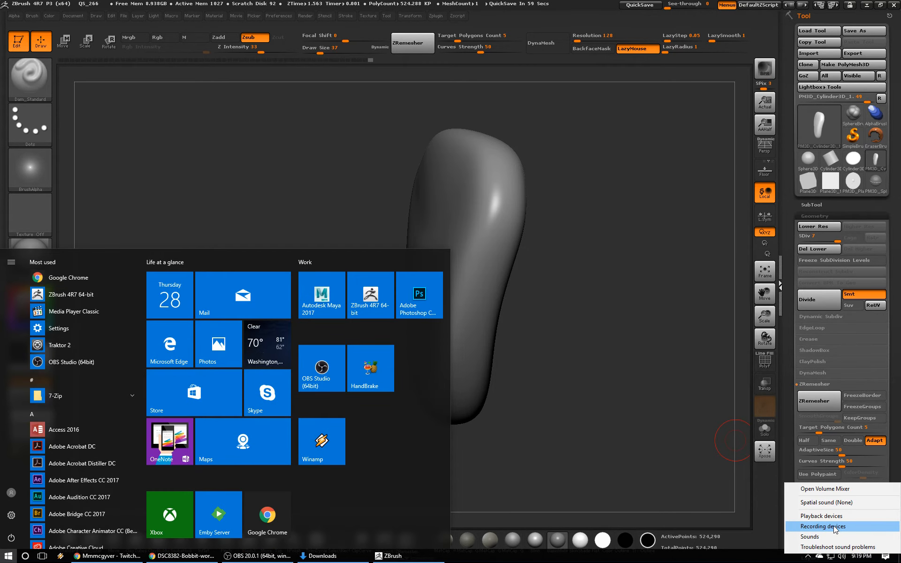
click(834, 527)
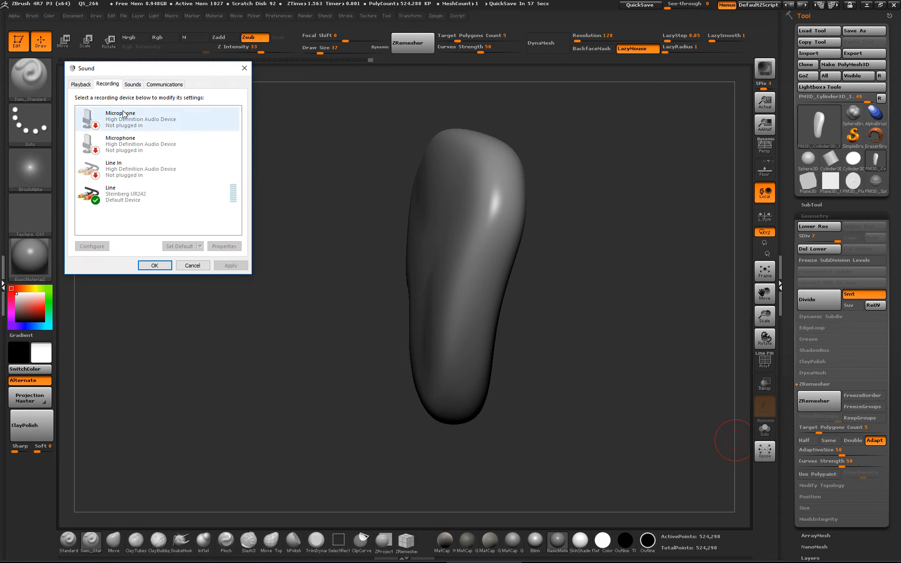
double_click(111, 193)
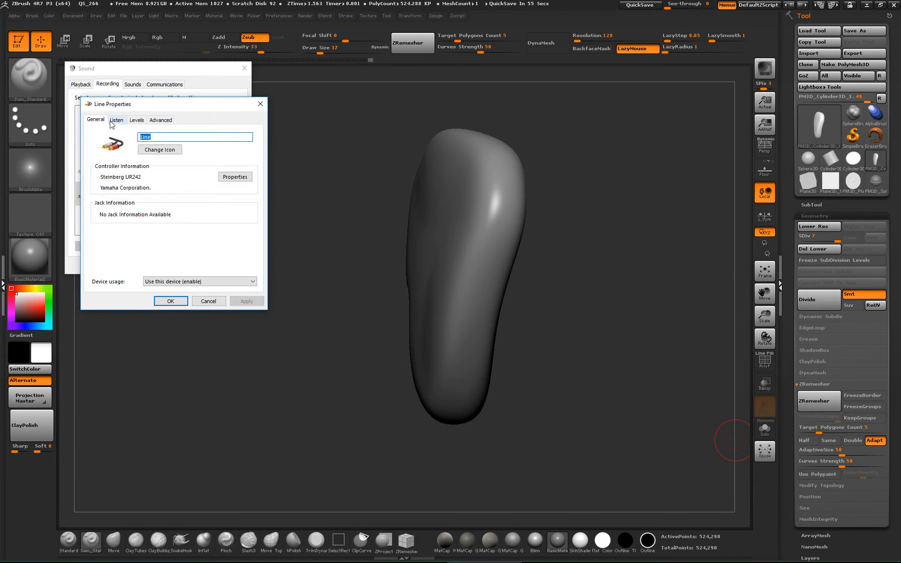
click(116, 120)
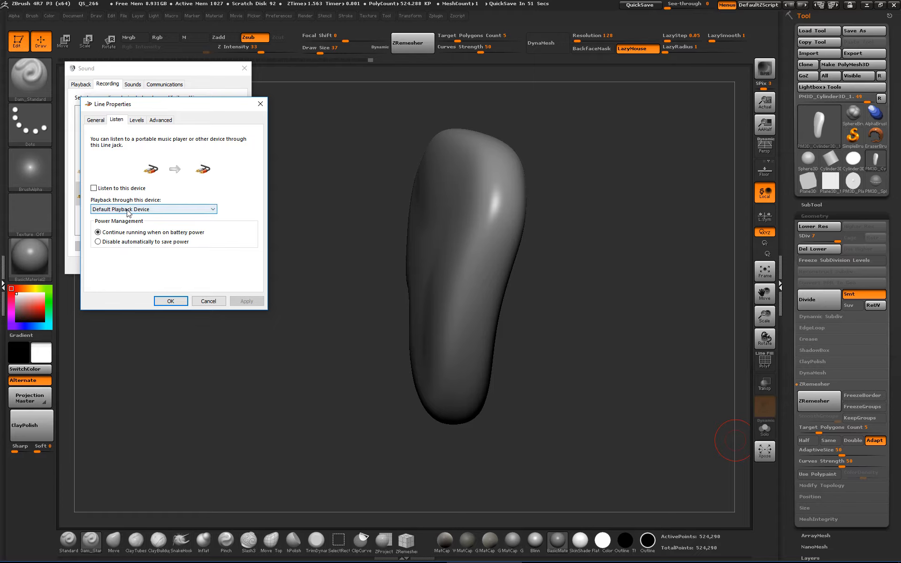
click(134, 121)
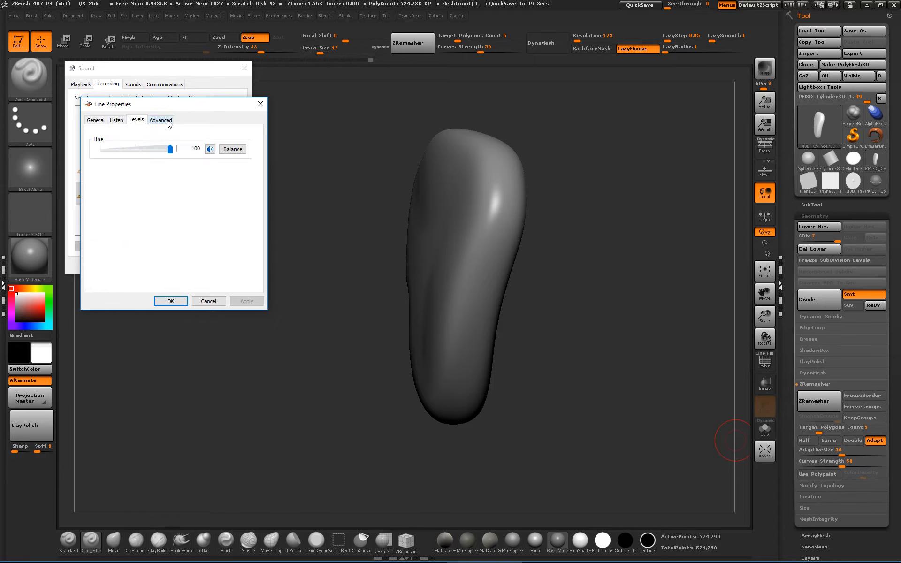
click(167, 121)
click(137, 120)
click(260, 103)
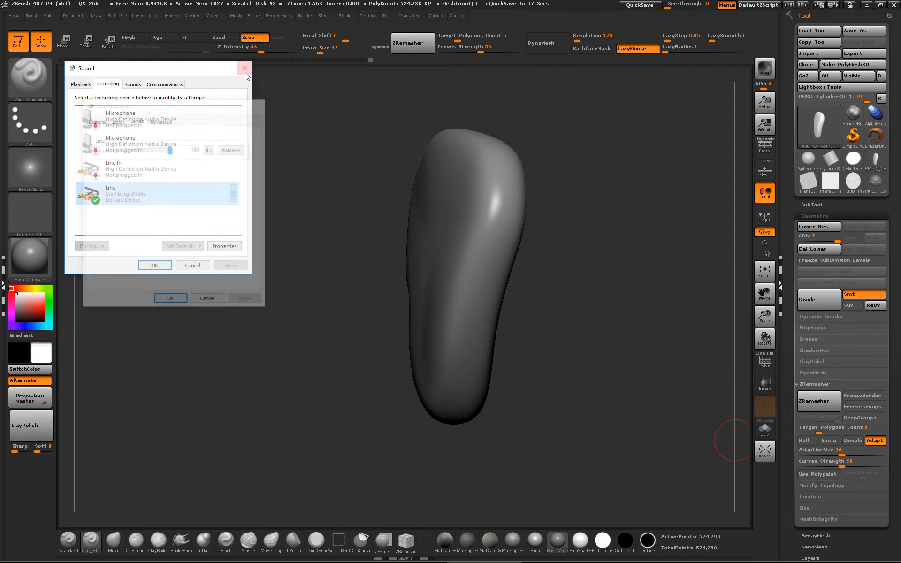
click(244, 68)
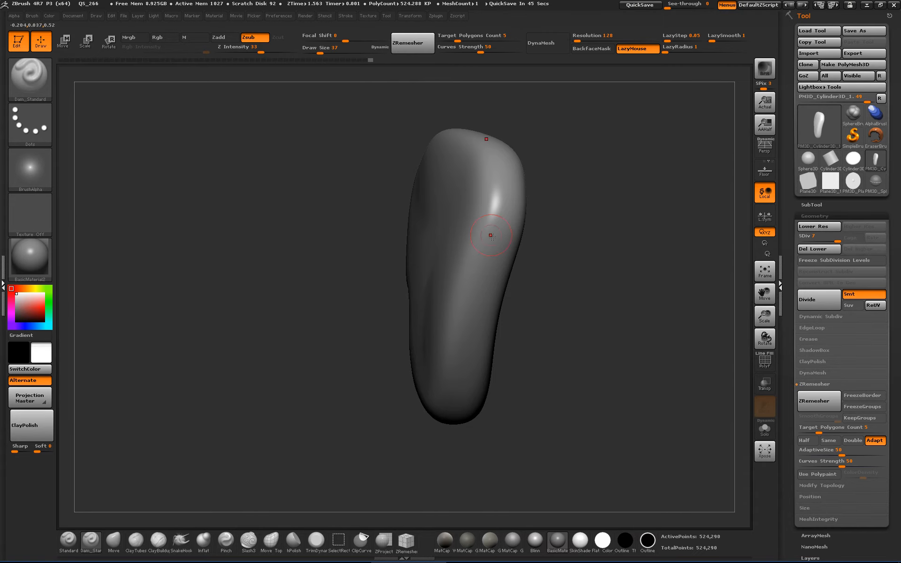
Step: Try Dam_Standard strokes on the mesh's rim and broad face, and undo them
drag(492, 216, 428, 351)
drag(561, 297, 656, 298)
alt+drag(570, 262, 593, 288)
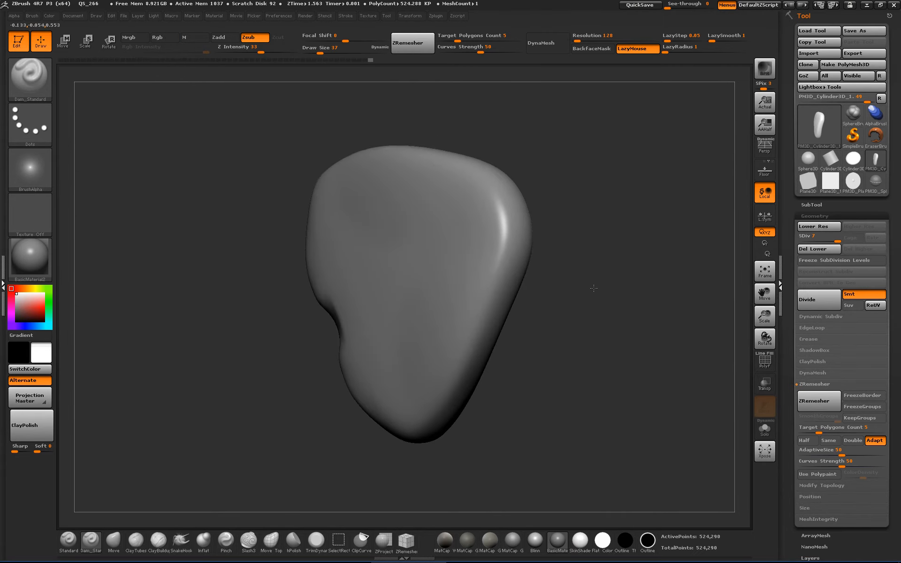
drag(483, 209, 428, 281)
key(ctrl+z)
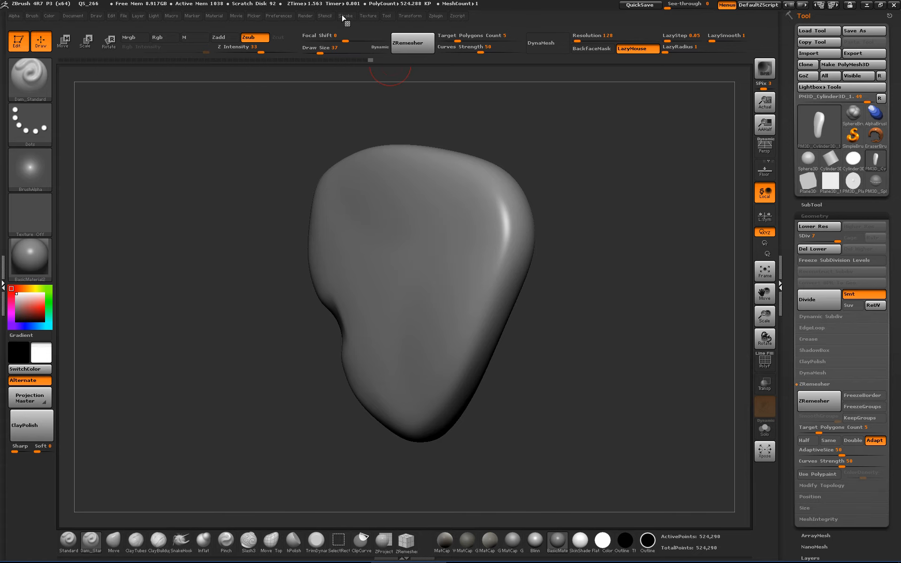
Step: Check the Lazy Mouse settings of the Dam_Standard stroke
click(344, 17)
click(370, 149)
click(372, 135)
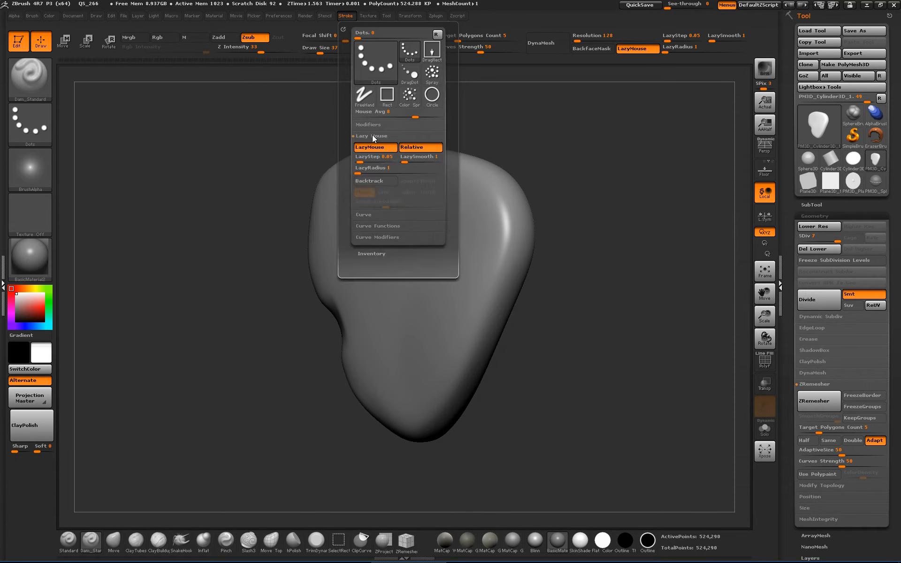
click(373, 135)
click(372, 135)
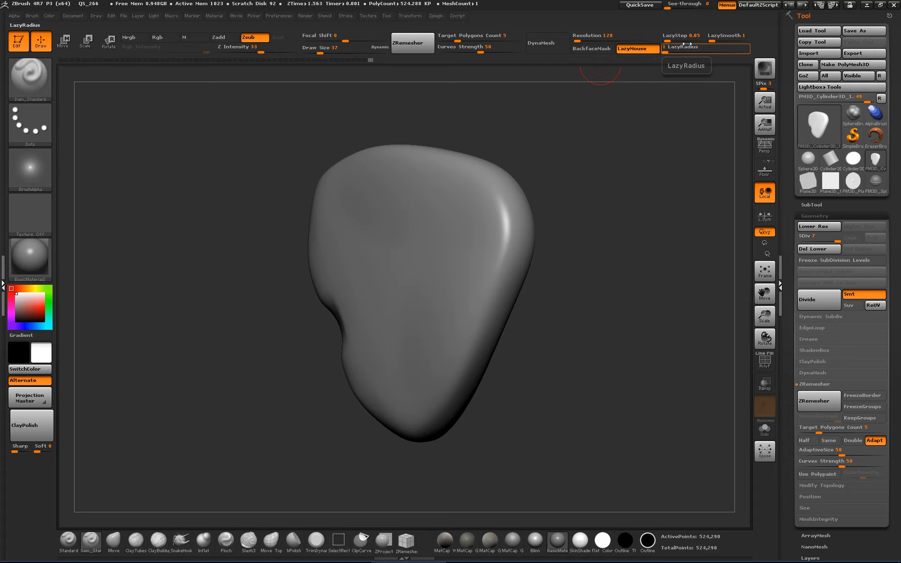
Step: Try Dam_Standard grooves across the mesh's broad face at draw sizes 37 and 90, undoing each attempt
mouse_move(492, 193)
mouse_down()
mouse_move(502, 195)
mouse_move(533, 297)
mouse_up()
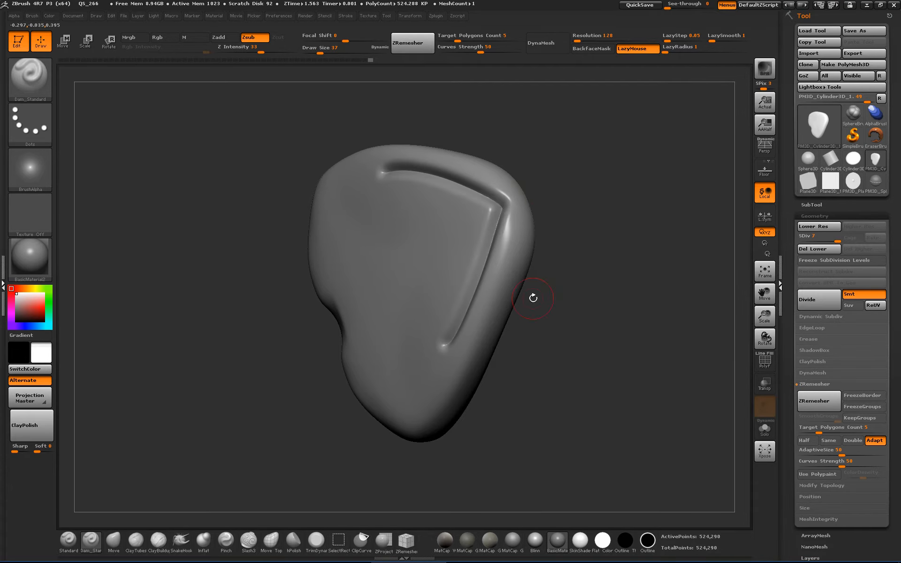
key(ctrl+z)
key(s)
mouse_move(470, 206)
mouse_down()
mouse_move(495, 205)
mouse_move(422, 345)
mouse_up()
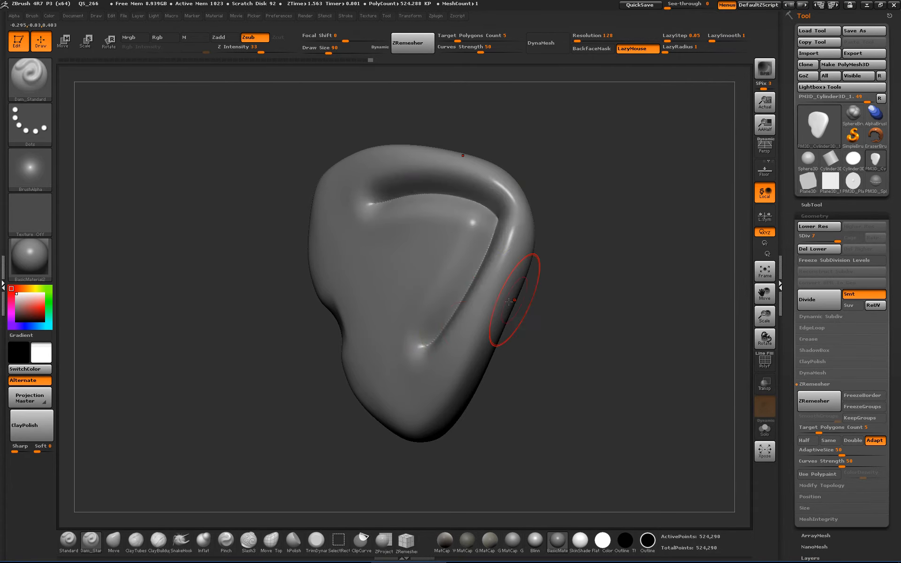
key(ctrl+z)
drag(452, 190, 446, 382)
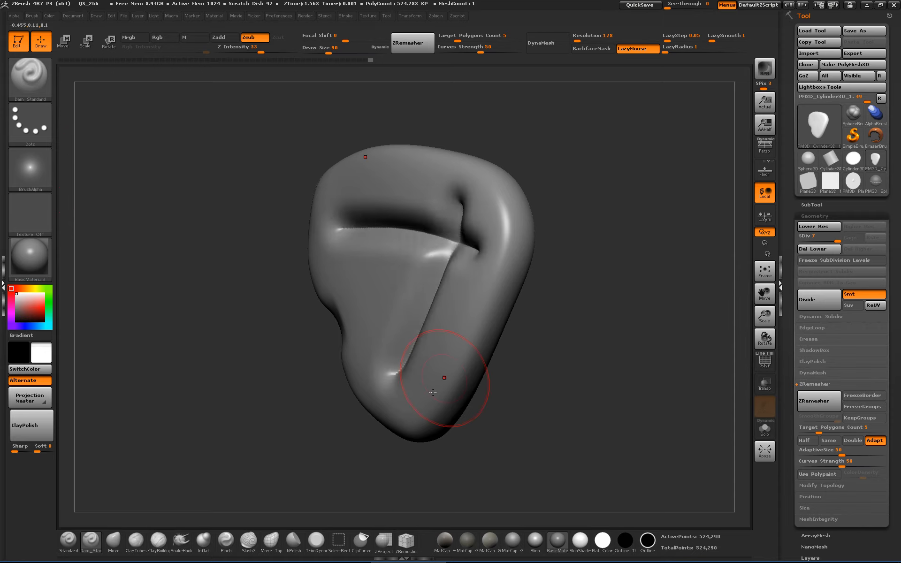
key(ctrl+z)
Step: Set the draw size to 25 and change the Dam_Standard stroke type to FreeHand
key(s)
drag(473, 266, 451, 261)
click(30, 124)
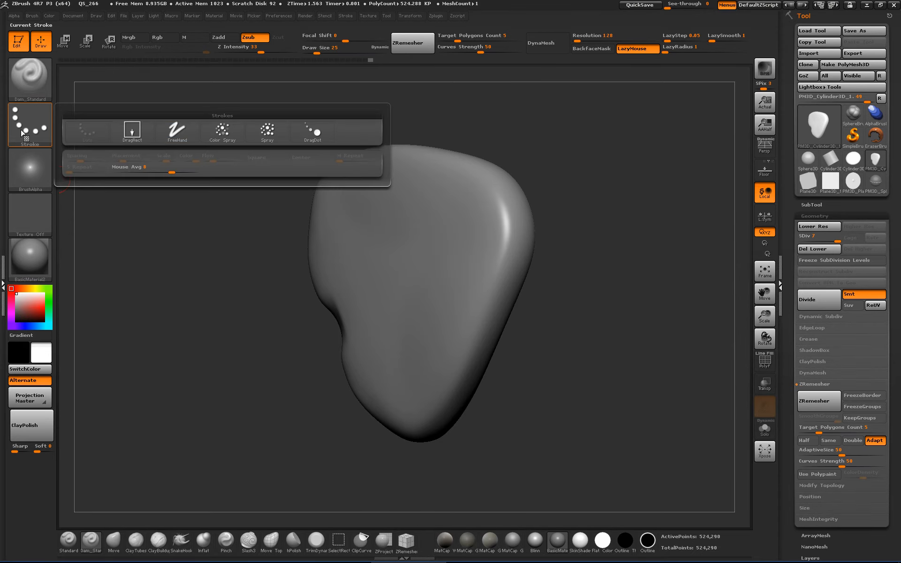
click(162, 136)
Step: Try several FreeHand Dam_Standard strokes across the broad face at different zoom levels, undoing each one
drag(472, 206, 394, 349)
drag(605, 309, 544, 303)
key(ctrl+z)
drag(485, 245, 335, 452)
key(ctrl+z)
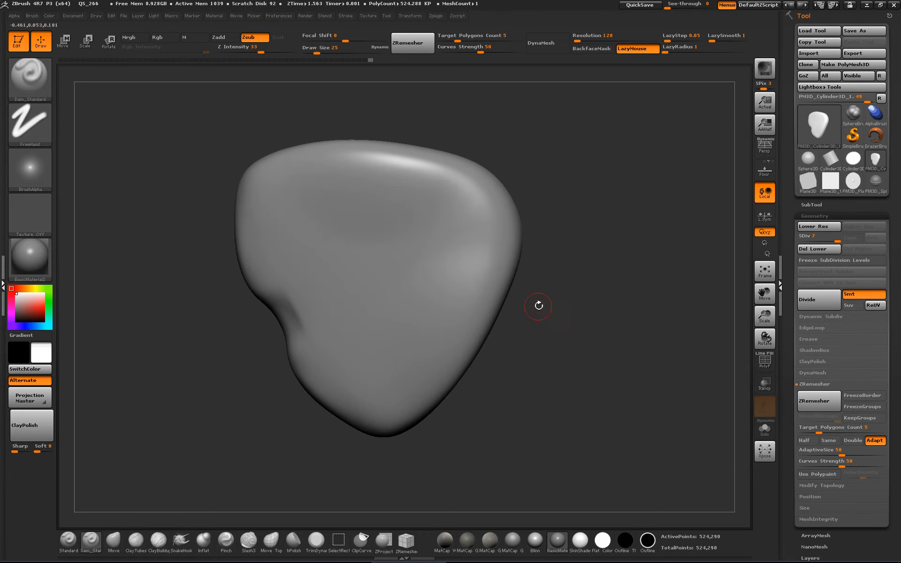
drag(487, 208, 359, 364)
key(ctrl+z)
alt+drag(637, 298, 634, 361)
mouse_move(508, 235)
mouse_down()
mouse_move(424, 328)
mouse_move(317, 417)
mouse_up()
drag(604, 372, 553, 291)
key(ctrl+z)
Step: Select the ClayTubes brush, try long strokes across the broad face, and undo them
click(136, 542)
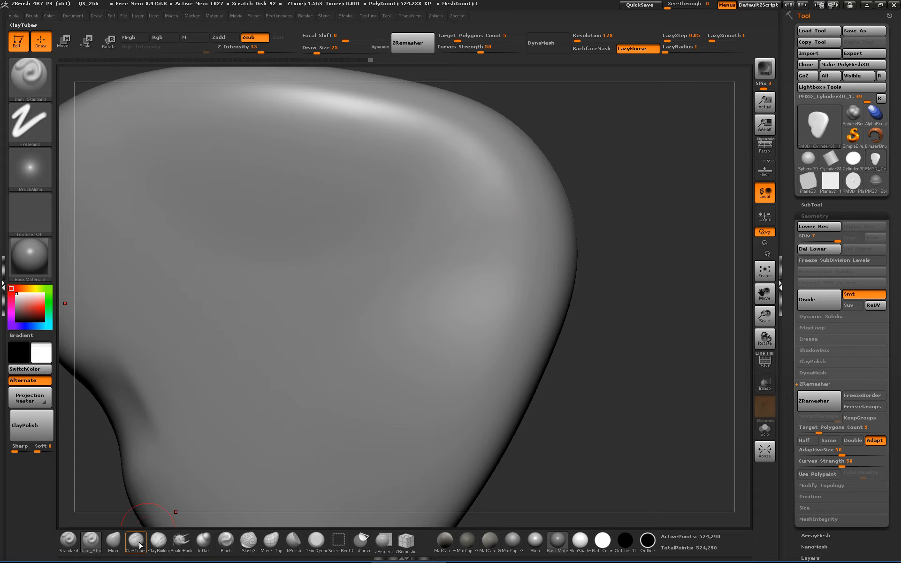
click(143, 550)
drag(460, 257, 209, 554)
mouse_move(604, 396)
alt+mouse_down()
mouse_move(663, 352)
mouse_move(624, 339)
alt+mouse_up()
key(ctrl+z)
mouse_move(548, 195)
mouse_down()
mouse_move(503, 266)
mouse_move(403, 383)
mouse_up()
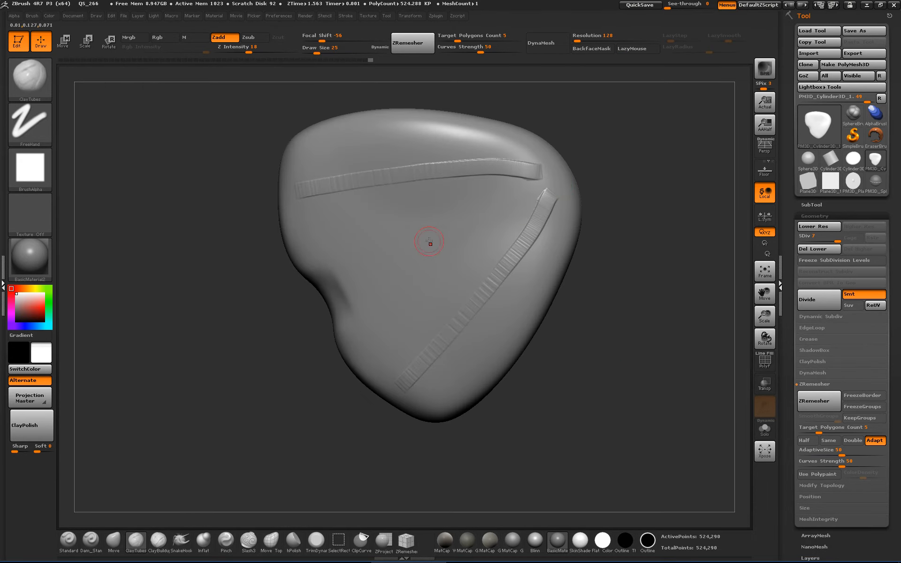
mouse_move(651, 267)
alt+mouse_down()
mouse_move(604, 277)
mouse_move(597, 308)
alt+mouse_up()
key(ctrl+z)
mouse_move(485, 210)
mouse_down()
mouse_move(464, 244)
mouse_move(289, 425)
mouse_up()
mouse_move(437, 299)
mouse_down()
mouse_move(282, 244)
mouse_move(292, 298)
mouse_move(424, 322)
mouse_up()
key(ctrl+z)
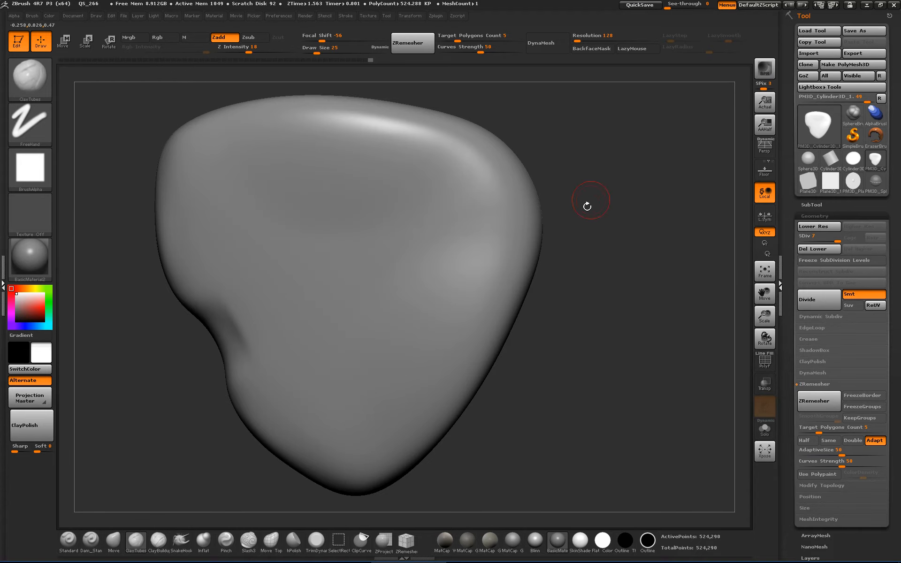
Step: Turn on LazyMouse for ClayTubes, try strokes on the mesh's face, and undo them
click(634, 50)
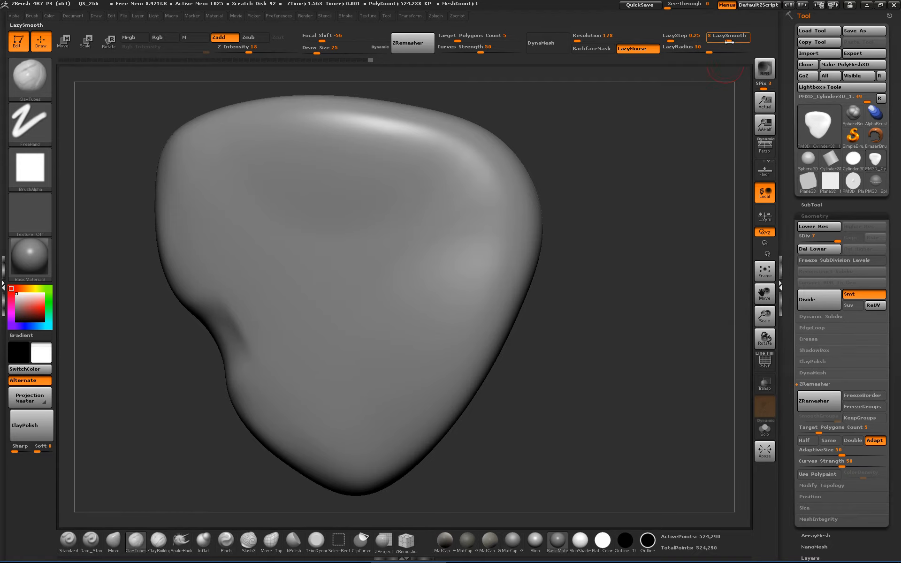
mouse_move(446, 292)
mouse_down()
mouse_move(491, 270)
mouse_move(470, 194)
mouse_move(410, 249)
mouse_move(391, 339)
mouse_up()
mouse_move(253, 266)
mouse_down()
mouse_move(305, 338)
mouse_move(248, 216)
mouse_move(221, 291)
mouse_move(310, 190)
mouse_move(342, 277)
mouse_move(384, 244)
mouse_move(469, 244)
mouse_move(403, 298)
mouse_move(399, 381)
mouse_move(375, 277)
mouse_move(511, 221)
mouse_move(404, 183)
mouse_move(341, 343)
mouse_up()
key(ctrl+z)
key(ctrl+z)
mouse_move(511, 237)
mouse_down()
mouse_move(329, 319)
mouse_move(264, 380)
mouse_up()
key(ctrl+z)
Step: Raise LazySmooth to 16 and LazyRadius to 78, try one long winding ClayTubes stroke, and undo it
mouse_move(728, 41)
mouse_down()
mouse_move(746, 41)
mouse_move(724, 48)
mouse_move(736, 49)
mouse_up()
mouse_move(493, 240)
mouse_down()
mouse_move(474, 172)
mouse_move(419, 150)
mouse_move(381, 177)
mouse_move(392, 250)
mouse_up()
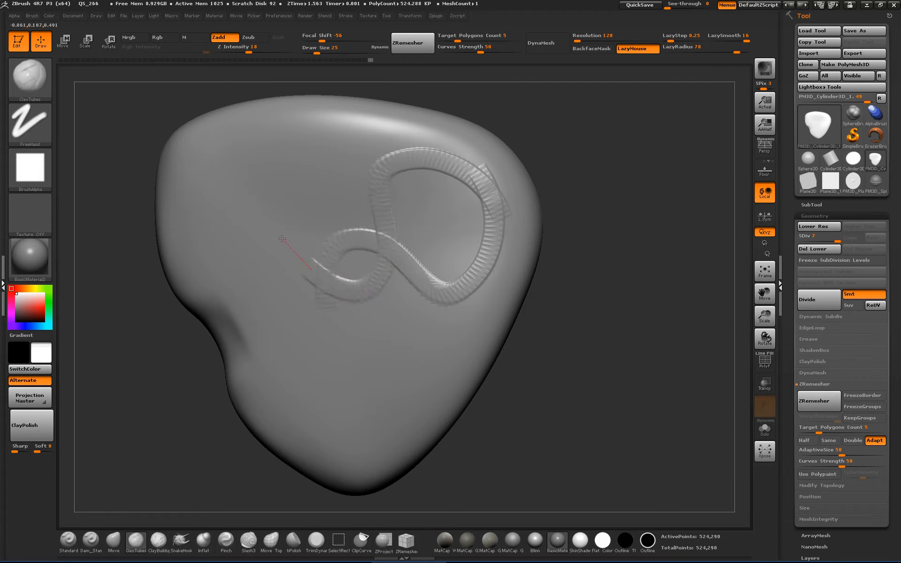
drag(282, 238, 238, 181)
mouse_move(210, 234)
mouse_down()
mouse_move(241, 296)
mouse_move(302, 348)
mouse_up()
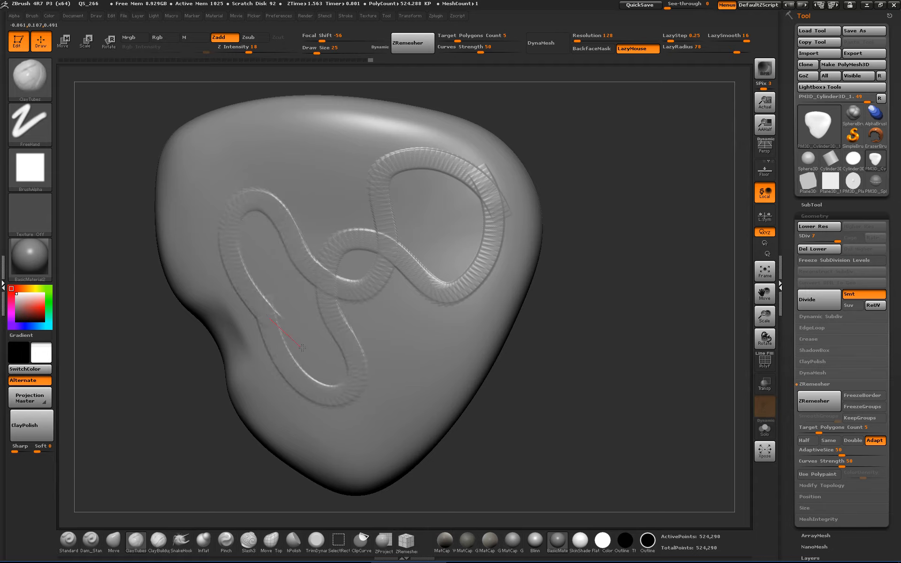
mouse_move(360, 341)
mouse_down()
mouse_move(404, 300)
mouse_move(443, 324)
mouse_move(334, 374)
mouse_up()
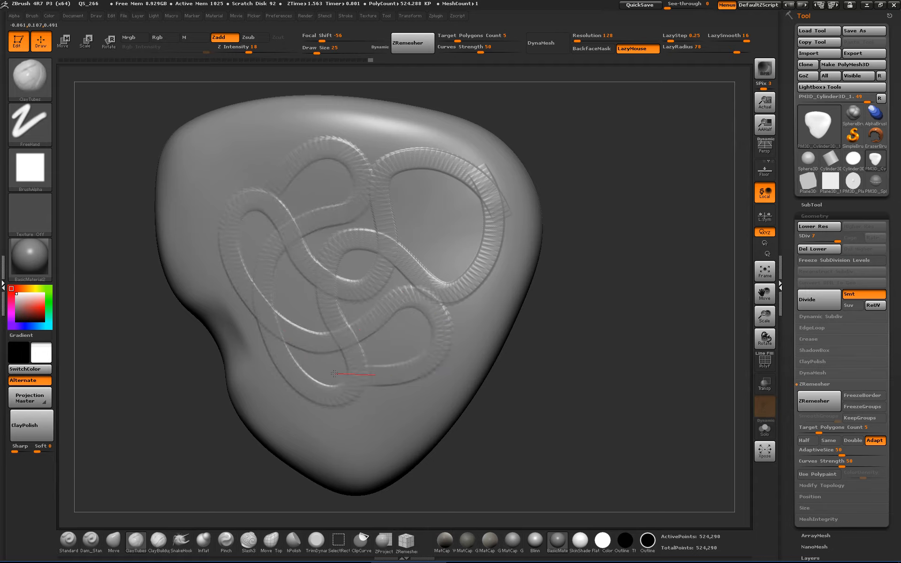
key(ctrl+z)
Step: Set LazyRadius to 1 and LazySmooth to 0, test ClayTubes strokes across the face, and undo them
drag(697, 50, 660, 51)
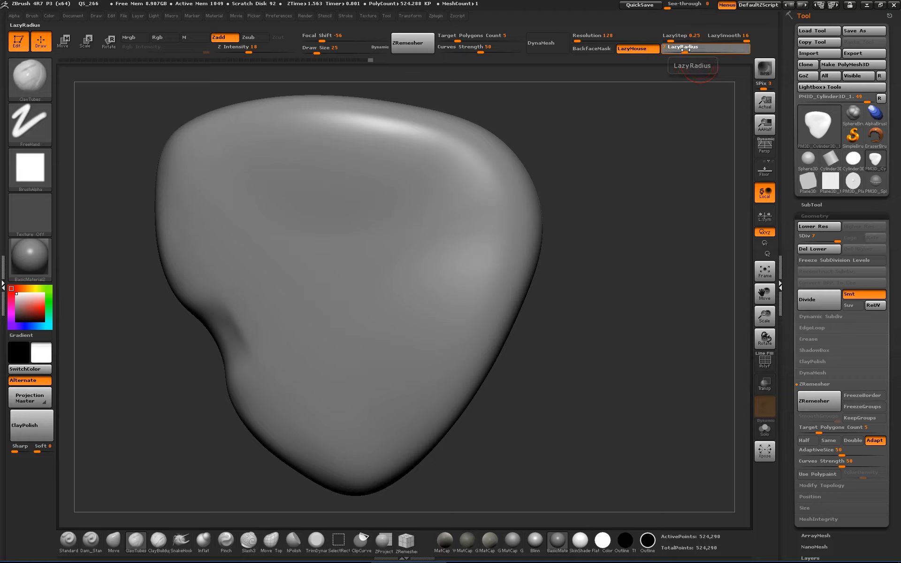
drag(720, 39, 701, 40)
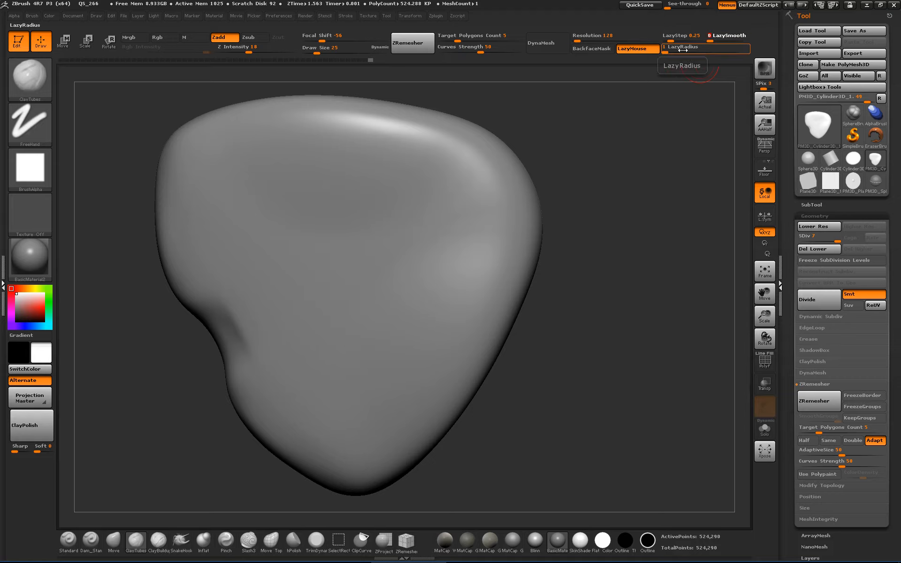
drag(482, 202, 316, 340)
key(ctrl+z)
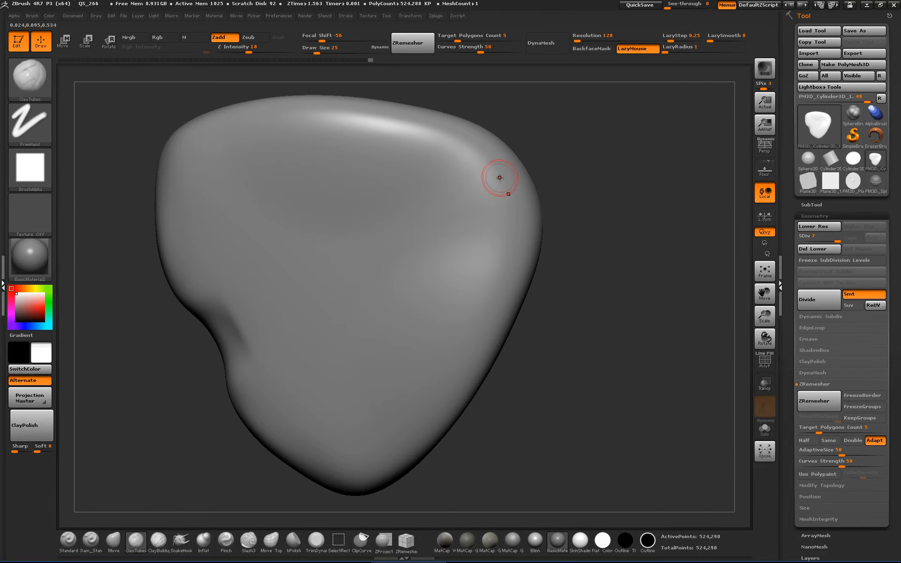
drag(491, 179, 324, 370)
key(ctrl+z)
drag(498, 213, 364, 359)
key(ctrl+z)
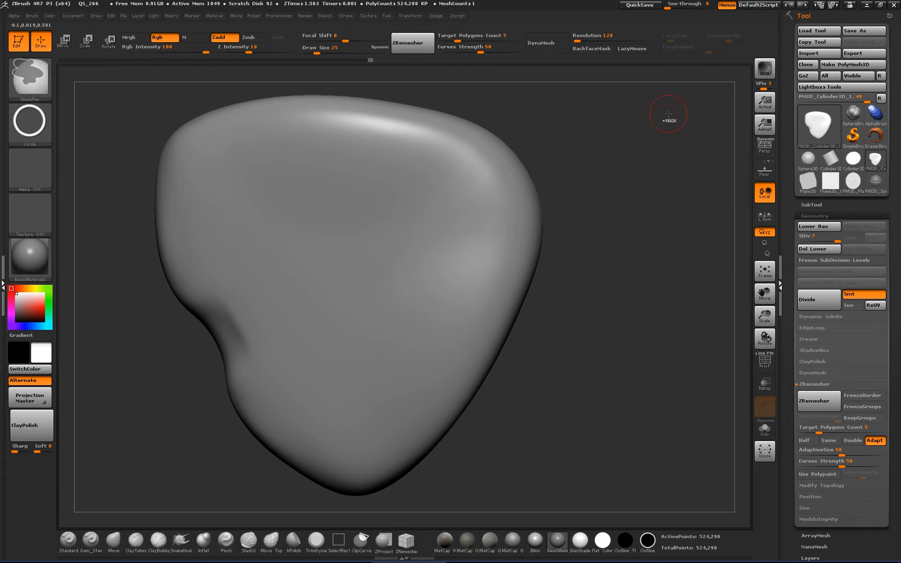
Step: Lower ClayTubes' LazyStep, test fanned strokes across the mesh's broad face, and undo them
drag(672, 39, 671, 39)
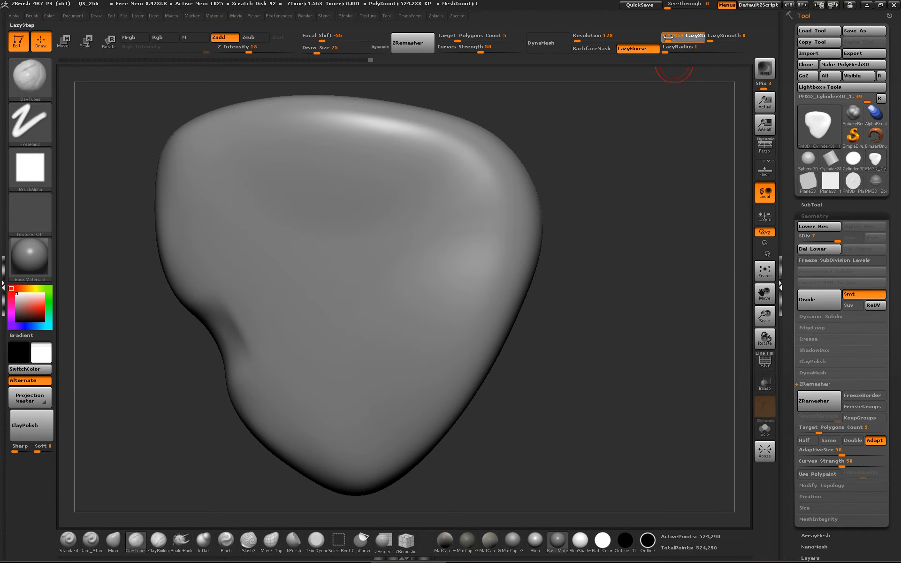
drag(466, 195, 294, 379)
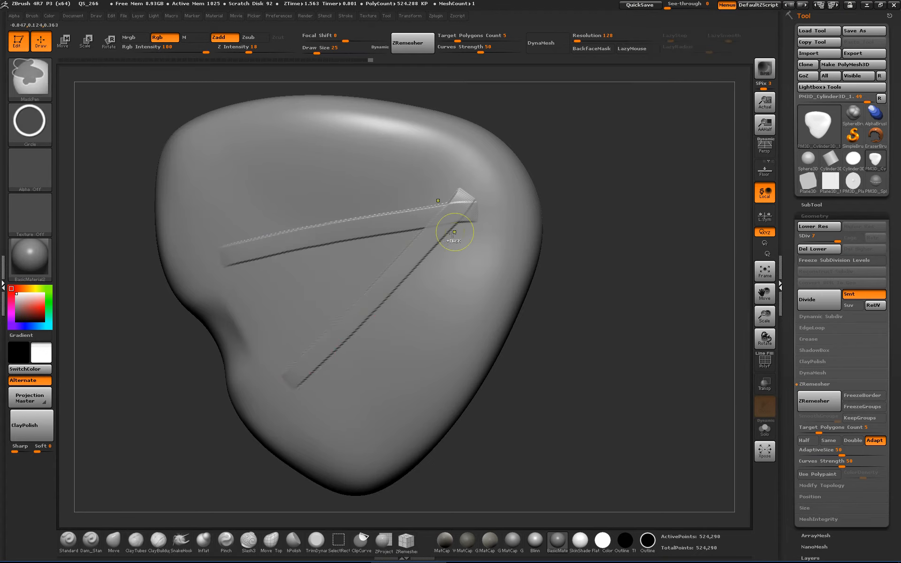
key(ctrl+z)
mouse_move(475, 217)
mouse_down()
mouse_move(355, 383)
mouse_move(283, 308)
mouse_move(225, 339)
mouse_move(295, 367)
mouse_up()
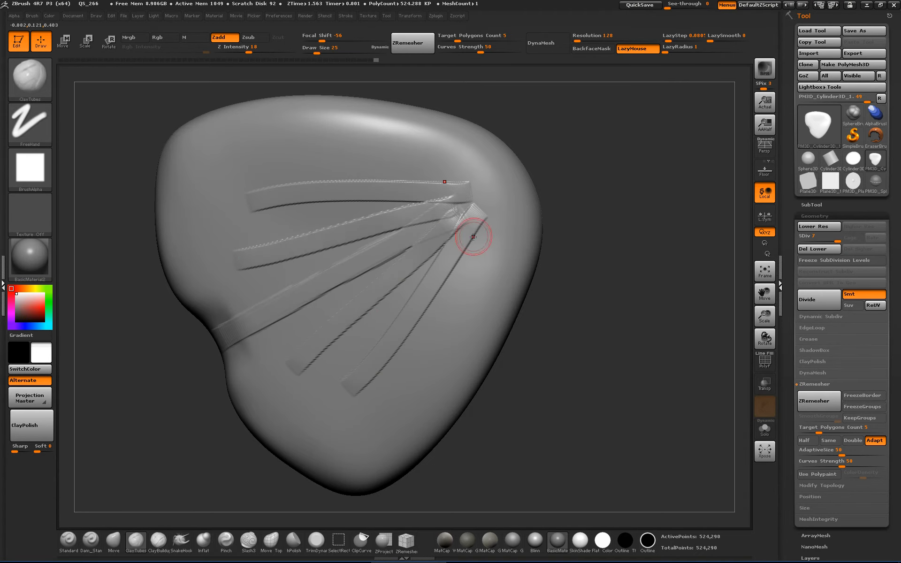
key(ctrl+z)
key(ctrl+z)
key(ctrl+z)
drag(500, 215, 337, 367)
drag(431, 218, 248, 325)
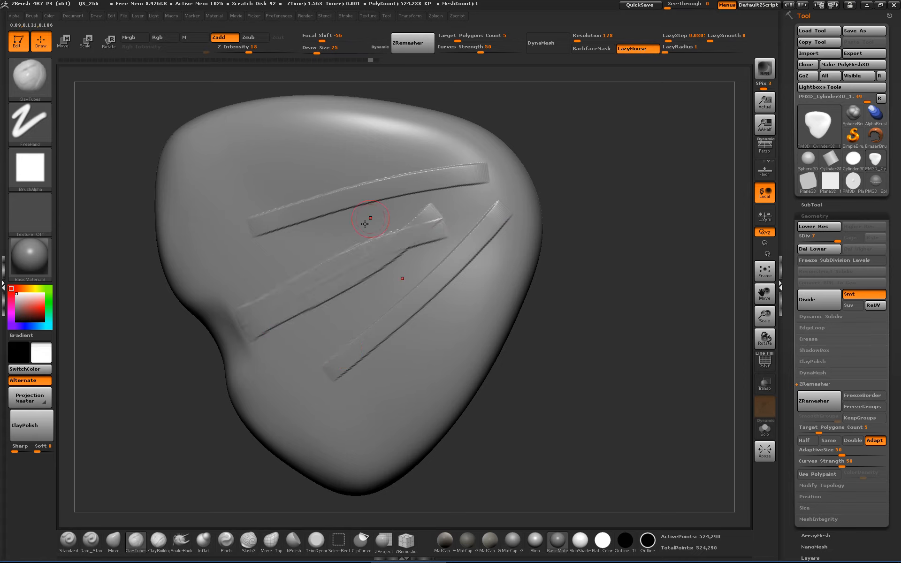
key(ctrl+z)
key(ctrl+z)
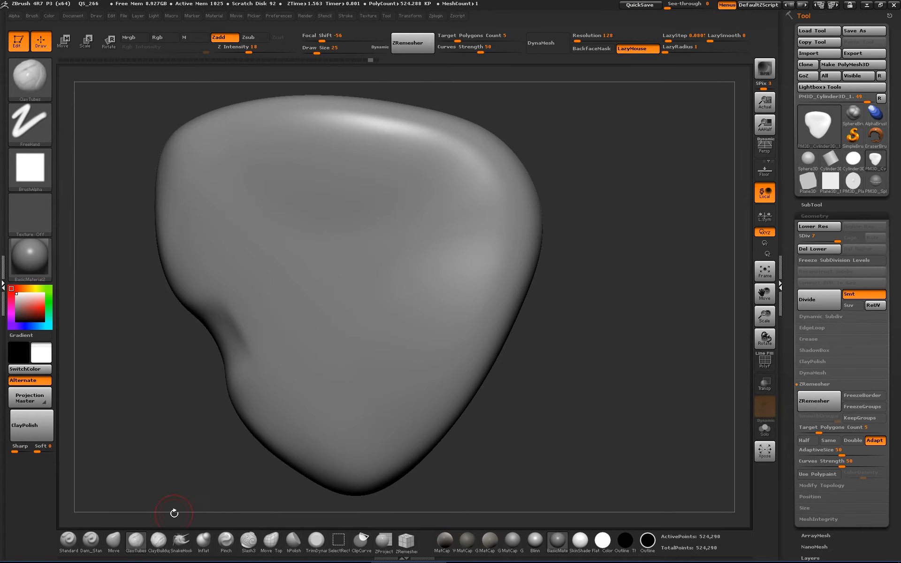
Step: Select the Dam_Standard brush and set LazyRadius to 21, LazySmooth to 11 and Draw Size to 39
click(93, 539)
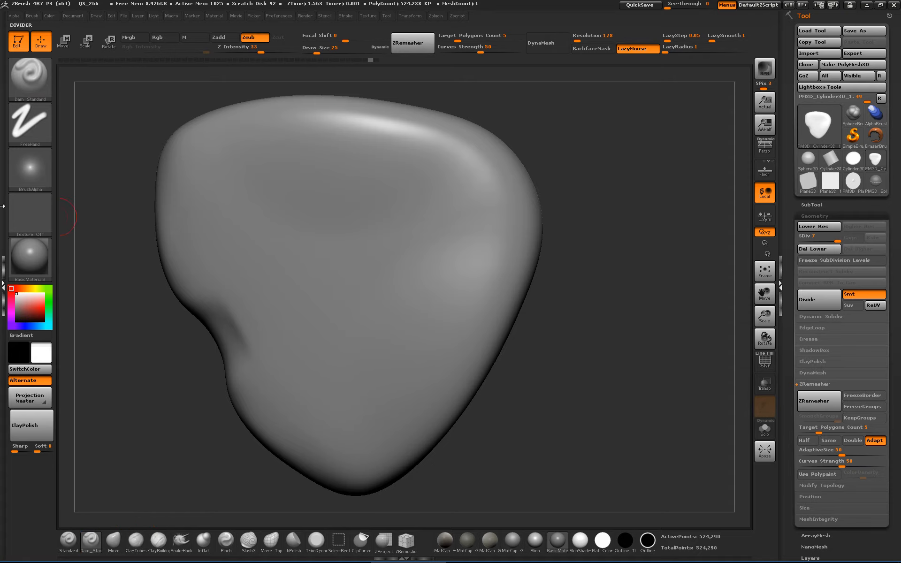
mouse_move(565, 341)
mouse_down()
mouse_move(587, 343)
mouse_move(573, 283)
mouse_up()
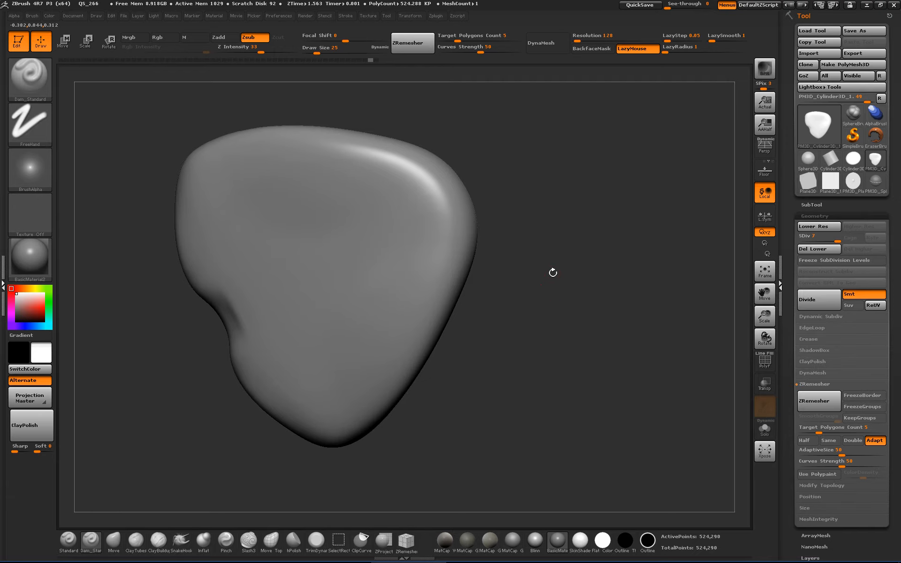
mouse_move(552, 273)
mouse_down()
mouse_move(533, 290)
mouse_move(528, 197)
mouse_up()
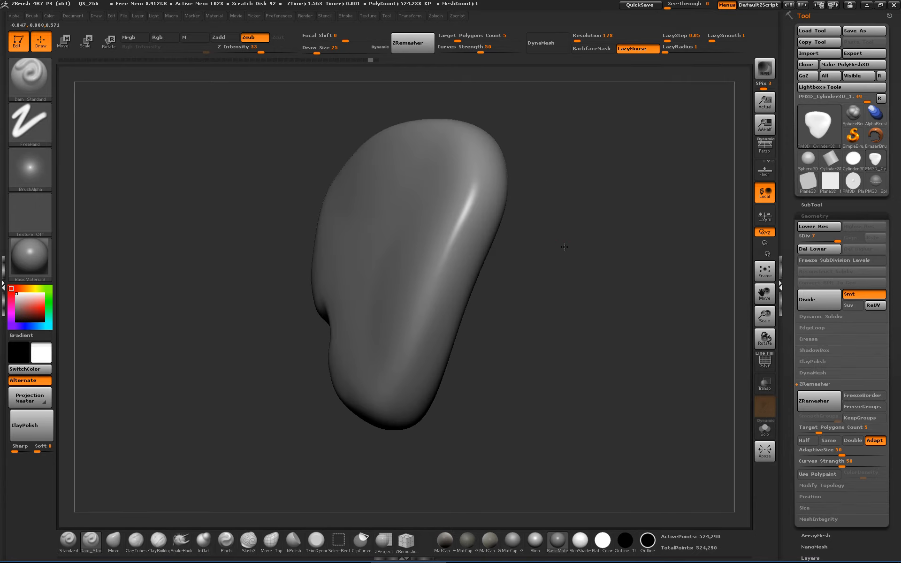
mouse_move(564, 246)
mouse_down()
mouse_move(537, 261)
mouse_move(537, 276)
mouse_up()
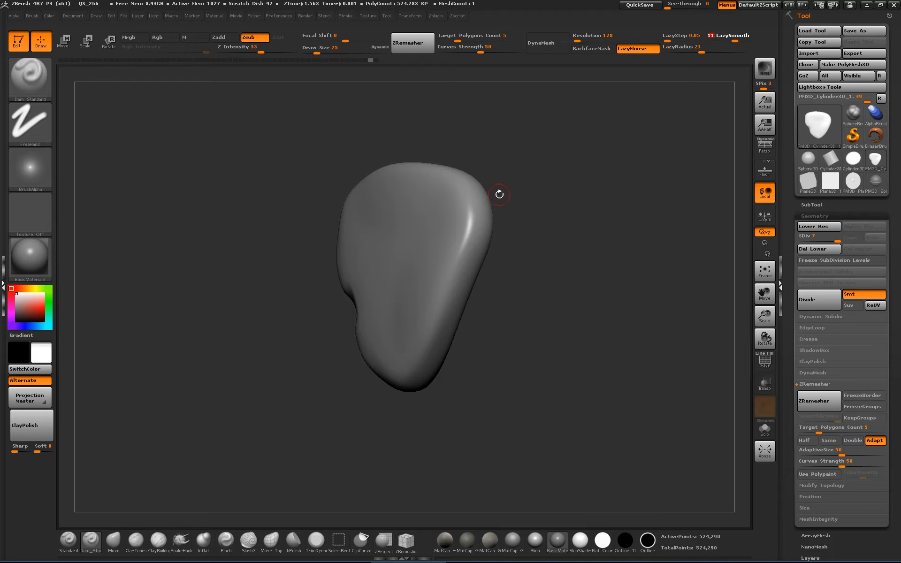
key(s)
Step: Carve grooves along the outer rim of the mesh with Dam_Standard, undoing one stroke near its narrow end
mouse_move(498, 196)
mouse_down()
mouse_move(475, 225)
mouse_move(409, 367)
mouse_up()
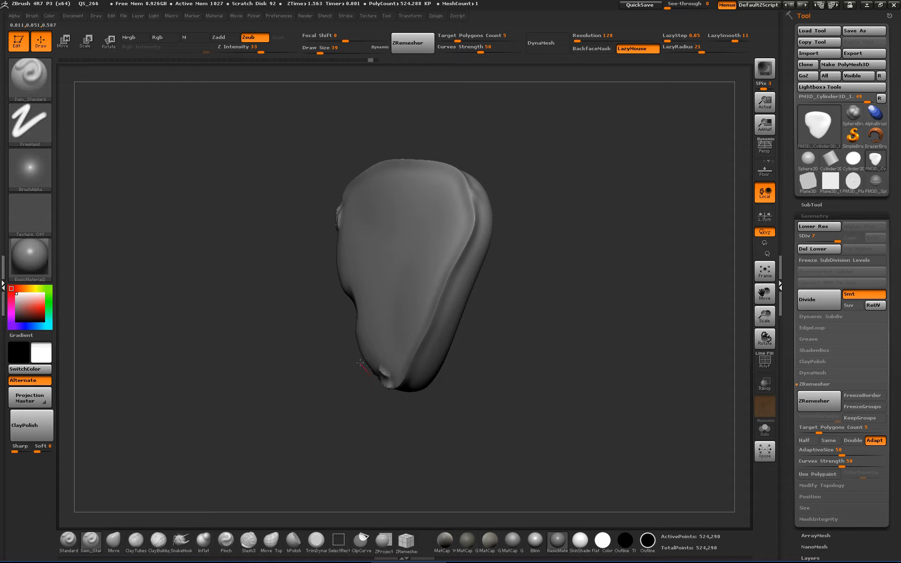
drag(385, 383, 438, 373)
key(ctrl+z)
mouse_move(499, 382)
mouse_down()
mouse_move(485, 380)
mouse_move(564, 331)
mouse_move(541, 328)
mouse_move(573, 338)
mouse_move(589, 311)
mouse_move(567, 303)
mouse_move(509, 219)
mouse_move(509, 249)
mouse_move(436, 382)
mouse_up()
drag(374, 402, 417, 378)
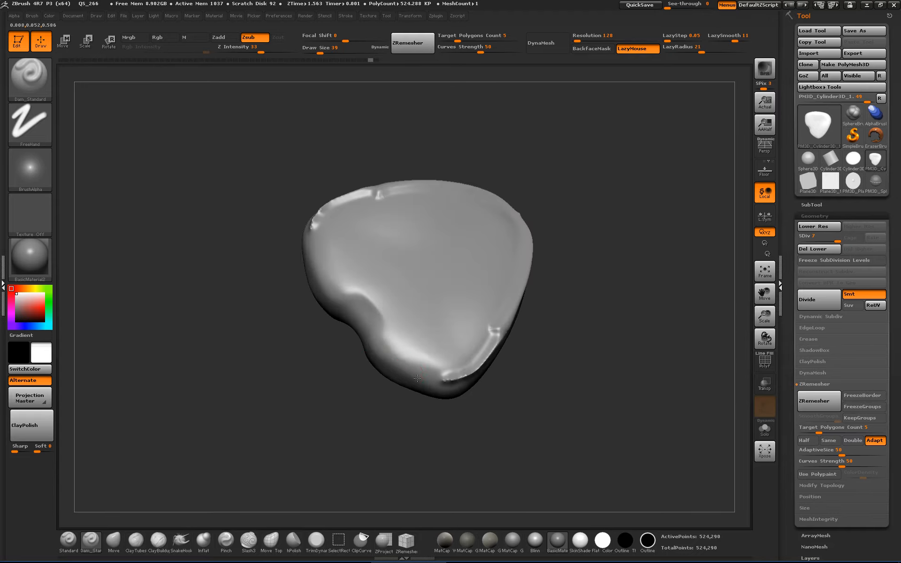
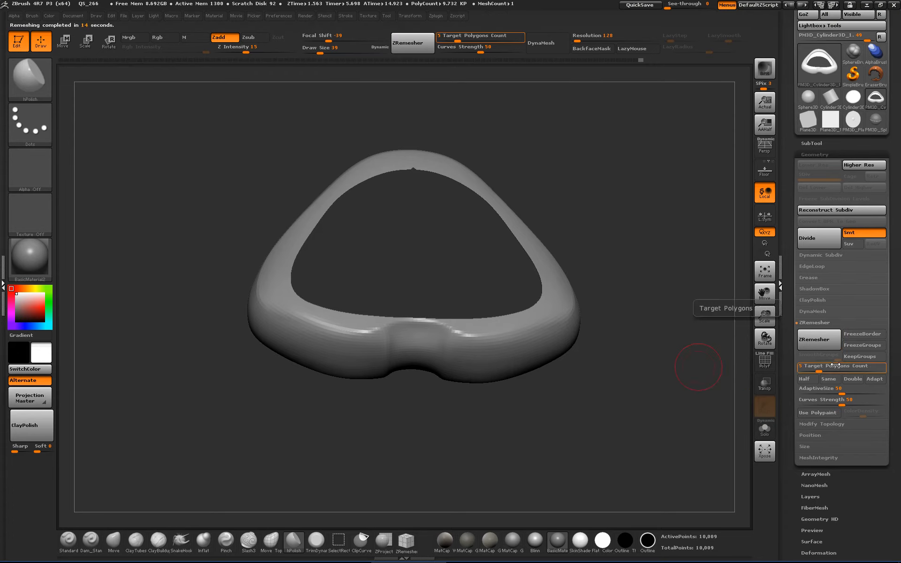
Step: Show the ring mesh's polyframe and ZRemesh it with the Half option
key(shift+f)
drag(665, 338, 669, 316)
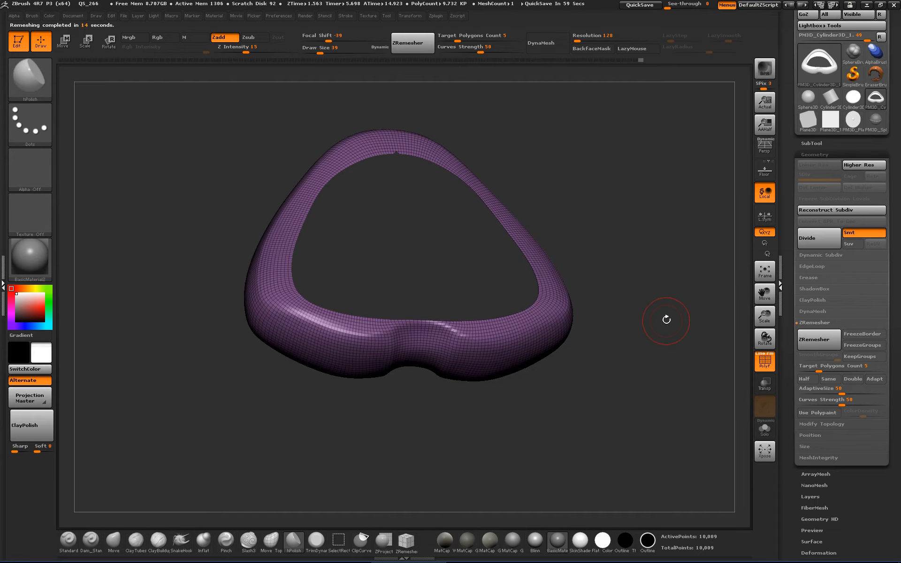
drag(647, 377, 651, 397)
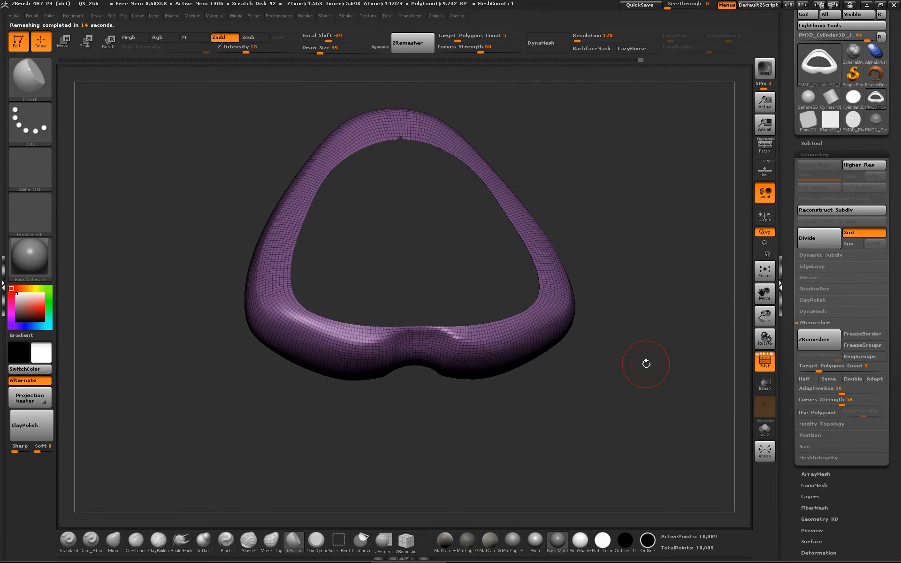
drag(646, 364, 635, 383)
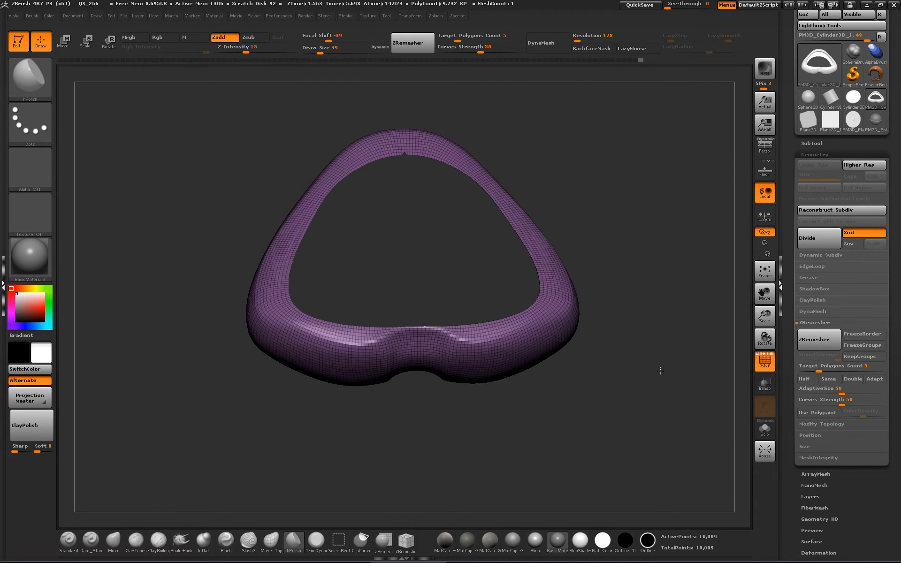
click(804, 379)
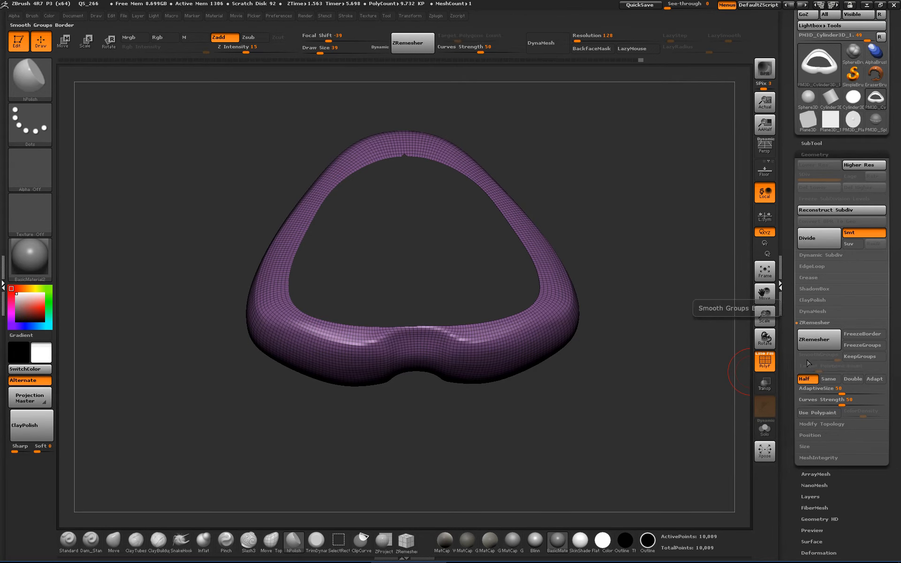
click(814, 339)
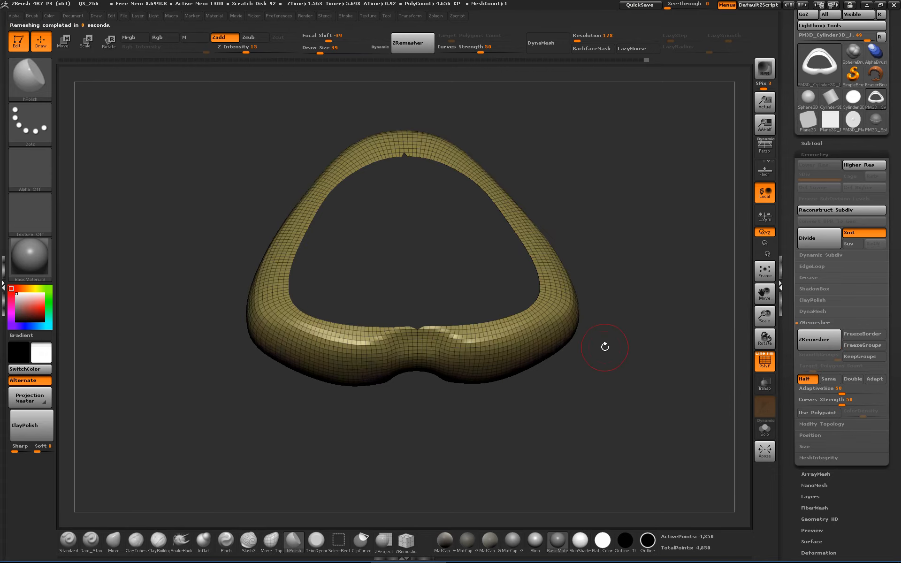
Step: Set ZModeler's point action to Stitch with a very small draw size for the notch in the ring's inner edge
drag(625, 364, 481, 379)
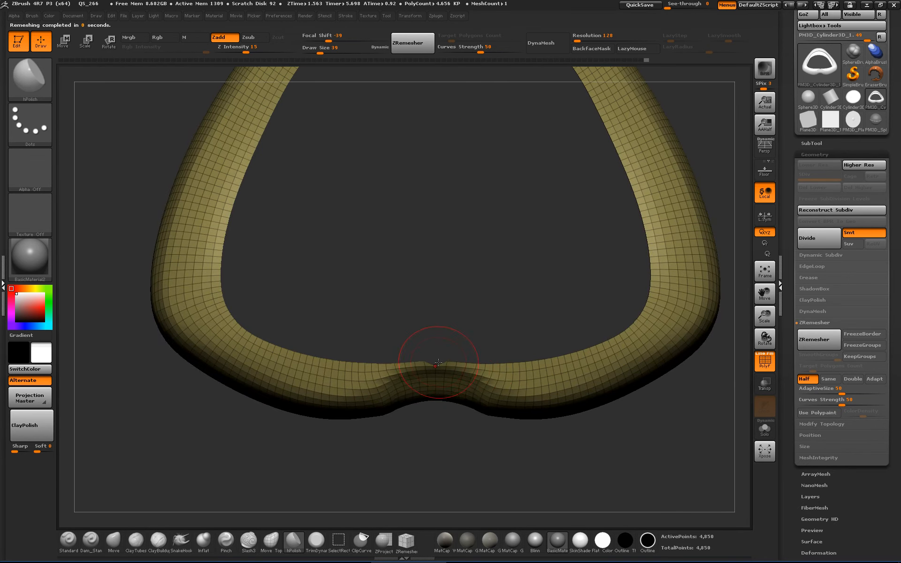
key(b)
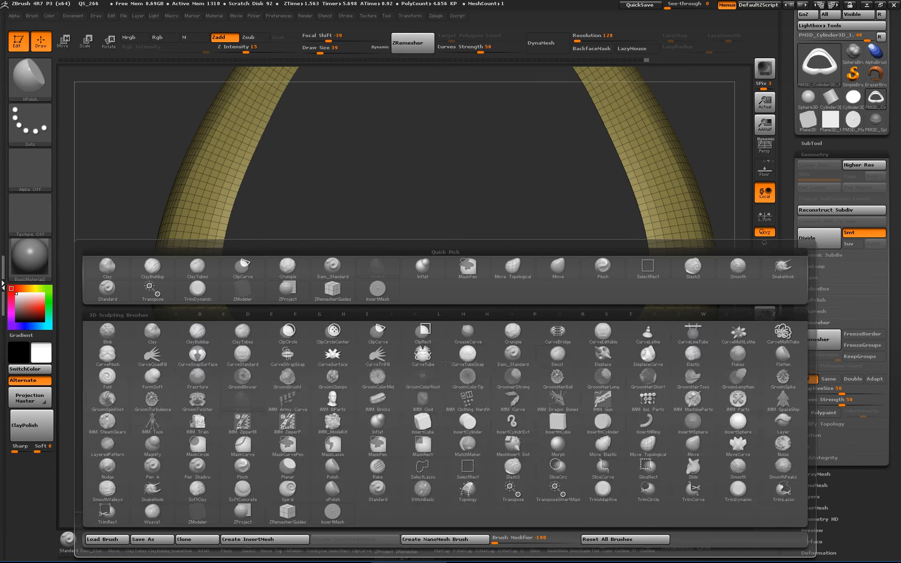
key(z)
key(m)
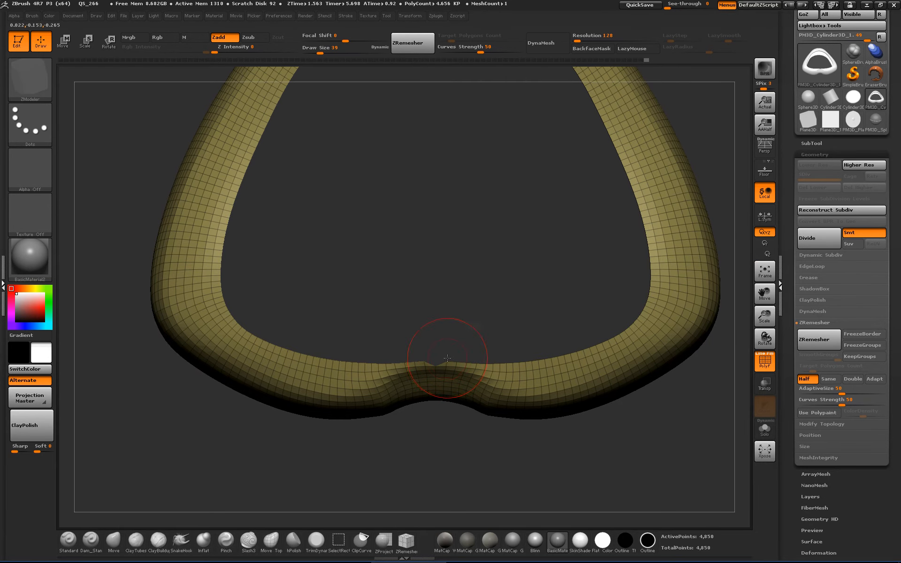
key(space)
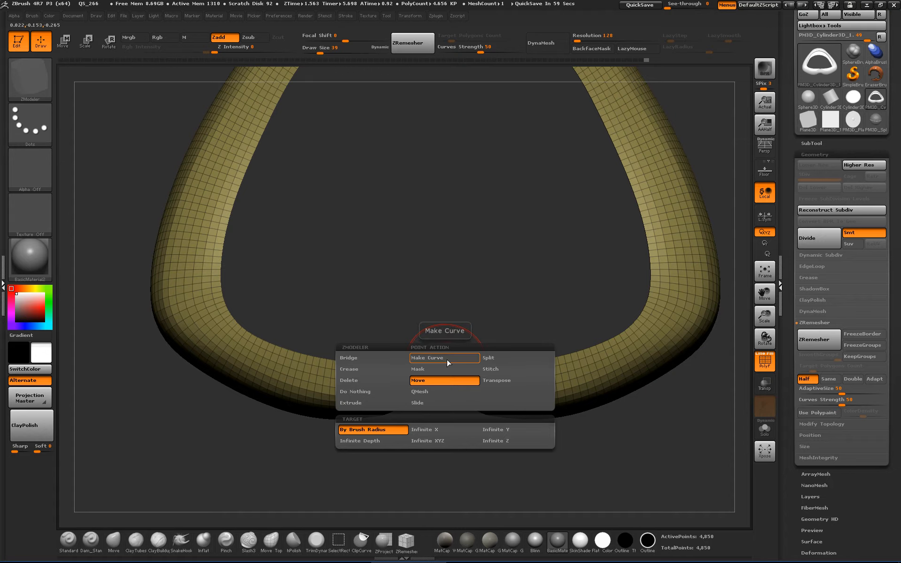
click(493, 369)
scroll(461, 346, up, 5)
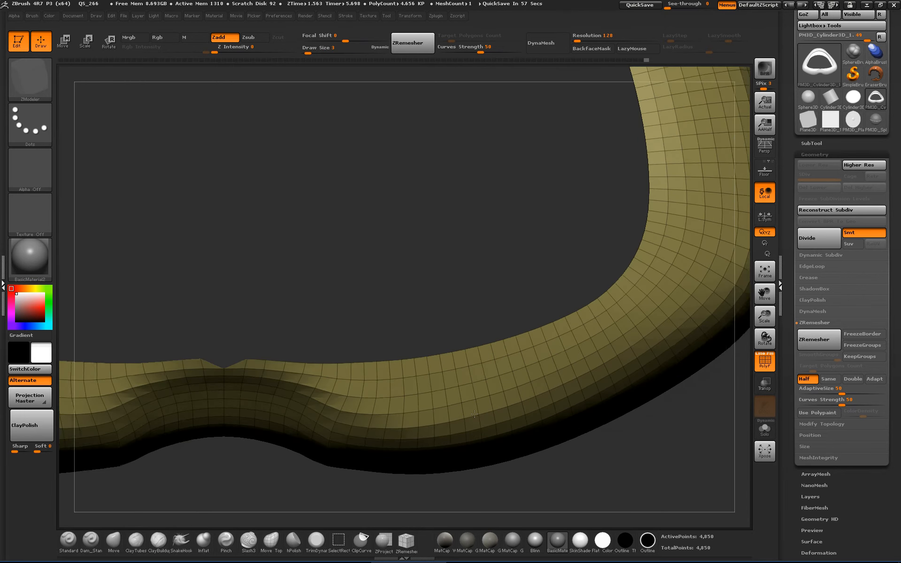
drag(470, 335, 414, 355)
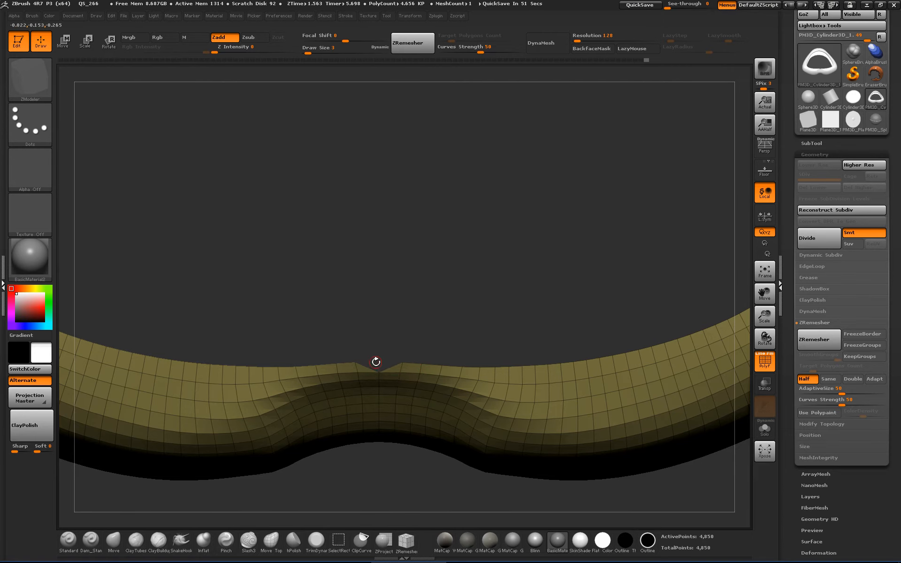
Step: Create a new InsertMesh brush from the remeshed ring as seen edge-on
alt+drag(513, 307, 580, 344)
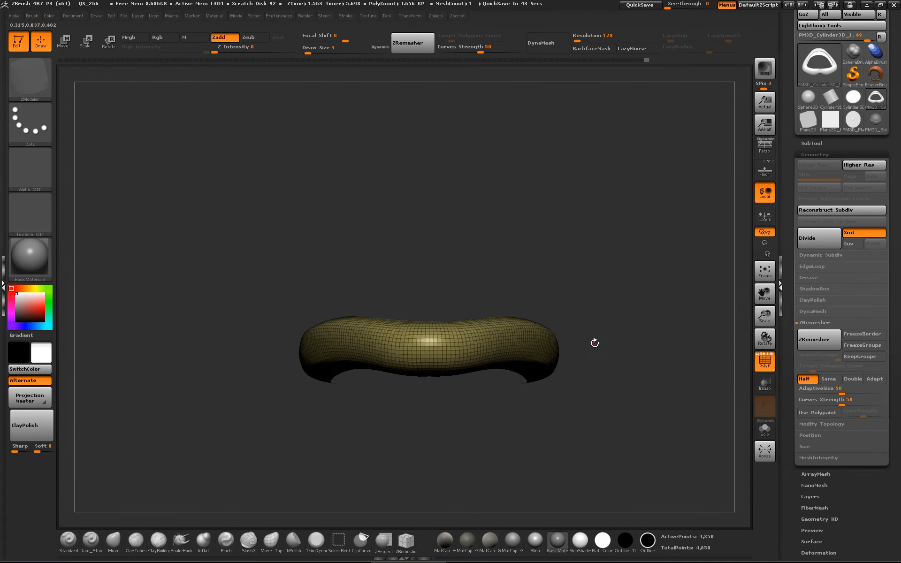
drag(594, 344, 560, 261)
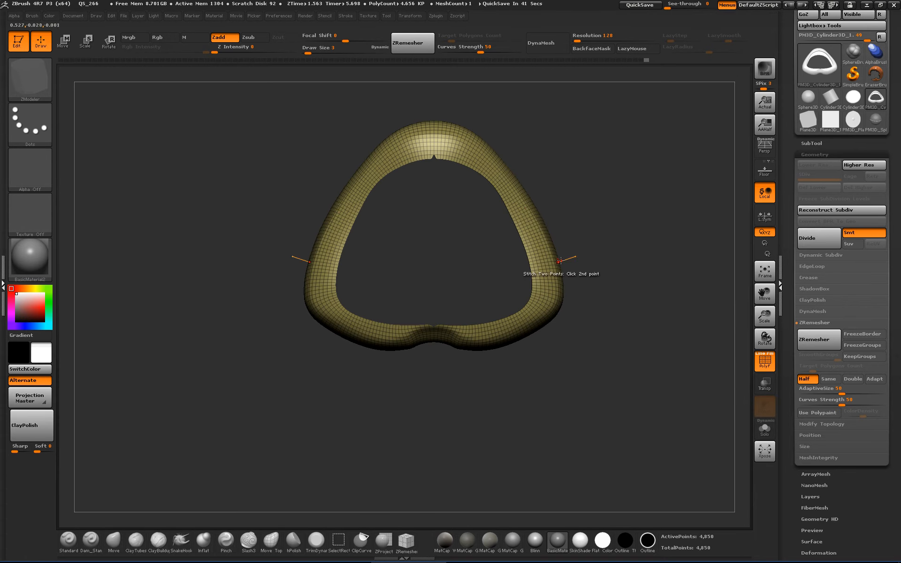
drag(632, 255, 618, 364)
drag(600, 319, 544, 281)
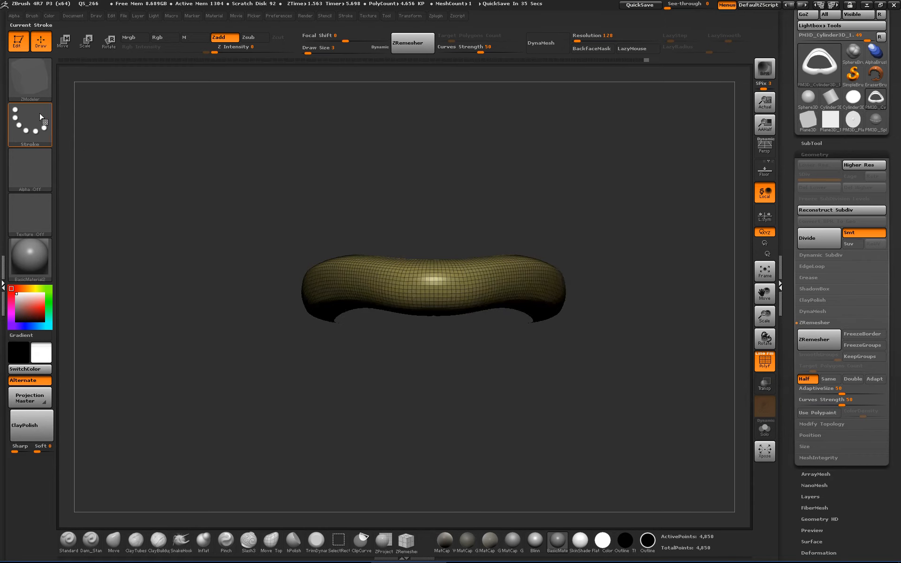
click(30, 77)
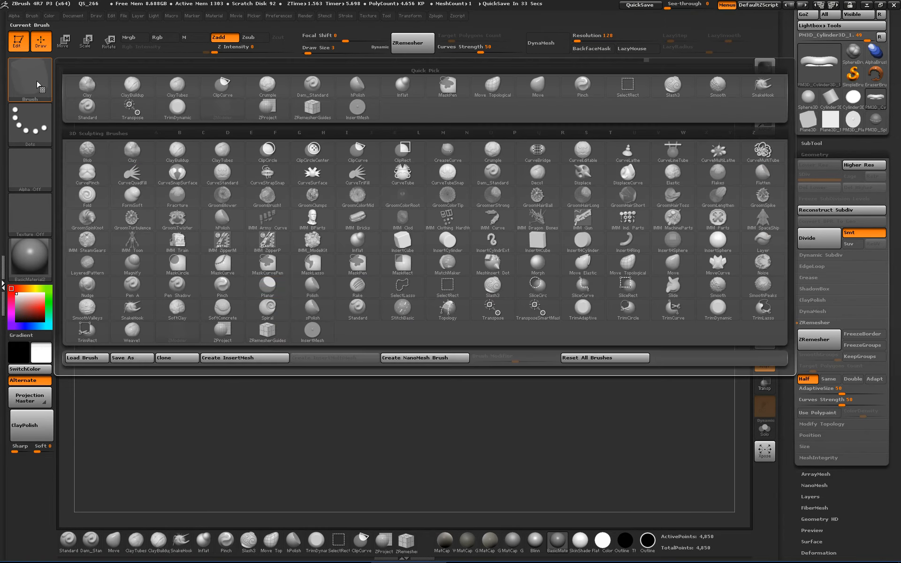
click(243, 359)
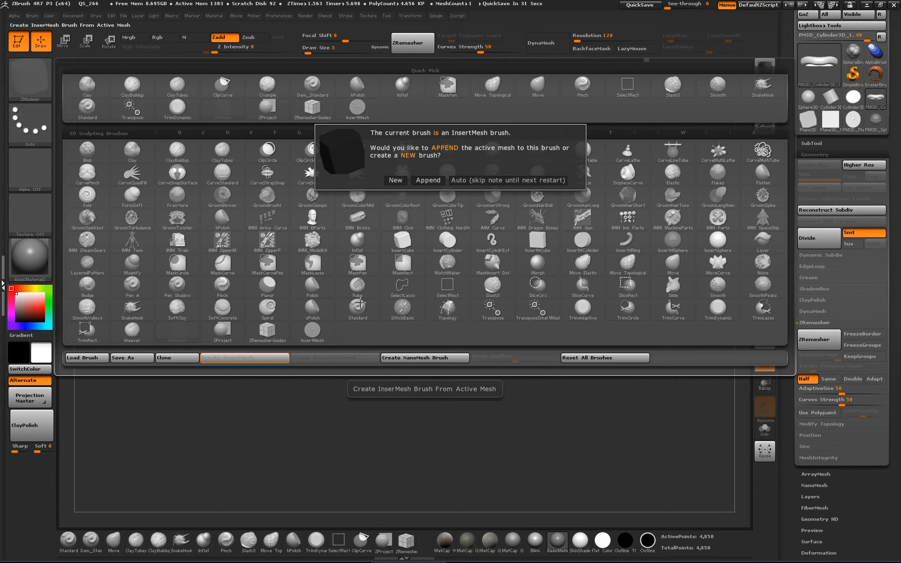
click(394, 181)
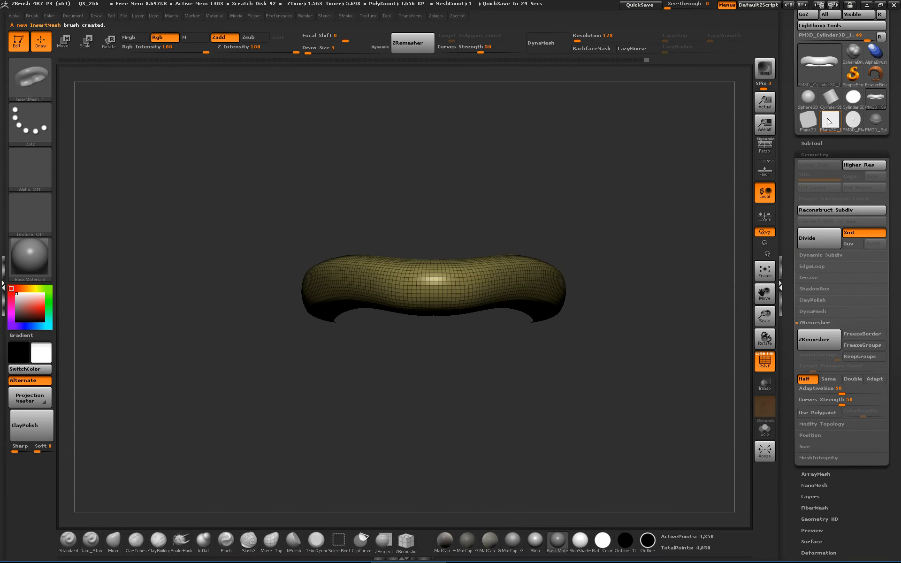
Step: Switch to the Plane3D tool with Draw Size 517 and convert the plane to a PolyMesh3D
click(809, 121)
mouse_move(732, 262)
alt+mouse_down()
mouse_move(683, 209)
mouse_move(626, 234)
mouse_move(647, 235)
mouse_move(656, 249)
mouse_move(595, 285)
mouse_move(617, 286)
mouse_move(591, 307)
alt+mouse_up()
key(s)
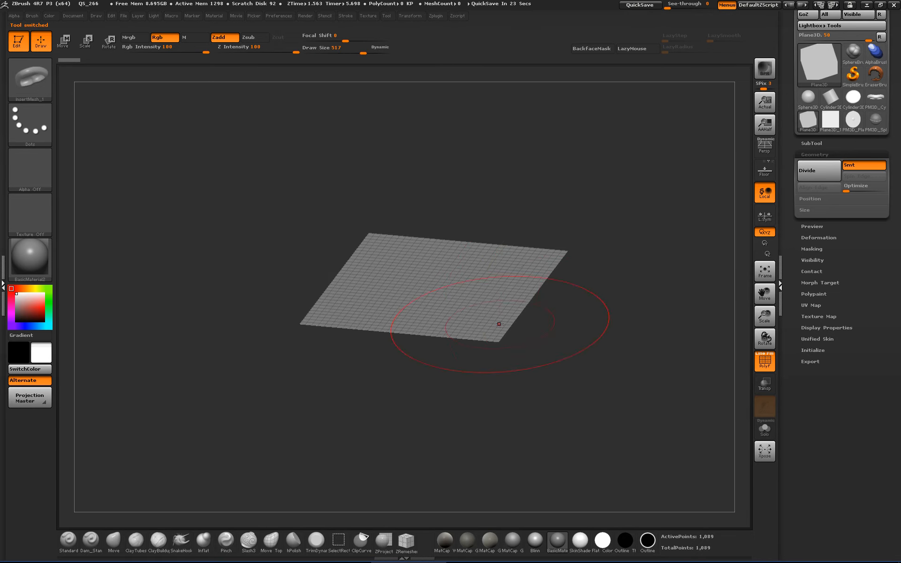
drag(787, 74, 787, 134)
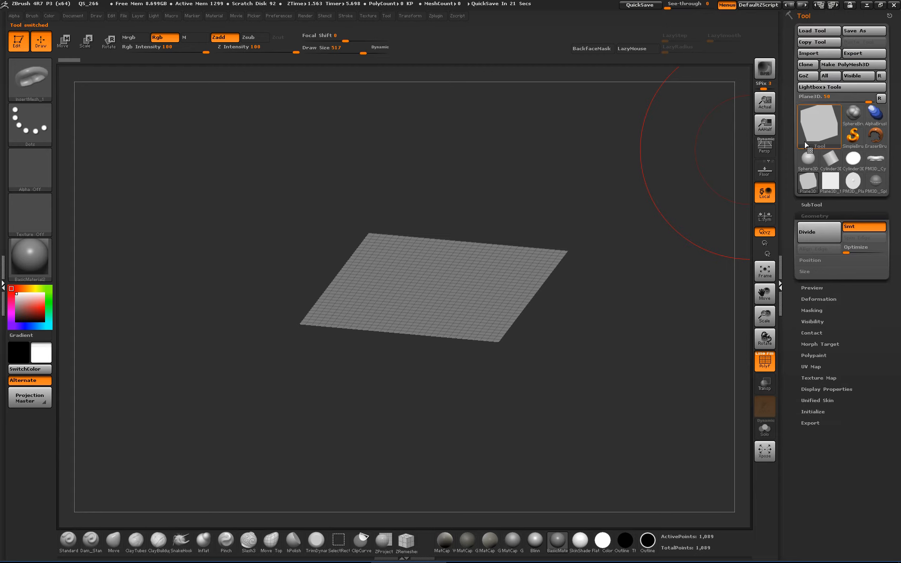
click(848, 67)
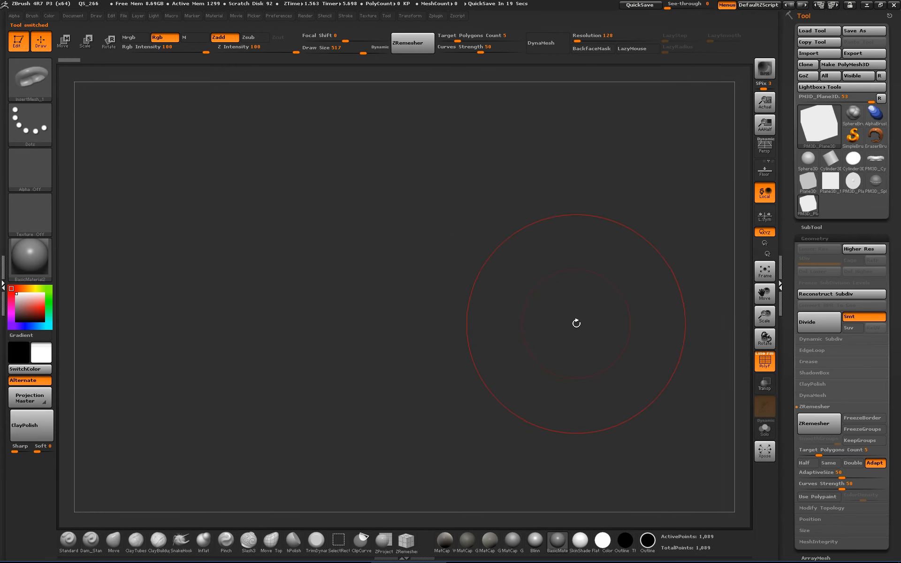
Step: Briefly show the floor grid, try inserting the ring on the plane with a larger draw size, and undo it
drag(616, 196, 547, 316)
click(769, 176)
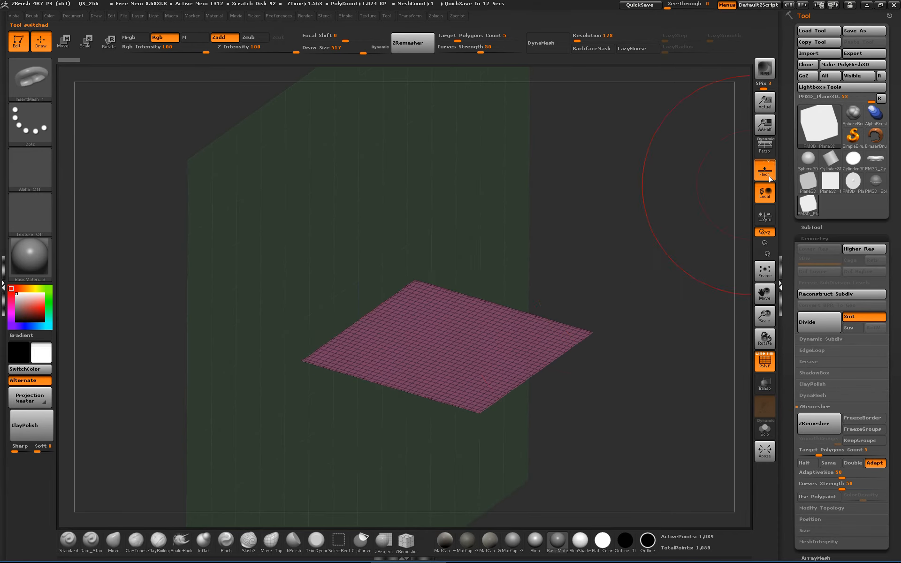
click(770, 176)
key(s)
mouse_move(463, 351)
mouse_down()
mouse_move(477, 351)
mouse_move(494, 317)
mouse_up()
key(ctrl+z)
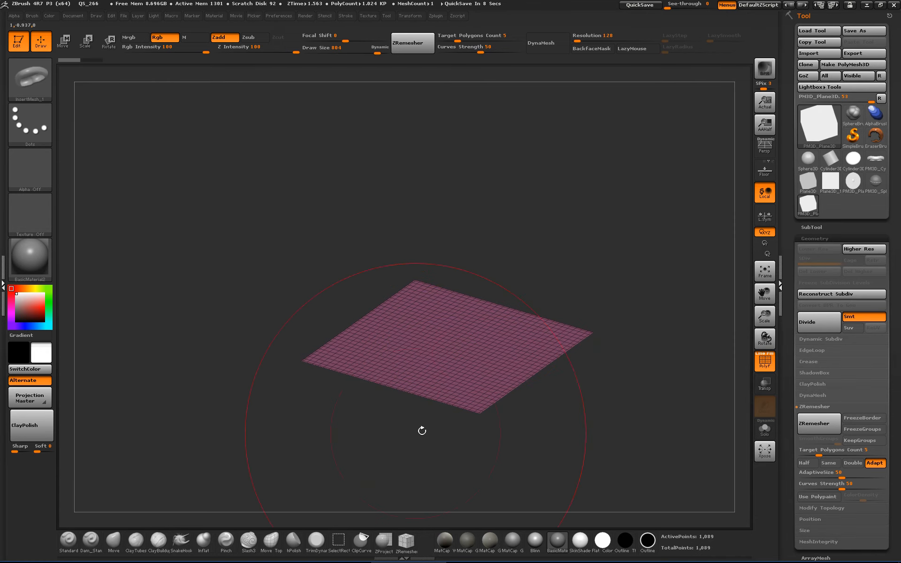
Step: Bend the flat plane into a smooth S-shaped wave with the Move brush
click(113, 540)
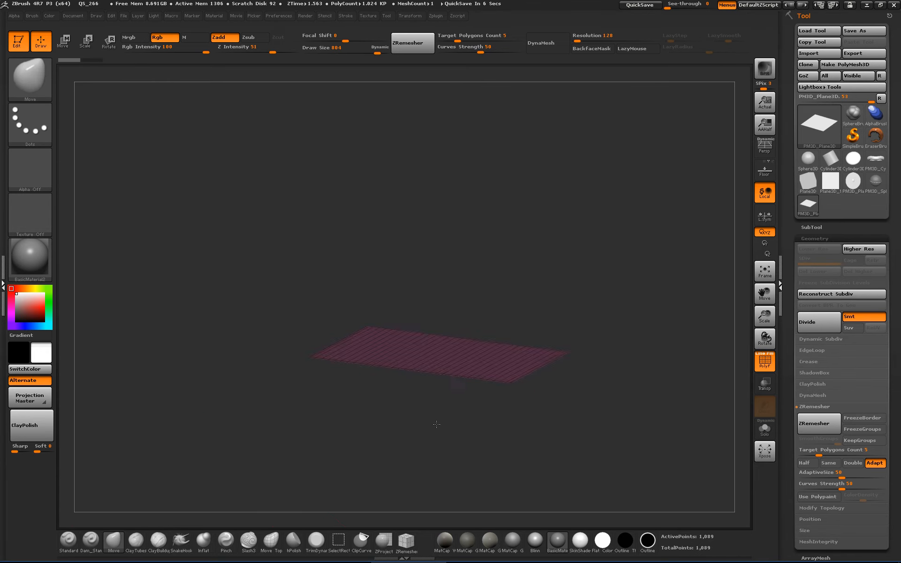
drag(437, 424, 435, 435)
drag(476, 372, 472, 350)
mouse_move(548, 339)
mouse_down()
mouse_move(568, 298)
mouse_move(554, 334)
mouse_move(563, 321)
mouse_move(626, 308)
mouse_up()
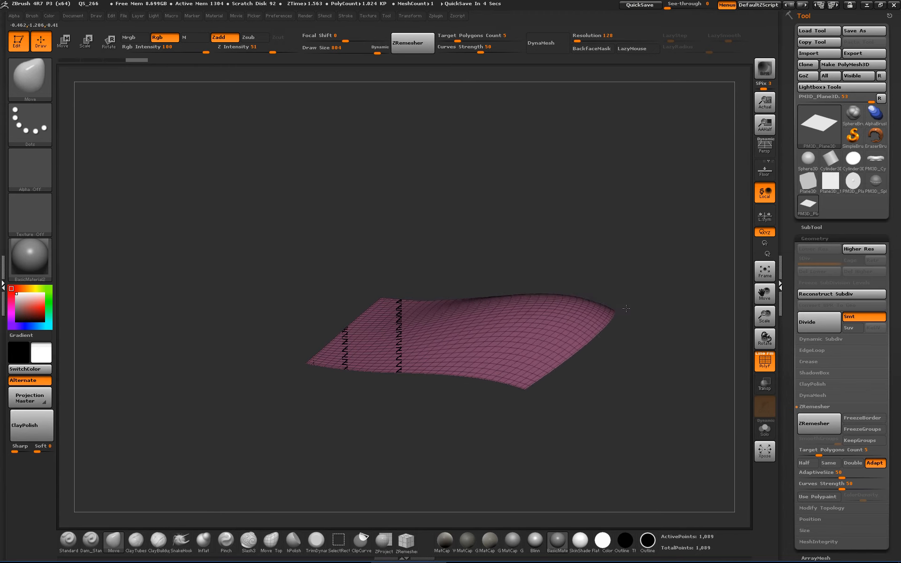
drag(539, 389, 417, 413)
drag(464, 492, 415, 366)
Step: Reduce the draw size and switch to the InsertMesh_1 ring brush
key(s)
drag(478, 339, 417, 339)
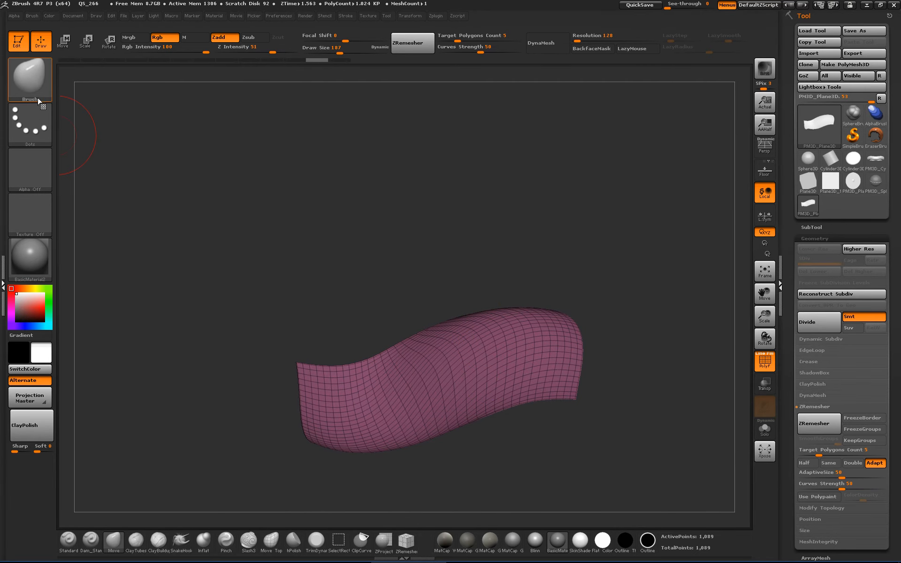
ctrl+drag(188, 197, 254, 249)
click(20, 92)
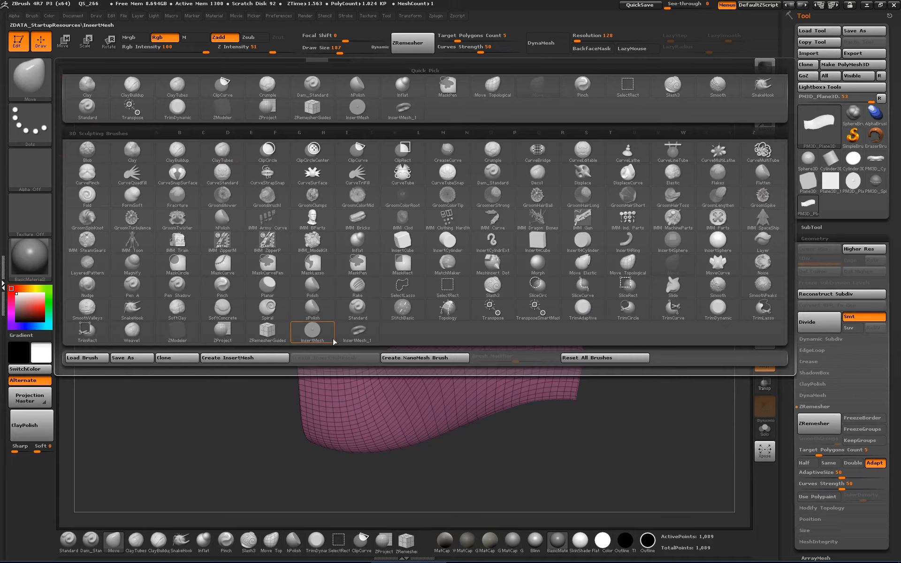
click(359, 332)
Step: Try inserting single rings on the bent plane, turn off the polyframe display, and undo the rings
drag(494, 334, 510, 355)
drag(455, 360, 473, 377)
drag(633, 366, 649, 421)
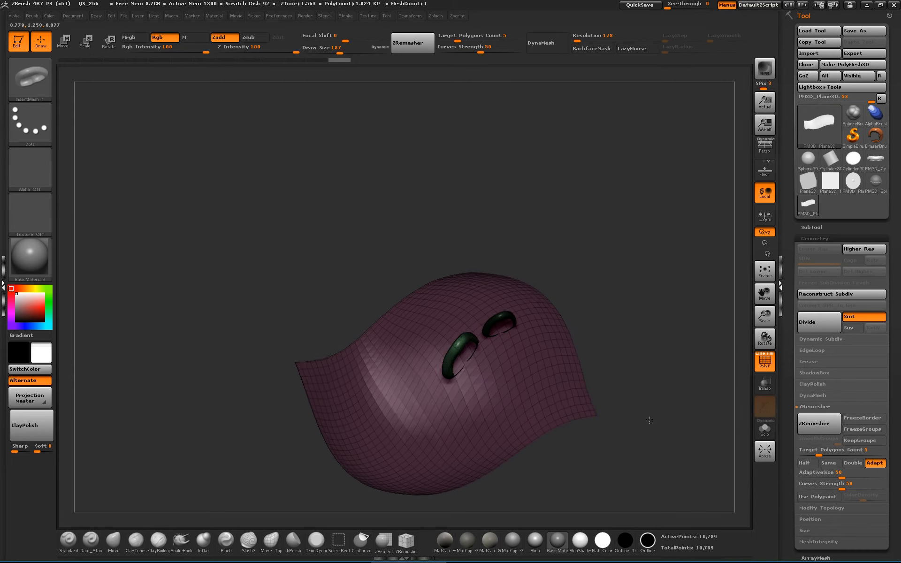
key(shift+f)
drag(615, 328, 563, 392)
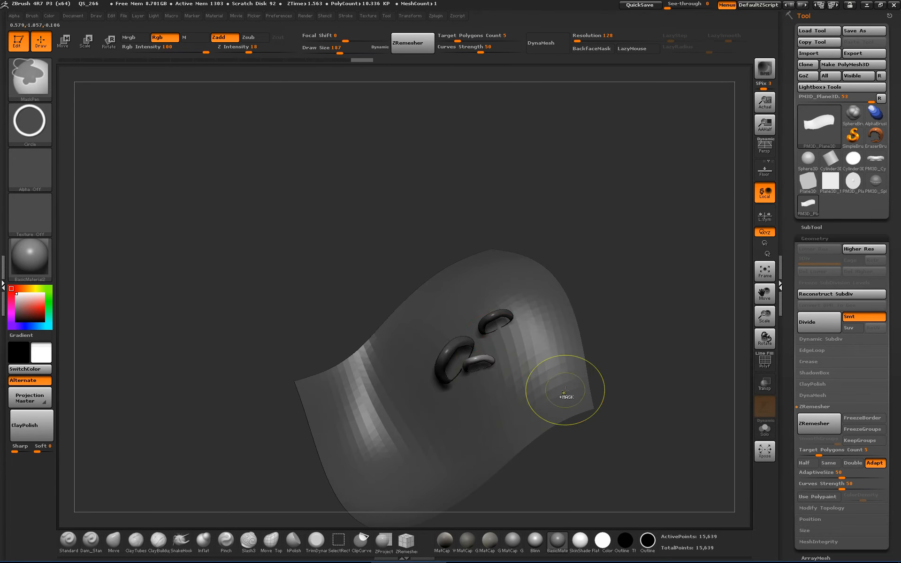
key(ctrl+z)
key(ctrl+z)
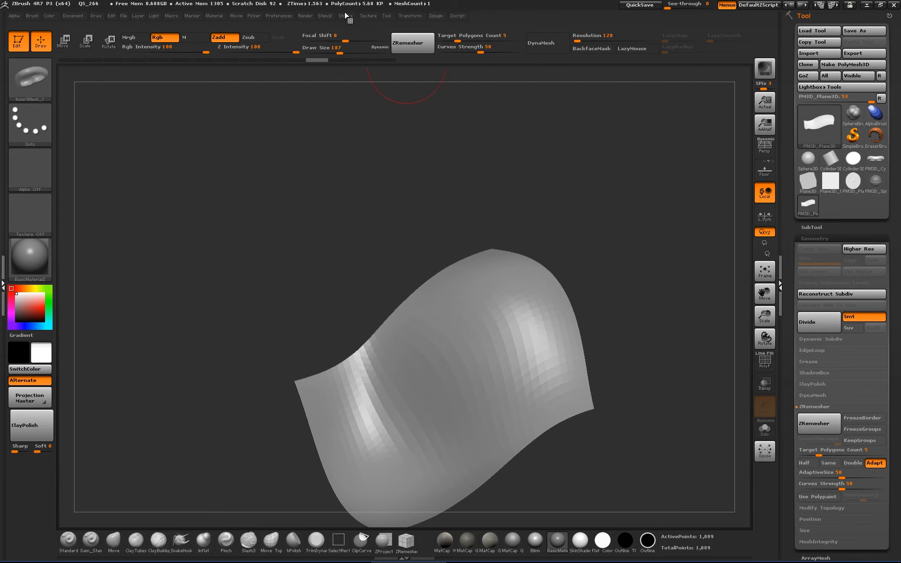
Step: Turn on Curve Mode for the InsertMesh ring brush
click(346, 16)
click(370, 147)
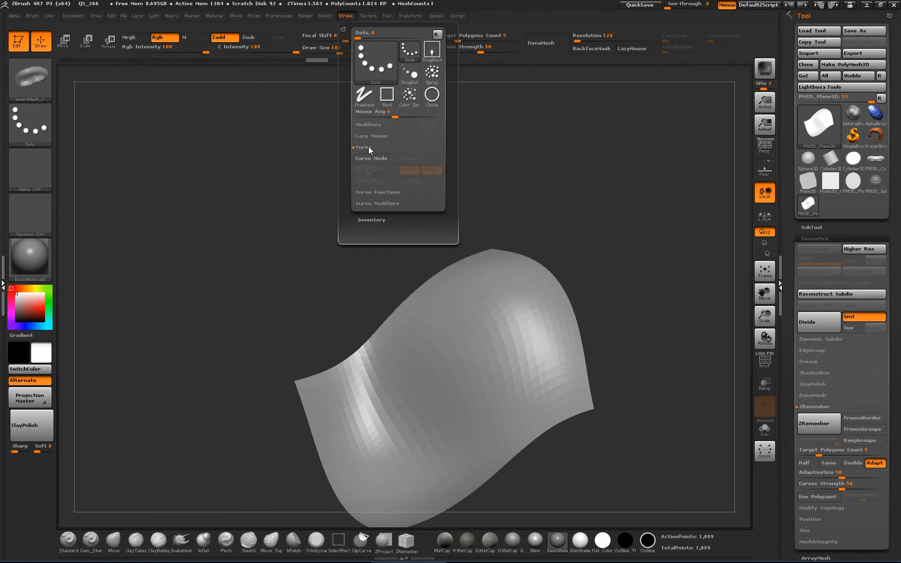
click(374, 159)
Step: Try drawing curves of repeated rings along the bent plane, undoing each attempt
drag(510, 304, 511, 303)
mouse_move(635, 304)
mouse_down()
mouse_move(637, 255)
mouse_move(617, 273)
mouse_move(625, 278)
mouse_up()
key(ctrl+z)
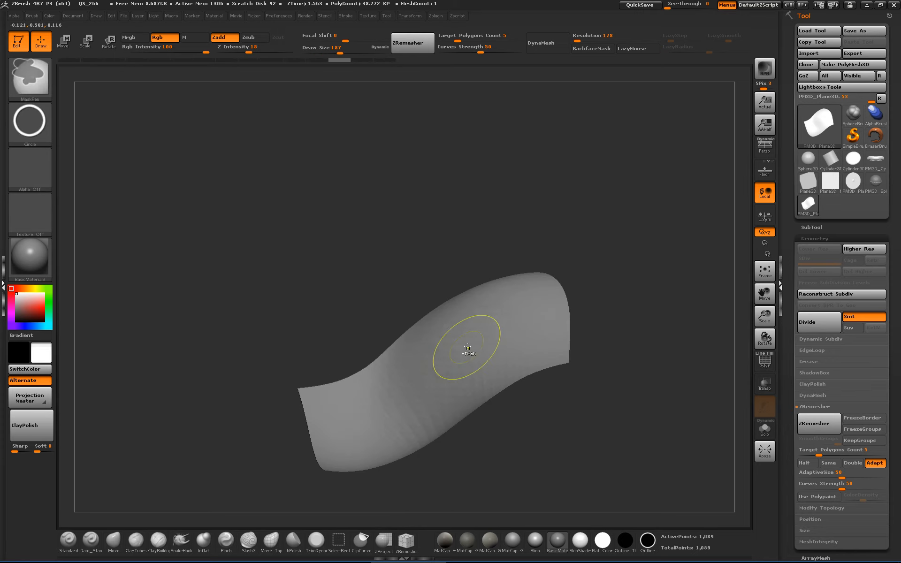
mouse_move(533, 302)
mouse_down()
mouse_move(550, 295)
mouse_move(527, 310)
mouse_up()
key(s)
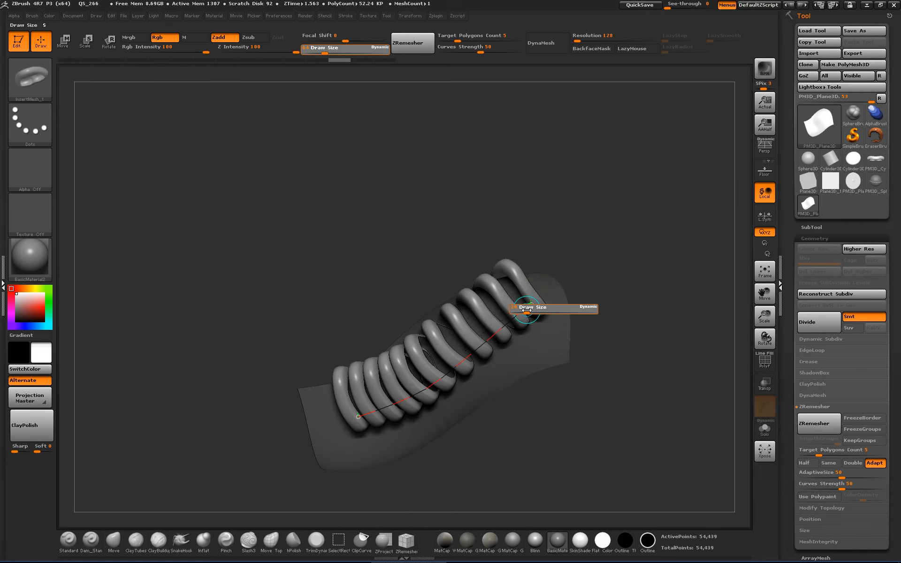
click(532, 307)
key(ctrl+z)
key(ctrl+z)
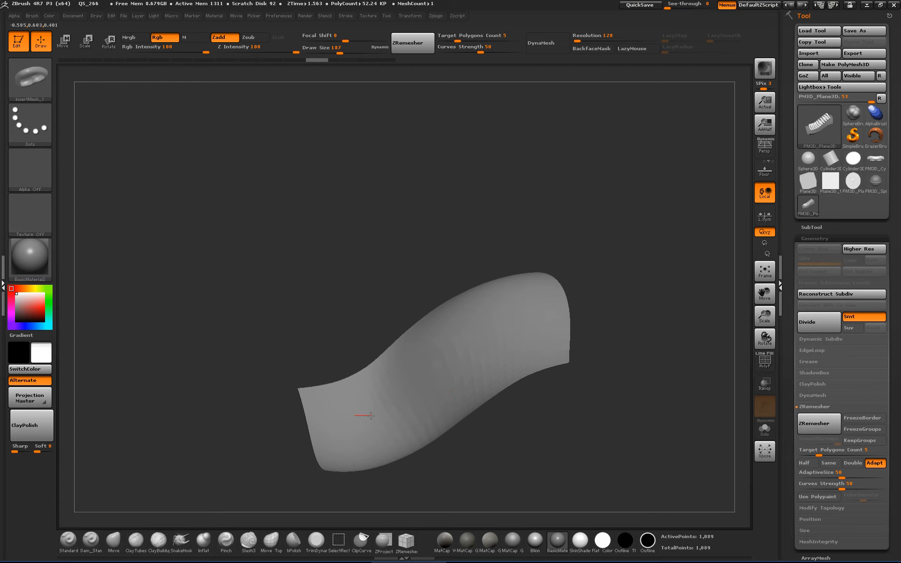
drag(522, 314, 528, 312)
mouse_move(622, 319)
mouse_down()
mouse_move(632, 357)
mouse_move(577, 345)
mouse_up()
key(ctrl+z)
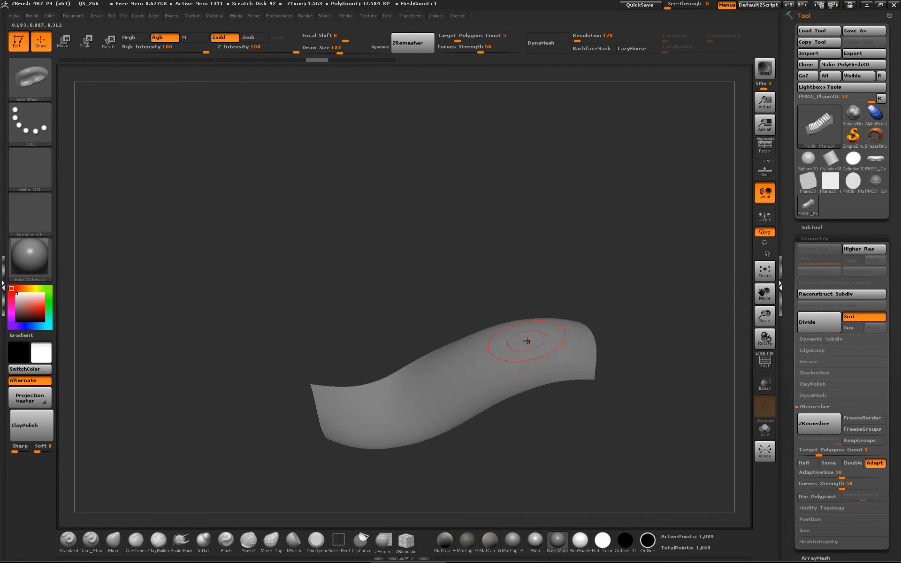
Step: Try drawing ring curves that run off the plane's edge into empty space, undoing each attempt
drag(736, 435, 736, 431)
alt+drag(685, 331, 528, 274)
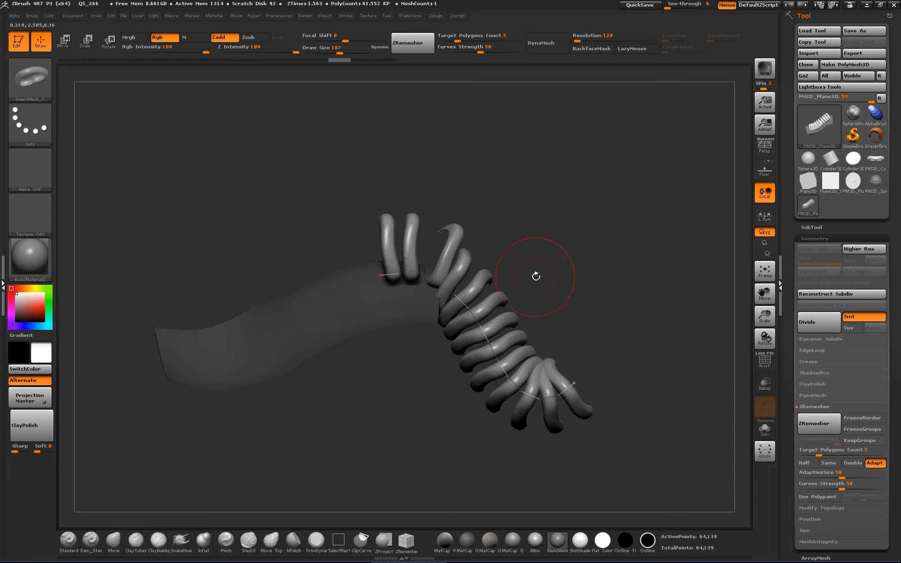
key(ctrl+z)
drag(558, 322, 659, 408)
mouse_move(545, 462)
alt+mouse_down()
mouse_move(415, 438)
mouse_move(398, 471)
mouse_move(357, 462)
alt+mouse_up()
drag(267, 254, 256, 253)
drag(328, 322, 359, 294)
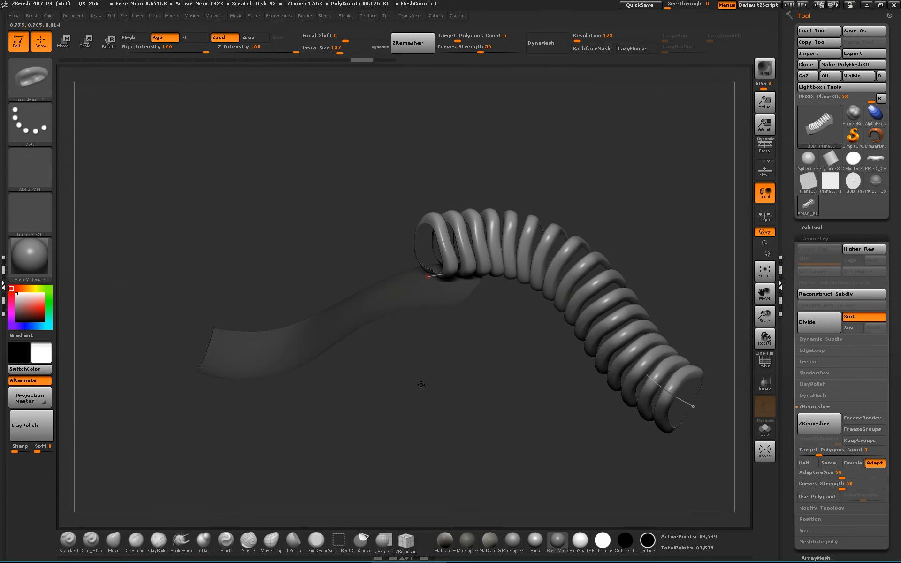
drag(421, 384, 510, 424)
key(ctrl+z)
key(ctrl+z)
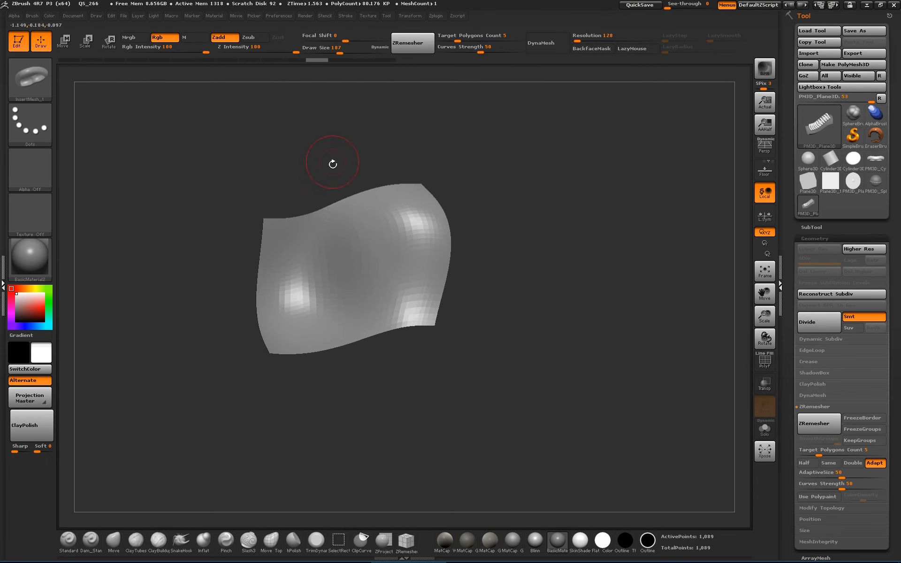
Step: Lower the brush's curve step, try a dense curve of rings across the plane, and undo it
click(346, 16)
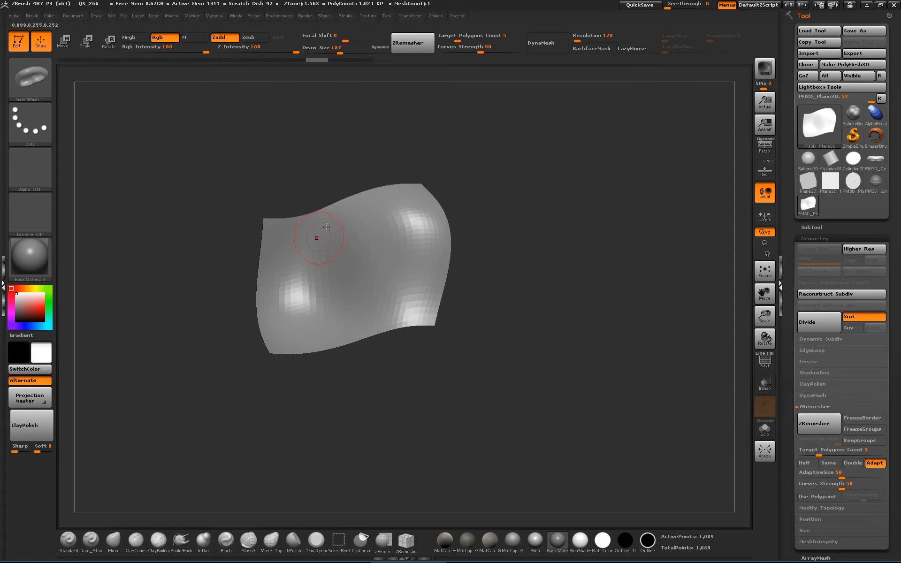
drag(422, 236, 425, 235)
mouse_move(511, 216)
alt+mouse_down()
mouse_move(623, 266)
mouse_move(666, 226)
mouse_move(652, 213)
alt+mouse_up()
key(ctrl+z)
key(ctrl+z)
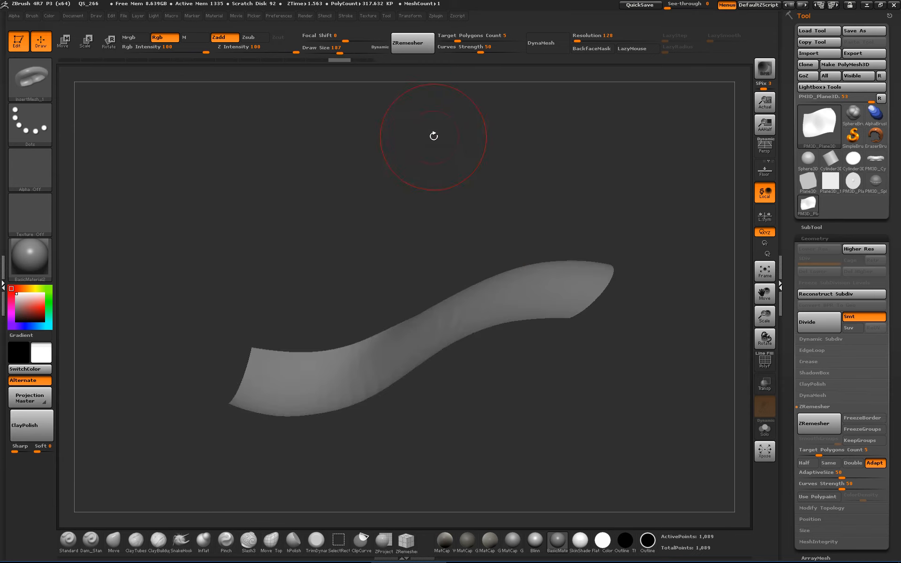
Step: Raise the curve step and draw a curve of closely packed rings across the plane
click(346, 16)
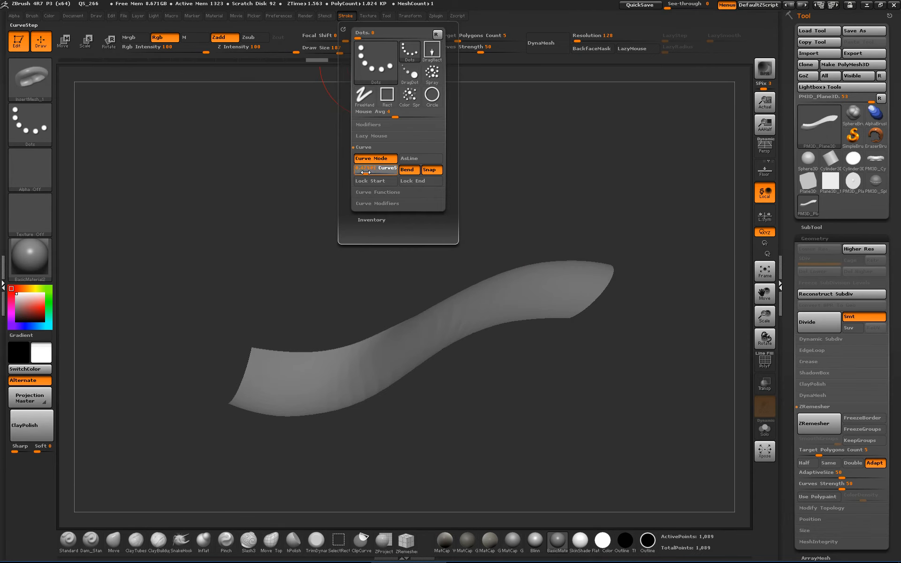
drag(581, 199, 577, 236)
drag(308, 345, 337, 344)
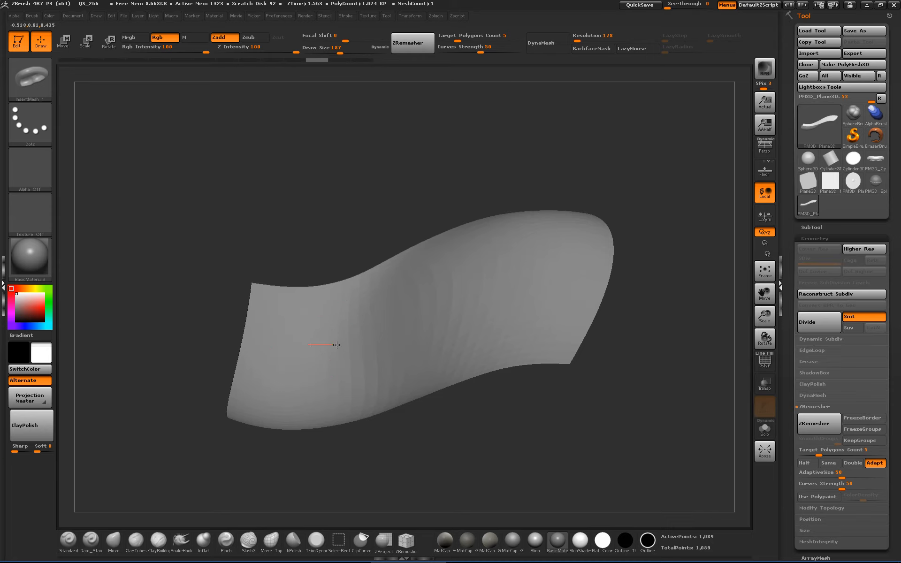
drag(562, 247, 583, 245)
mouse_move(670, 360)
mouse_down()
mouse_move(679, 336)
mouse_move(657, 357)
mouse_move(613, 363)
mouse_move(609, 295)
mouse_move(572, 265)
mouse_move(553, 301)
mouse_move(555, 283)
mouse_move(565, 295)
mouse_move(564, 356)
mouse_move(550, 332)
mouse_move(555, 264)
mouse_move(556, 282)
mouse_move(625, 266)
mouse_move(642, 351)
mouse_move(418, 402)
mouse_up()
mouse_move(323, 421)
mouse_down()
mouse_move(302, 429)
mouse_move(457, 514)
mouse_move(460, 470)
mouse_move(500, 403)
mouse_move(492, 340)
mouse_up()
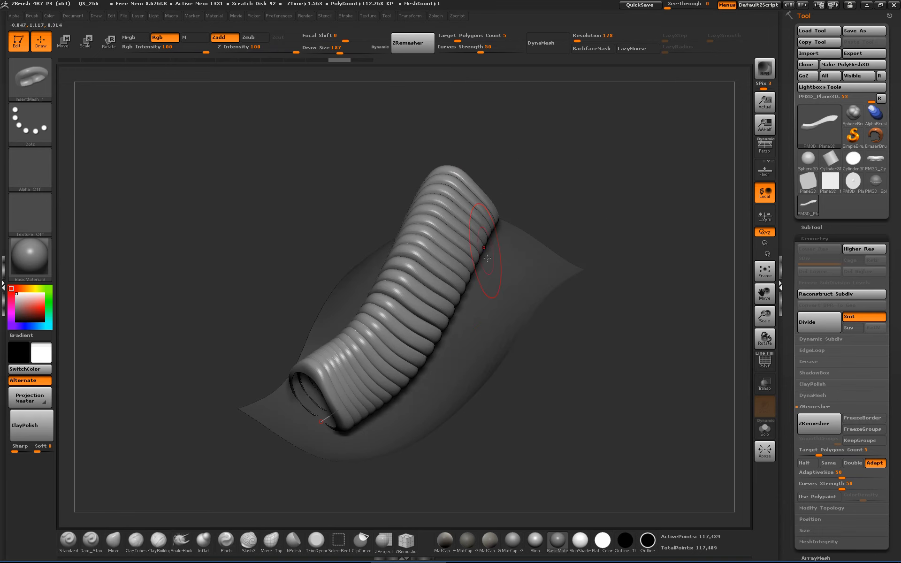
Step: Adjust the curve step, update the ring curve with it, and pull the curve's ends outward
click(345, 16)
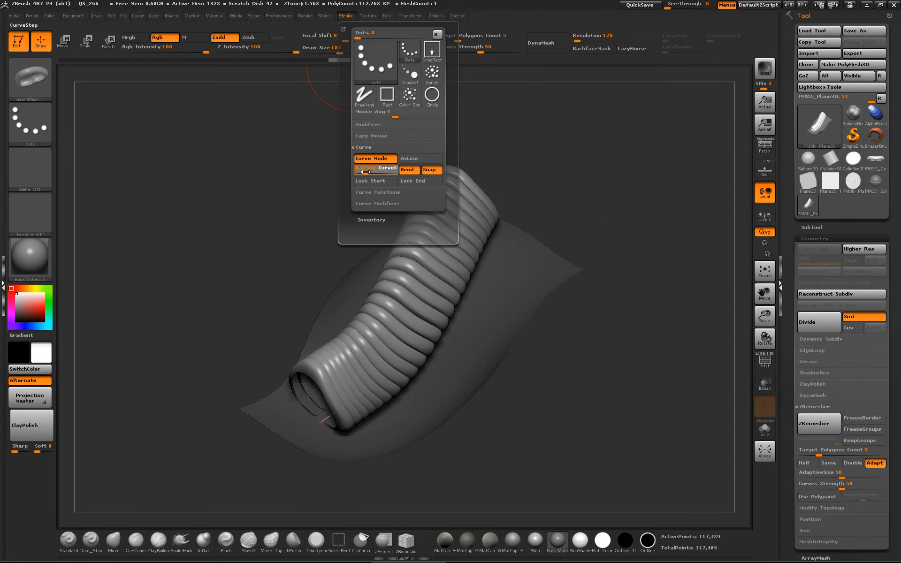
click(316, 420)
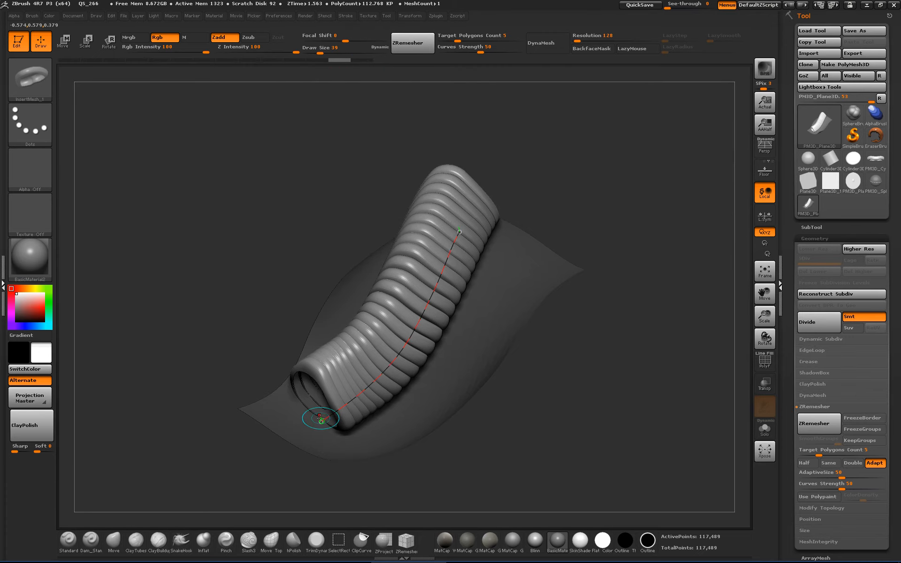
click(315, 421)
drag(315, 420, 275, 422)
click(423, 398)
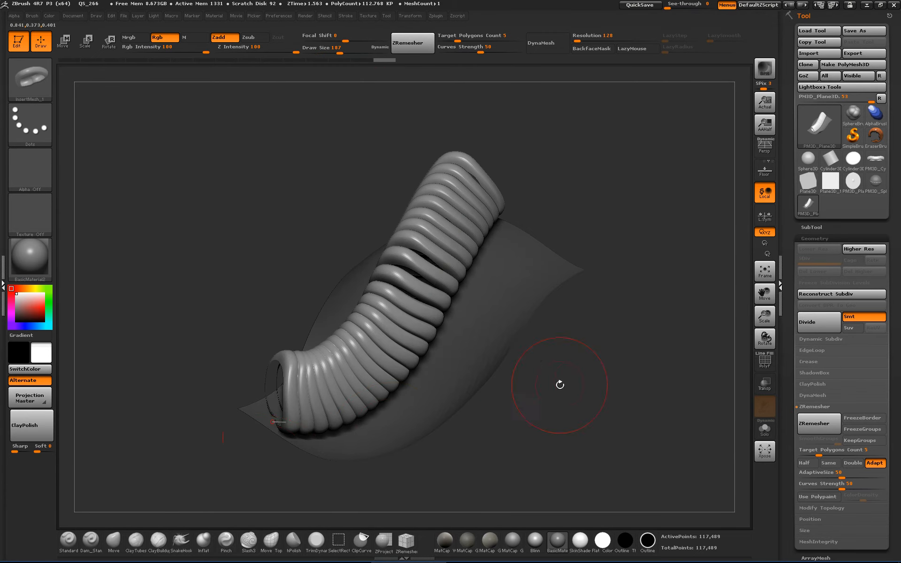
drag(559, 385, 483, 384)
drag(508, 217, 525, 224)
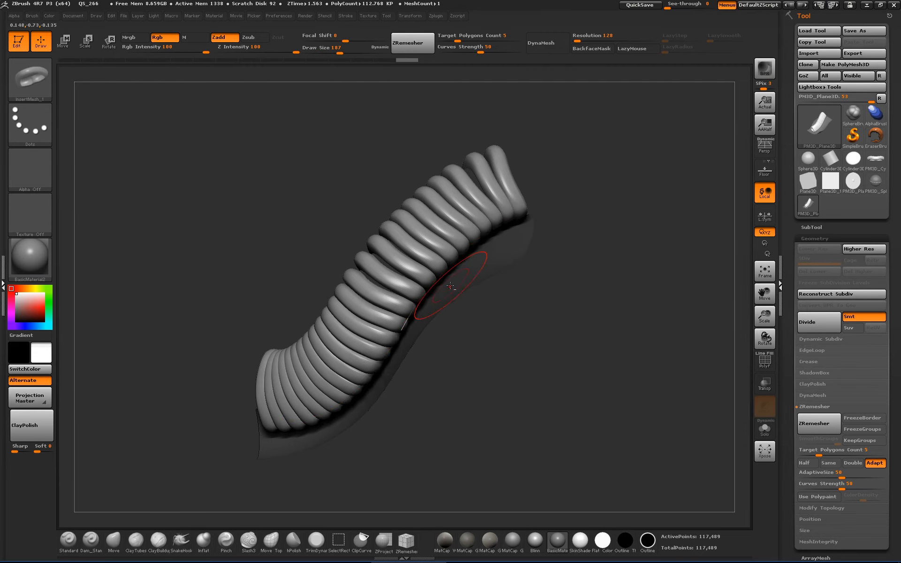
Step: Clear the stretched ring curve and redraw a new curve of rings along the length of the plane
key(ctrl+z)
key(ctrl+shift+z)
mouse_move(496, 347)
mouse_down()
mouse_move(463, 294)
mouse_move(341, 239)
mouse_up()
key(ctrl+z)
drag(450, 306, 349, 261)
key(ctrl+z)
mouse_move(452, 303)
mouse_down()
mouse_move(328, 246)
mouse_move(433, 322)
mouse_move(237, 218)
mouse_up()
key(ctrl+z)
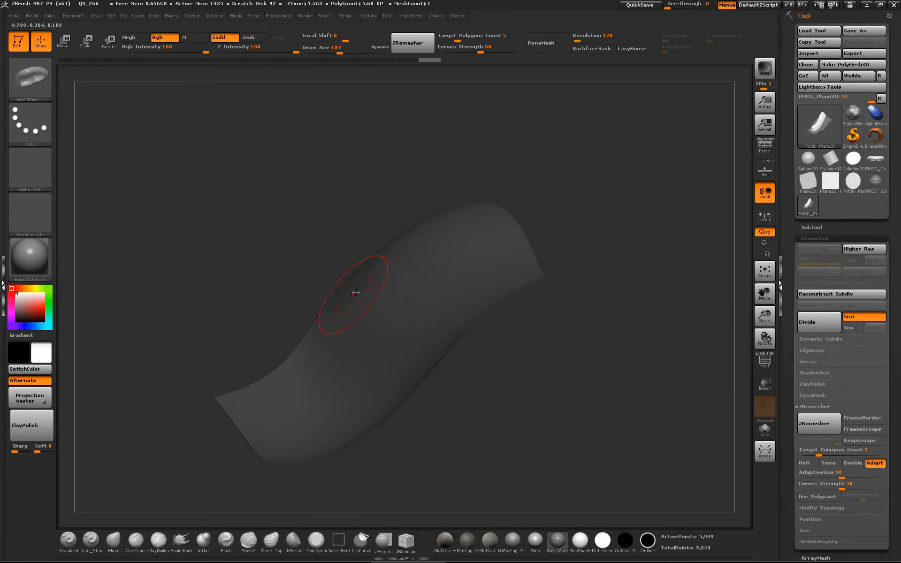
mouse_move(519, 412)
mouse_down()
mouse_move(330, 413)
mouse_move(435, 188)
mouse_up()
drag(592, 214, 569, 217)
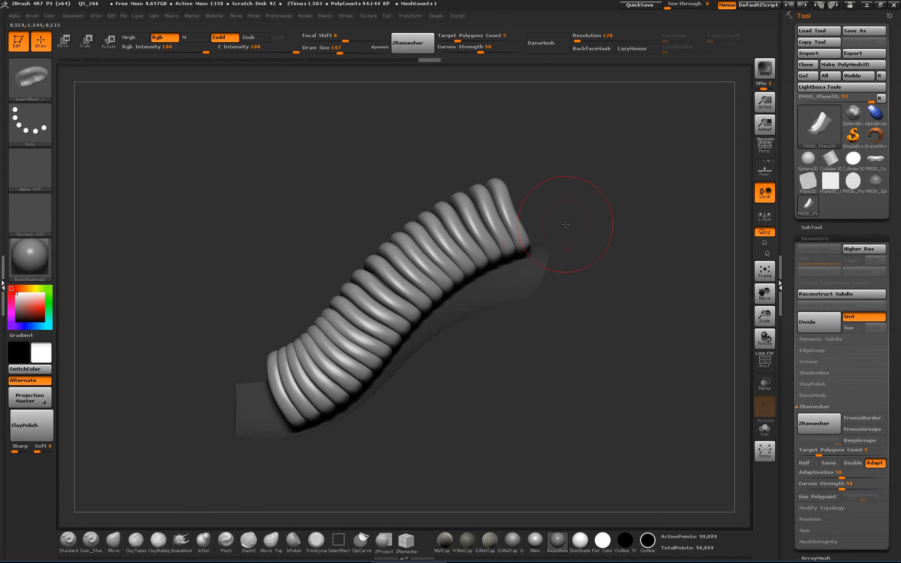
Step: Turn on the Size curve modifier with its Curve Falloff graph and update the rings so the body tapers
click(347, 16)
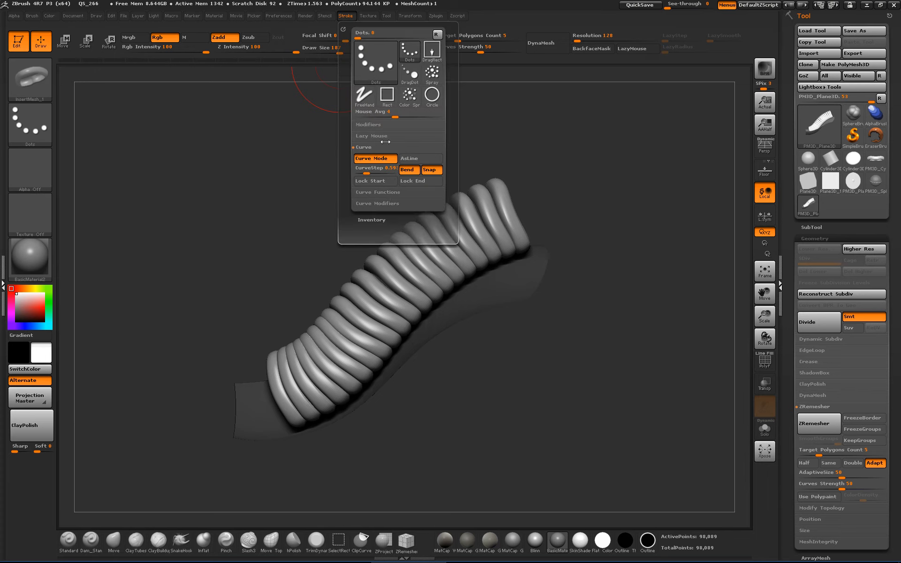
click(376, 203)
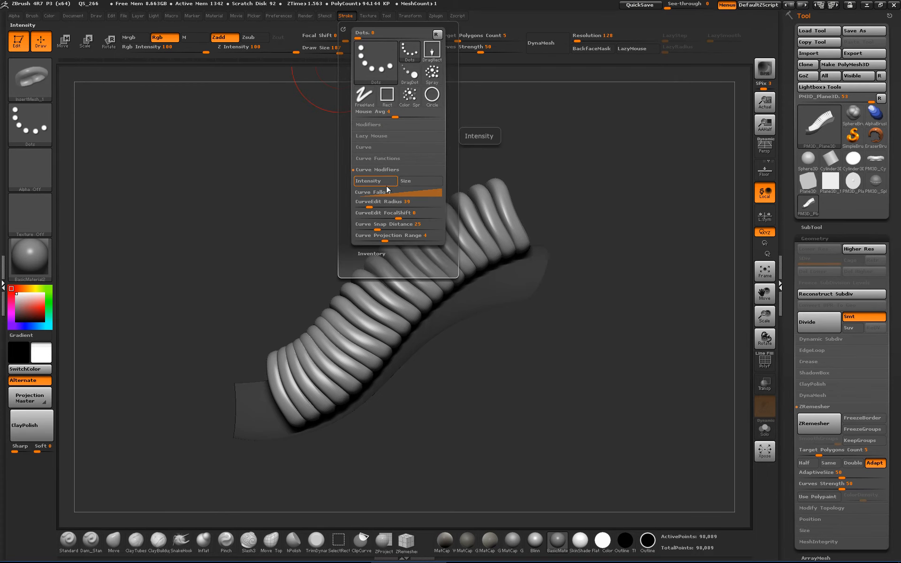
click(390, 192)
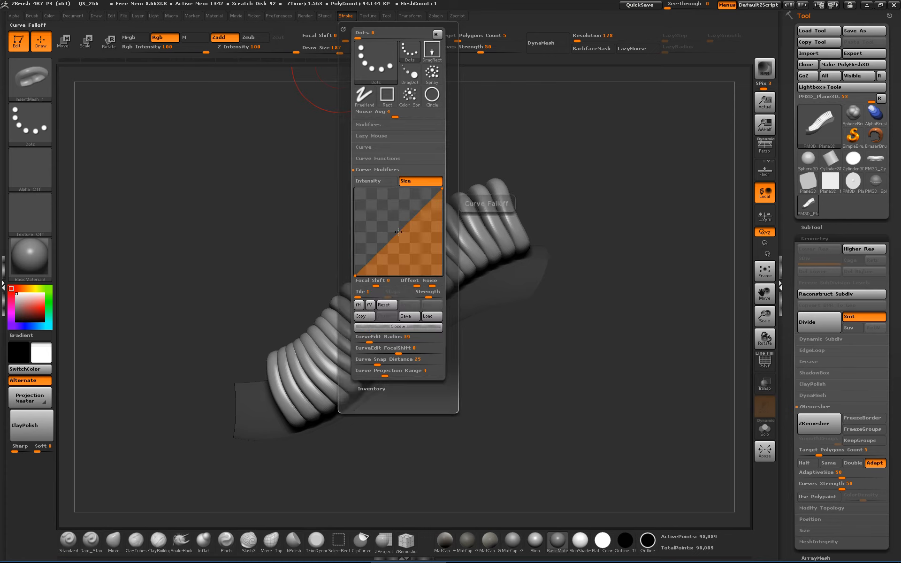
click(523, 256)
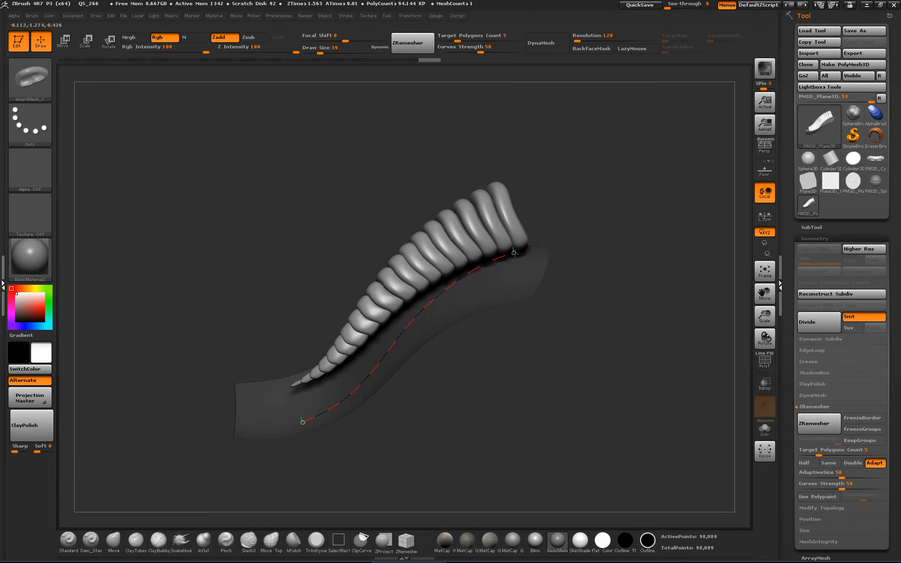
drag(589, 281, 643, 284)
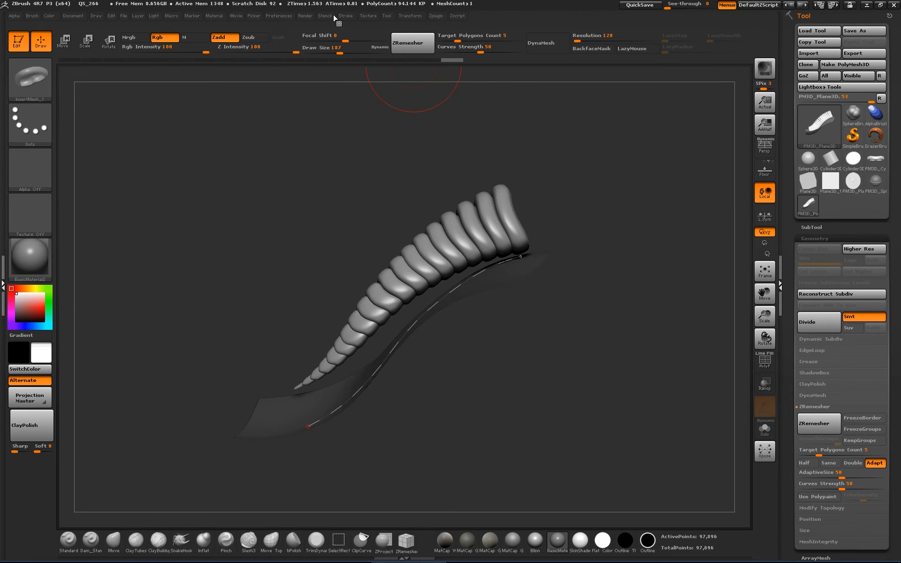
Step: Reshape the Curve Falloff graph into a steep, rounded rise and update the ring curve with it
click(351, 17)
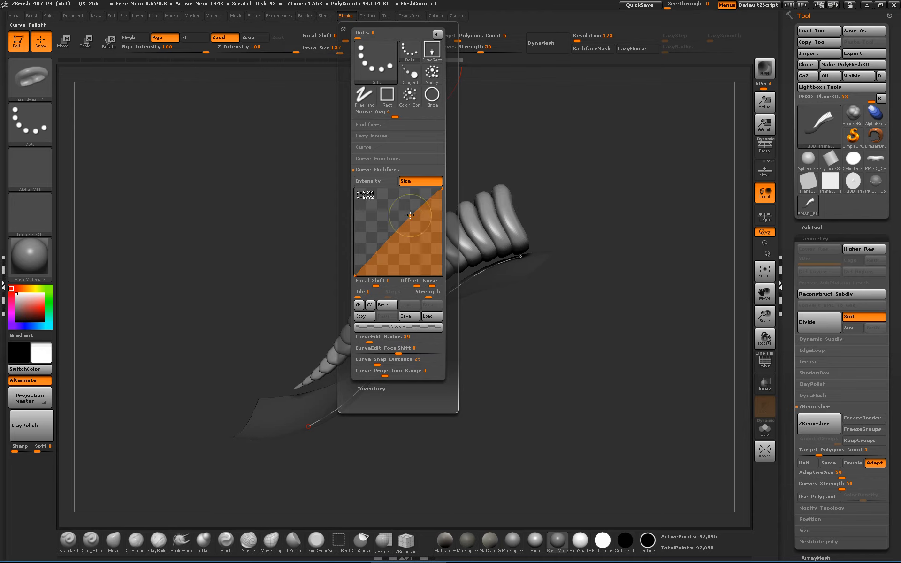
drag(400, 202, 377, 199)
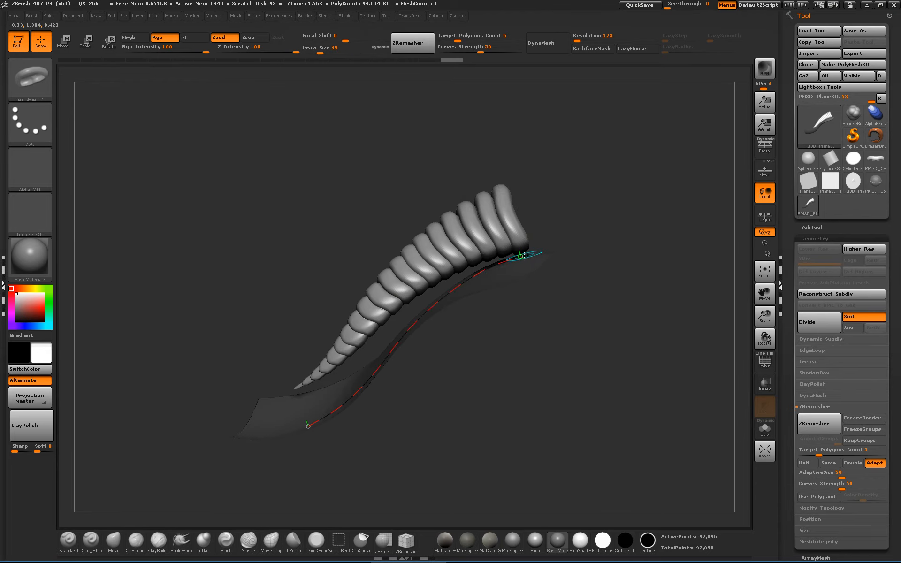
click(521, 256)
mouse_move(587, 271)
mouse_down()
mouse_move(600, 265)
mouse_move(621, 283)
mouse_move(649, 226)
mouse_move(638, 289)
mouse_move(537, 322)
mouse_move(519, 344)
mouse_move(555, 345)
mouse_move(539, 410)
mouse_move(649, 251)
mouse_move(648, 286)
mouse_move(650, 225)
mouse_move(594, 224)
mouse_up()
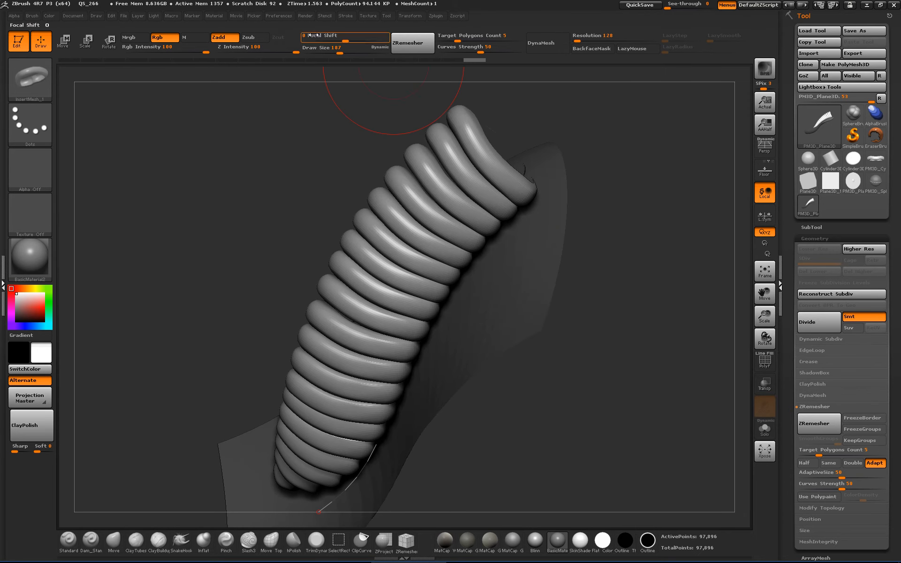
Step: Set the Curve Step to about 0.53 and update the ring curve from its end points so the new spacing applies
click(346, 16)
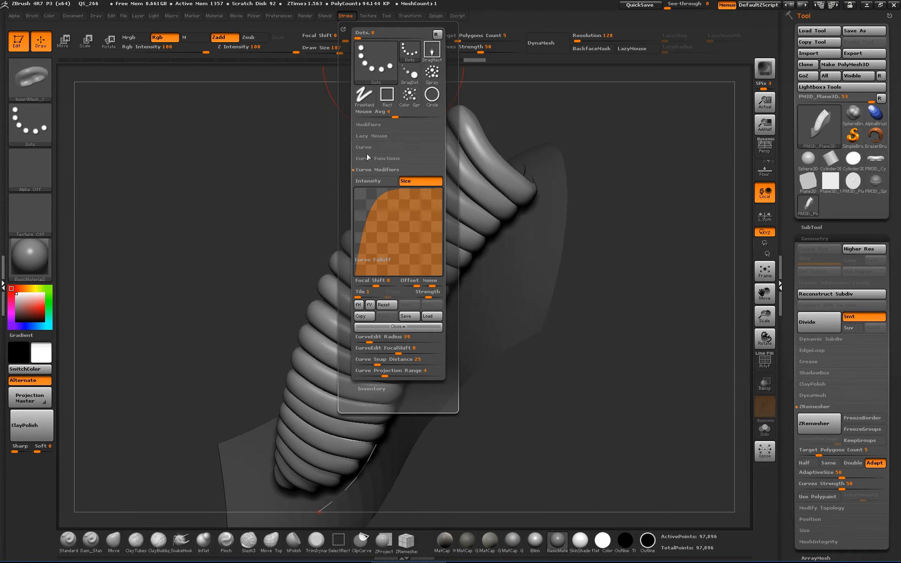
click(367, 148)
drag(369, 172, 365, 172)
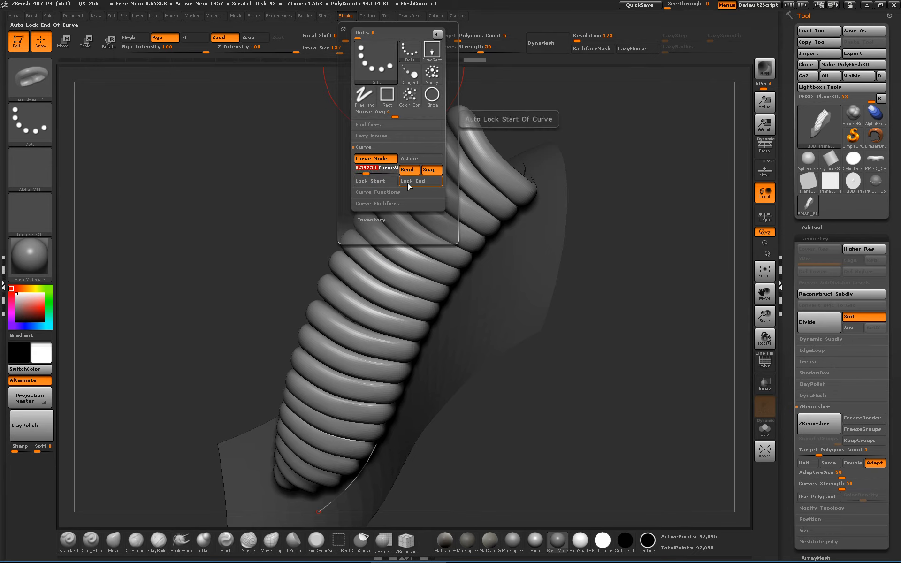
mouse_move(649, 195)
mouse_down()
mouse_move(656, 209)
mouse_move(648, 199)
mouse_up()
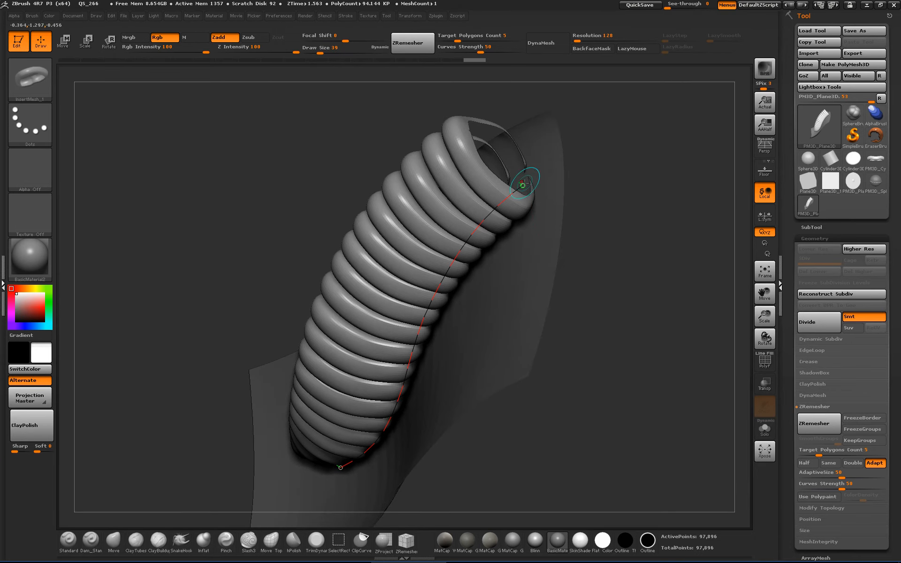
click(523, 183)
drag(581, 202, 597, 193)
drag(652, 226, 709, 150)
click(333, 420)
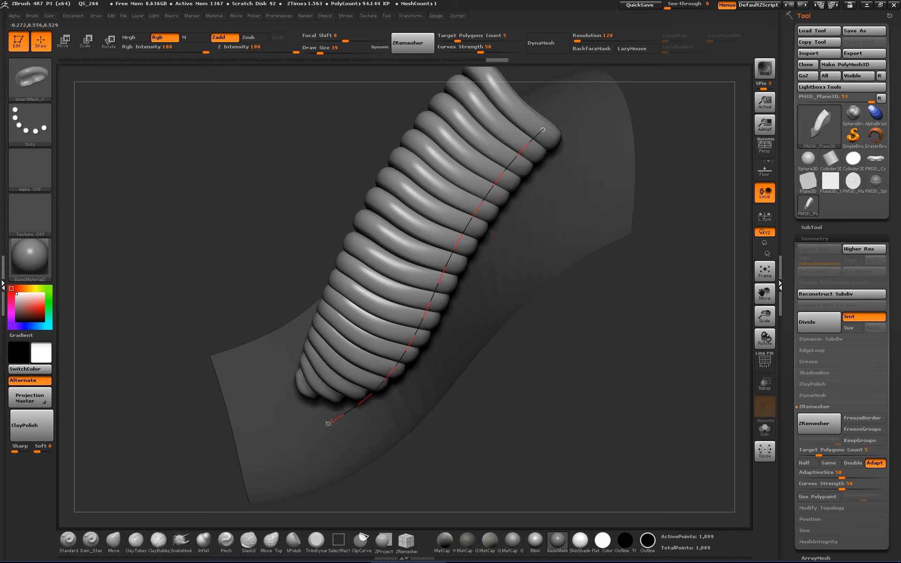
Step: Pull the wide end of the ring curve well past the edge of the plane to lengthen the worm body
drag(627, 242, 541, 334)
drag(510, 270, 515, 300)
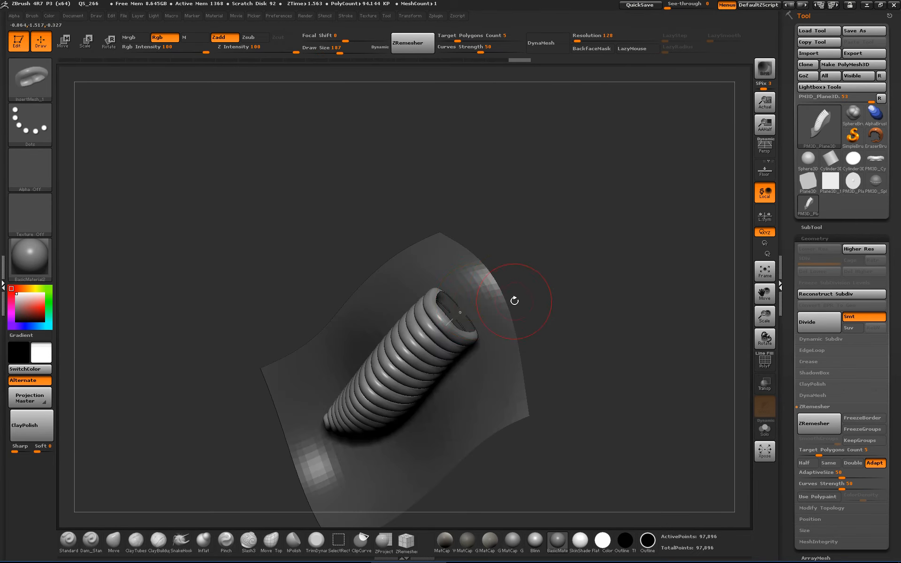
alt+drag(563, 276, 593, 153)
alt+drag(653, 203, 605, 256)
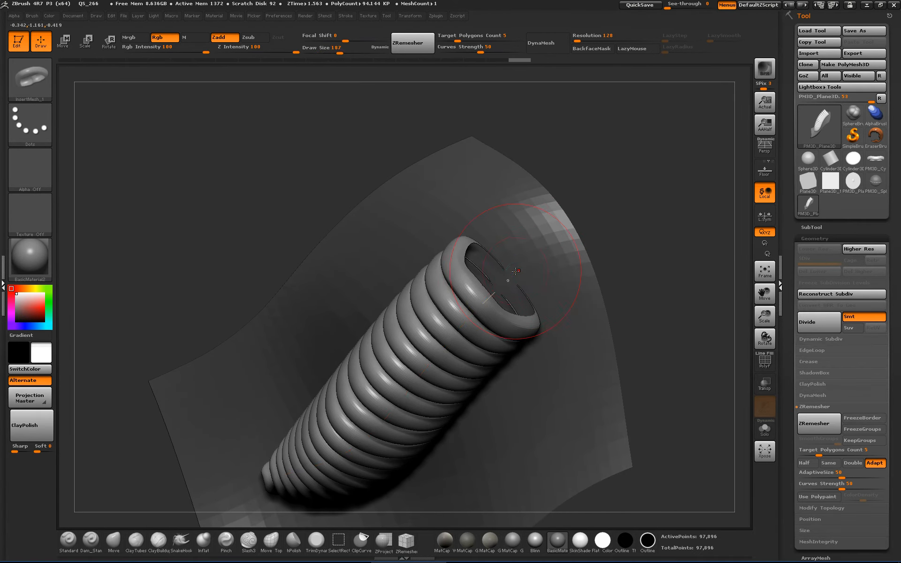
drag(513, 274, 644, 159)
mouse_move(672, 296)
mouse_down()
mouse_move(663, 279)
mouse_move(635, 268)
mouse_move(539, 310)
mouse_move(576, 307)
mouse_move(616, 258)
mouse_move(584, 266)
mouse_up()
mouse_move(584, 266)
mouse_down()
mouse_move(583, 303)
mouse_move(595, 316)
mouse_up()
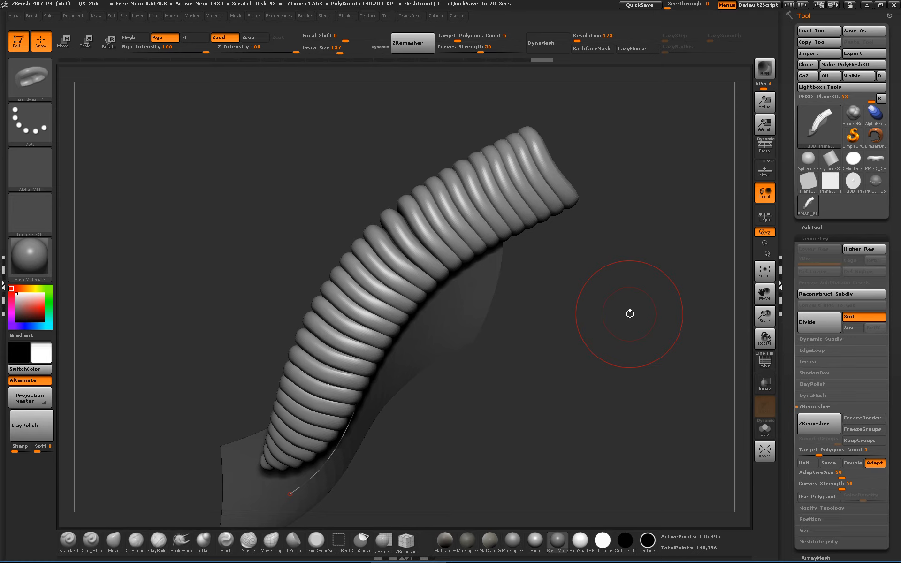
drag(577, 318, 552, 260)
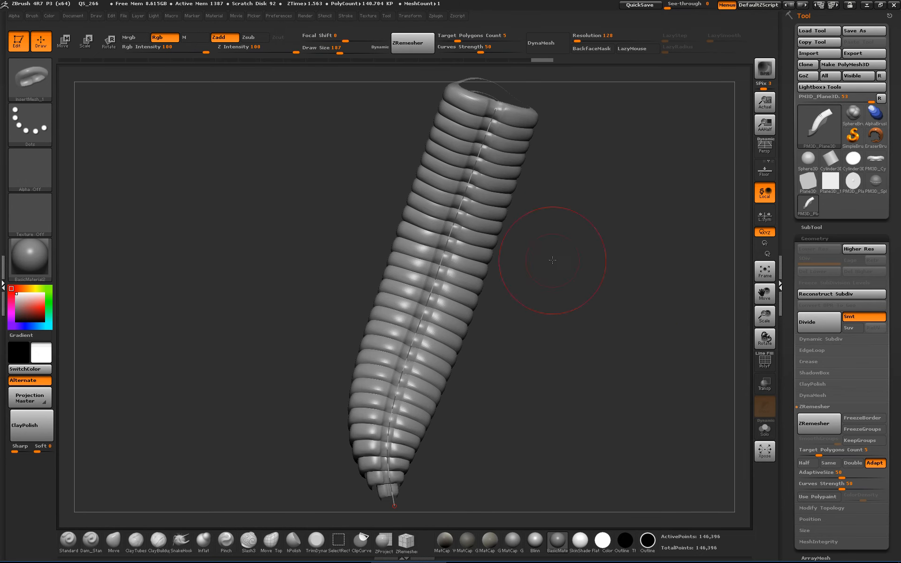
Step: Compare the worm body with the Bobbit worm reference photo and inspect the single ring mesh, ending on the plane tool
drag(900, 141, 239, 59)
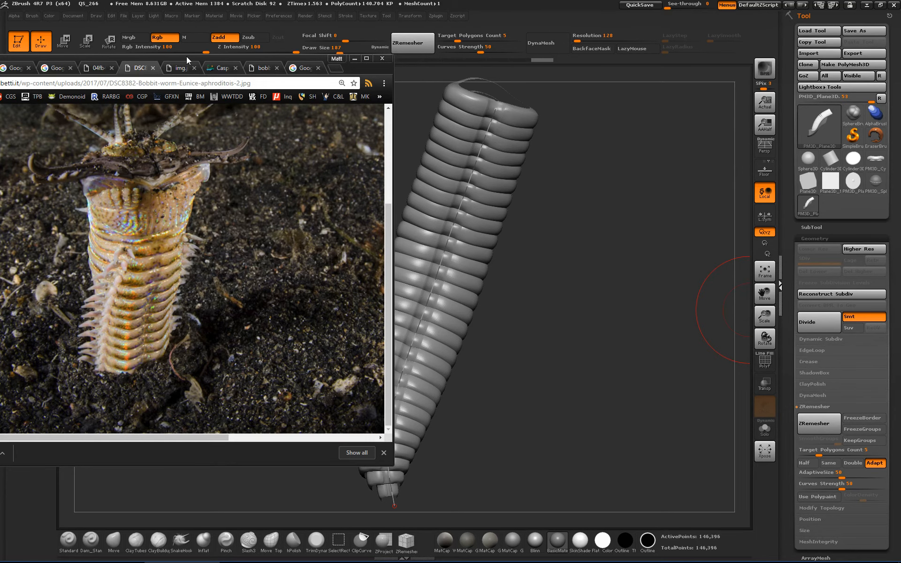
mouse_move(315, 54)
mouse_down()
mouse_move(315, 62)
mouse_move(314, 43)
mouse_up()
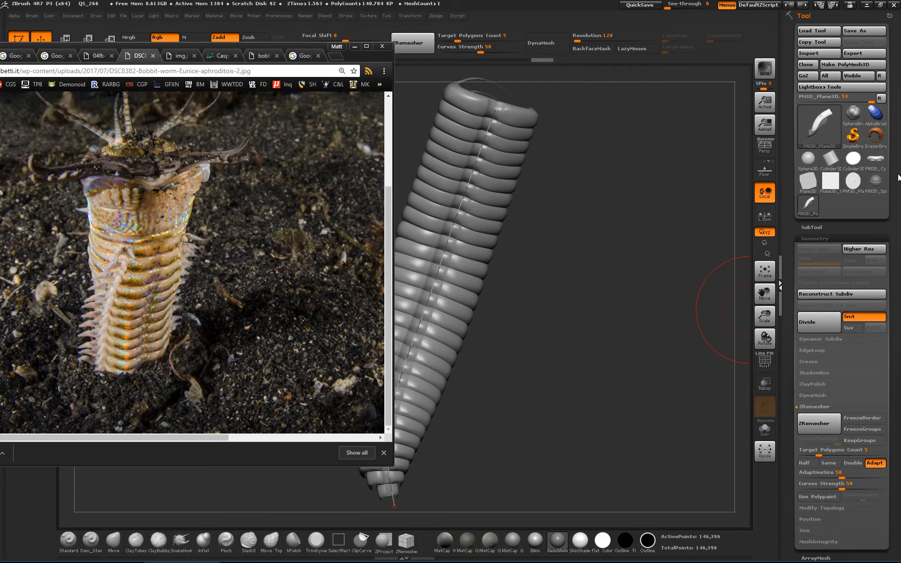
click(876, 160)
drag(610, 260, 535, 288)
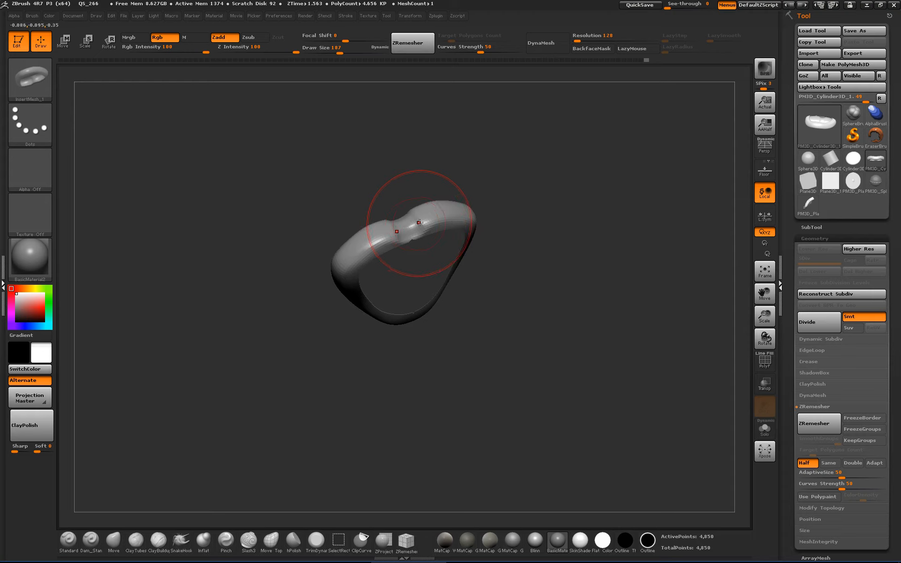
mouse_move(484, 239)
mouse_down()
mouse_move(538, 269)
mouse_move(529, 257)
mouse_move(551, 245)
mouse_move(583, 282)
mouse_move(578, 251)
mouse_move(535, 213)
mouse_move(513, 262)
mouse_move(558, 258)
mouse_move(535, 237)
mouse_move(535, 267)
mouse_move(545, 239)
mouse_move(554, 282)
mouse_up()
key(shift)
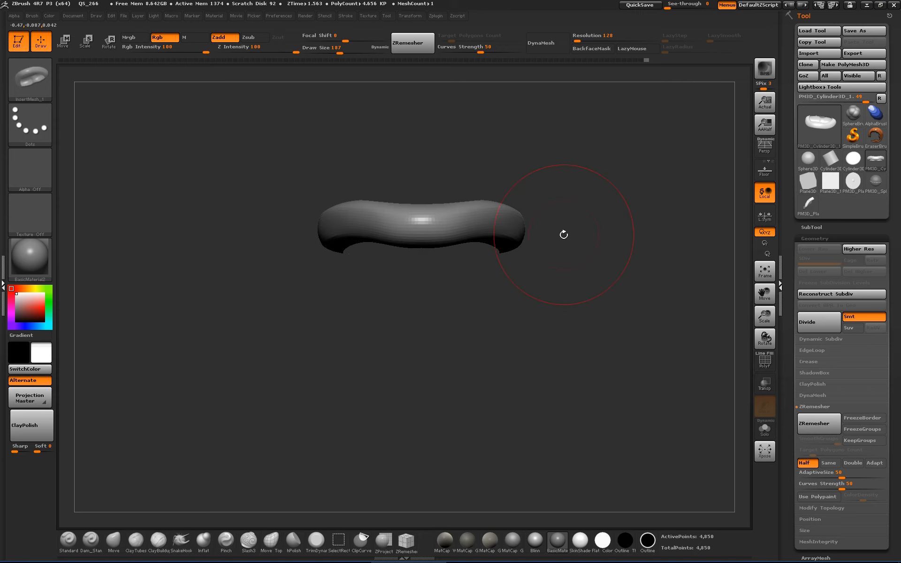
alt+drag(564, 235, 592, 300)
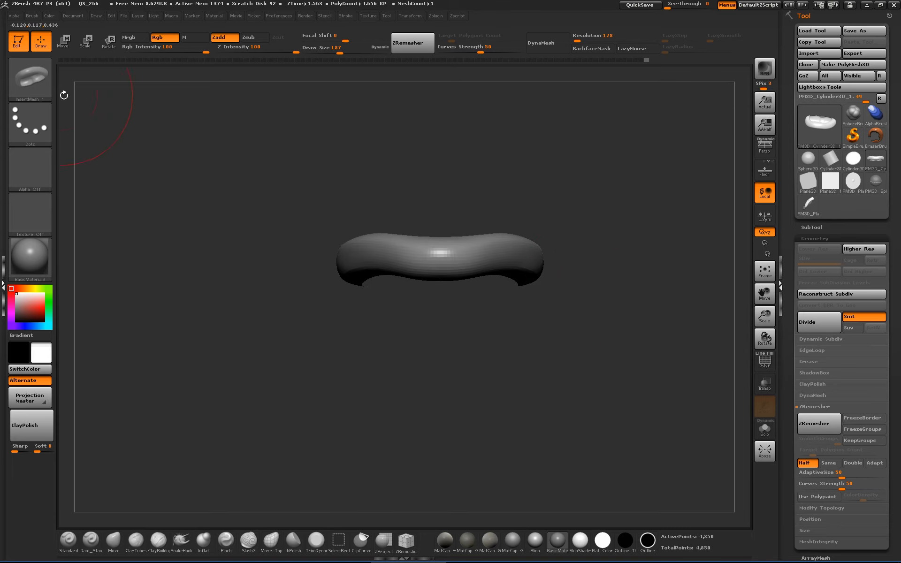
click(30, 78)
click(808, 203)
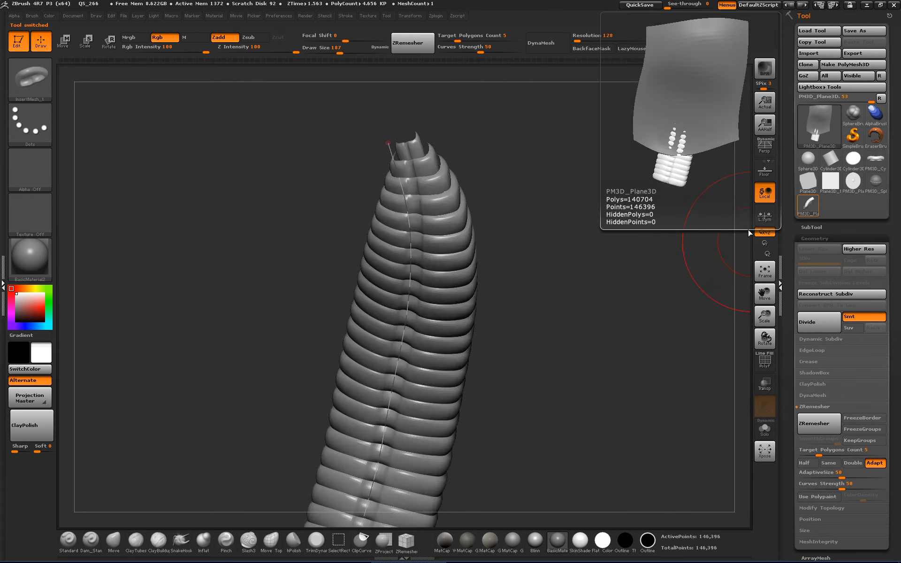
Step: Turn off Curve Mode and place several individual rings on the plane beside the worm body
alt+drag(573, 350, 564, 292)
alt+drag(565, 293, 662, 245)
alt+drag(661, 304, 677, 329)
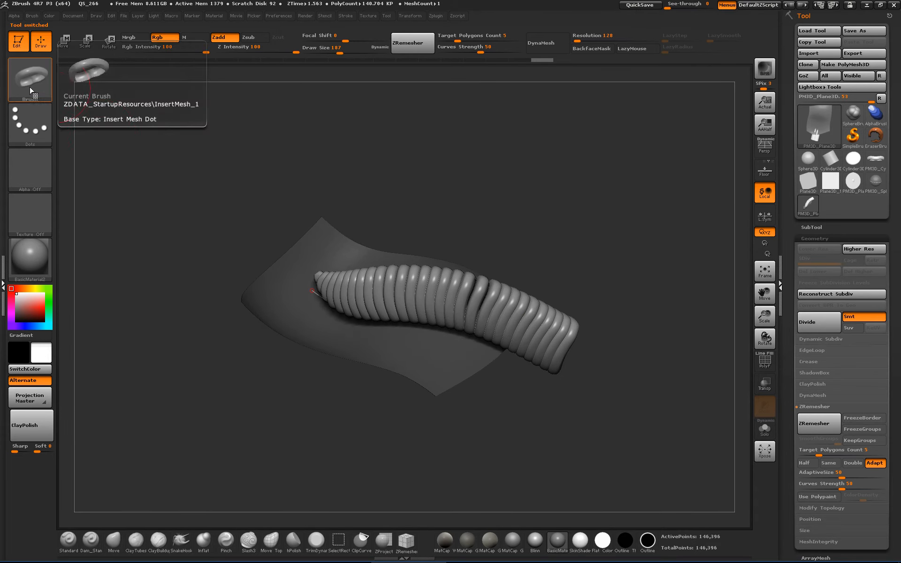
click(345, 17)
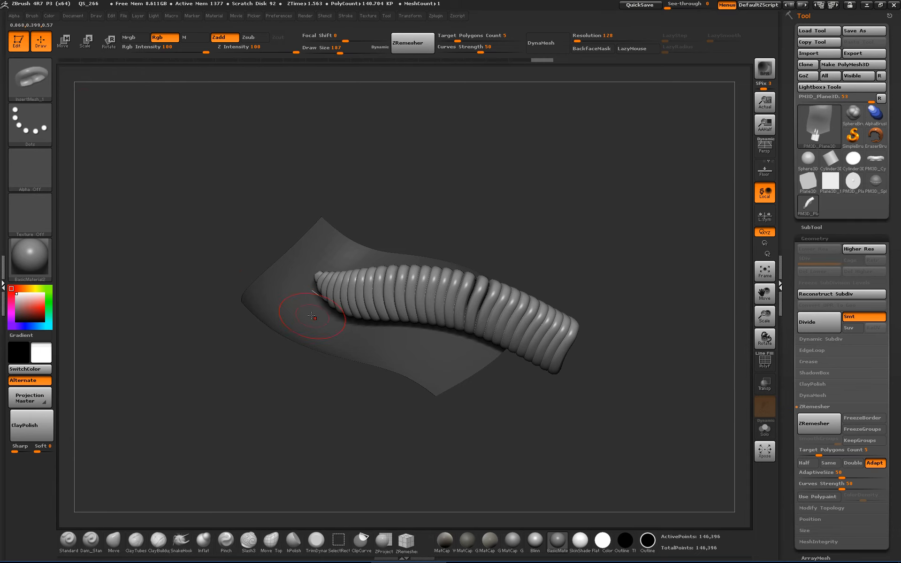
drag(311, 316, 361, 335)
drag(425, 371, 436, 361)
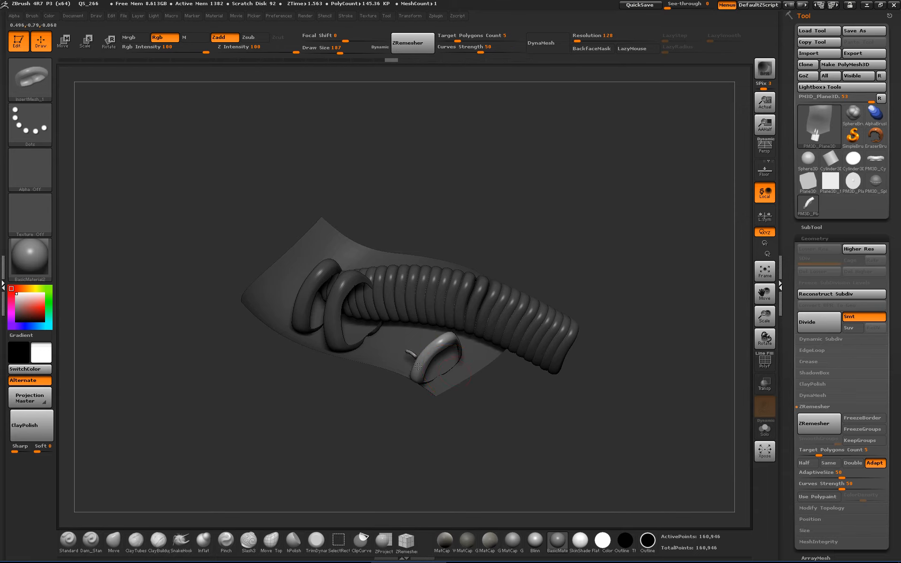
Step: Undo the individual rings and place a new row of single rings of varying sizes across the plane
key(ctrl+z)
key(ctrl+z)
key(ctrl+z)
key(ctrl+z)
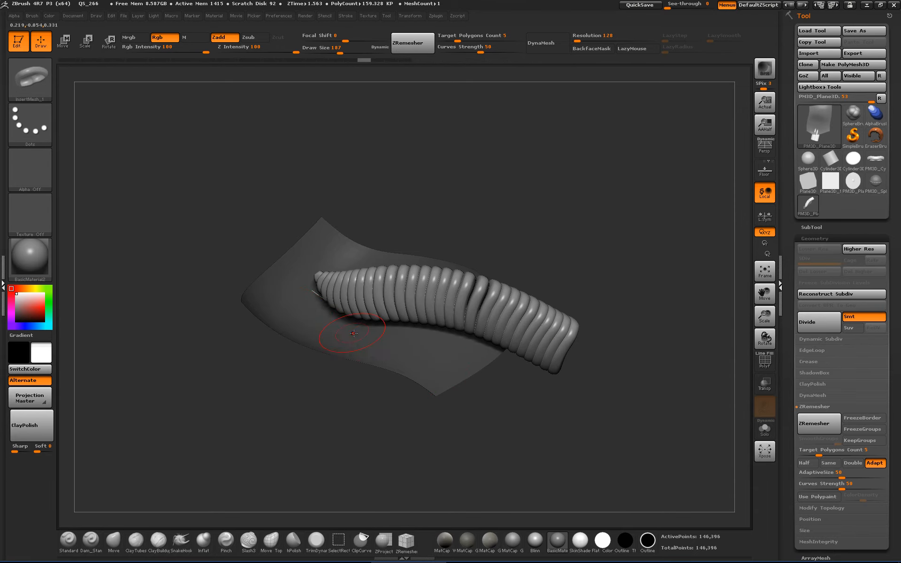
key(ctrl+shift+z)
key(ctrl+shift+z)
key(ctrl+shift+z)
key(ctrl+shift+z)
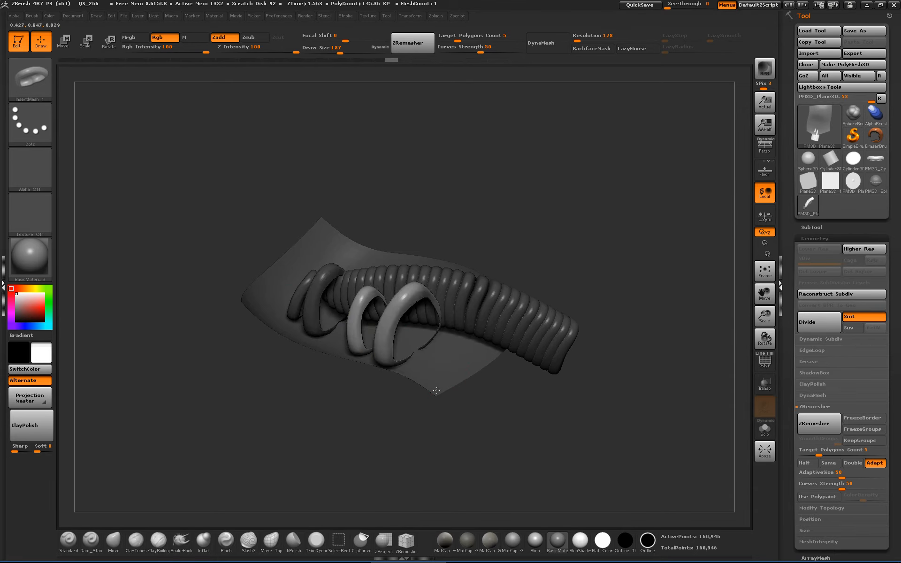
key(ctrl+shift+z)
key(ctrl+shift+z)
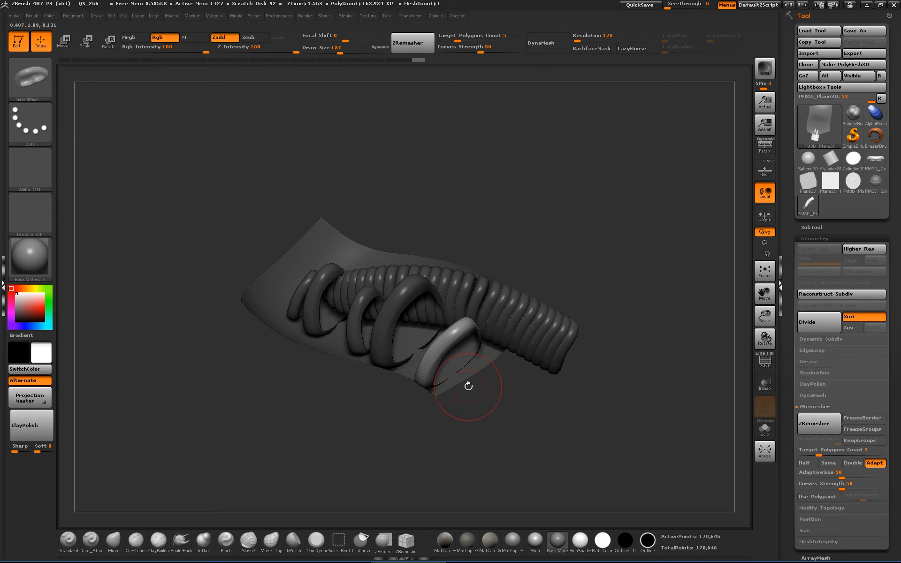
Step: Undo all the single rings and turn Curve Mode back on for the InsertMesh brush
key(ctrl+z)
key(ctrl+z)
key(ctrl+z)
key(ctrl+z)
key(ctrl+z)
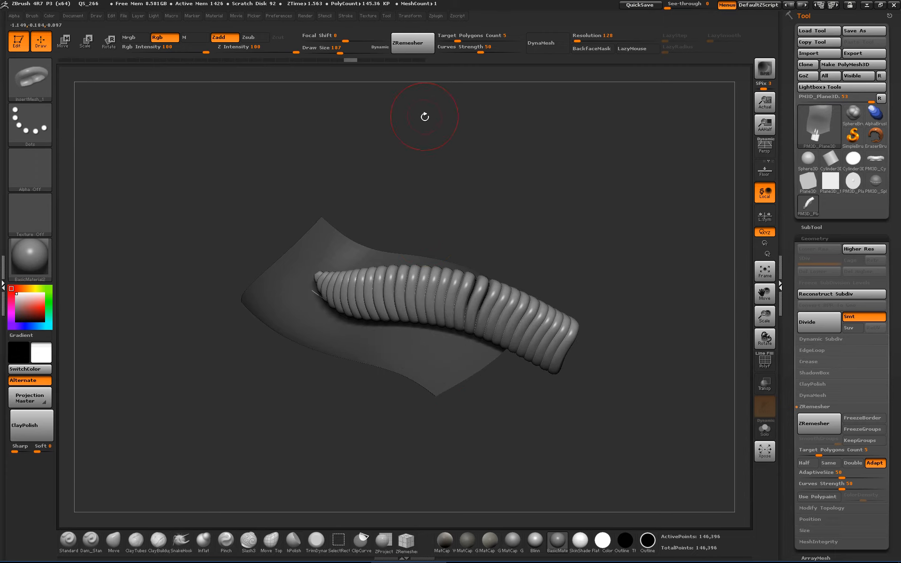
click(346, 16)
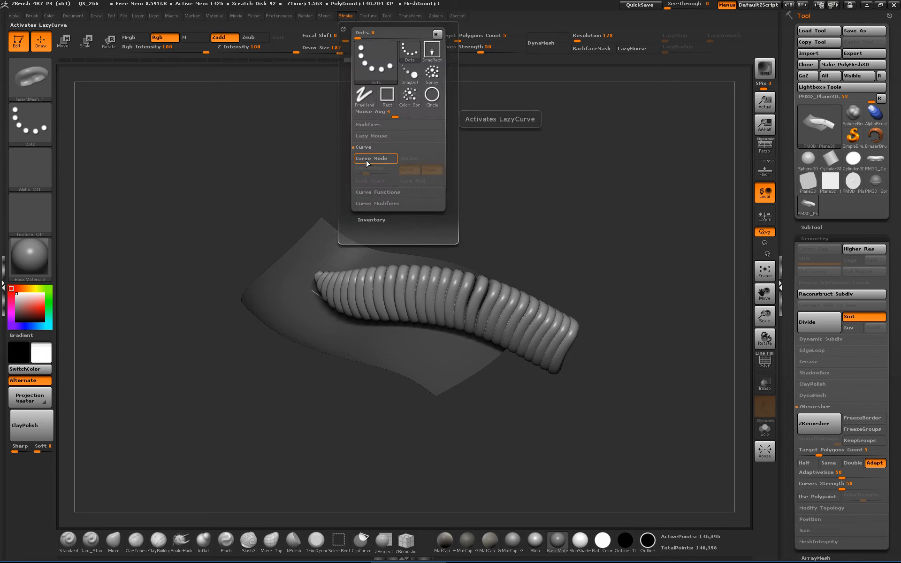
click(366, 159)
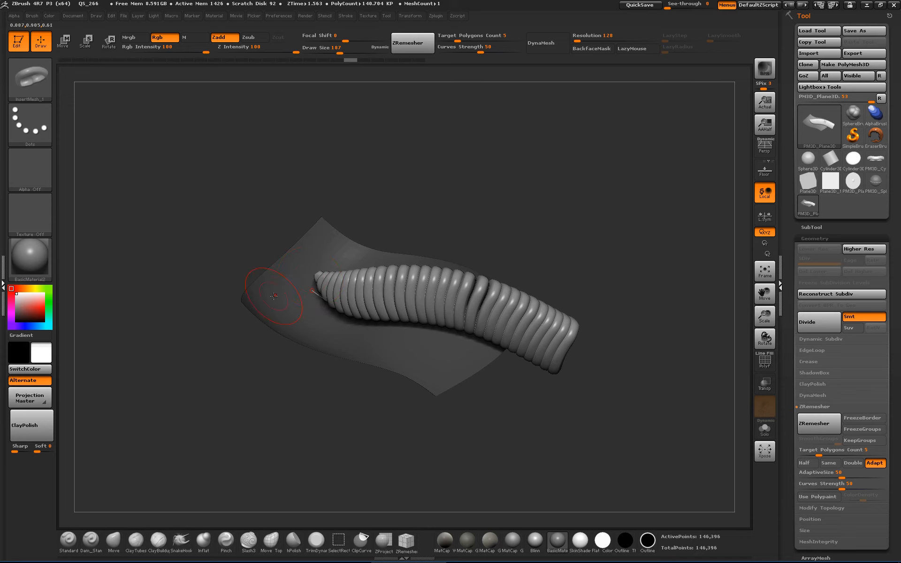
Step: Turn off the Size curve modifier and update the ring curve so the body has a uniform width
drag(449, 392, 498, 390)
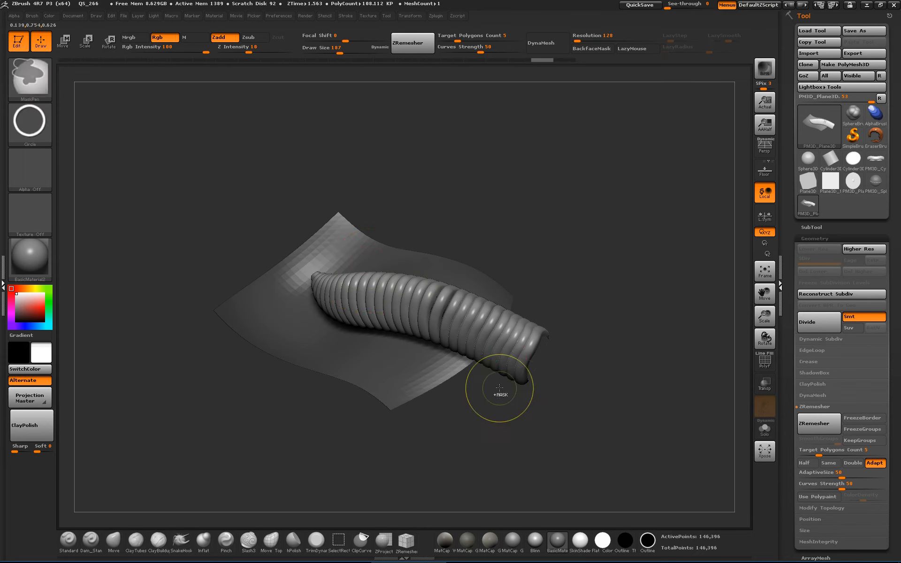
click(346, 16)
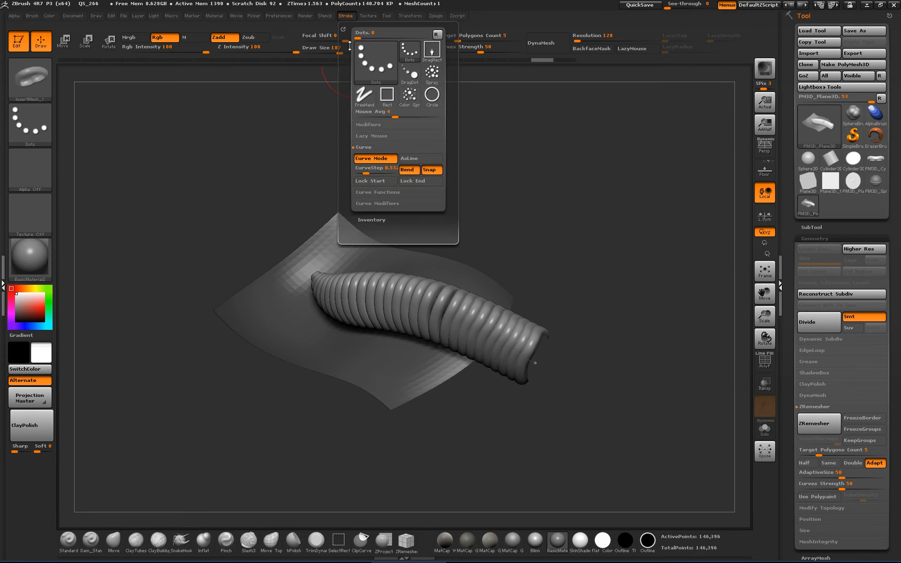
click(362, 148)
click(371, 159)
click(371, 157)
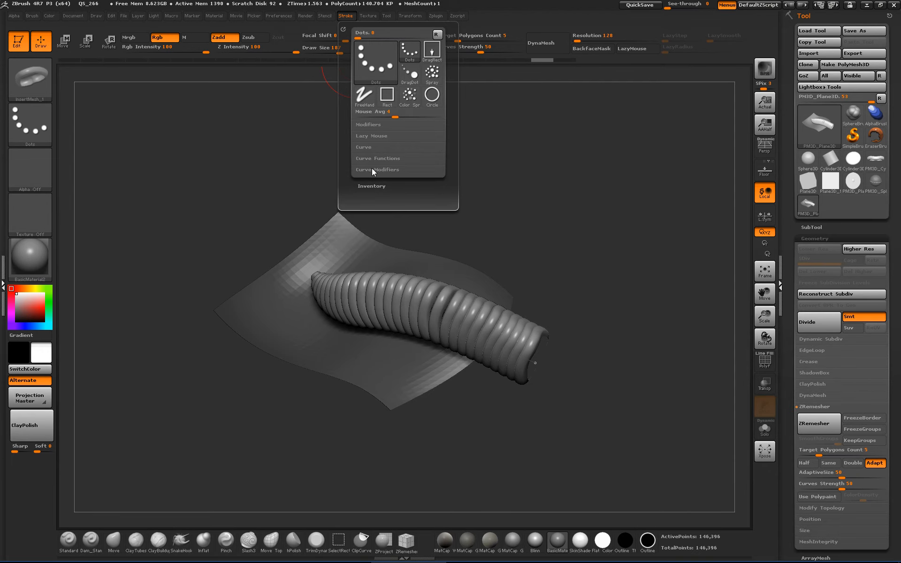
click(372, 170)
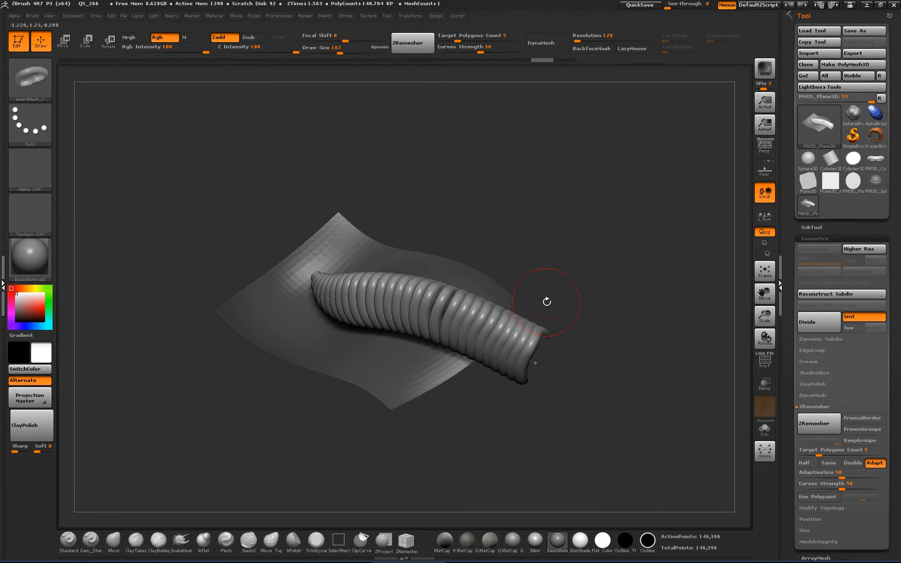
drag(538, 362, 589, 361)
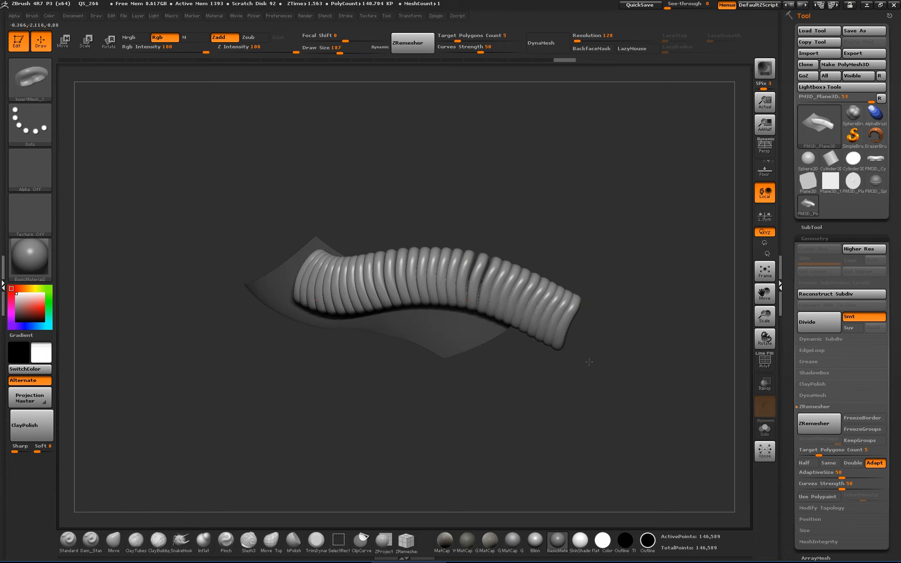
click(568, 340)
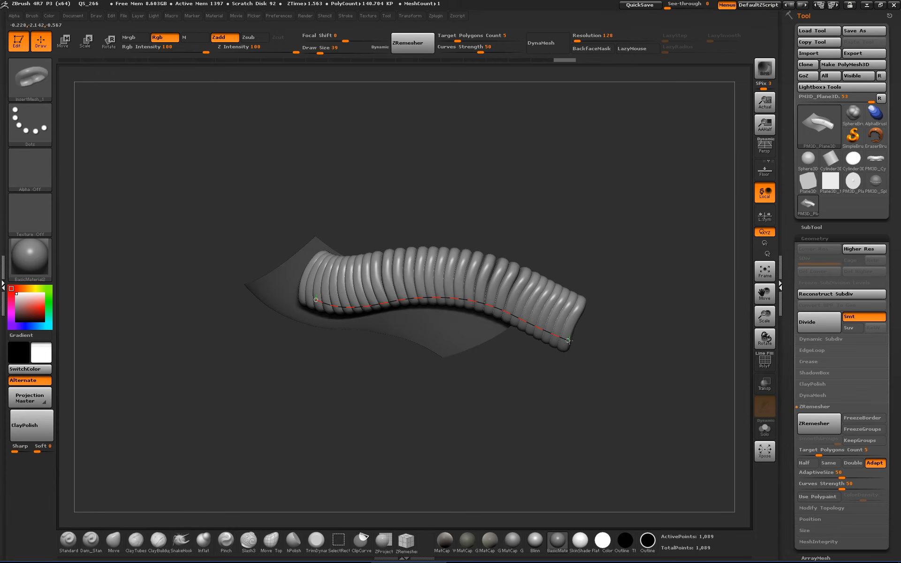
click(310, 298)
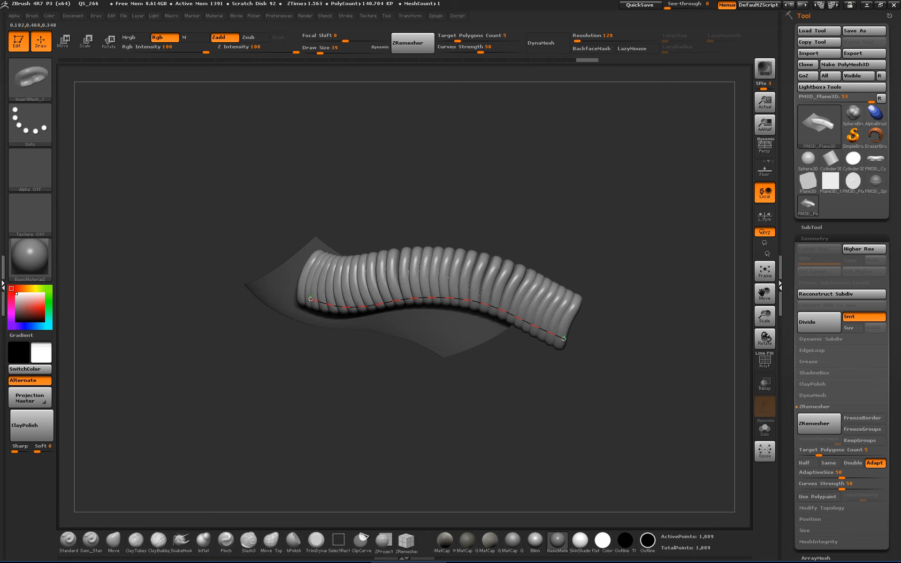
Step: Adjust both end points of the ring curve to reposition the two ends of the uniform worm body
drag(471, 385, 520, 402)
key(ctrl+z)
alt+drag(626, 440, 514, 413)
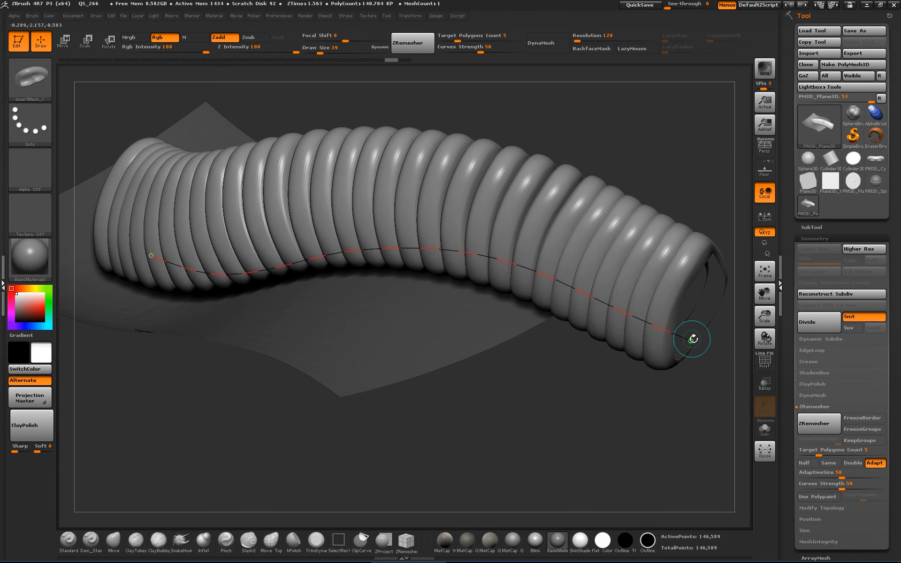
drag(692, 340, 698, 346)
alt+drag(592, 361, 580, 339)
drag(584, 363, 591, 355)
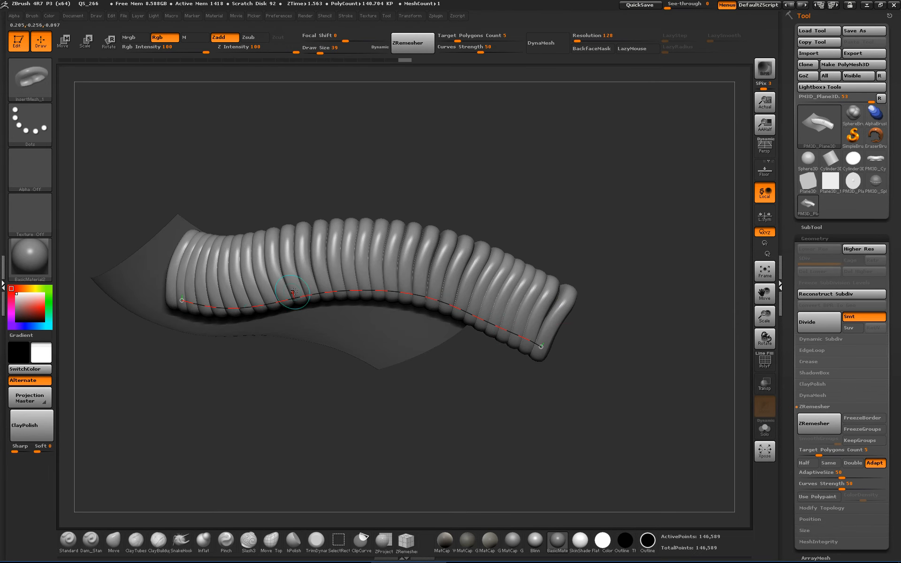
drag(180, 298, 165, 296)
click(437, 233)
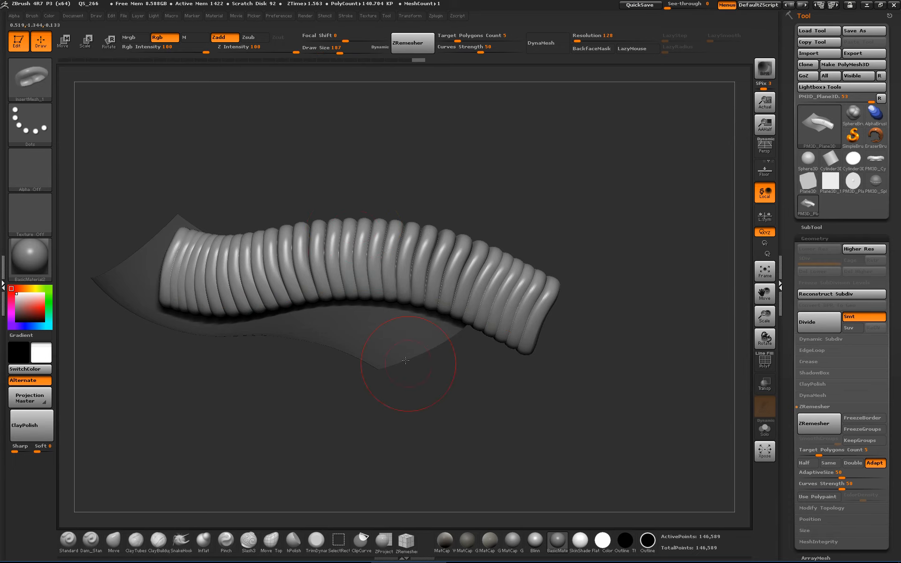
Step: Check the uniform body from the side and its open end, and turn the Size curve modifier back on
drag(406, 360, 488, 367)
key(ctrl+z)
key(ctrl+shift+z)
drag(536, 392, 563, 402)
drag(615, 422, 523, 251)
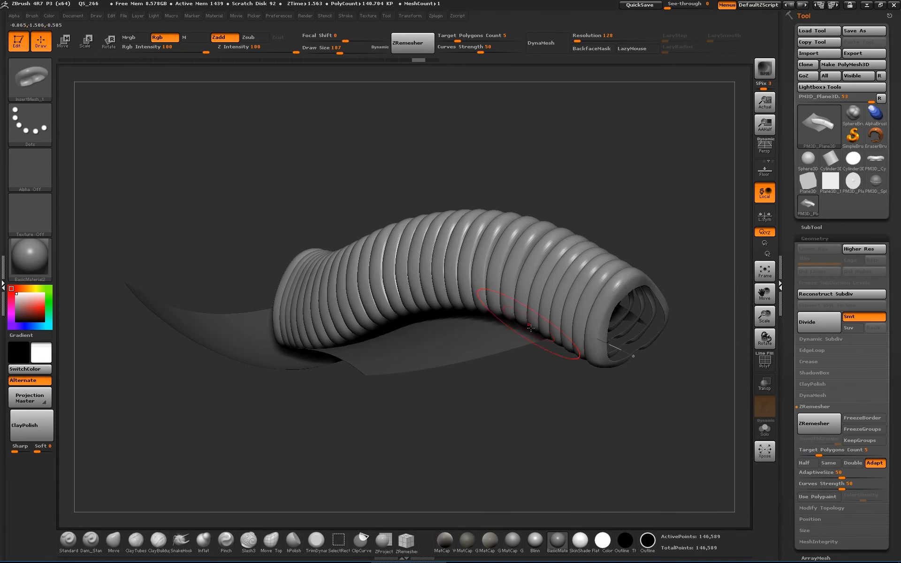
click(345, 16)
click(417, 181)
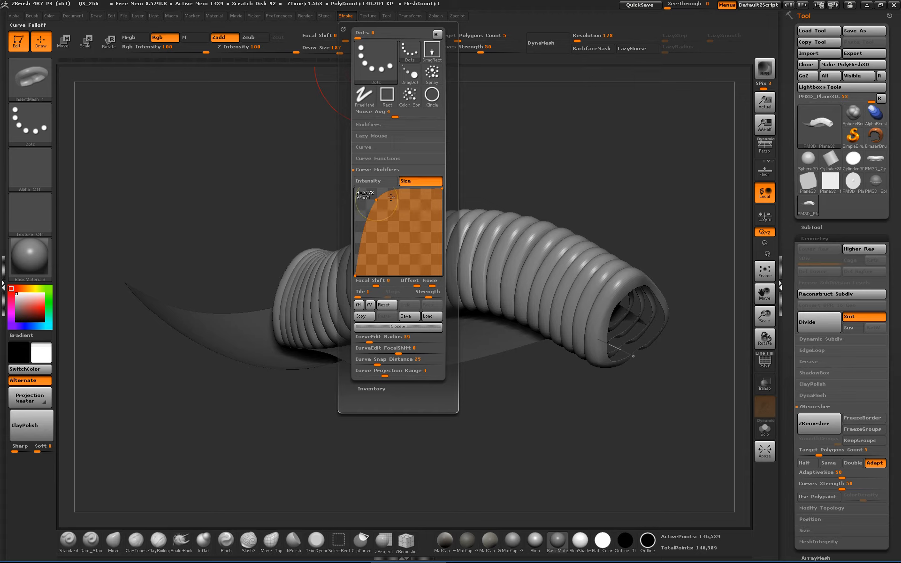
Step: Reset the Size curve falloff to a straight line and update the ring body so it tapers linearly
click(398, 326)
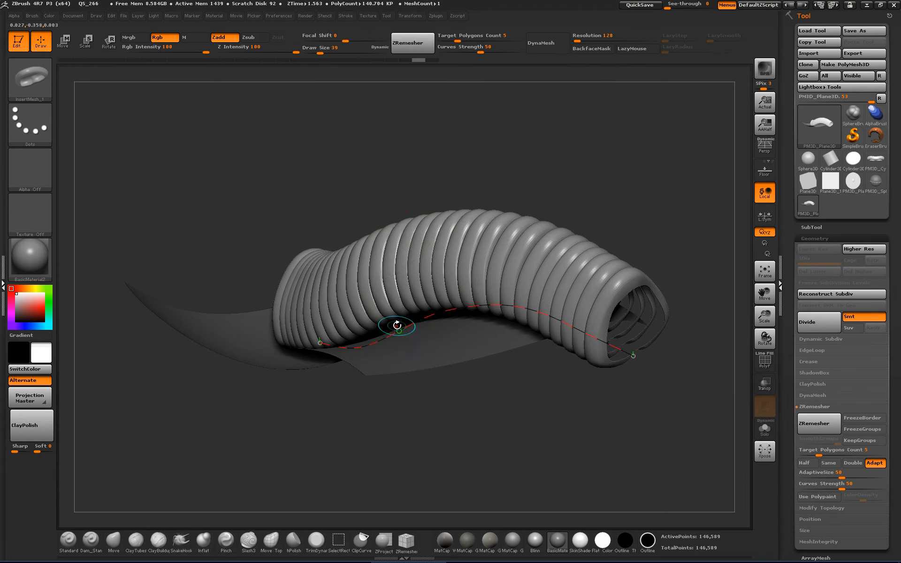
click(347, 16)
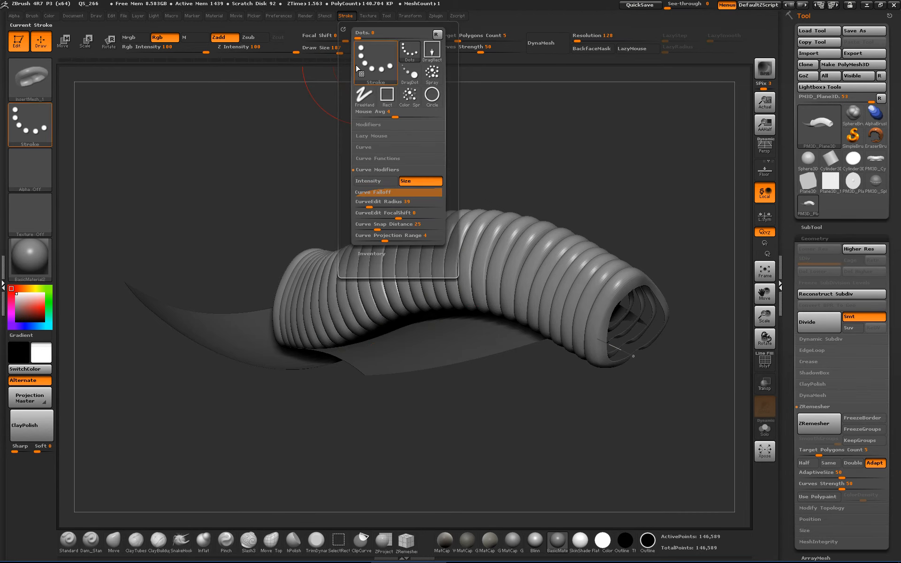
click(389, 190)
drag(376, 200, 450, 215)
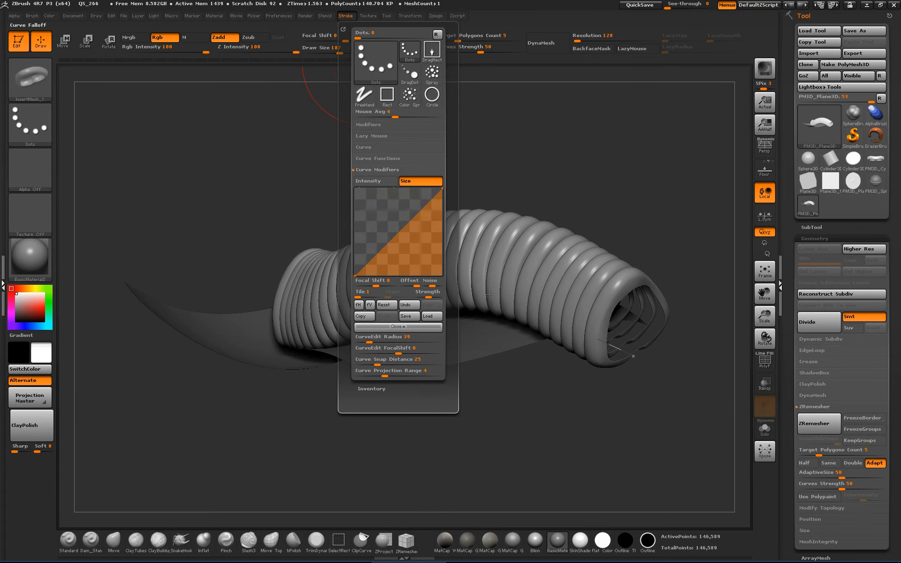
click(631, 354)
drag(587, 390, 534, 383)
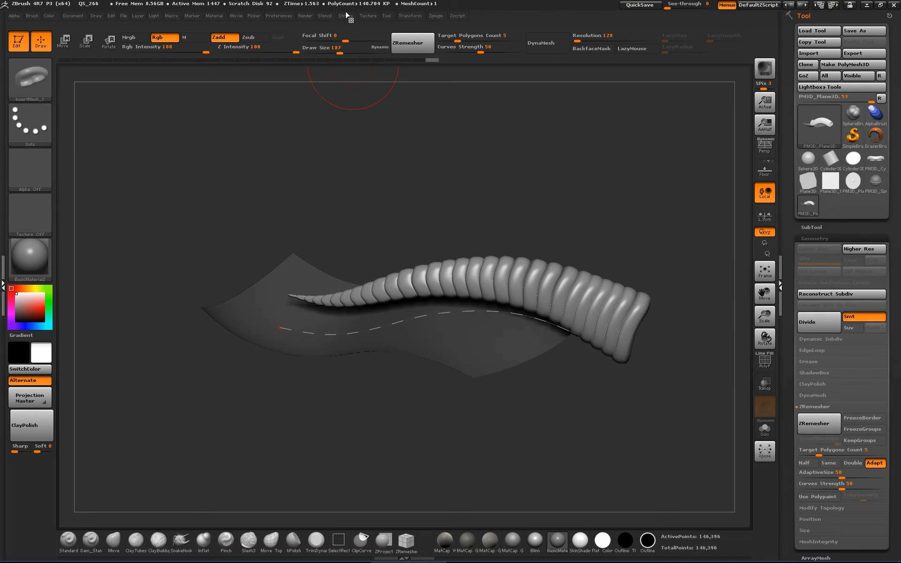
Step: Raise the start of the Size curve falloff into a rounded profile and update the ring body with it
click(346, 16)
drag(403, 227, 375, 205)
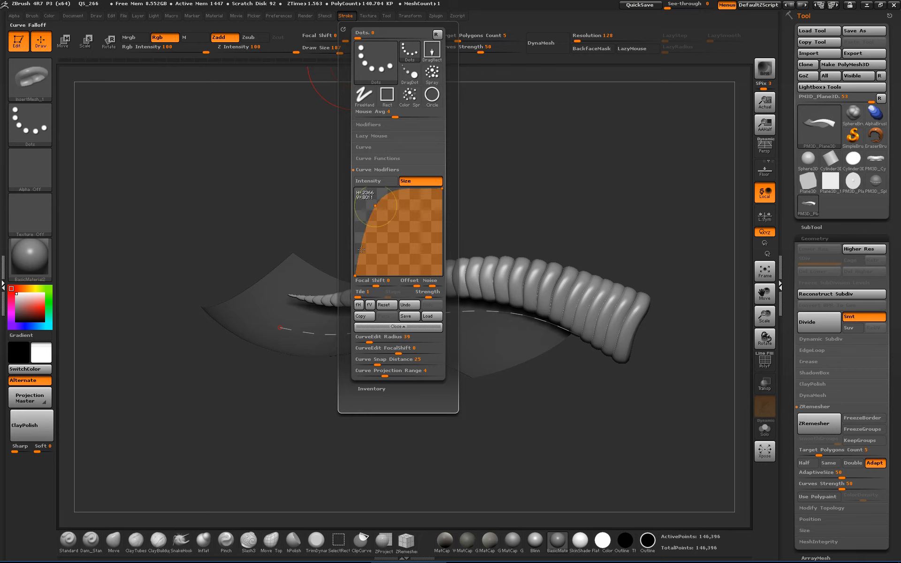
drag(375, 205, 372, 203)
click(607, 362)
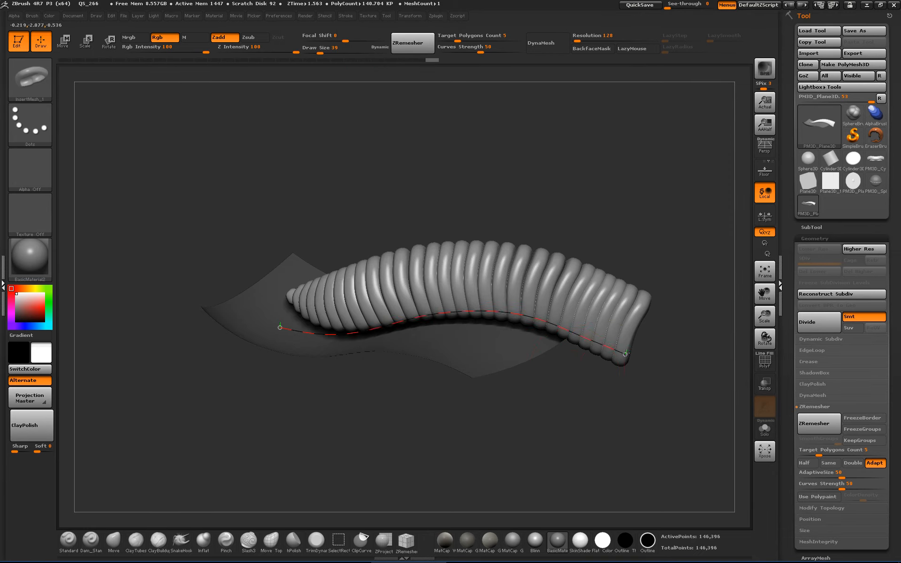
Step: Inspect the tapered body's rings up close and from several sides, including their wireframe and polygroups
drag(587, 384, 580, 365)
drag(263, 343, 252, 340)
mouse_move(434, 416)
mouse_down()
mouse_move(474, 438)
mouse_move(640, 457)
mouse_move(443, 421)
mouse_move(450, 382)
mouse_up()
drag(476, 418, 488, 406)
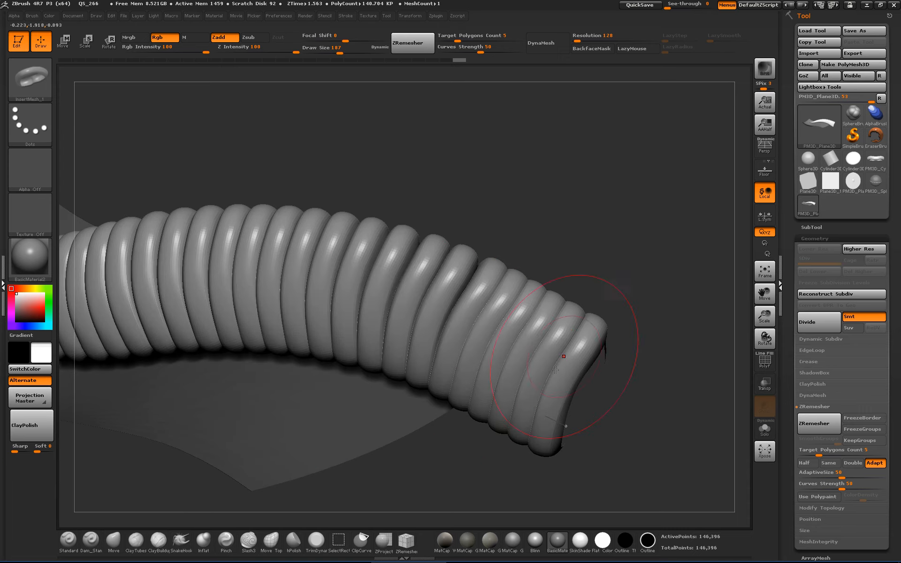
alt+drag(613, 282, 647, 324)
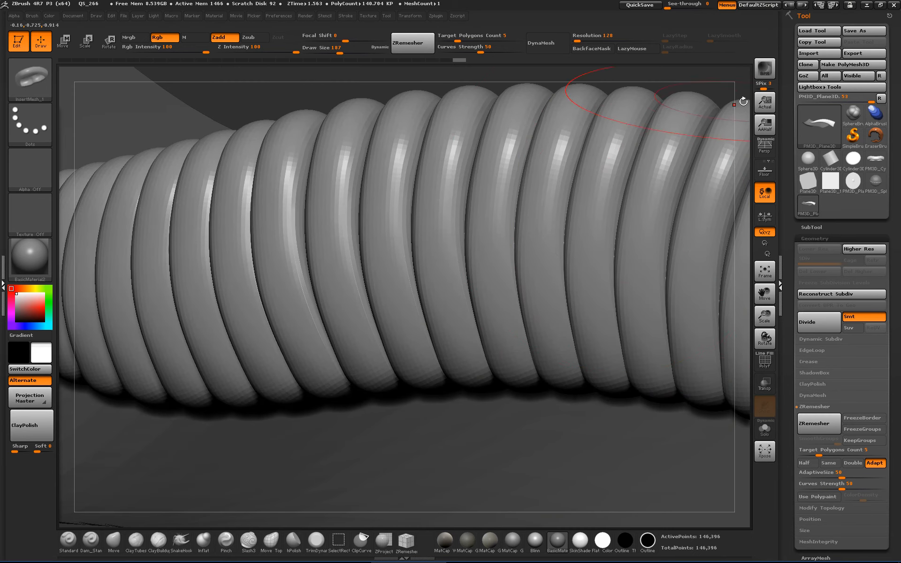
alt+drag(741, 101, 478, 244)
mouse_move(587, 227)
mouse_down()
mouse_move(591, 216)
mouse_move(573, 277)
mouse_move(588, 219)
mouse_up()
key(super)
key(super)
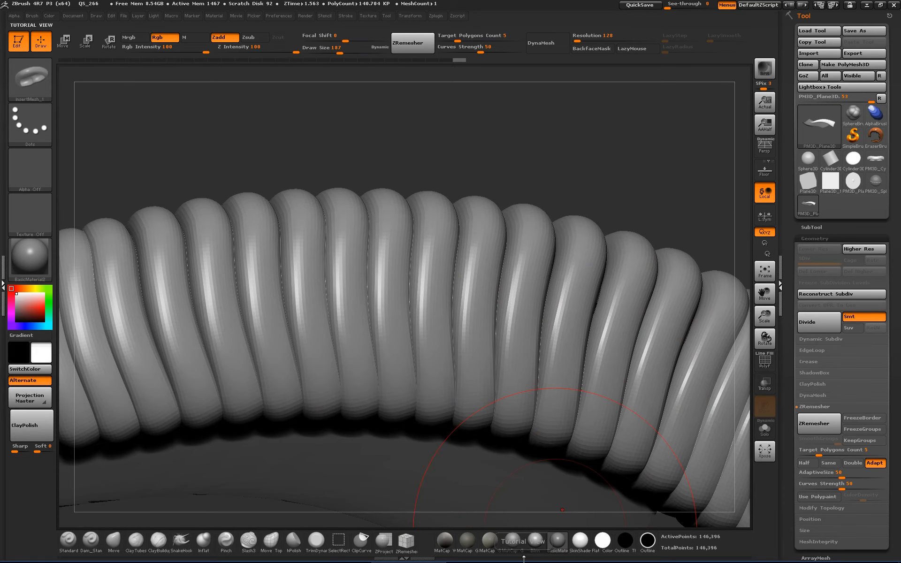
key(super)
key(super)
key(shift)
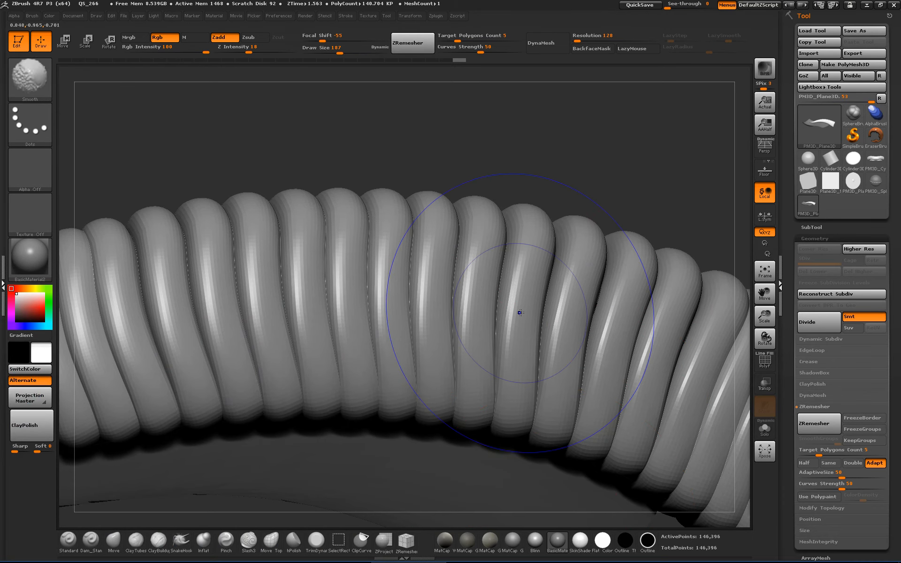
key(shift+f)
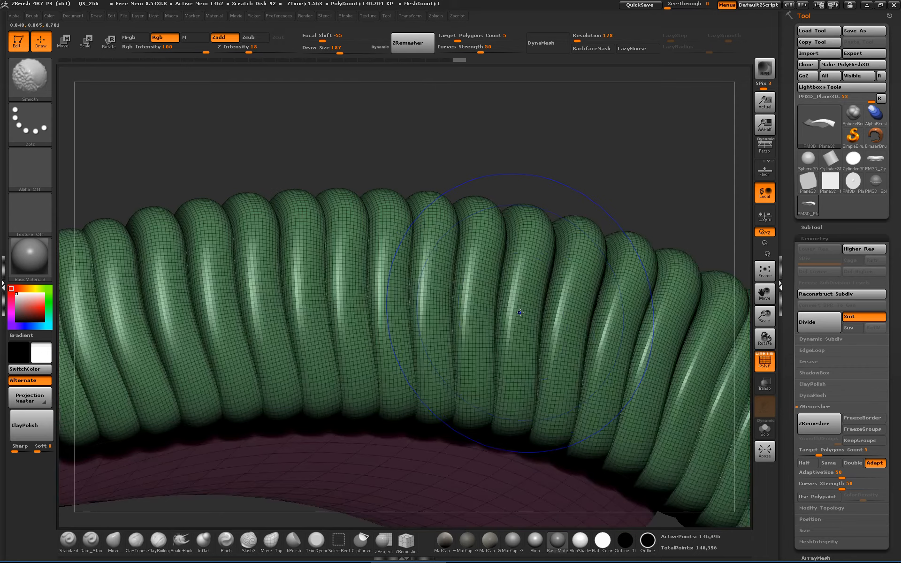
key(shift+f)
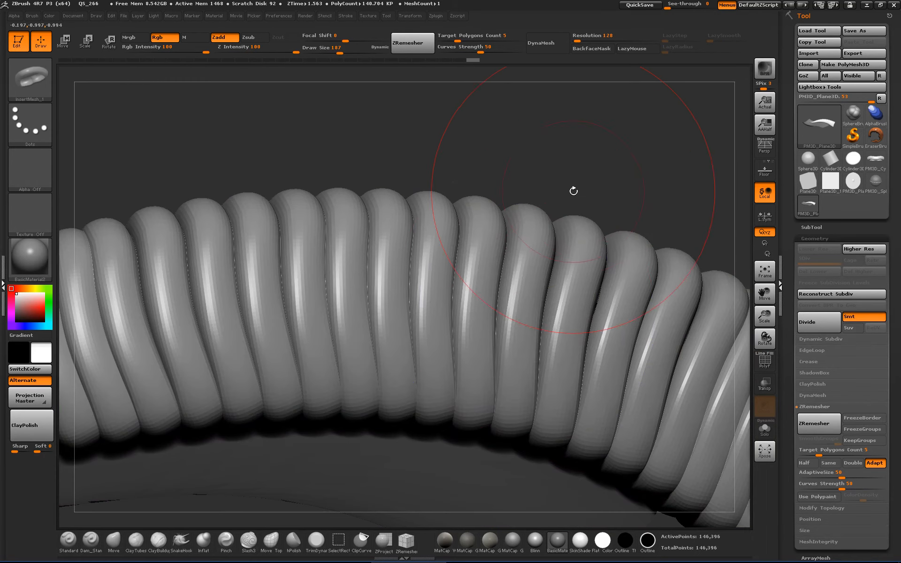
alt+drag(588, 191, 587, 219)
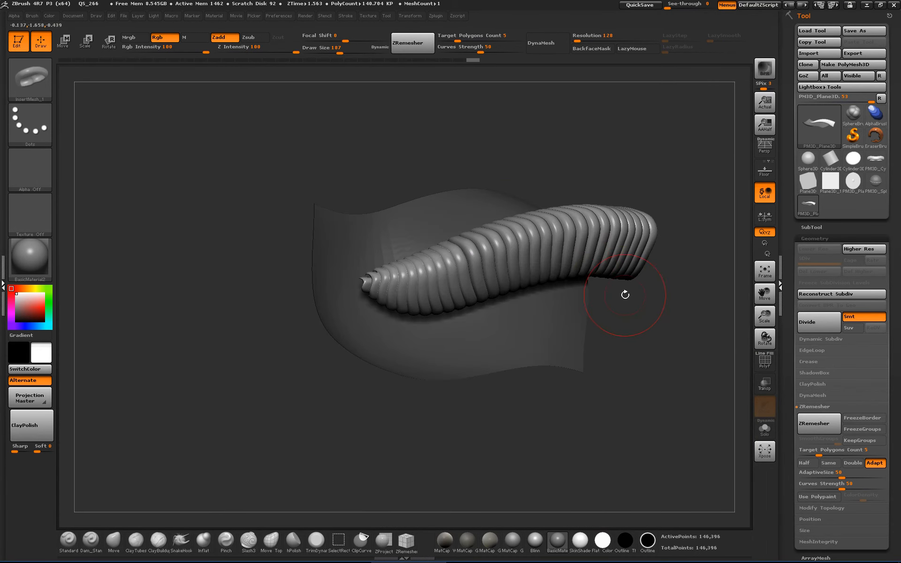
drag(632, 323, 657, 386)
Step: Try drawing a second ring body on the plane beside the first one and adjusting its curve
right_drag(548, 322, 448, 305)
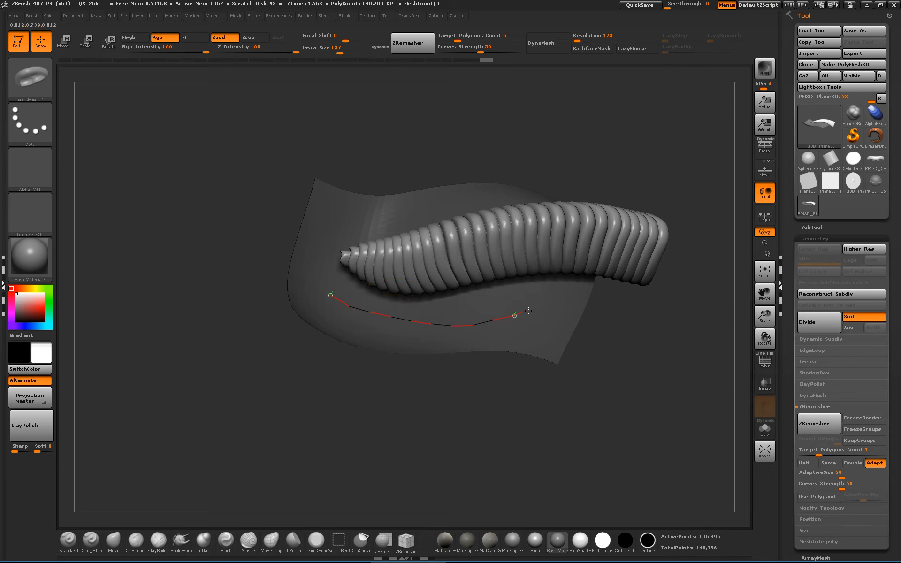
drag(582, 273, 582, 274)
drag(359, 296, 456, 311)
drag(559, 275, 559, 276)
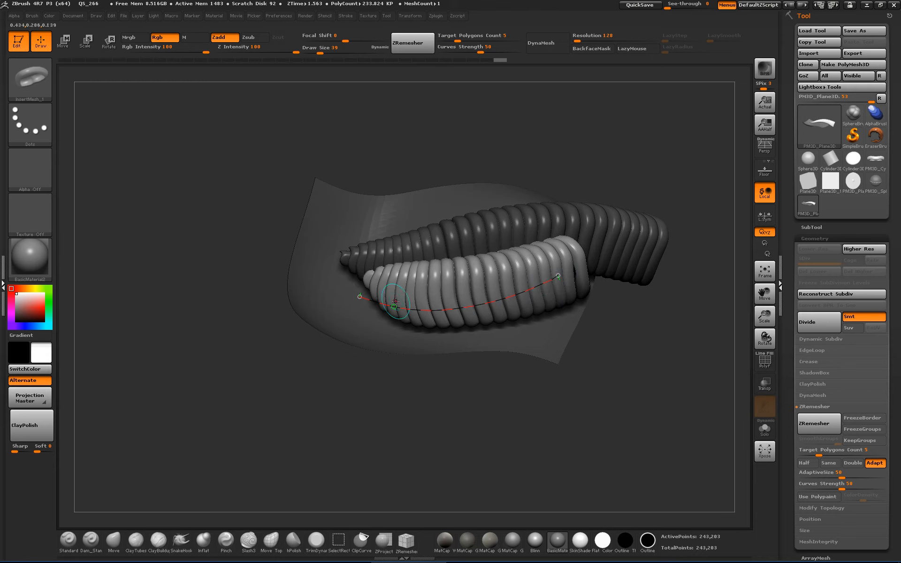
mouse_move(352, 297)
mouse_down()
mouse_move(565, 297)
mouse_move(598, 268)
mouse_move(594, 262)
mouse_up()
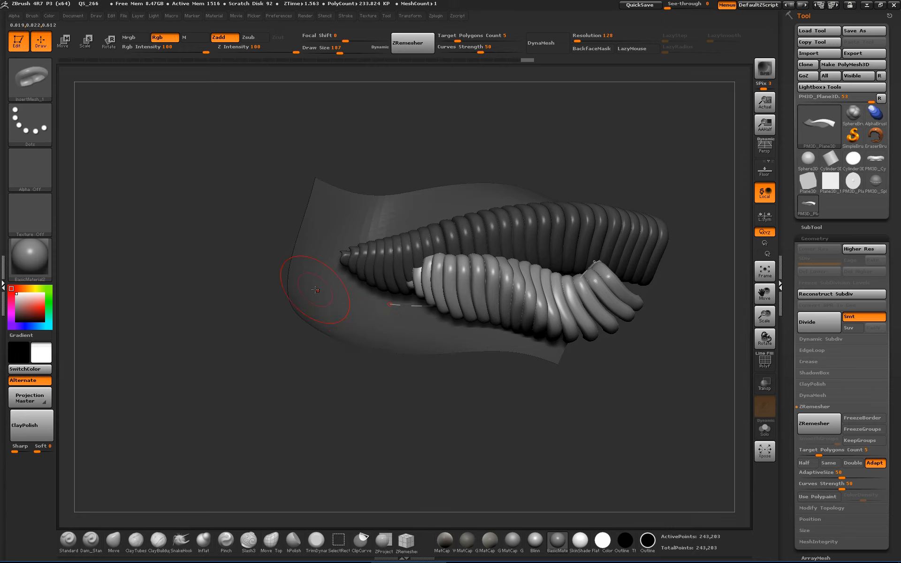
mouse_move(442, 395)
mouse_down()
mouse_move(412, 409)
mouse_move(446, 389)
mouse_move(432, 386)
mouse_move(506, 371)
mouse_move(527, 386)
mouse_up()
Step: Undo the second ring body and the stray stroke, keeping only the first tapered body on the plane
key(ctrl+z)
key(ctrl+z)
key(ctrl+z)
drag(558, 334, 450, 337)
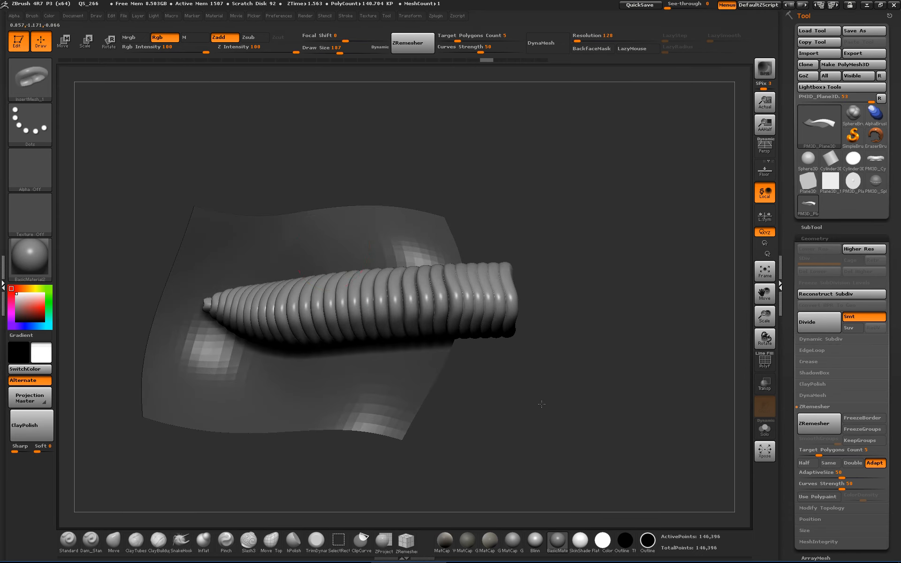
mouse_move(387, 341)
mouse_down()
mouse_move(498, 352)
mouse_move(495, 334)
mouse_up()
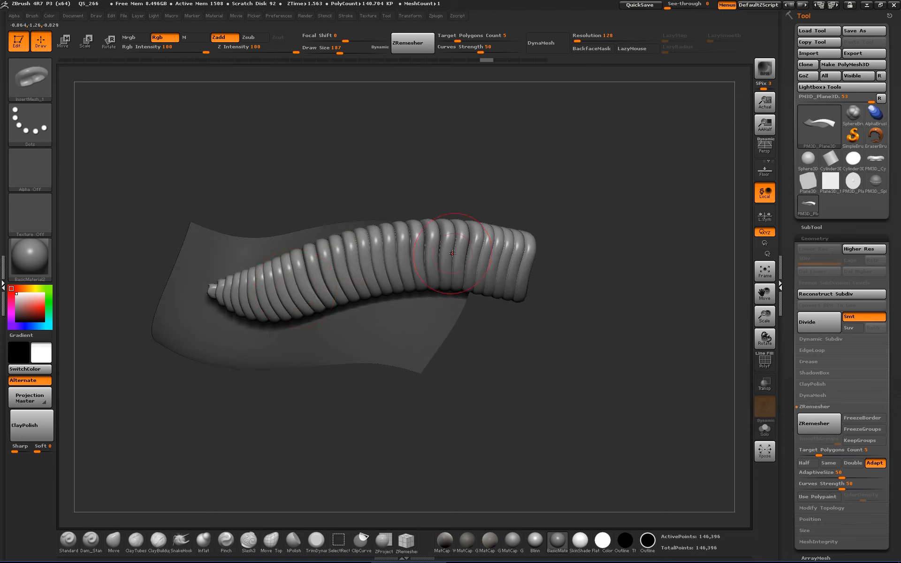
mouse_move(426, 249)
mouse_down()
mouse_move(350, 282)
mouse_move(388, 272)
mouse_up()
key(ctrl+z)
Step: Split the unmasked points of the mesh into a separate subtool
click(808, 227)
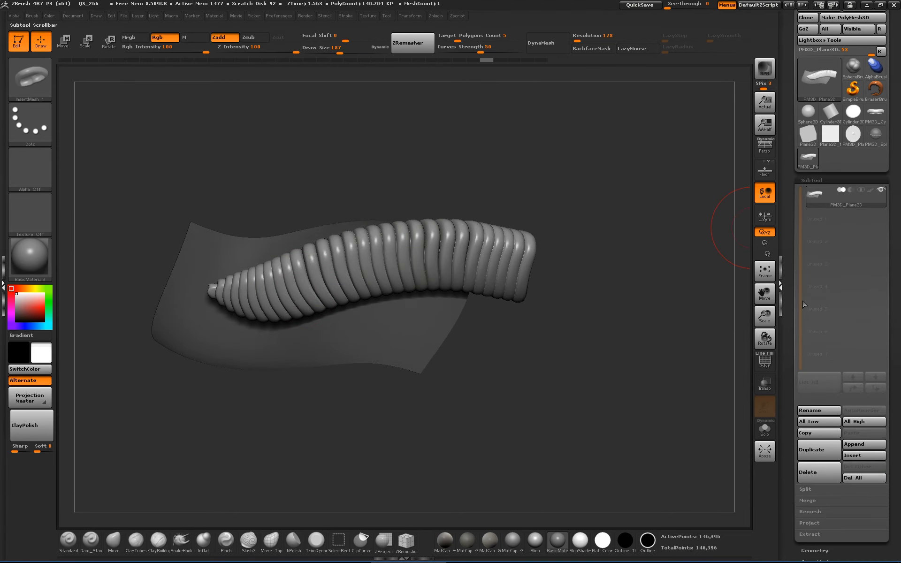
scroll(809, 310, down, 3)
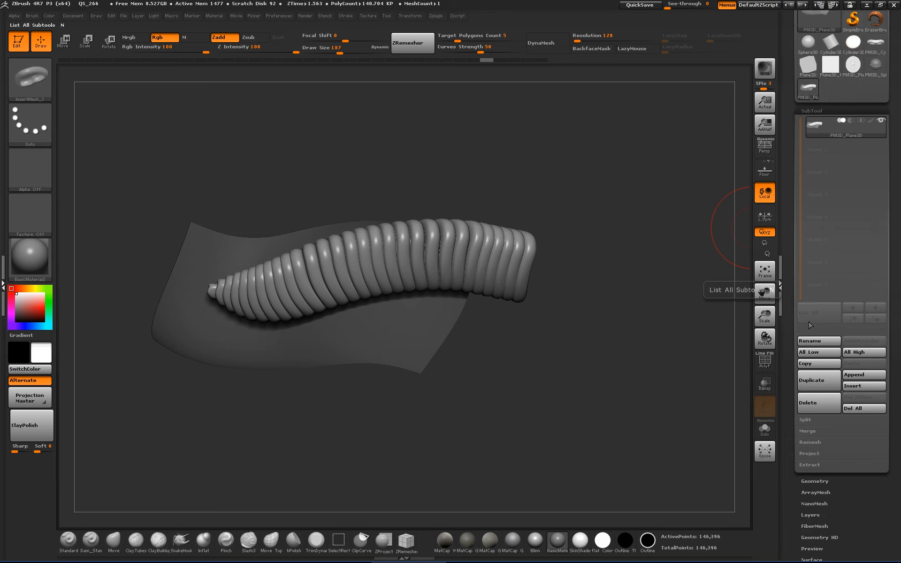
click(815, 421)
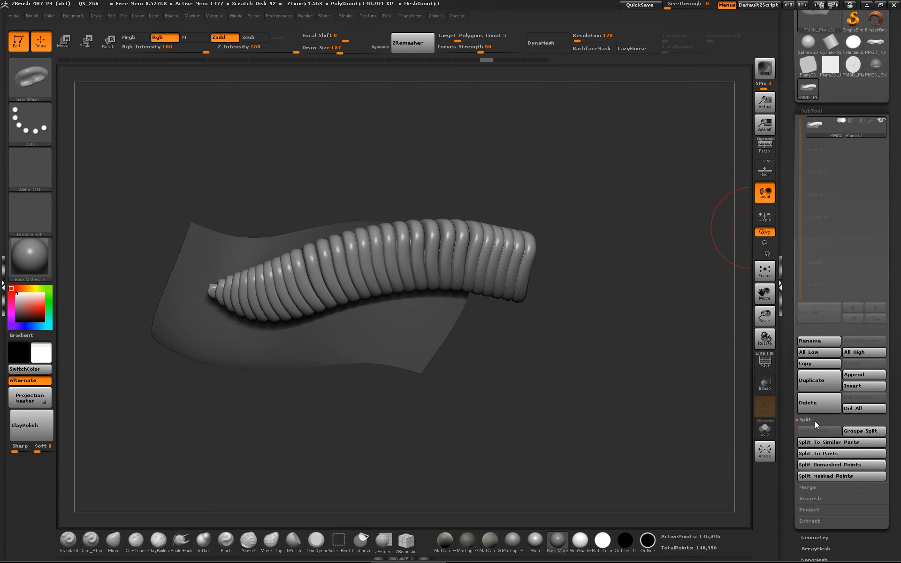
click(825, 465)
Step: Select the split-off worm body subtool, delete it and confirm
drag(589, 374, 624, 366)
click(817, 148)
drag(660, 246, 669, 413)
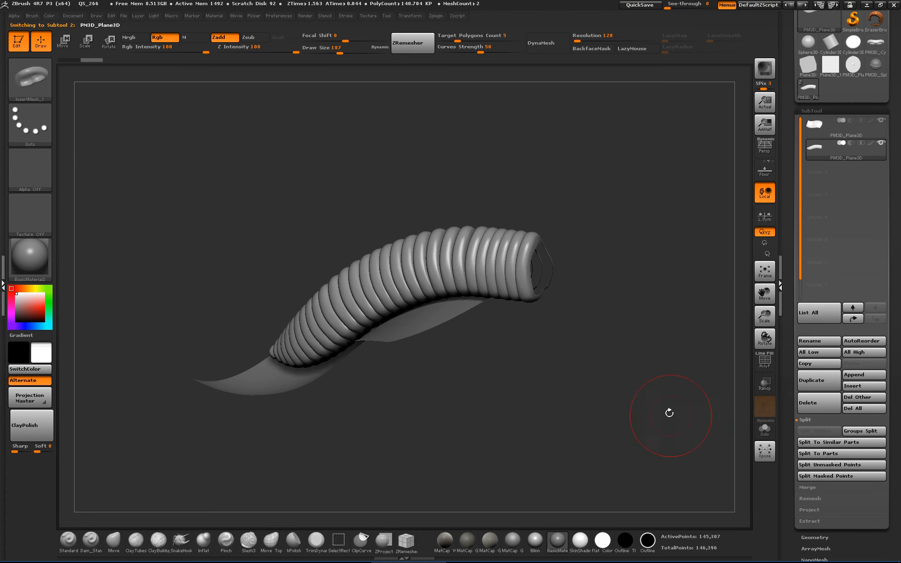
click(824, 396)
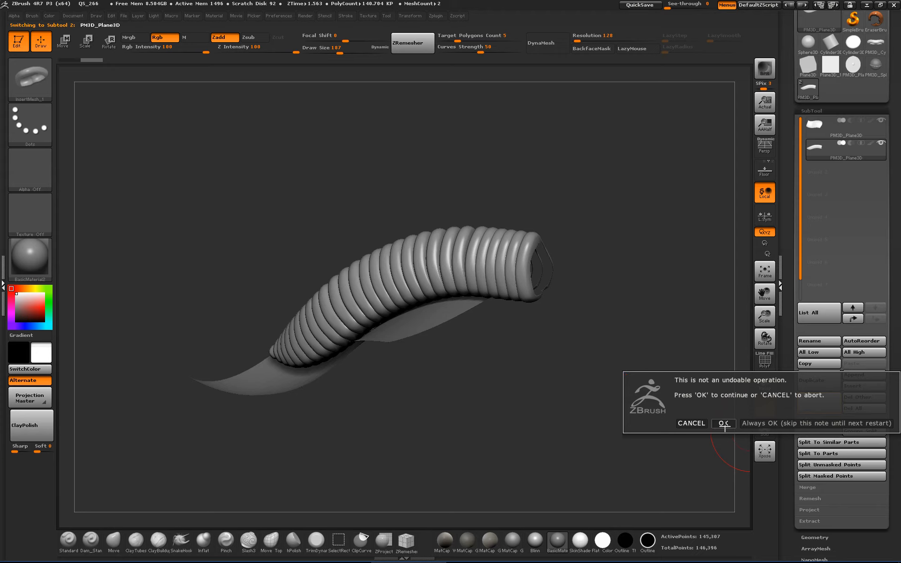
click(724, 425)
Step: Undo back to the single mesh that holds both the worm body and the plane
drag(621, 370, 643, 406)
key(ctrl+z)
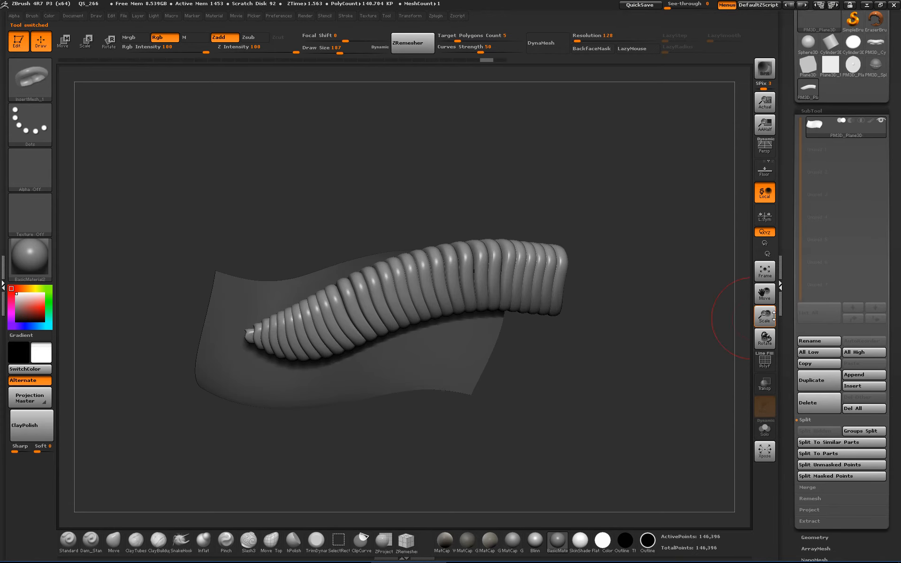
key(ctrl+z)
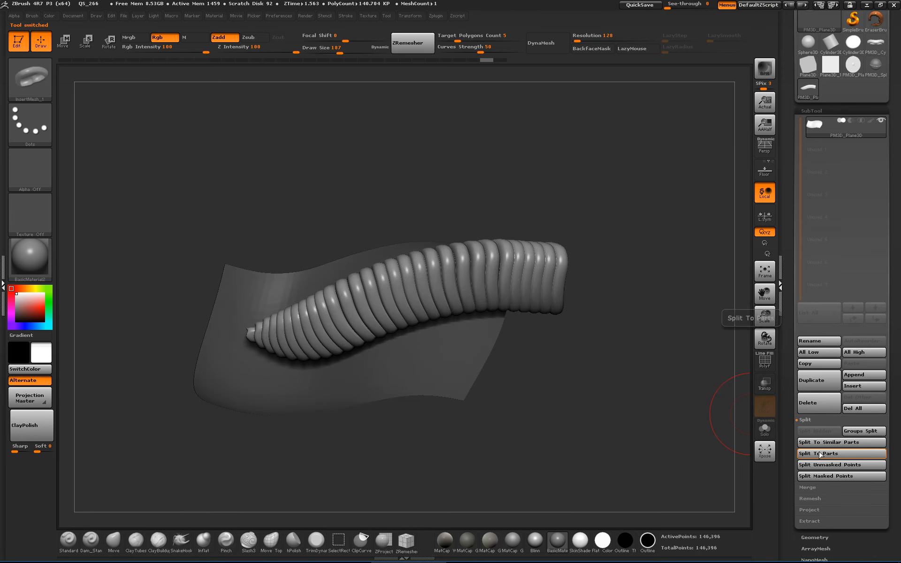
key(ctrl+z)
drag(613, 302, 579, 402)
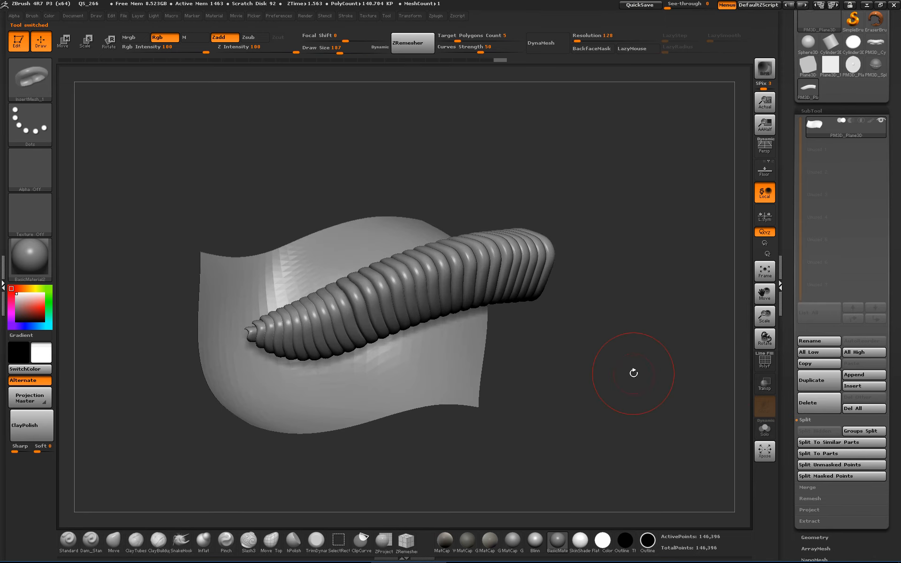
drag(643, 374, 622, 358)
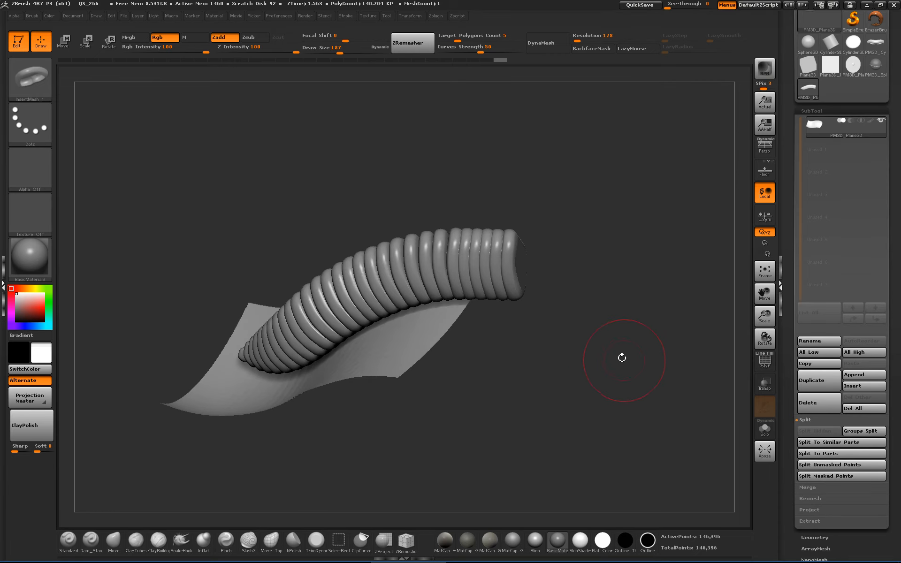
Step: Split the mesh into subtools with Split To Similar Parts and isolate the third subtool in Solo mode
click(833, 443)
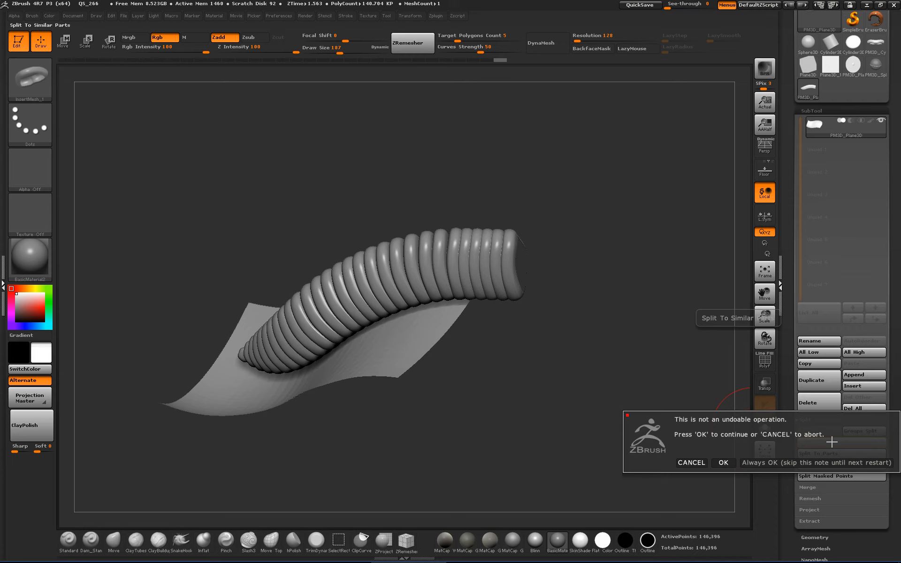
click(723, 463)
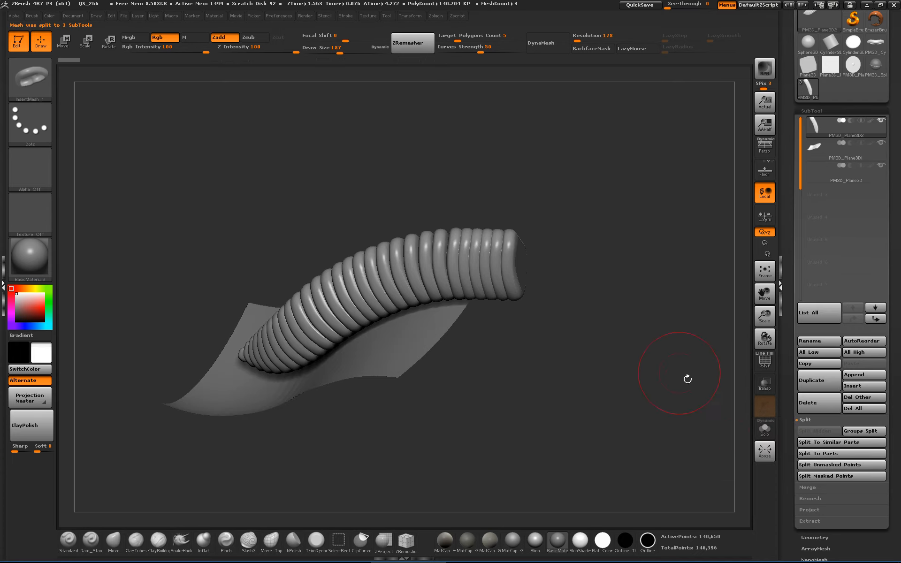
drag(686, 376, 778, 259)
click(819, 168)
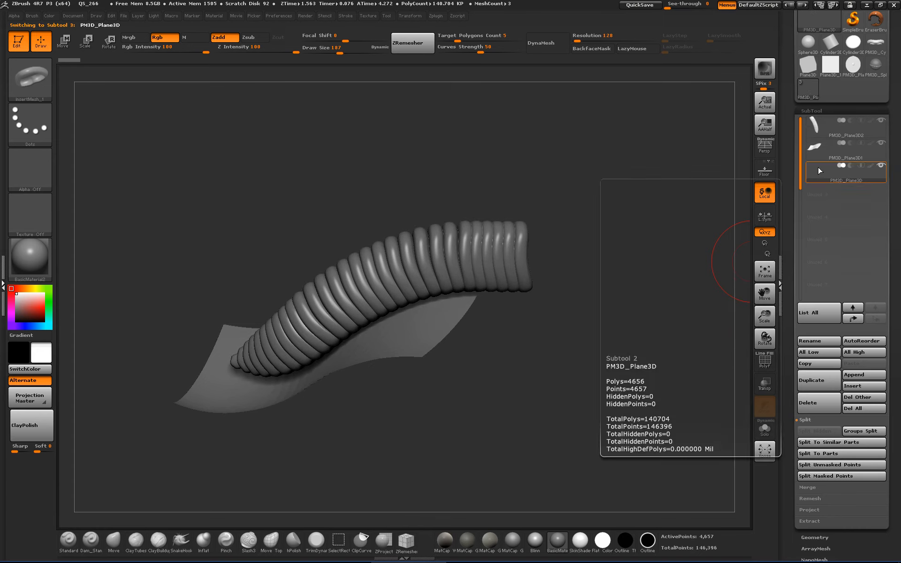
click(763, 429)
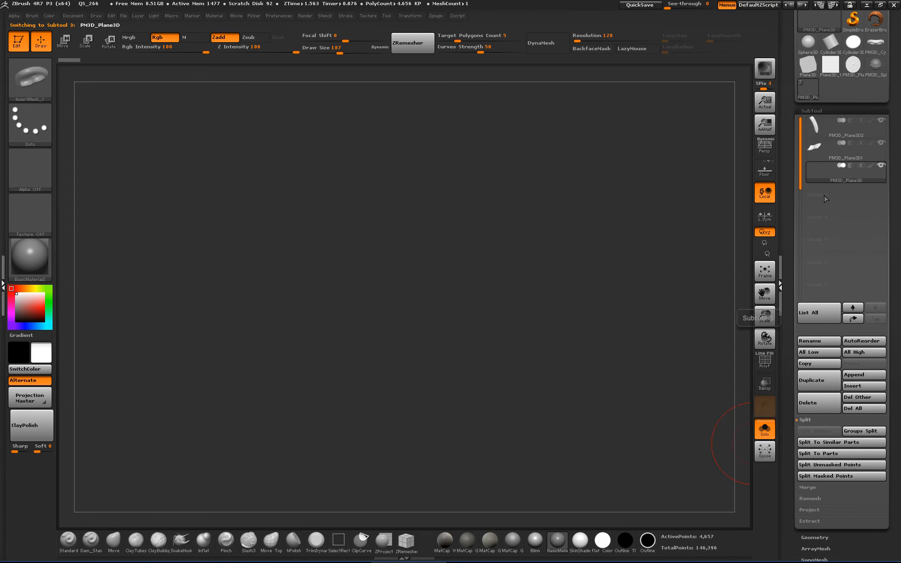
Step: Delete the plane subtool and the leftover PM3D_Plane3D subtool, keeping only the worm body
click(815, 148)
click(805, 402)
click(720, 422)
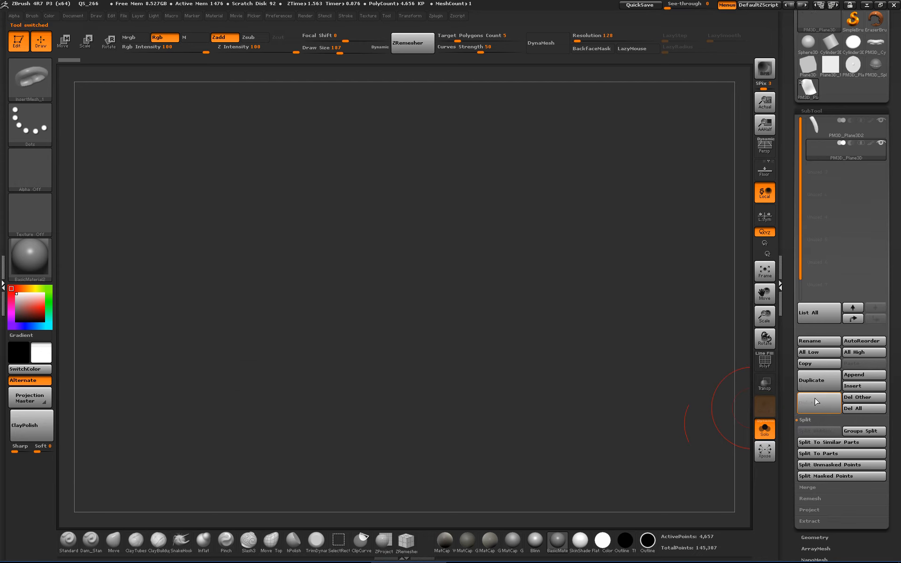
click(811, 403)
click(723, 422)
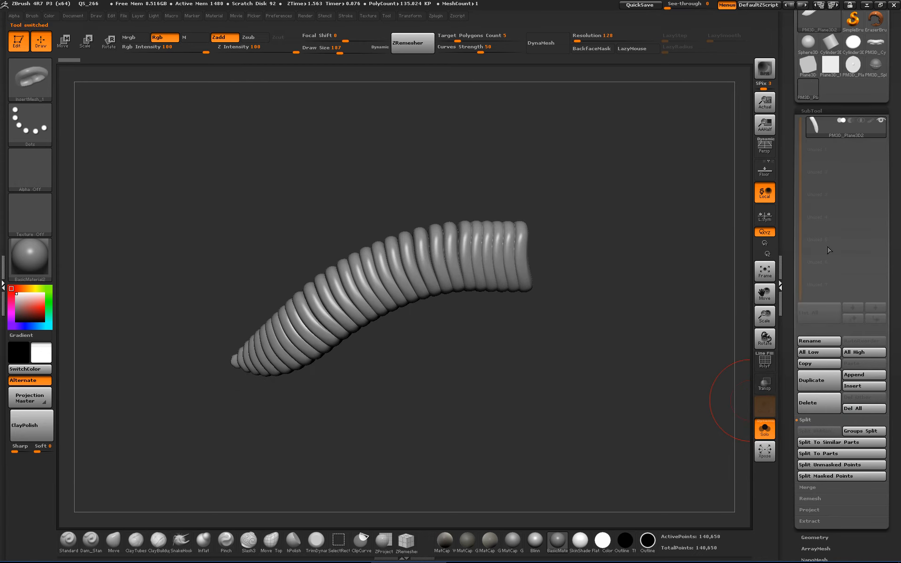
Step: Inspect the isolated worm body's rings from the tapered tip to the wide end
drag(647, 310, 721, 310)
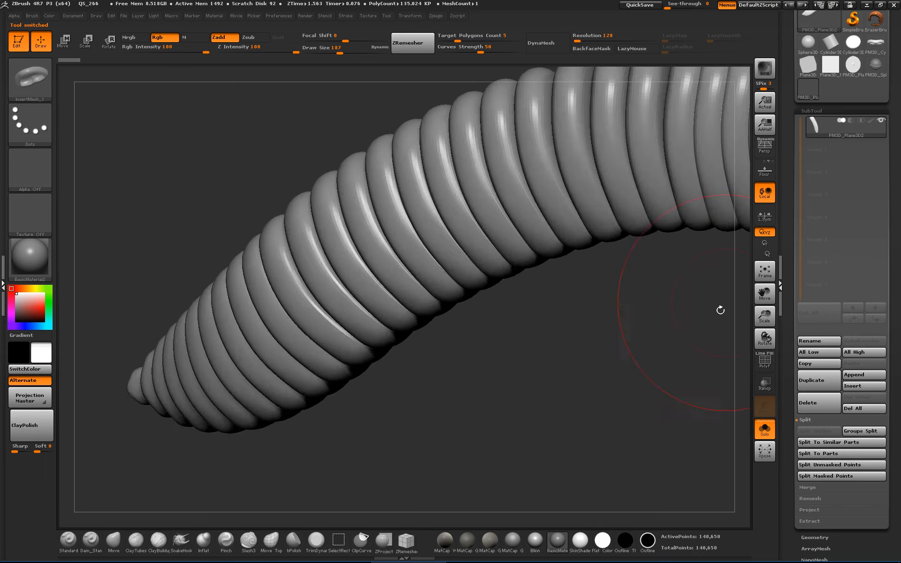
mouse_move(673, 356)
alt+mouse_down()
mouse_move(556, 452)
mouse_move(628, 388)
mouse_move(637, 390)
mouse_move(635, 432)
alt+mouse_up()
alt+drag(535, 185, 479, 169)
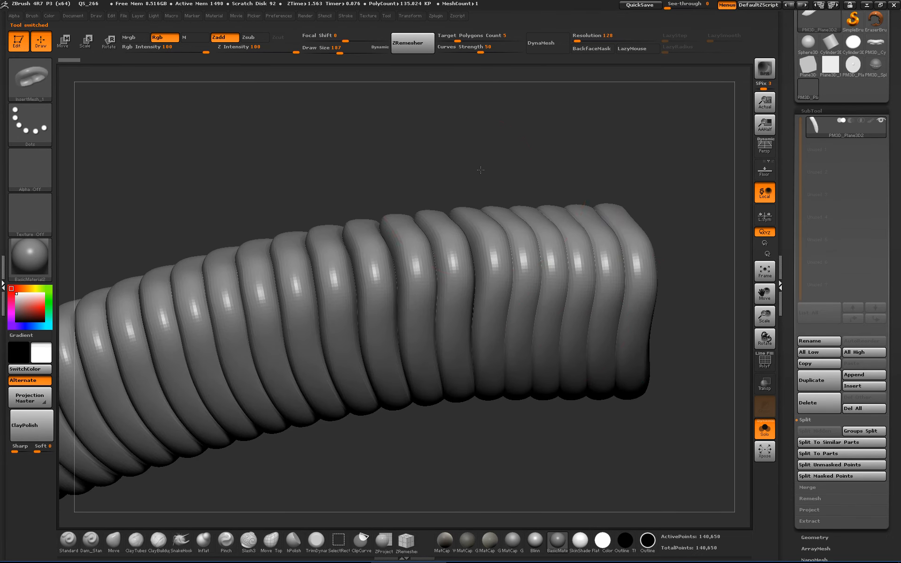
Step: Apply the SkinShade4 material to the worm body and compare its rings with the Bobbit worm reference photo
click(579, 540)
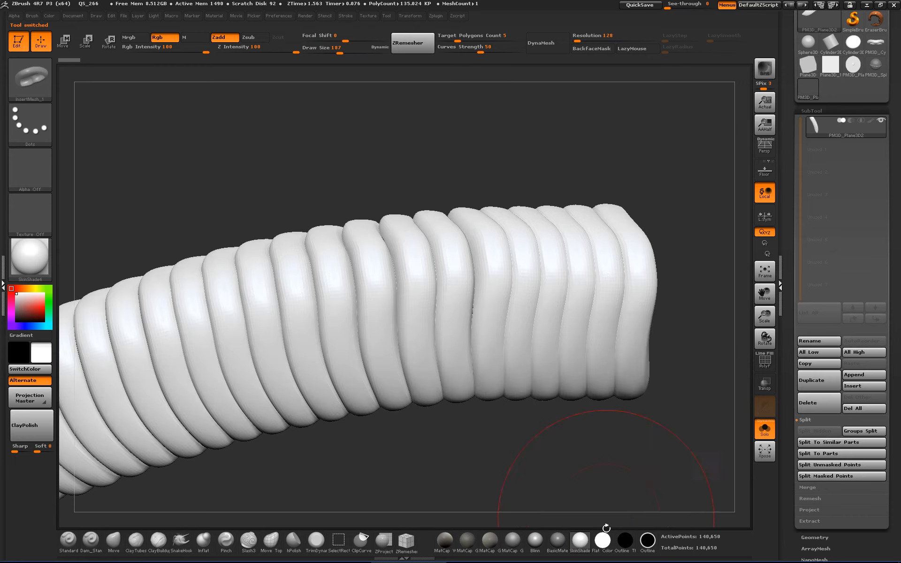
mouse_move(559, 397)
mouse_down()
mouse_move(572, 438)
mouse_move(527, 441)
mouse_move(525, 462)
mouse_move(483, 468)
mouse_move(554, 356)
mouse_move(591, 401)
mouse_move(539, 376)
mouse_move(442, 191)
mouse_up()
key(ctrl+z)
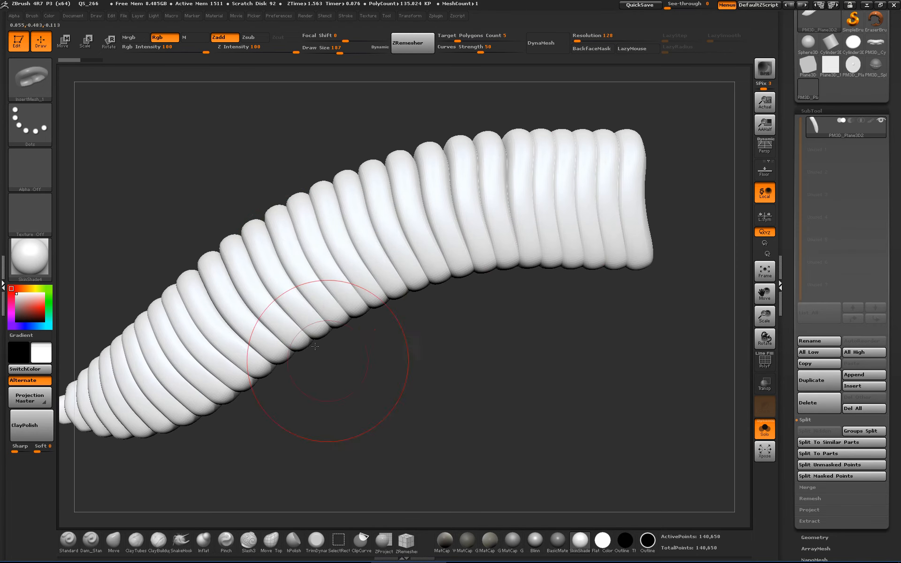
mouse_move(332, 358)
mouse_down()
mouse_move(398, 366)
mouse_move(383, 369)
mouse_up()
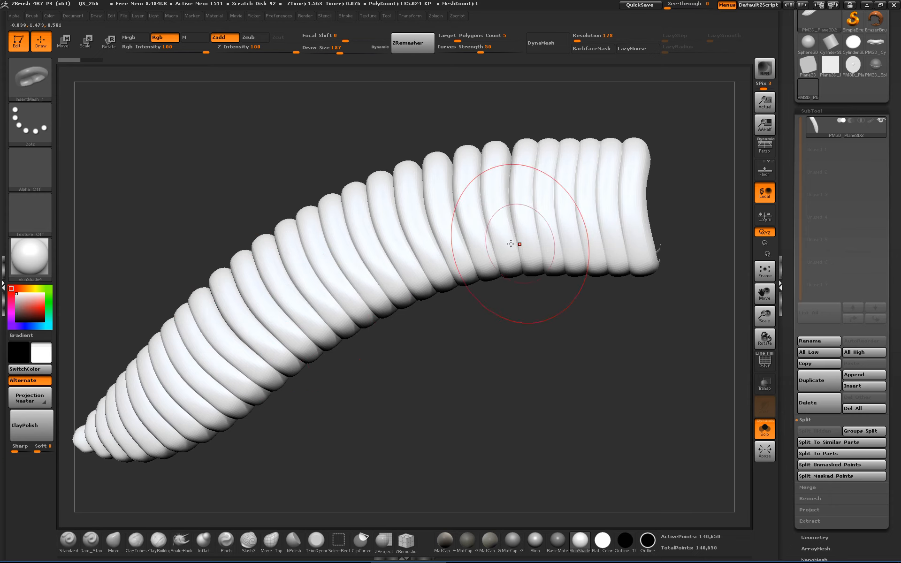
drag(364, 444, 322, 301)
drag(337, 339, 475, 423)
alt+drag(557, 409, 490, 397)
key(alt+Tab)
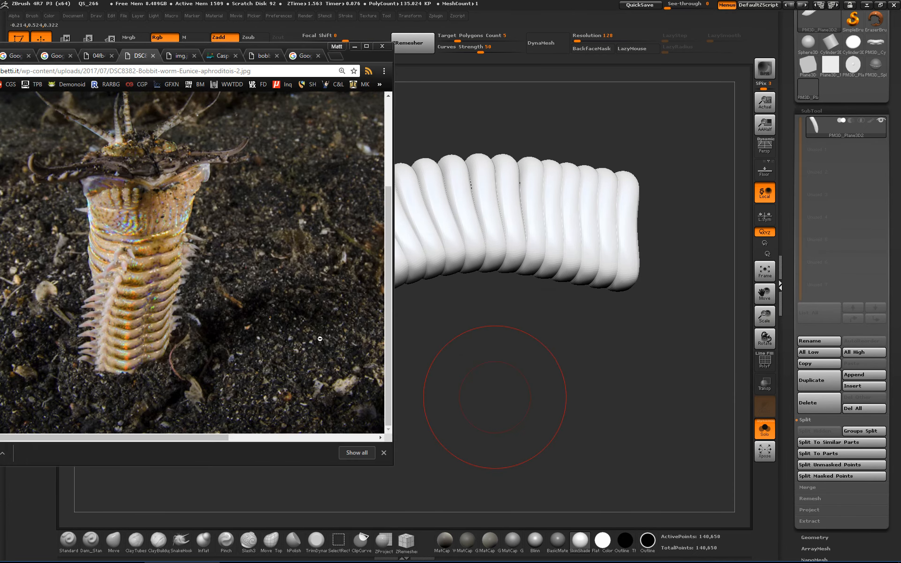
key(alt+Tab)
Step: Turn on PolyFrame and divide the worm body into one polygroup per ring with Auto Groups
alt+drag(628, 330, 523, 281)
key(shift+f)
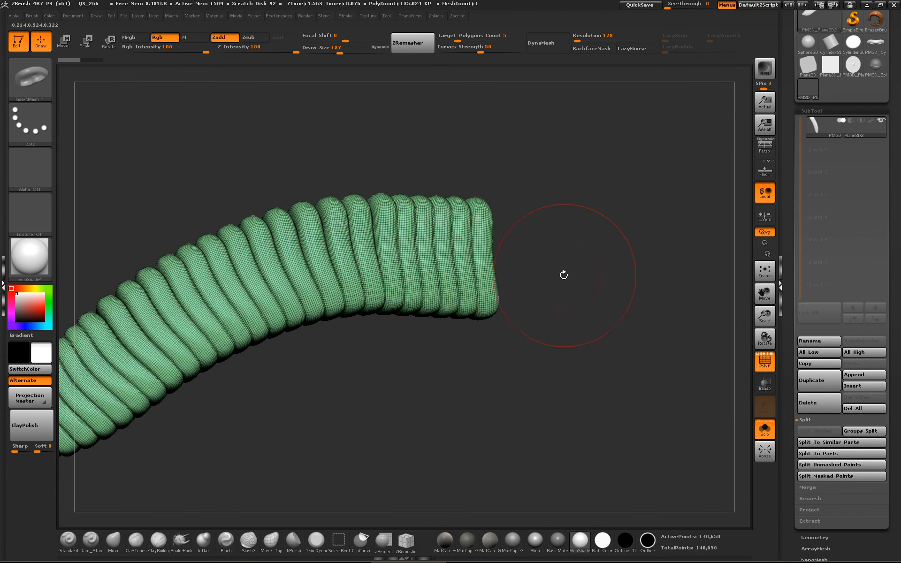
click(811, 111)
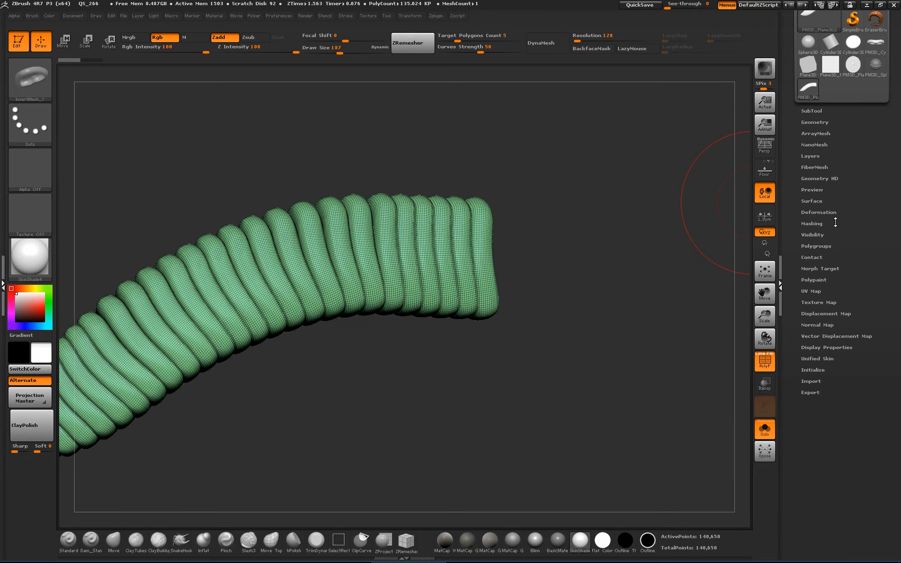
click(816, 245)
click(816, 256)
Step: Isolate the last ring at the wide end and separate it into its own subtool with Split Hidden, showing both subtools
mouse_move(677, 263)
mouse_down()
mouse_move(600, 284)
mouse_move(537, 249)
mouse_up()
key(ctrl+shift)
ctrl+shift+click(499, 221)
click(811, 111)
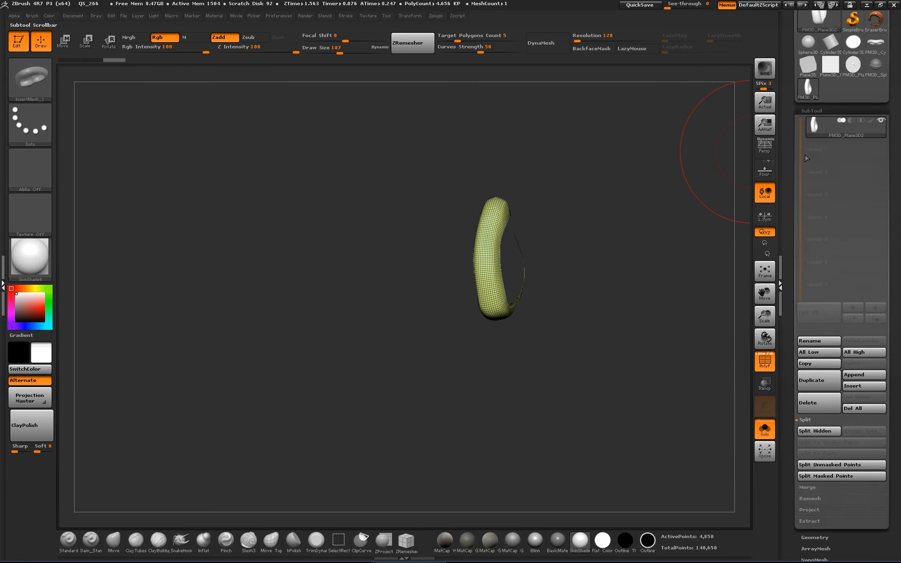
click(814, 432)
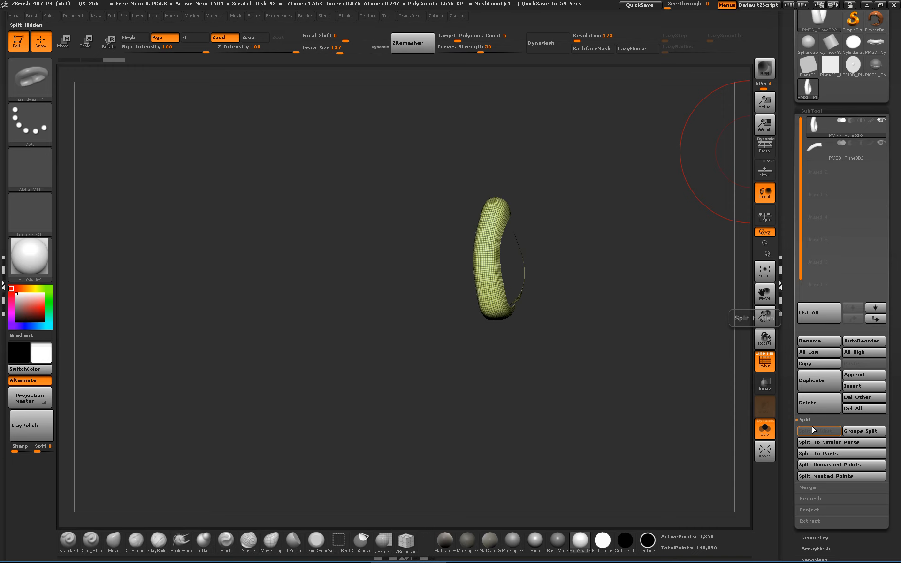
click(768, 435)
Step: Stretch the end ring along the body axis with Transpose Move, and turn off PolyFrame
drag(638, 383, 624, 343)
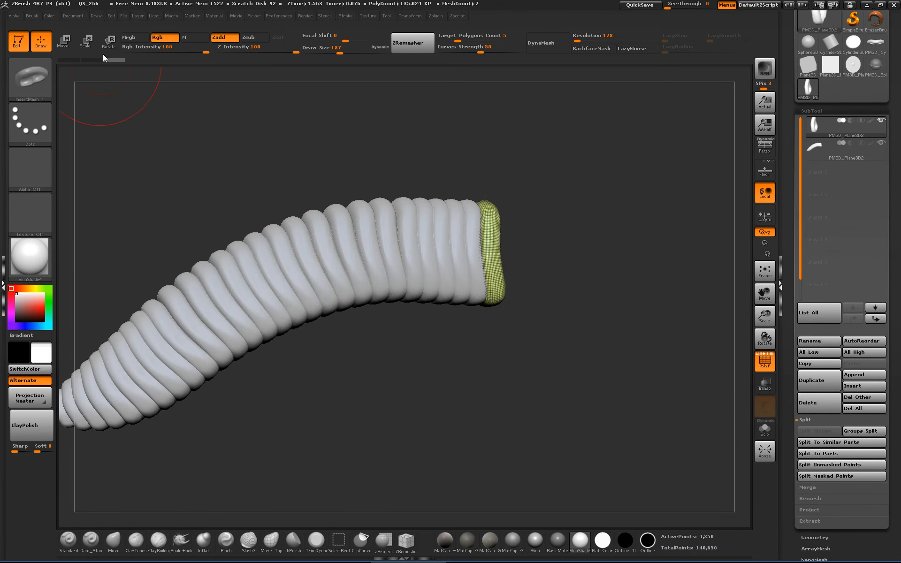
click(65, 44)
drag(541, 284, 573, 264)
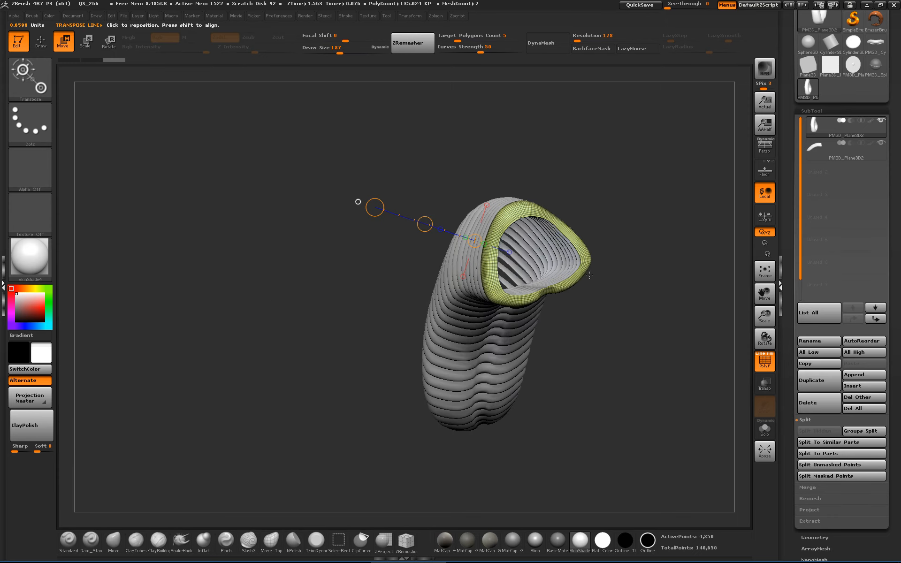
drag(629, 268, 653, 257)
drag(497, 229, 587, 230)
drag(605, 329, 598, 413)
alt+drag(586, 282, 587, 367)
mouse_move(491, 291)
mouse_down()
mouse_move(562, 262)
mouse_move(623, 254)
mouse_up()
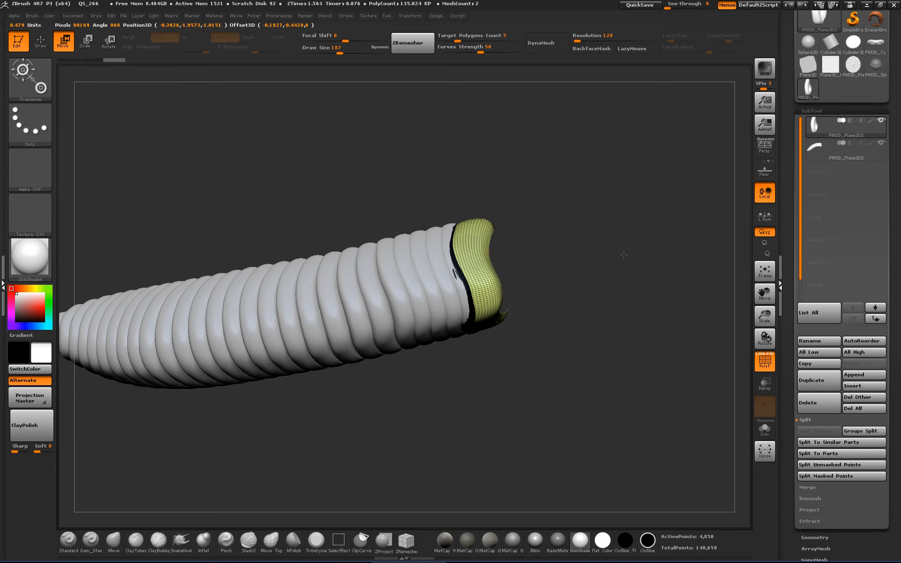
drag(525, 277, 560, 342)
key(shift+f)
Step: Check the Bobbit worm reference photo in the browser and move its window clear of the canvas
key(alt+Tab)
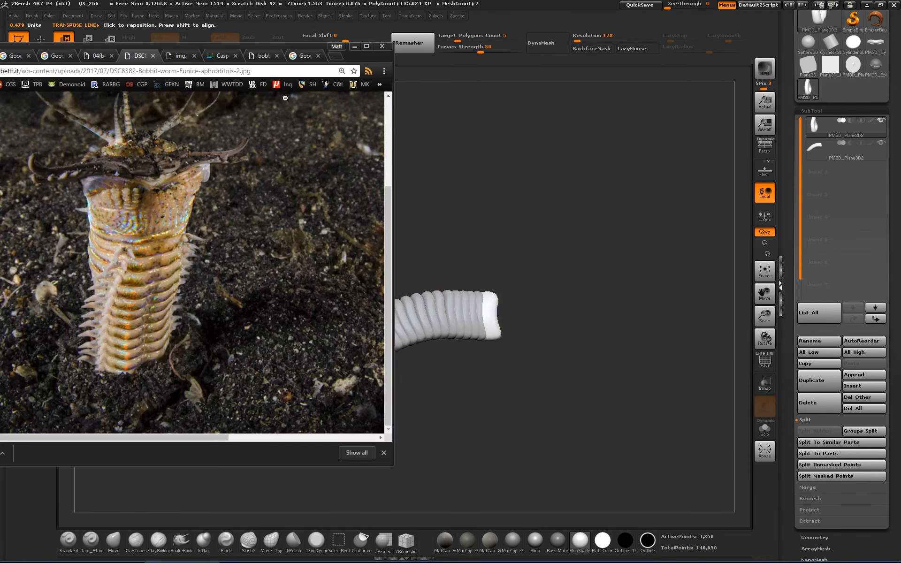
drag(182, 44, 879, 194)
click(806, 165)
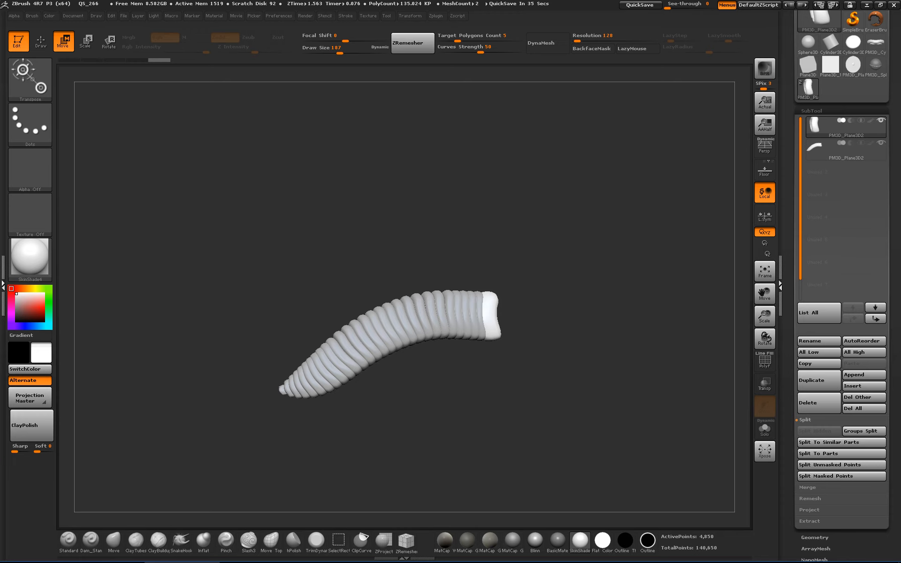
key(super)
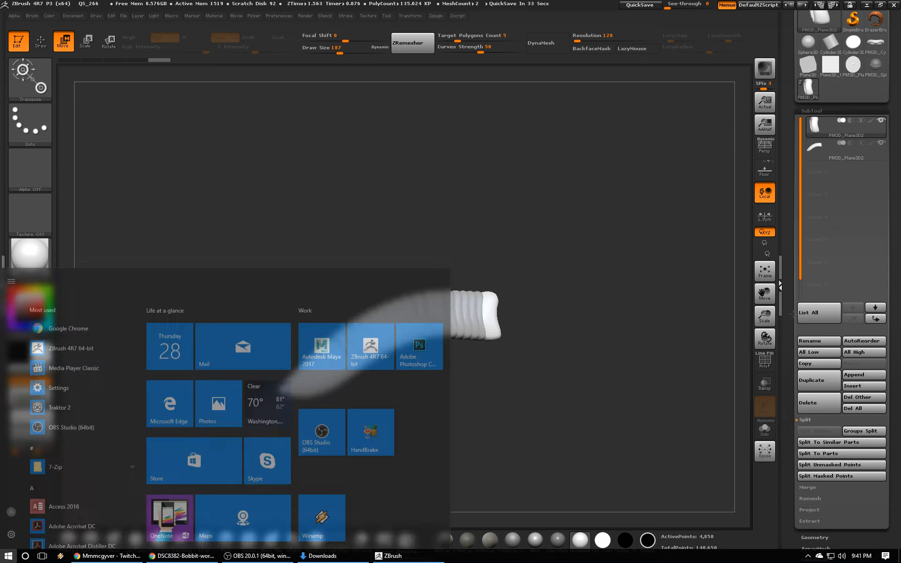
key(super)
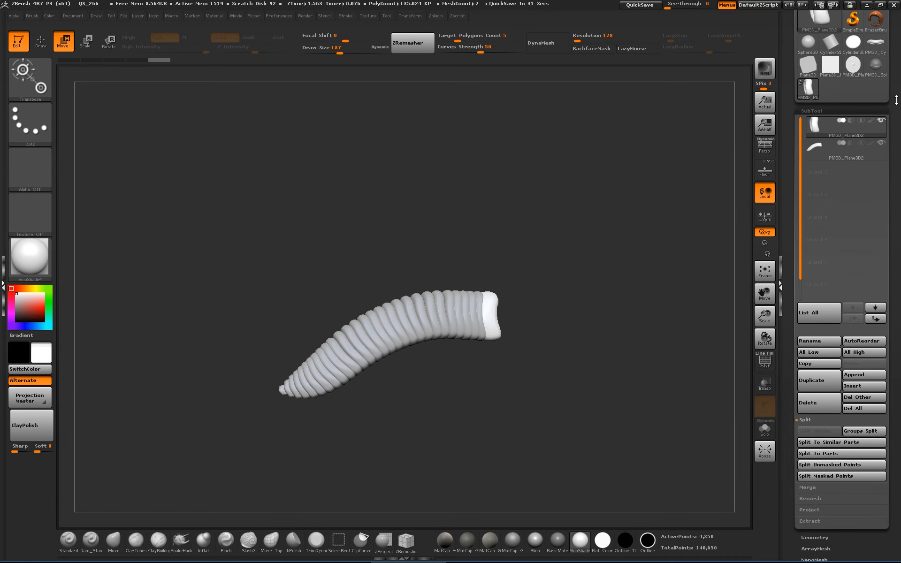
Step: Save the tool to the Desktop as Bobbit_Worn_01
scroll(893, 100, up, 3)
click(863, 32)
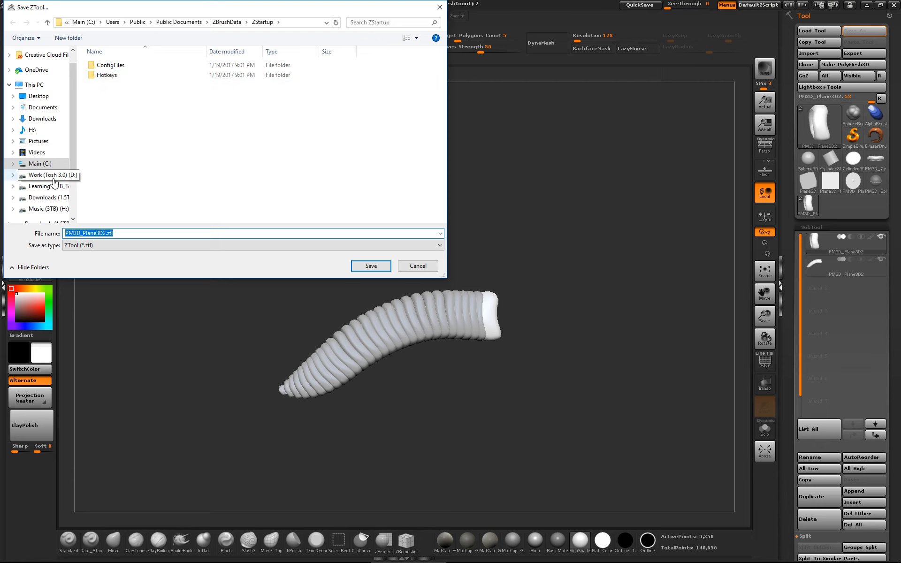
click(38, 96)
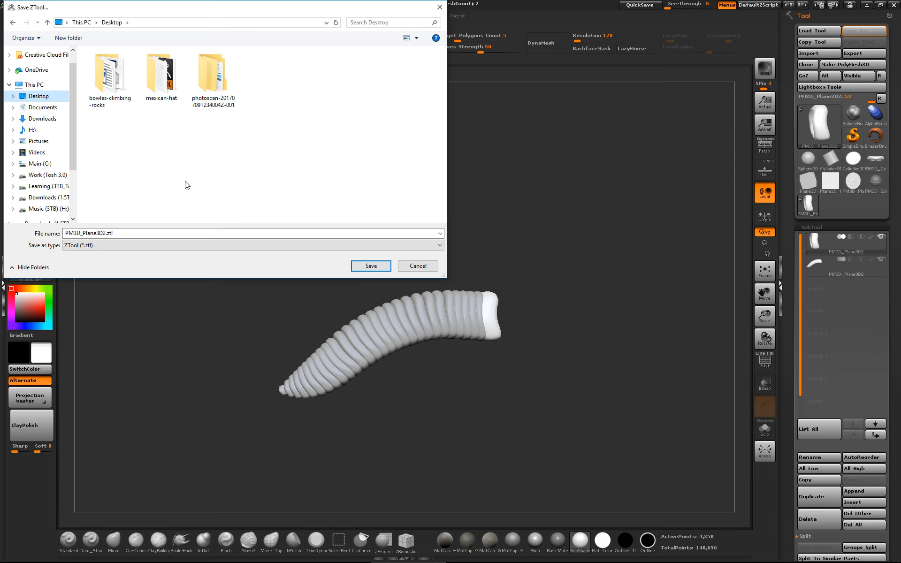
click(125, 232)
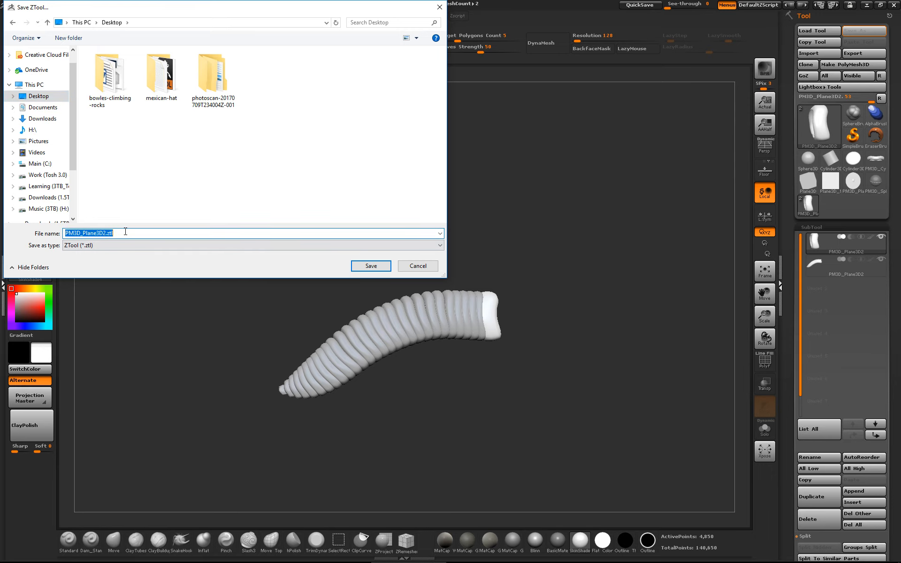
text(Bobbit_Worn_01)
key(Return)
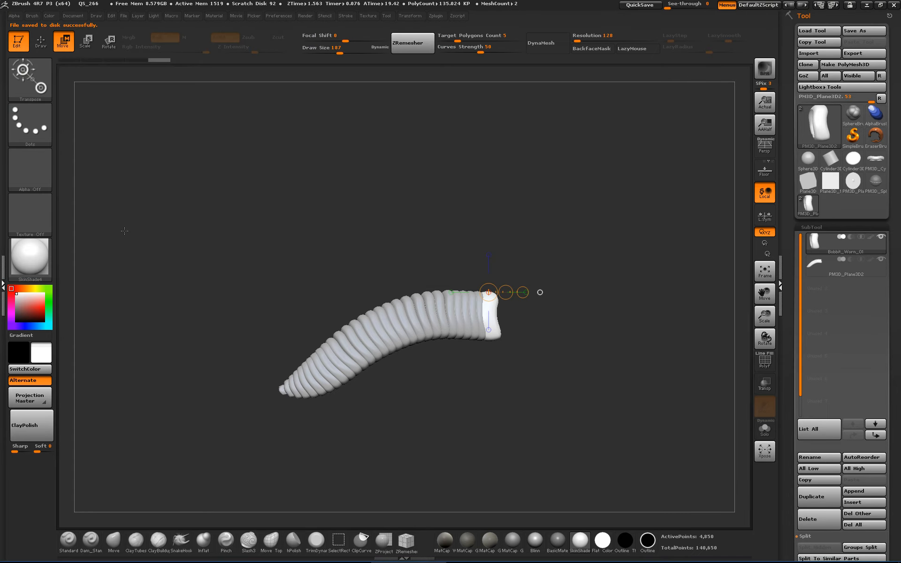
Step: Lengthen the end ring further with a Transpose Move line drawn outward from its lower edge
drag(592, 366, 476, 327)
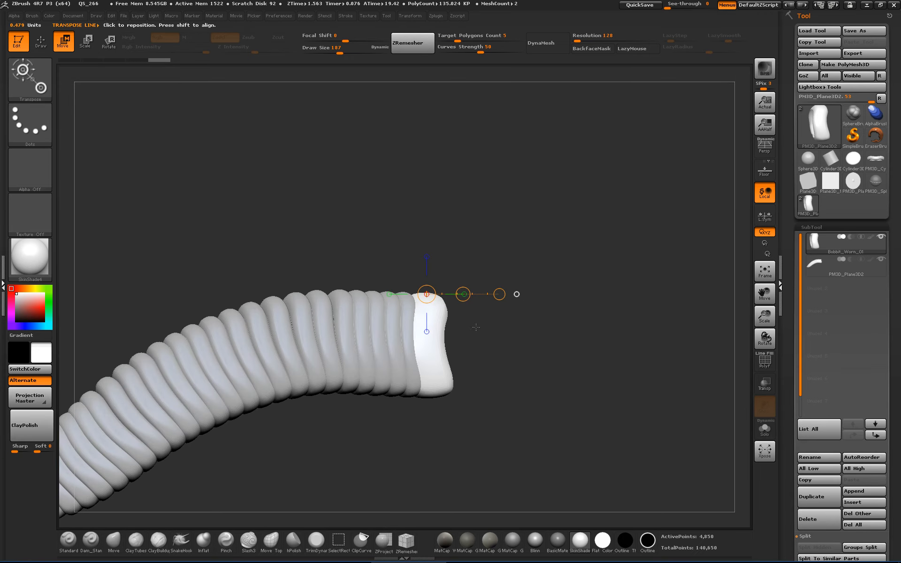
click(416, 314)
drag(525, 359, 516, 406)
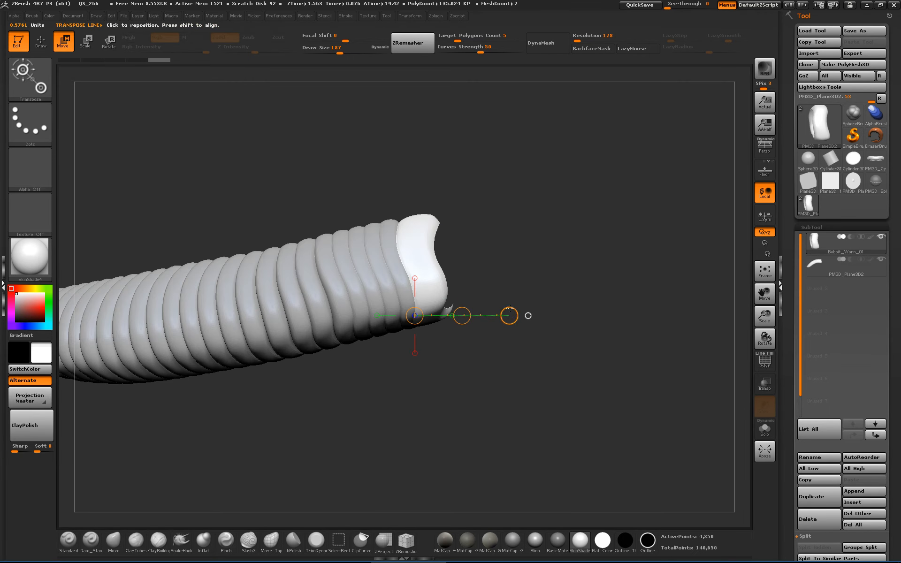
drag(510, 308, 510, 290)
drag(528, 297, 505, 376)
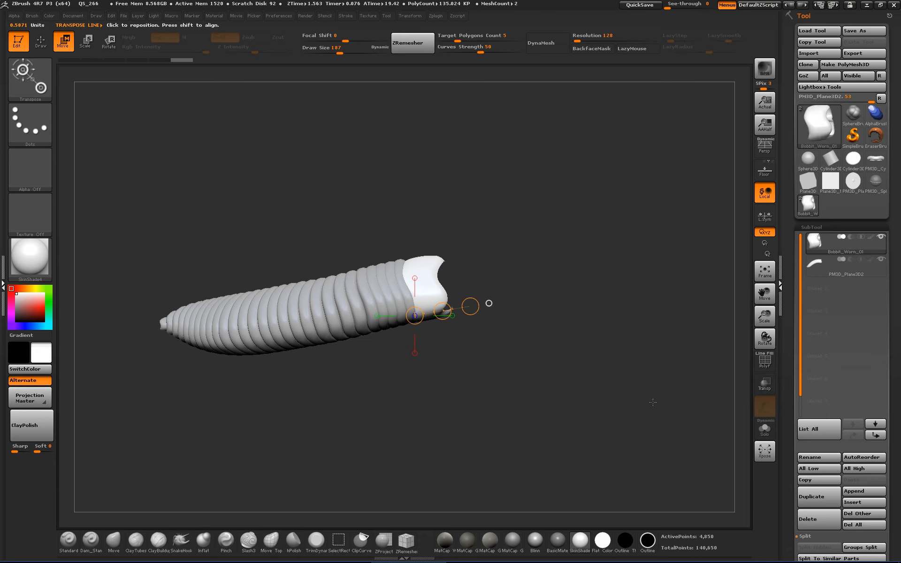
Step: Isolate the end ring in Solo mode, switch to the BasicMaterial and view its opening from the front
click(764, 428)
click(561, 540)
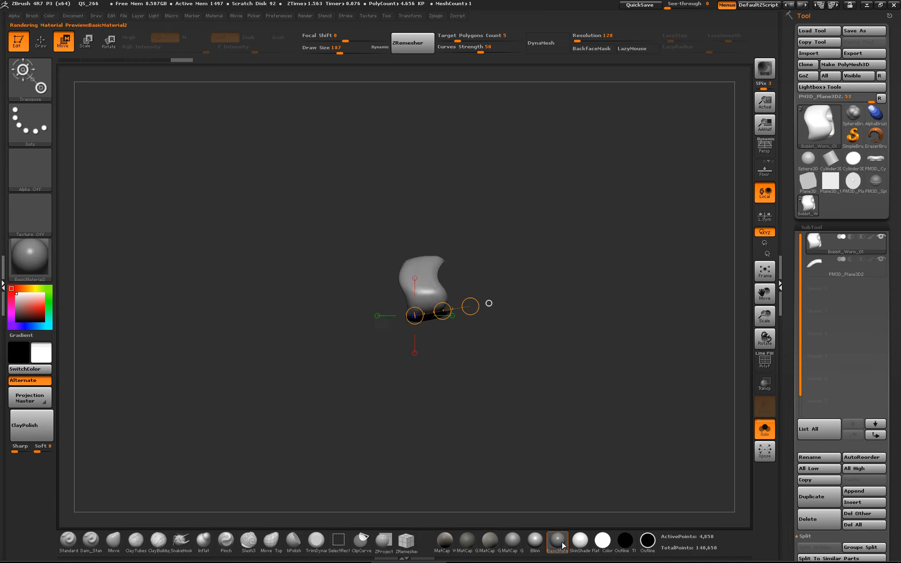
mouse_move(537, 422)
mouse_down()
mouse_move(517, 319)
mouse_move(496, 346)
mouse_move(434, 283)
mouse_up()
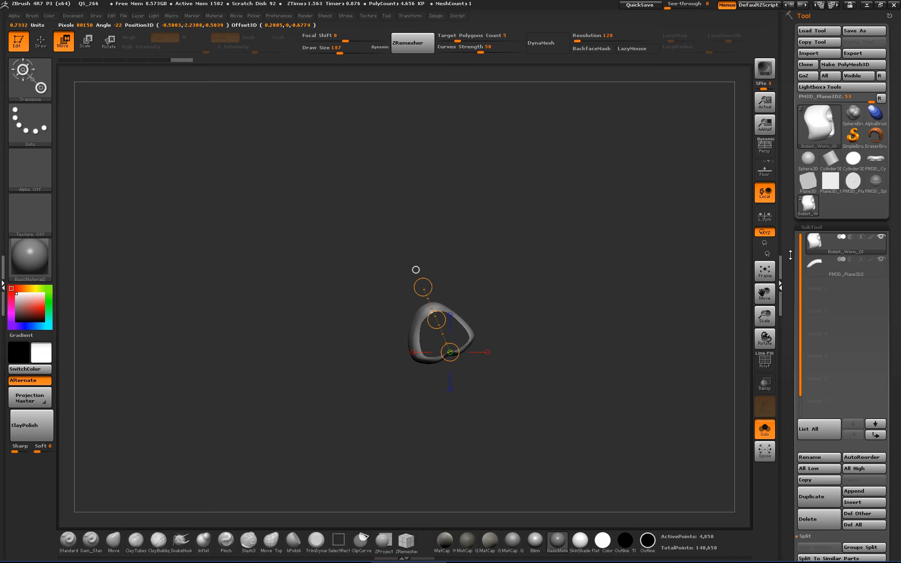
Step: Switch to the original PM3D_Cylinder3D_1 ring tool and stretch it sideways into a wider band with Transpose Move
click(848, 163)
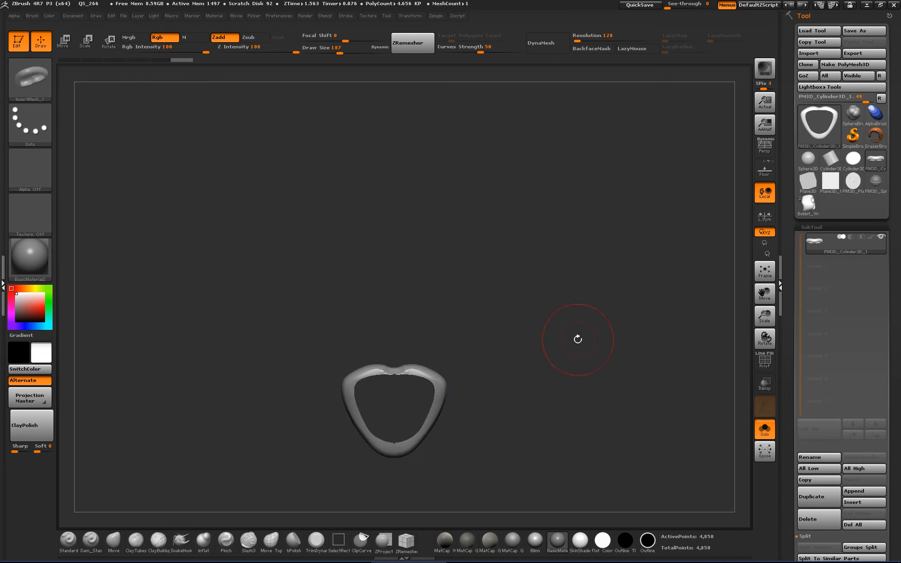
drag(577, 337, 547, 276)
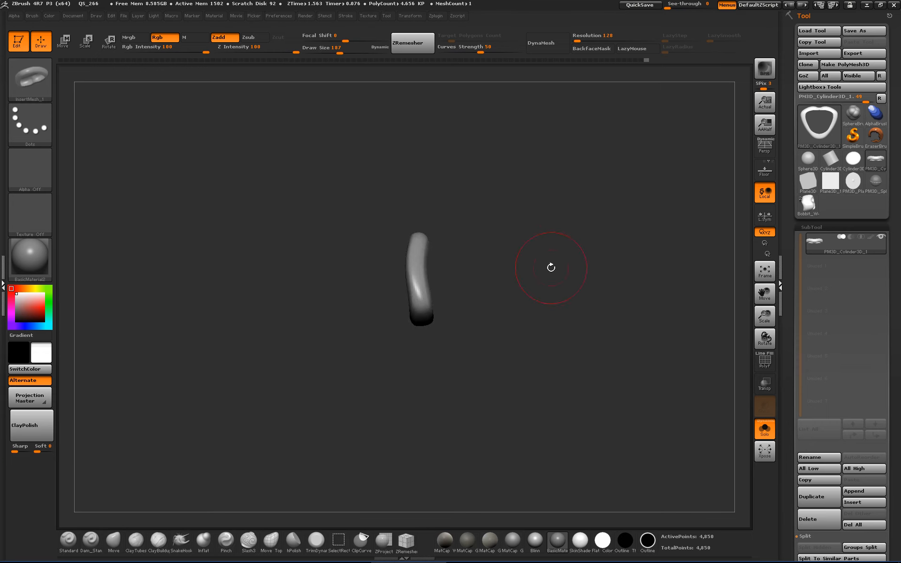
click(115, 47)
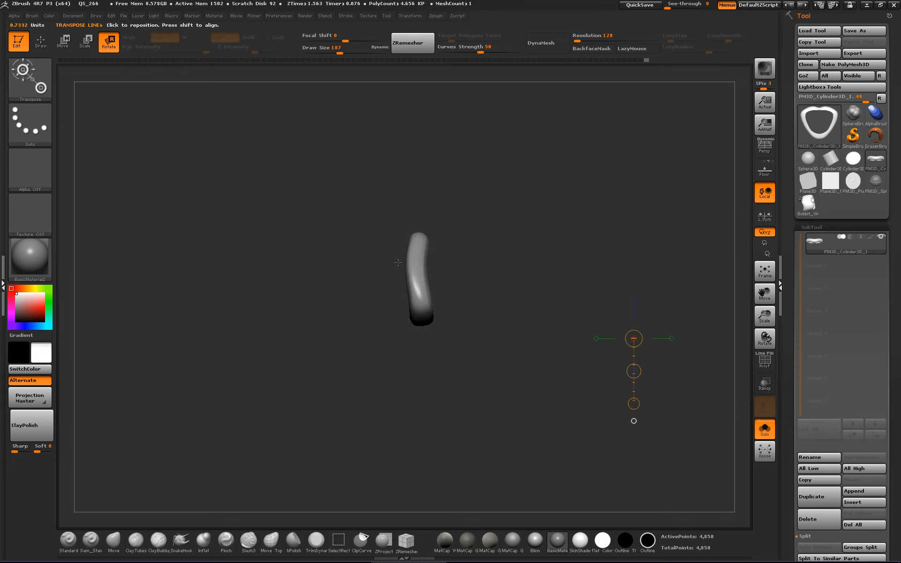
key(w)
shift+drag(417, 268, 646, 269)
alt+drag(587, 342, 535, 368)
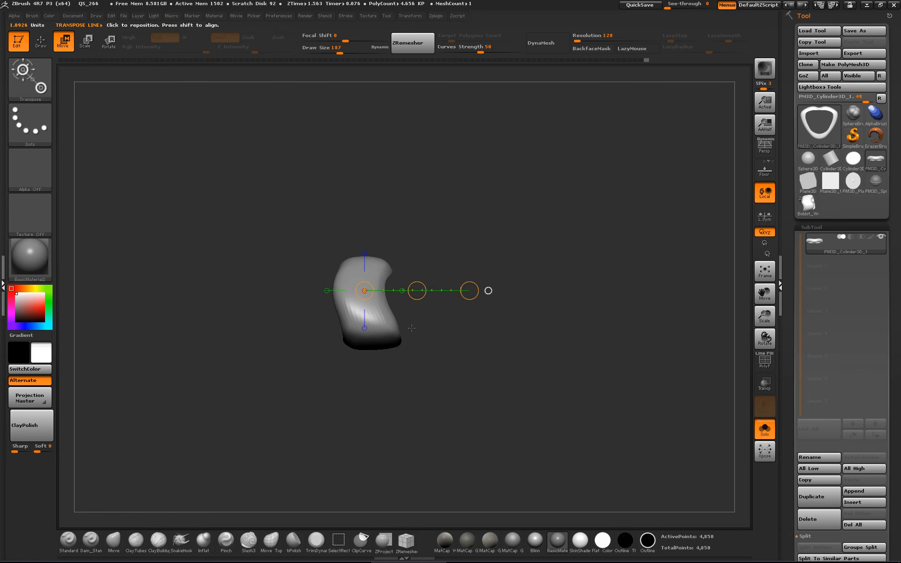
Step: Straighten the widened ring's curved front and back edges with an enlarged Move brush
click(117, 543)
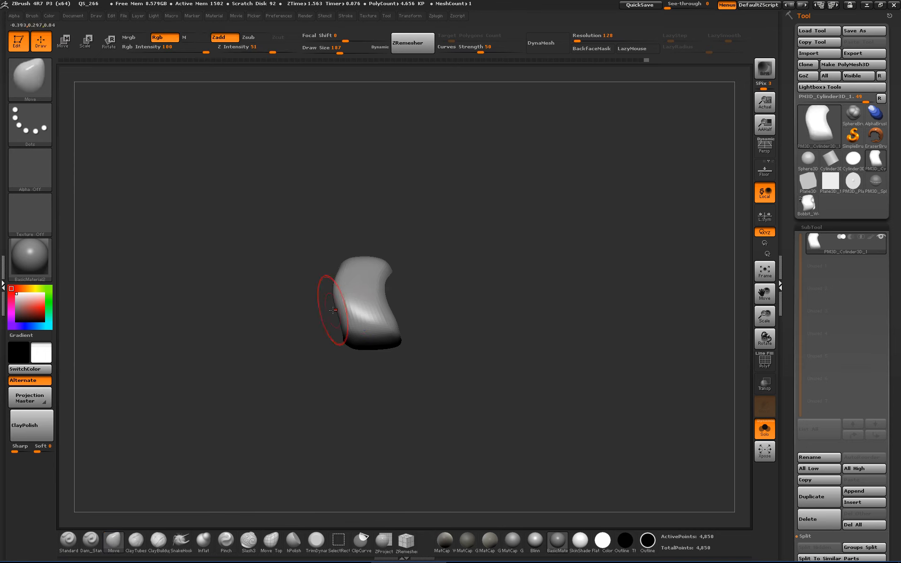
key(s)
drag(346, 296, 409, 284)
drag(400, 333, 424, 337)
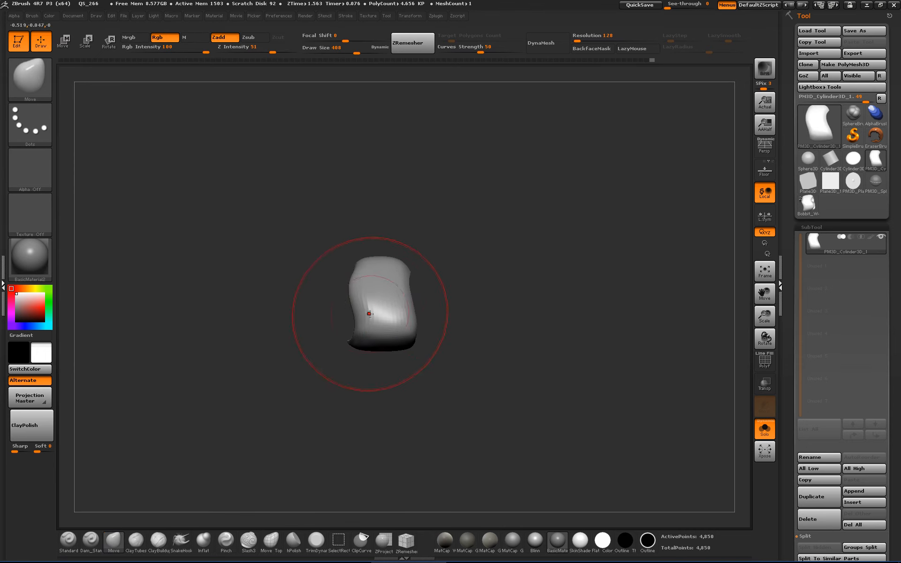
drag(369, 313, 355, 308)
drag(414, 291, 418, 289)
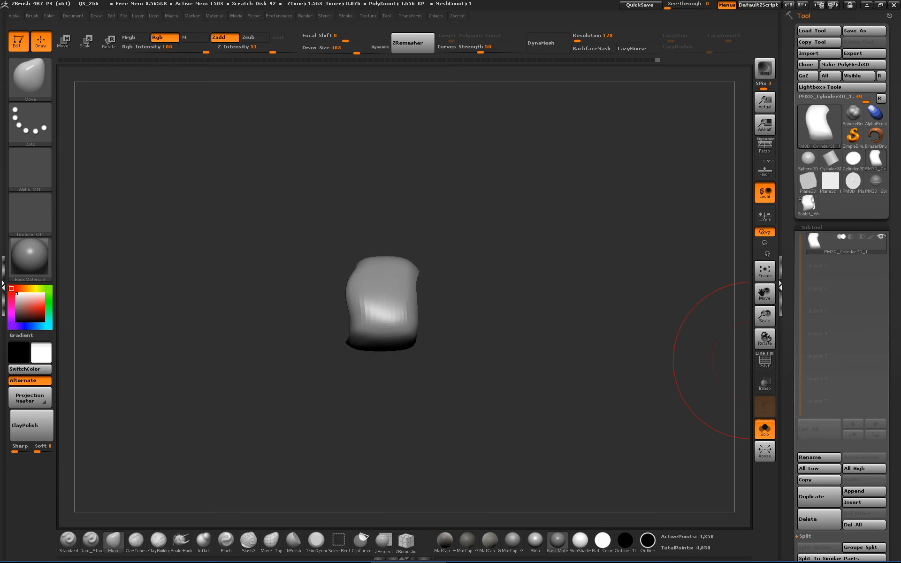